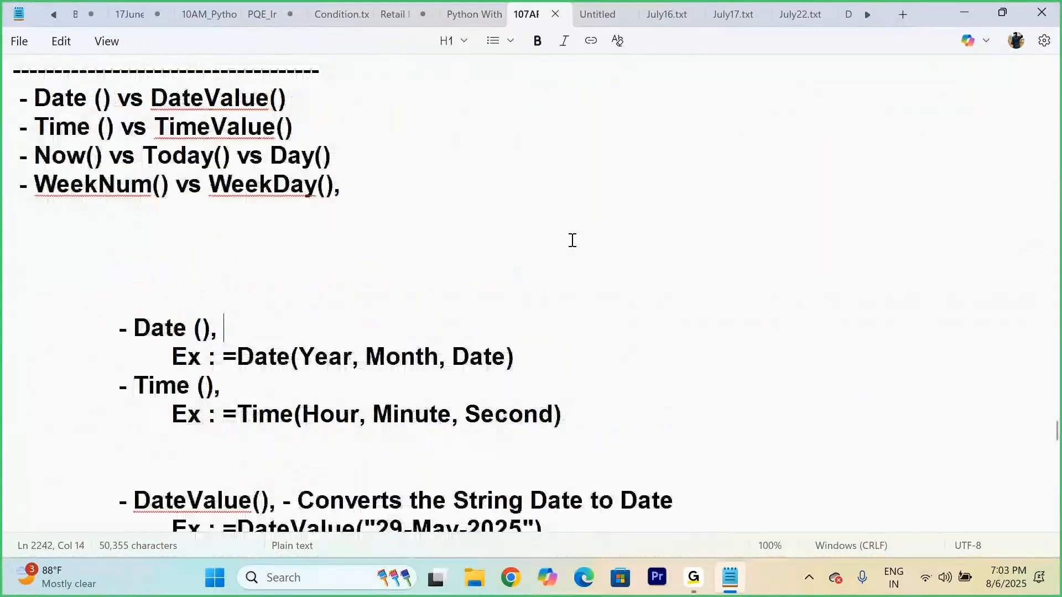
scroll(572, 240, "up", 2)
scroll(572, 240, "down", 2)
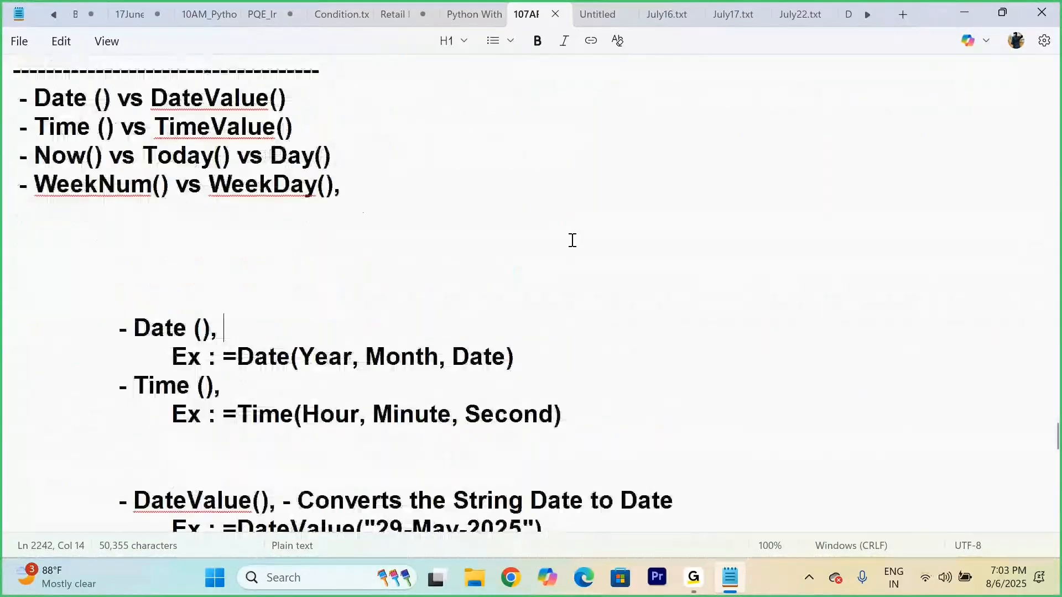
left_click(352, 222)
left_click(323, 301)
left_click(559, 360)
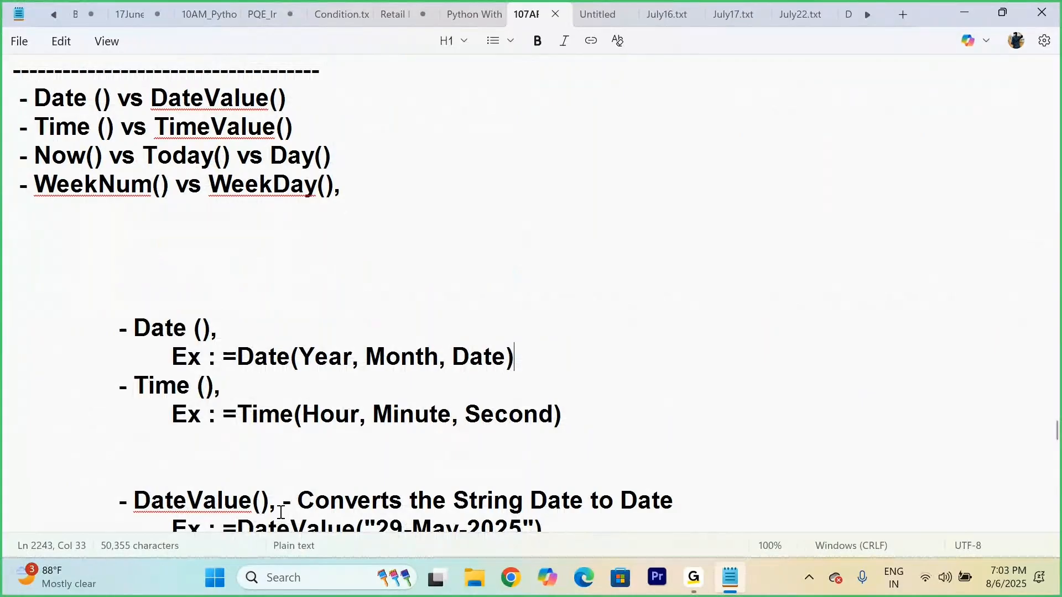
Step: Find and launch Power BI Desktop
left_click(303, 579)
type("power")
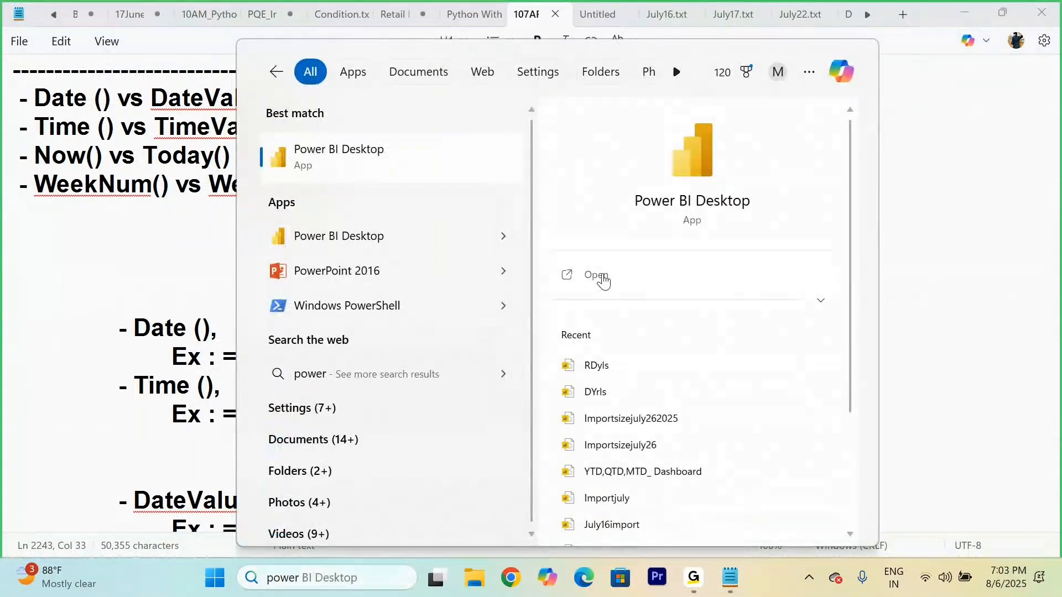
left_click(602, 277)
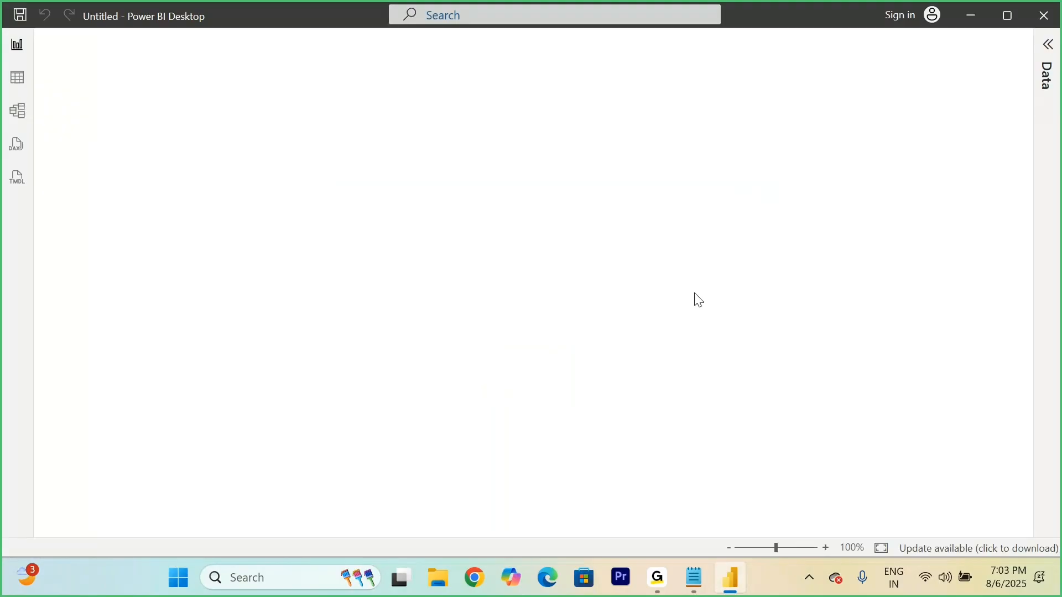
Step: Load the Orders sheet from the Excel workbook Sample - Superstore (11) and expand the Orders table's field list
left_click(515, 212)
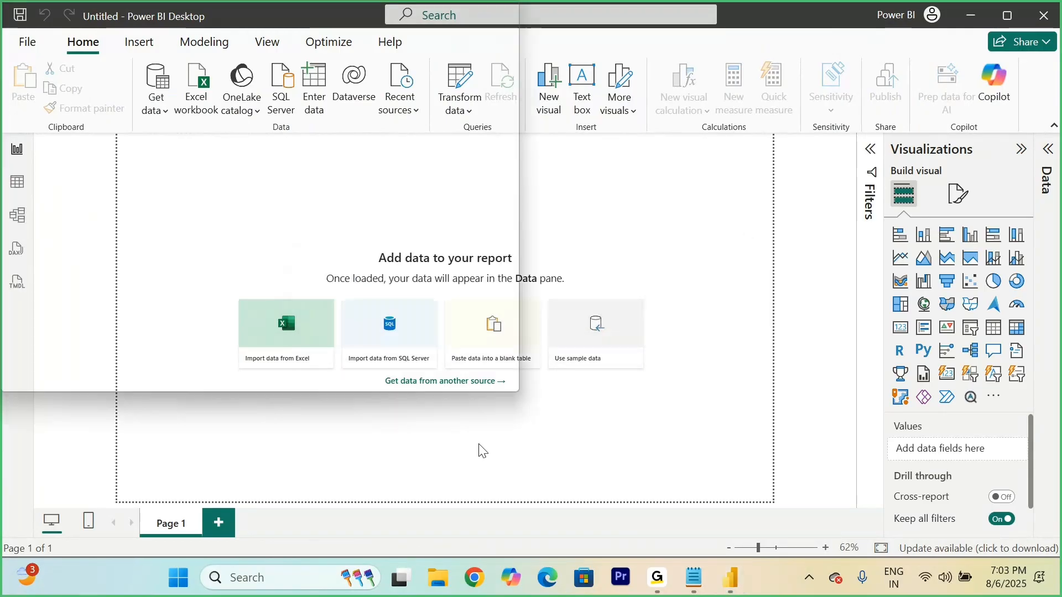
left_click(275, 157)
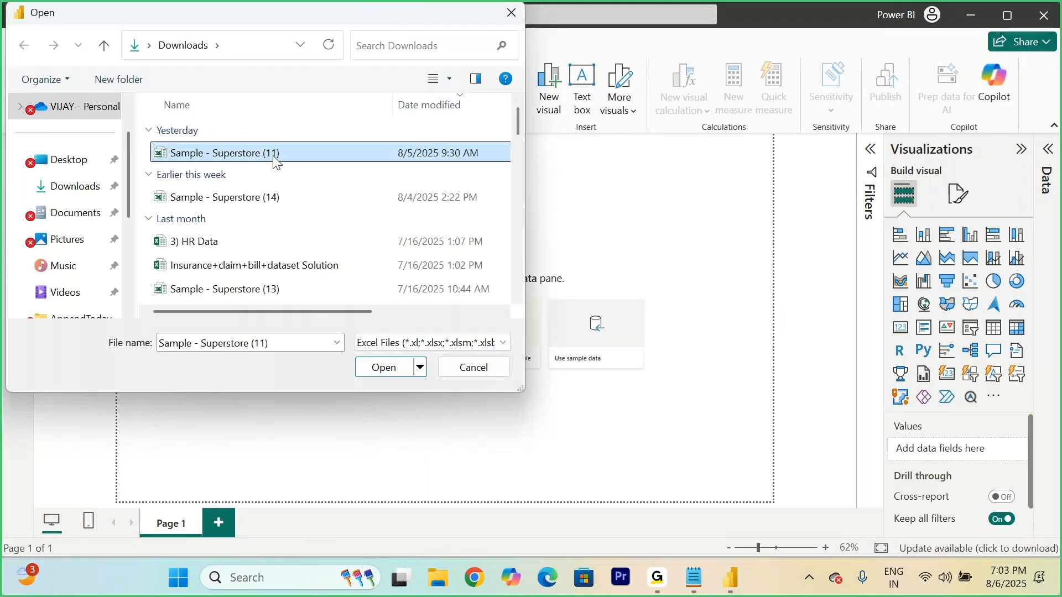
left_click(383, 367)
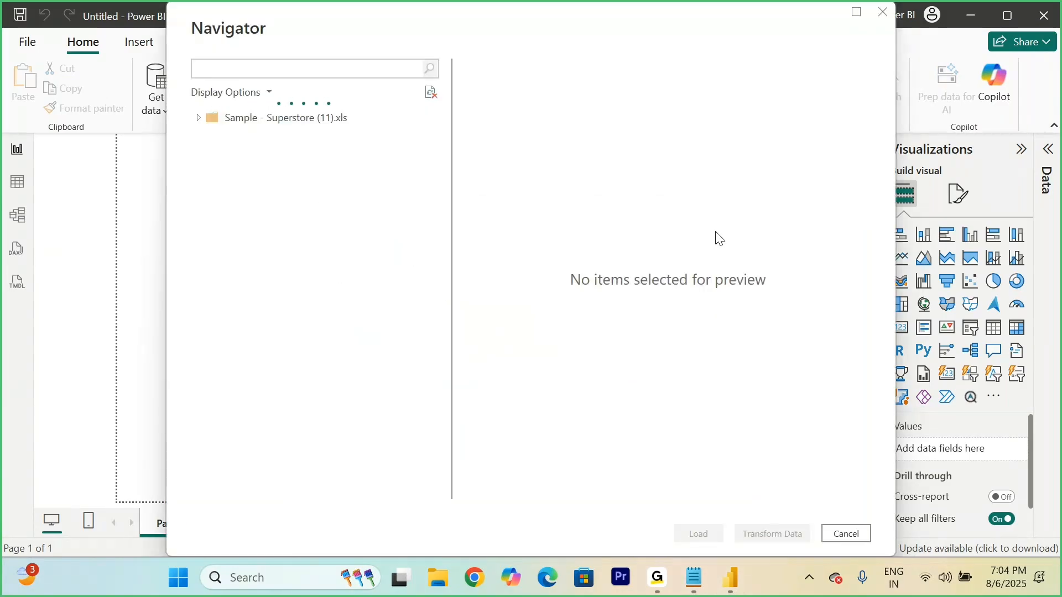
left_click(217, 138)
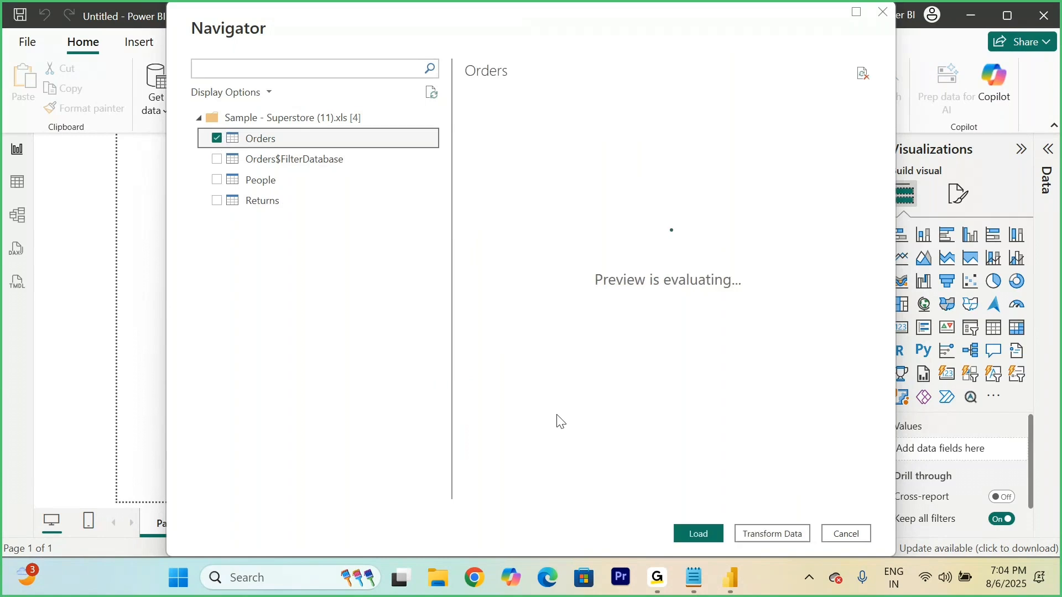
left_click(697, 535)
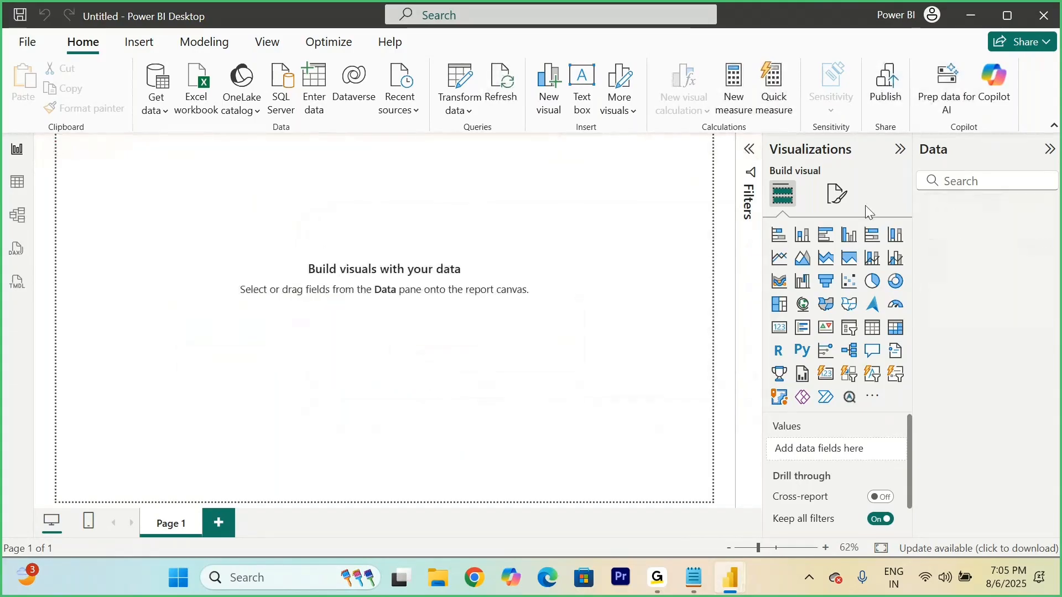
left_click(929, 208)
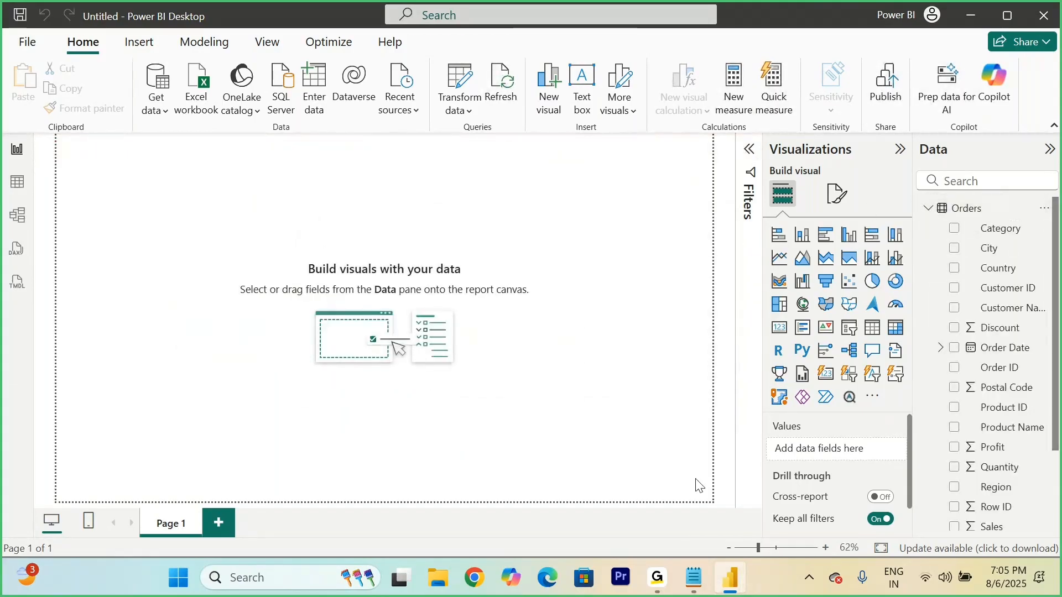
Step: Switch to the Notepad notes and find the Date() and Time() syntax examples
left_click(687, 588)
scroll(408, 322, "up", 4)
scroll(410, 322, "down", 2)
scroll(410, 323, "down", 5)
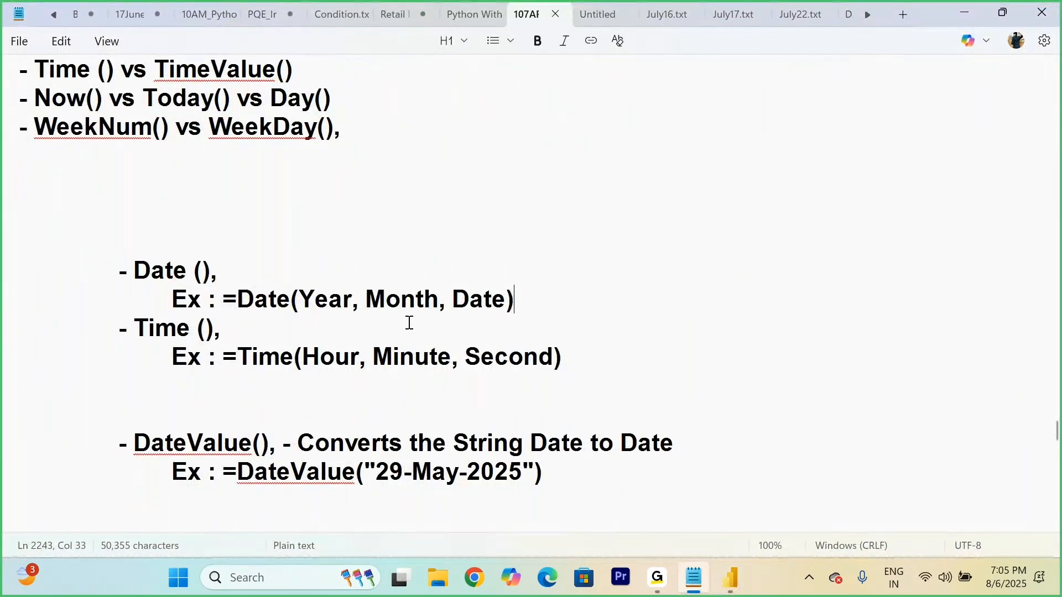
key("Return")
key("Return")
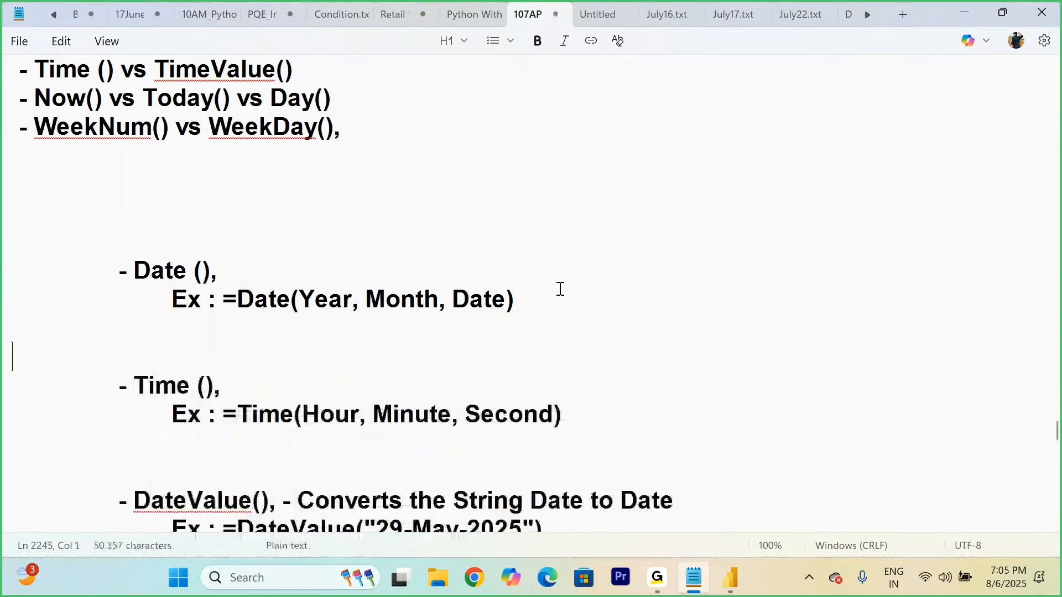
left_click(588, 413)
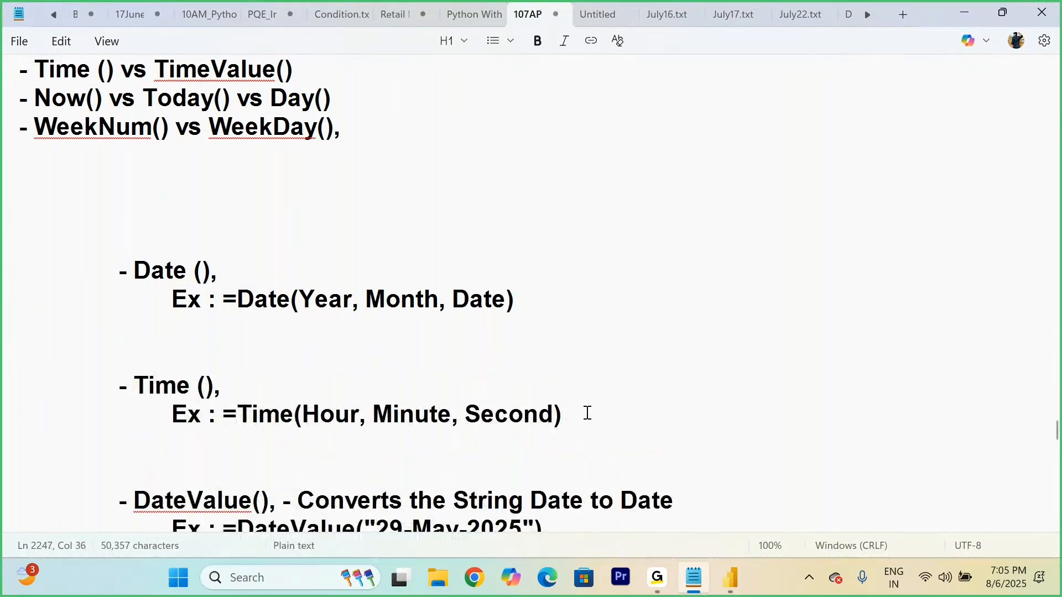
scroll(587, 413, "down", 2)
left_click(115, 184)
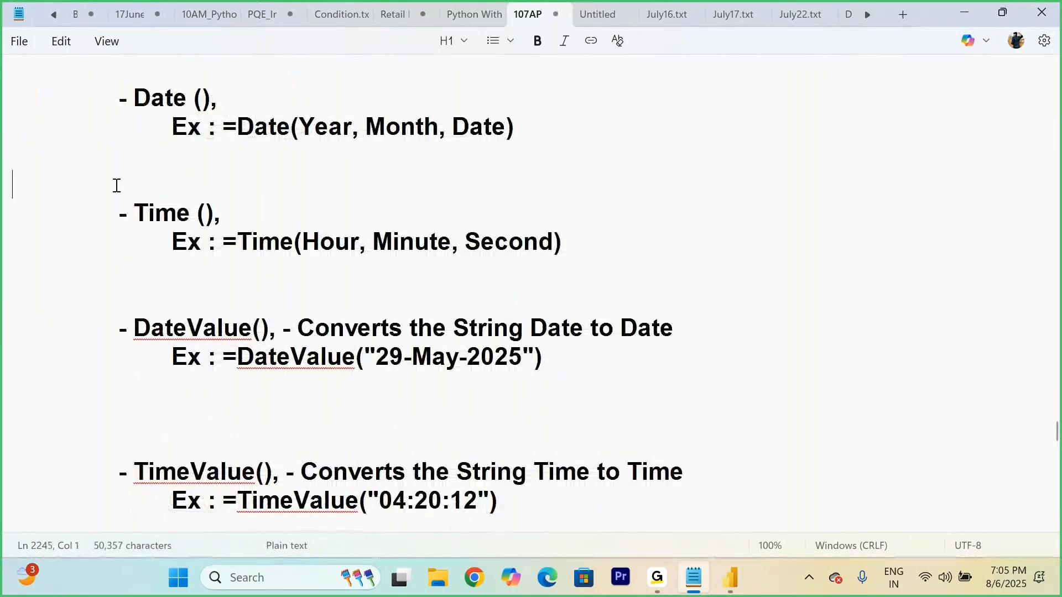
key("BackSpace")
key("BackSpace")
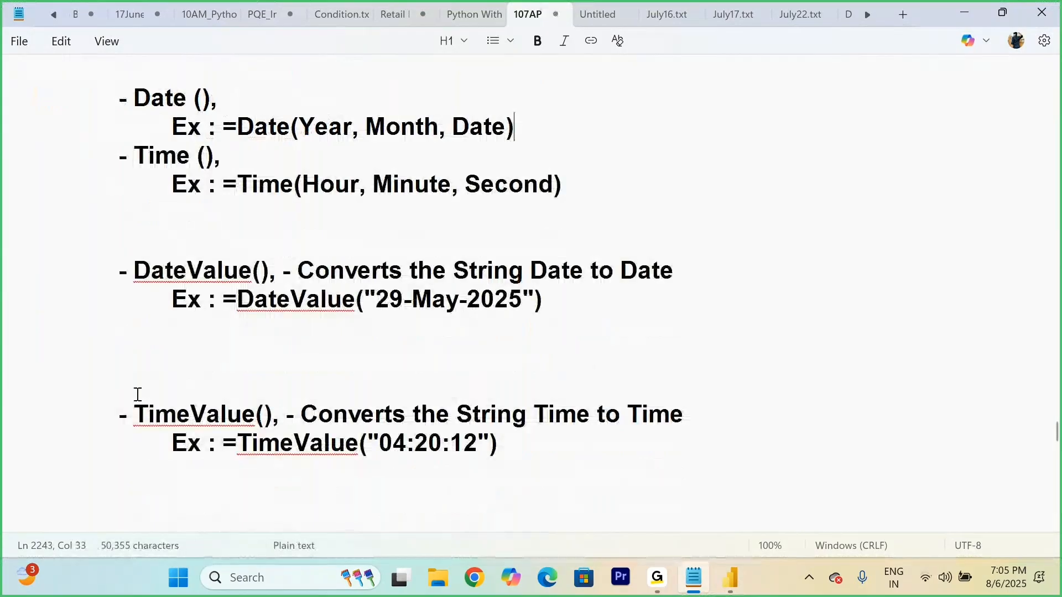
Step: Reduce the gap between the DateValue() and TimeValue() notes to a single blank line
left_click(85, 380)
key("BackSpace")
key("BackSpace")
key("BackSpace")
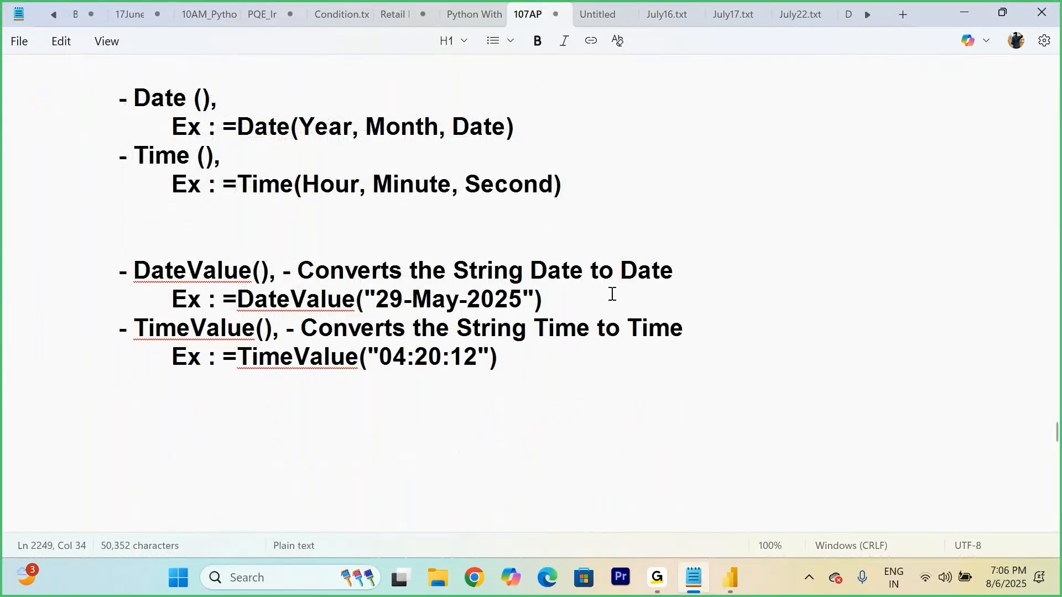
key("Return")
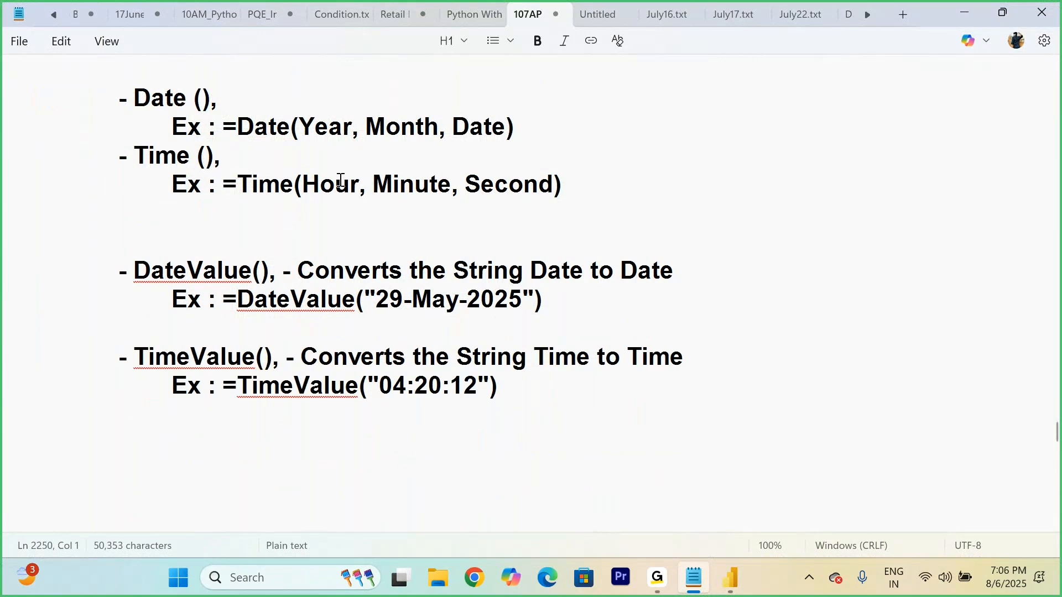
Step: Review the example syntax and arguments of Date, Time, DateValue and TimeValue in the notes
left_click_drag(239, 124, 294, 128)
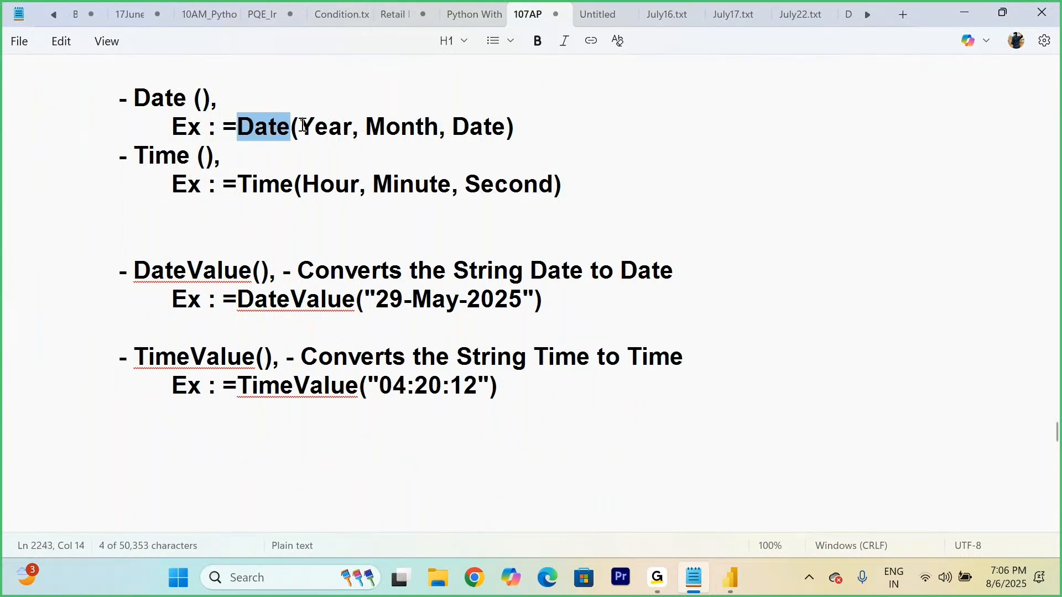
left_click_drag(302, 125, 492, 127)
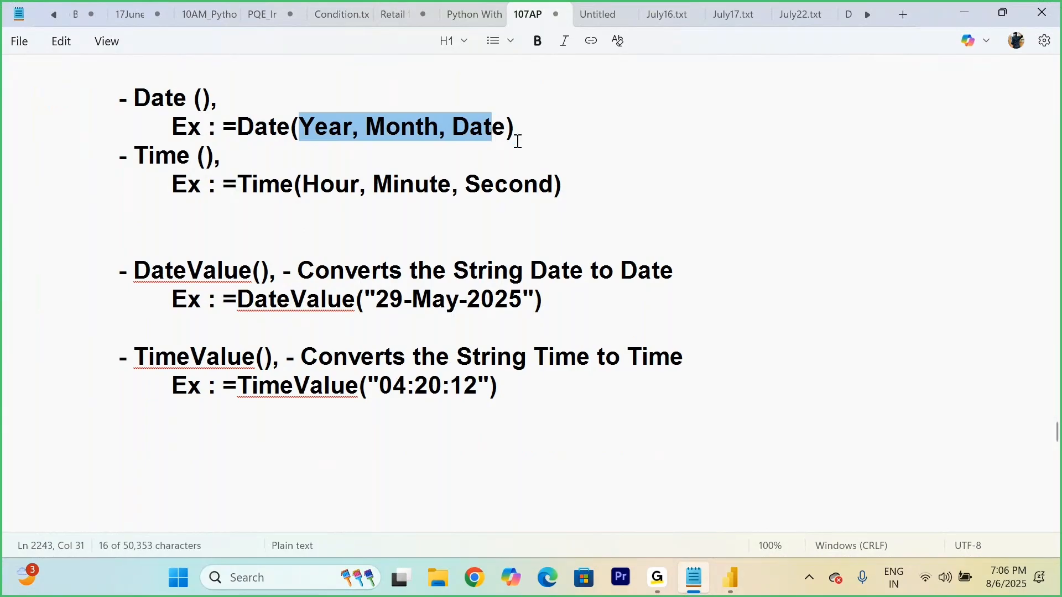
left_click(565, 153)
left_click_drag(237, 184, 622, 210)
left_click(619, 206)
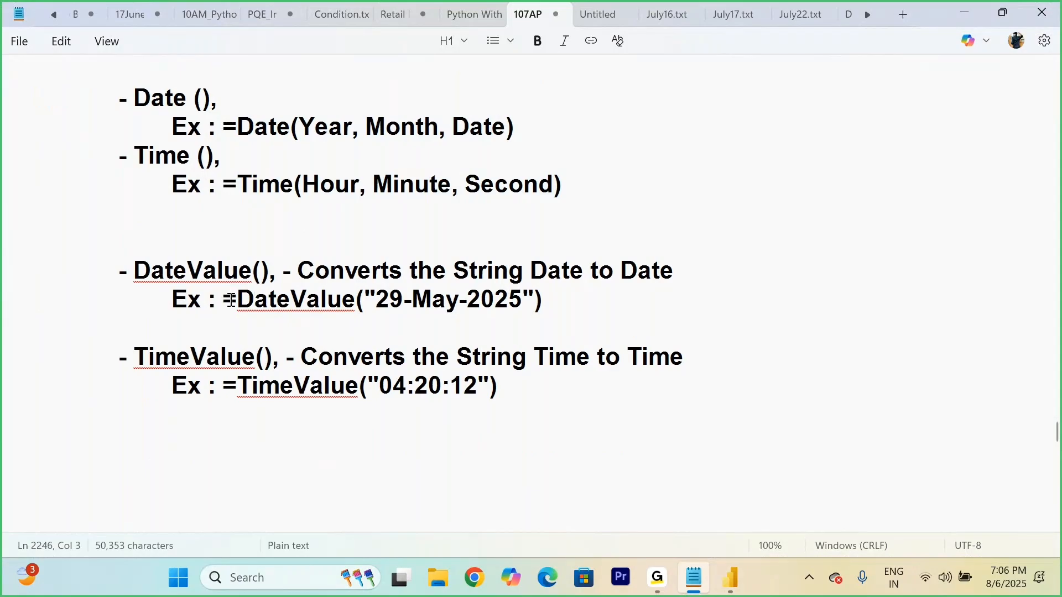
left_click_drag(230, 300, 378, 300)
left_click(370, 299)
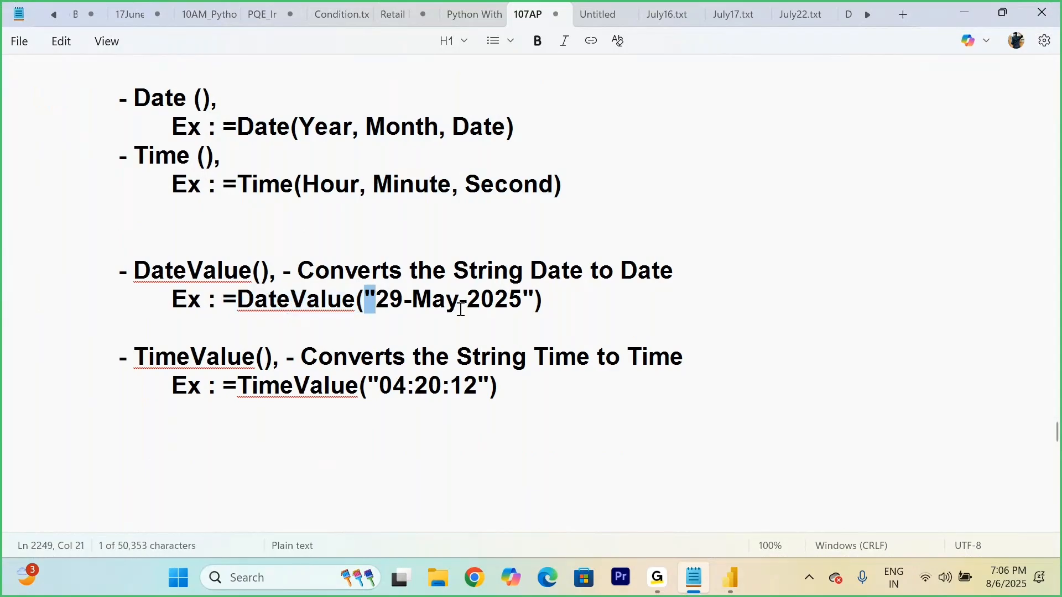
left_click_drag(527, 297, 538, 297)
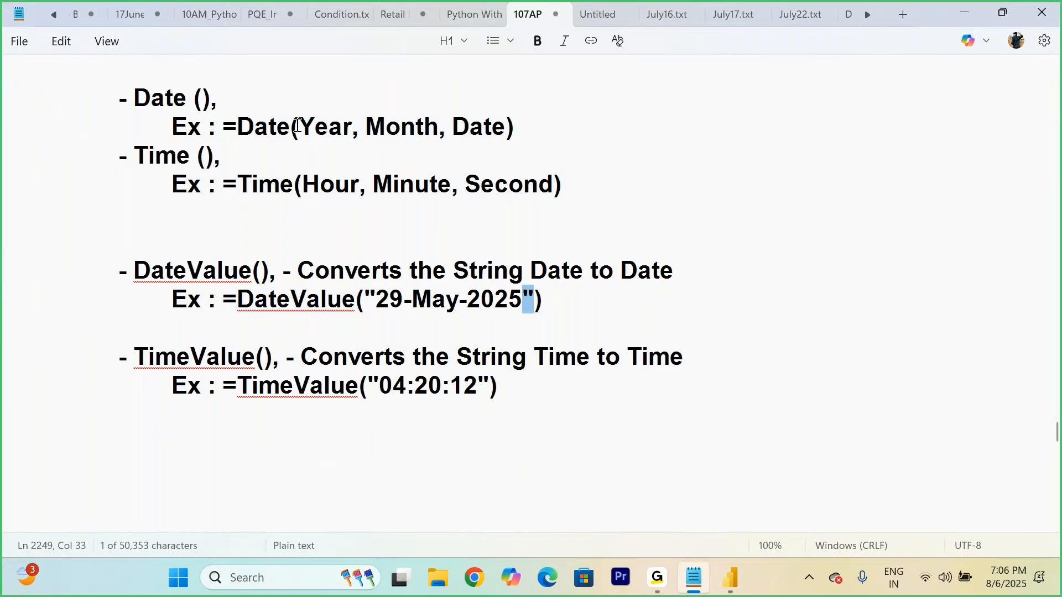
left_click_drag(299, 126, 500, 157)
left_click_drag(239, 300, 523, 299)
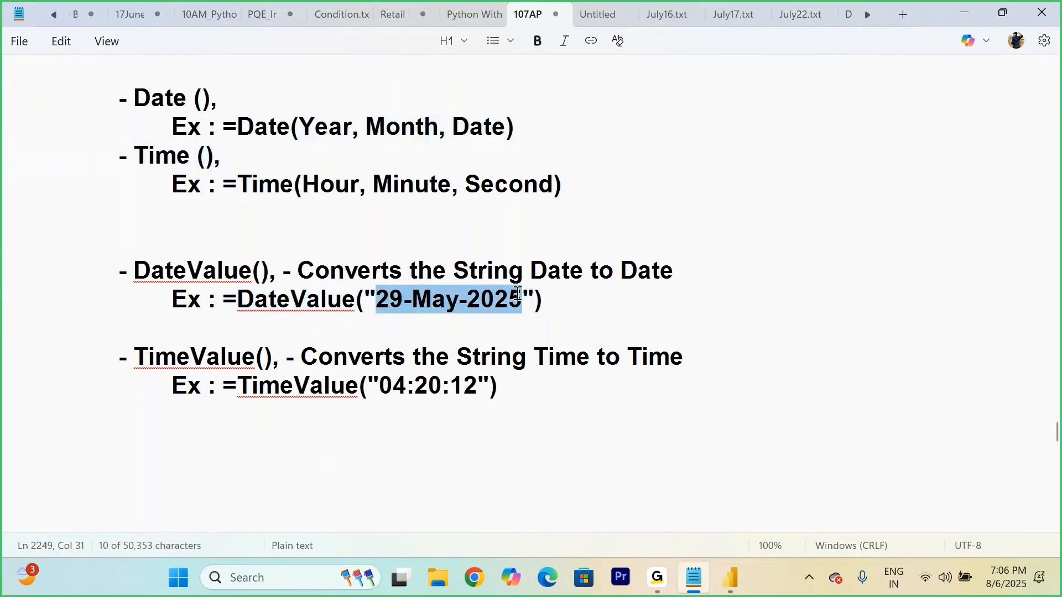
left_click(604, 318)
left_click_drag(242, 385, 362, 385)
left_click(668, 496)
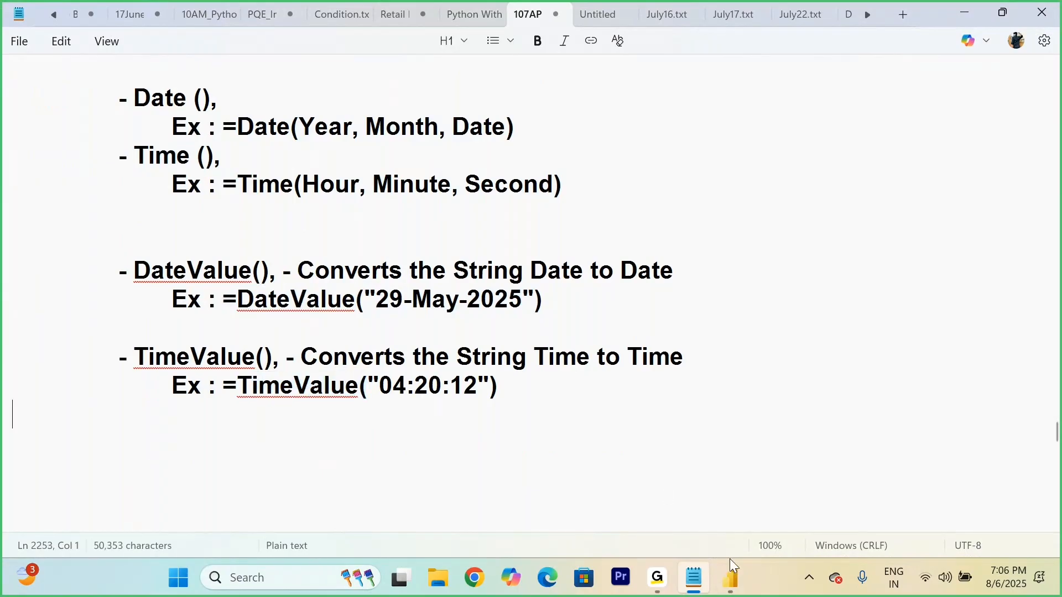
Step: Switch back to Power BI Desktop, show the Orders table's data rows and expand its field list
left_click(736, 575)
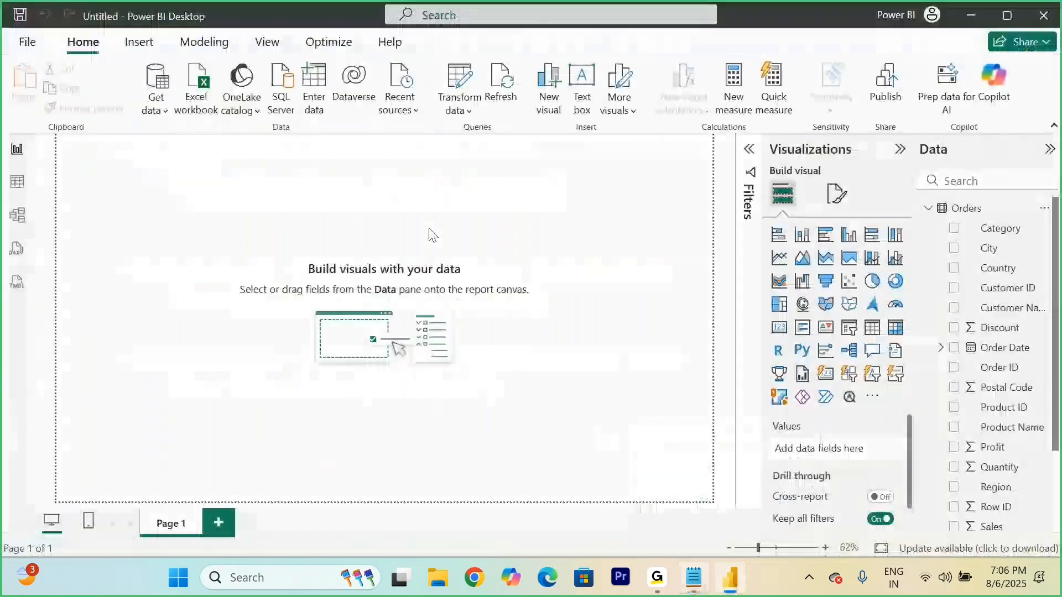
left_click(26, 188)
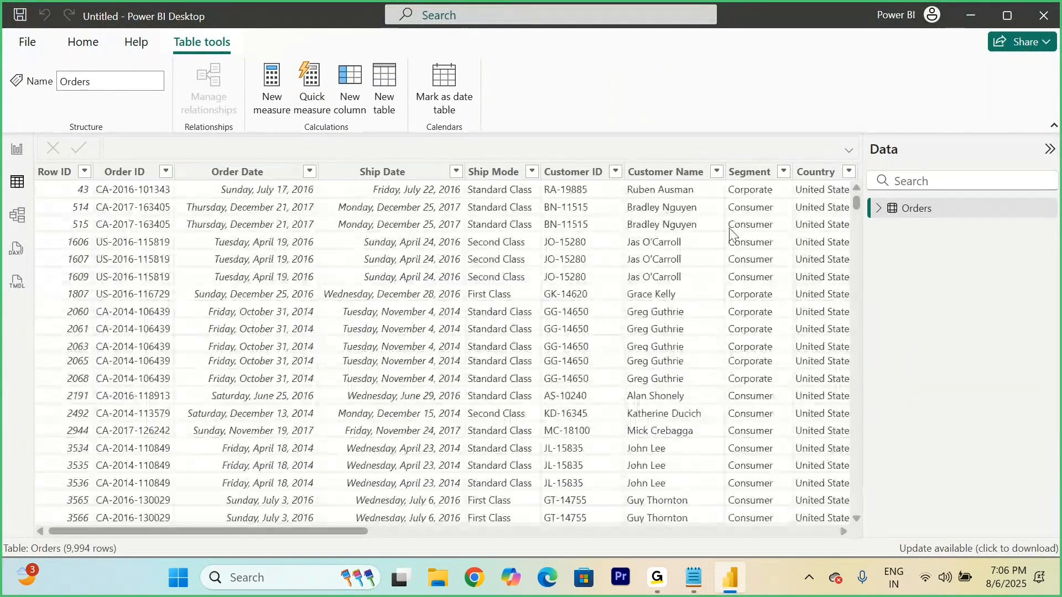
left_click(880, 210)
Step: Add a calculated column to Orders with the formula Date = DATE(2025,08,06) and set its data type to Date
left_click(351, 100)
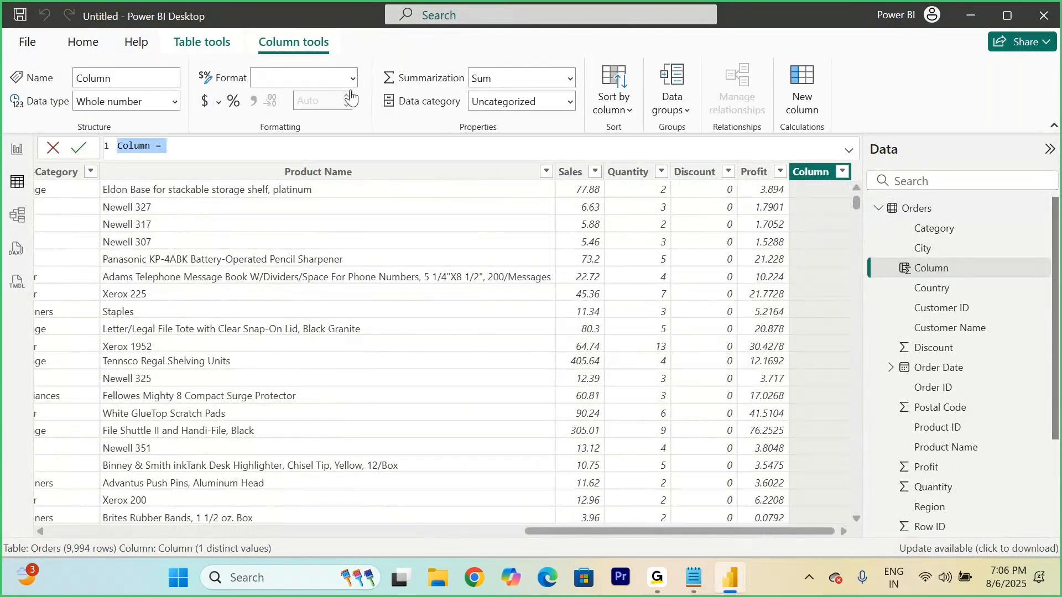
type("Date -")
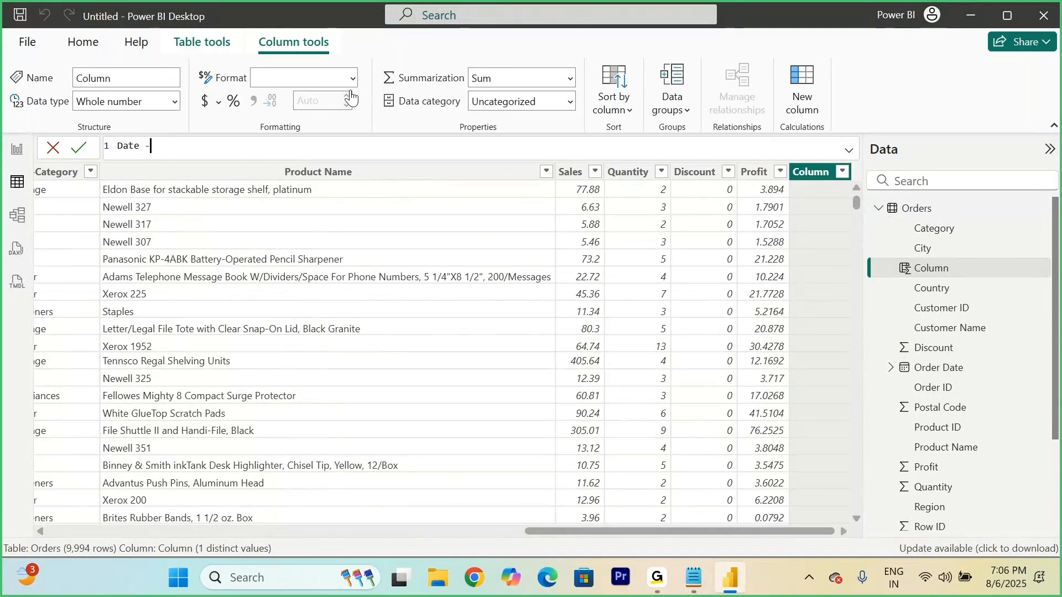
key("BackSpace")
type("= DATE(2025")
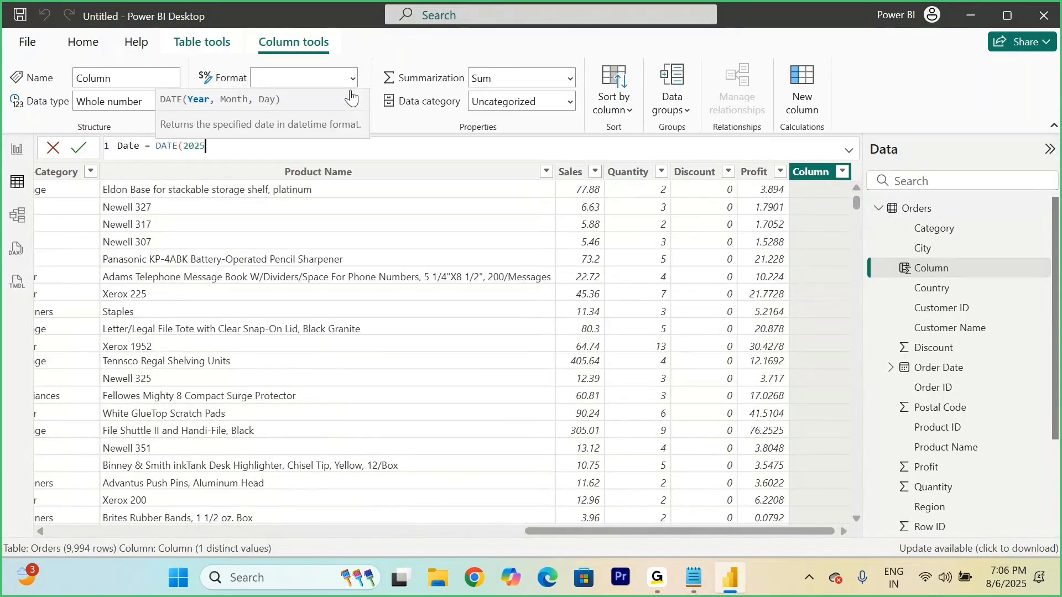
type(",0")
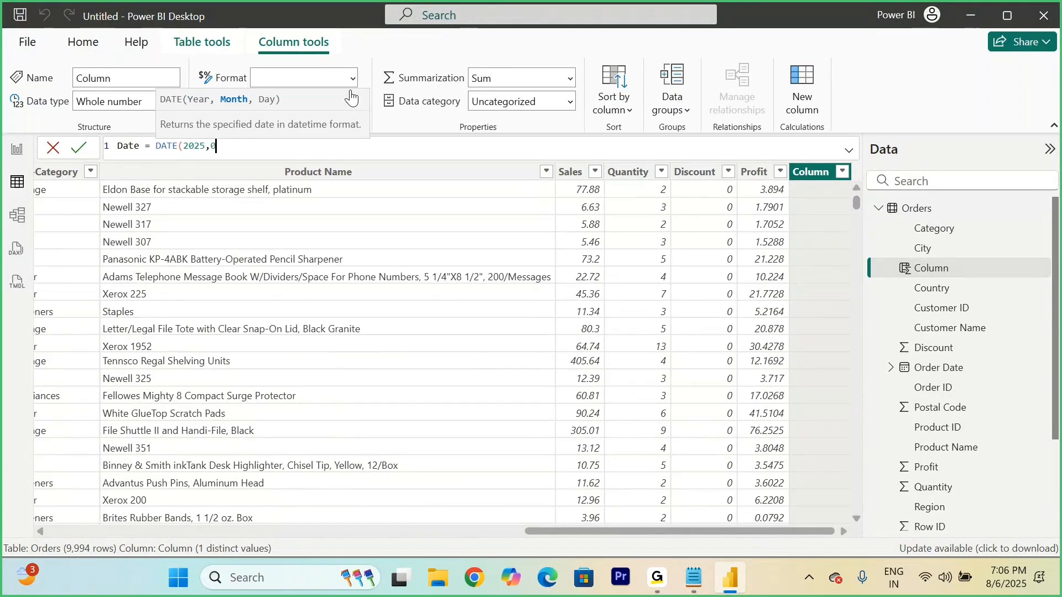
type("8")
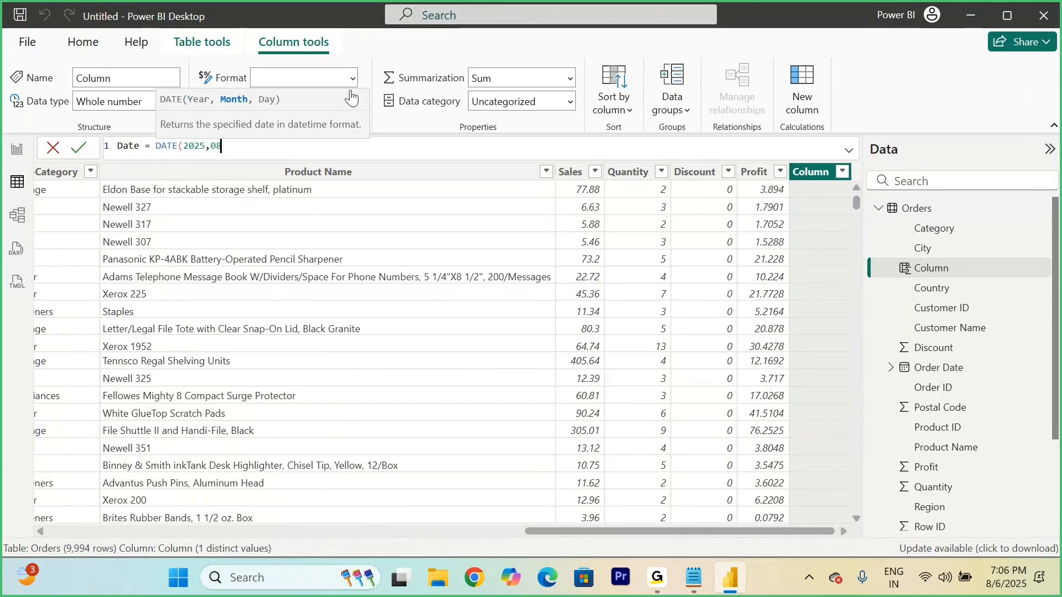
type(",")
type("06)")
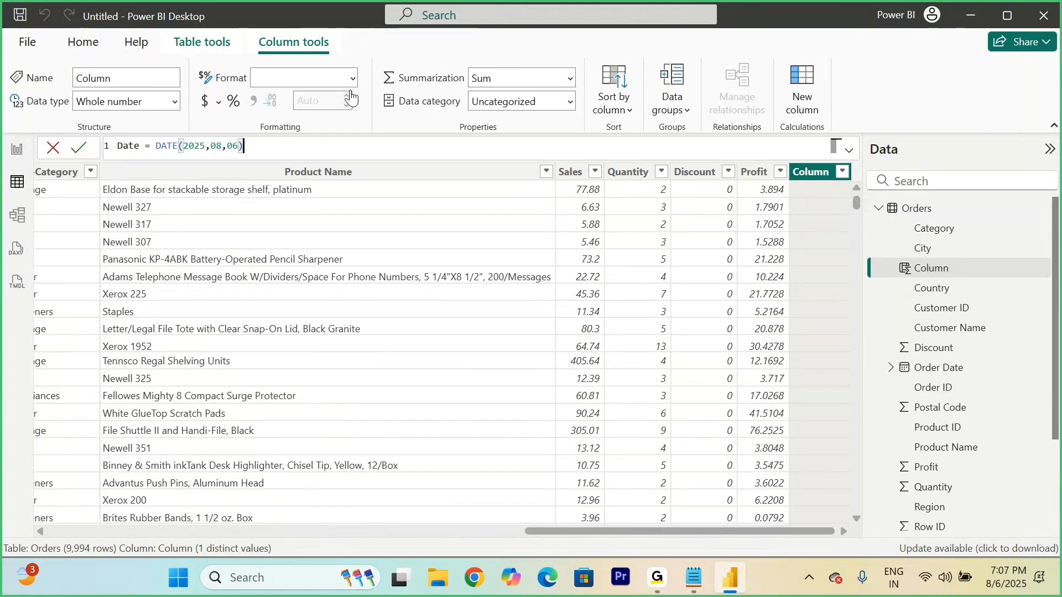
left_click(79, 147)
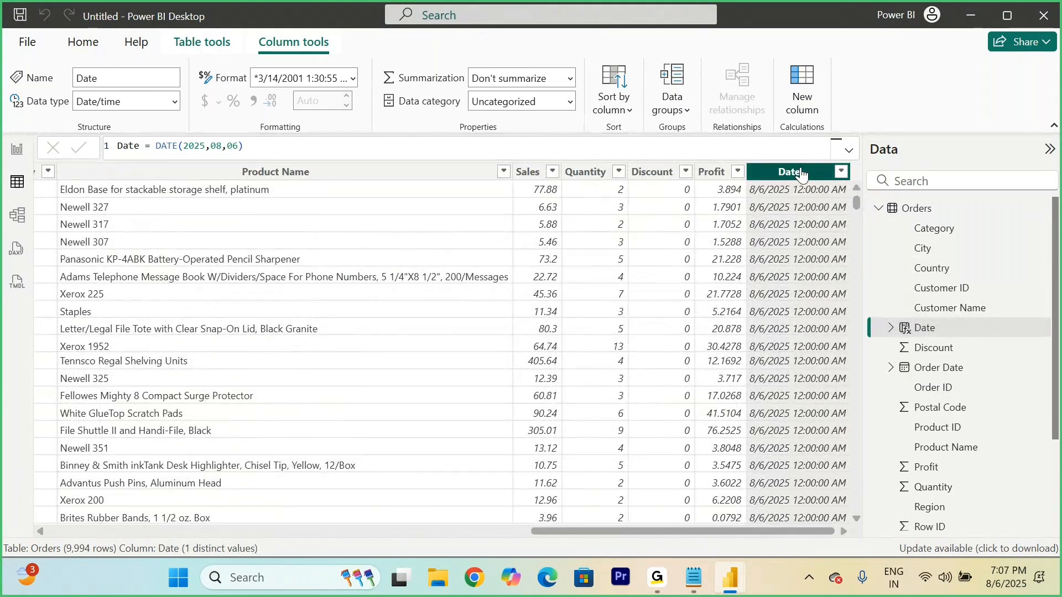
left_click(175, 102)
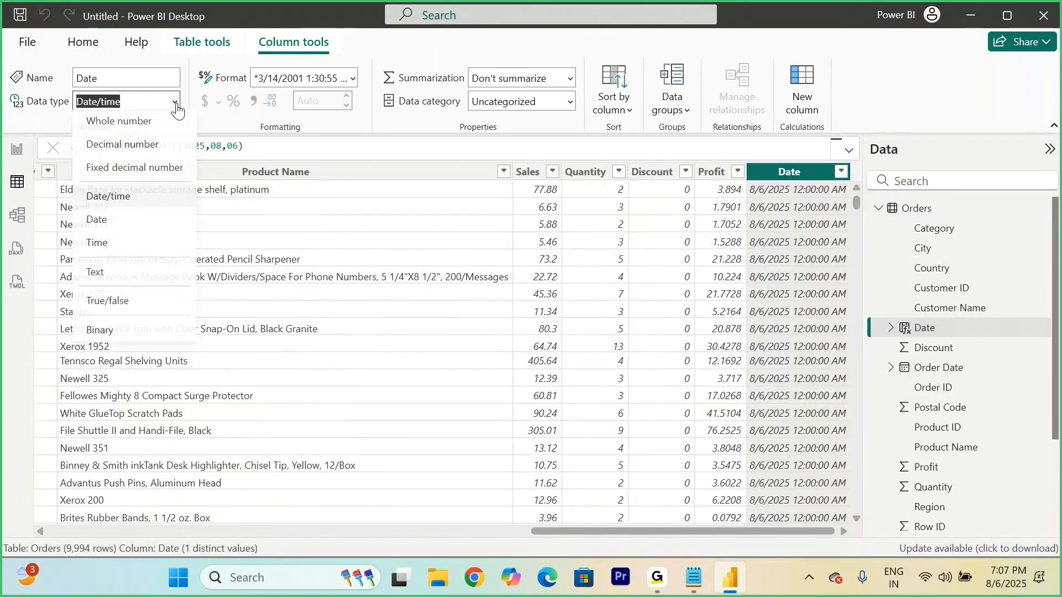
left_click(114, 222)
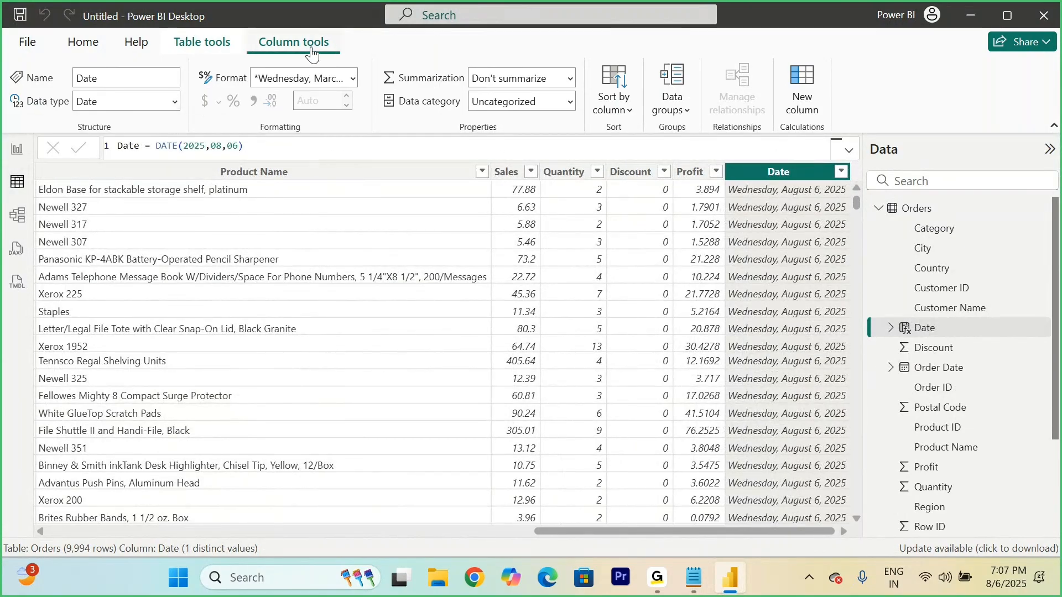
Step: Add a calculated column to the Orders table with the formula Time = TIME(19,08,6)
left_click(187, 41)
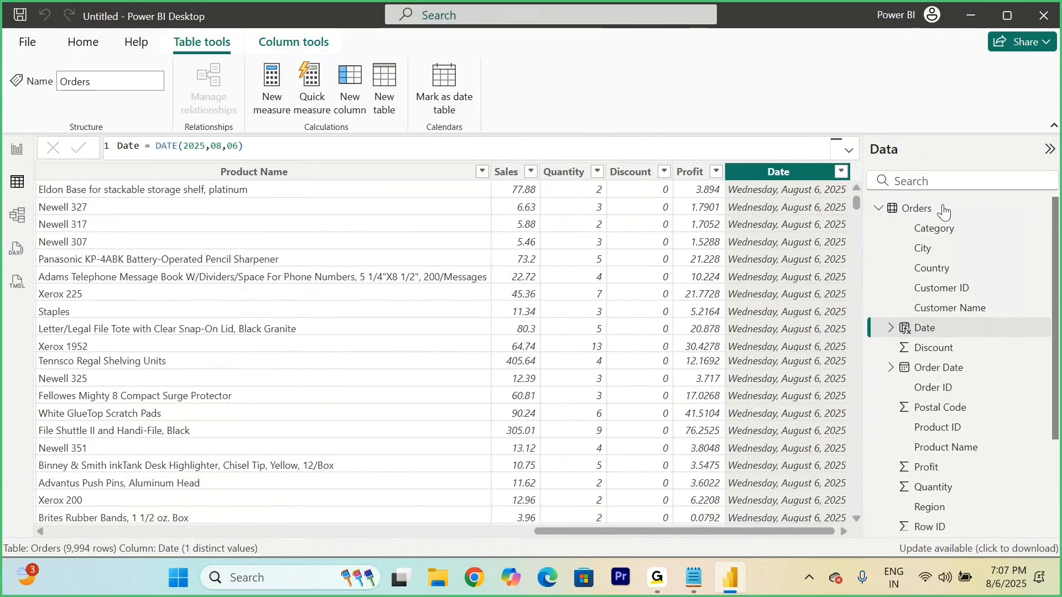
left_click(921, 216)
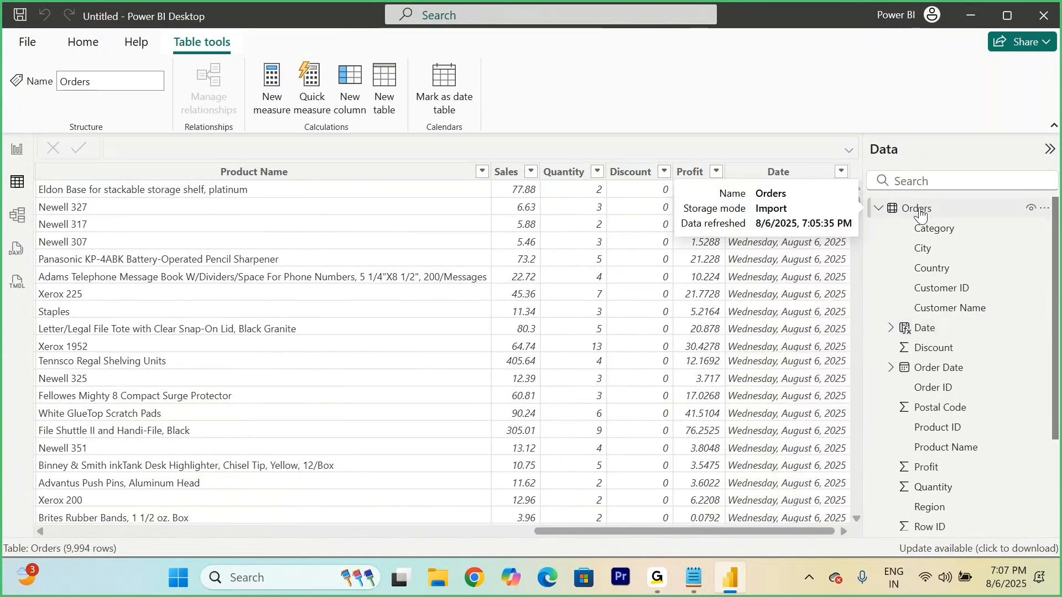
right_click(921, 215)
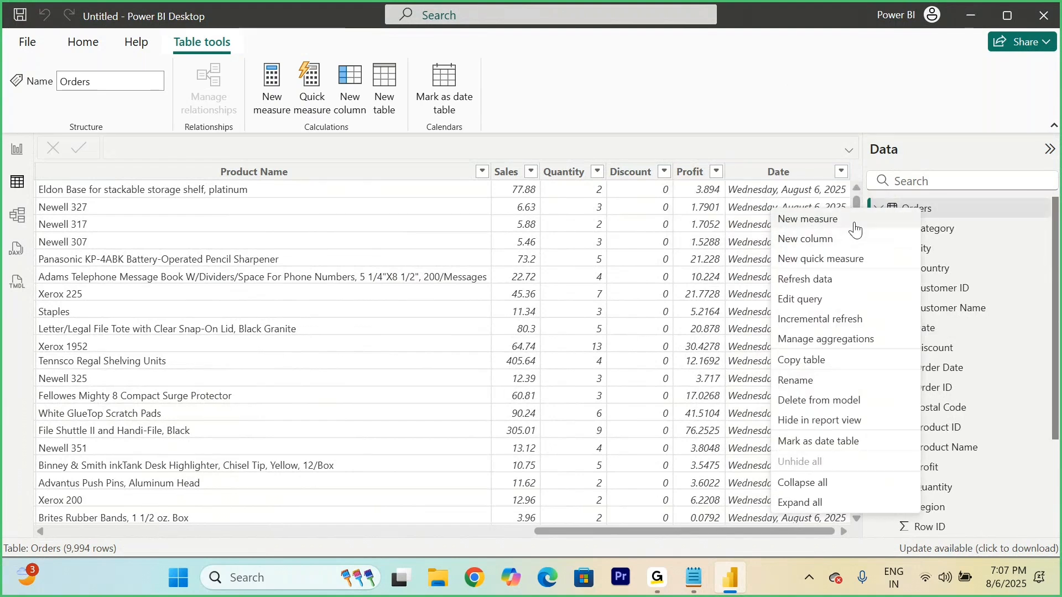
left_click(813, 242)
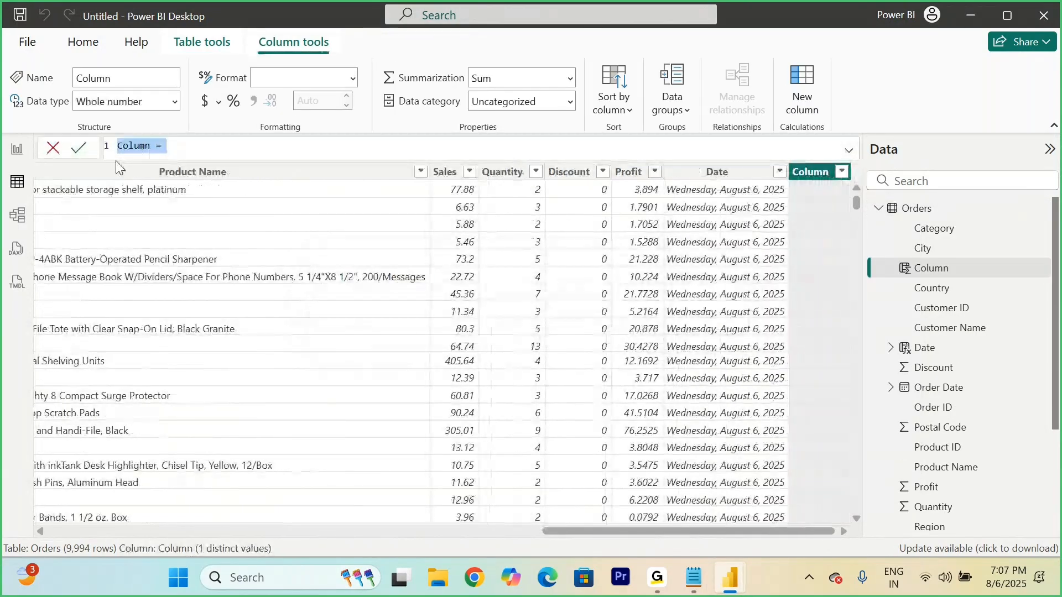
type("Time = TIME(")
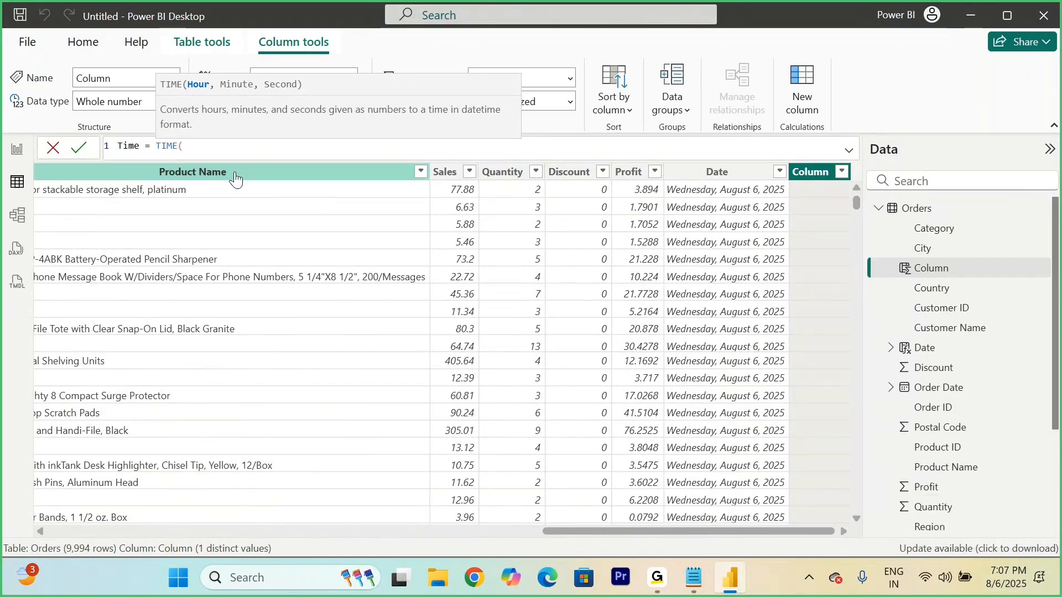
type("19")
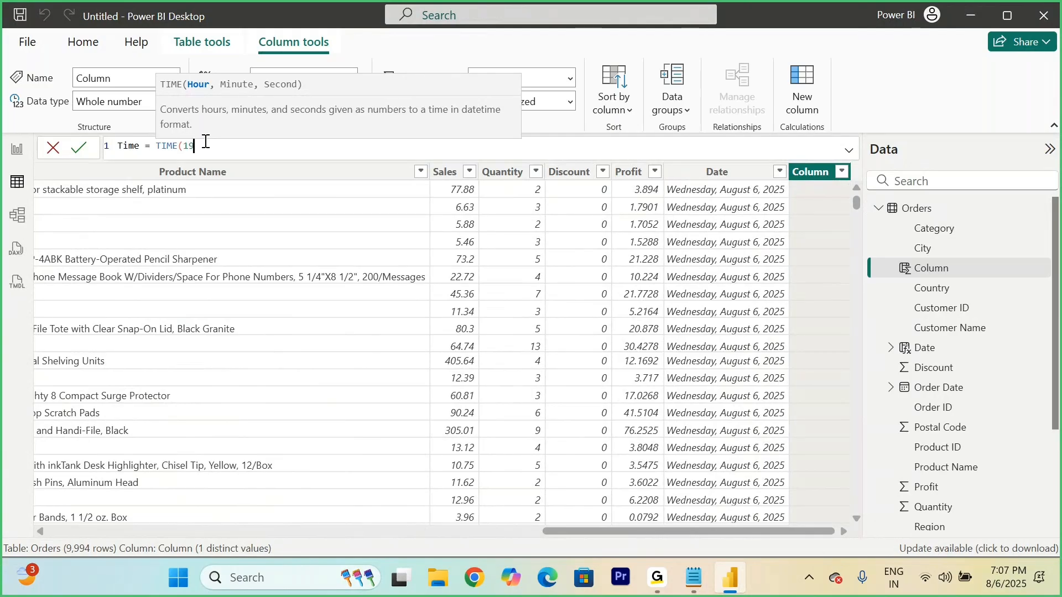
type(",")
type("03,62")
type(")")
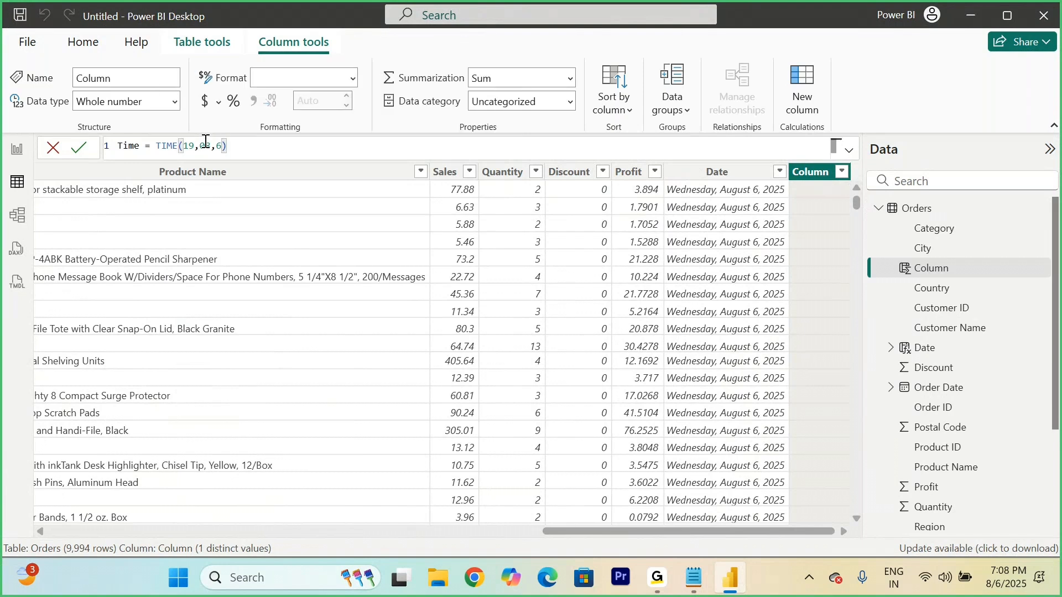
left_click(79, 148)
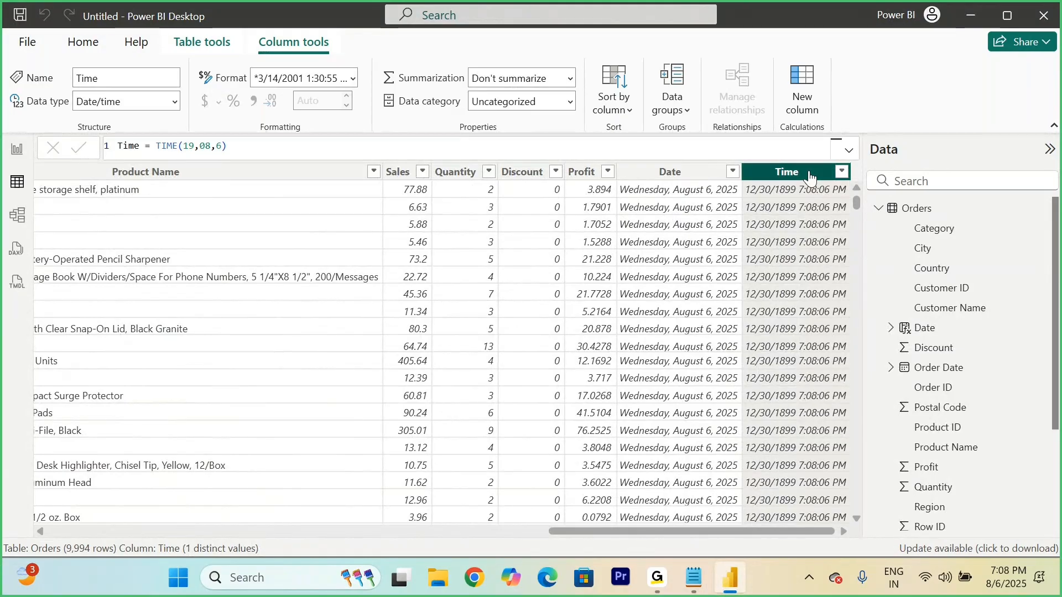
Step: Set the Time column's data type to Time and keep its formula as entered
left_click(173, 105)
left_click(124, 247)
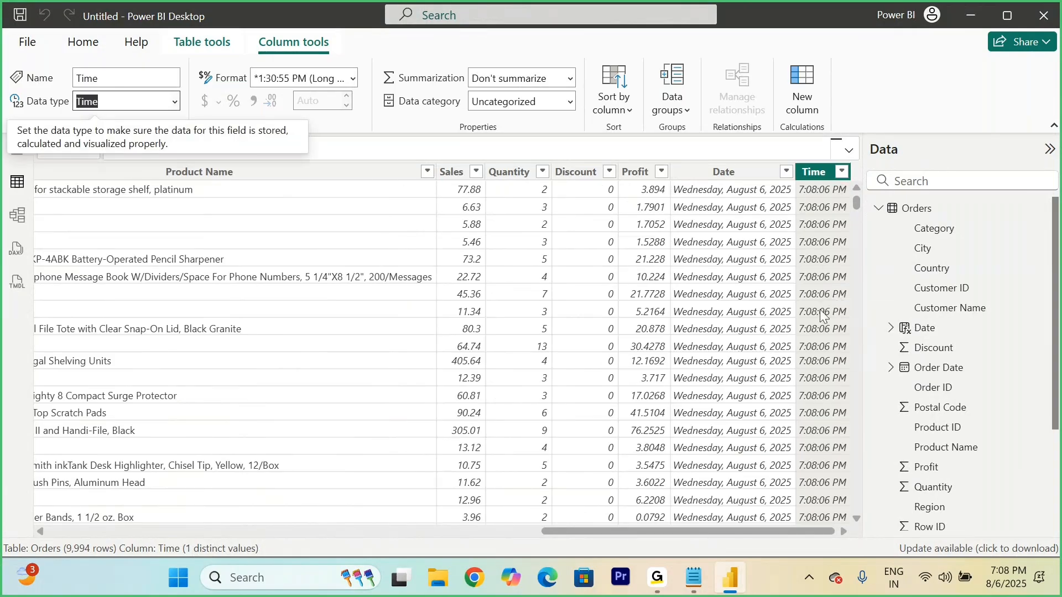
left_click(349, 147)
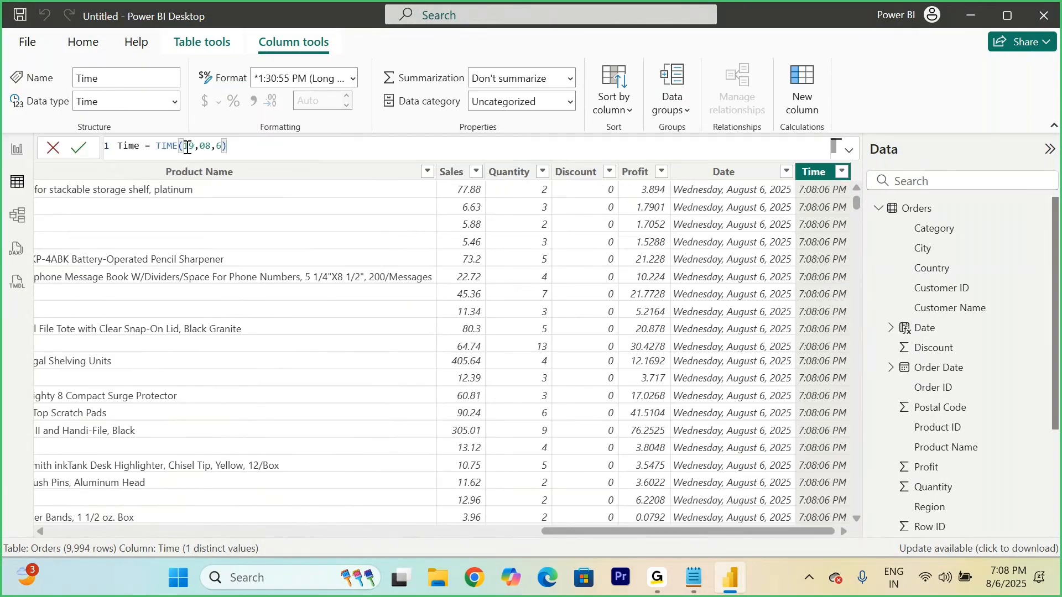
left_click(74, 150)
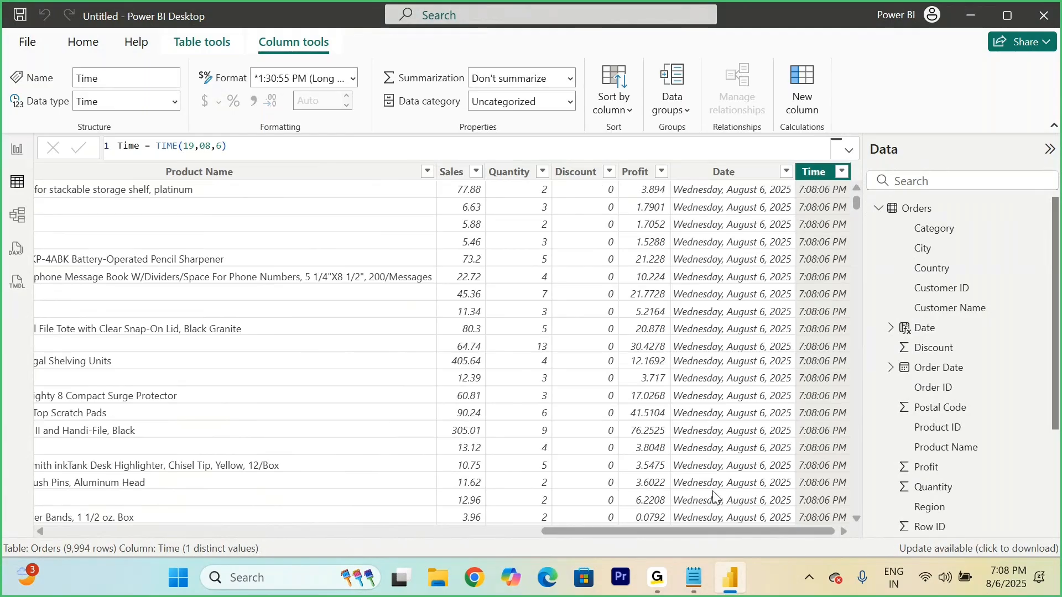
Step: Add a calculated column to the Orders table with the formula Date Value = DATEVALUE("2025-August-06")
right_click(922, 216)
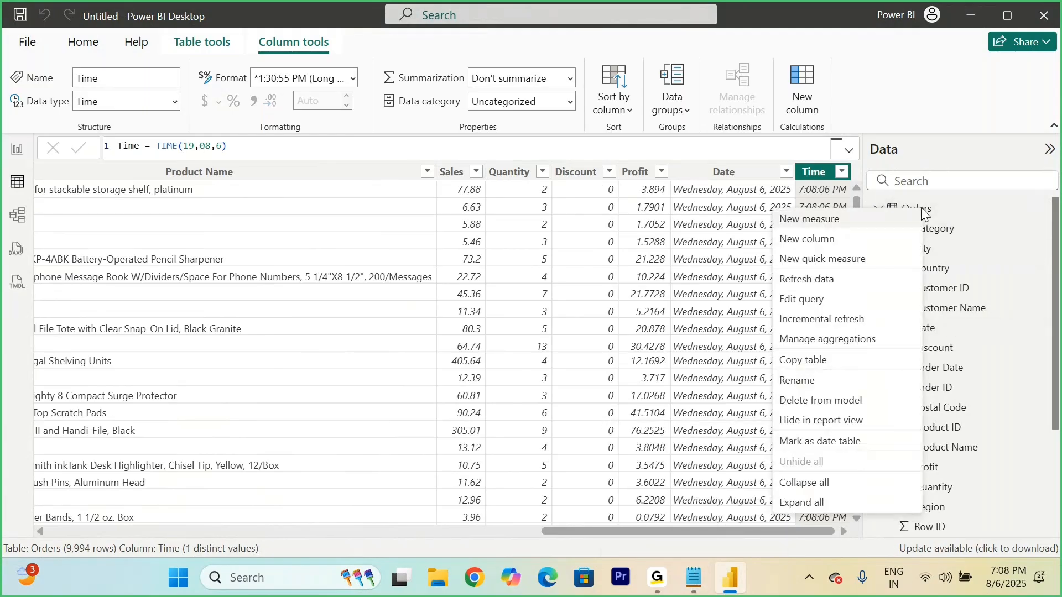
left_click(821, 251)
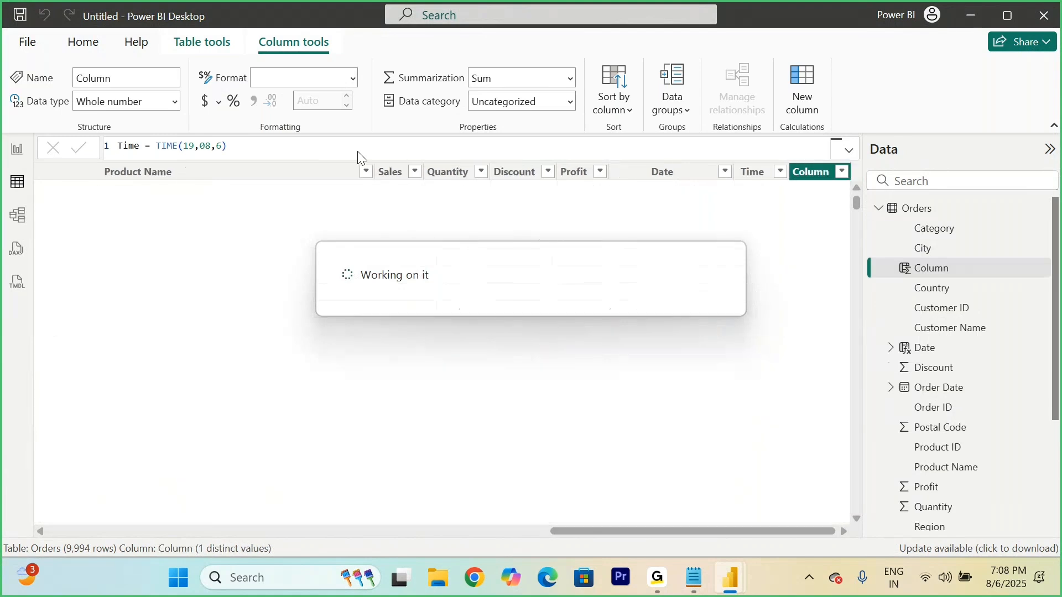
type("Date")
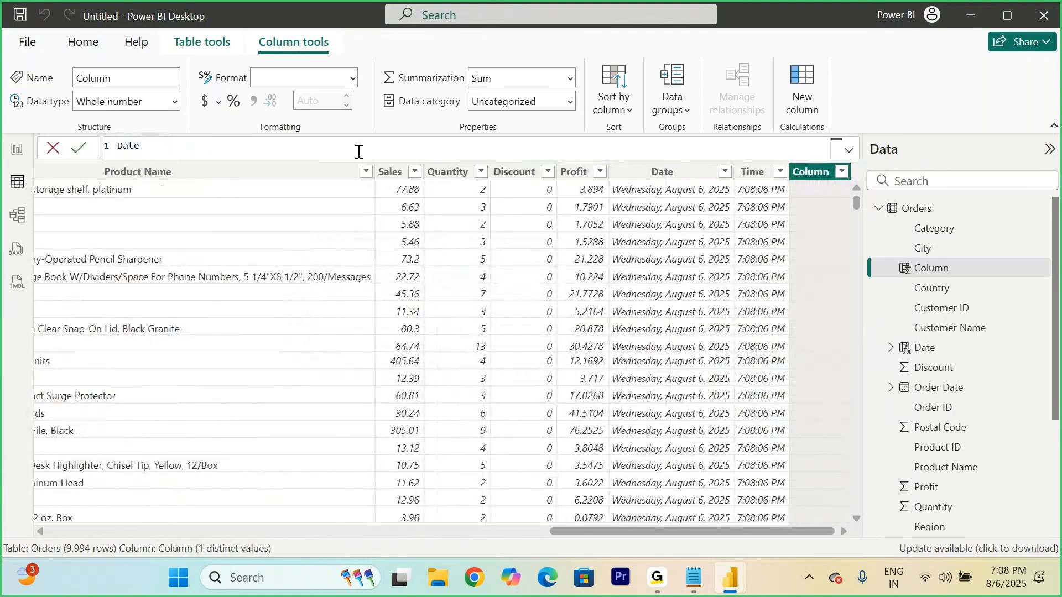
type(" Value = dateva")
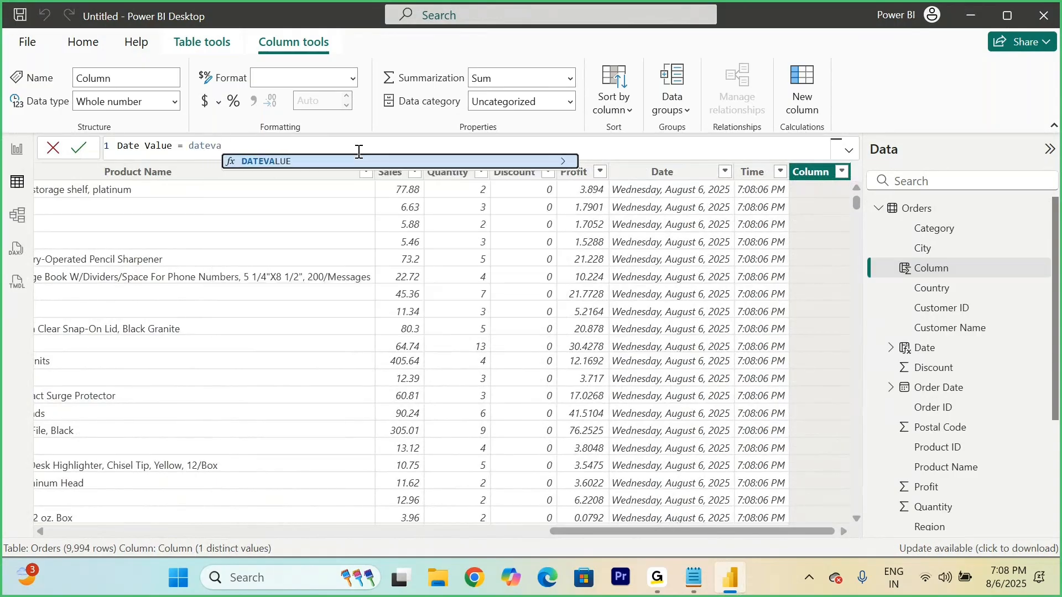
key("Tab")
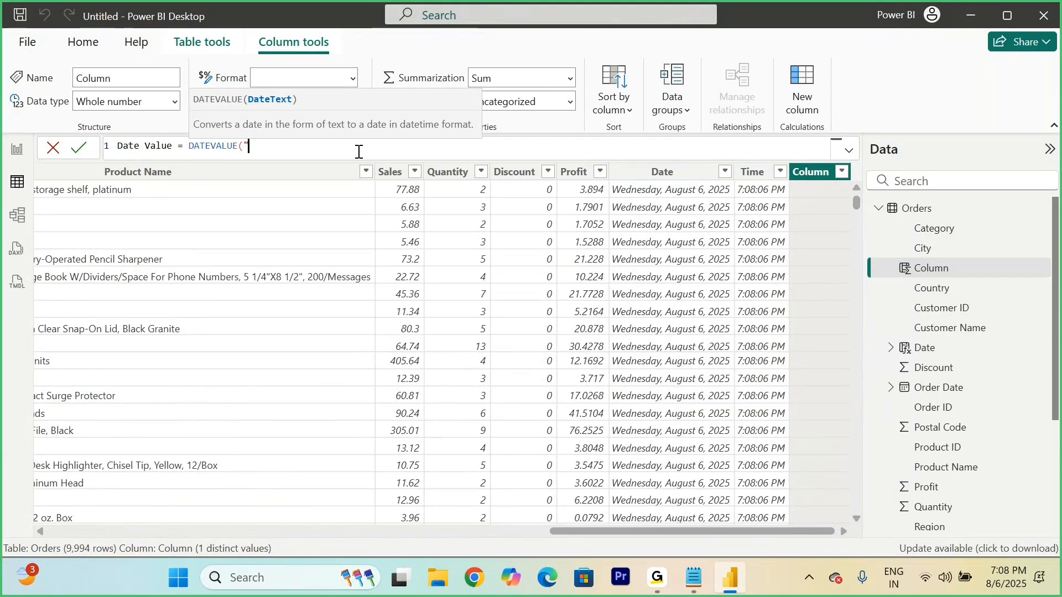
type("\"2025-August-0")
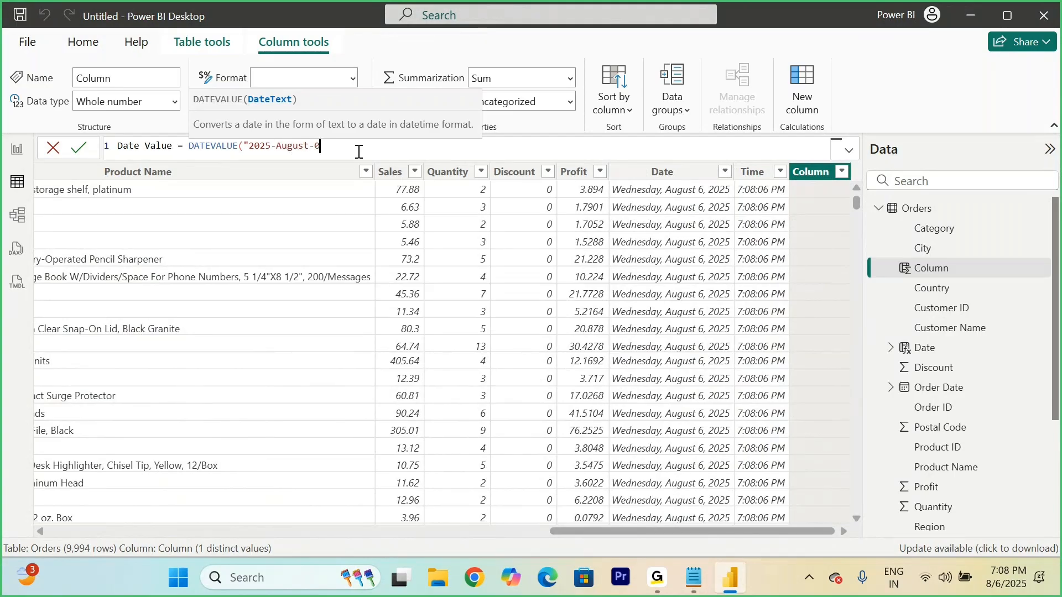
type("6\")")
double_click(330, 145)
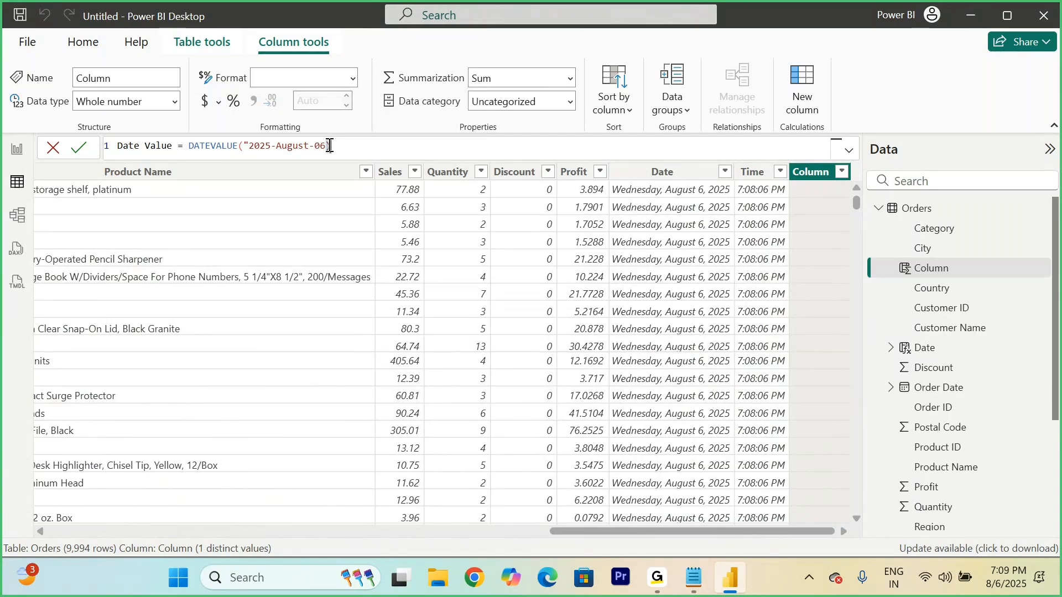
type(")")
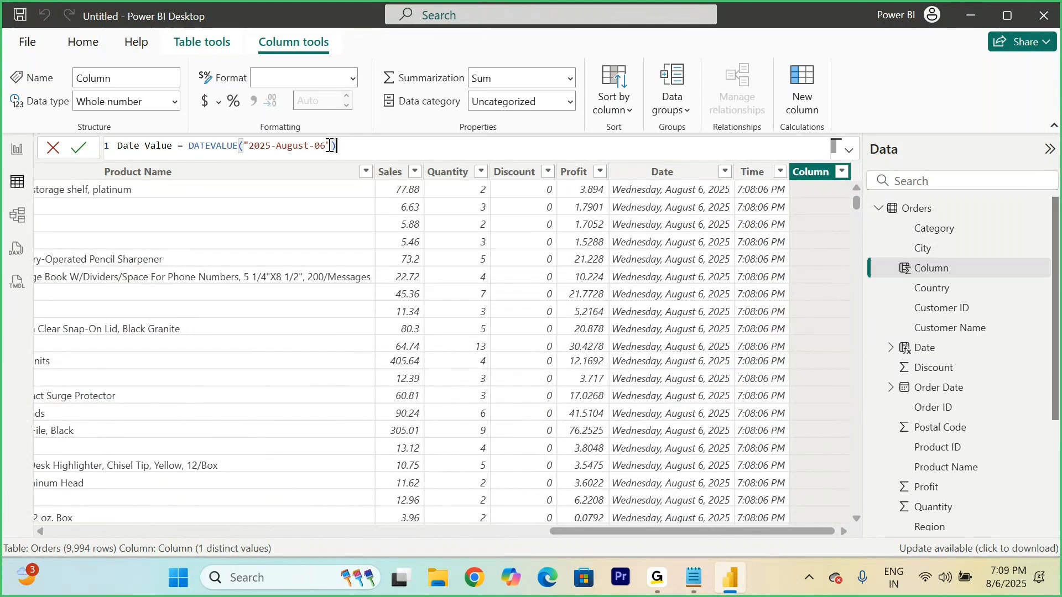
left_click(79, 146)
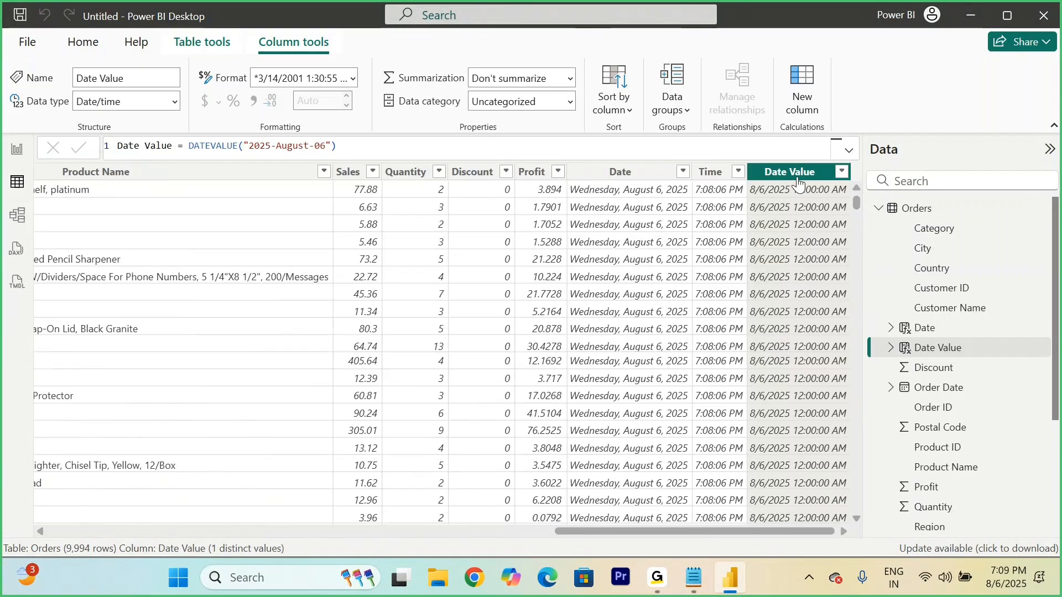
Step: Set the Date Value column's data type to Date after trying the Time type
left_click(175, 101)
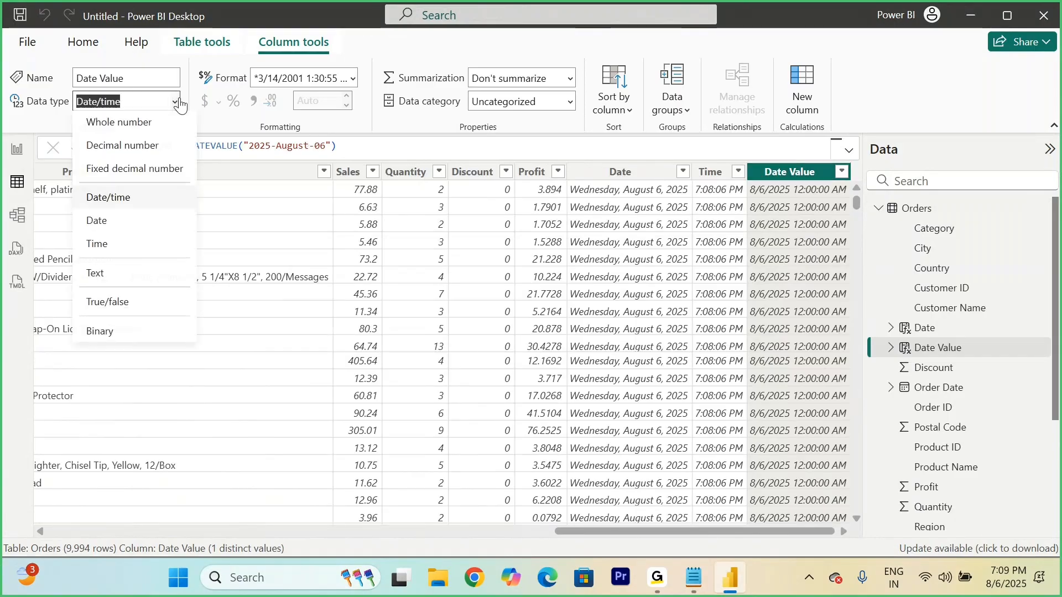
left_click(109, 245)
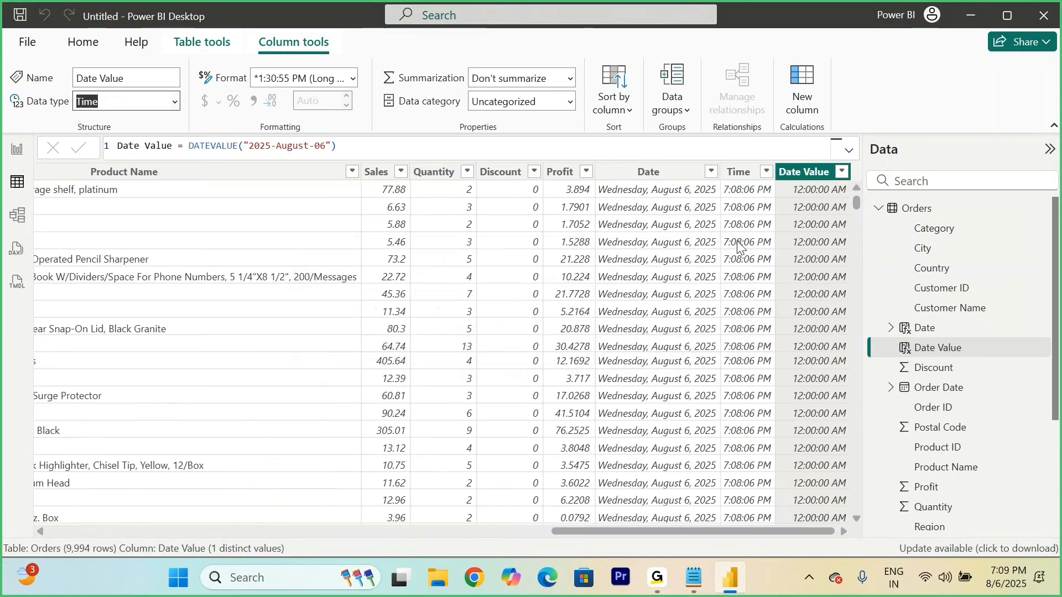
left_click(175, 105)
left_click(92, 240)
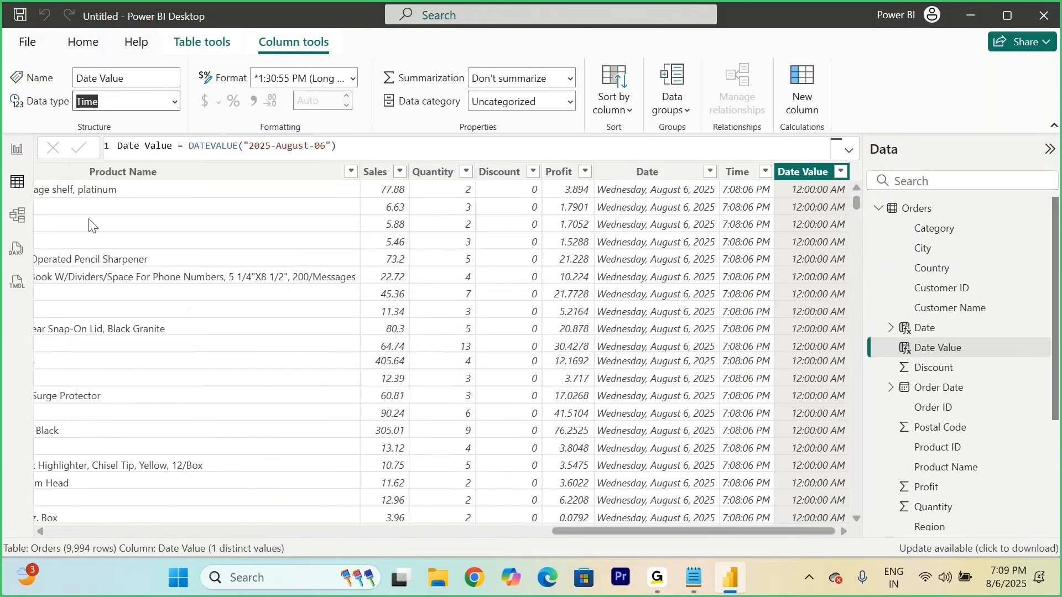
key("Up")
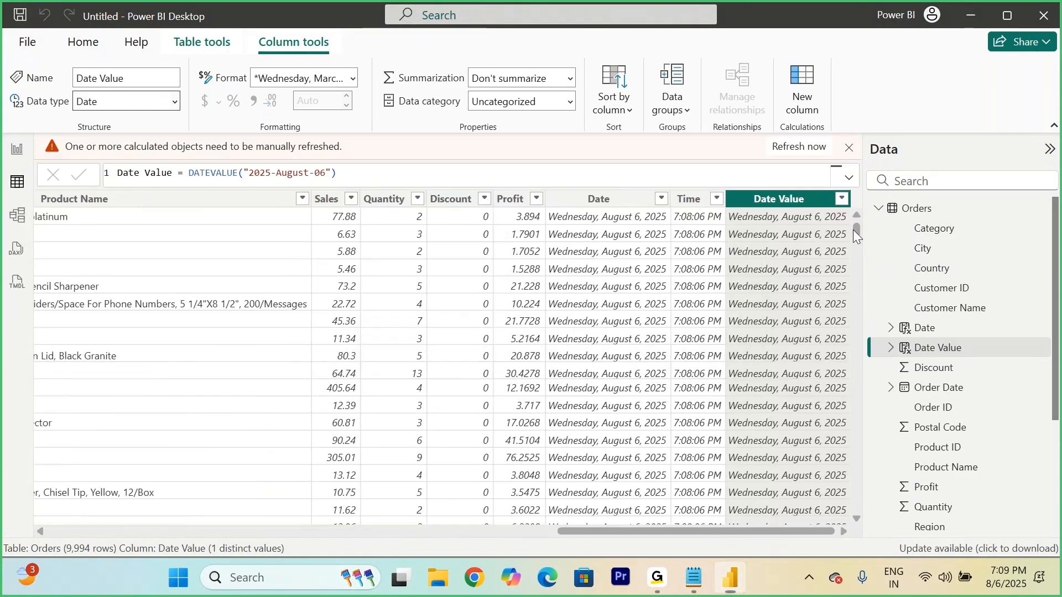
Step: Add a calculated column to Orders with the formula Time Value = TIMEVALUE("19:09:7") and set its data type to Time
right_click(923, 208)
right_click(927, 212)
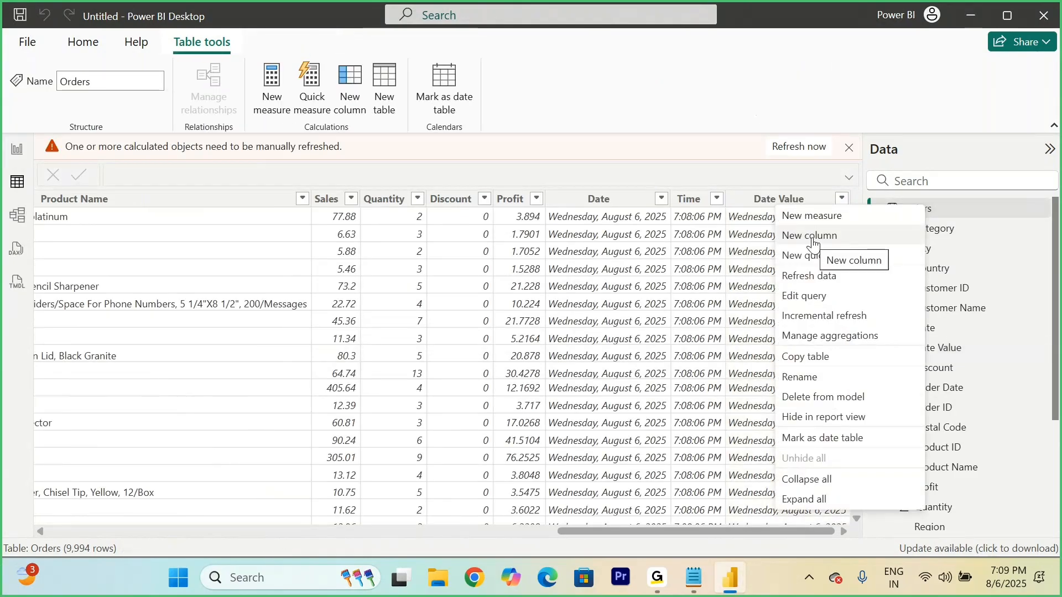
left_click(812, 240)
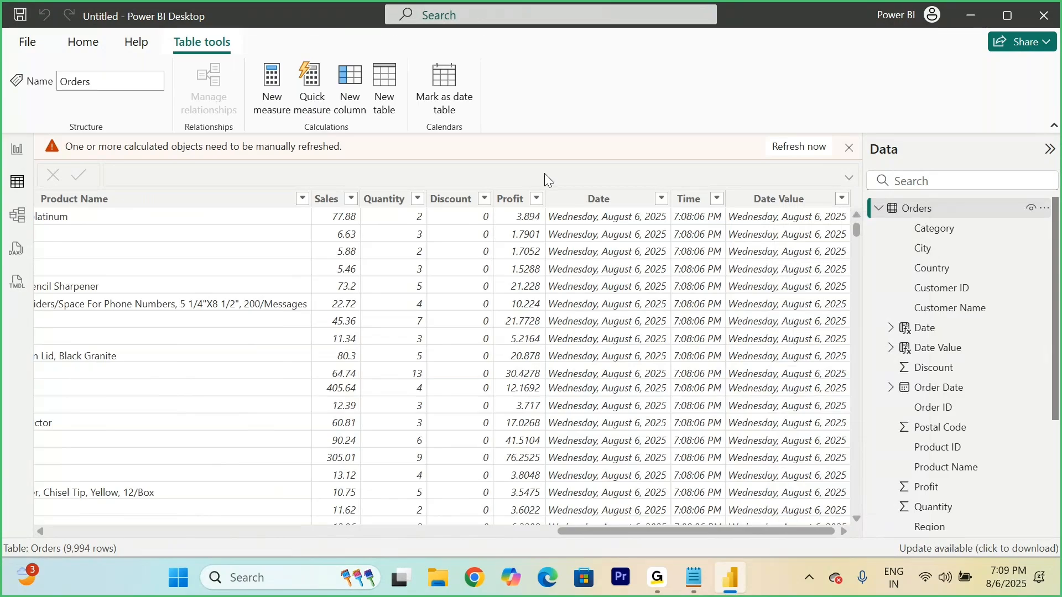
type("Time ")
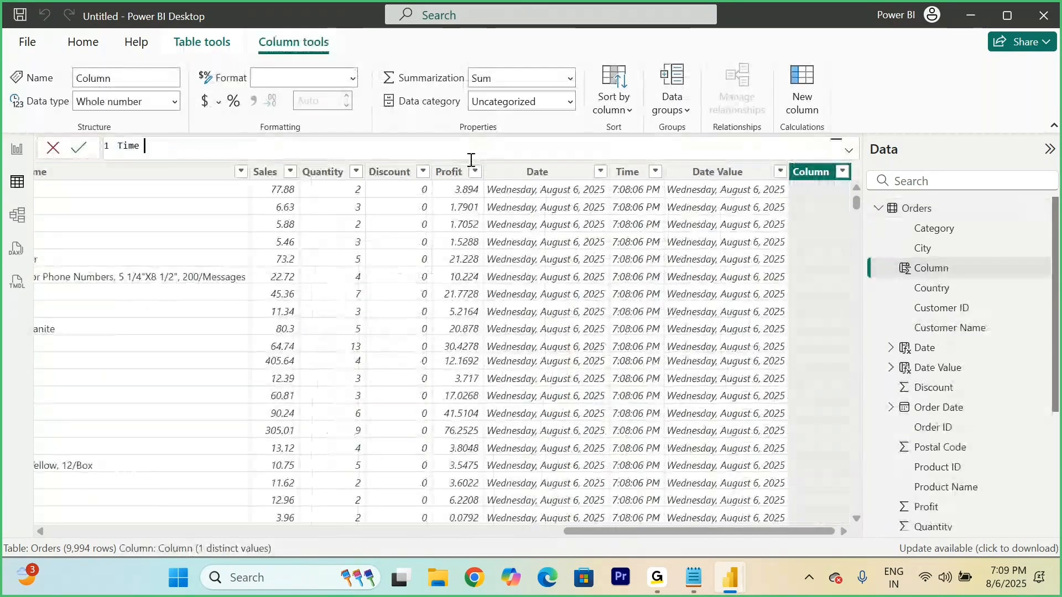
type("Value")
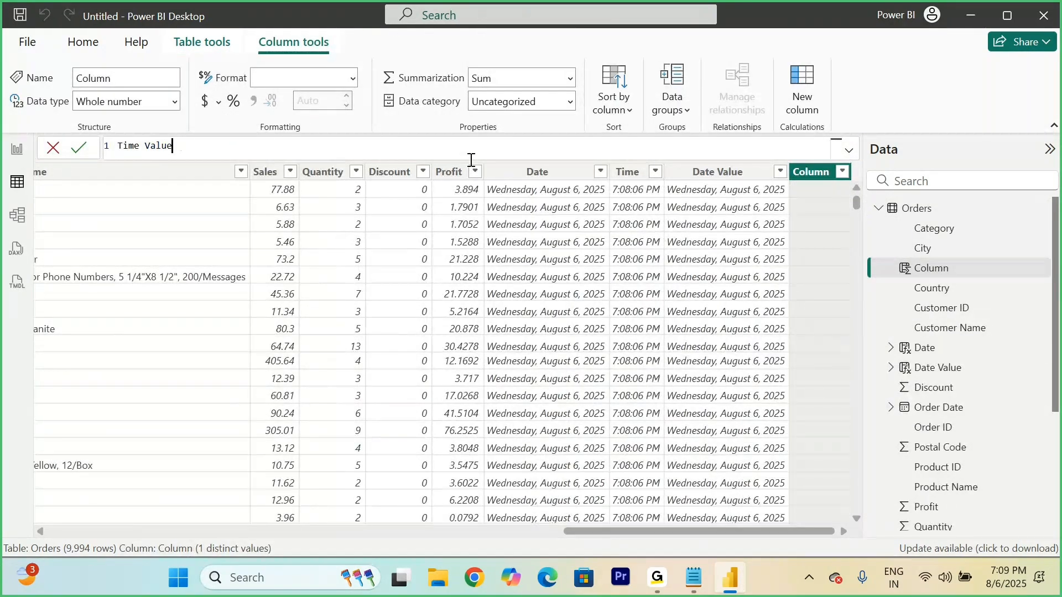
type(" = TIMEVALUE(")
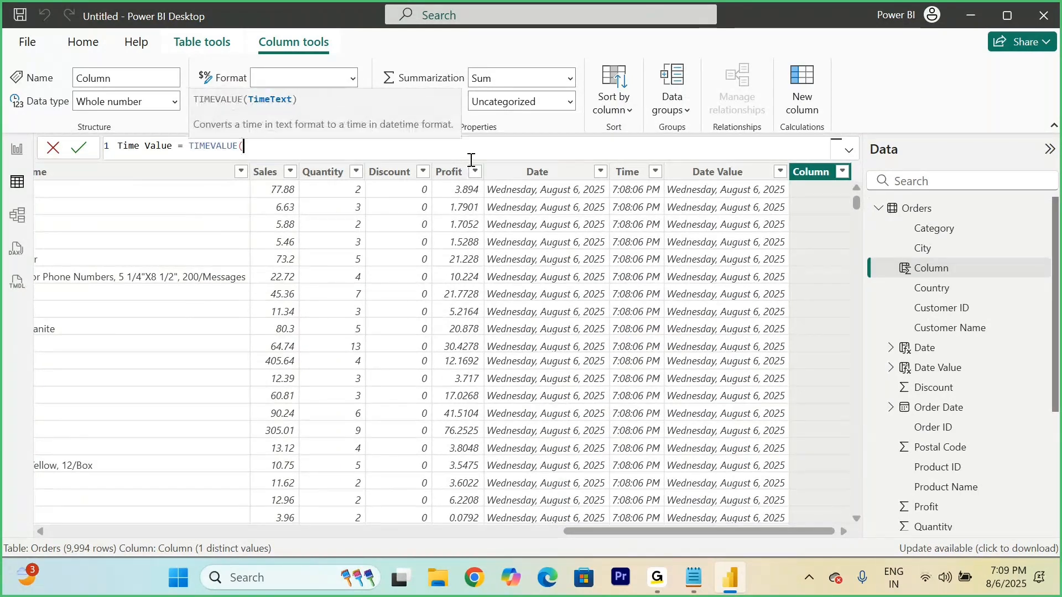
type("\"2025")
key("BackSpace")
key("BackSpace")
key("BackSpace")
key("BackSpace")
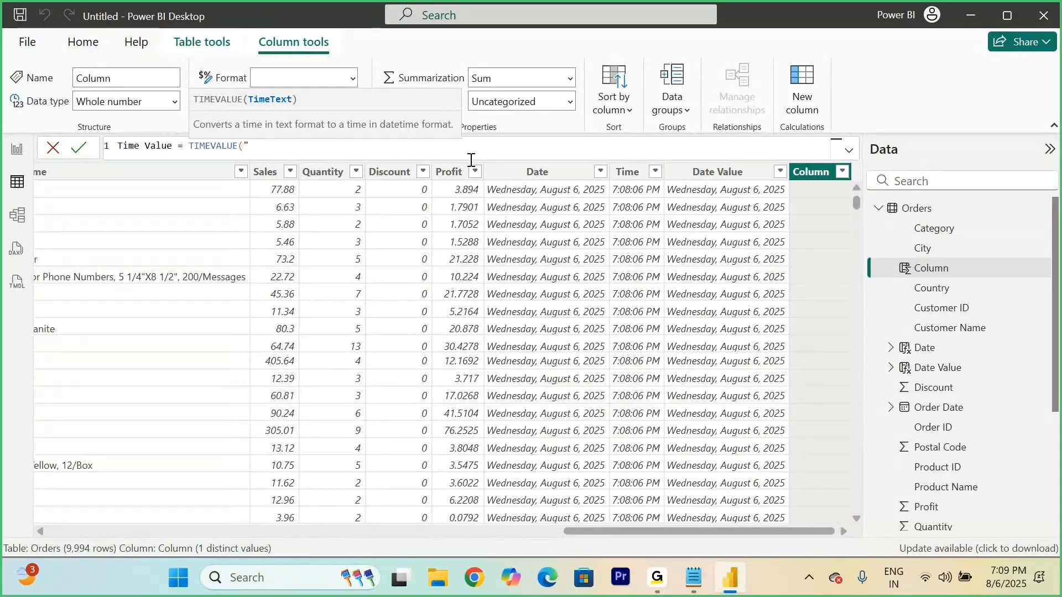
type("19:09:7")
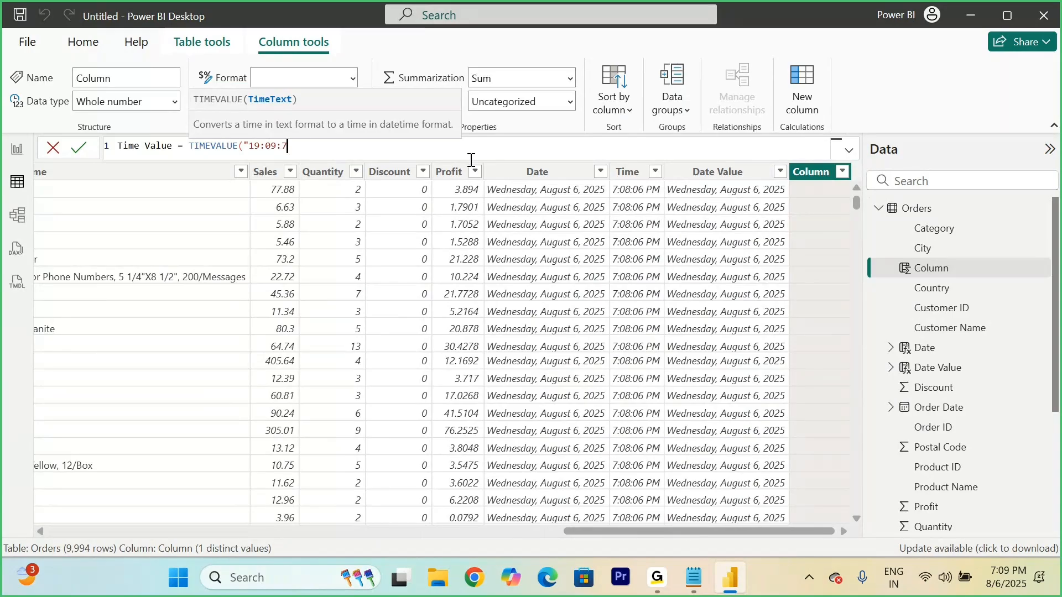
type(")")
key("BackSpace")
type(")\"")
key("Return")
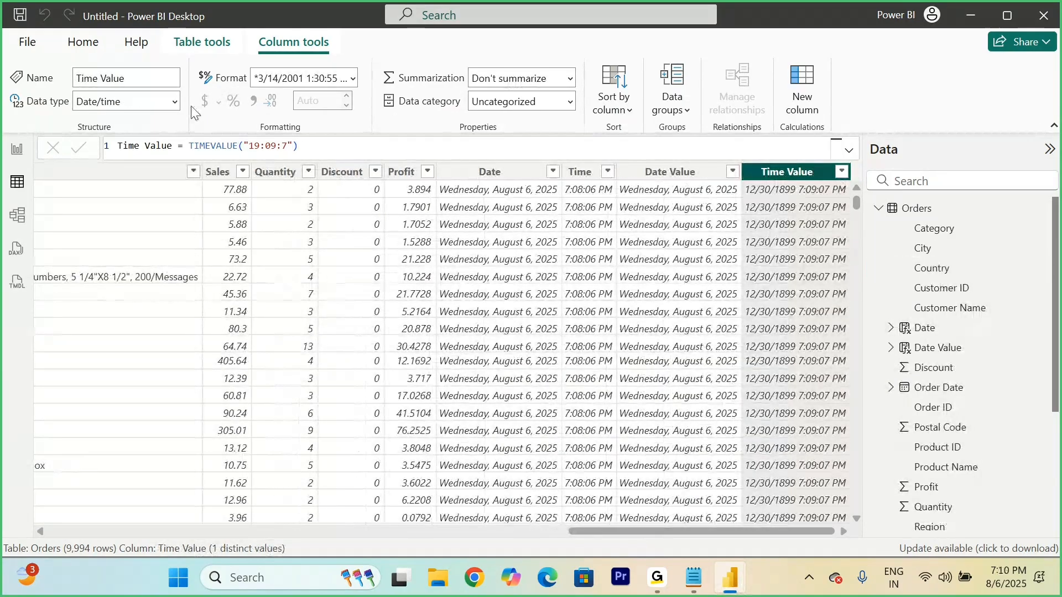
left_click(175, 104)
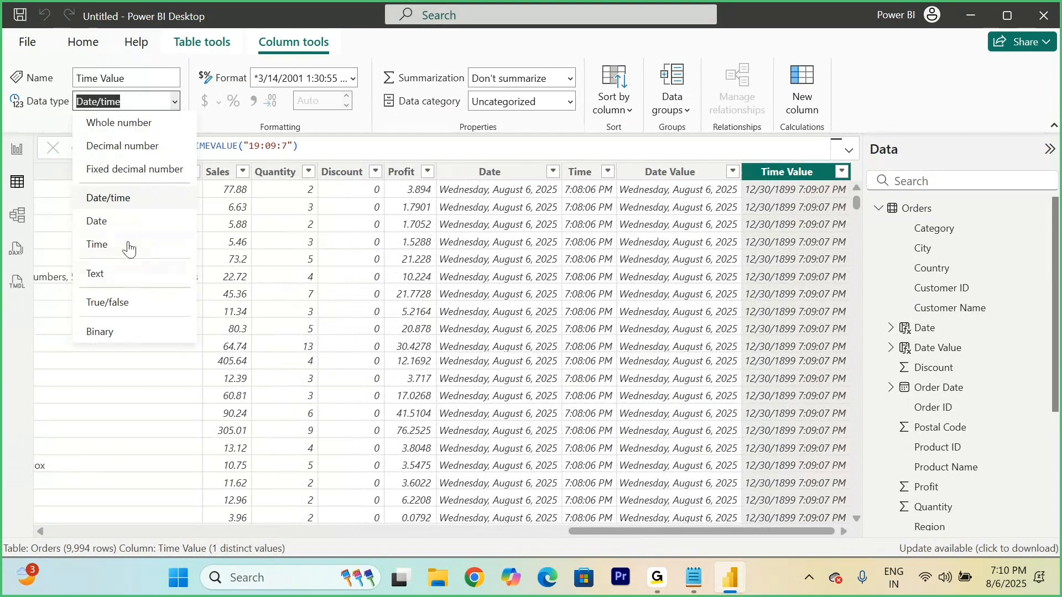
left_click(128, 246)
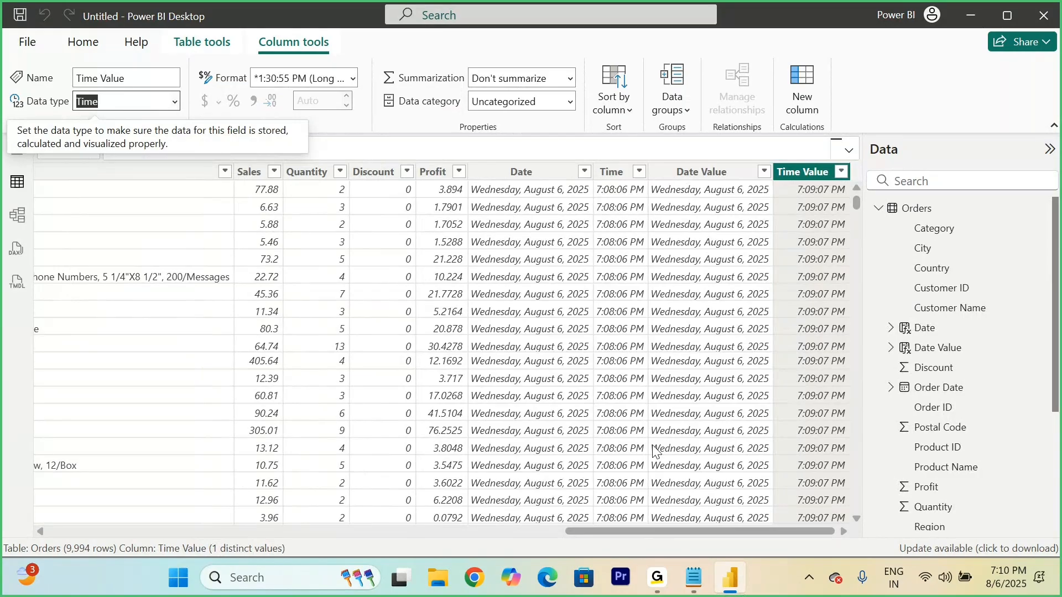
Step: Switch to the Notepad notes and look over the Day() and WeekNum() function entries
left_click(694, 578)
scroll(415, 453, "down", 1)
scroll(415, 453, "up", 1)
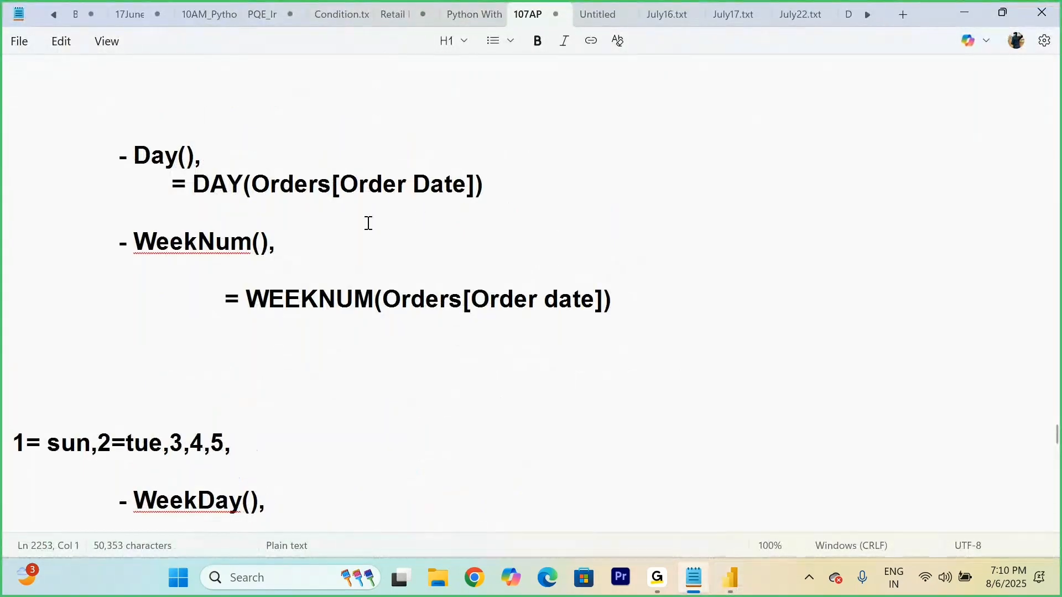
Step: Insert two blank lines below the DAY(Orders[Order Date]) formula in the notes
left_click(528, 190)
key("Return")
key("Return")
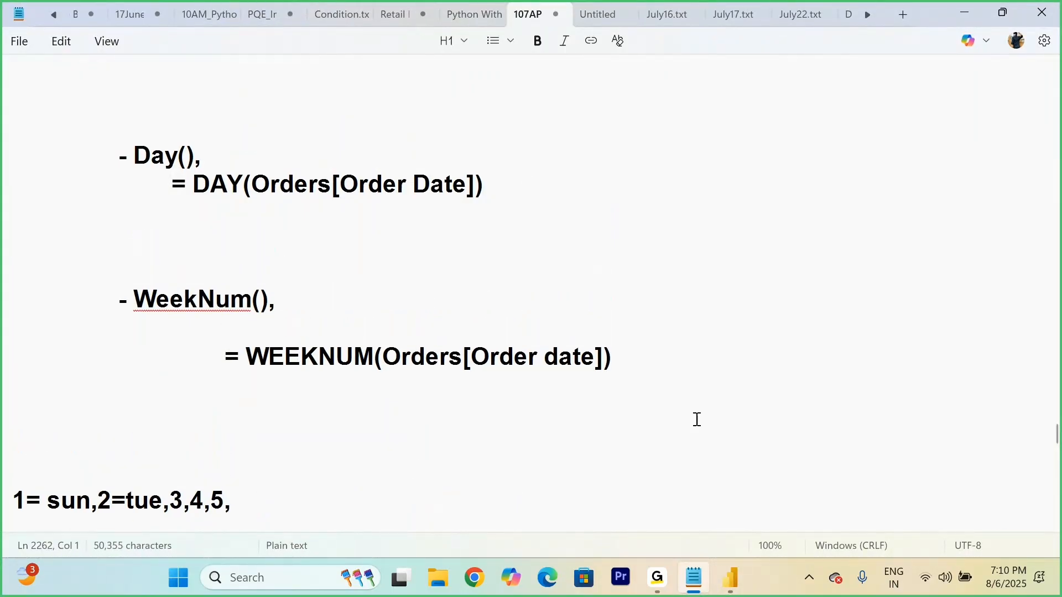
left_click(730, 578)
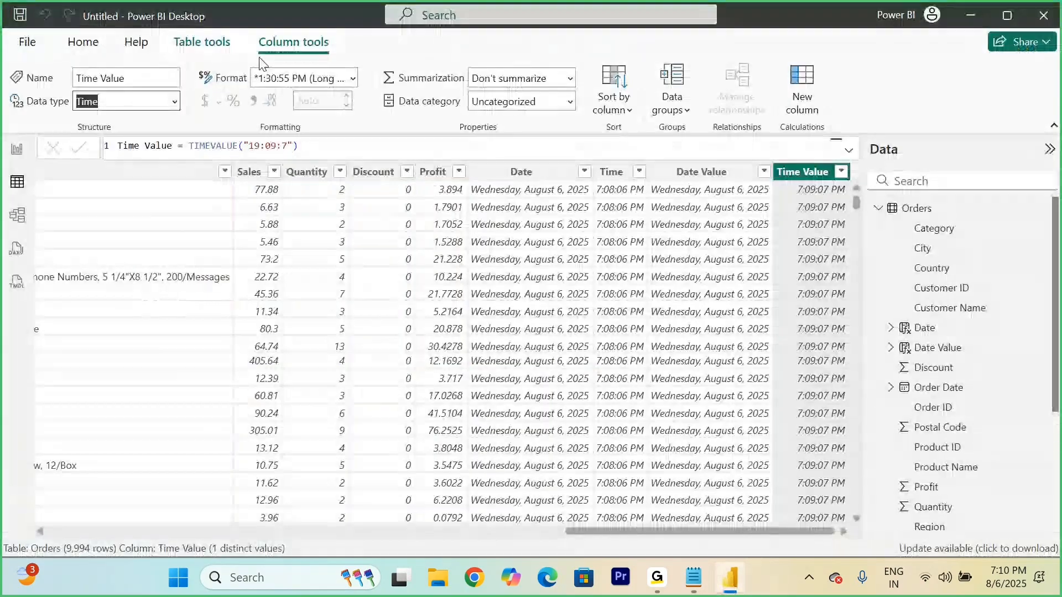
left_click(202, 42)
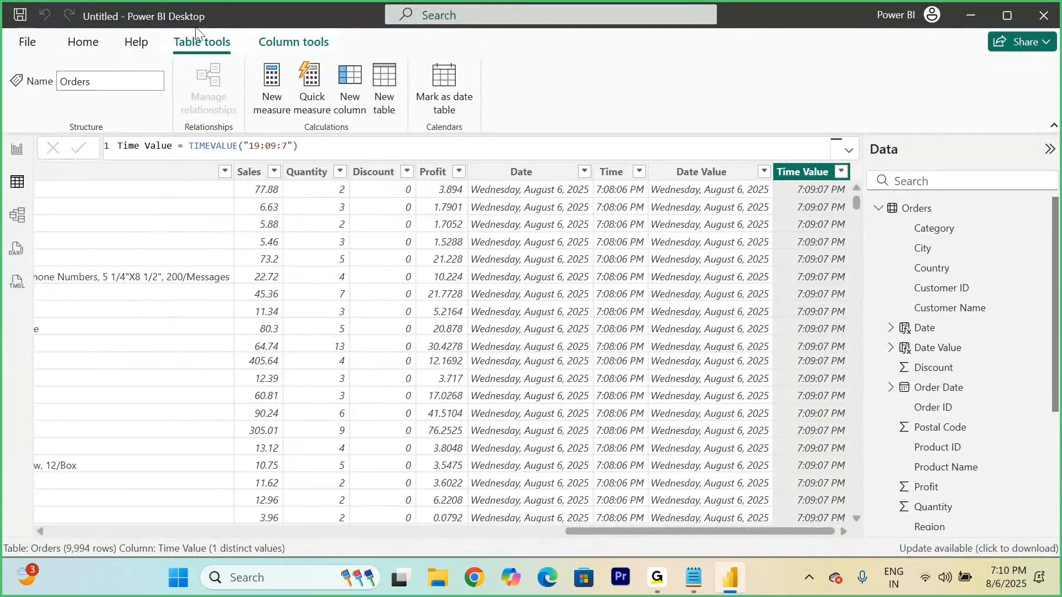
right_click(925, 211)
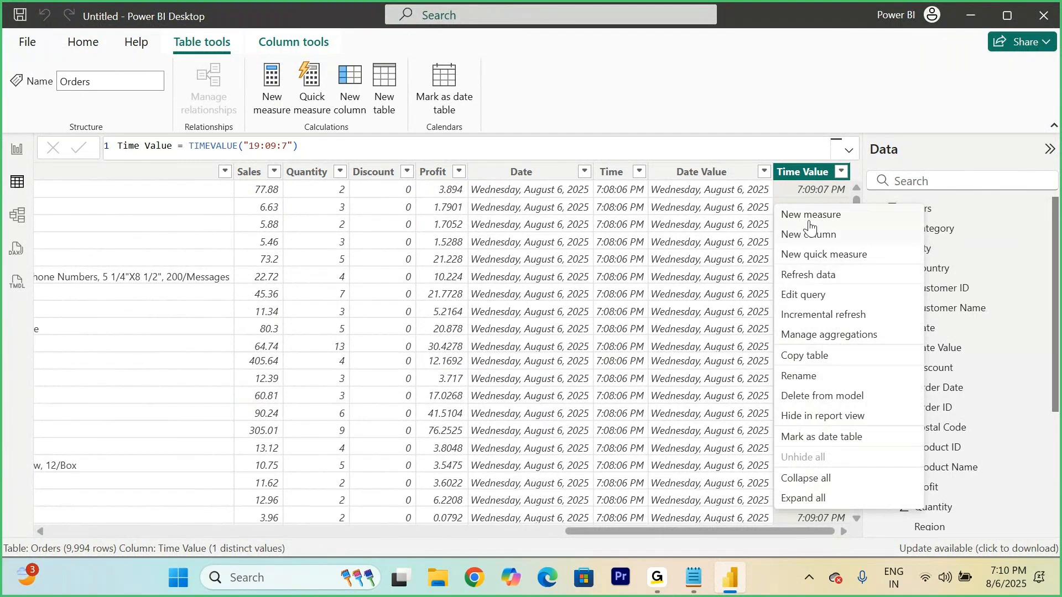
left_click(948, 209)
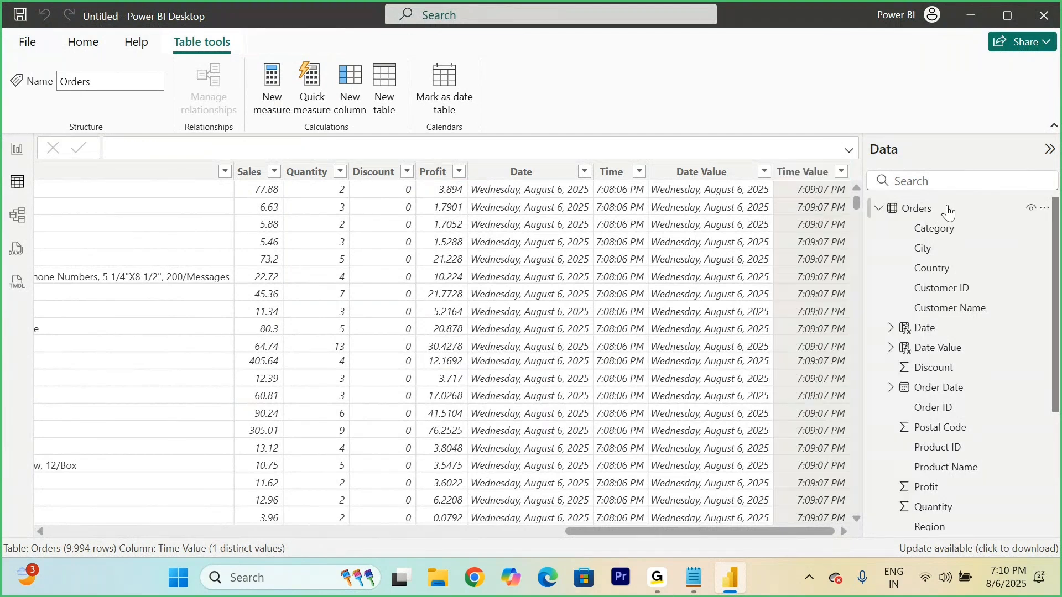
right_click(920, 212)
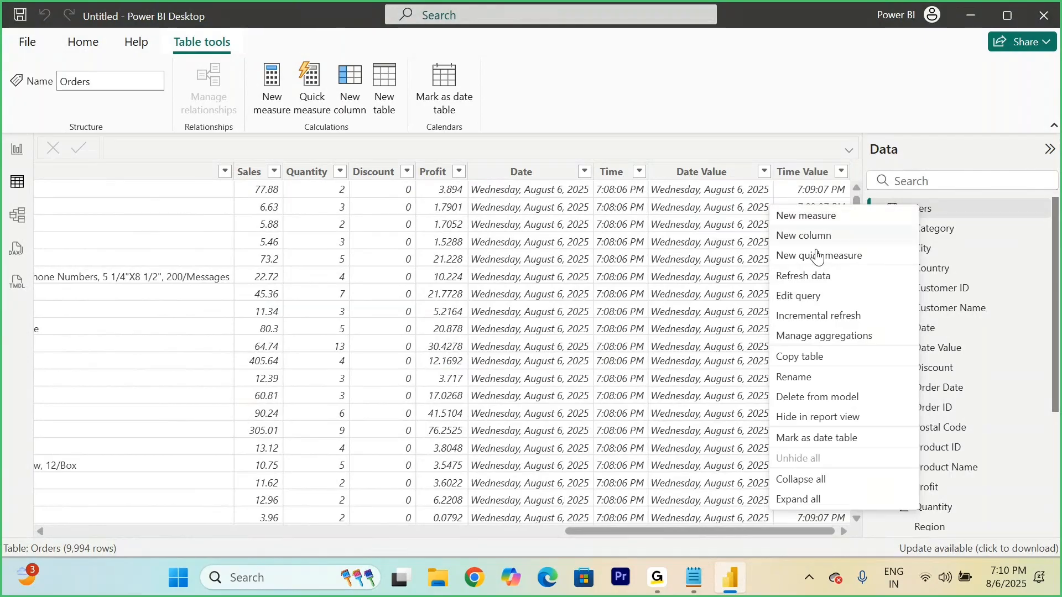
left_click(942, 142)
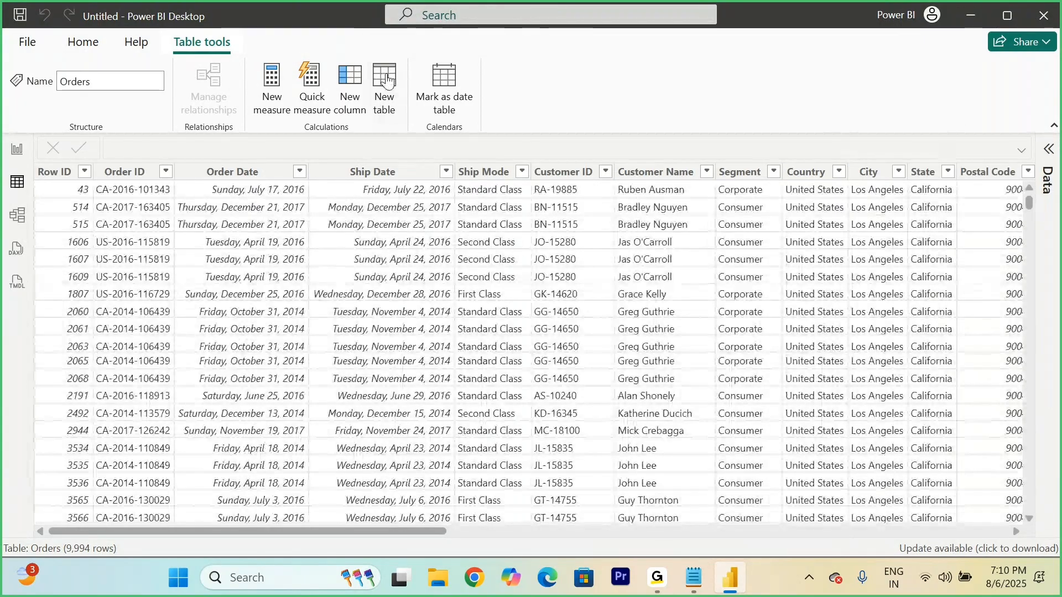
left_click(1046, 151)
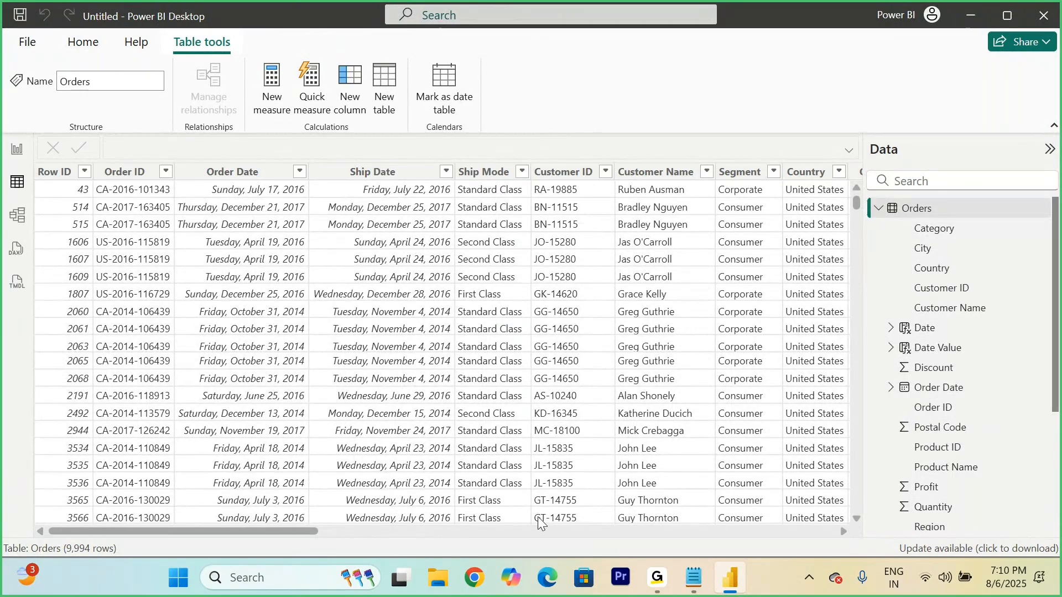
Step: Switch back to the Notepad notes and add an indented line "PQE - ADD Column" between the DAY formula and the WeekNum() entry
left_click(693, 577)
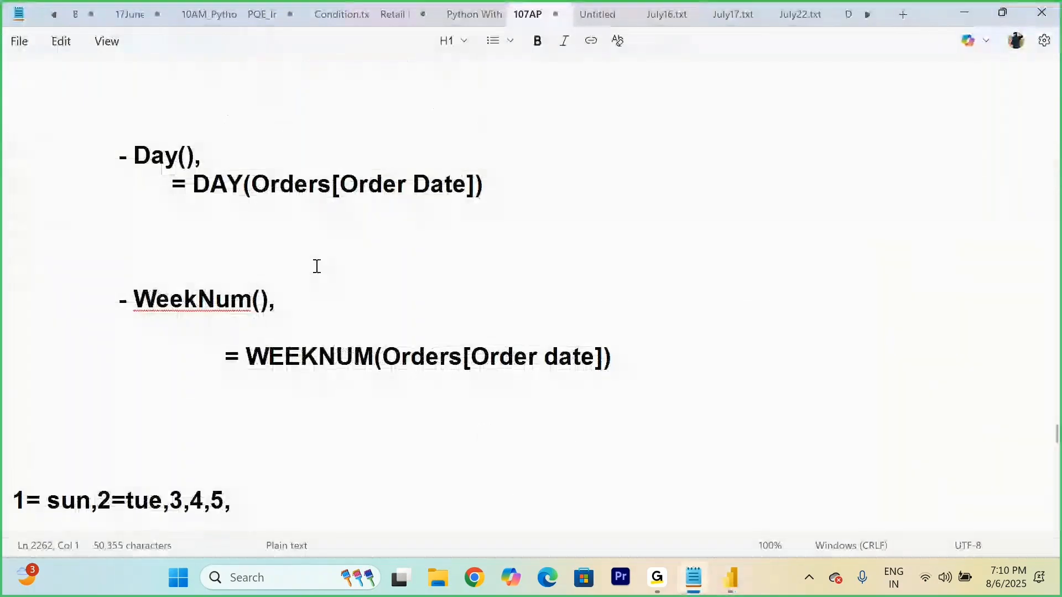
left_click_drag(110, 148, 614, 362)
left_click(627, 363)
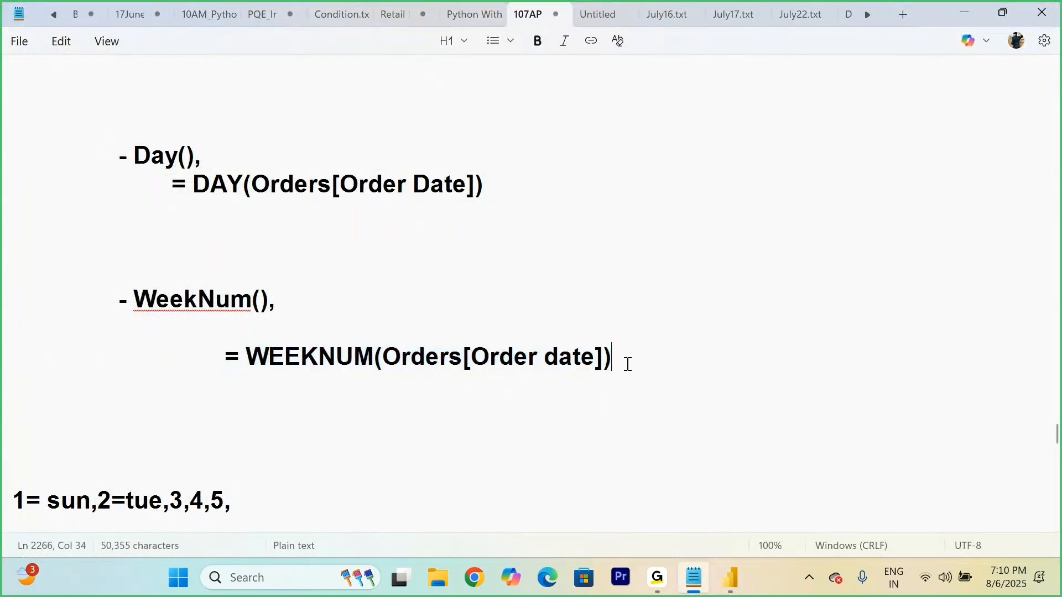
left_click(392, 242)
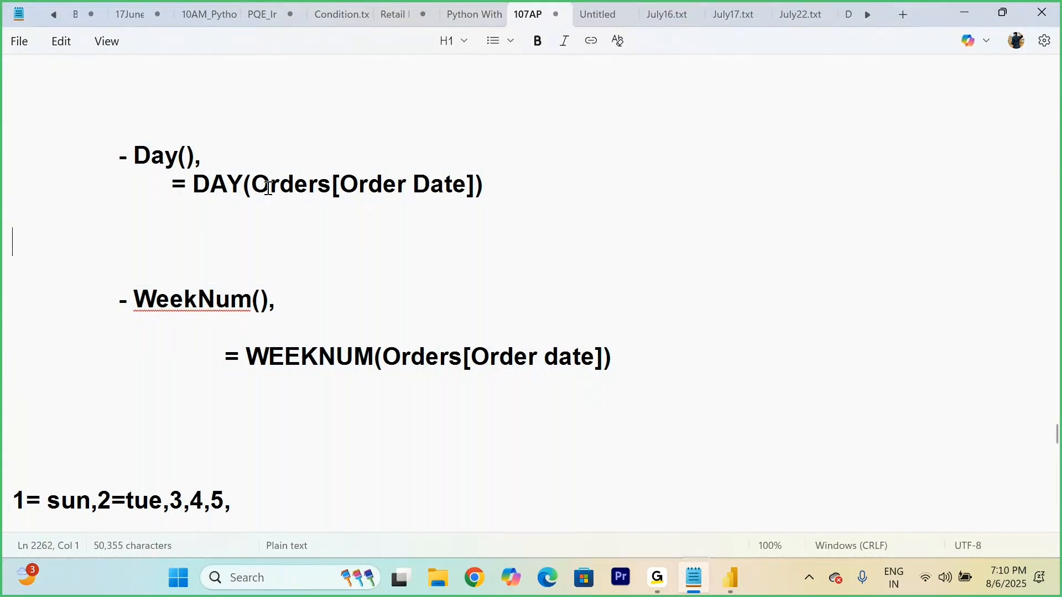
left_click_drag(132, 154, 243, 155)
left_click(534, 190)
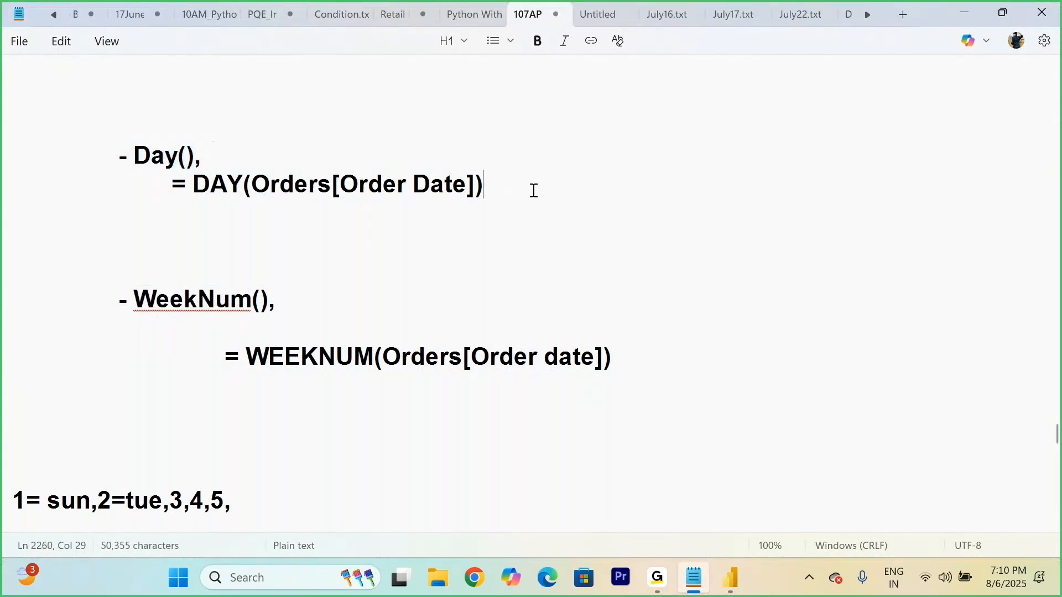
key("Return")
key("Tab")
key("Tab")
key("Tab")
key("Return")
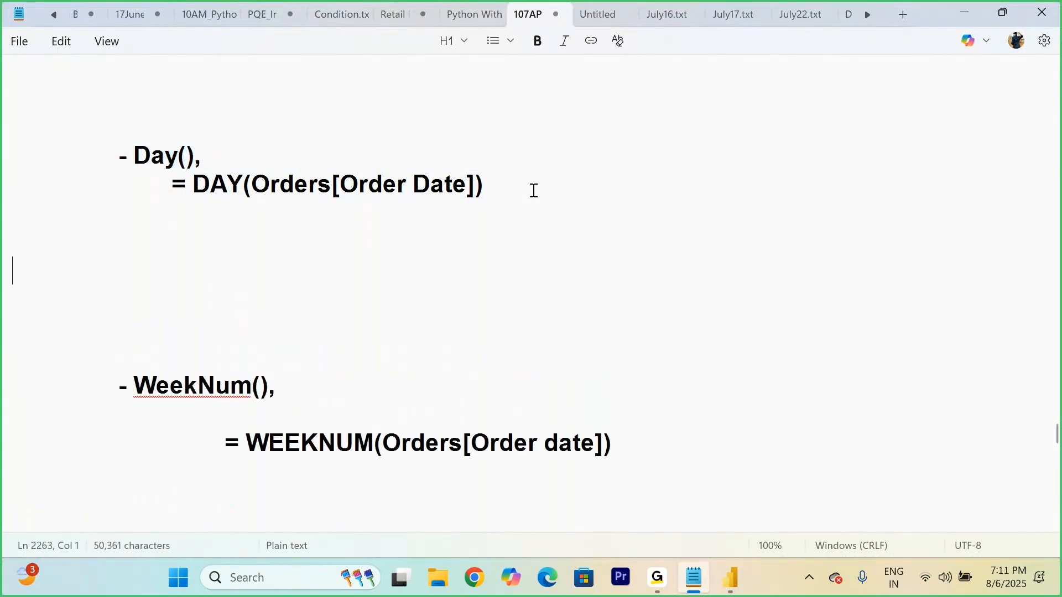
type("P")
type("QE ")
type("- ")
type("Da")
key("BackSpace")
key("BackSpace")
type("ADD")
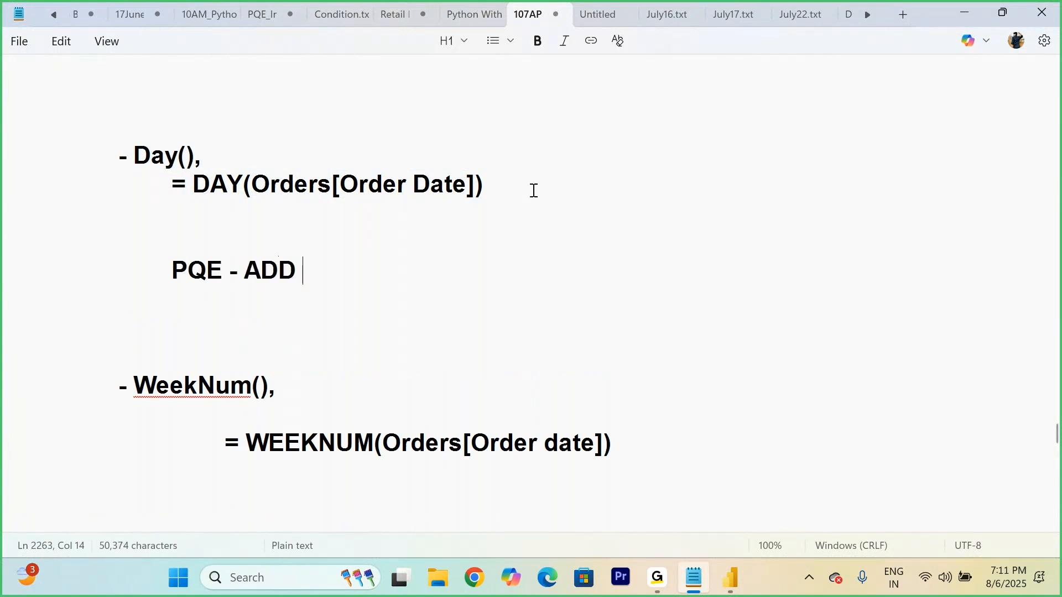
type(" Column")
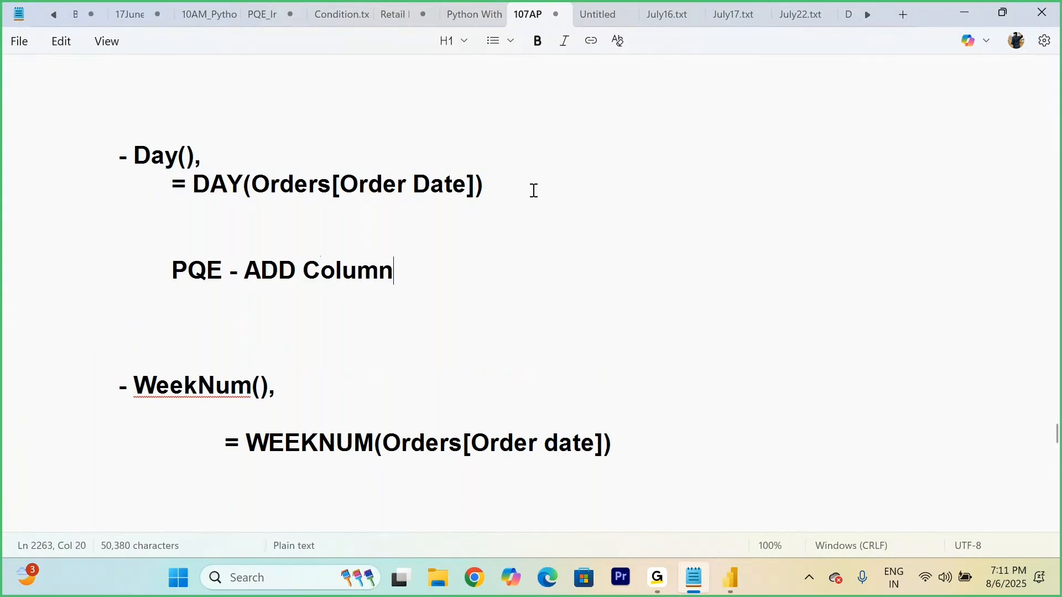
Step: Examine the function names and the Orders[Order Date] argument in the DAY and WEEKNUM formulas of the notes
left_click_drag(132, 140, 490, 193)
left_click(518, 197)
left_click_drag(197, 183, 253, 179)
left_click(269, 182)
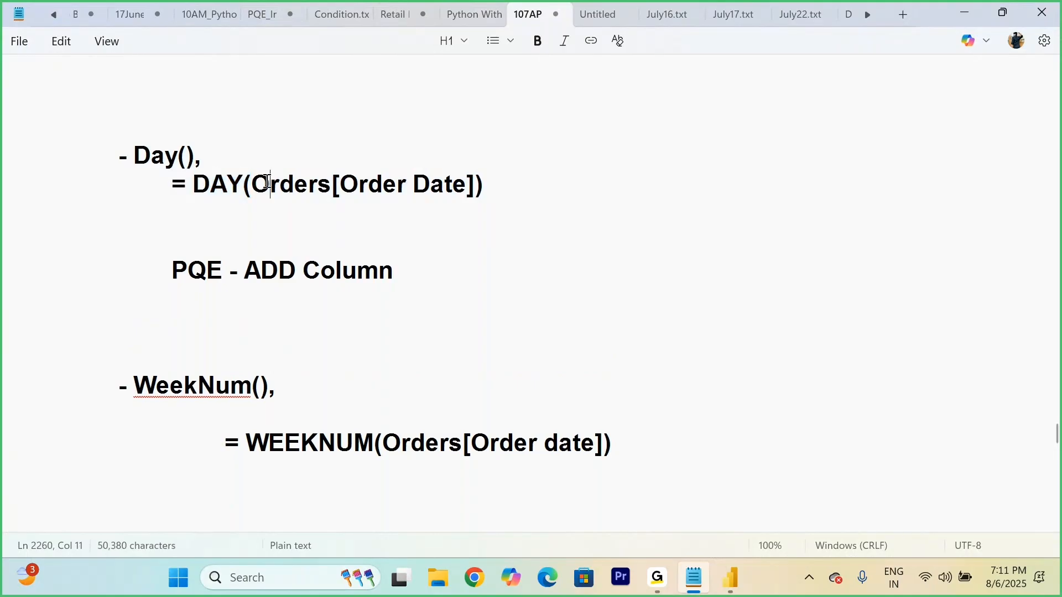
left_click_drag(343, 181, 472, 184)
left_click_drag(253, 183, 335, 181)
left_click_drag(253, 182, 471, 185)
left_click(533, 211)
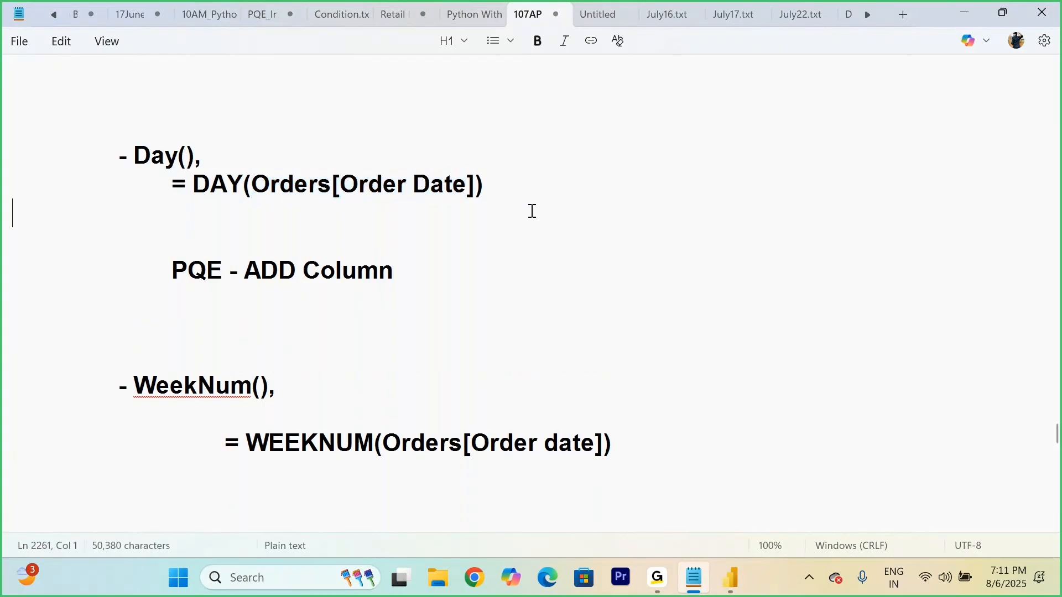
left_click_drag(254, 185, 469, 189)
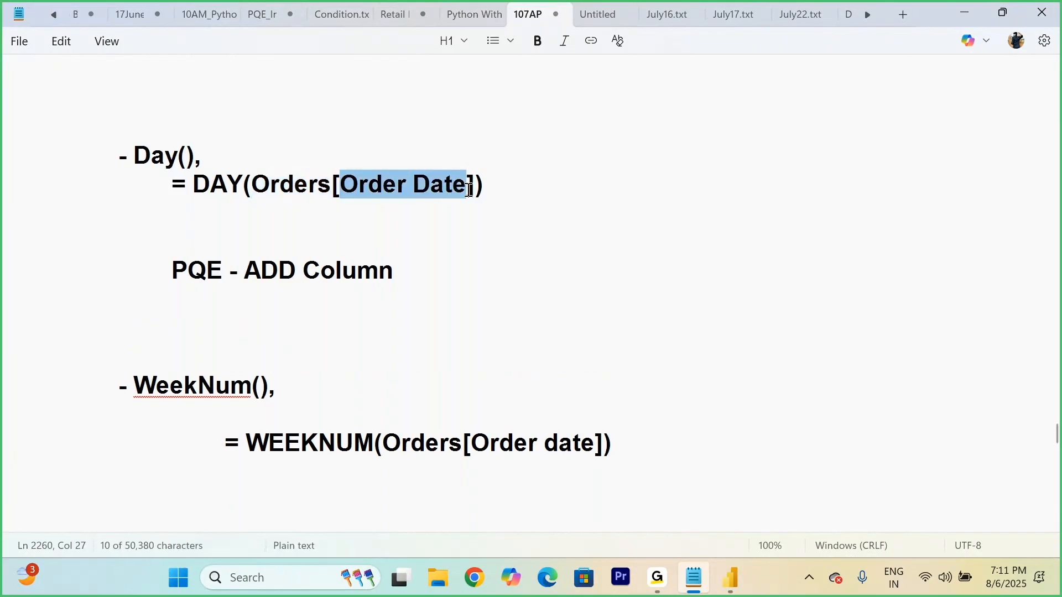
left_click(586, 240)
left_click_drag(187, 185, 236, 179)
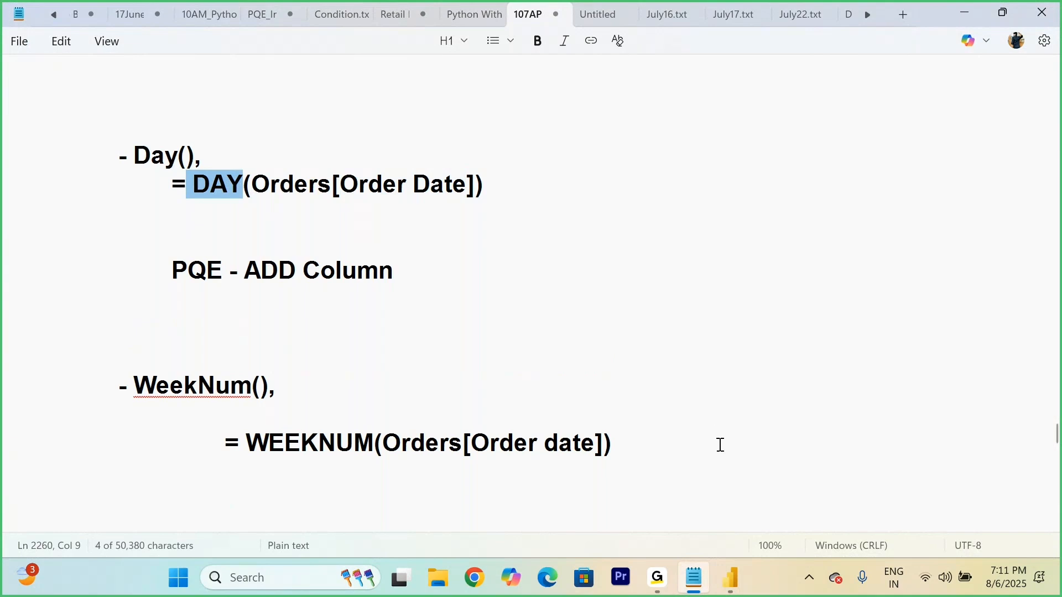
left_click(496, 414)
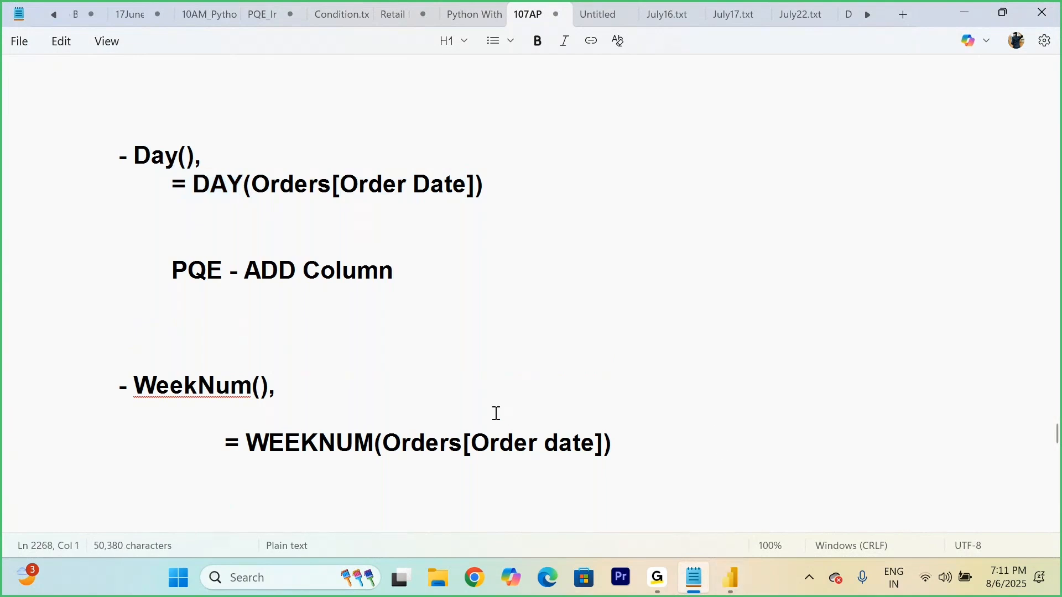
left_click_drag(247, 440, 600, 446)
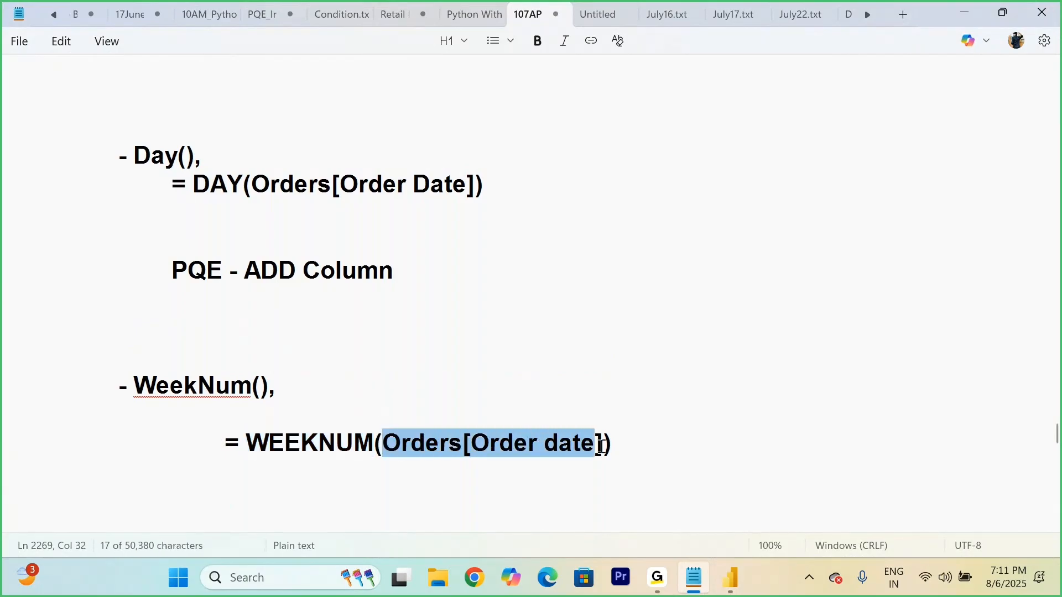
Step: Switch to Power BI Desktop and add a calculated column to the Orders table with the formula Day = DAY(Orders[Order Date])
left_click(731, 578)
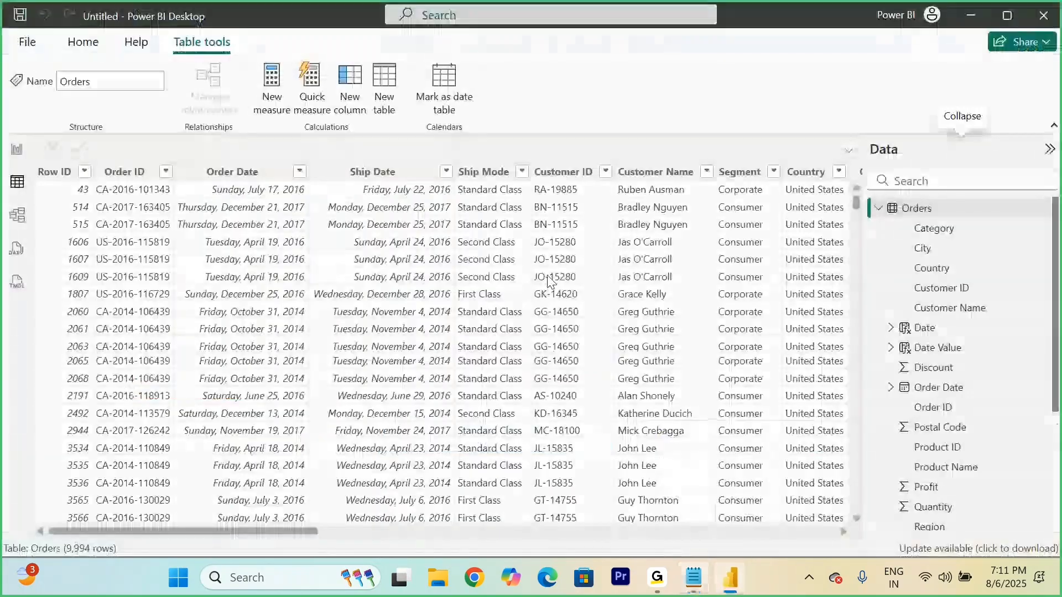
right_click(912, 209)
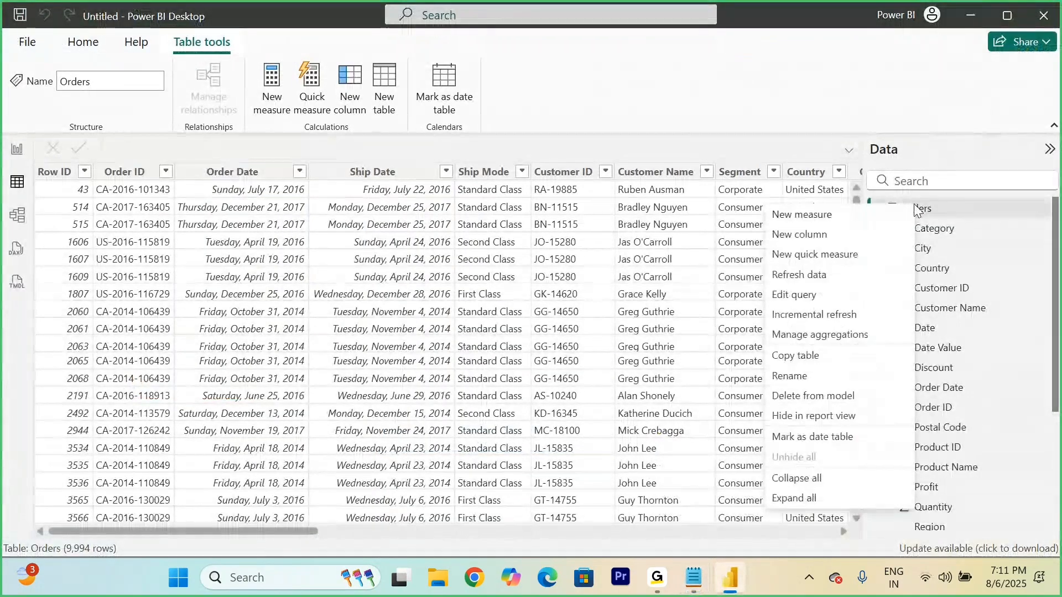
left_click(796, 235)
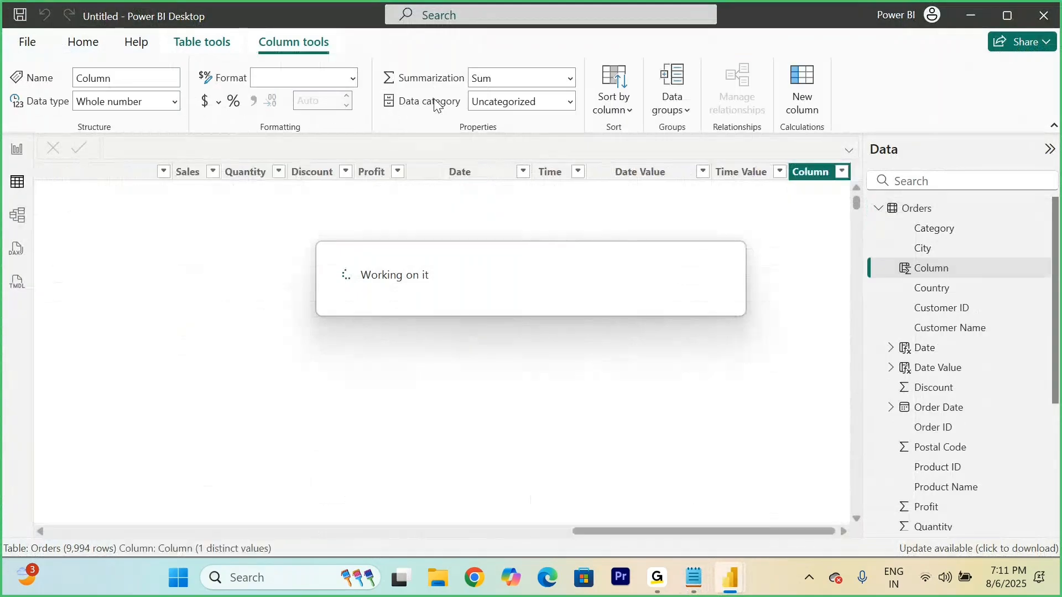
type("Day")
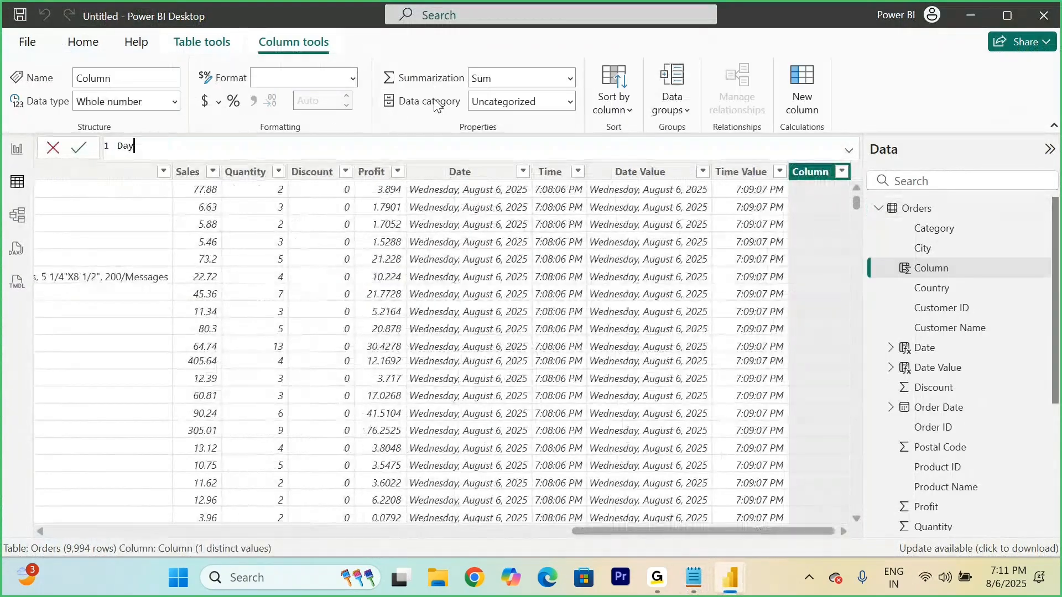
type(" = day")
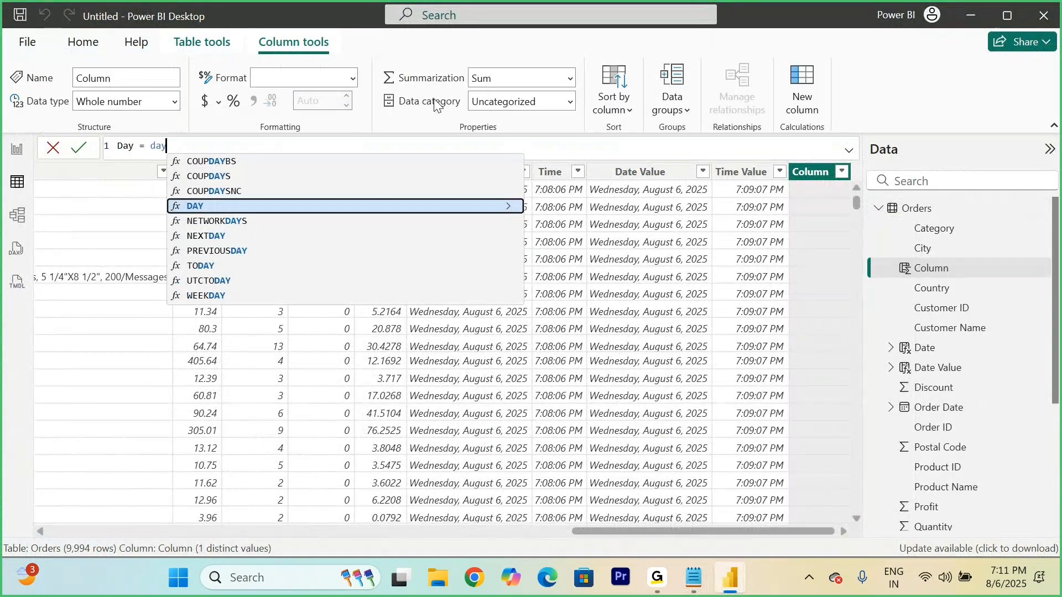
key("Tab")
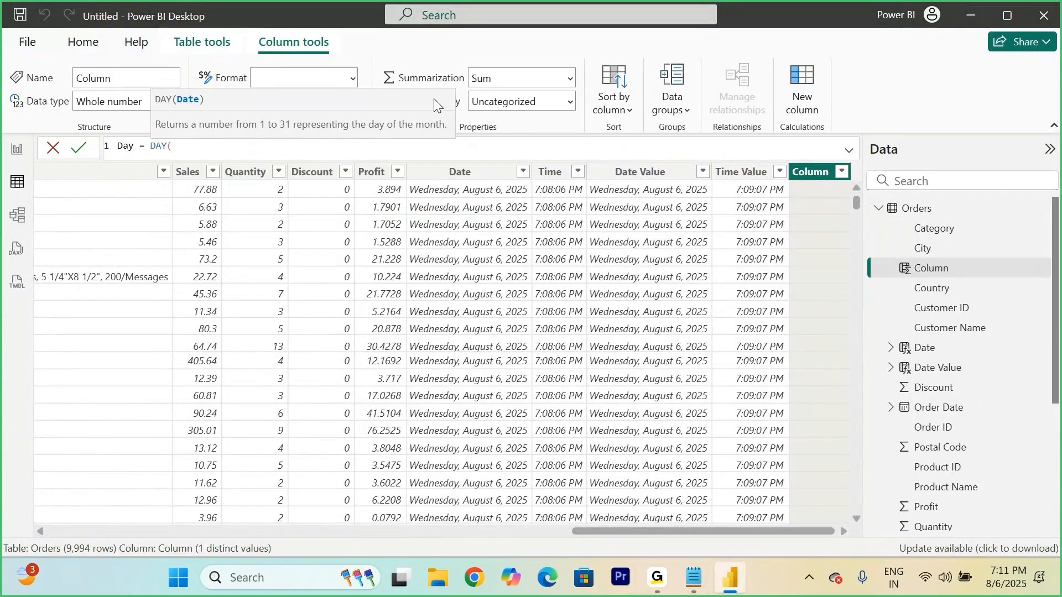
type("order")
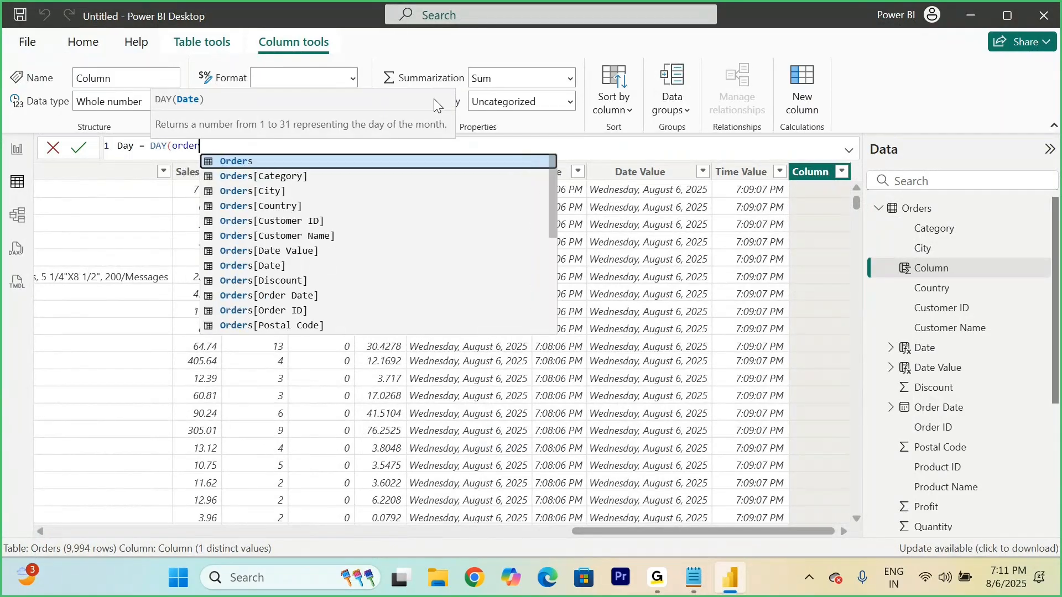
key("Down")
key("Down")
key("Down")
key("Down")
key("Down")
key("Down")
key("Down")
key("Down")
key("Down")
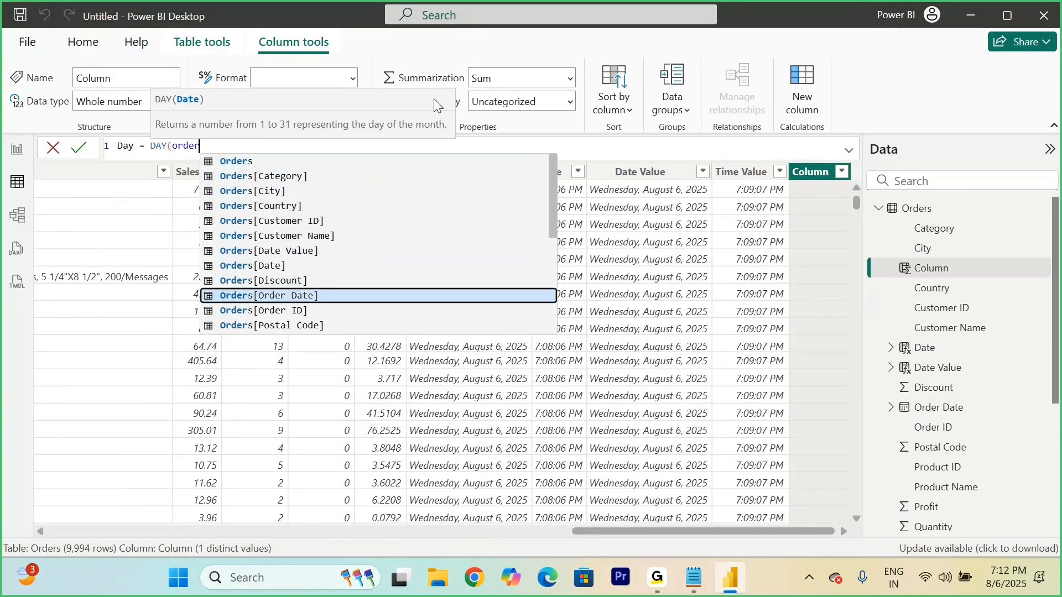
key("Tab")
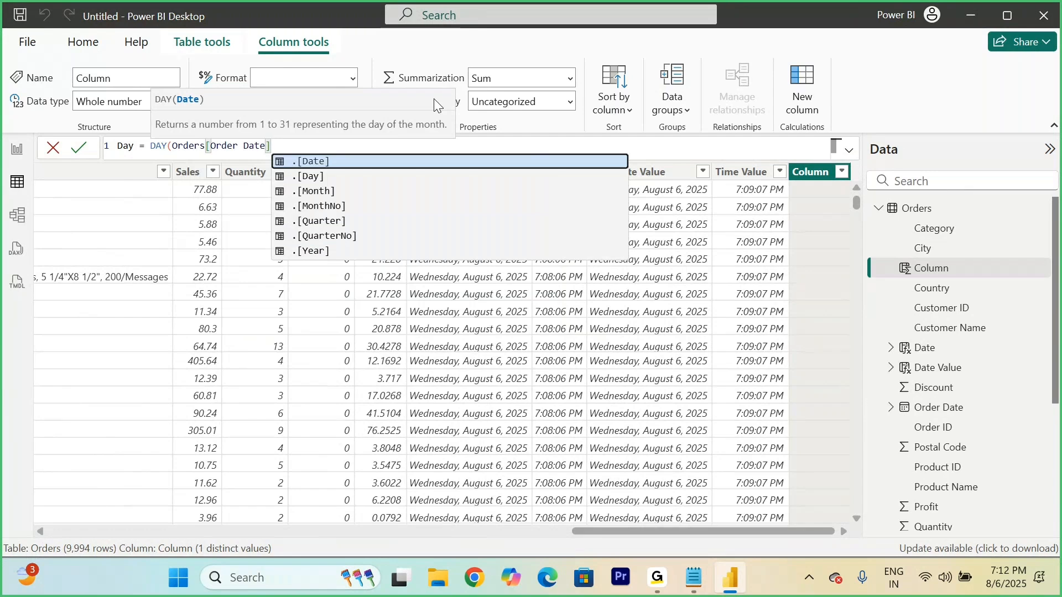
type(")")
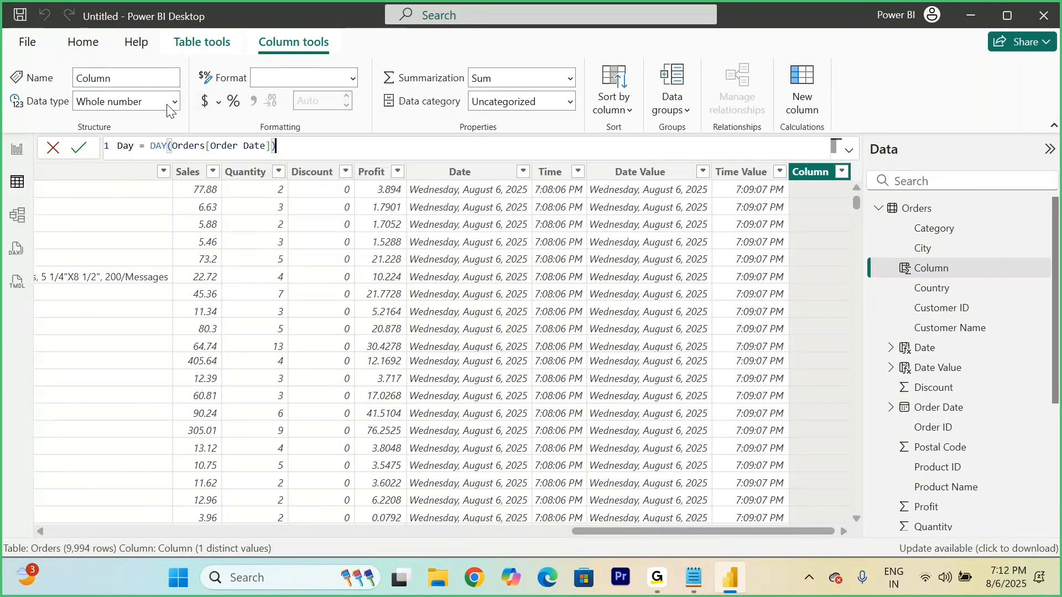
key("Return")
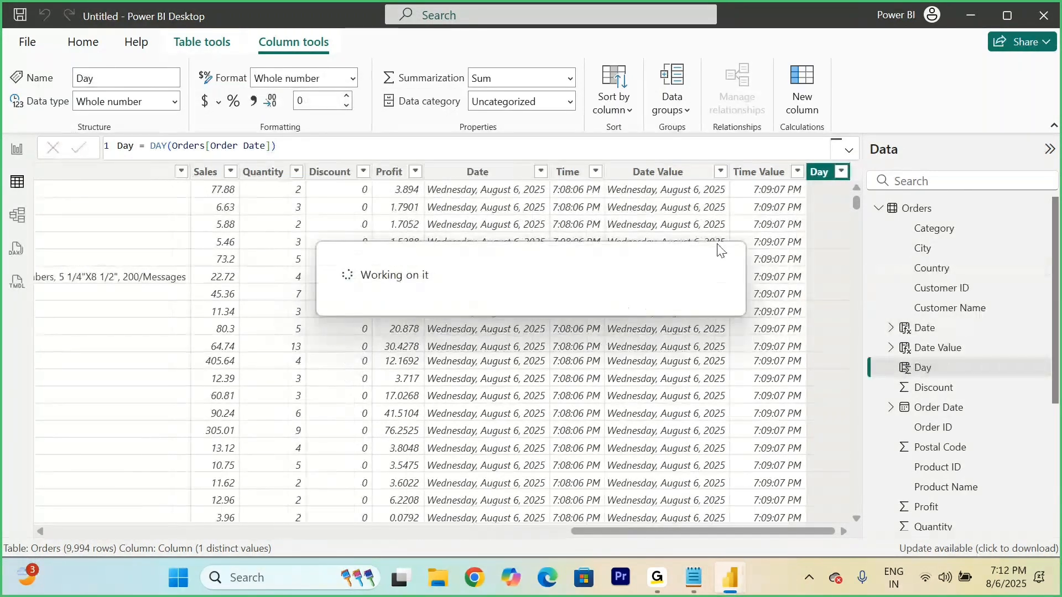
Step: Select the Order Date column in the Orders table to examine its source dates
scroll(518, 261, "left", 5)
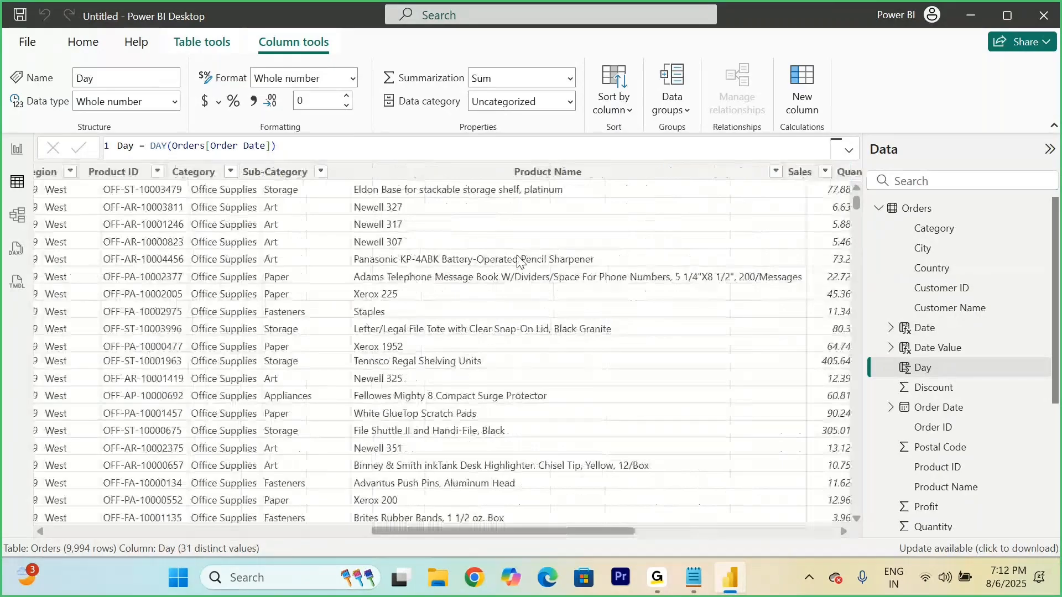
scroll(519, 261, "left", 10)
scroll(518, 261, "left", 2)
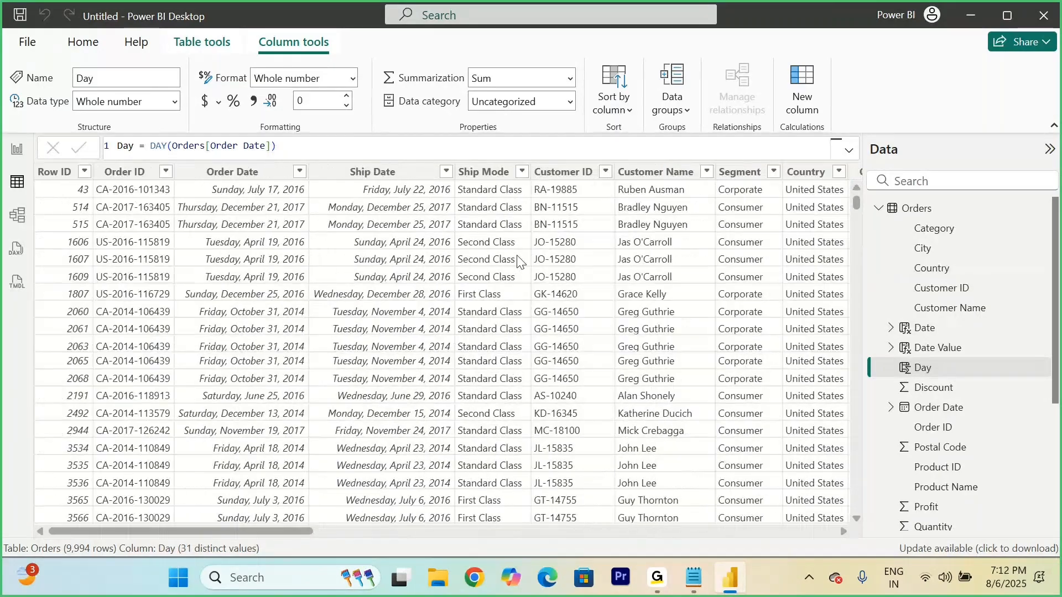
left_click(238, 172)
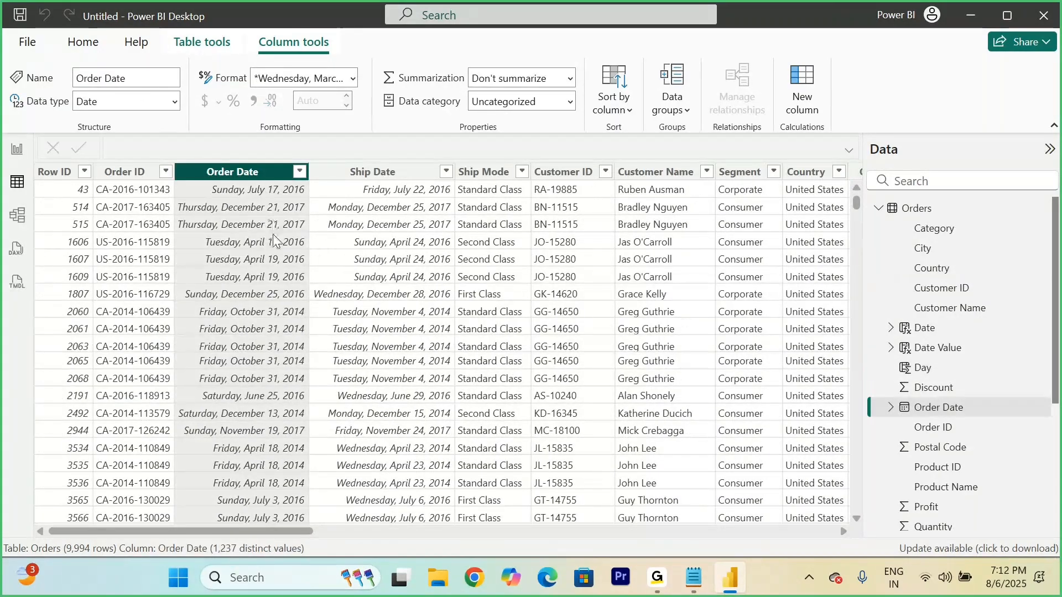
Step: Add a calculated column to the Orders table with the formula Week Num = WEEKNUM(Orders[Order Date])
scroll(272, 338, "right", 12)
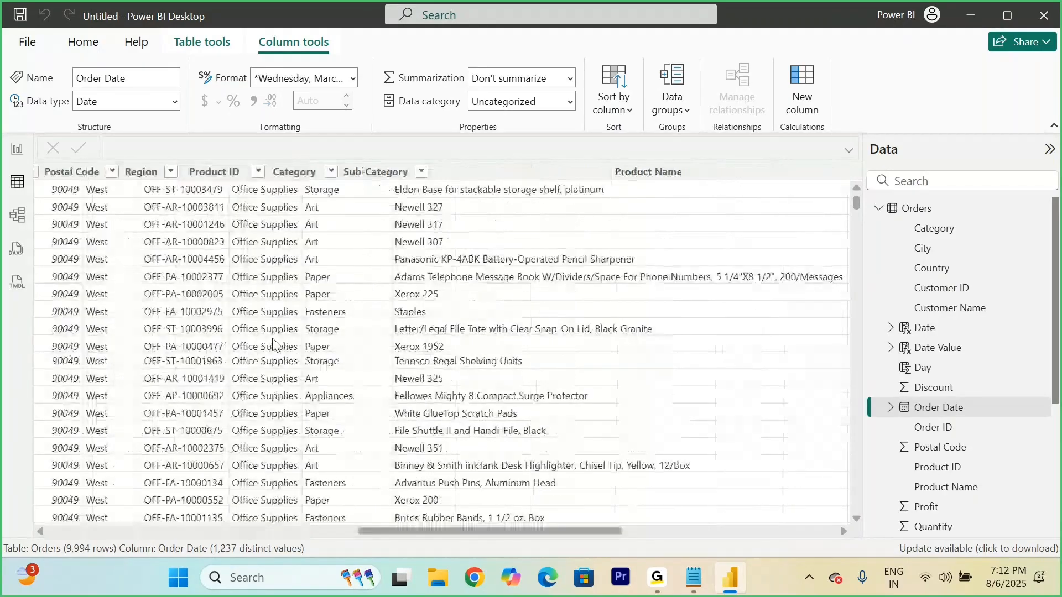
scroll(272, 338, "right", 3)
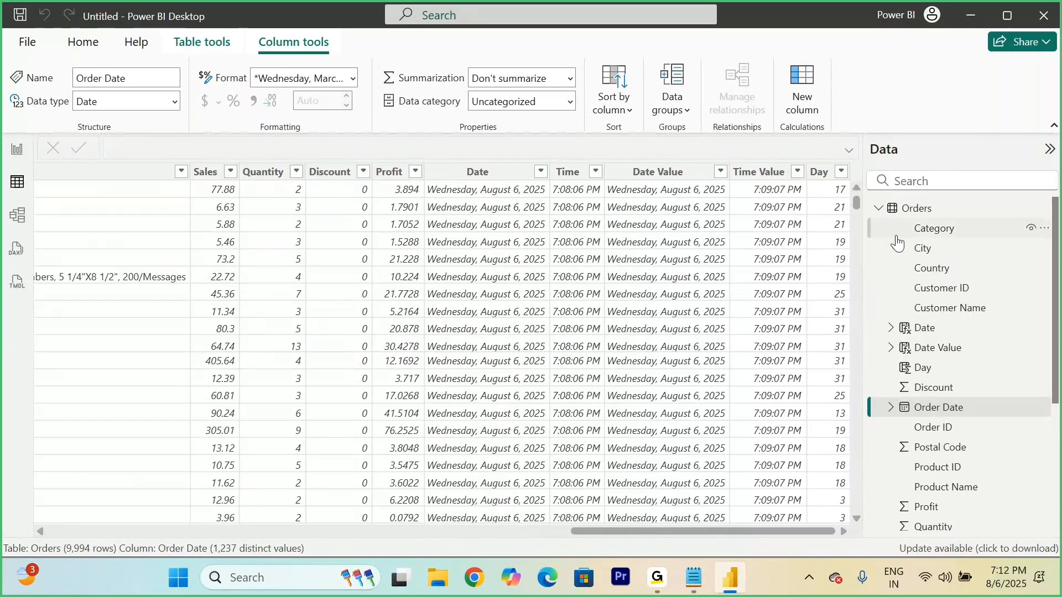
right_click(913, 209)
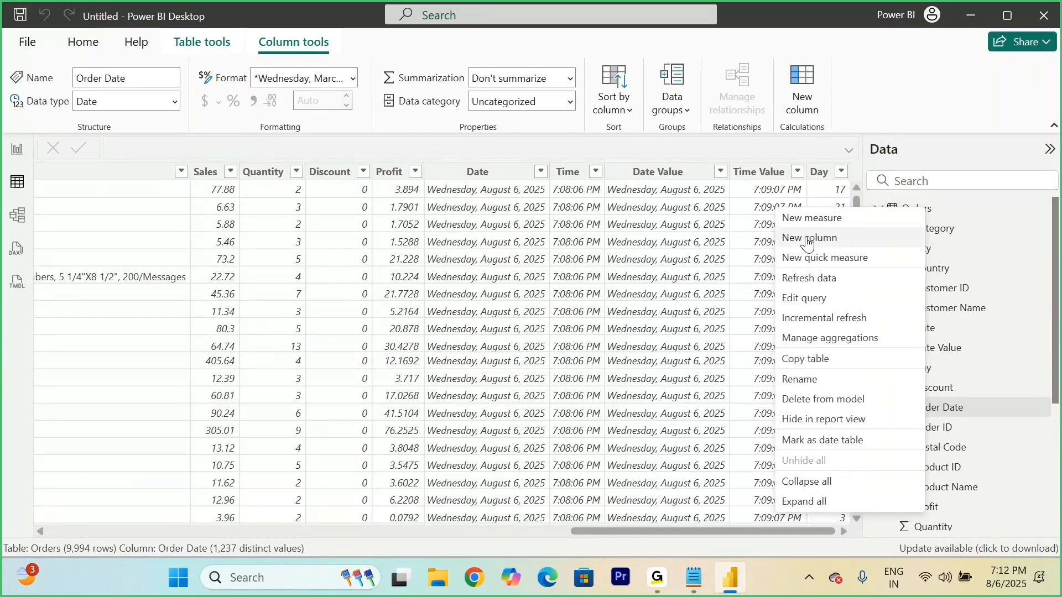
left_click(808, 239)
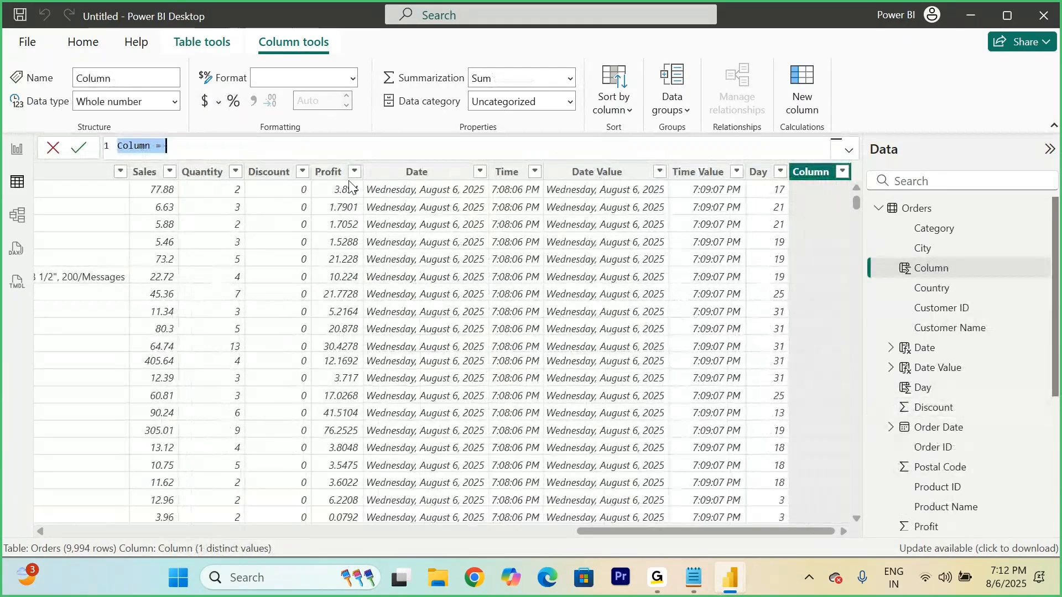
type("Week Num")
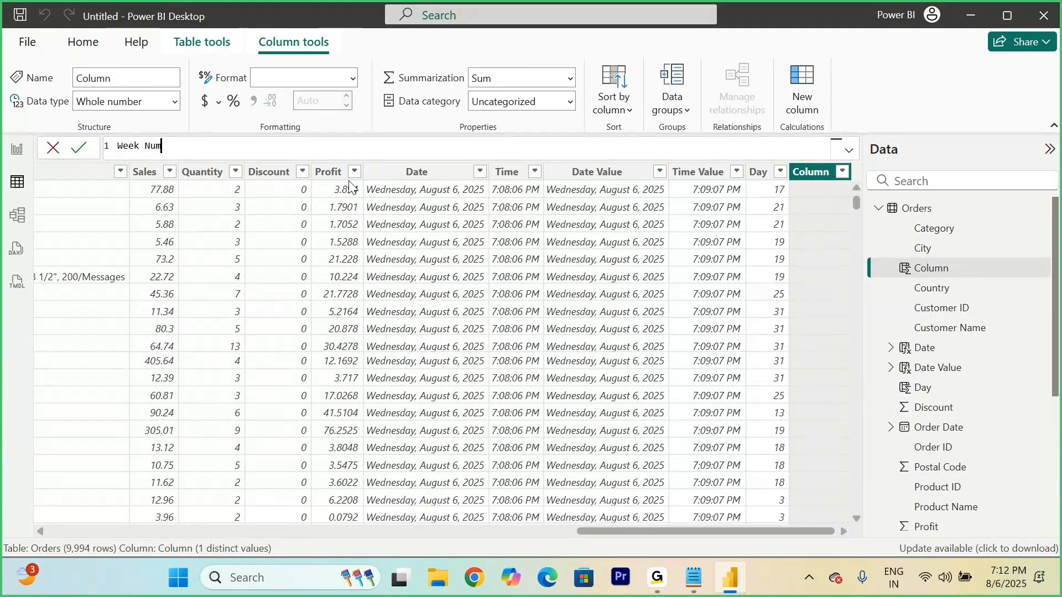
type(" = week")
key("Down")
key("Tab")
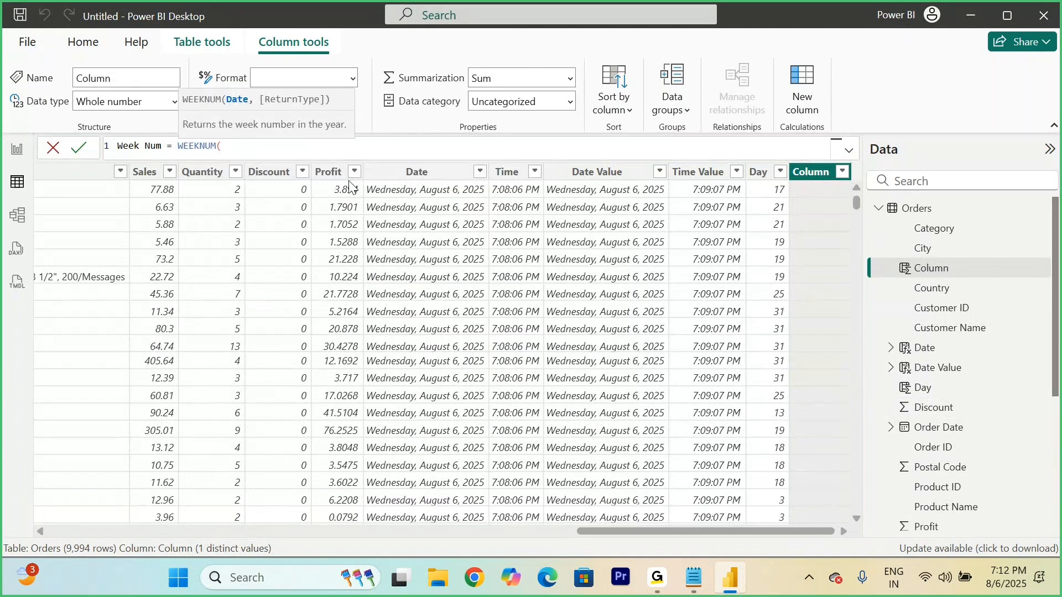
type("order")
key("Down")
key("Down")
key("Down")
key("Down")
key("Down")
key("Down")
key("Down")
key("Down")
key("Down")
key("Down")
key("Tab")
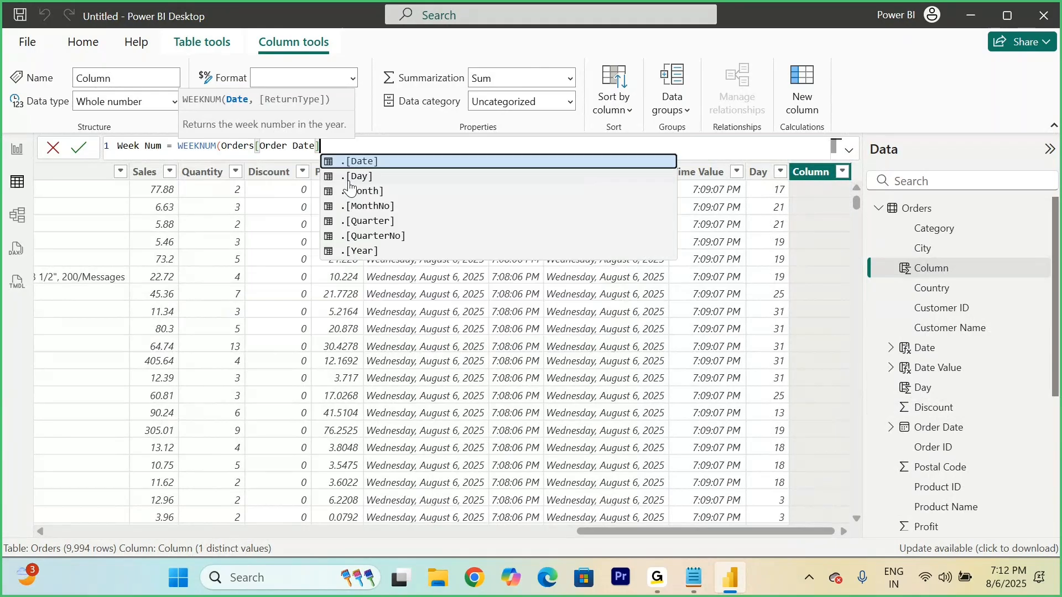
type(")")
left_click(79, 146)
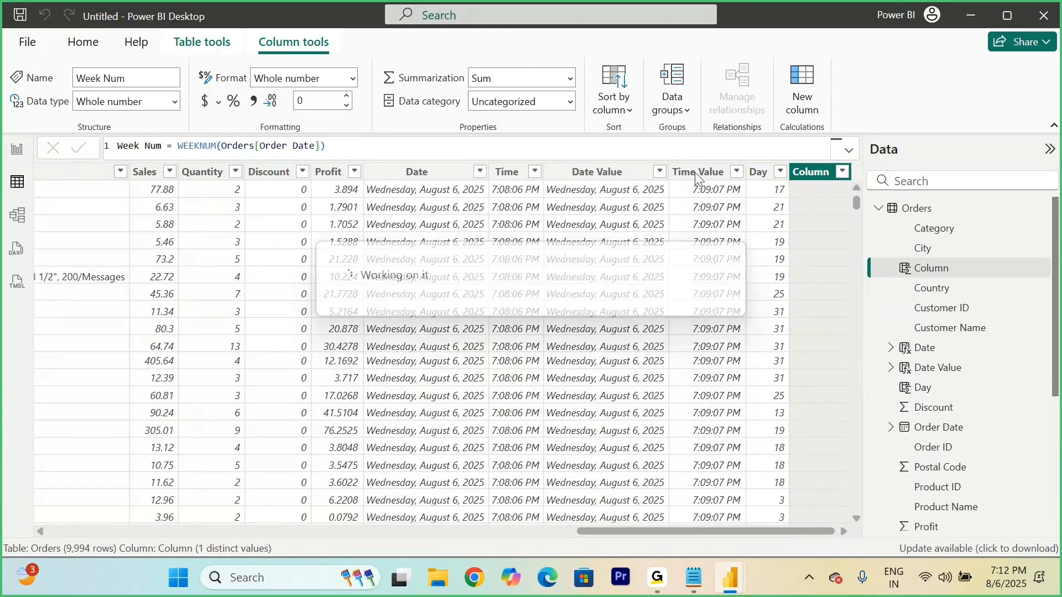
Step: Examine the distinct values in the filter lists of the Week Num and Day columns, leaving all values selected
left_click(843, 172)
scroll(877, 422, "down", 10)
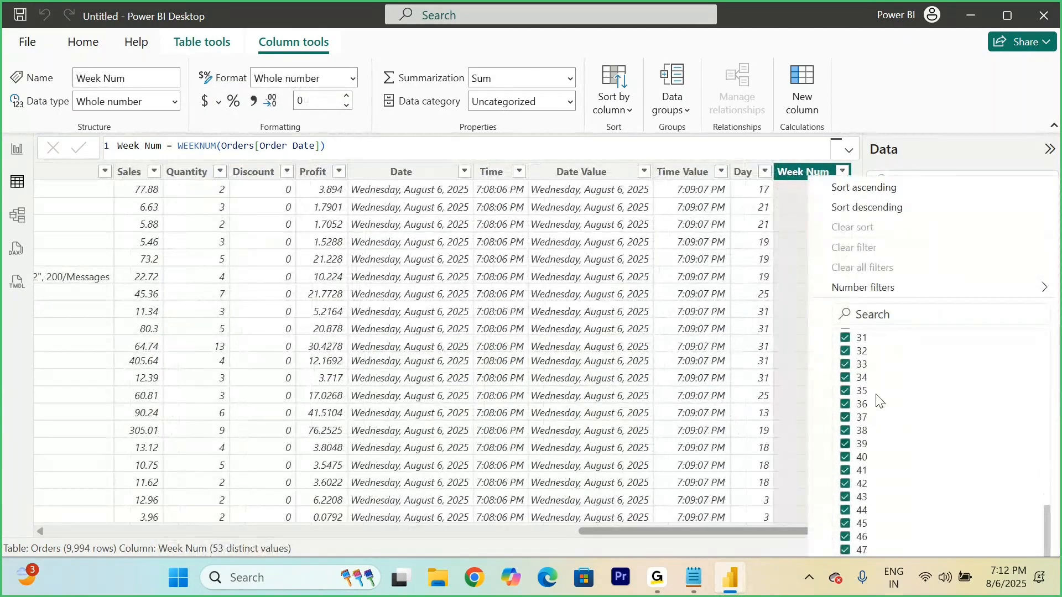
left_click(765, 172)
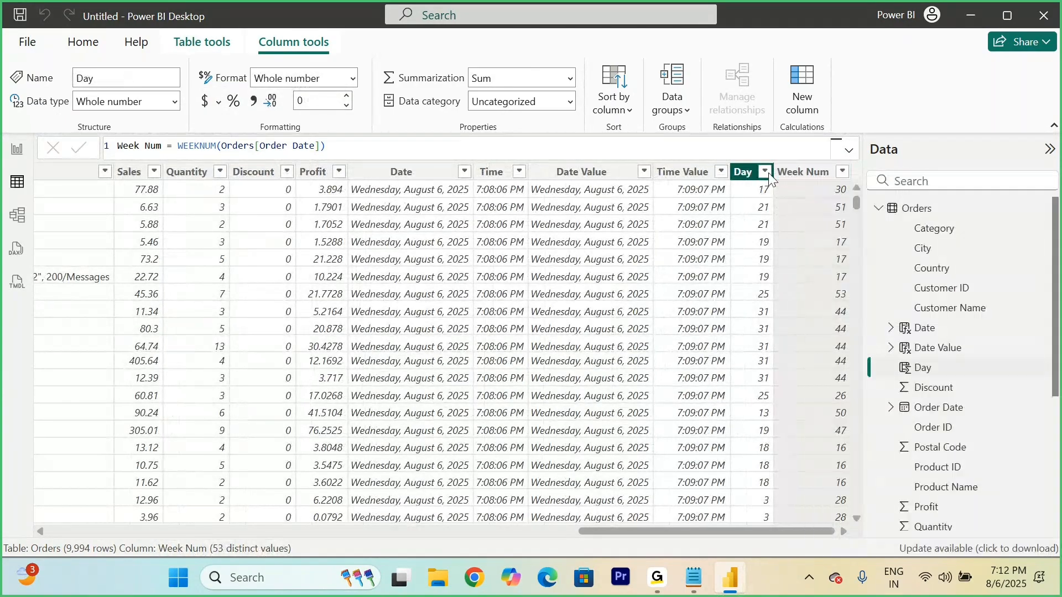
left_click(765, 172)
scroll(844, 423, "down", 5)
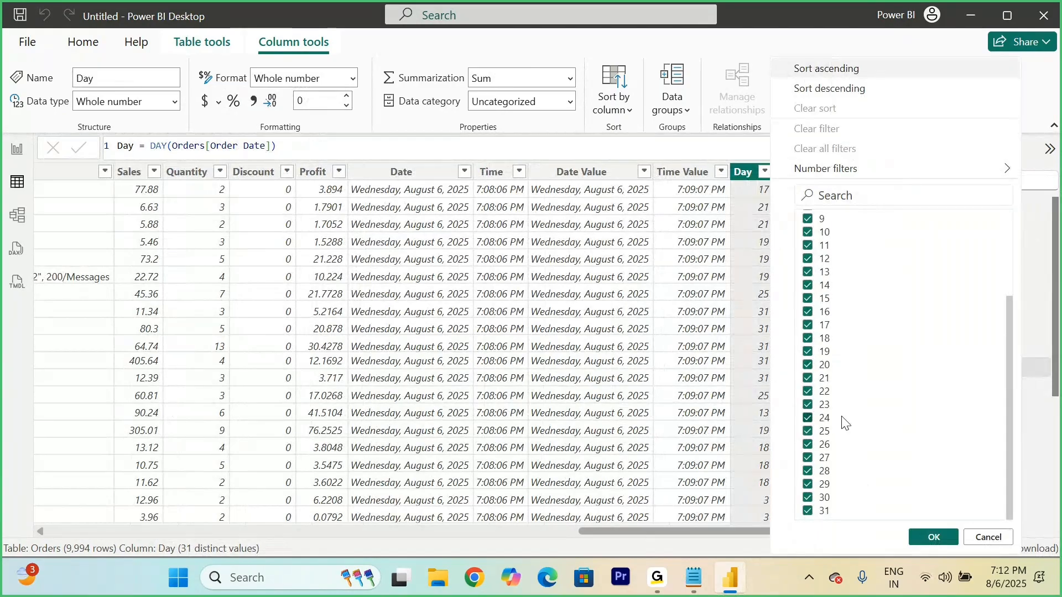
left_click(933, 537)
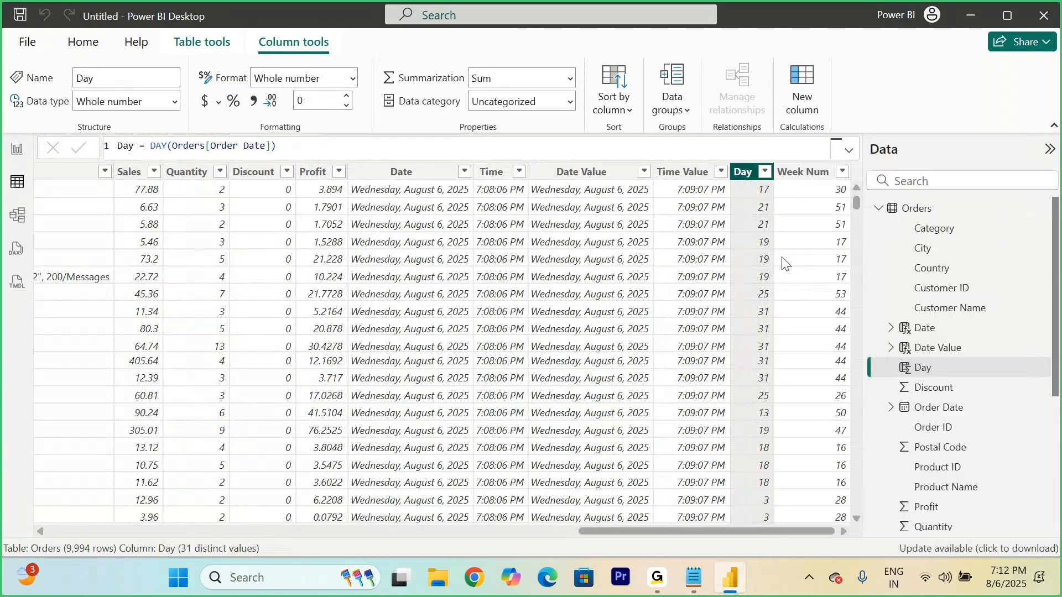
Step: Switch to the Notepad notes and insert blank lines after the WeekDay() entry and after the "Only Weekend Data retrieve ?" scenario line
left_click(694, 578)
scroll(387, 325, "down", 2)
scroll(386, 325, "down", 5)
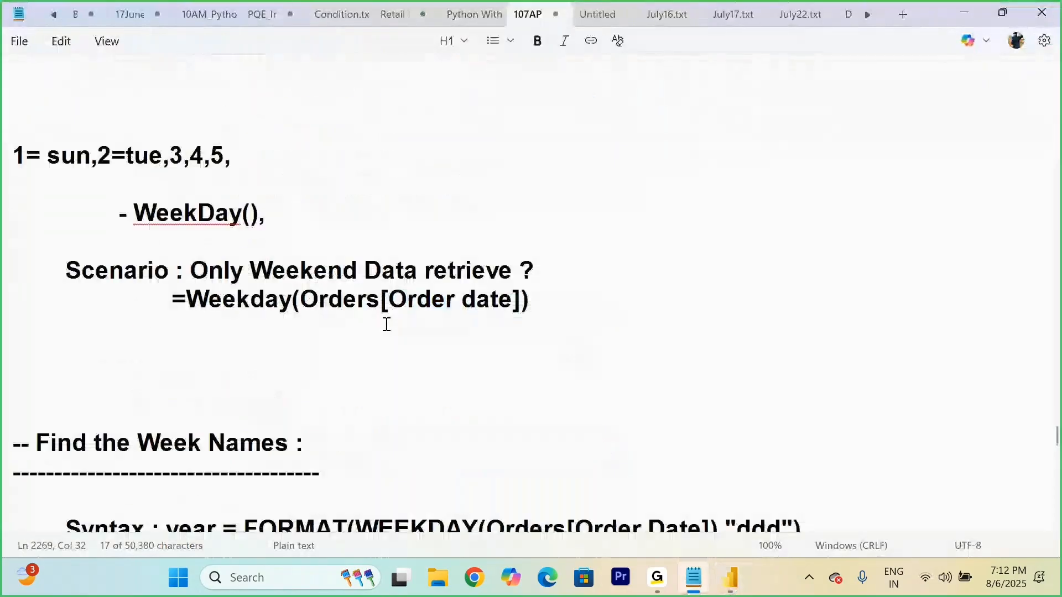
left_click(488, 232)
left_click(311, 216)
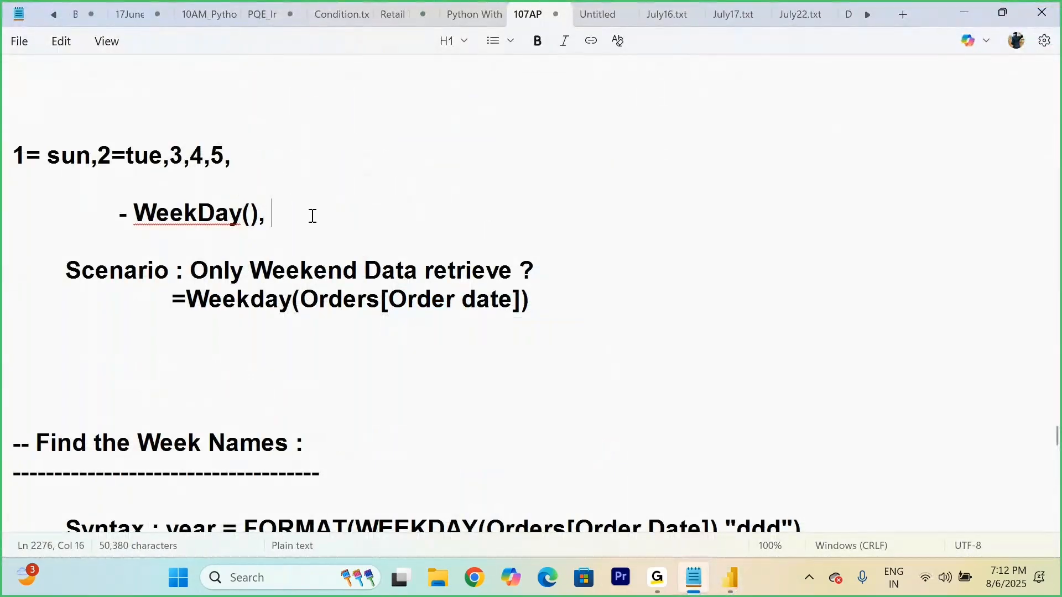
key("Return")
left_click(566, 327)
key("Return")
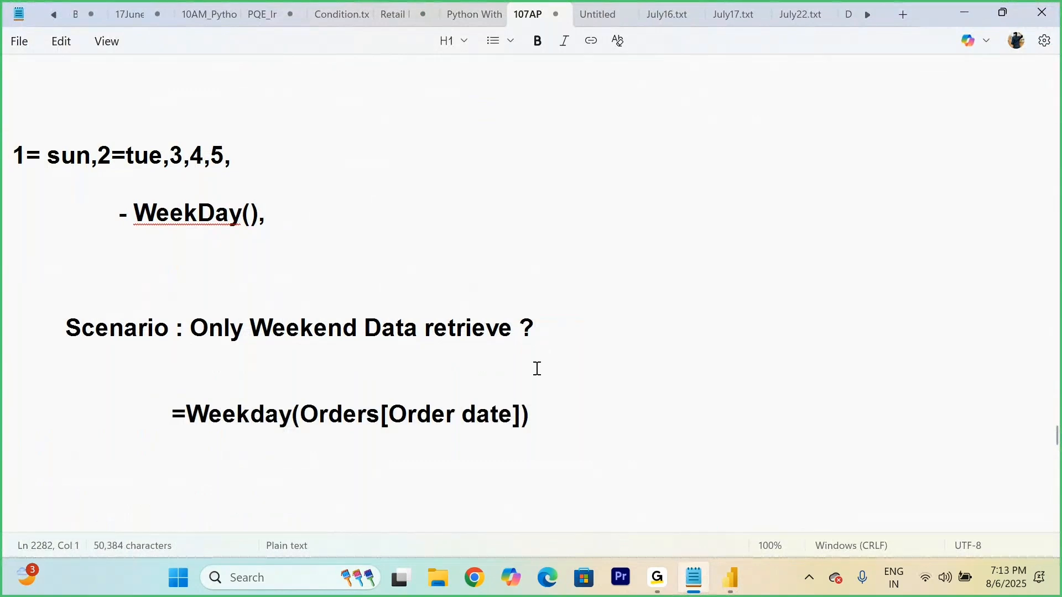
Step: Highlight the =Weekday(Orders[Order date]) formula in the notes to examine its syntax
left_click_drag(545, 422, 117, 421)
left_click(565, 426)
left_click_drag(563, 431, 176, 419)
left_click(493, 437)
Step: Switch back to Power BI Desktop and review the available filter values of the Day column and the Week Num column
left_click(730, 577)
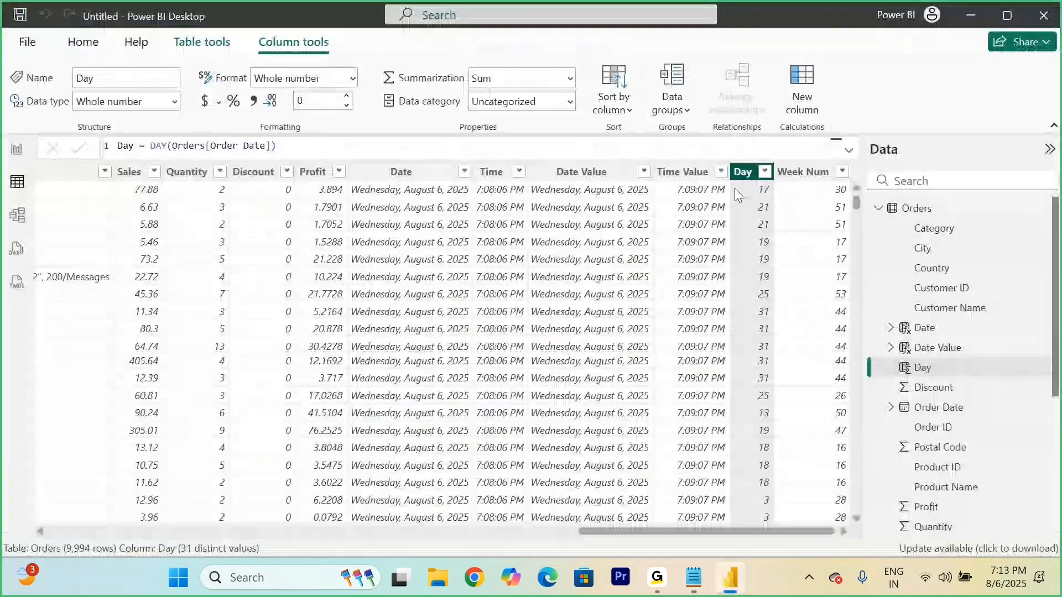
left_click(765, 171)
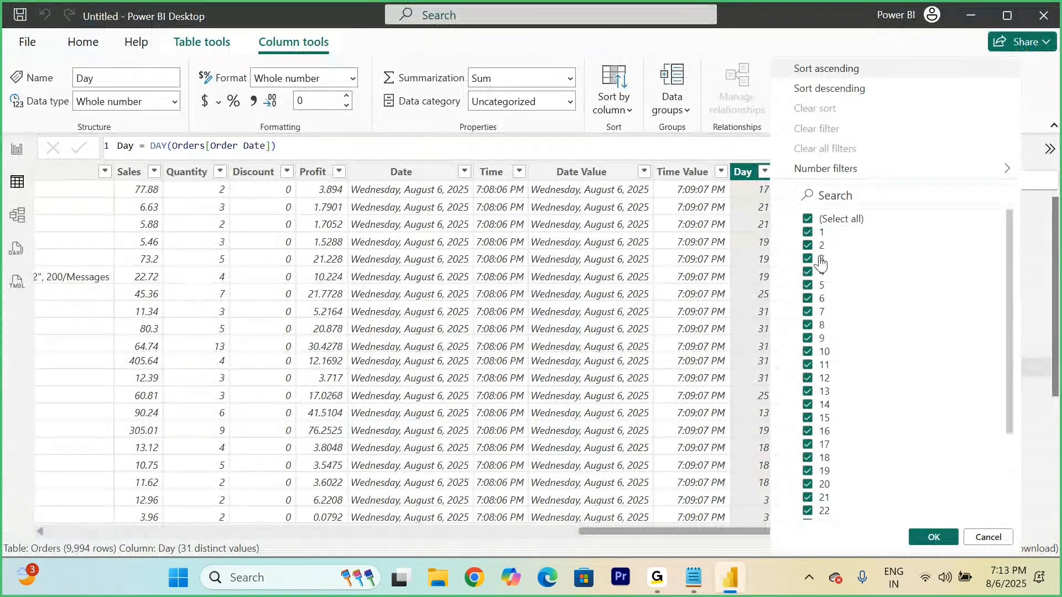
scroll(810, 387, "down", 3)
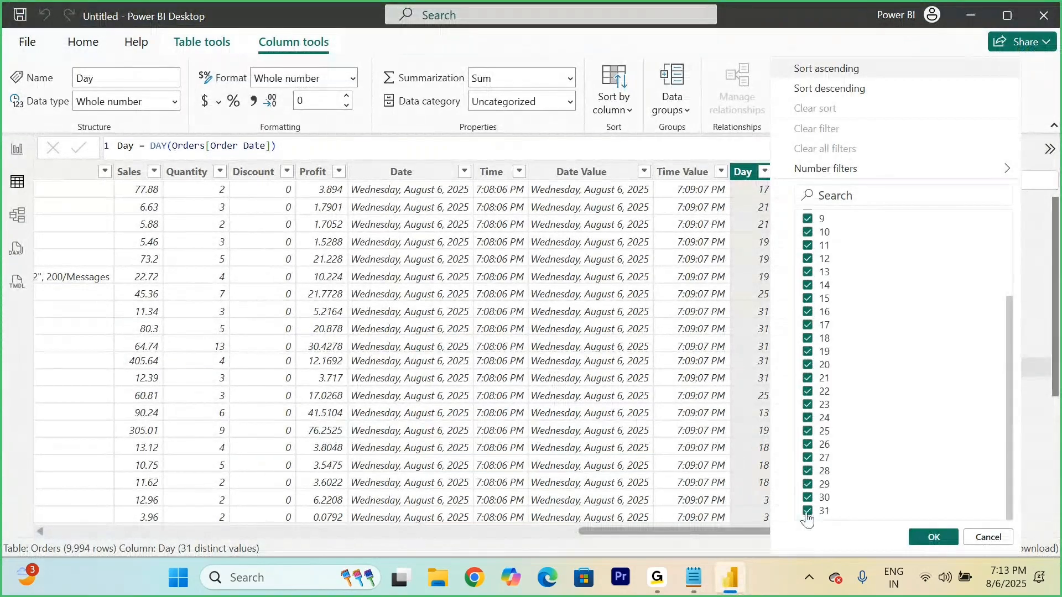
left_click(934, 537)
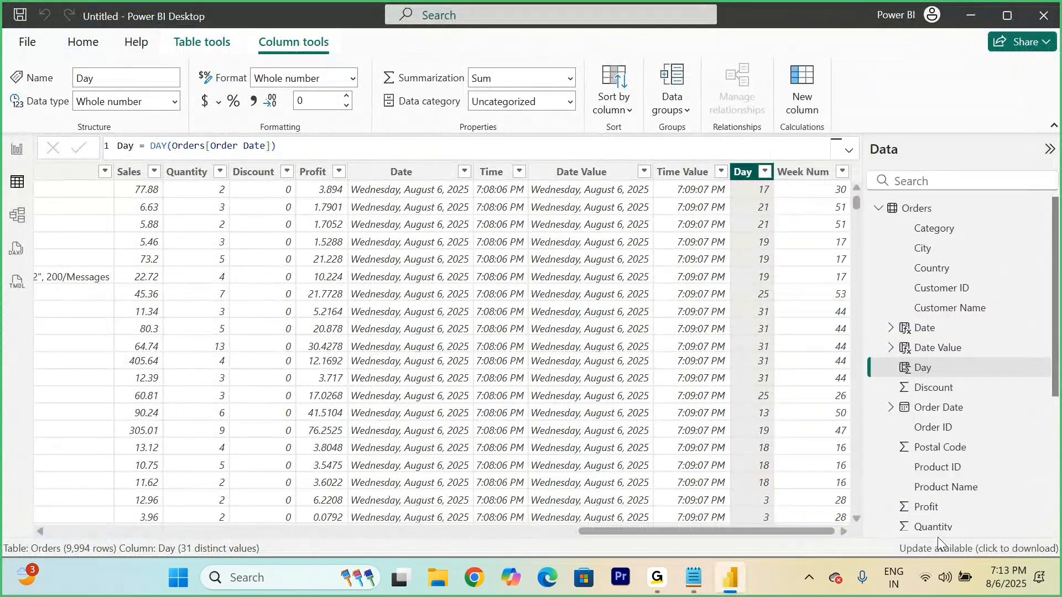
left_click(842, 172)
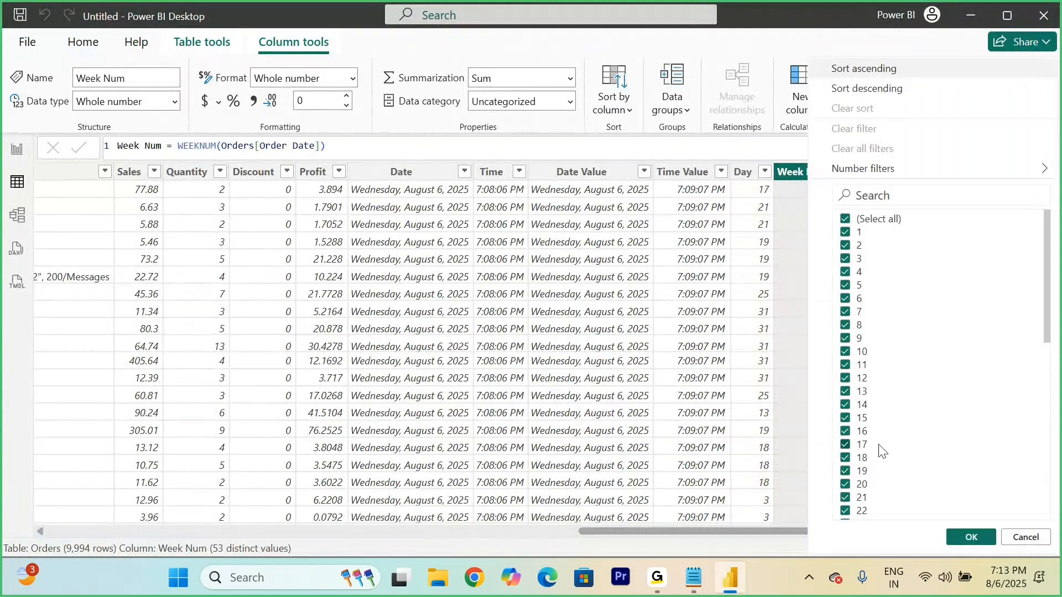
left_click(971, 537)
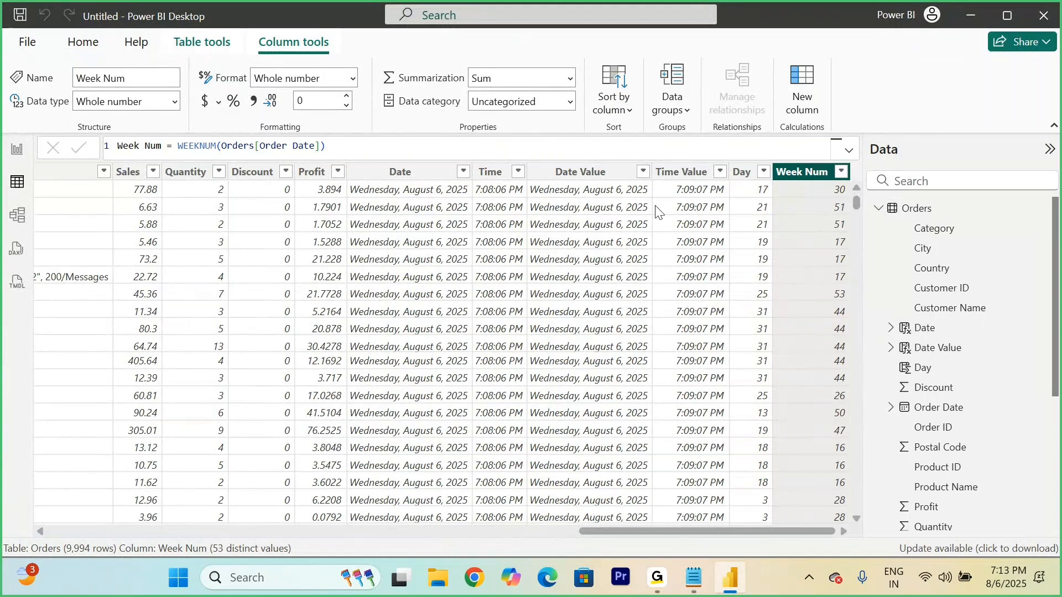
Step: Add a calculated column to the Orders table with the formula Week Day = WEEKDAY(Orders[Order Date])
right_click(921, 212)
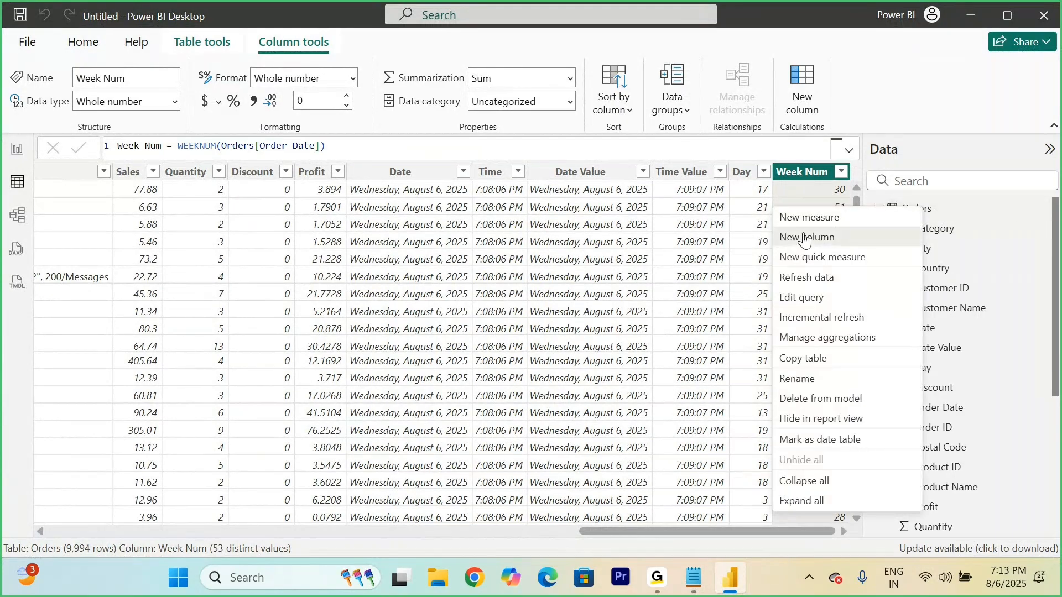
left_click(806, 239)
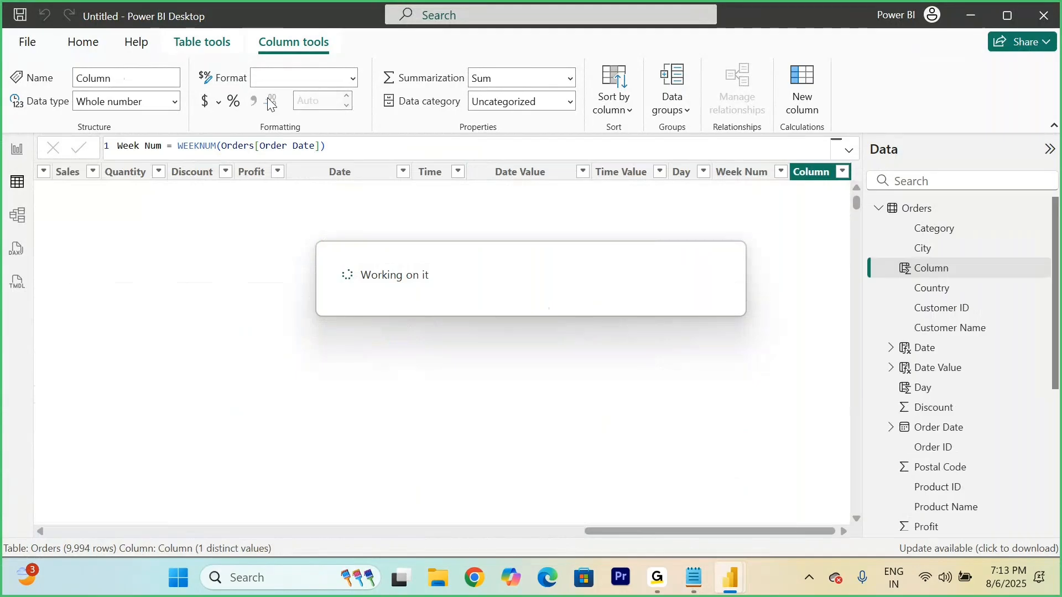
type("Week Dat")
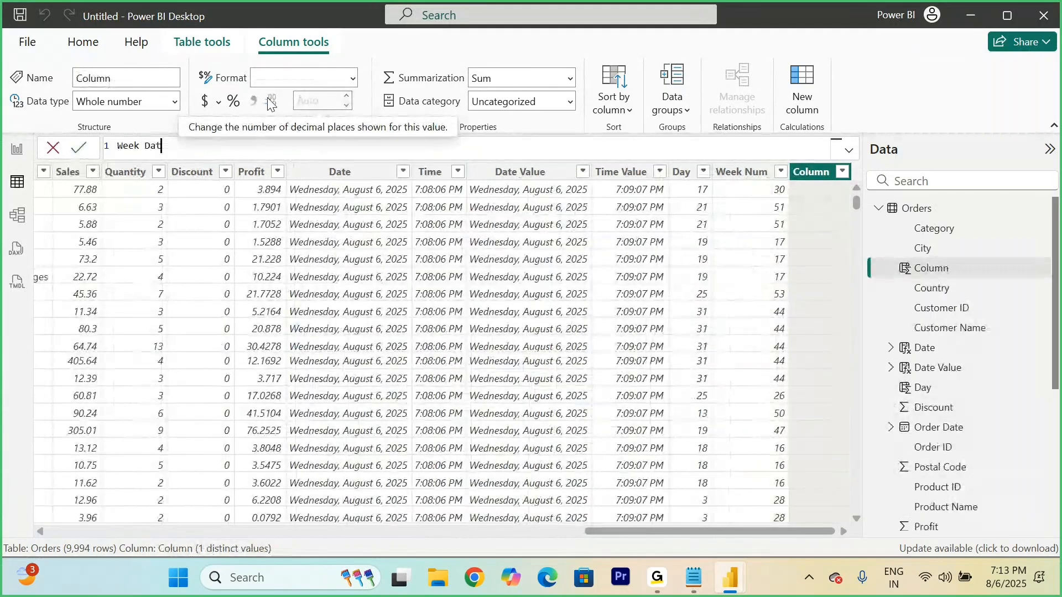
key("BackSpace")
type("y = weekda")
key("Tab")
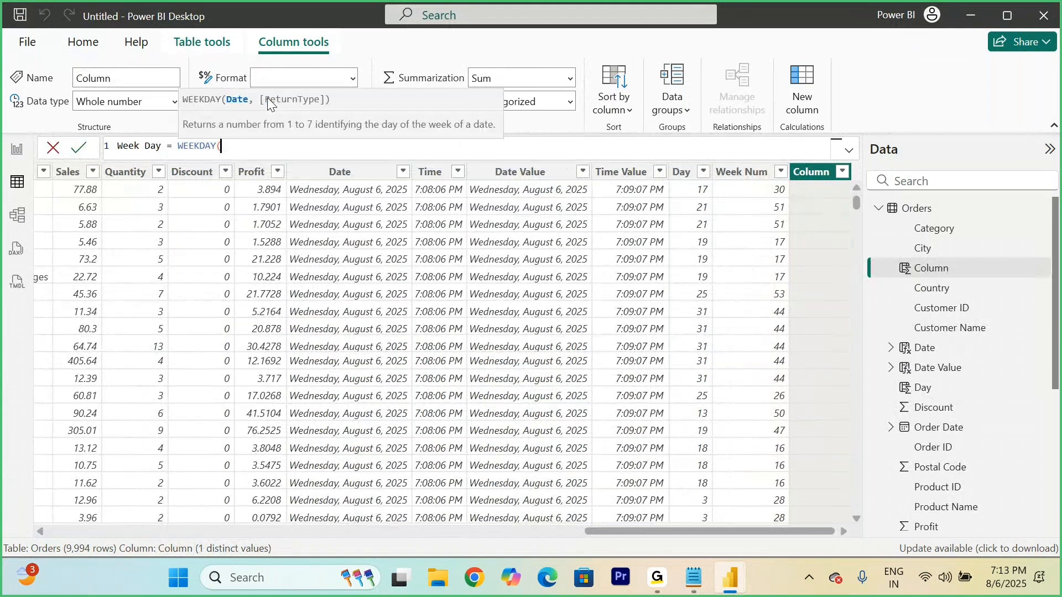
type("order")
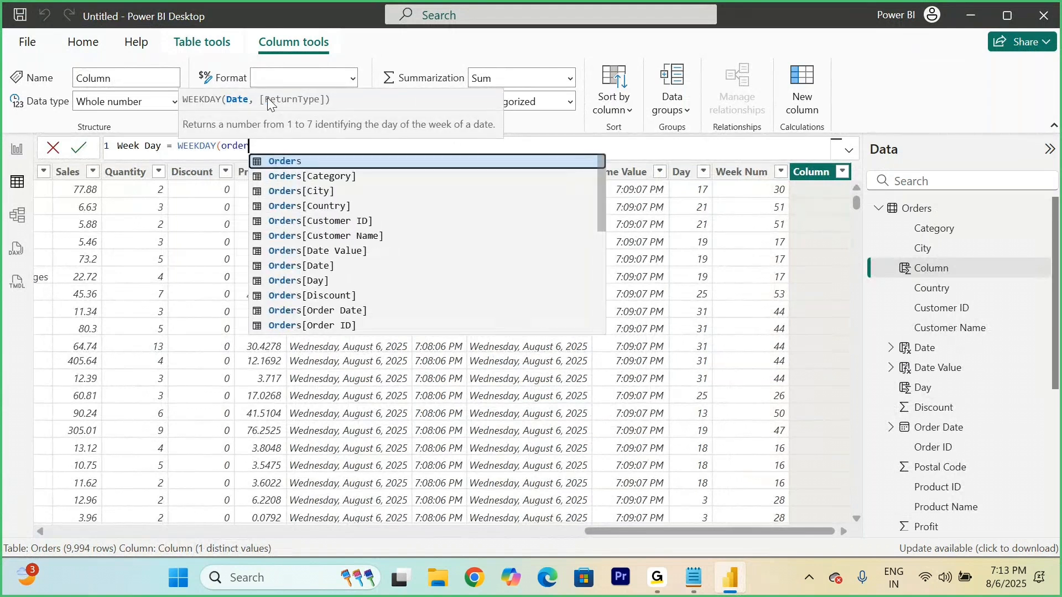
key("Down")
key("Down")
key("Down")
key("Down")
key("Down")
key("Down")
key("Down")
key("Down")
key("Down")
key("Down")
key("Tab")
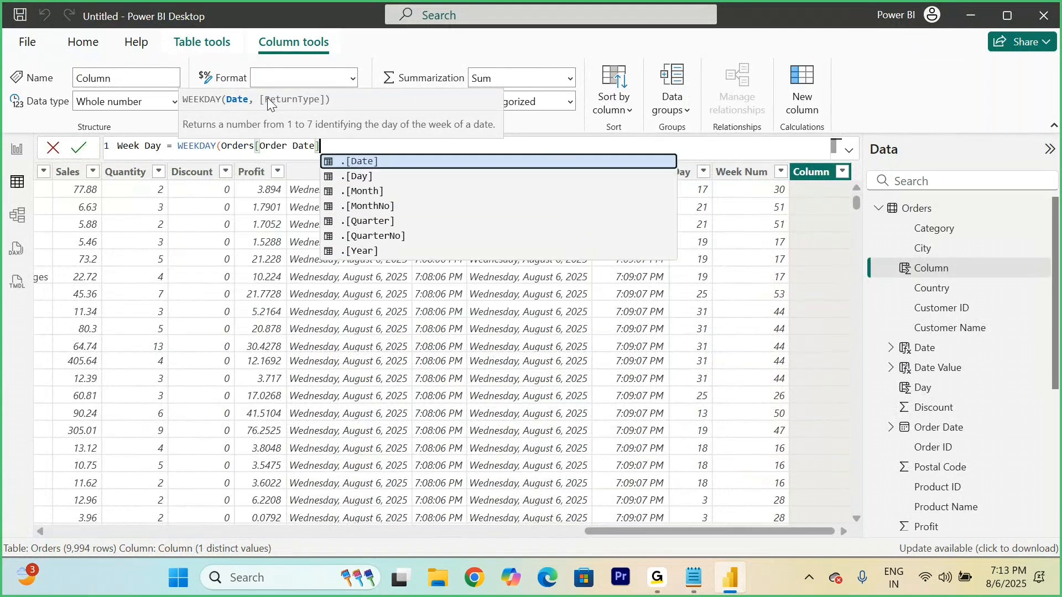
type(")")
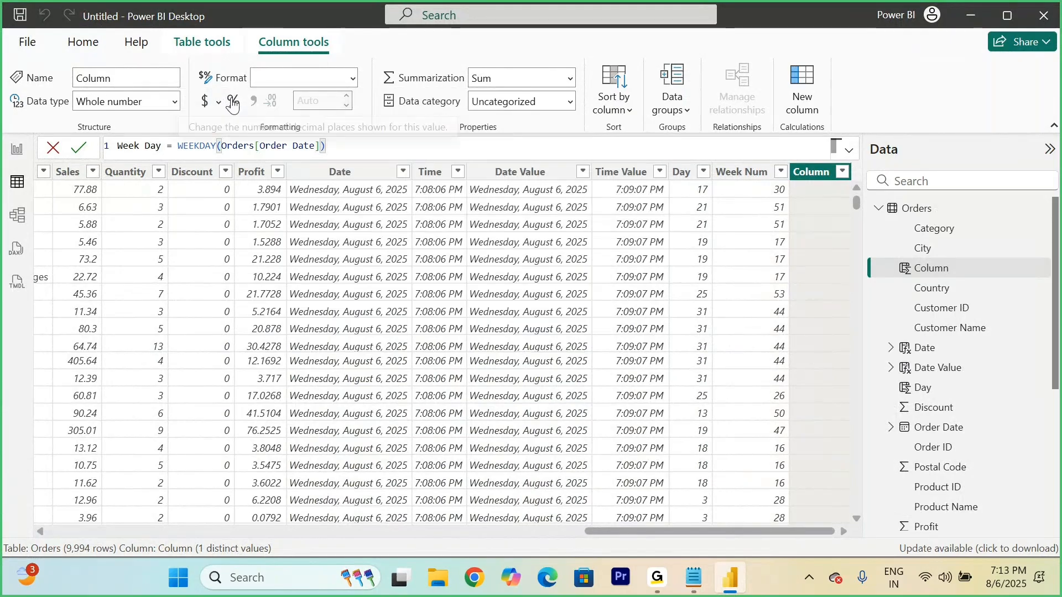
left_click(82, 147)
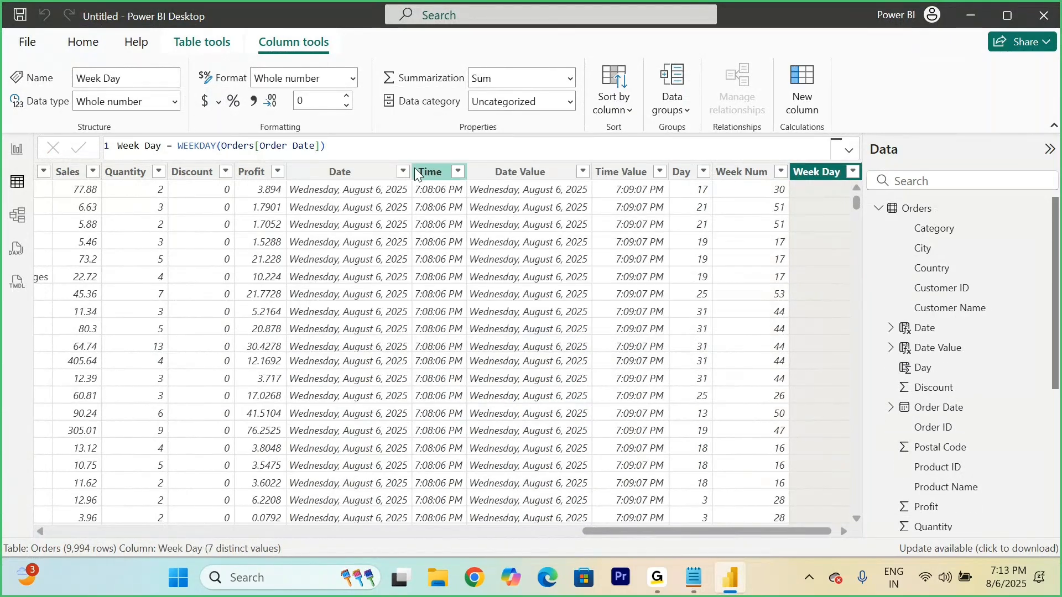
left_click(212, 42)
left_click(352, 78)
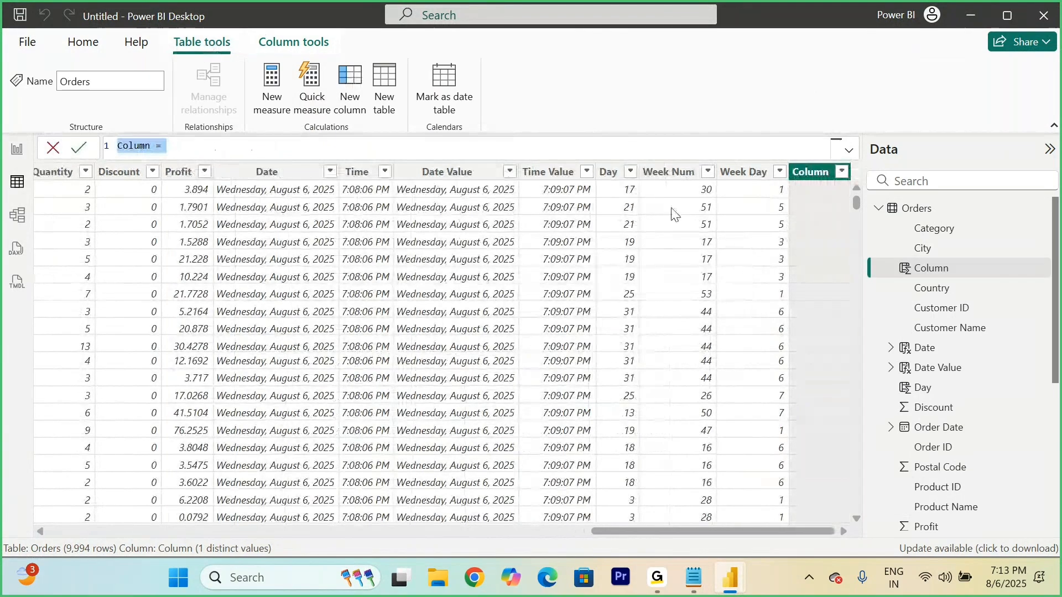
key("Escape")
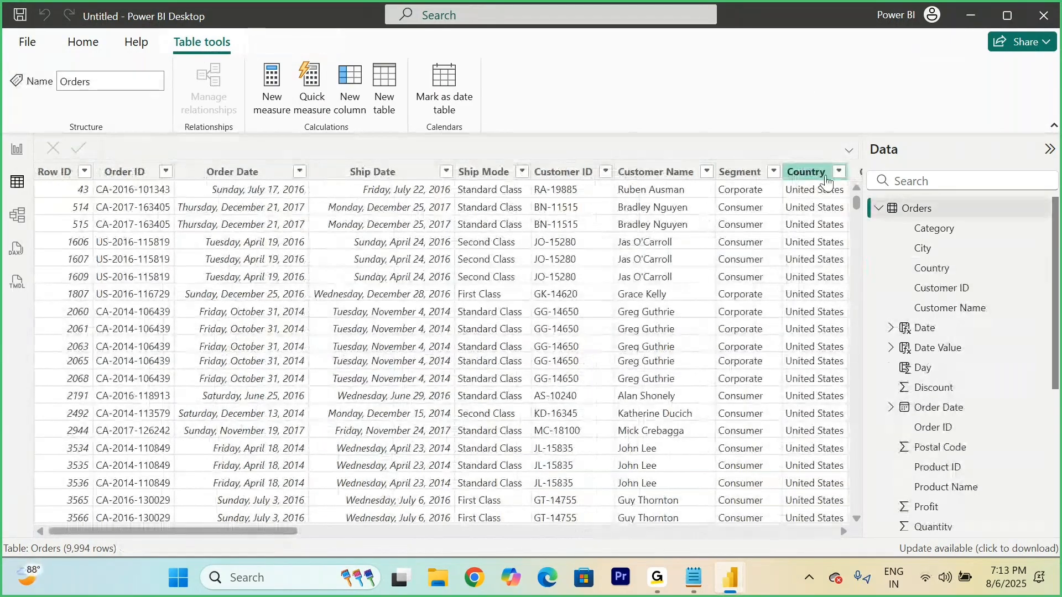
Step: Select the Week Day column and examine the distinct values in its filter list, leaving all values selected
scroll(719, 212, "right", 5)
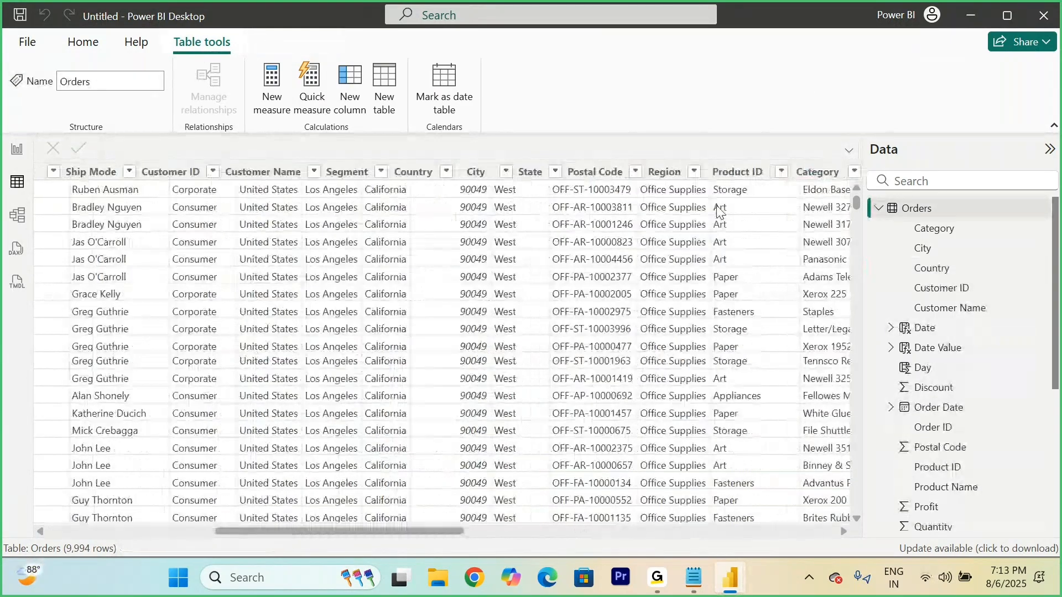
scroll(719, 212, "right", 10)
left_click(805, 172)
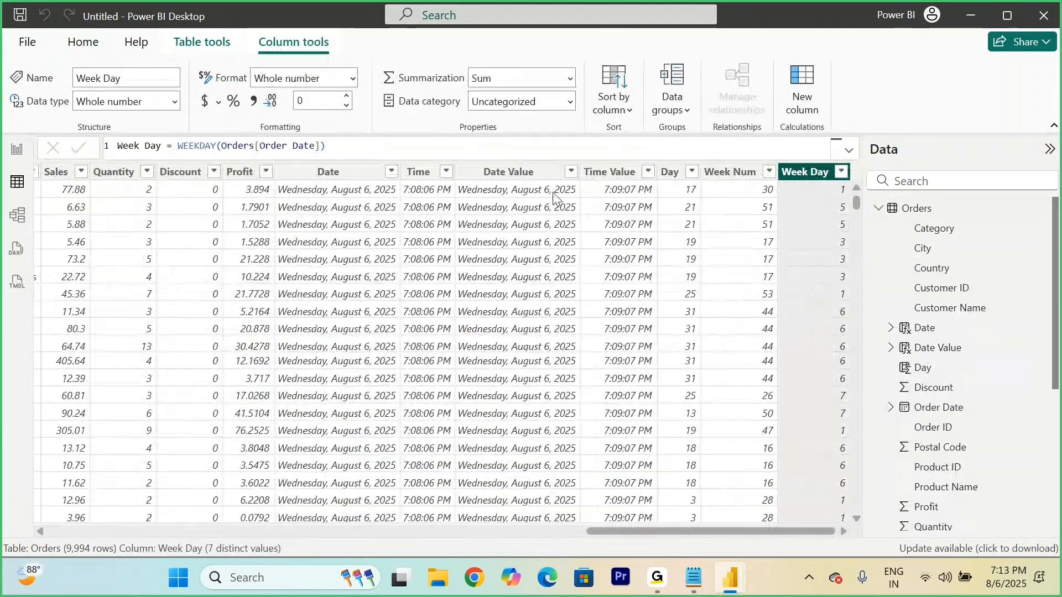
left_click(842, 172)
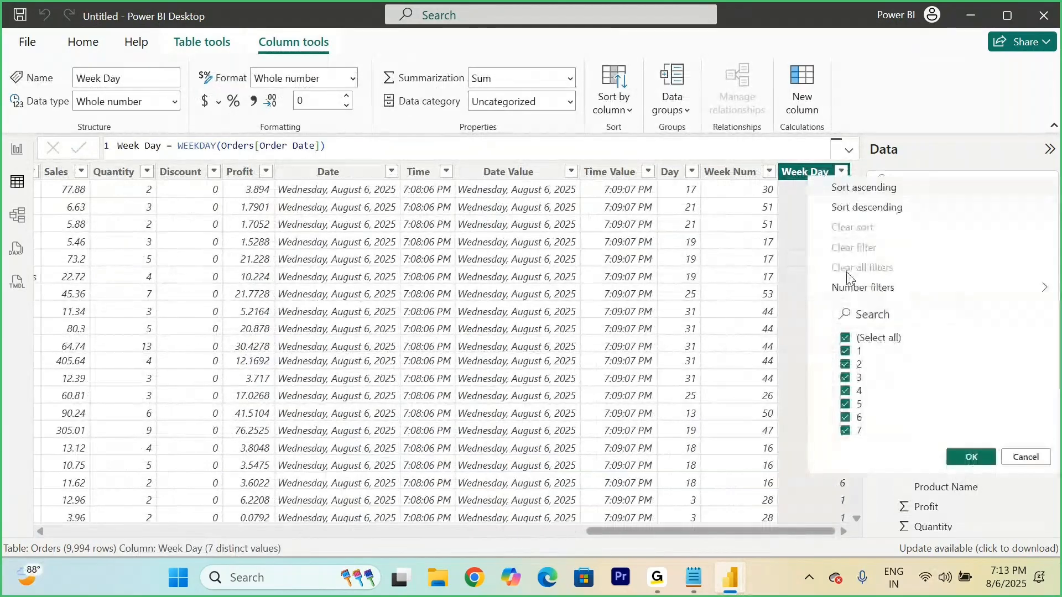
left_click(963, 459)
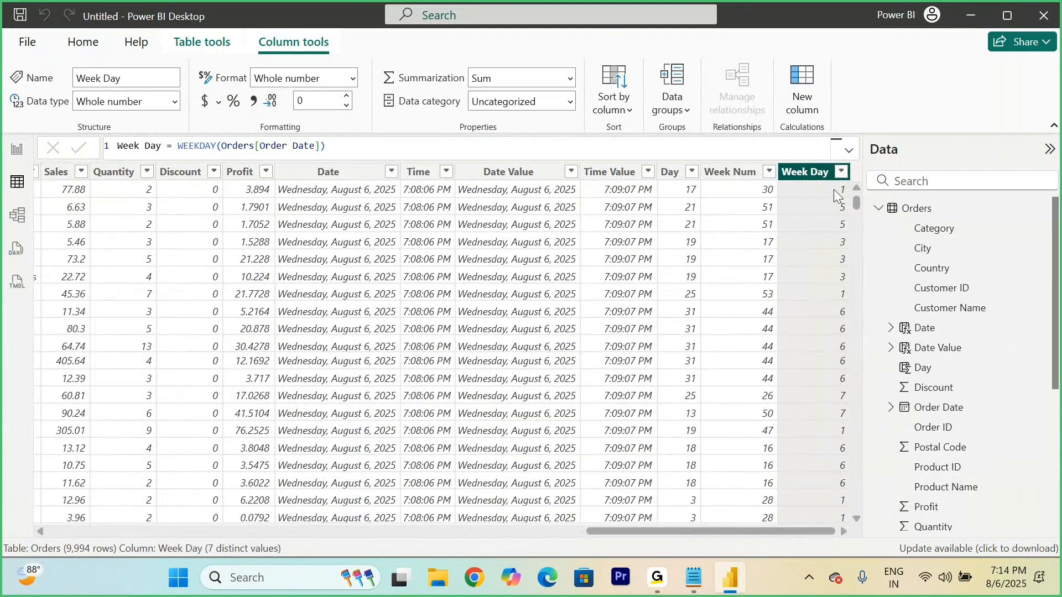
Step: Recheck the Week Day column's filter values and accept the filter with every value selected
left_click(842, 172)
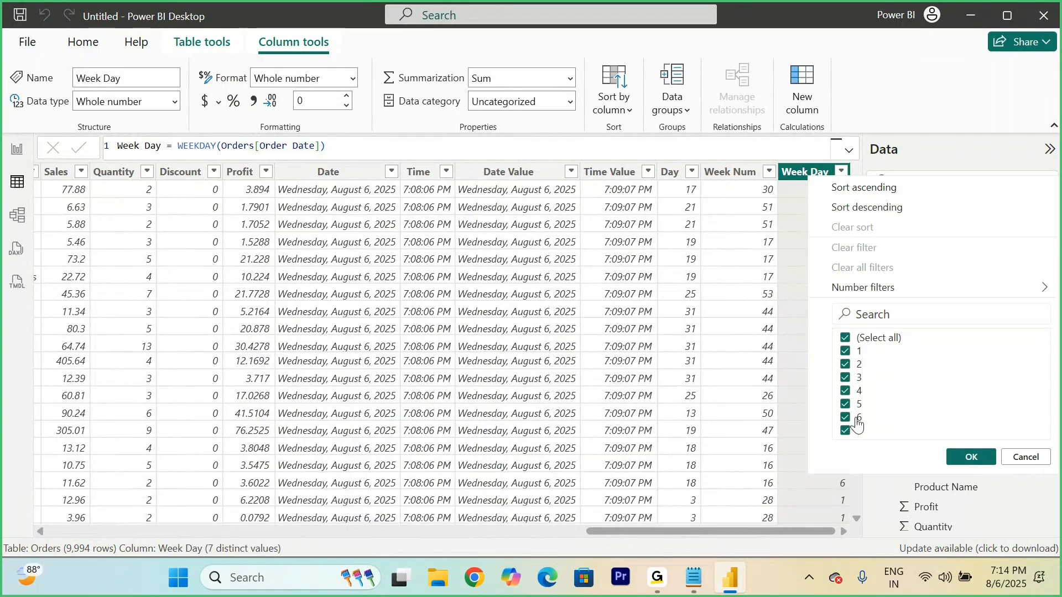
left_click(967, 458)
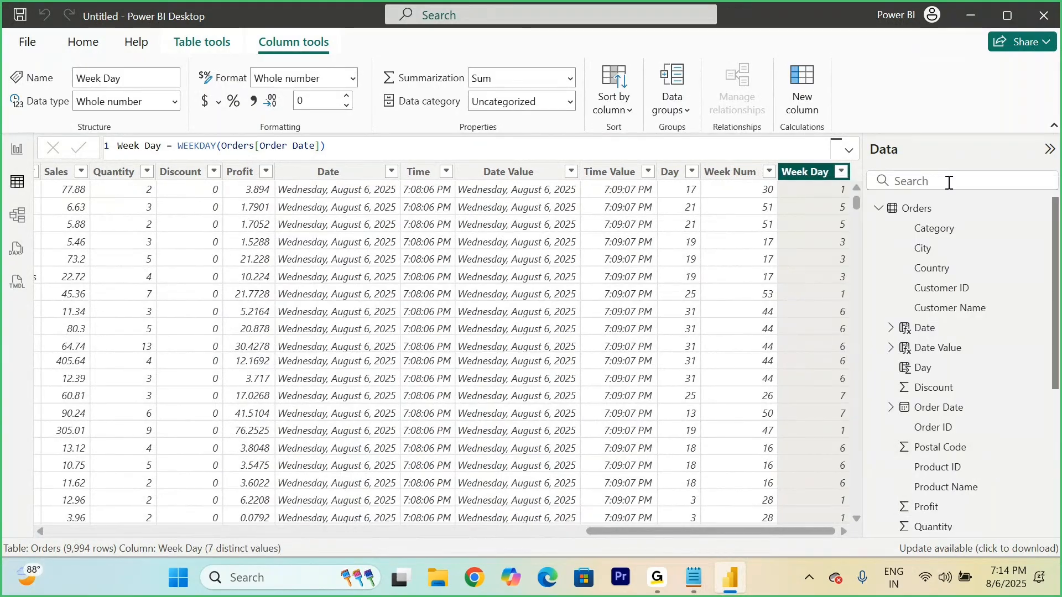
Step: Add a calculated column to the Orders table with the formula Week Name = WEEKDAY(Orders[Order Date]) and review its filter values
right_click(906, 206)
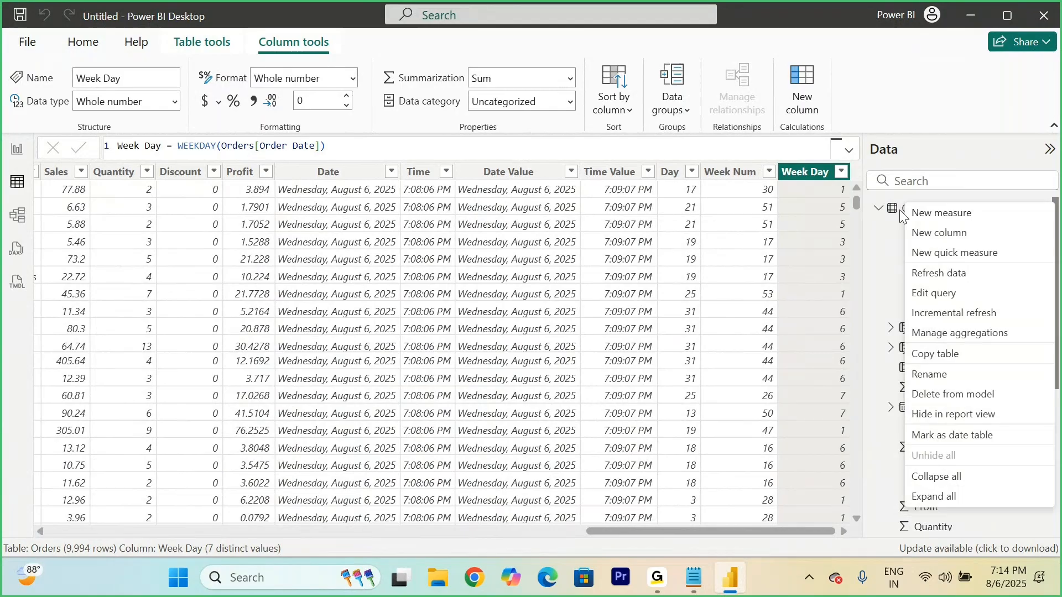
left_click(951, 235)
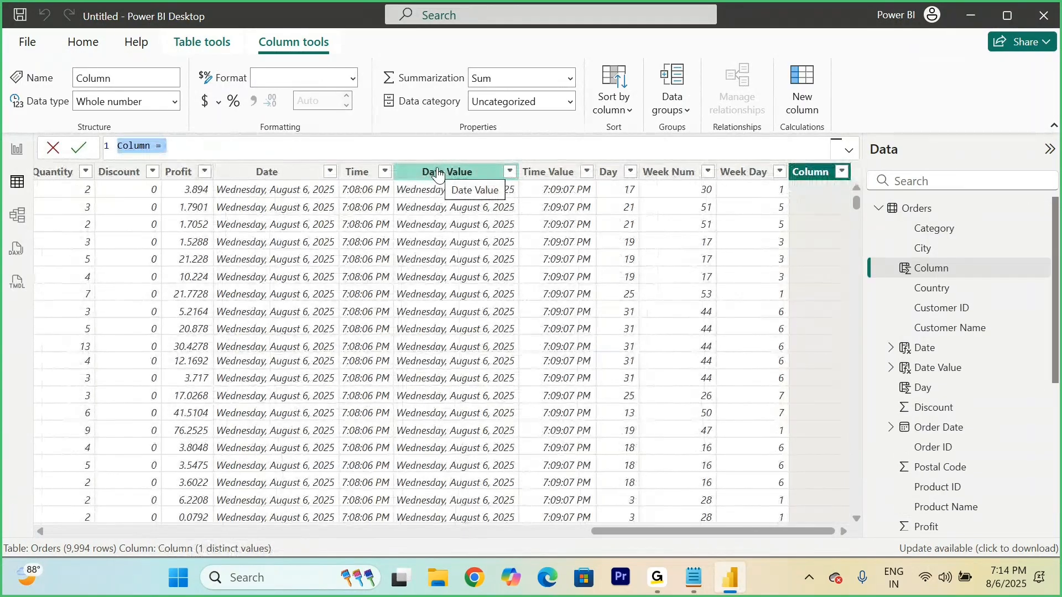
type("Week Name = wek")
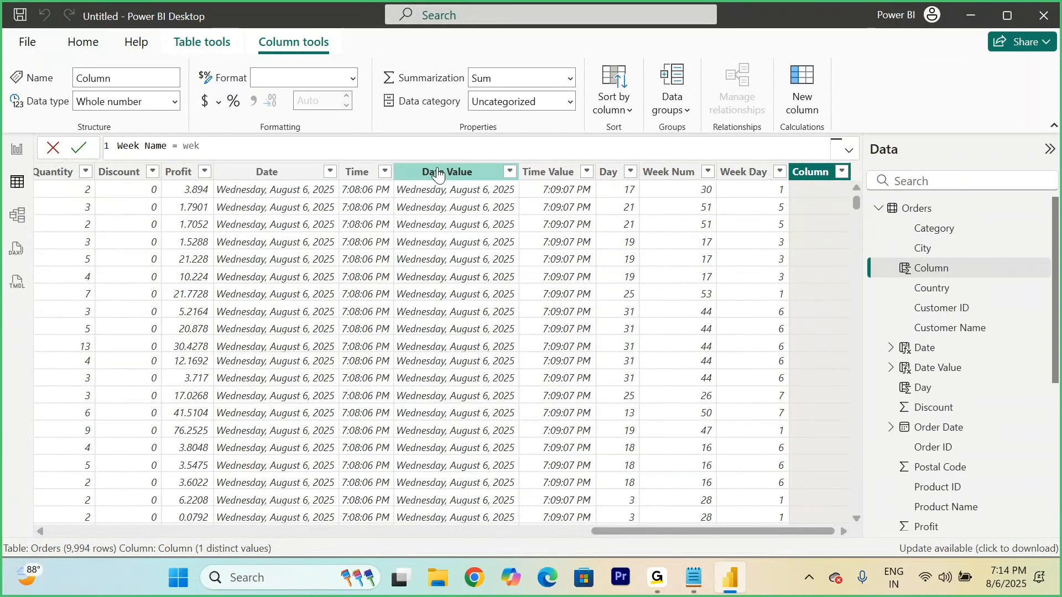
key("BackSpace")
type("ekDAY(")
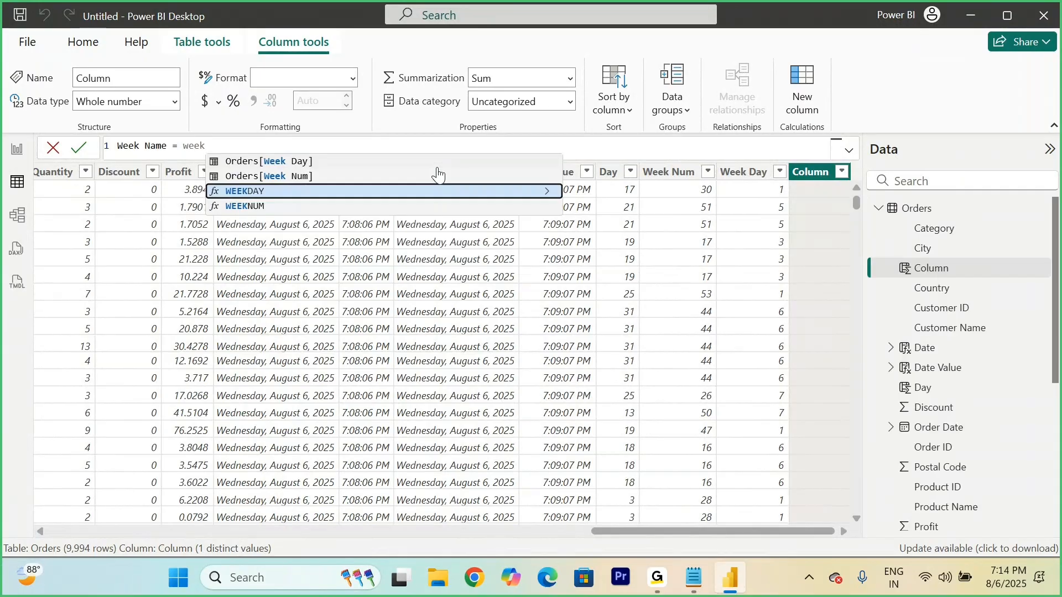
key("Tab")
type("order")
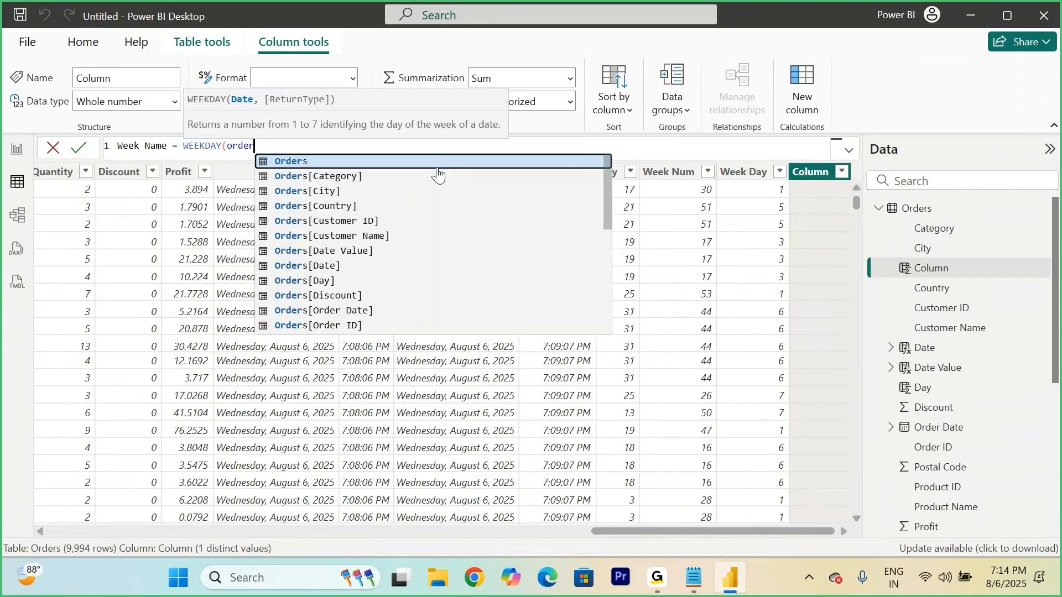
key("Down")
key("Down")
key("Down")
key("Down")
key("Down")
key("Down")
key("Down")
key("Down")
key("Down")
key("Down")
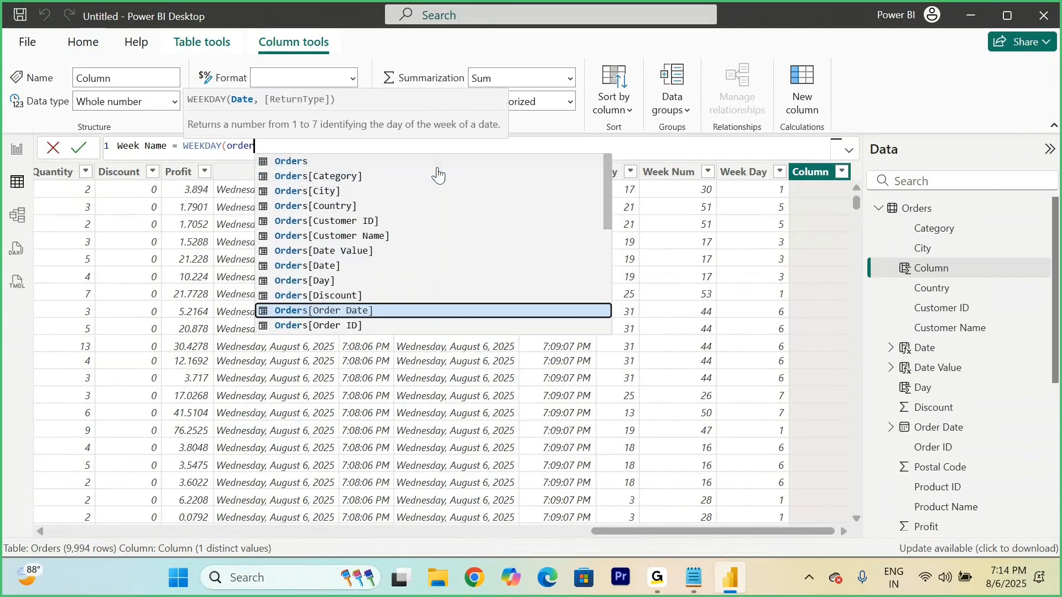
key("Tab")
type(")")
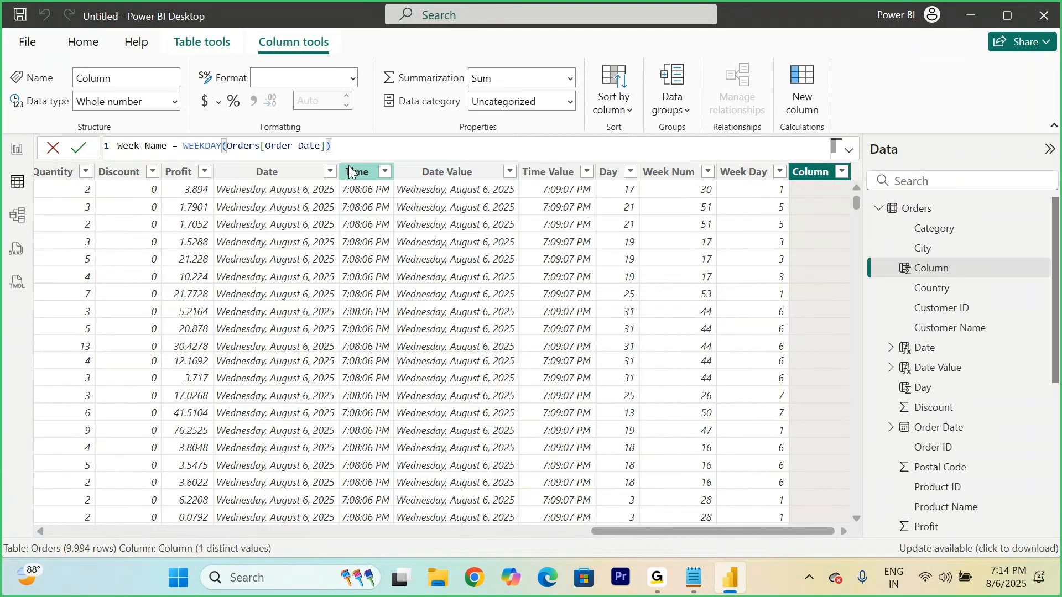
left_click(82, 149)
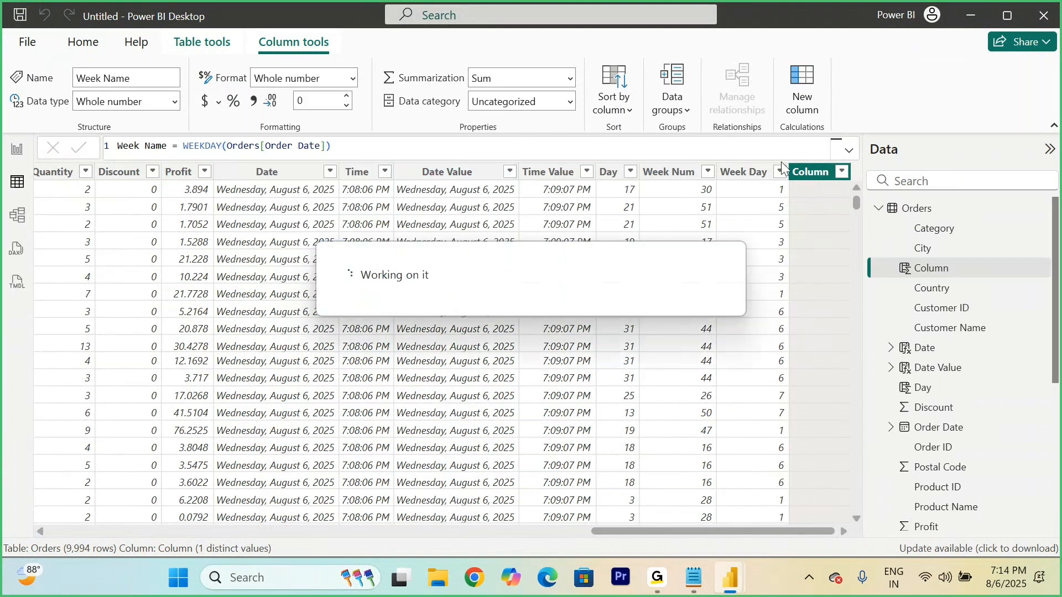
left_click(840, 172)
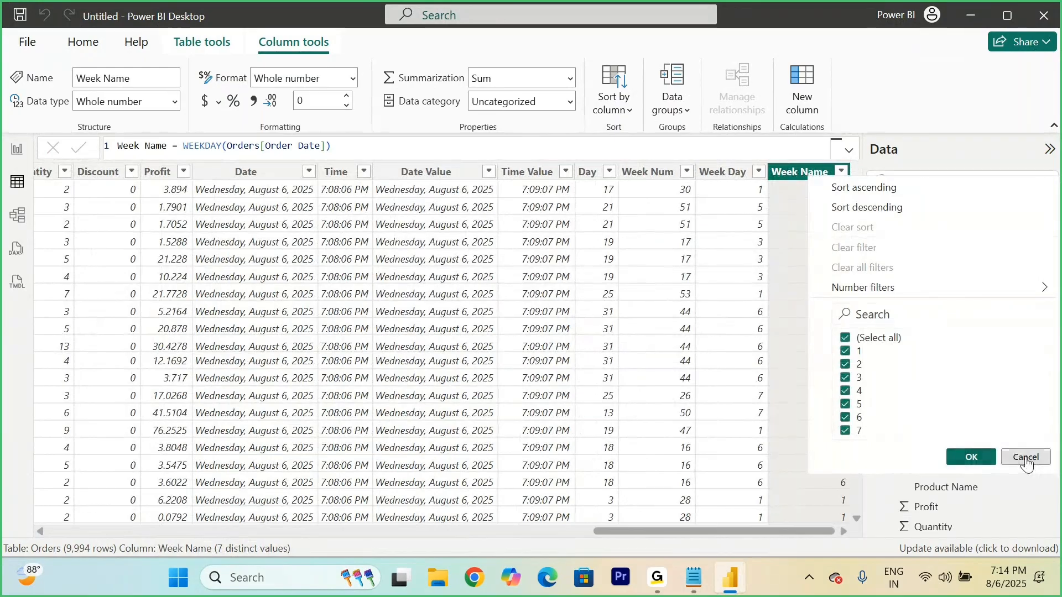
left_click(1026, 458)
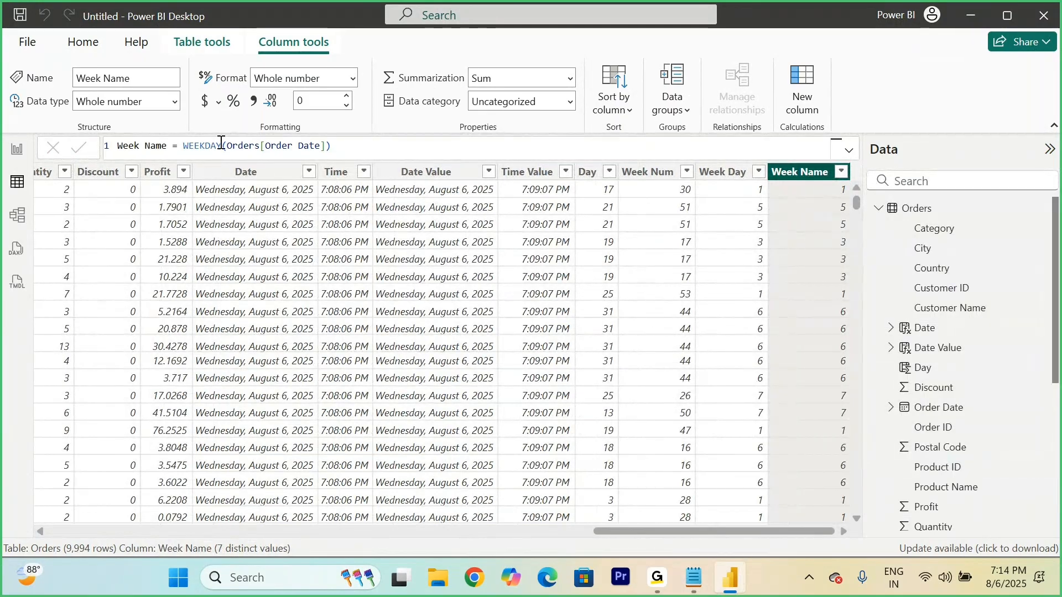
Step: Wrap the Week Name formula in FORMAT so it reads FORMAT(WEEKDAY(Orders[Order Date]), "ddd") and commit it
double_click(184, 146)
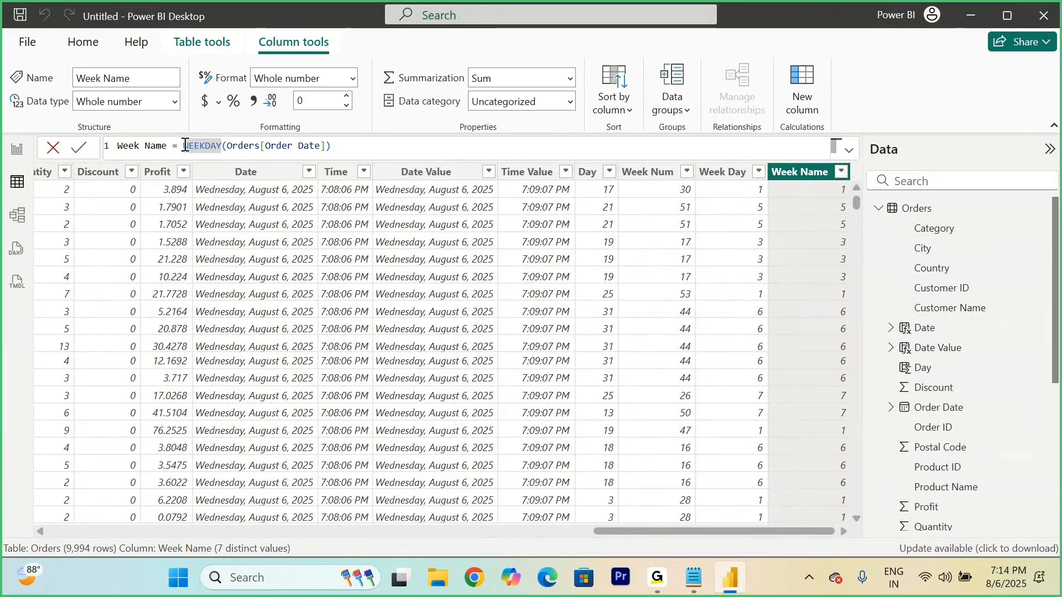
type("Forma")
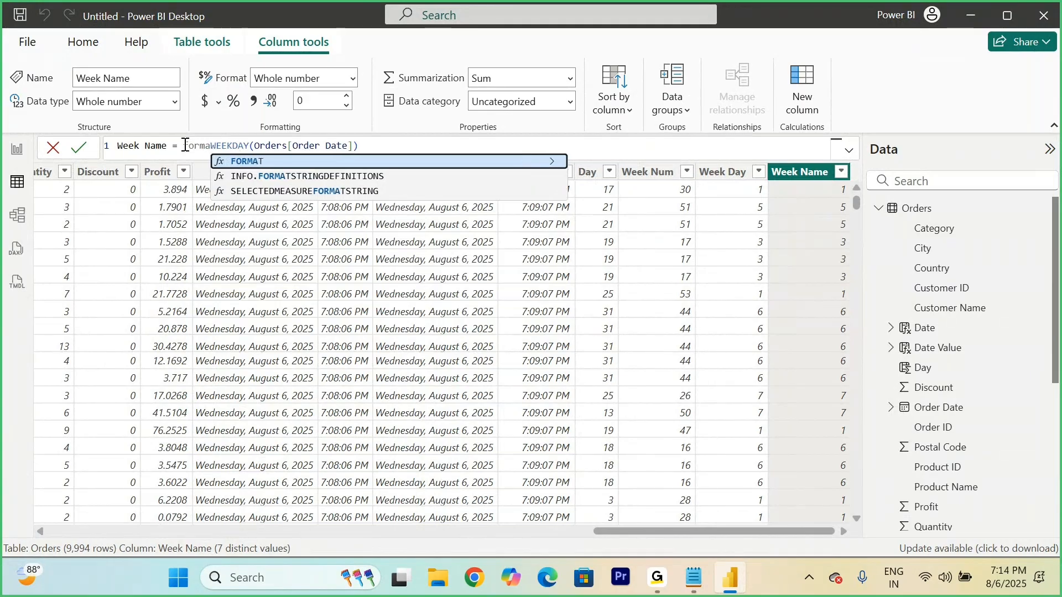
key("Tab")
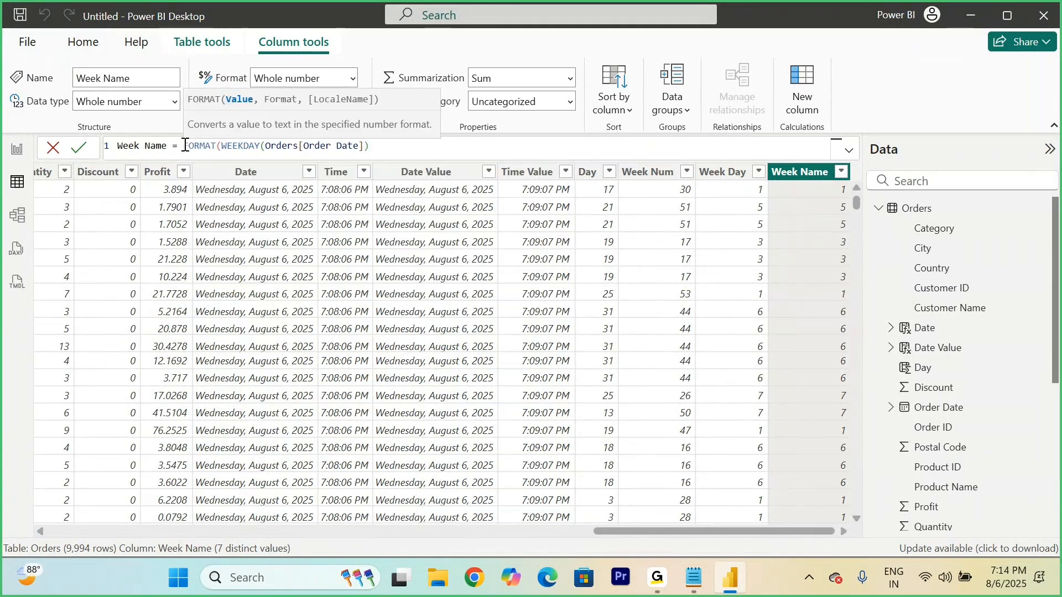
left_click(379, 149)
type(", \"ddd")
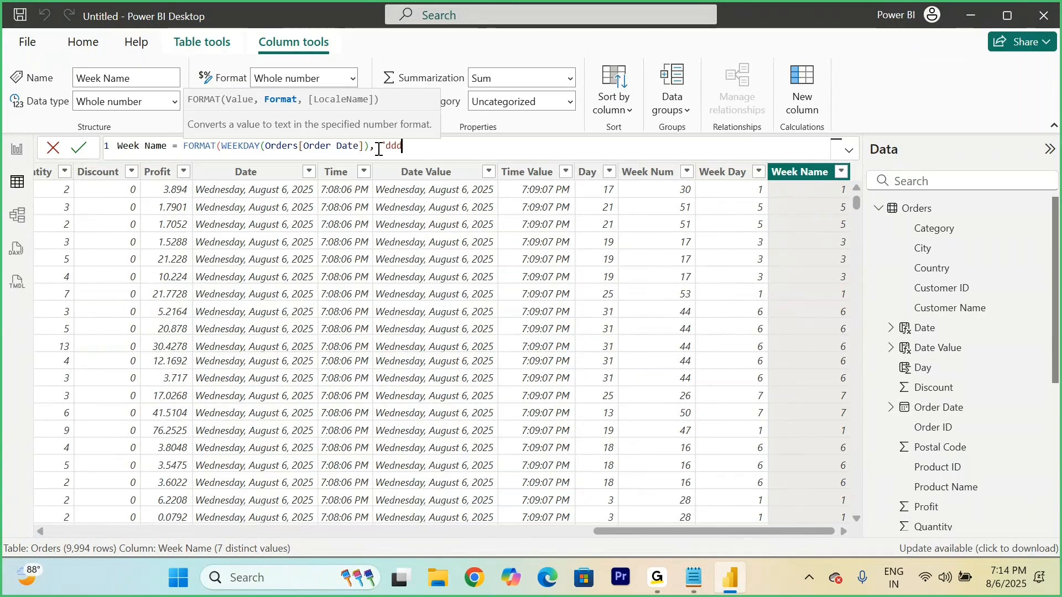
type("\")")
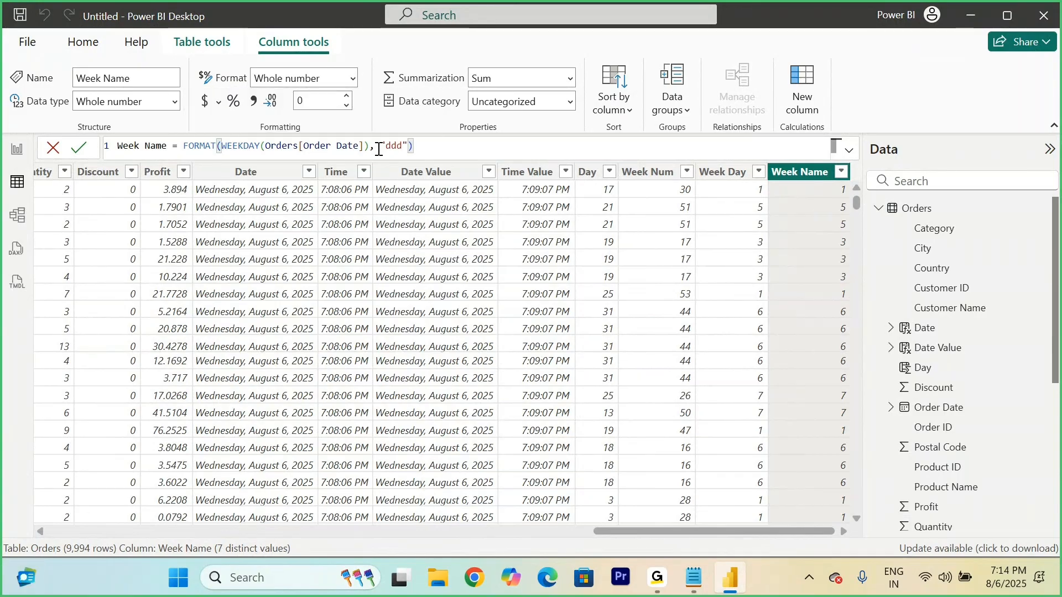
left_click(79, 147)
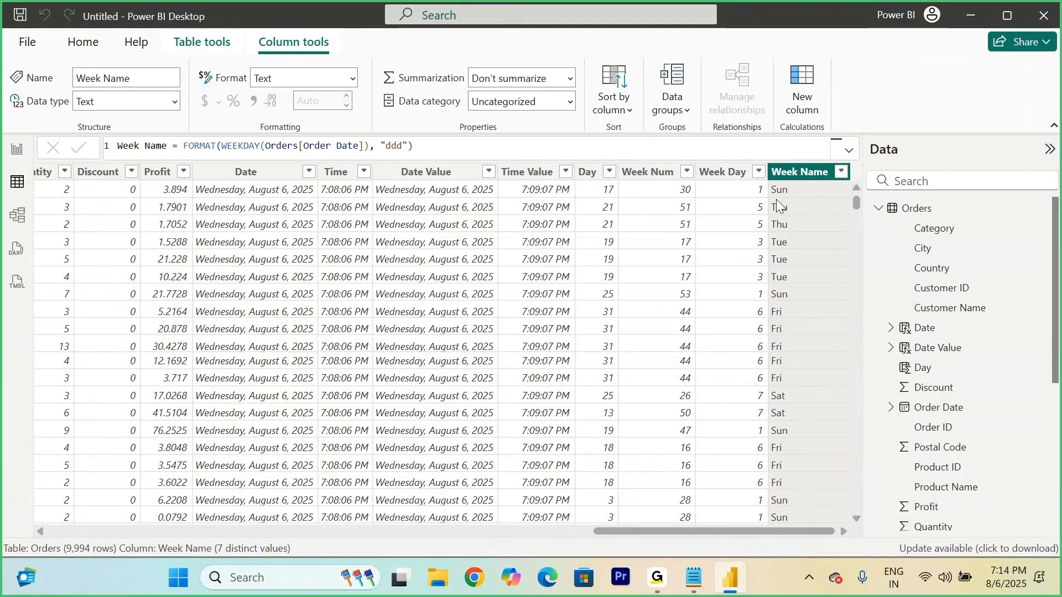
Step: Change the format string in the Week Name formula to "dddd" to return full weekday names
double_click(395, 145)
left_click(395, 145)
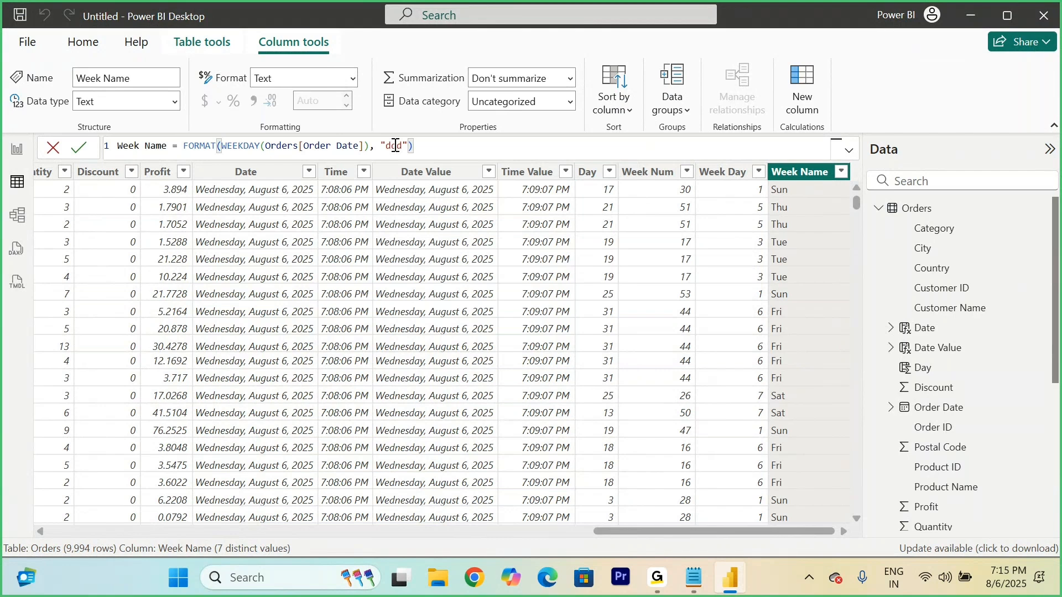
type("d\"")
left_click(79, 149)
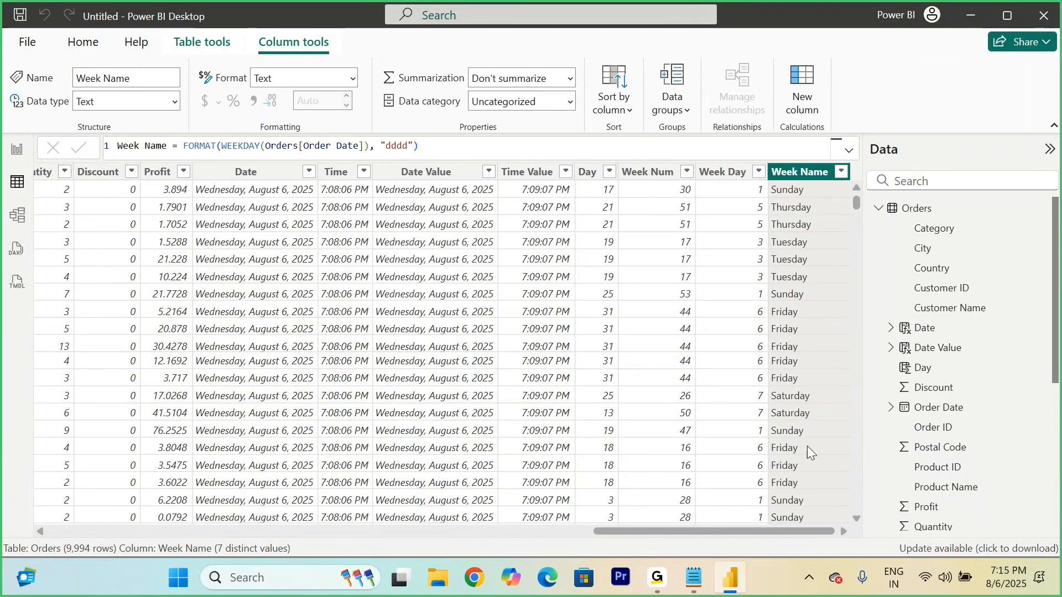
Step: Switch to the Notepad notes to review the Find the Week Names syntax, and return to Power BI Desktop
left_click(694, 577)
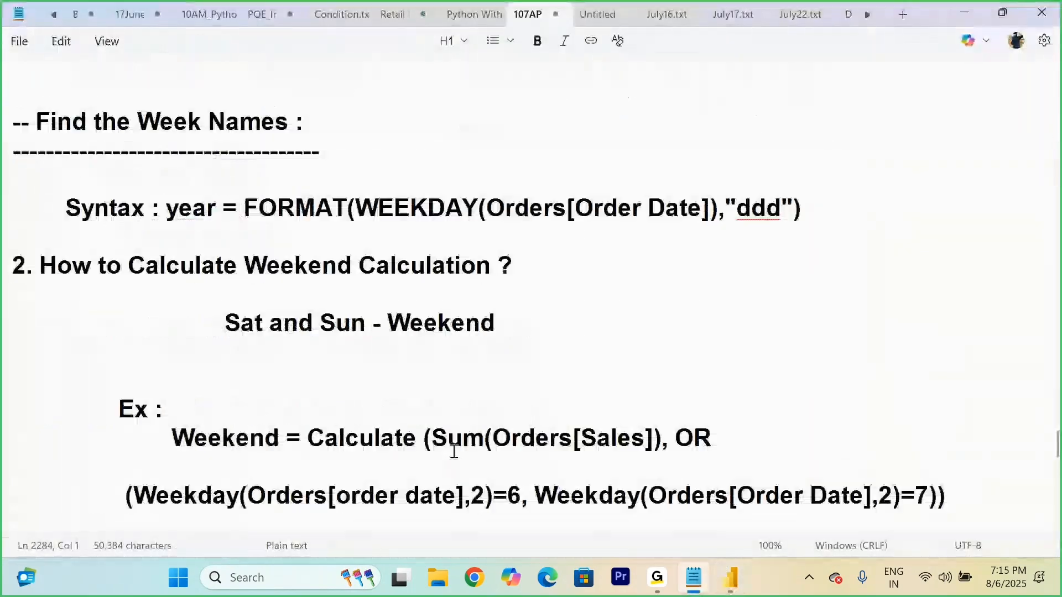
scroll(454, 451, "up", 3)
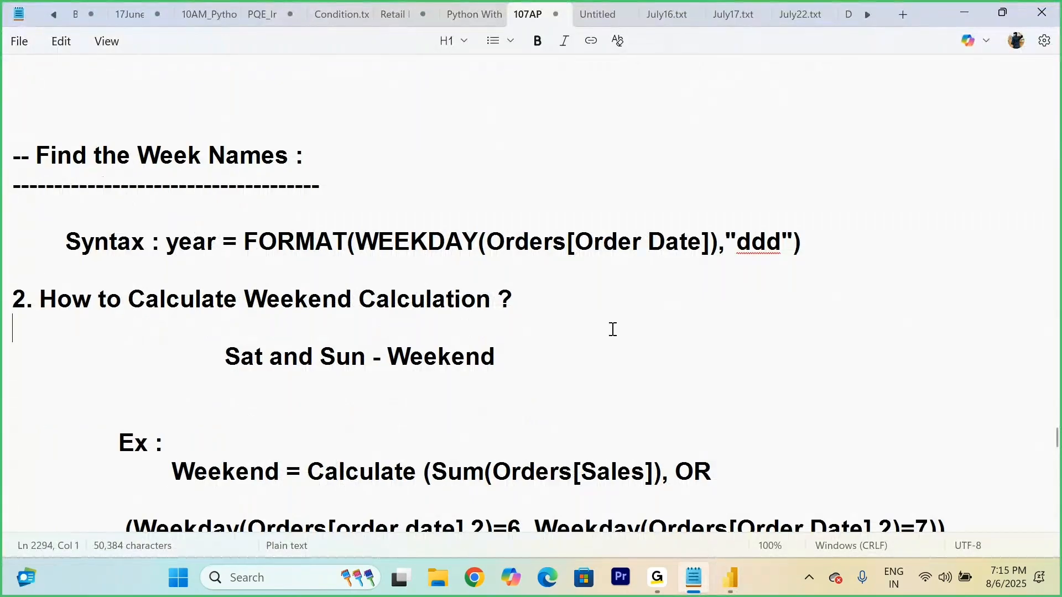
left_click(889, 200)
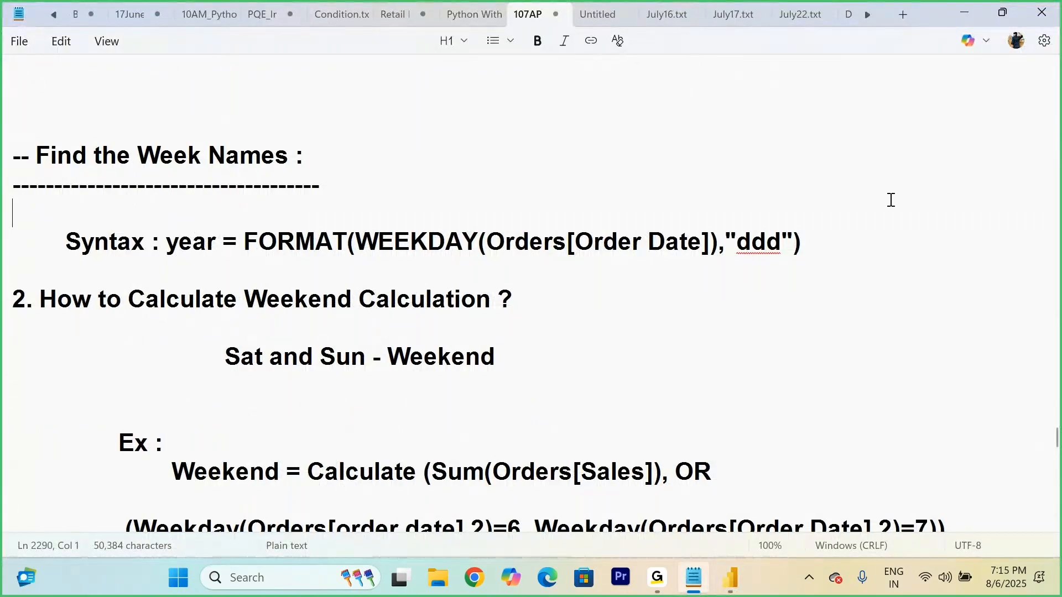
left_click(730, 588)
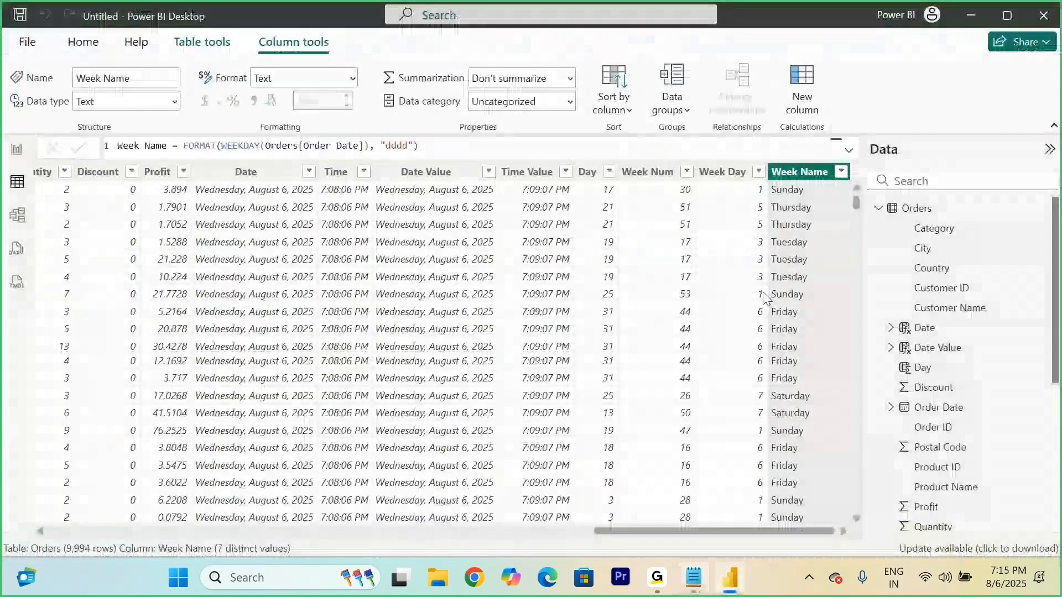
Step: Add a calculated column to the Orders table with the formula Month = MONTH(Orders[Order Date]) and review its filter values
right_click(920, 211)
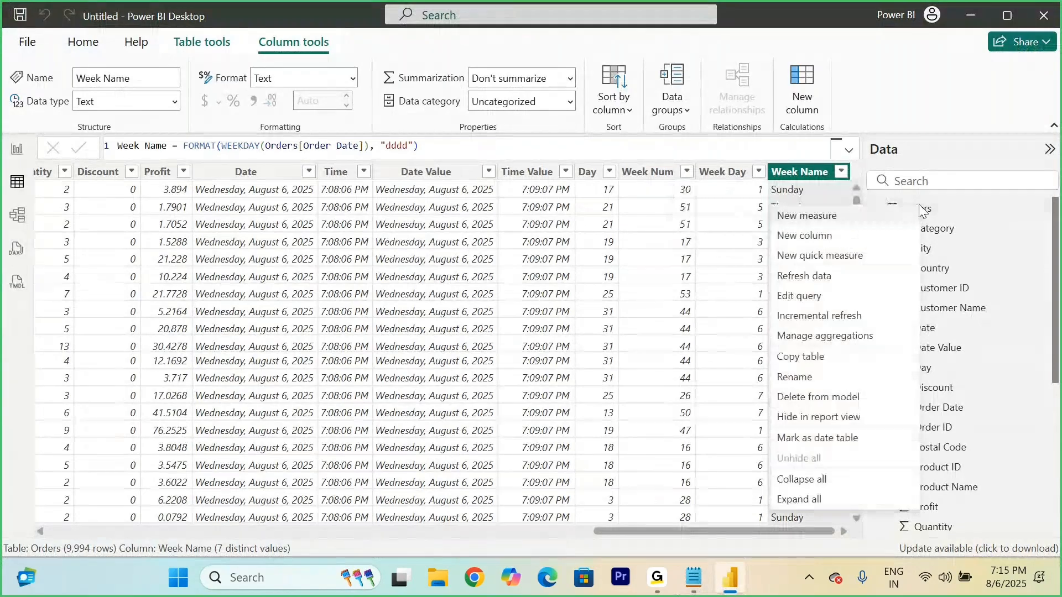
left_click(805, 236)
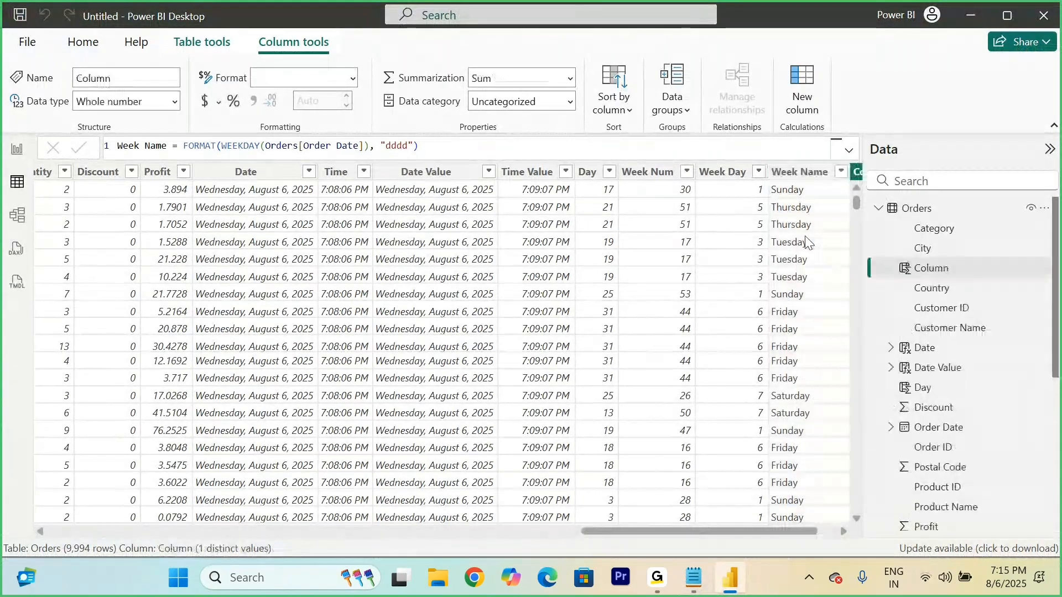
type("Month")
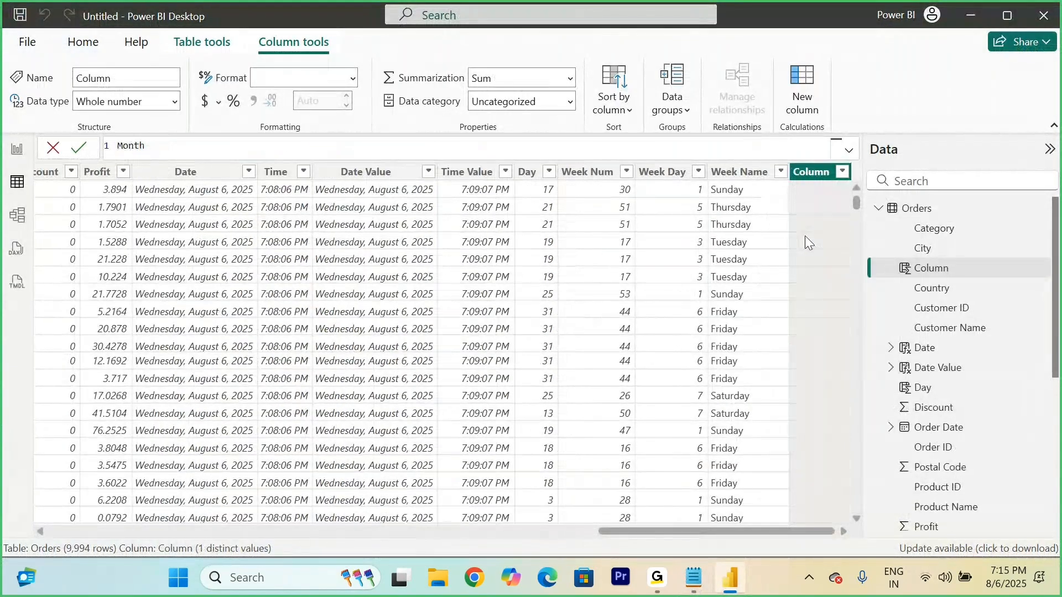
type(" = mont")
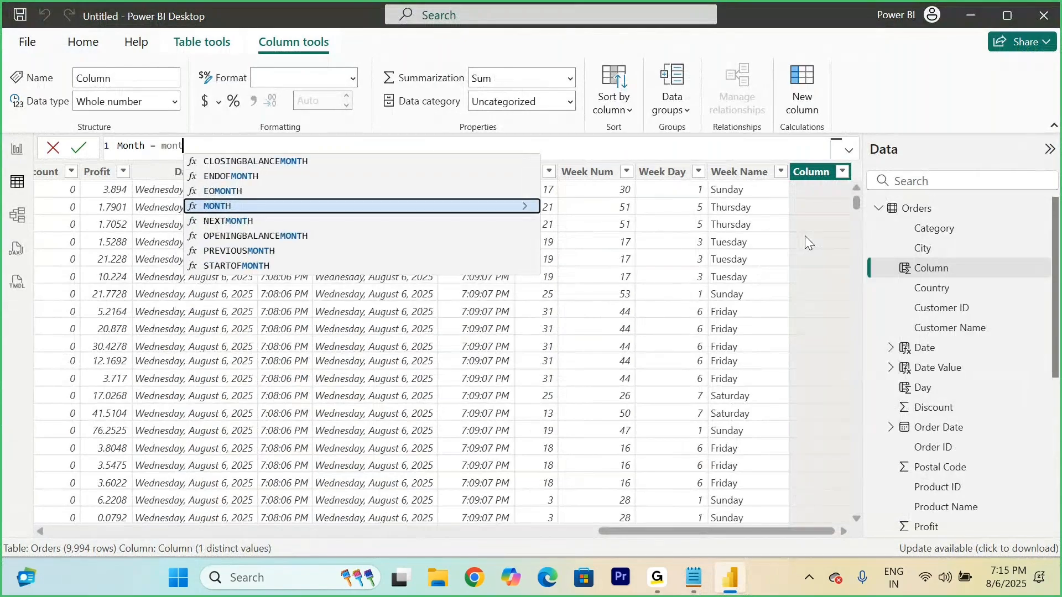
key("Tab")
type("order")
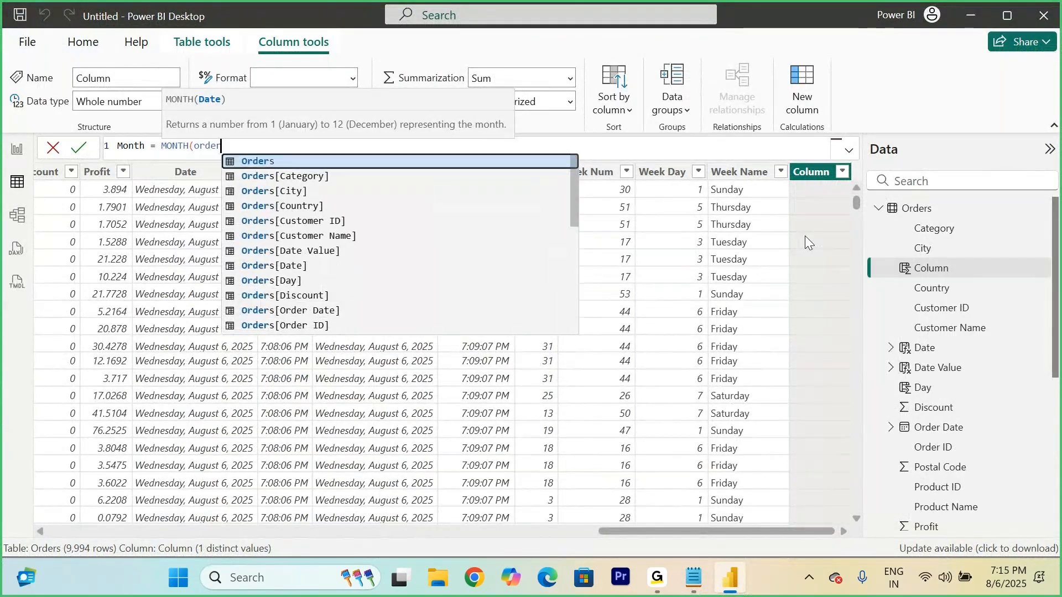
key("Down")
key("Down")
key("Down")
key("Down")
key("Down")
key("Down")
key("Down")
key("Down")
key("Down")
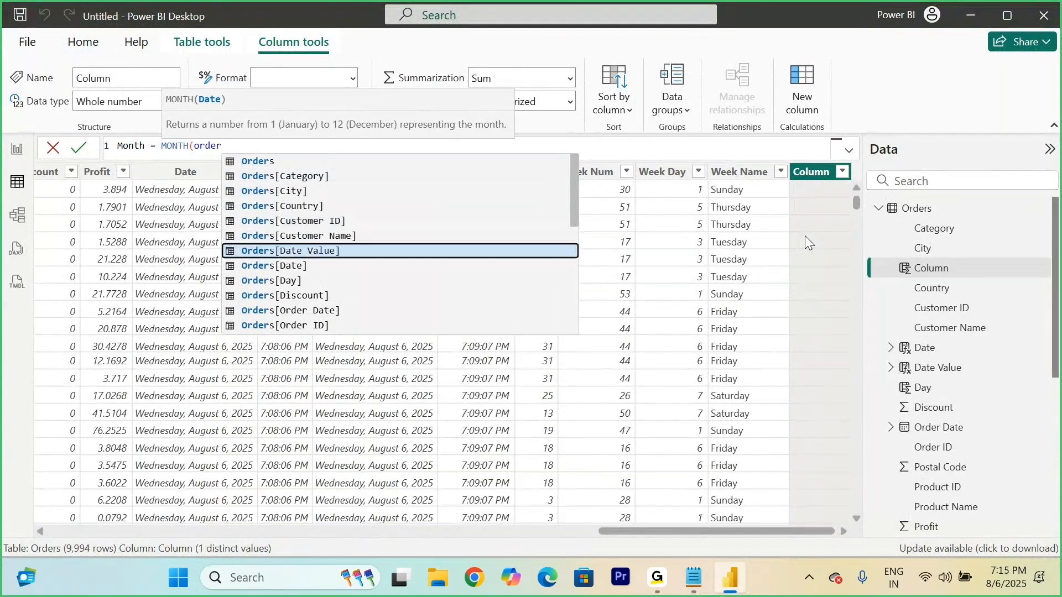
key("Tab")
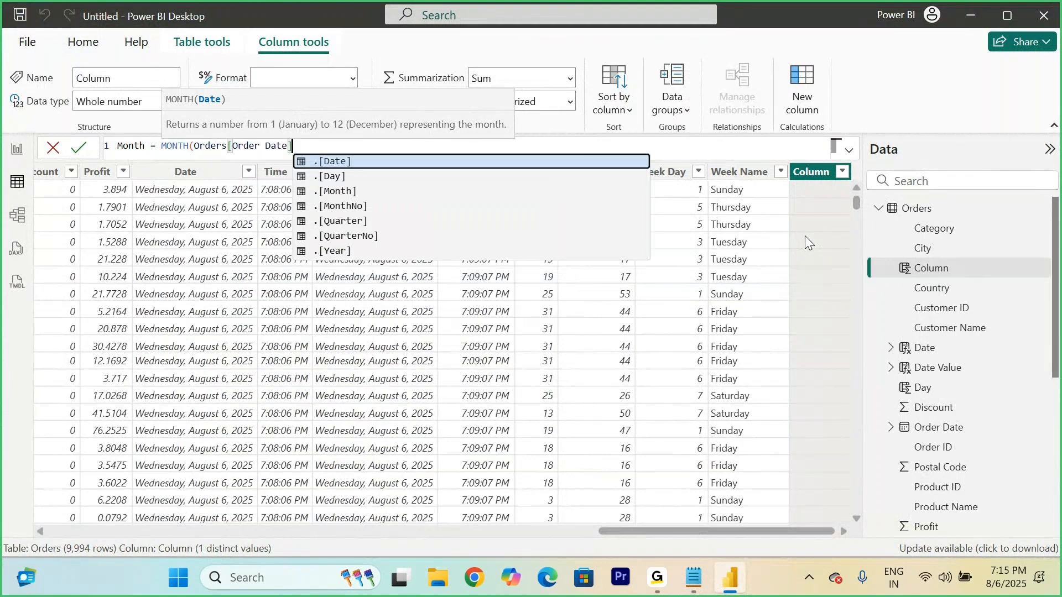
type(")")
left_click(81, 151)
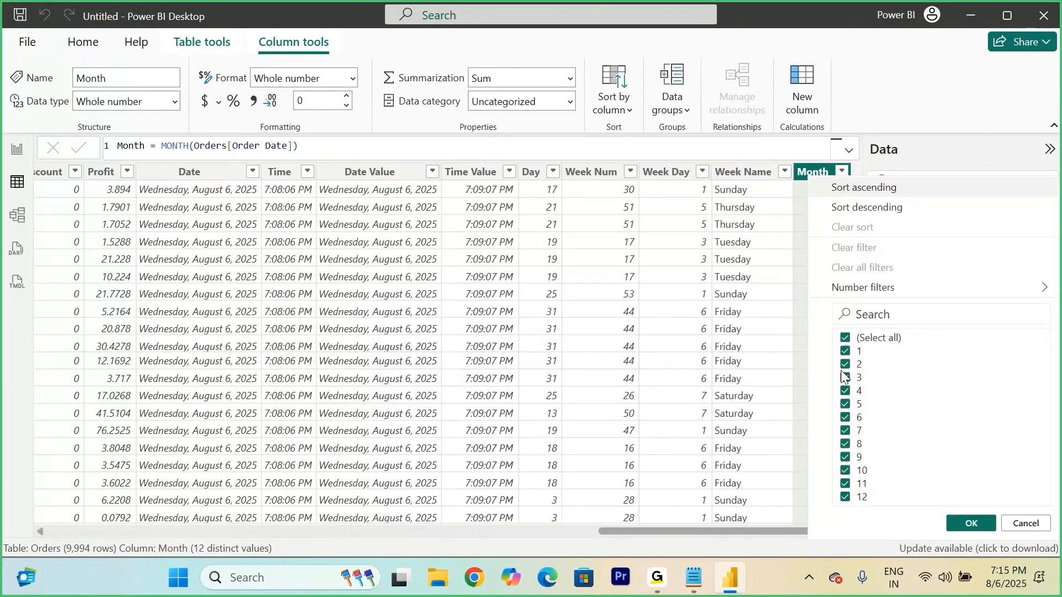
left_click(841, 173)
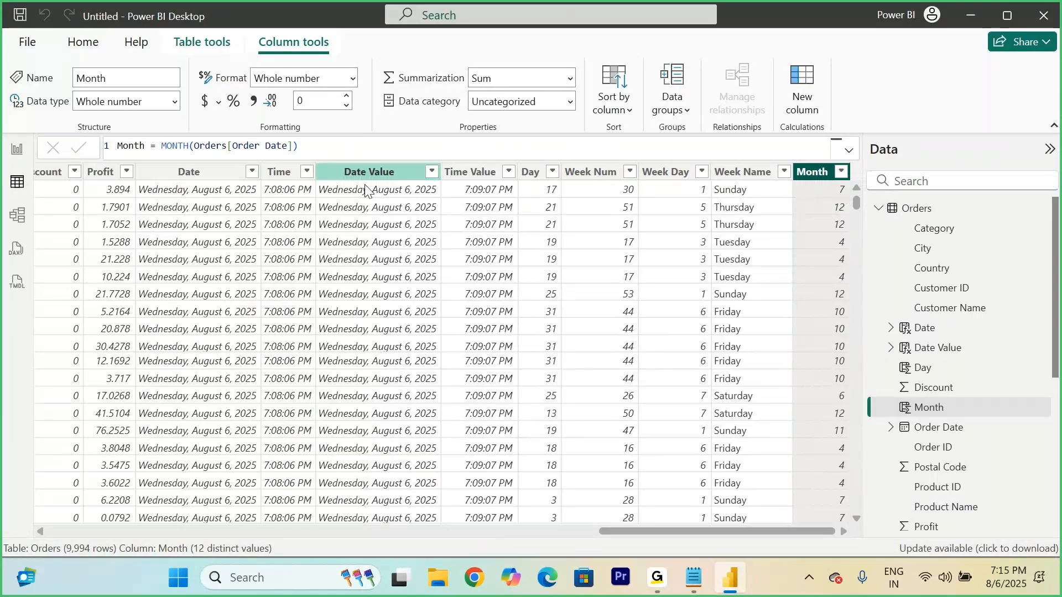
Step: Add a calculated column to the Orders table and name it Month Name
right_click(913, 210)
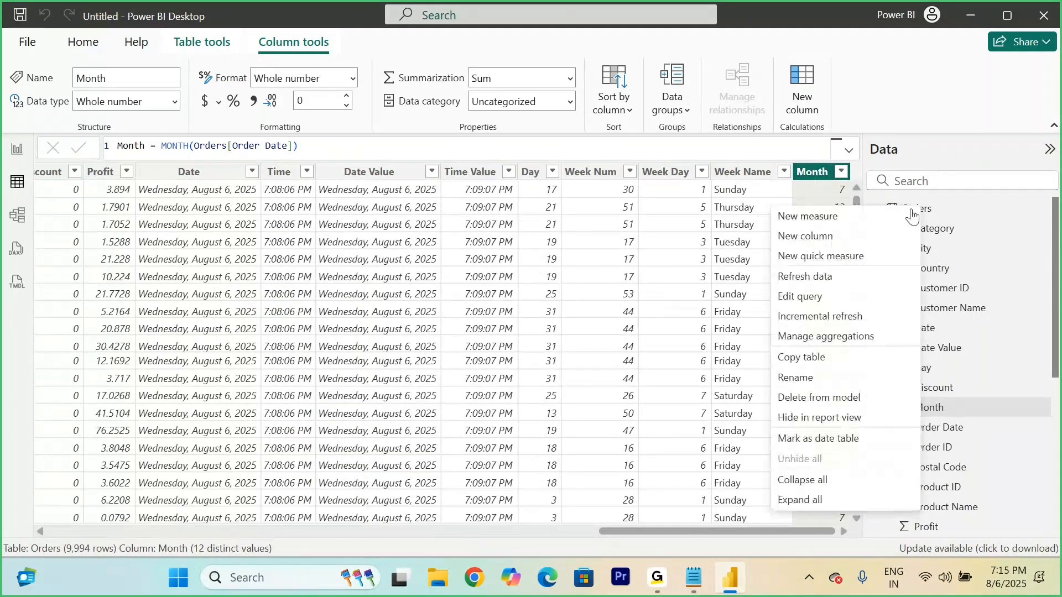
left_click(812, 243)
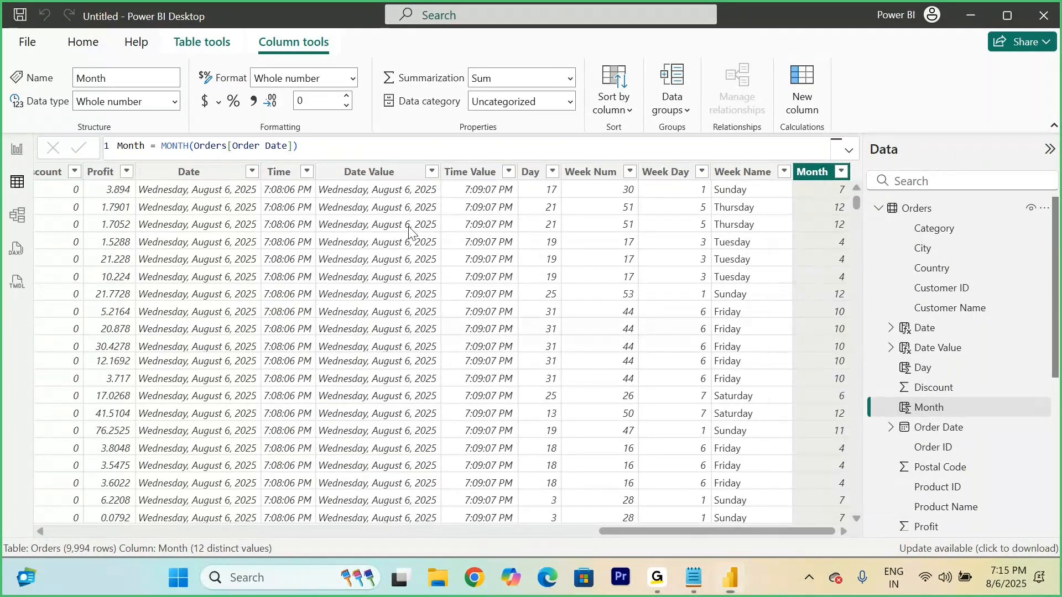
type("Month an")
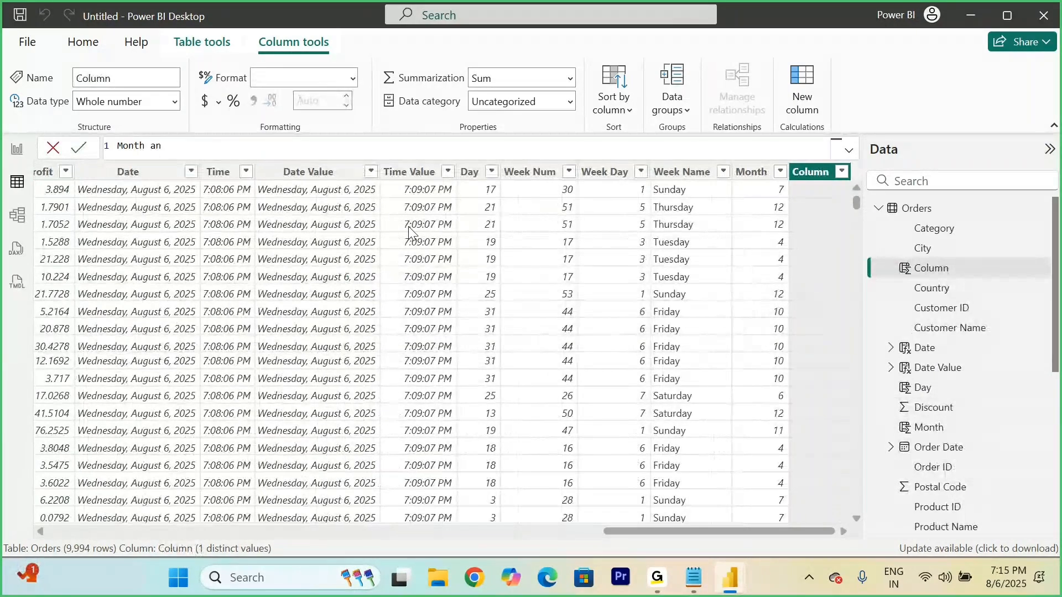
key("BackSpace")
key("BackSpace")
type("Name = month")
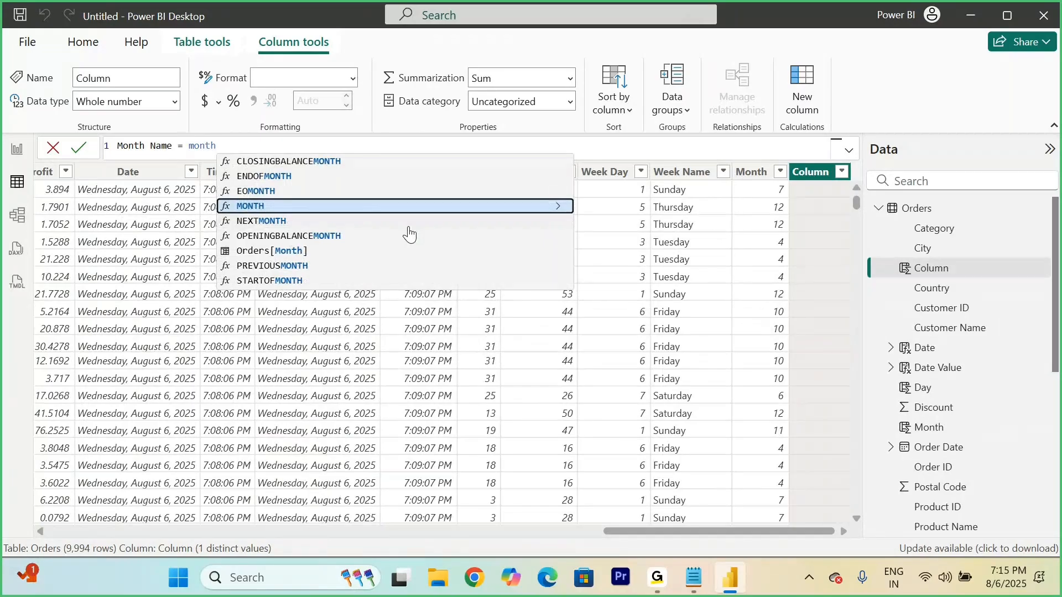
Step: Complete the Month Name formula as MONTH(Orders[Order Date]) and commit it
key("Tab")
type("p")
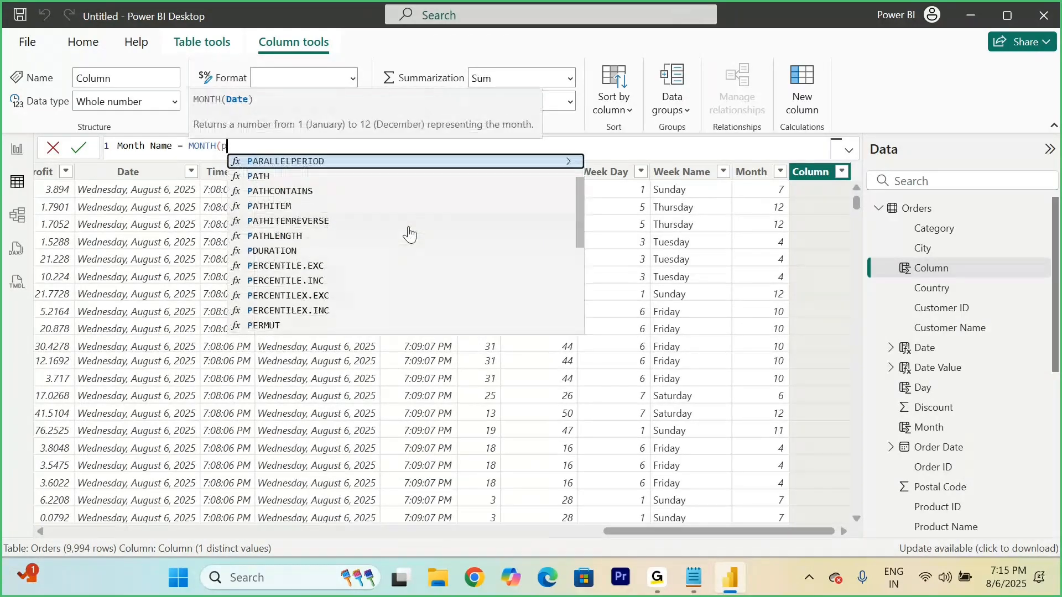
key("BackSpace")
type("order")
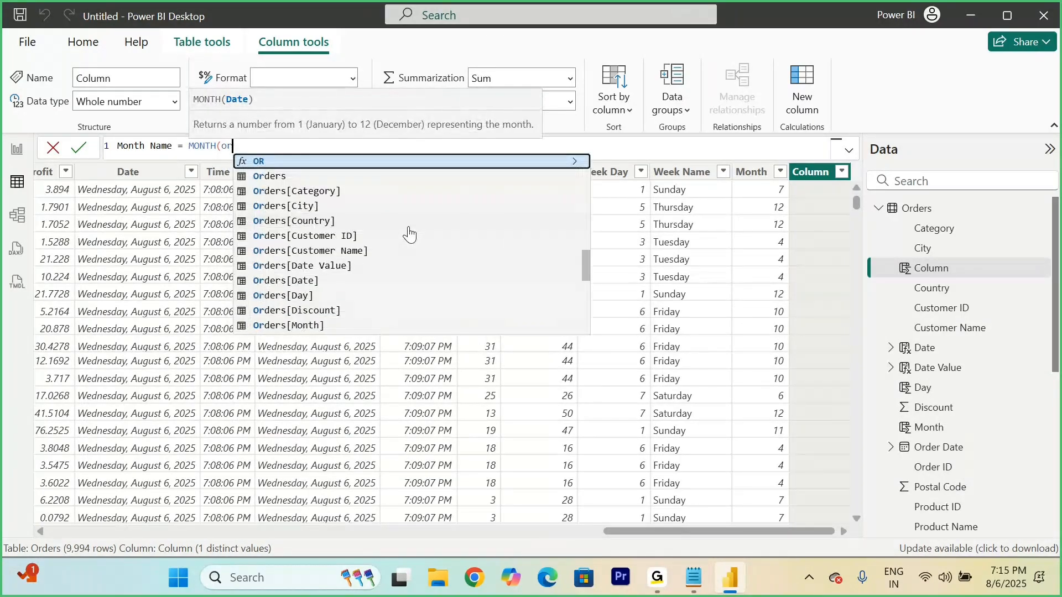
key("Down")
key("Down")
key("Down")
key("Down")
key("Down")
key("Down")
key("Down")
key("Down")
key("Down")
key("Down")
key("Down")
key("Tab")
type(")")
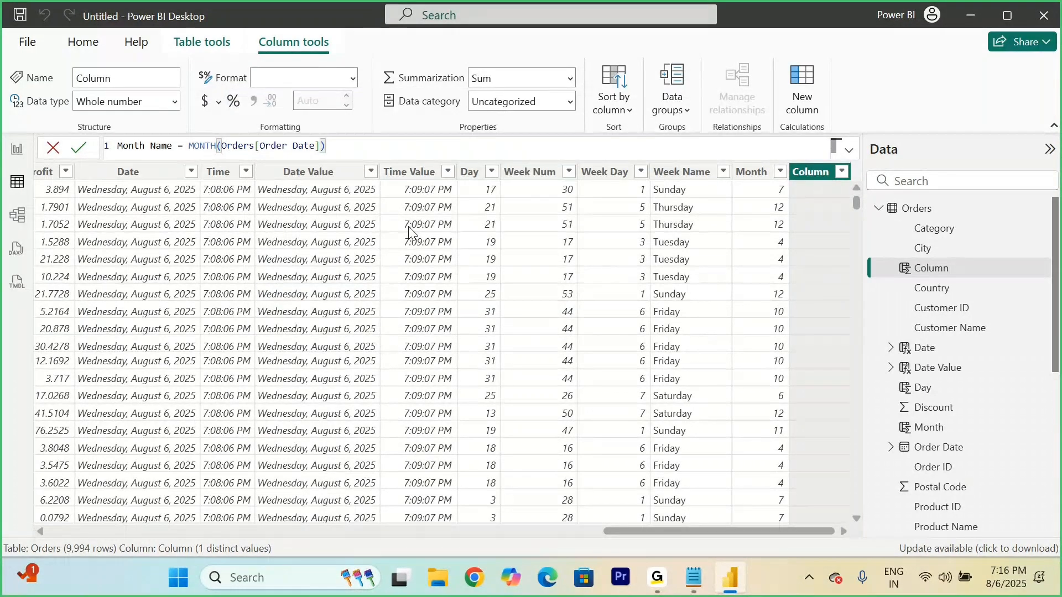
key("Return")
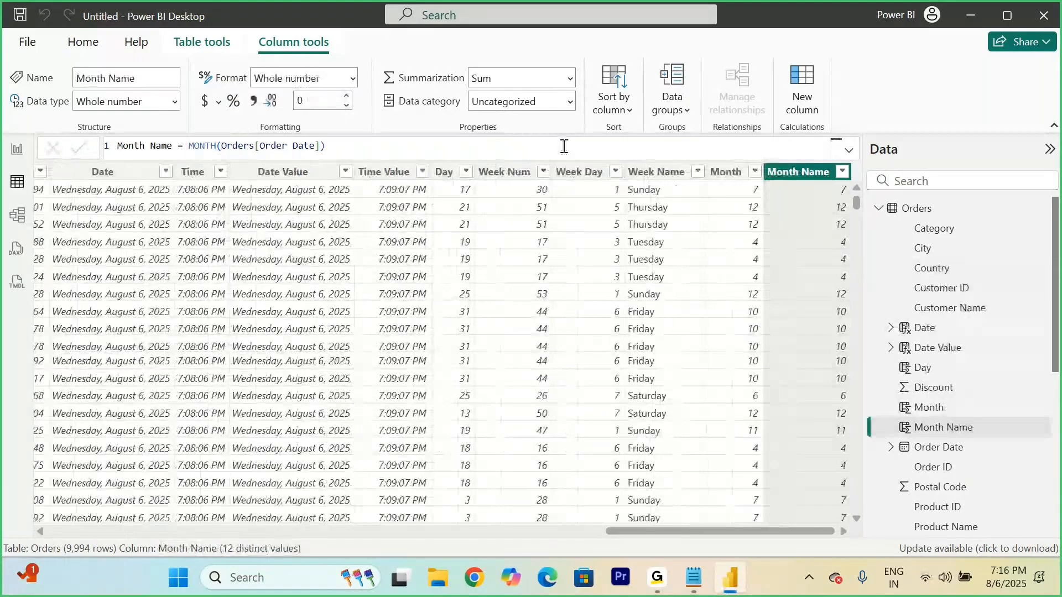
Step: Wrap the Month Name formula in FORMAT so it reads FORMAT(MONTH(Orders[Order Date]), "mmm") and commit it
left_click(193, 146)
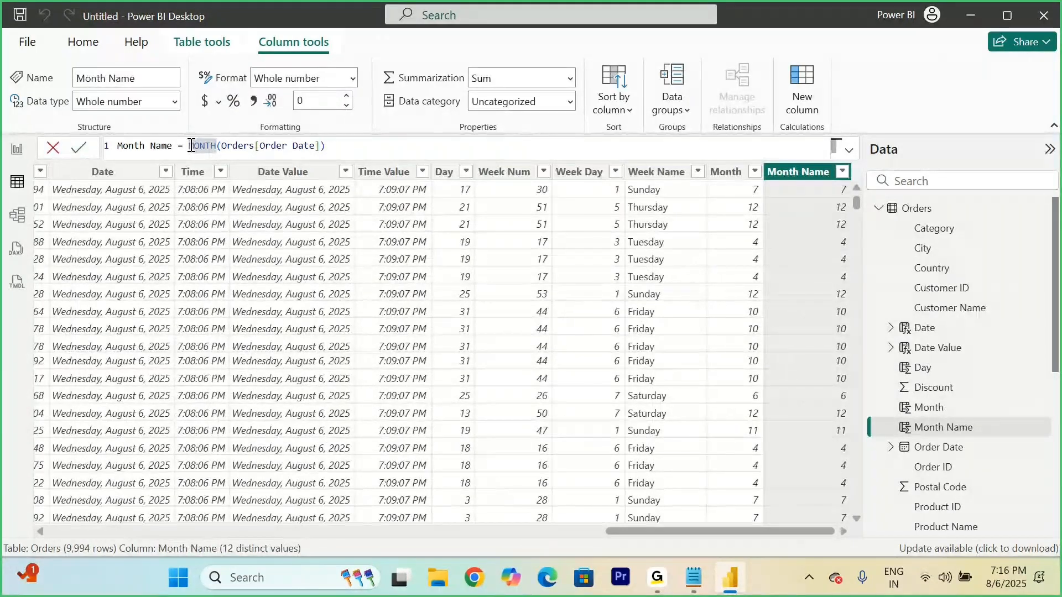
type("forma")
key("Tab")
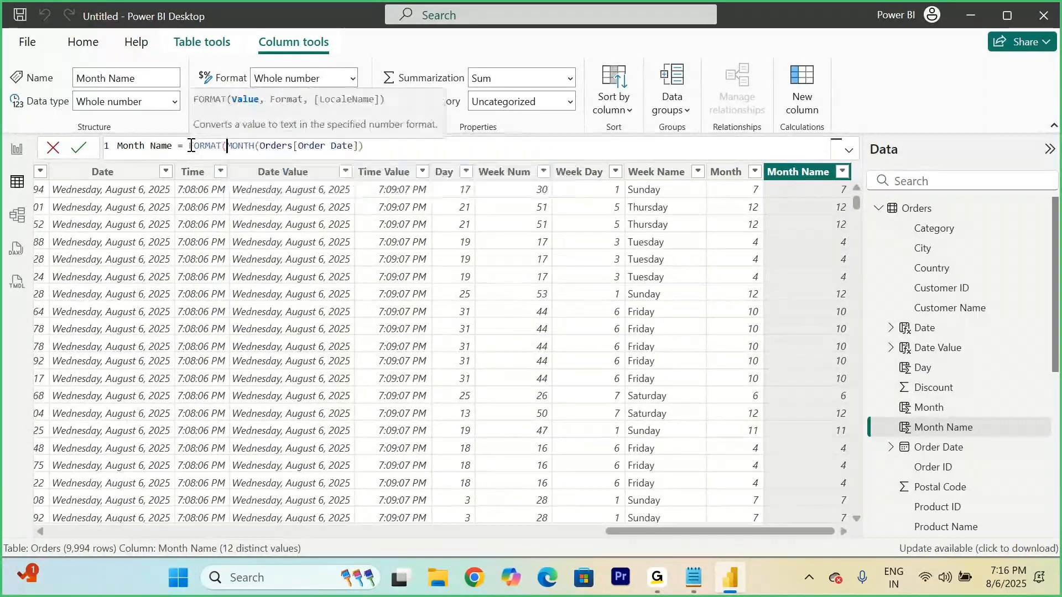
left_click(370, 145)
type(", \"m")
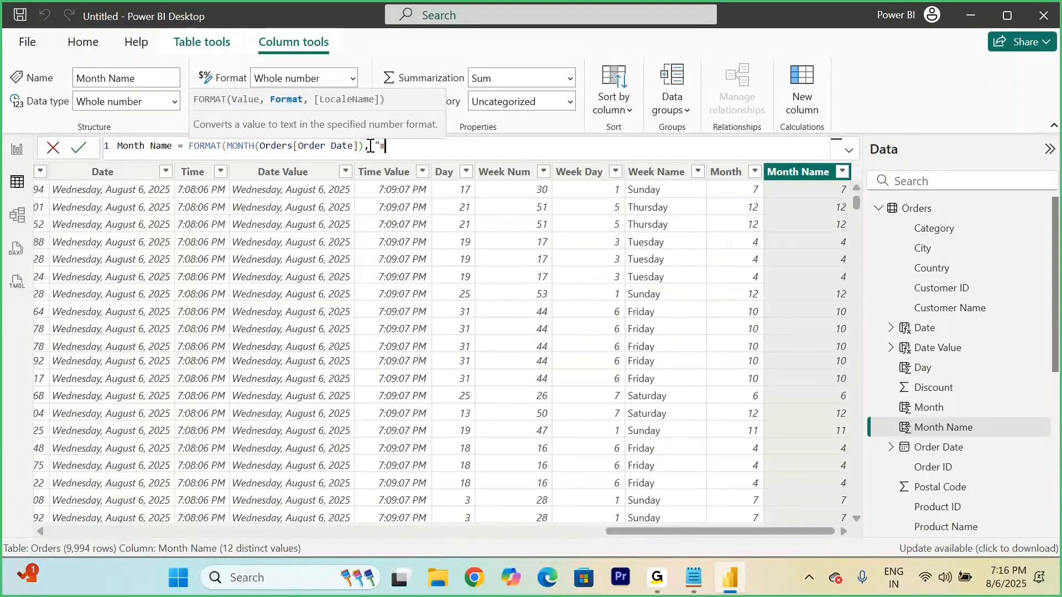
type("mm\")")
key("Return")
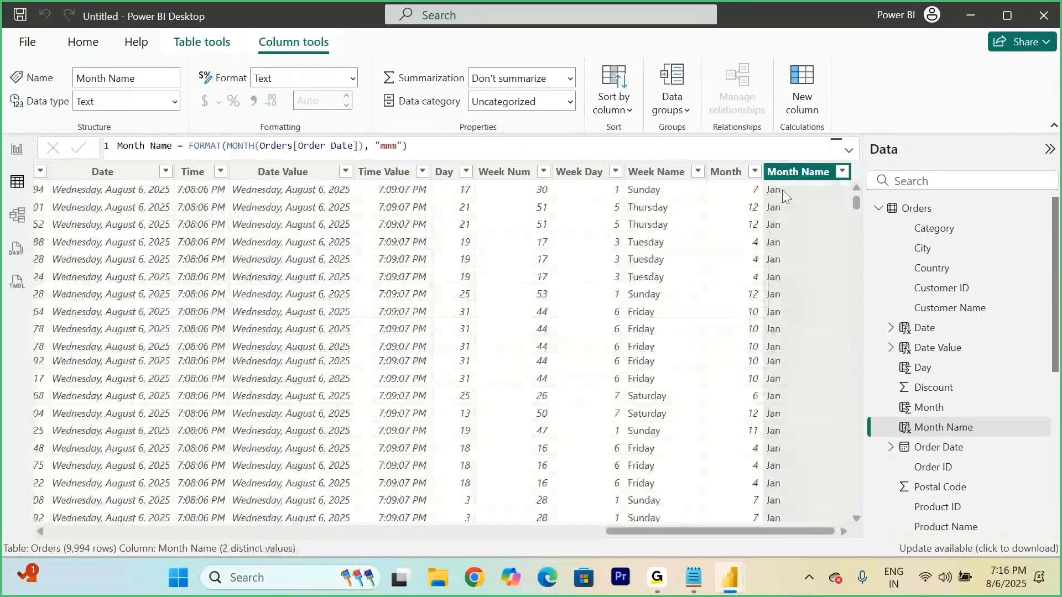
Step: Examine the filter values of the Month Name and Month columns and check them against the Order Date column
left_click(842, 172)
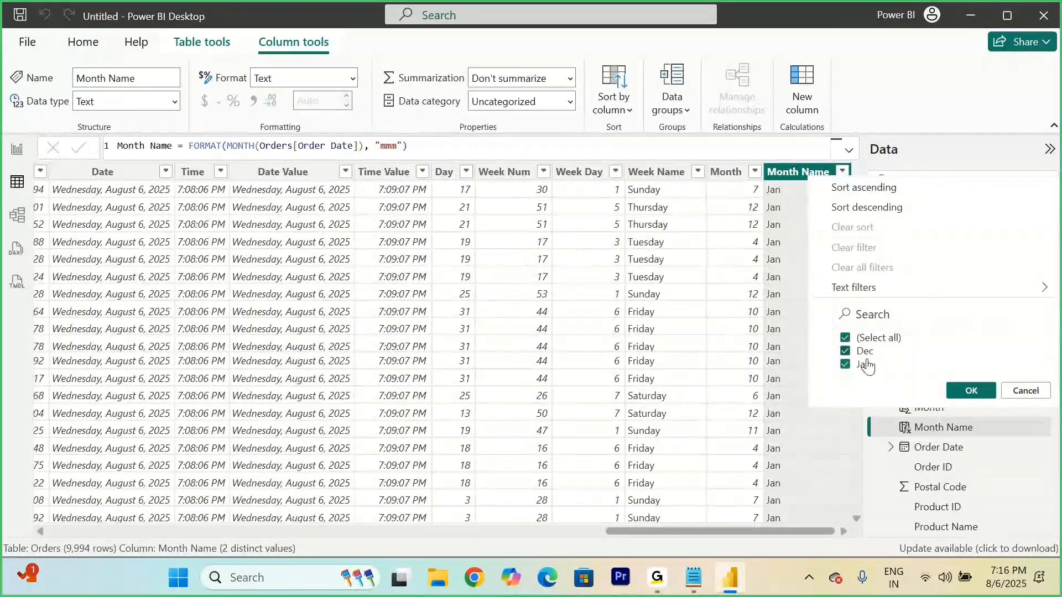
left_click(1025, 391)
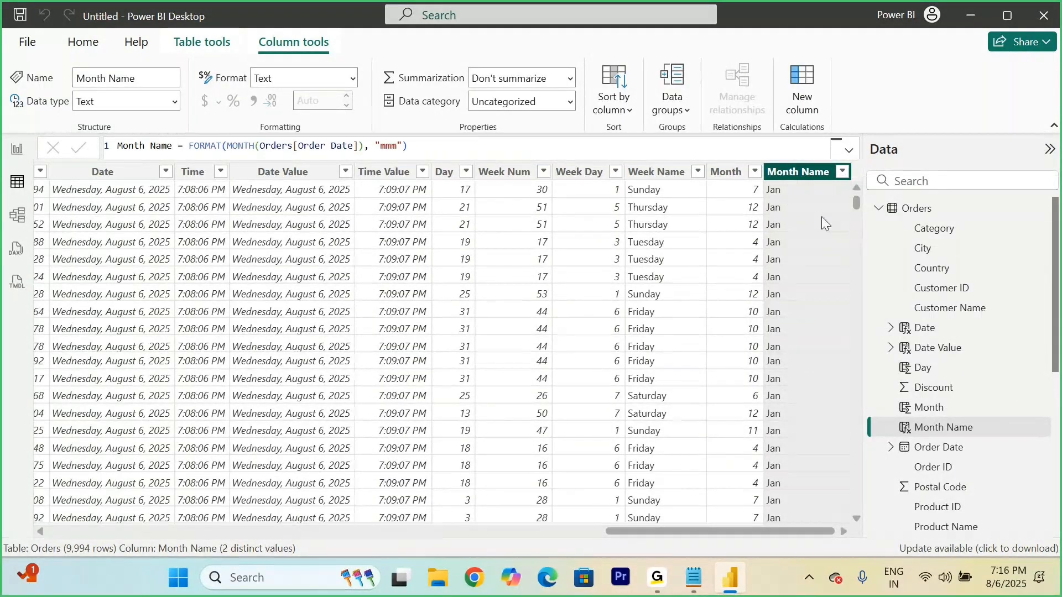
left_click(753, 173)
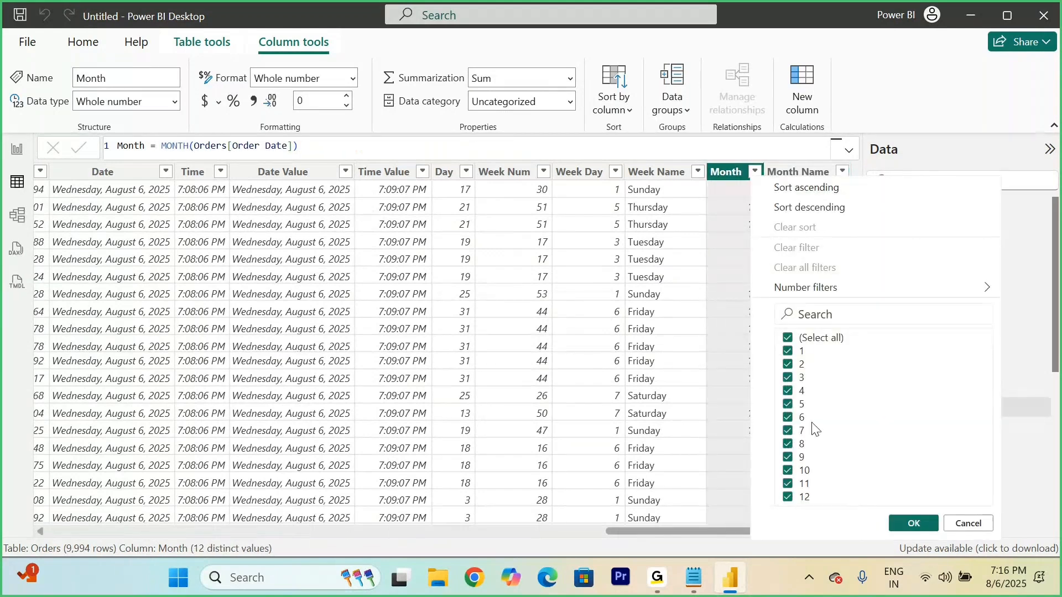
left_click(561, 409)
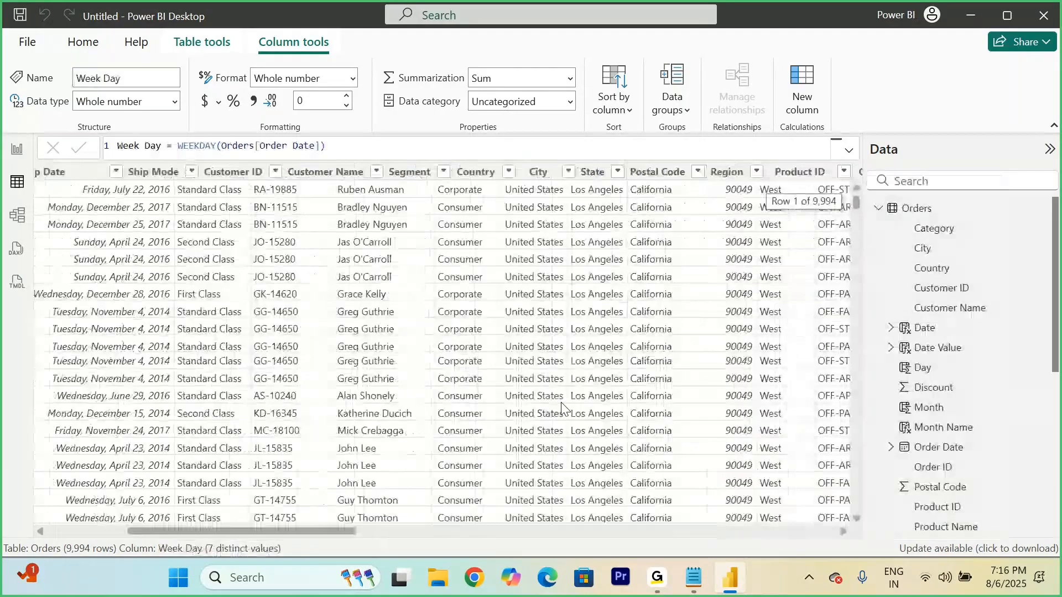
scroll(561, 409, "left", 3)
scroll(561, 409, "left", 3)
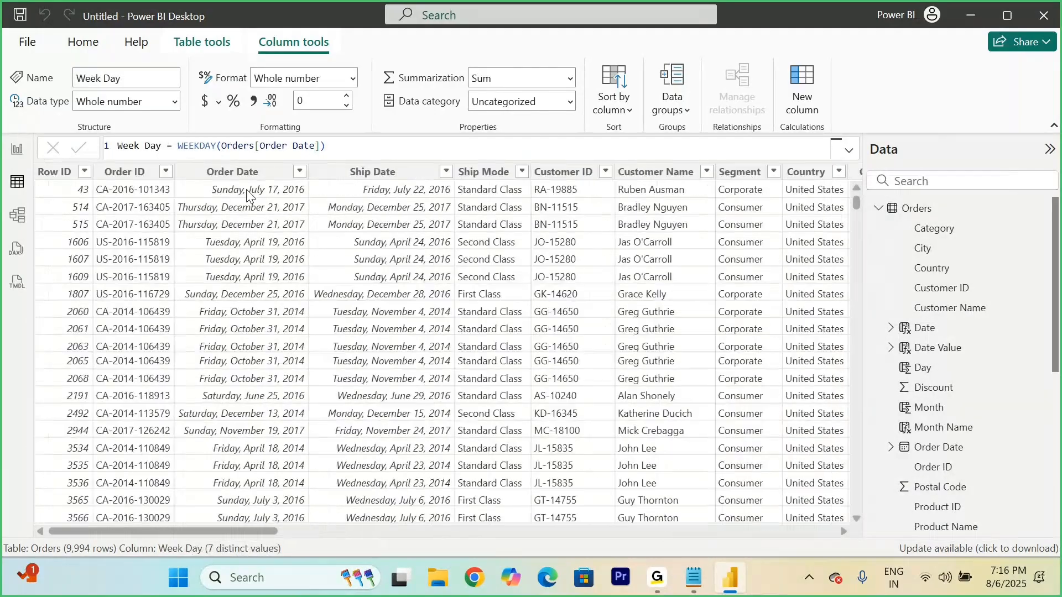
scroll(259, 306, "down", 3)
scroll(271, 370, "down", 2)
scroll(274, 371, "down", 3)
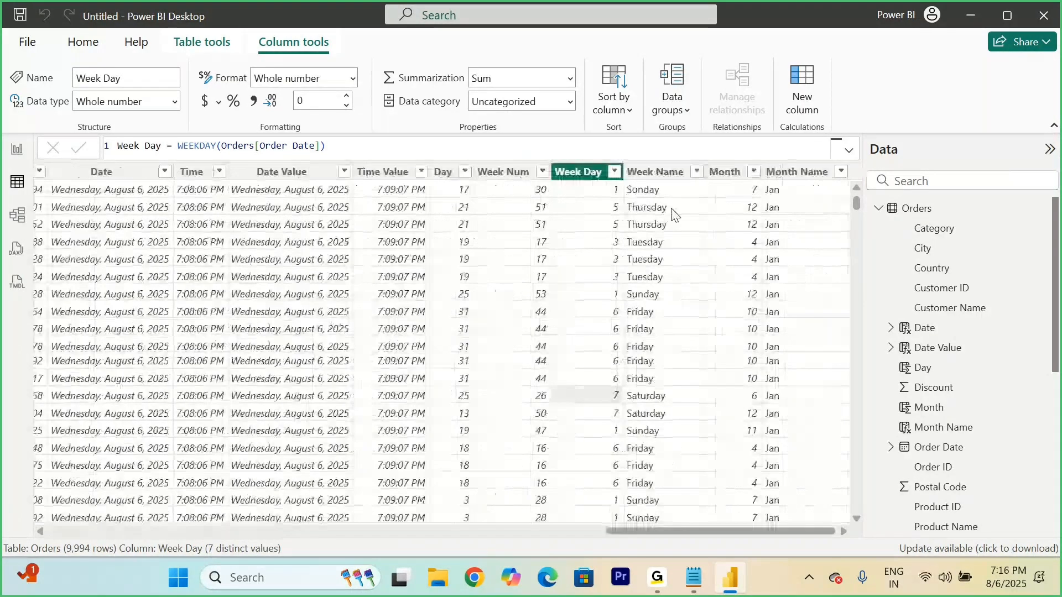
Step: Remove the MONTH function from the Month Name formula so it reads FORMAT((Orders[Order Date]), "mmm") and commit it
left_click(800, 172)
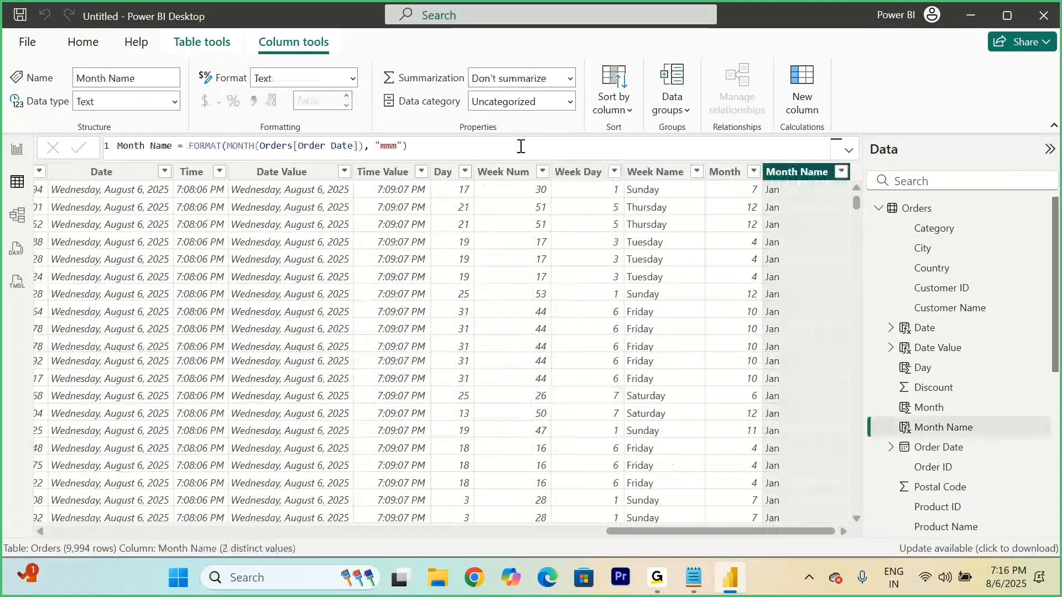
double_click(258, 146)
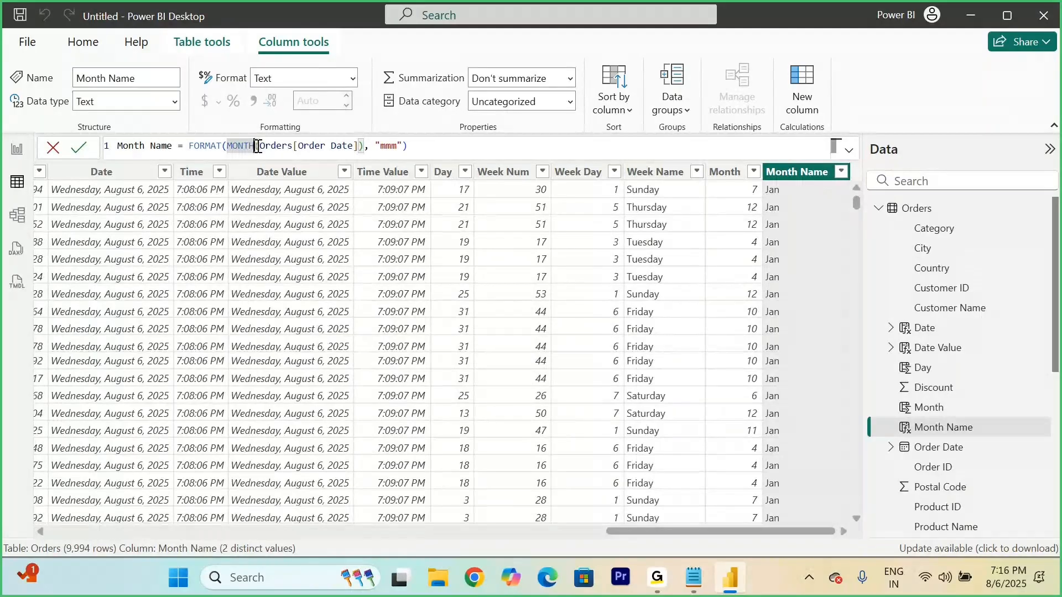
key("BackSpace")
key("BackSpace")
key("BackSpace")
key("BackSpace")
key("BackSpace")
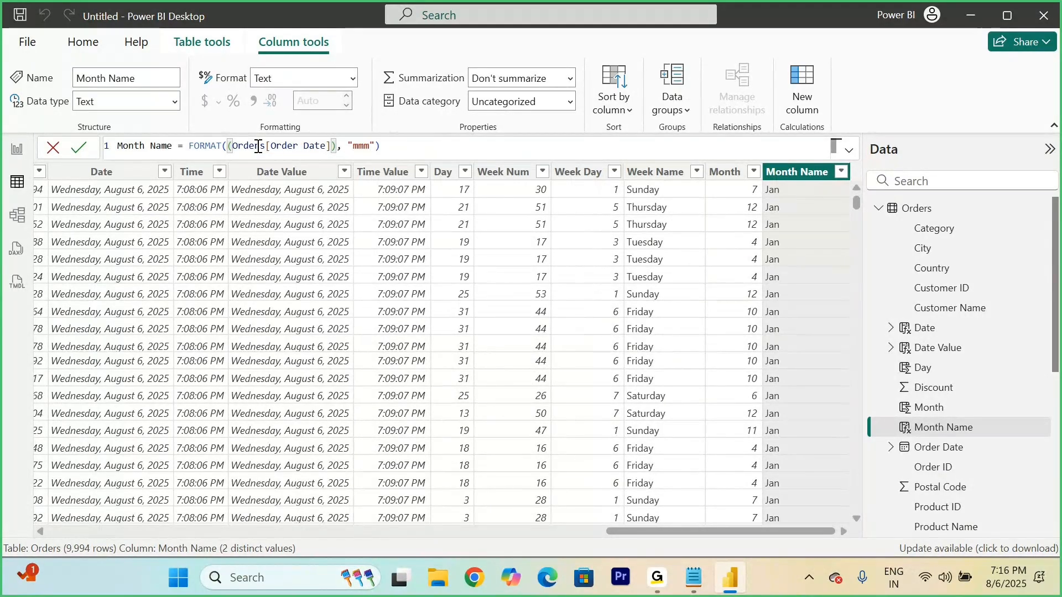
left_click(79, 149)
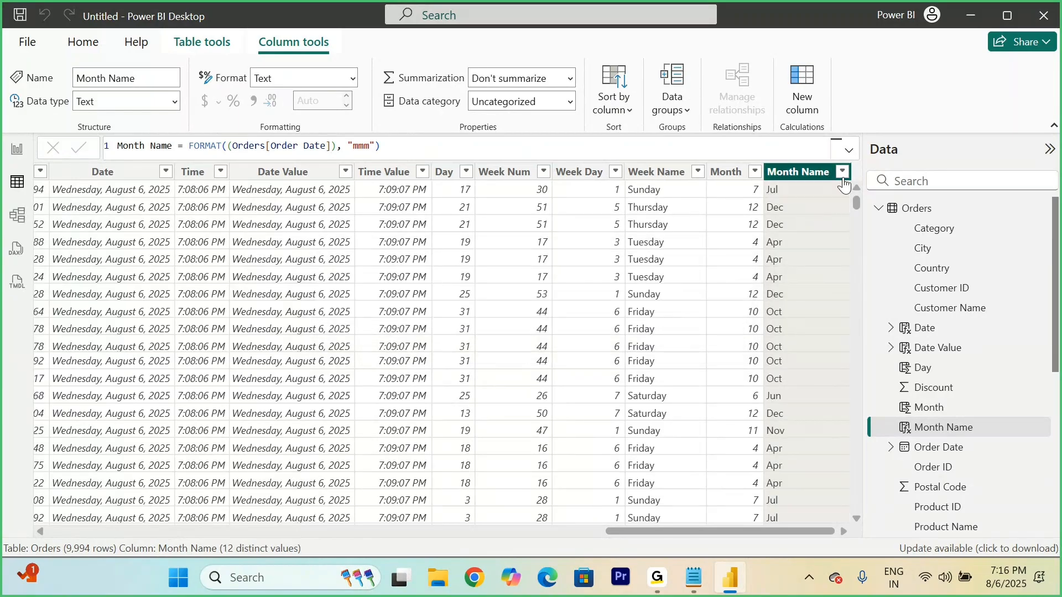
Step: Check the Month Name filter values, and change the format string in its formula to "mmmm" for full month names
left_click(842, 174)
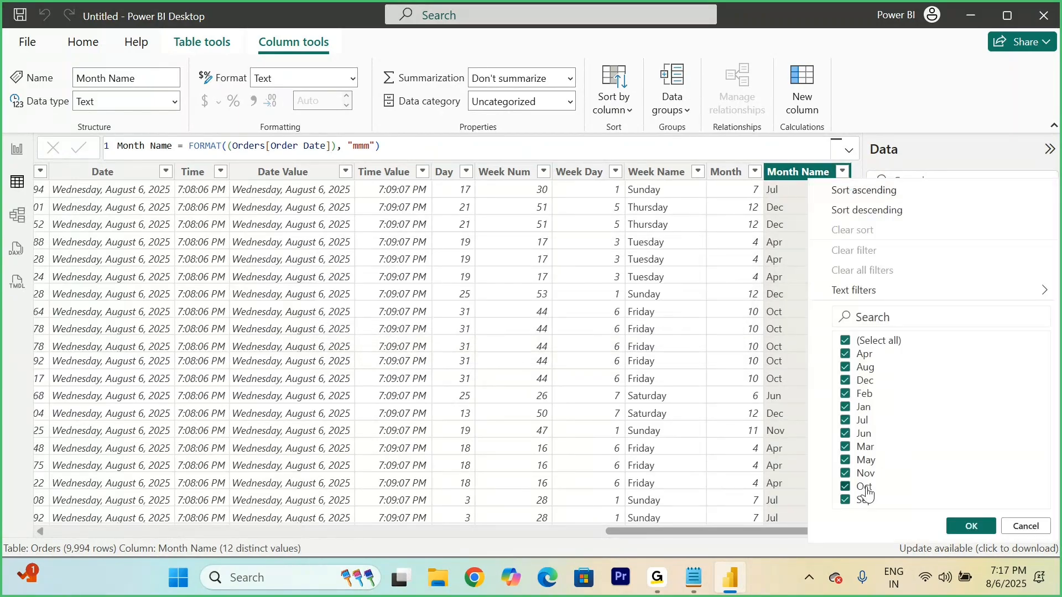
left_click(370, 147)
left_click(368, 147)
double_click(367, 145)
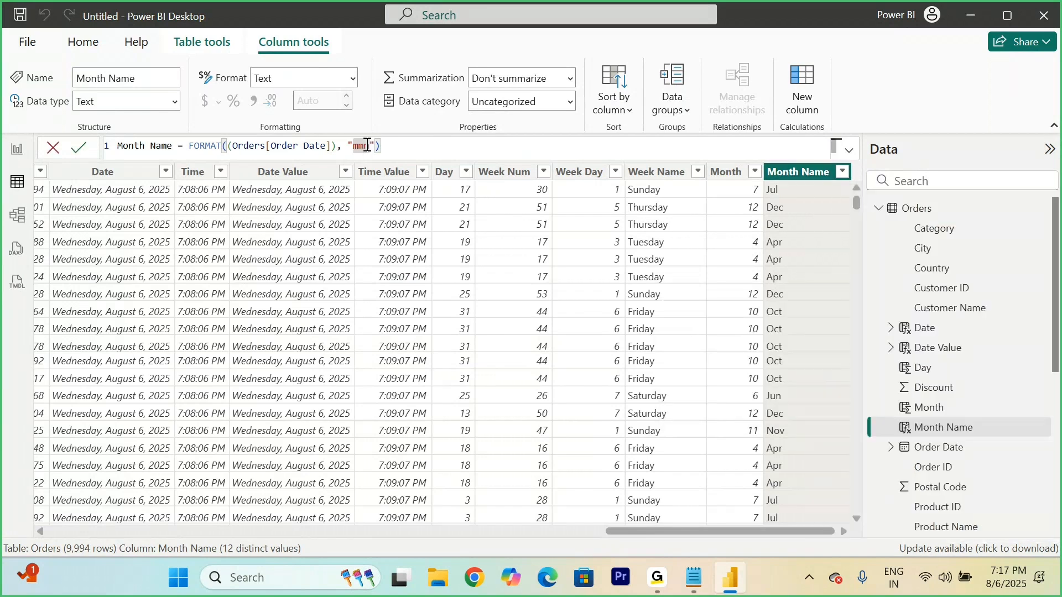
type("mmmm")
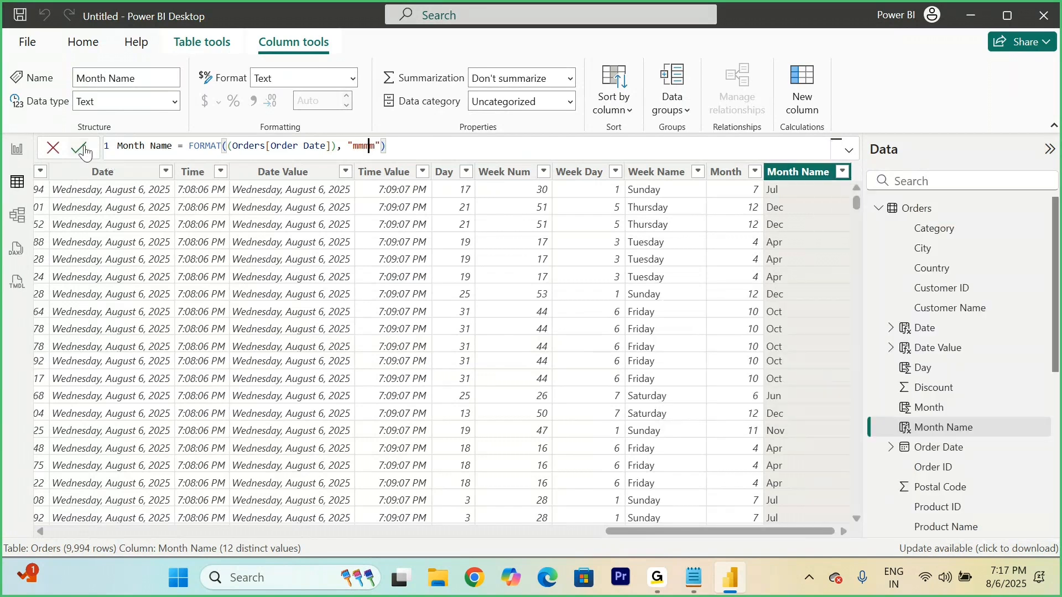
left_click(81, 148)
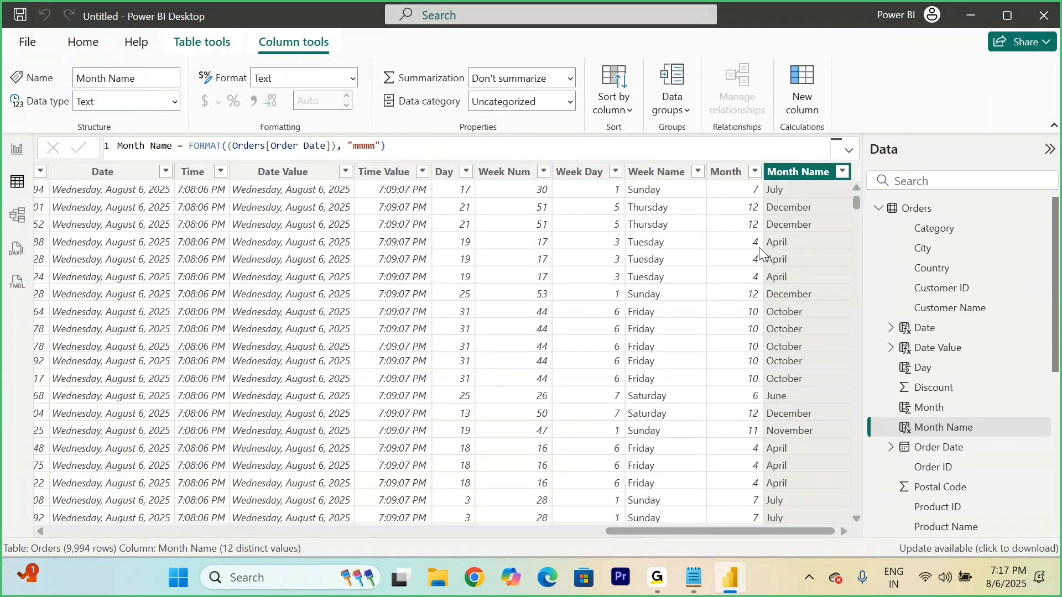
Step: Review the full month names in the Month Name filter list and compare the Month and Month Name columns across rows
left_click(843, 172)
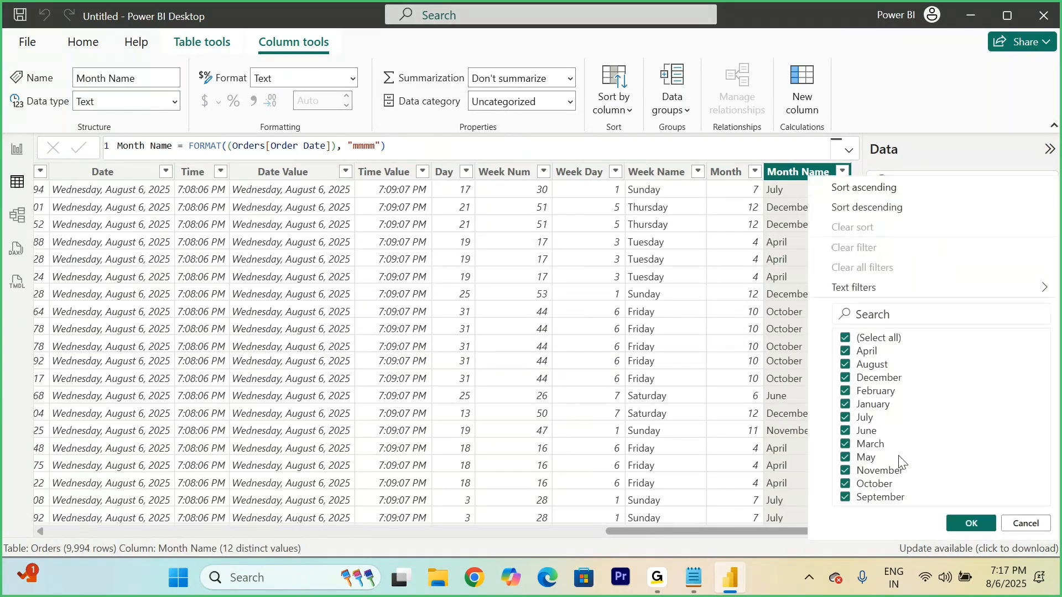
left_click(1024, 524)
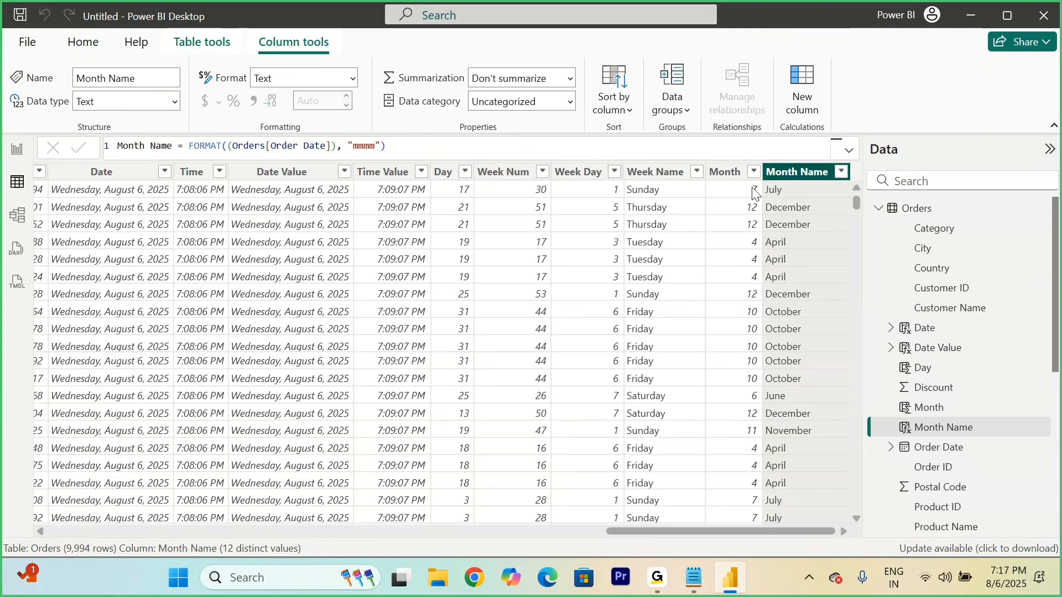
scroll(757, 269, "down", 4)
scroll(759, 271, "left", 3)
scroll(758, 270, "right", 2)
scroll(762, 332, "down", 4)
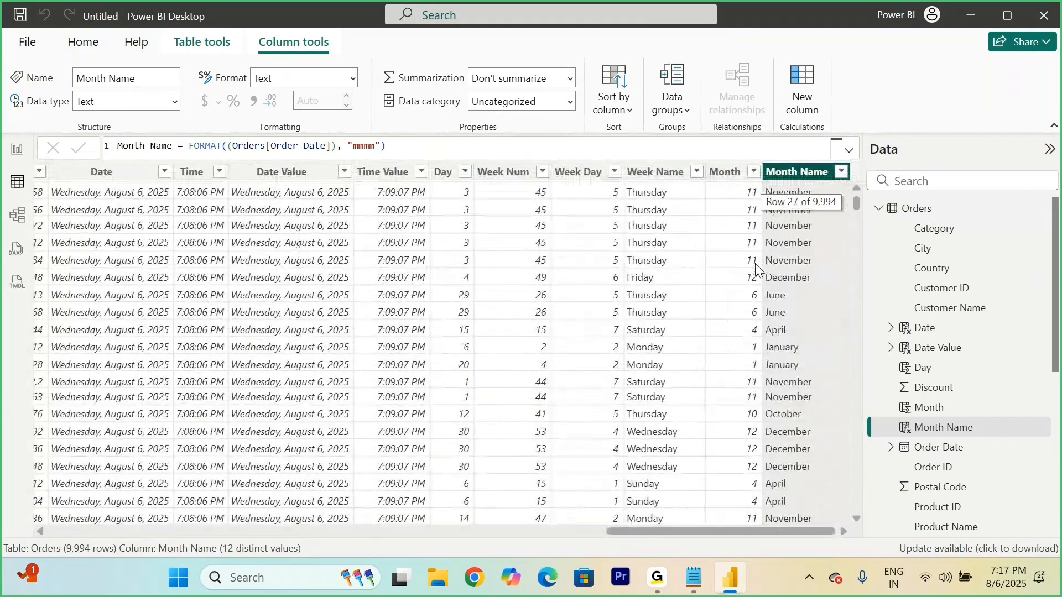
left_click(752, 354)
scroll(754, 365, "down", 3)
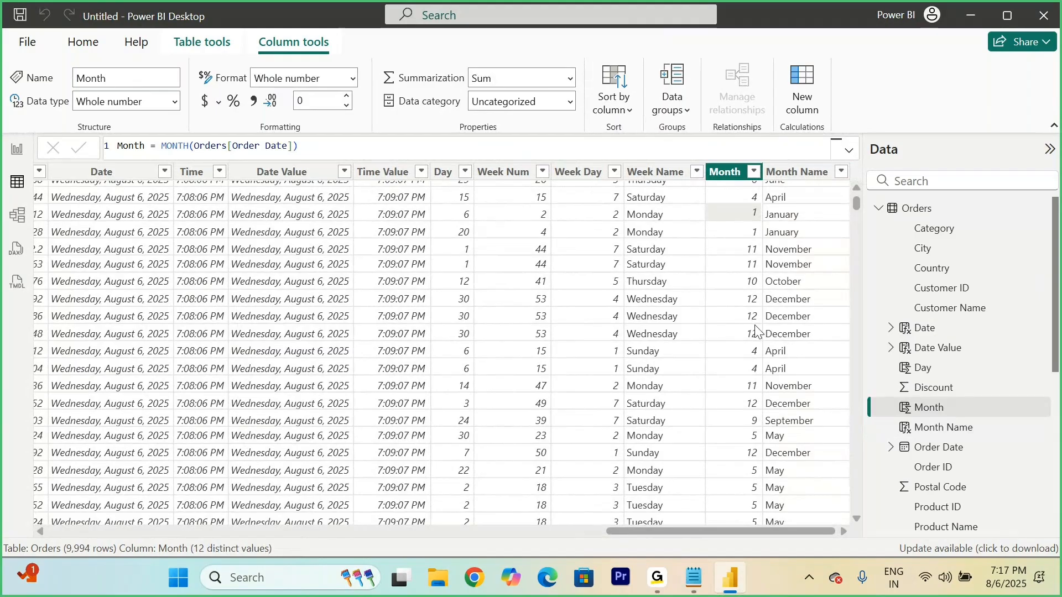
scroll(755, 326, "up", 10)
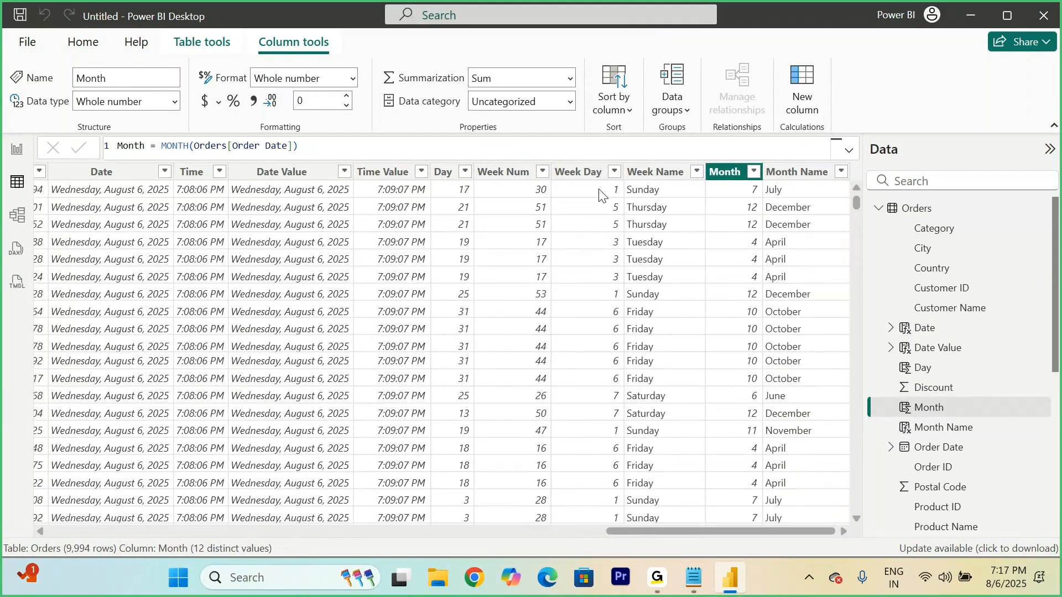
Step: Compare the Week Day and Week Name columns across rows and open the Week Name filter values
left_click(602, 196)
left_click(656, 195)
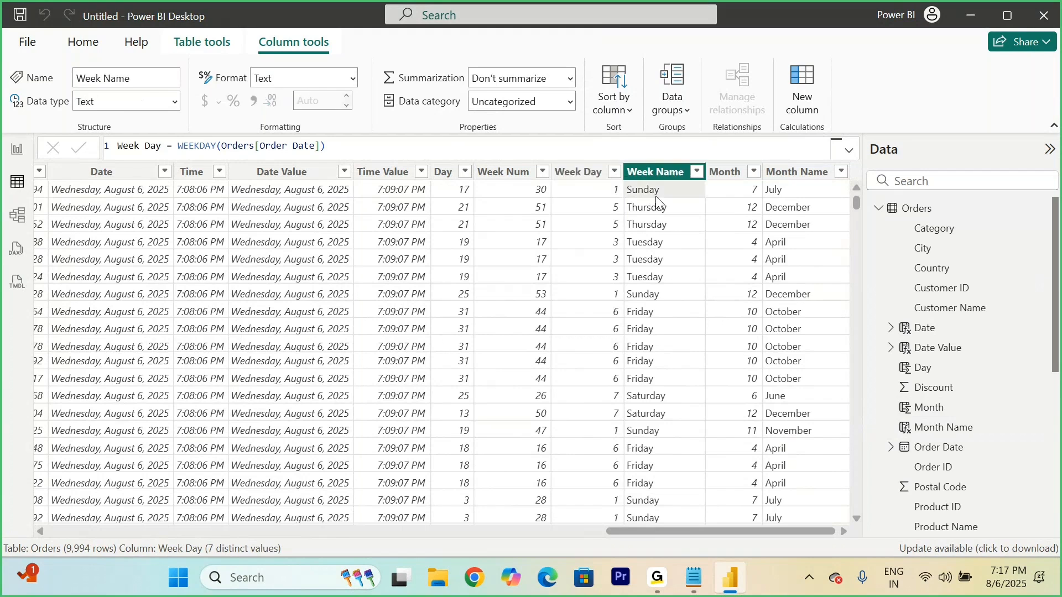
scroll(636, 324, "down", 2)
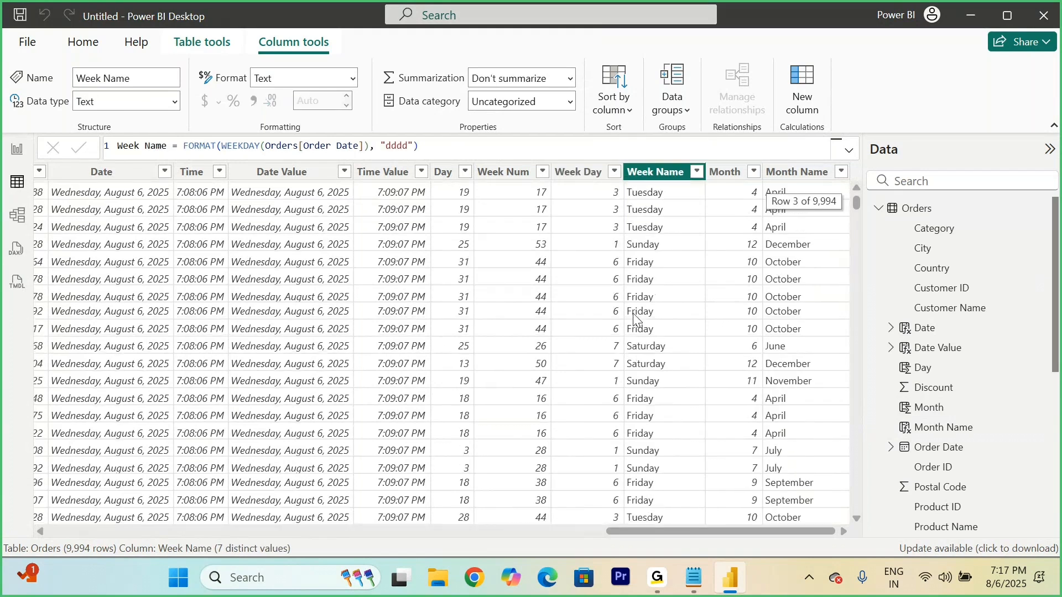
scroll(634, 320, "down", 1)
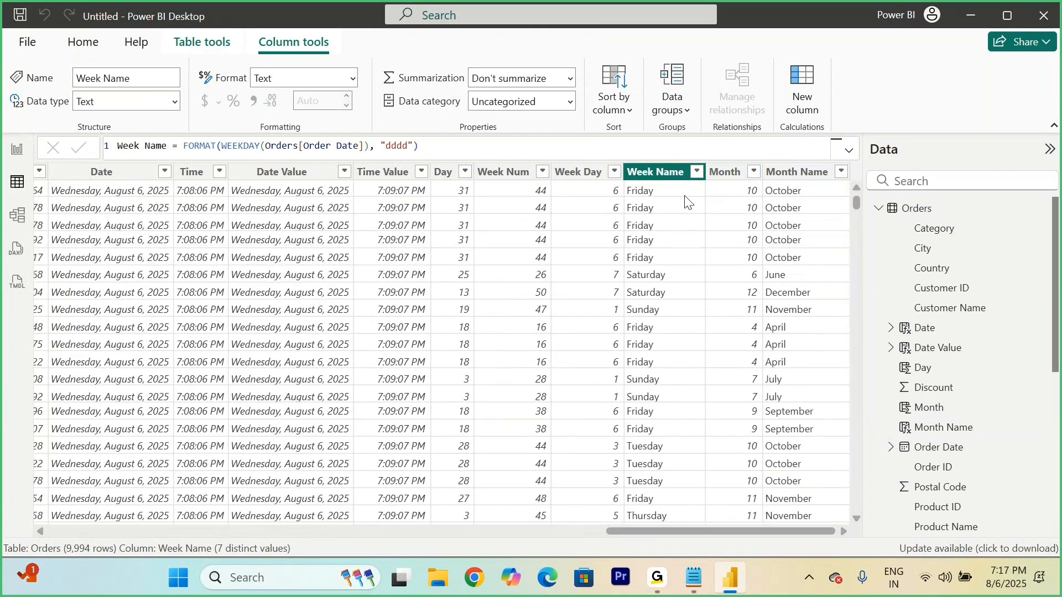
left_click(698, 173)
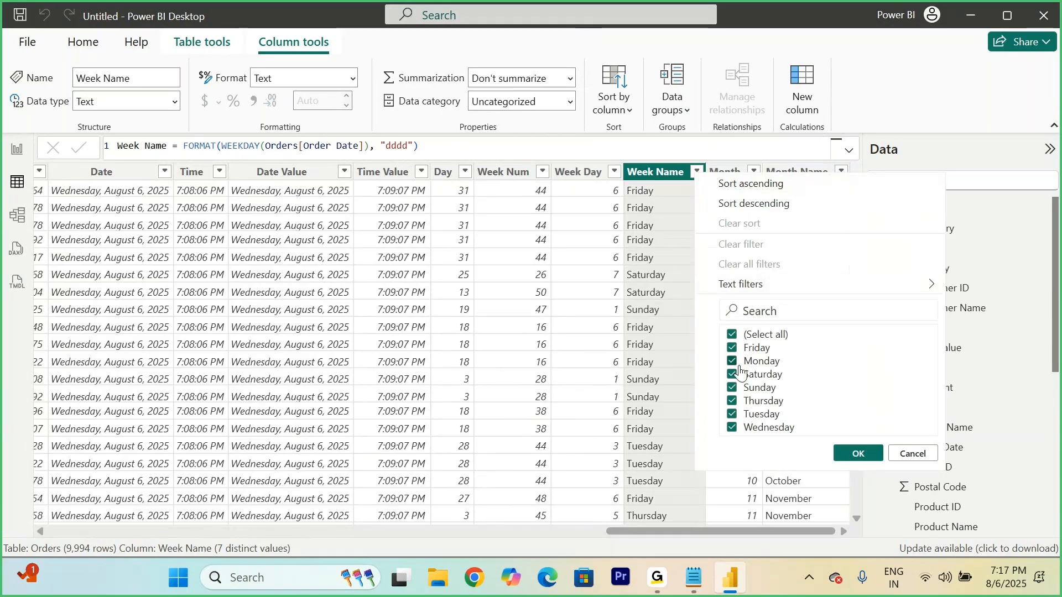
Step: Filter the Week Name column to show only Sunday rows and compare them with the Week Day numbers
left_click(732, 335)
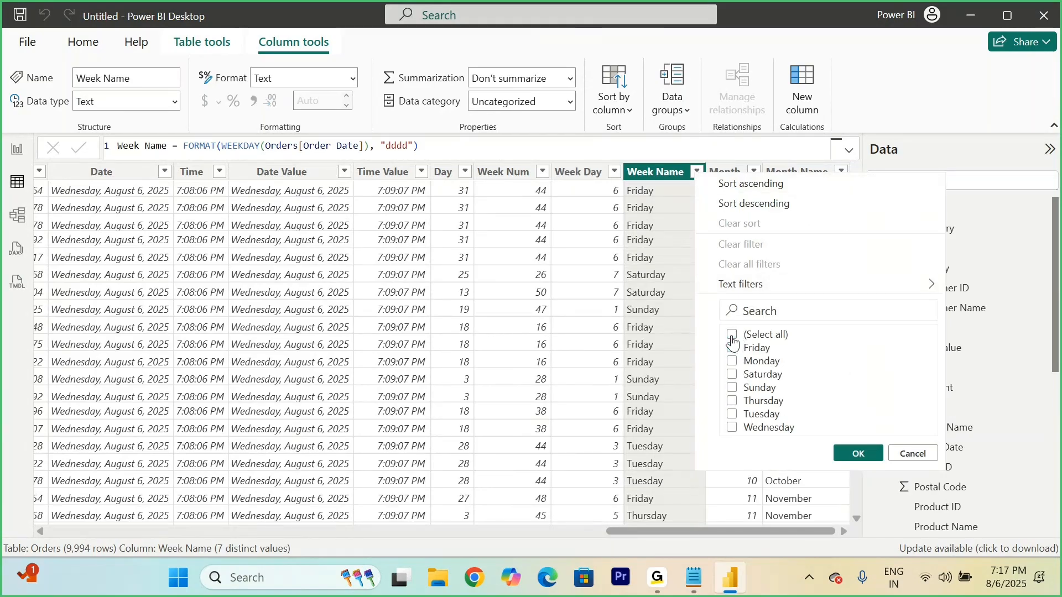
left_click(733, 388)
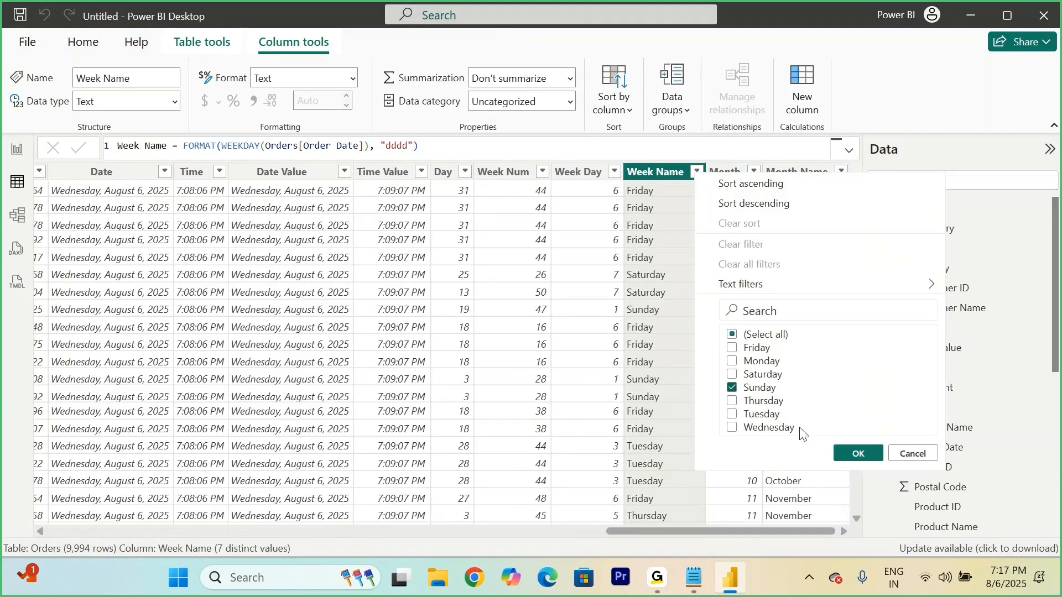
left_click(859, 453)
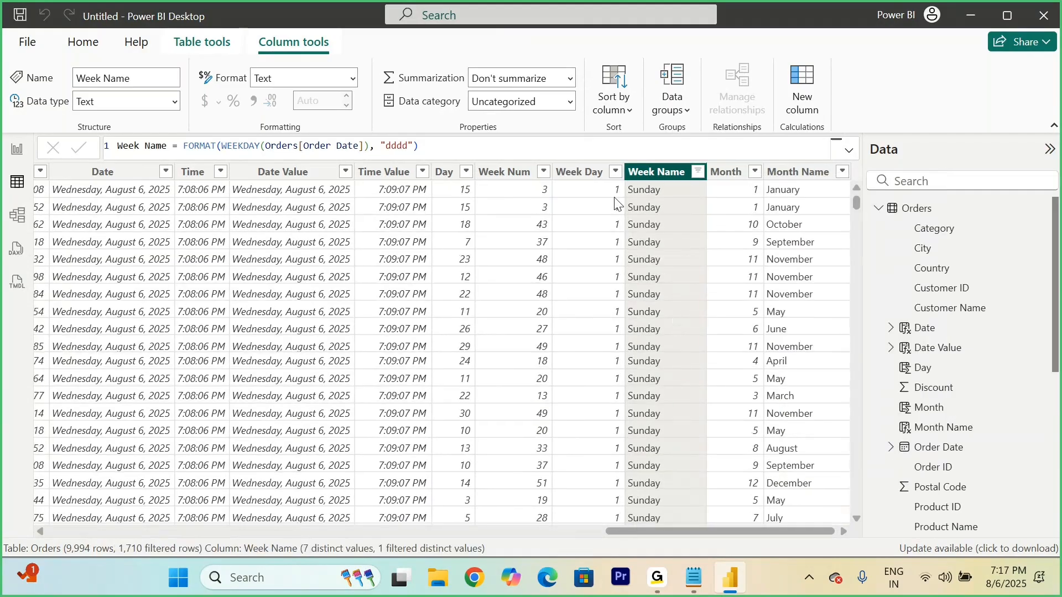
Step: Switch the Week Name filter from Sunday to Monday to check the matching Week Day numbers
left_click(698, 172)
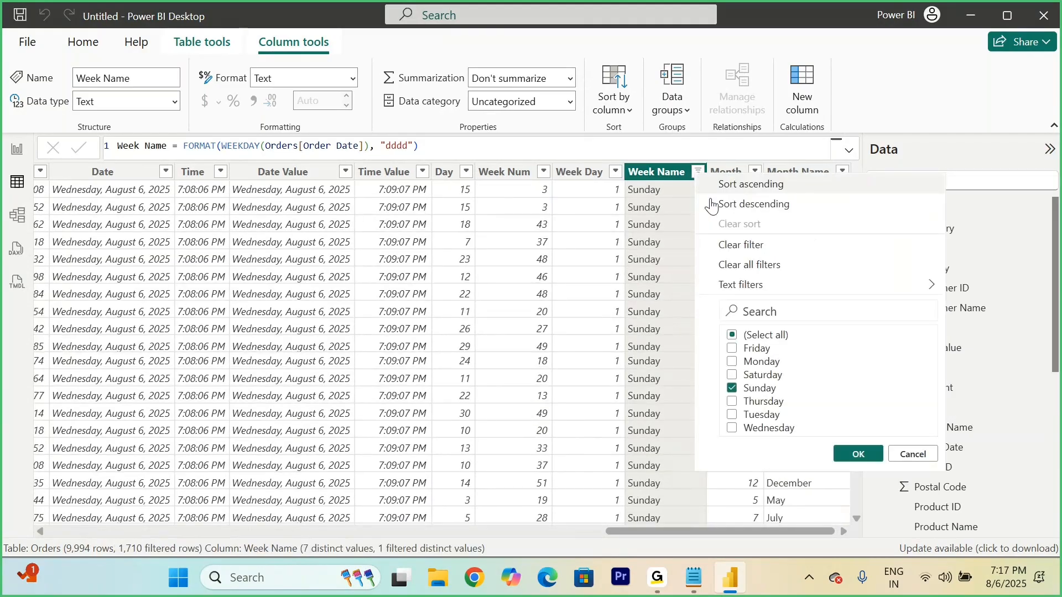
left_click(732, 390)
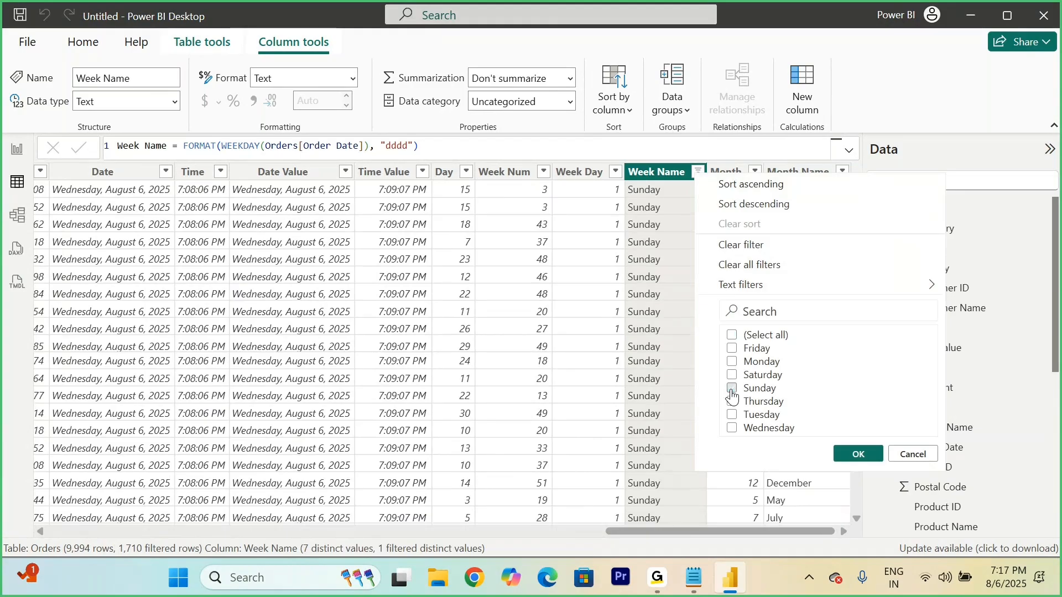
left_click(732, 362)
left_click(857, 454)
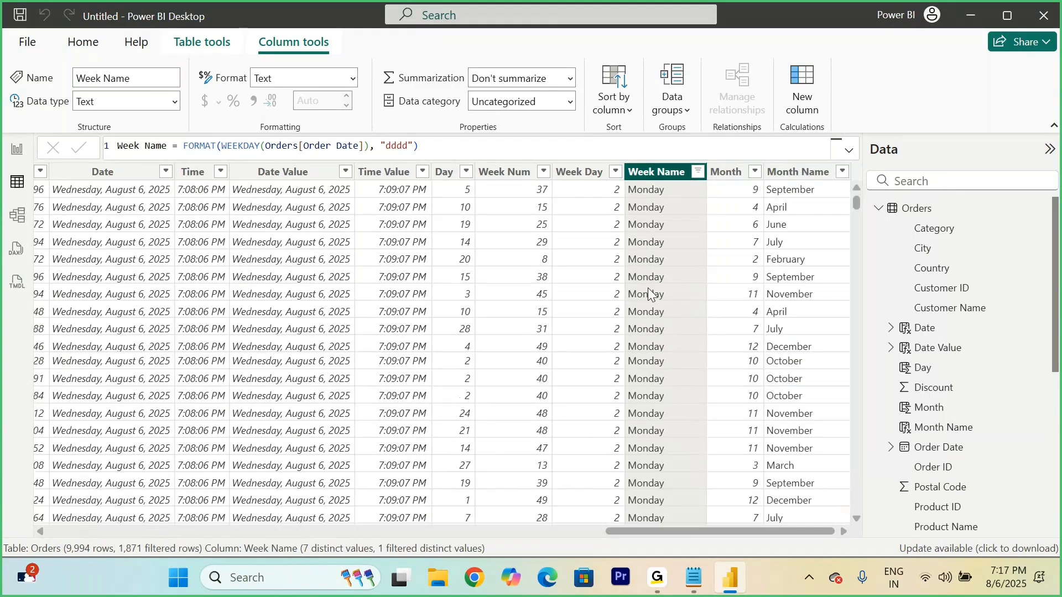
Step: Switch the Week Name filter from Monday to Saturday to check the matching Week Day numbers
left_click(698, 171)
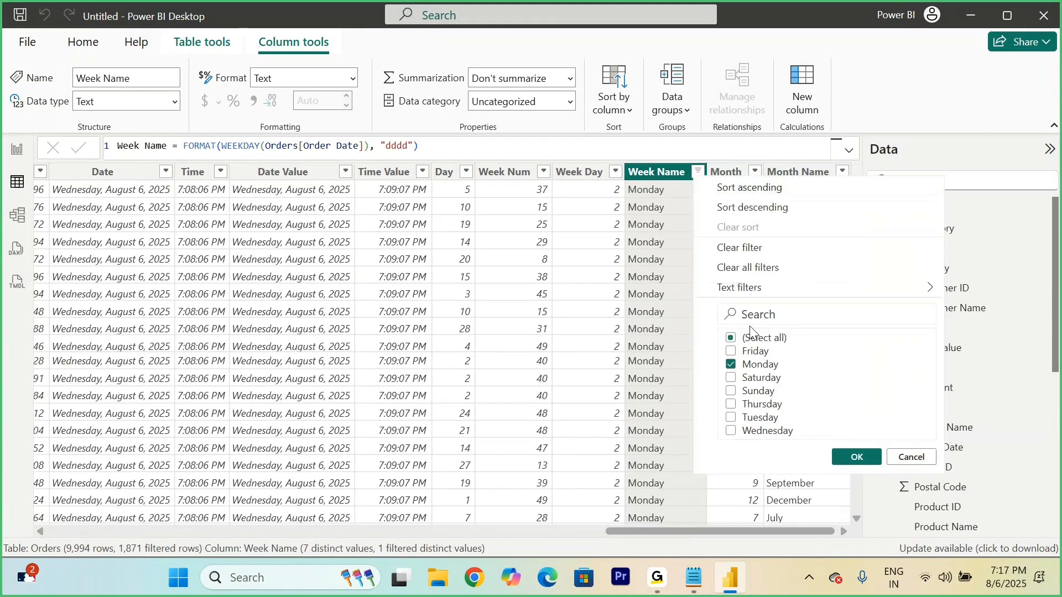
left_click(731, 365)
left_click(849, 456)
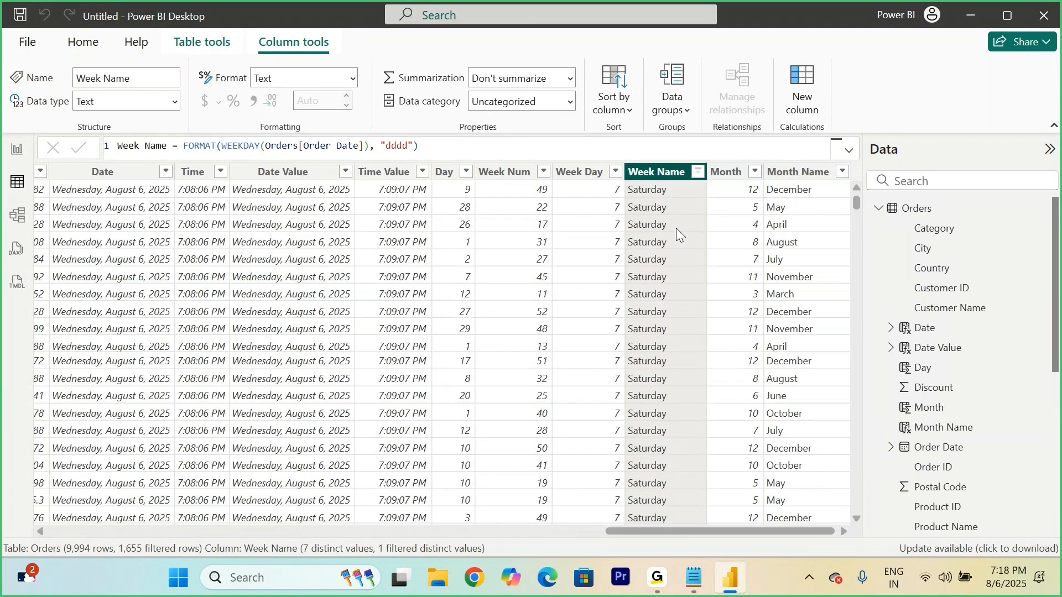
Step: Select all values again in the Week Name filter so that every weekday is included
left_click(698, 172)
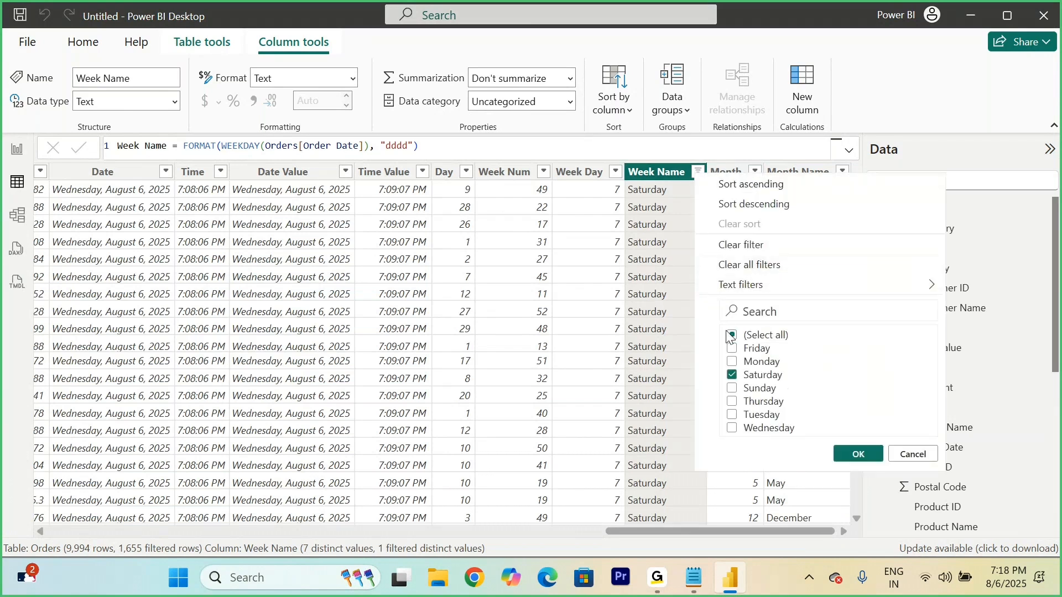
left_click(732, 339)
left_click(732, 335)
left_click(860, 453)
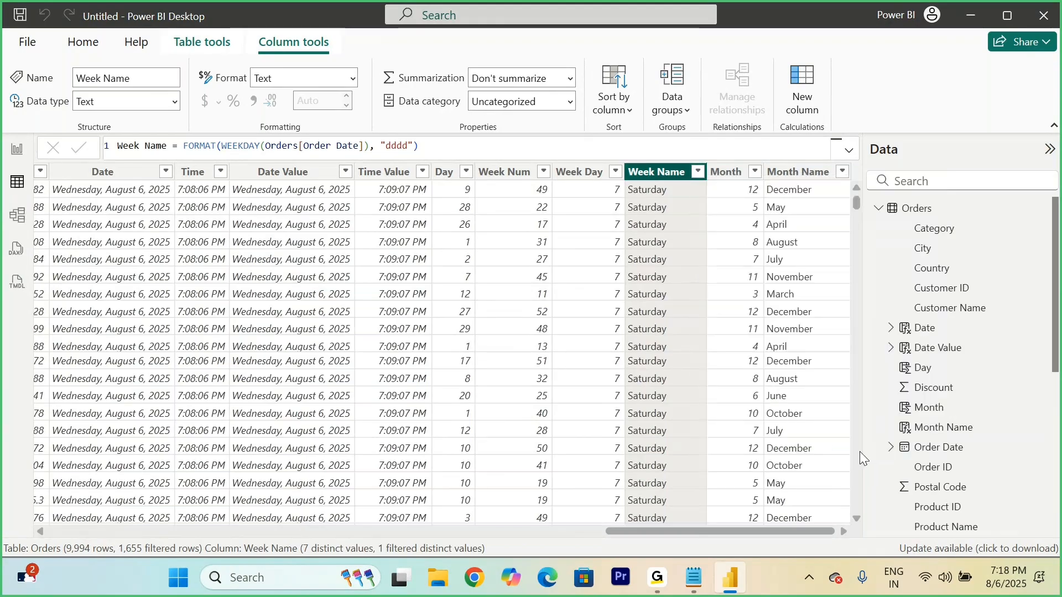
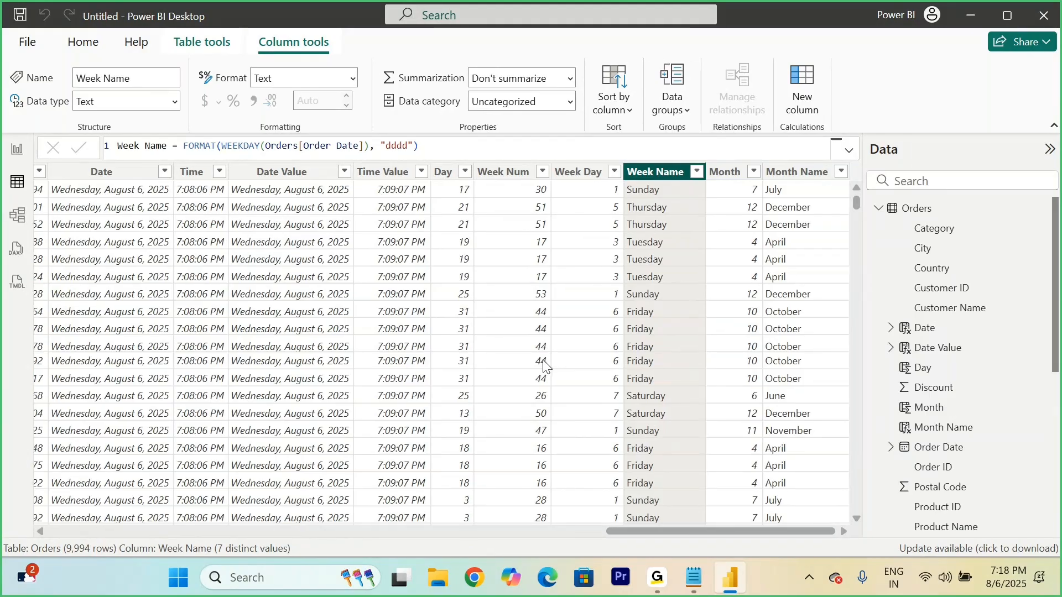
Step: Switch to the Notepad notes and review the weekend calculation examples down to the Weekend&Weekday formula
left_click(696, 588)
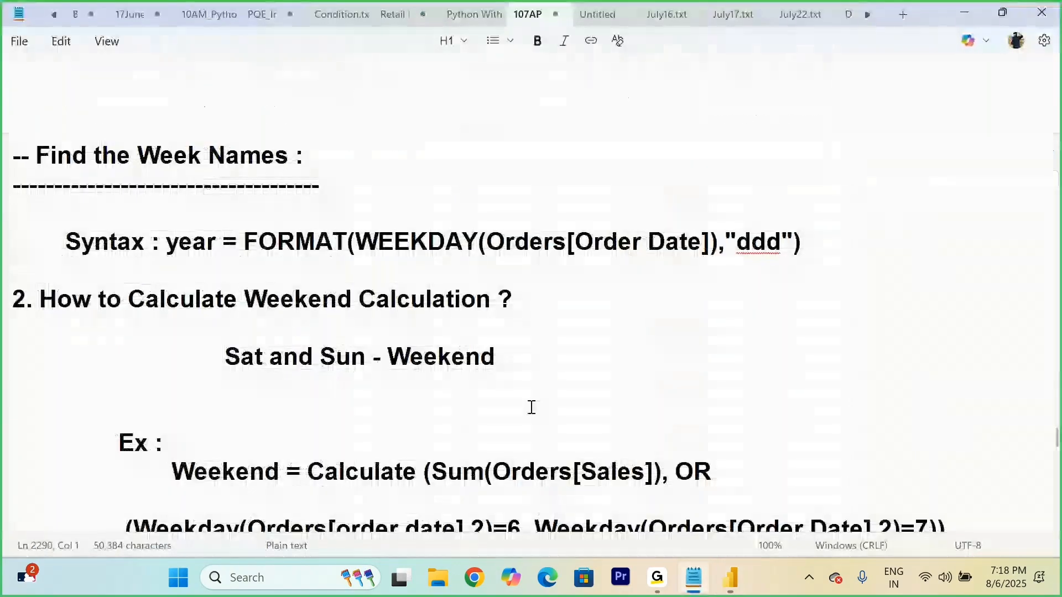
scroll(531, 408, "down", 4)
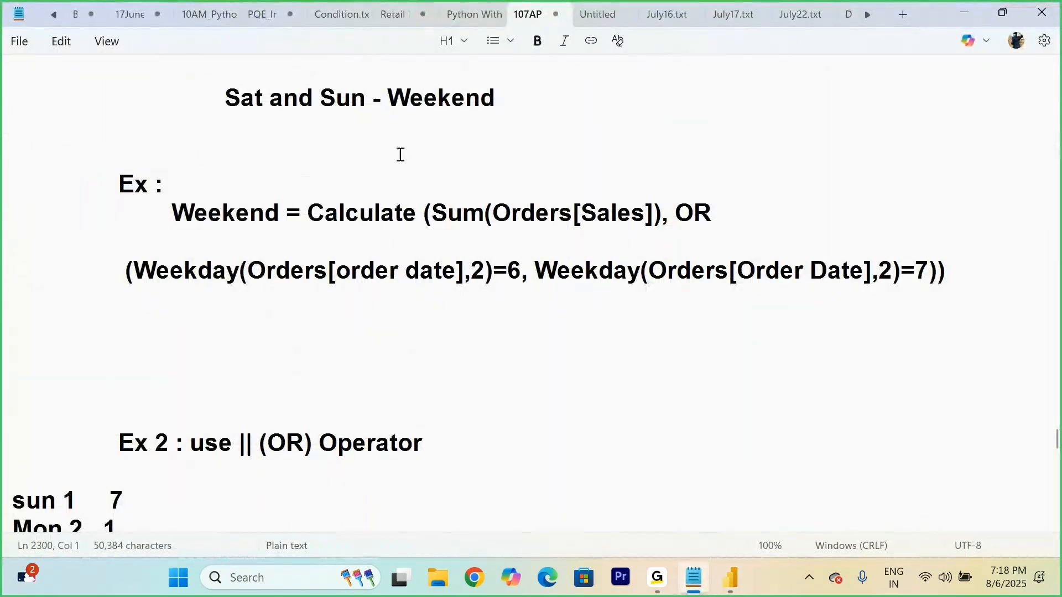
left_click(145, 204)
left_click_drag(146, 205, 590, 326)
scroll(591, 324, "down", 12)
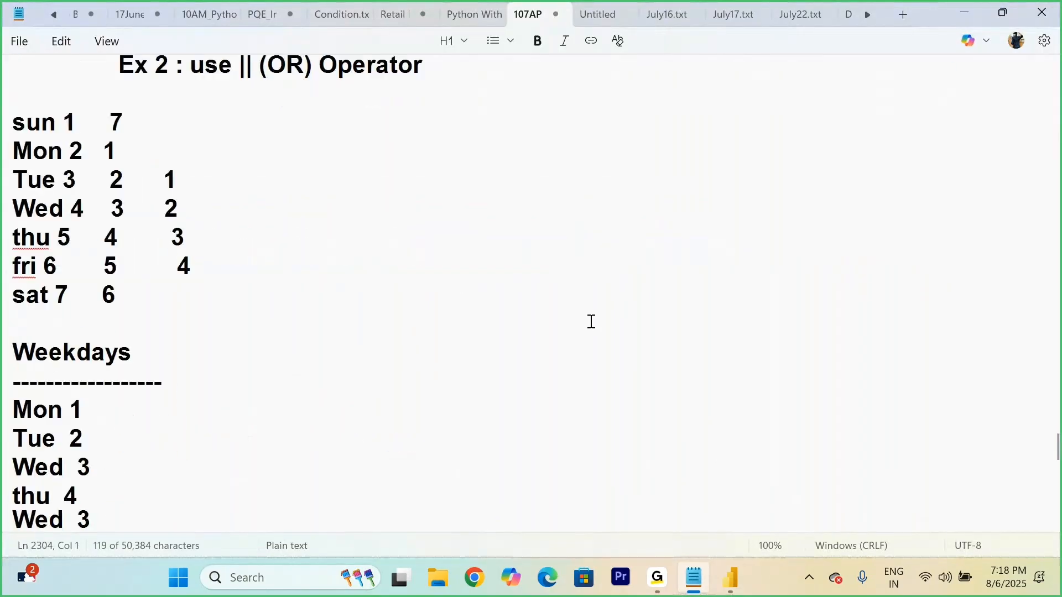
scroll(591, 323, "down", 10)
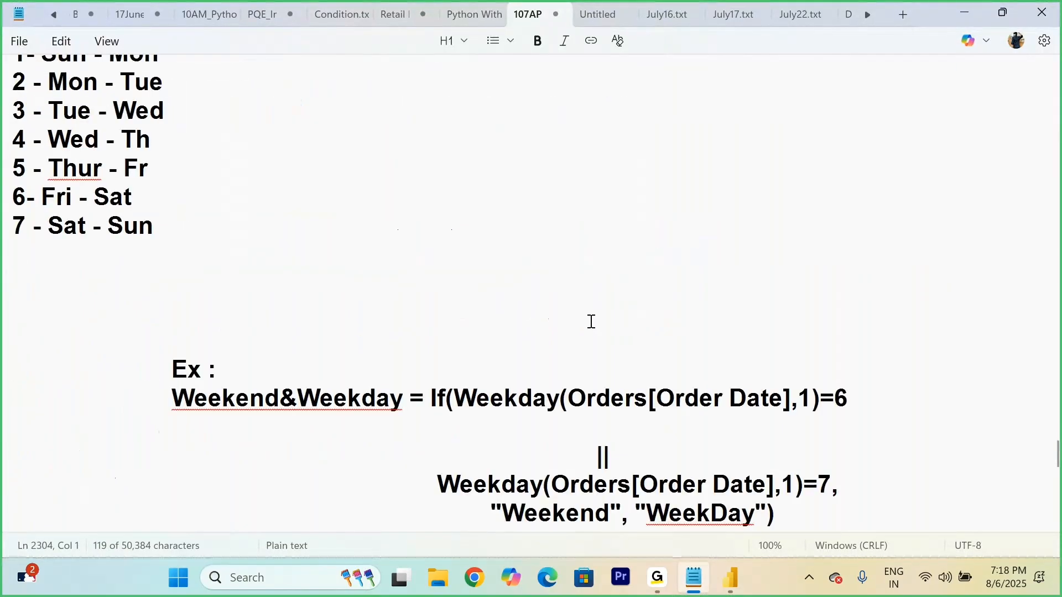
Step: Remove the blank line above the || operator in the Weekend&Weekday example formula
left_click(374, 276)
left_click(512, 216)
key("BackSpace")
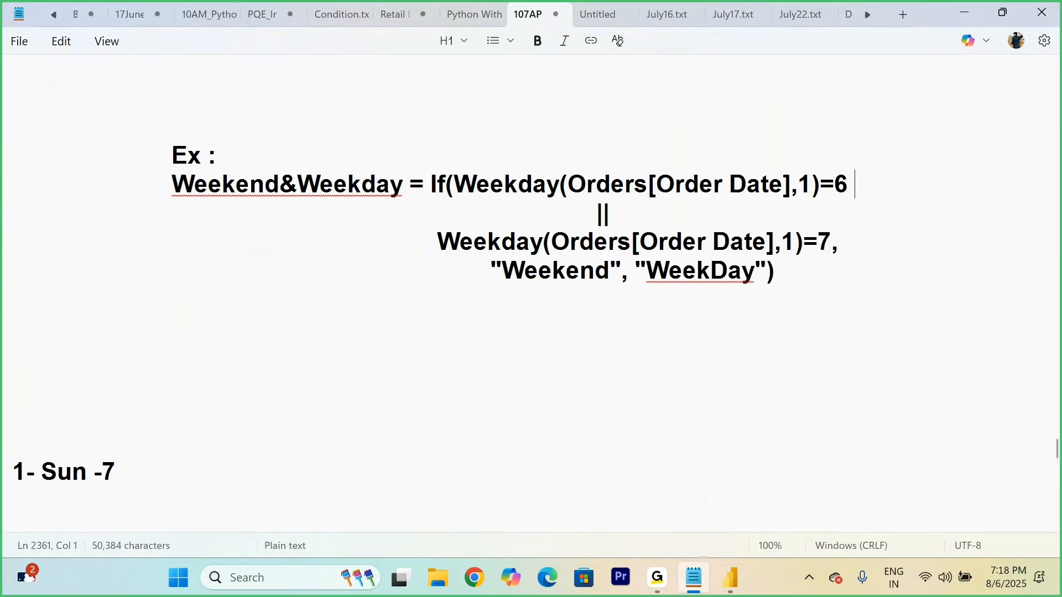
Step: Add an indented heading "Weekdays Sales and Weekend Sales" above the Weekend&Weekday example, with blank lines between them
left_click(248, 105)
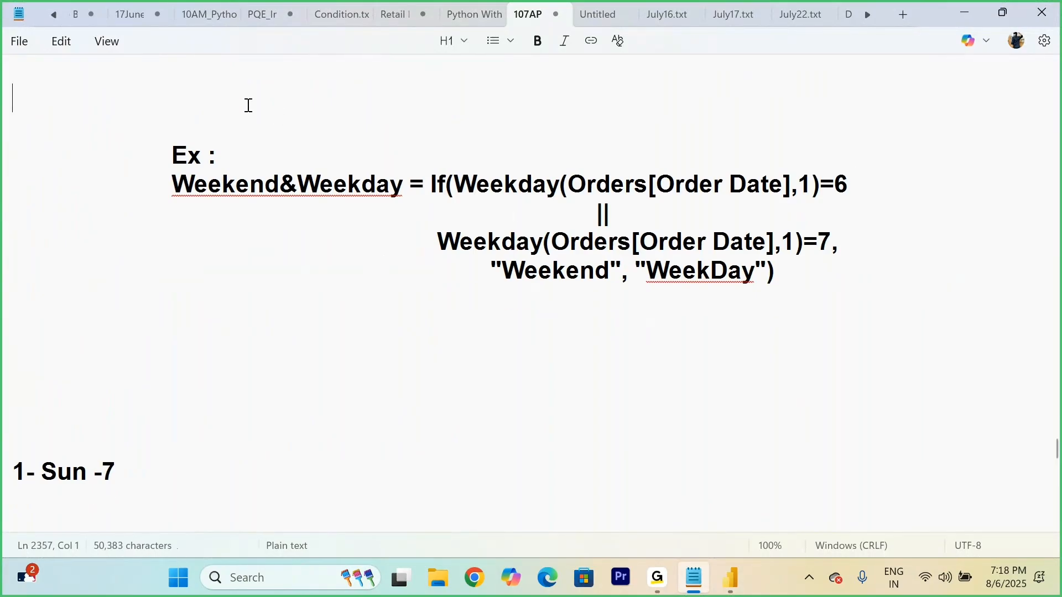
key("Return")
key("Return")
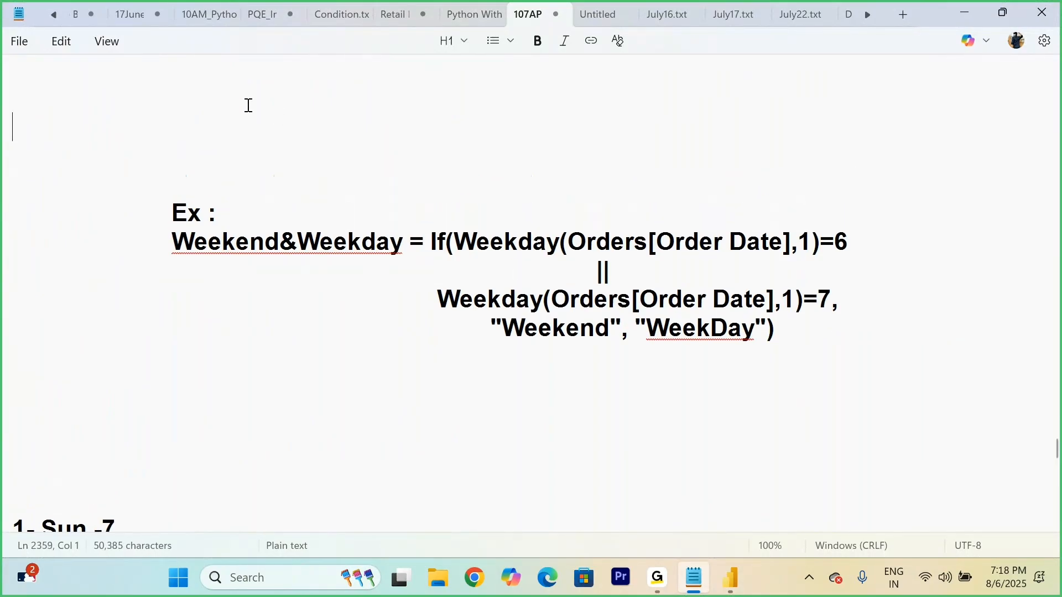
key("Tab")
type("Weekdays Sales and Weekend")
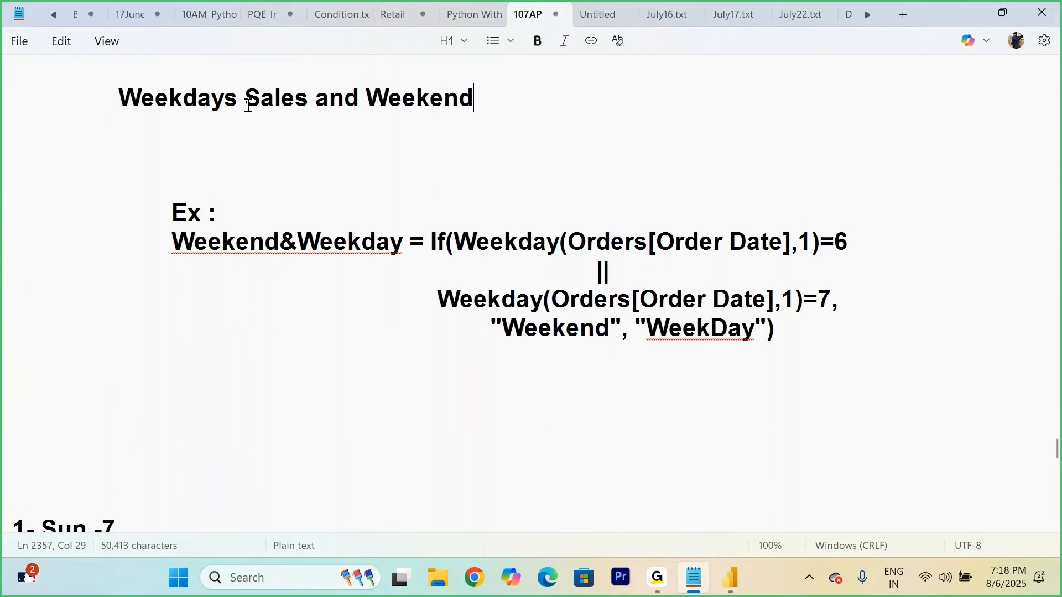
type(" Sales")
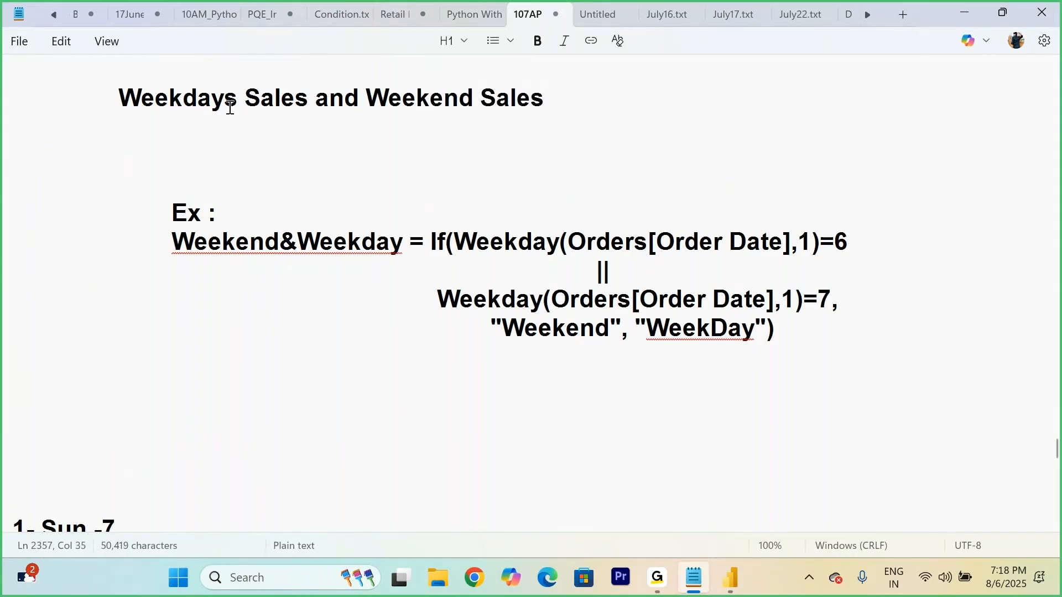
Step: Change "Weekdays" in the new heading to "Weekday(Mon to Fri)"
left_click(237, 100)
key("BackSpace")
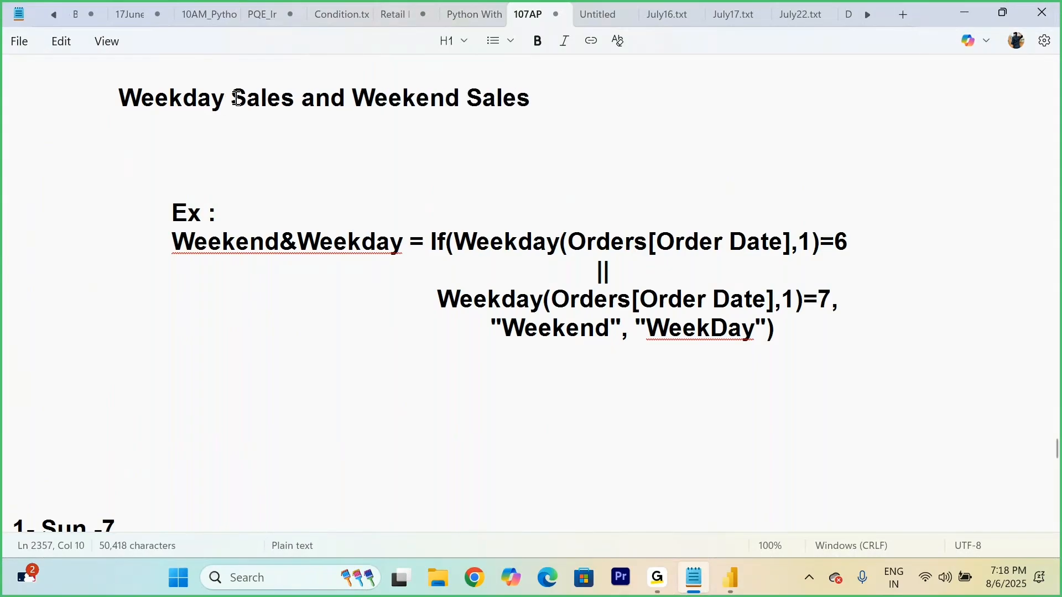
type("(Mon ")
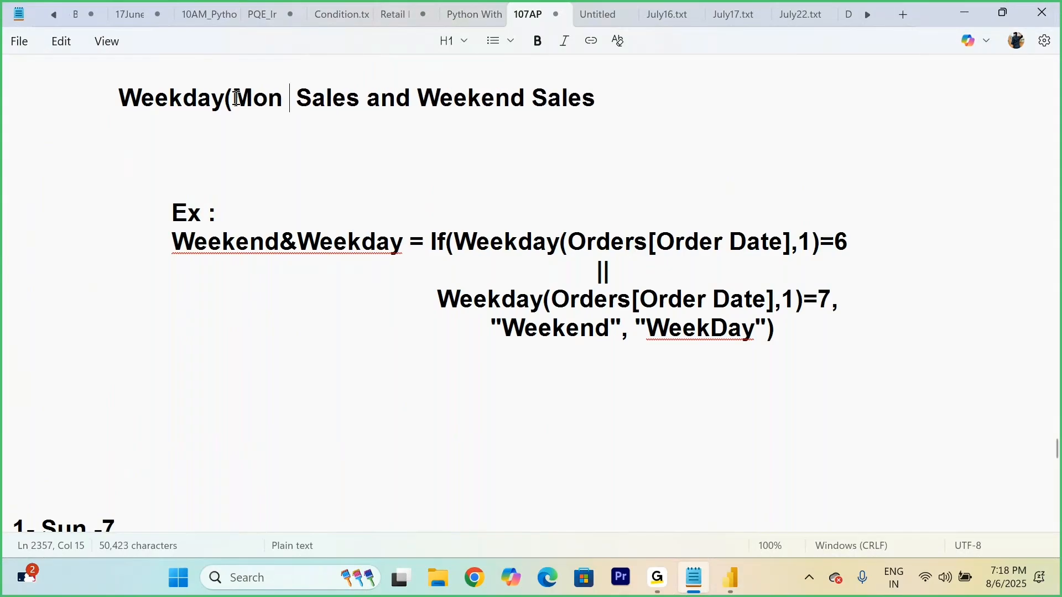
type("to ")
type("Fri")
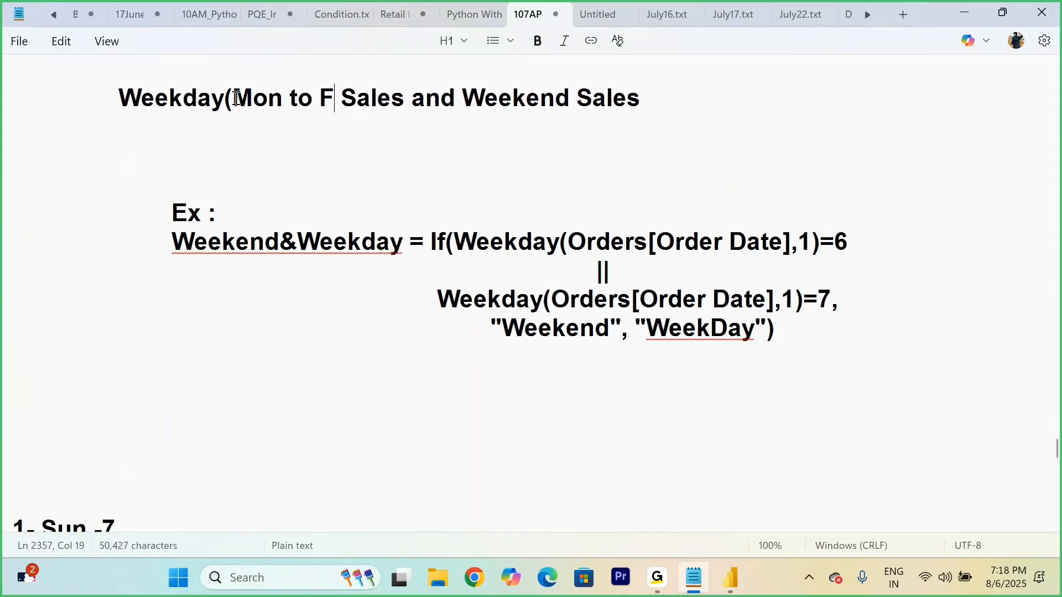
type(")")
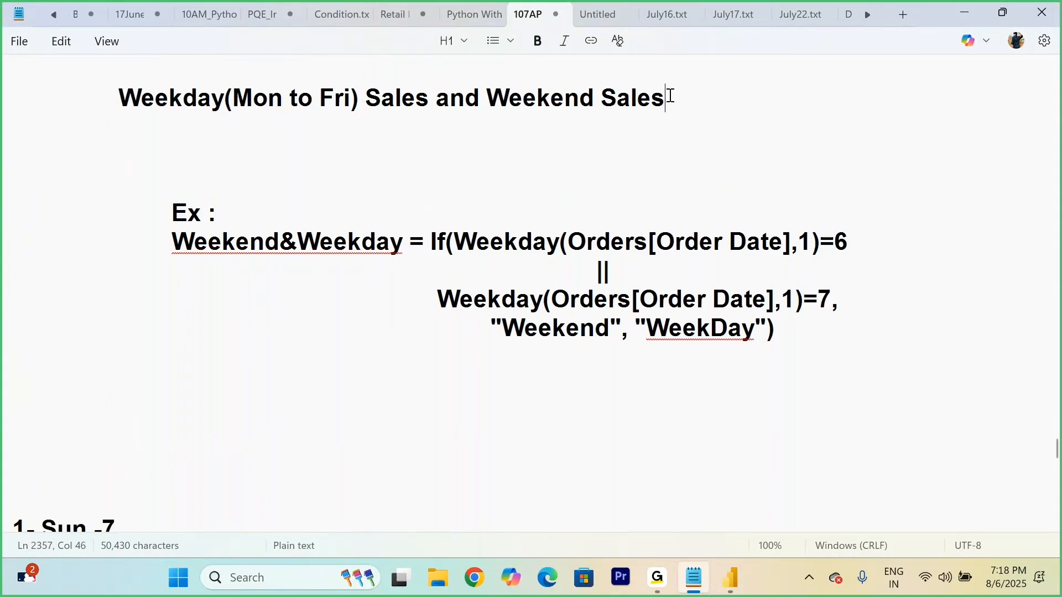
type("(Sat an")
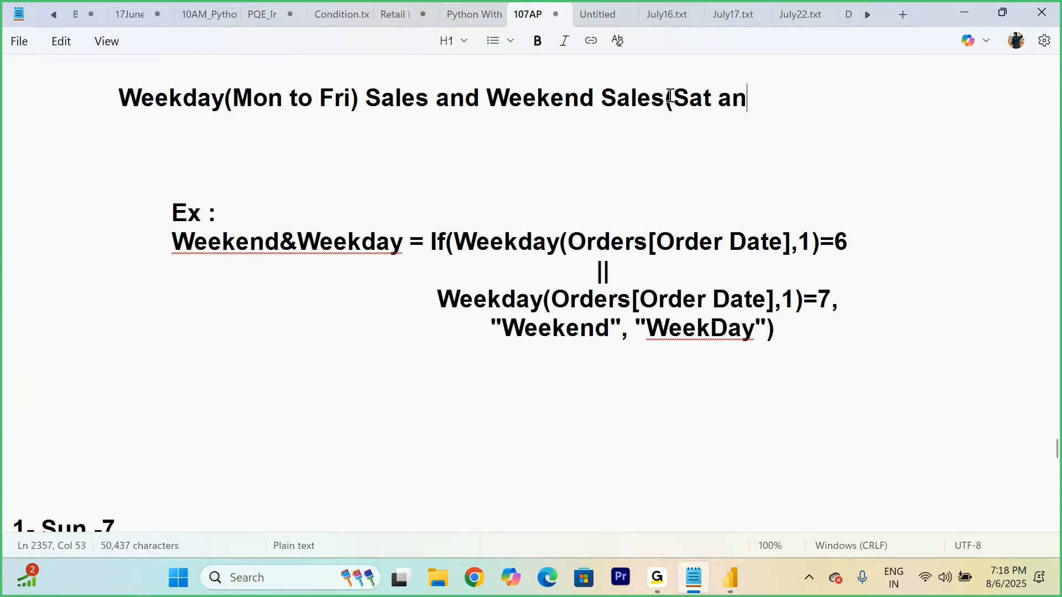
type("d Sub")
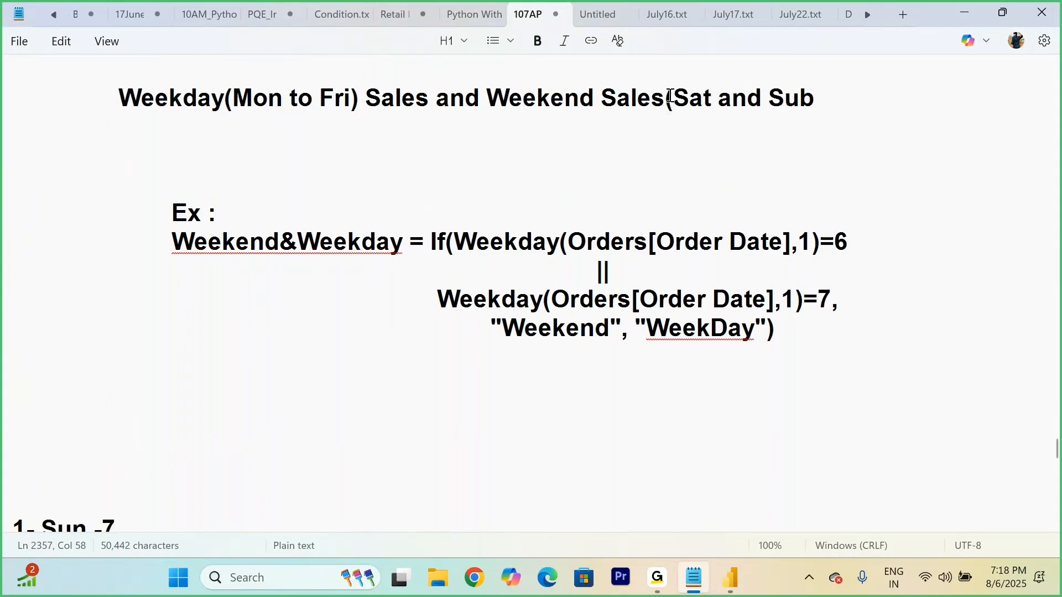
type(")")
Step: Append "(Sat and Sun)" to the end of the heading after "Weekend Sales"
key("BackSpace")
key("BackSpace")
type("n")
Step: Start a weekday number list below the heading with Sun - 1, Mon 2 and Tue 3 on separate lines
key("Return")
key("Return")
key("Return")
type("Sun - 1")
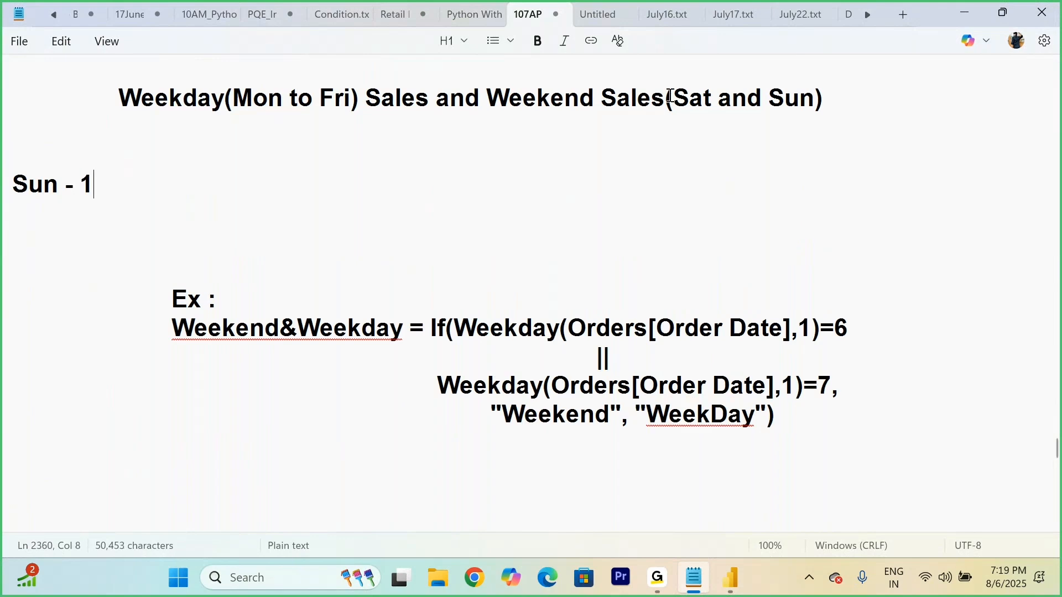
key("Return")
type("Mon 2")
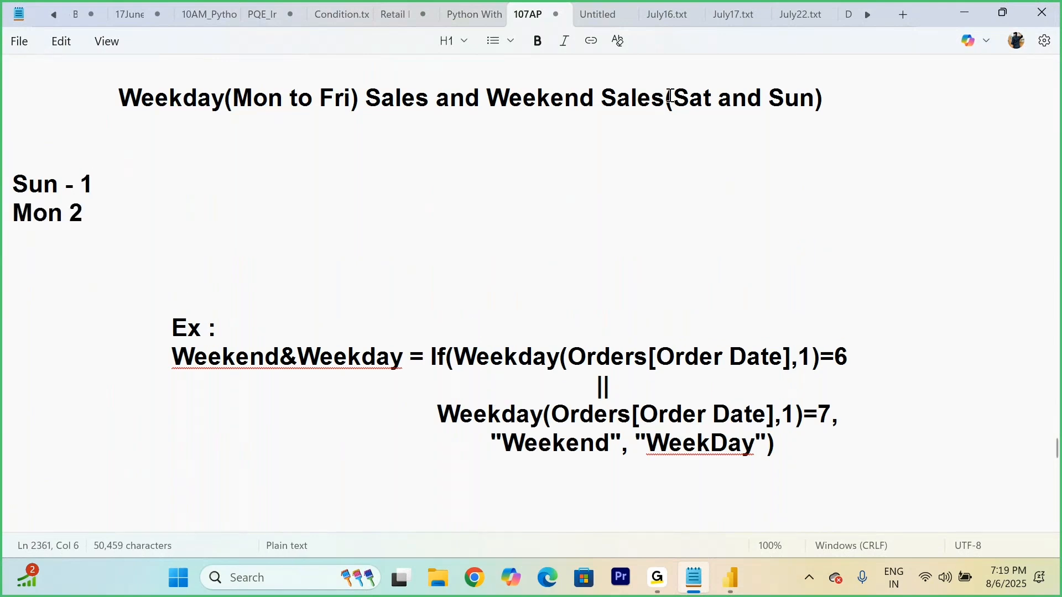
key("Return")
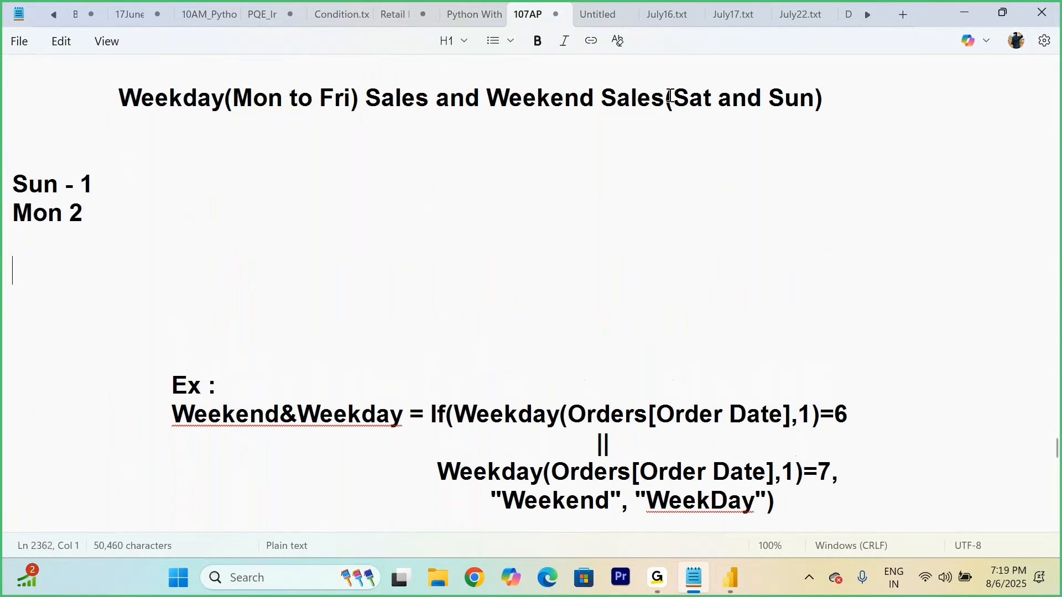
type("Tu")
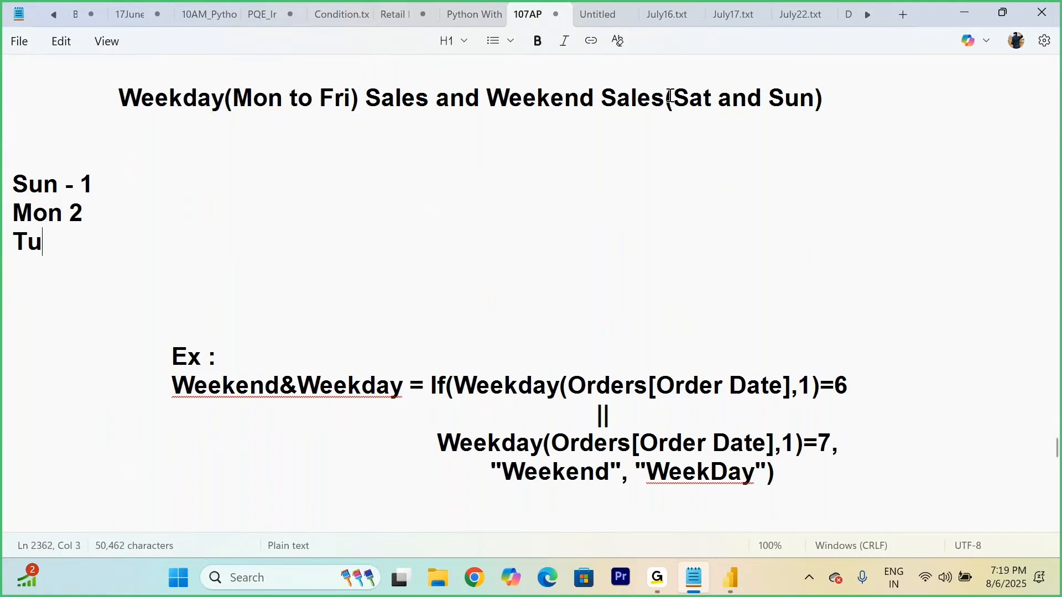
type("e 3")
key("Return")
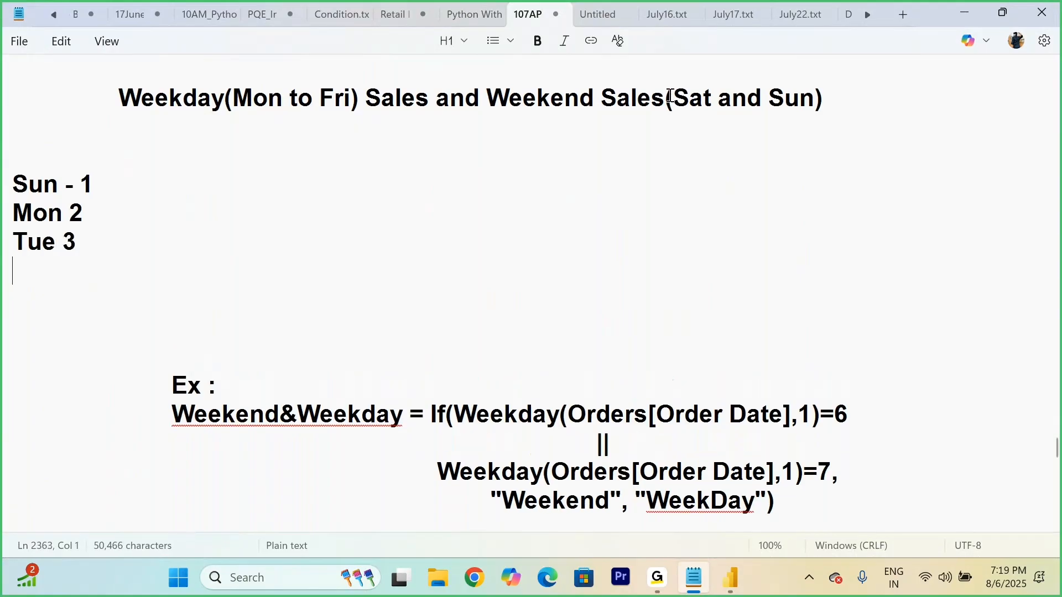
Step: Complete the weekday number list with Wed 4, Thur 5, Fri 6 and Sat 7 on separate lines
type("Wed 4")
key("Return")
type("Thur 5")
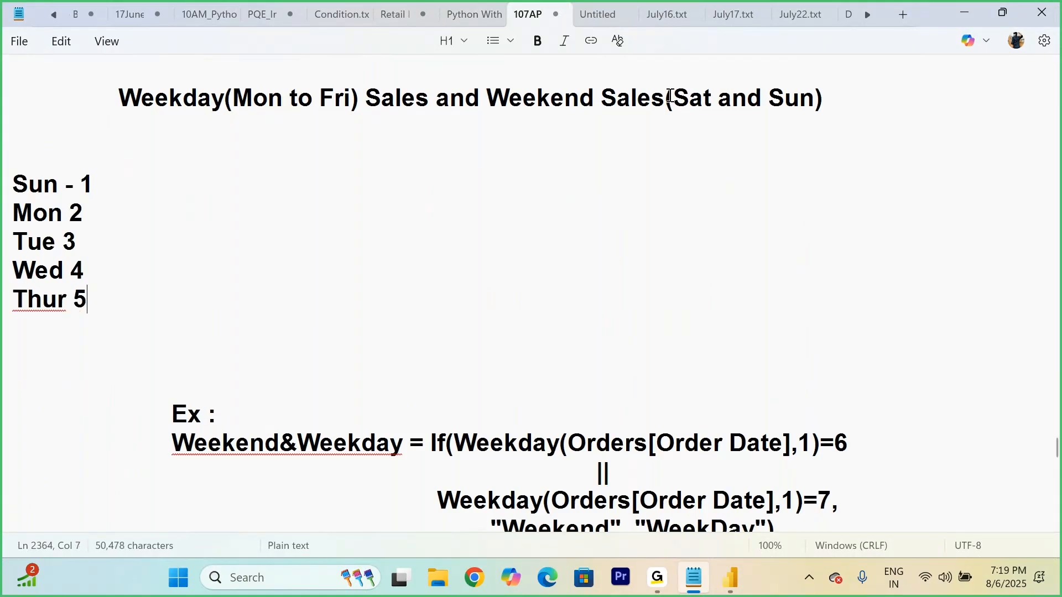
key("Return")
type("F")
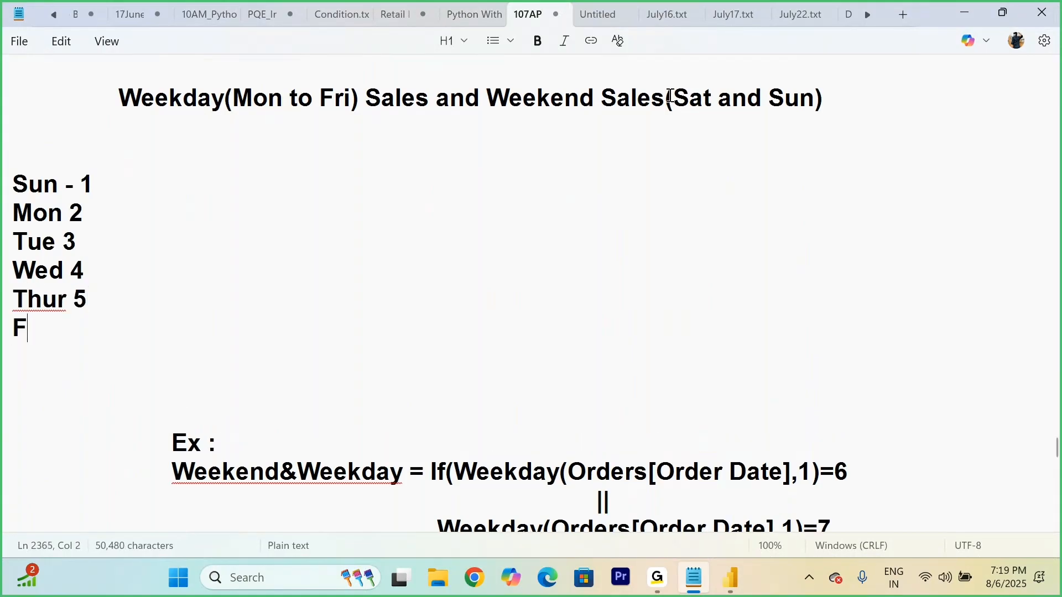
type("ri 6")
key("Return")
type("Sat")
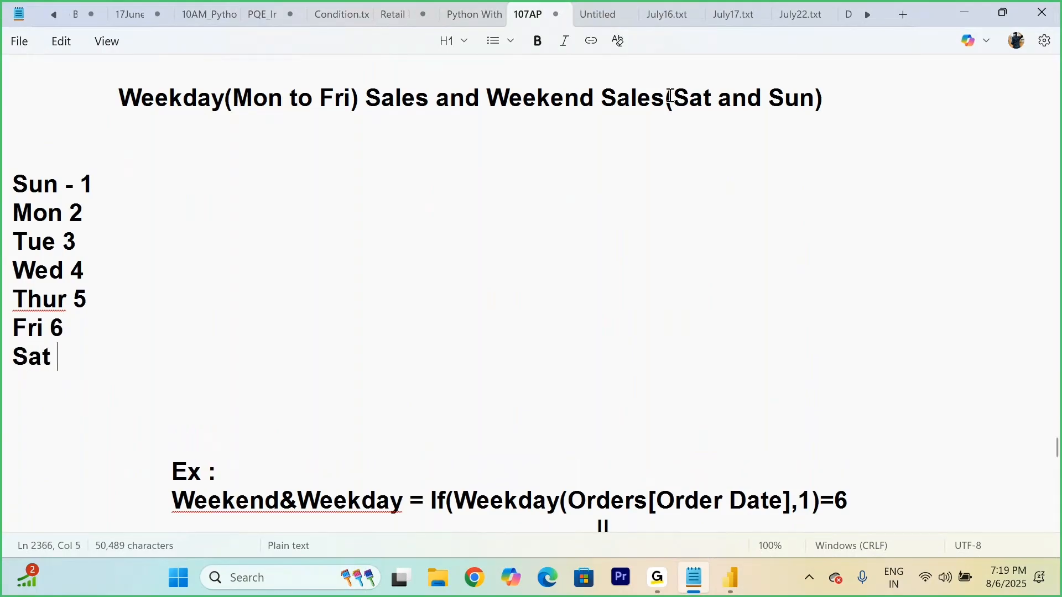
type(" 7")
Step: Highlight the weekday list and its Sunday and Monday entries to examine the day numbering
left_click_drag(13, 177, 132, 385)
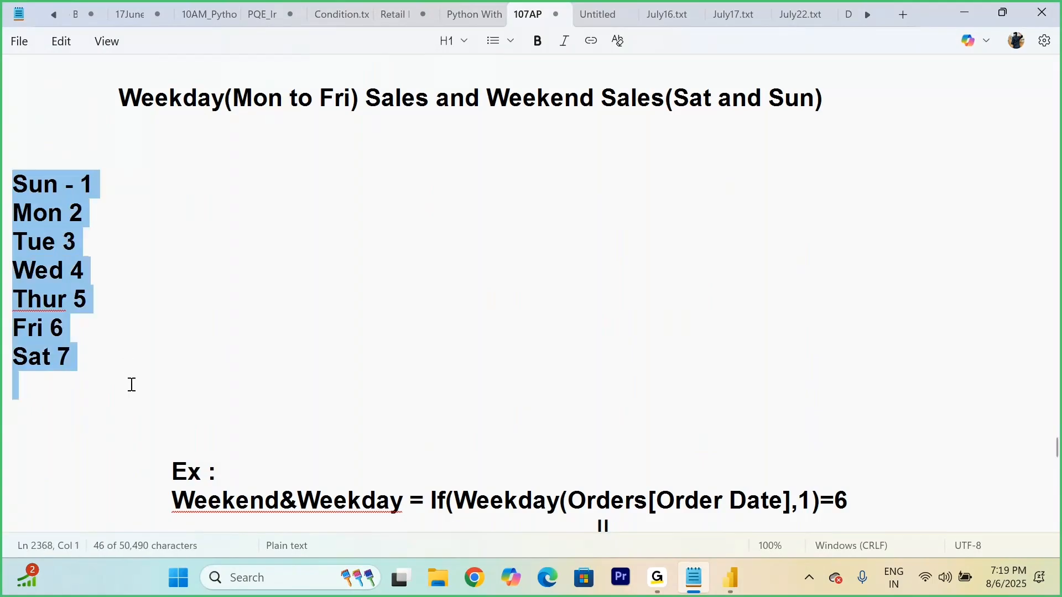
left_click(78, 362)
left_click_drag(95, 179, 85, 182)
double_click(10, 180)
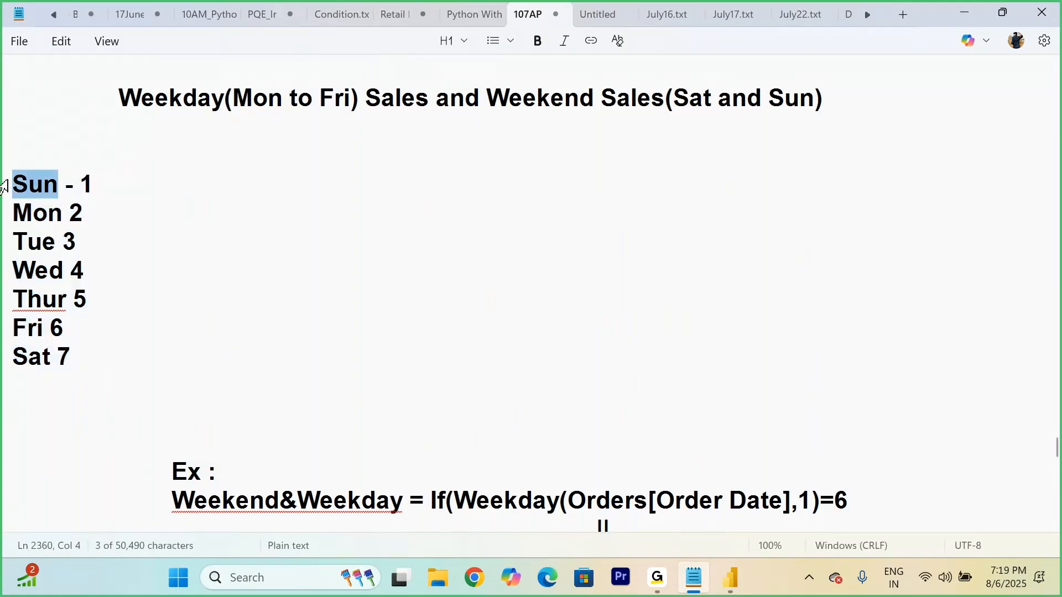
left_click_drag(98, 183, 12, 216)
left_click(84, 218)
left_click(177, 261)
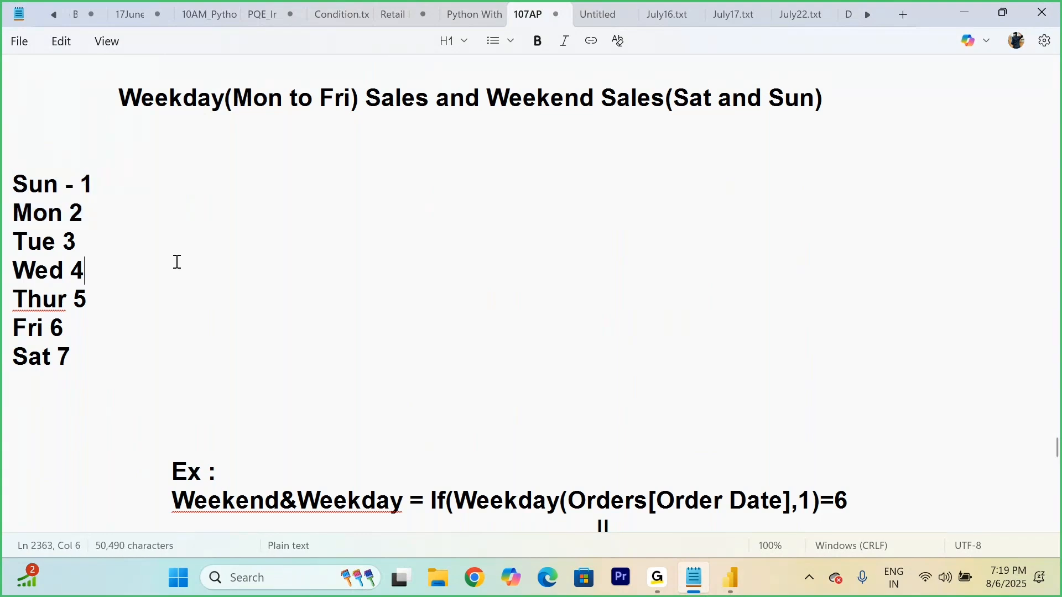
Step: Add the heading "Weekday and Weekend :" with a dashed underline between the weekday list and the Weekend&Weekday example
scroll(177, 262, "down", 3)
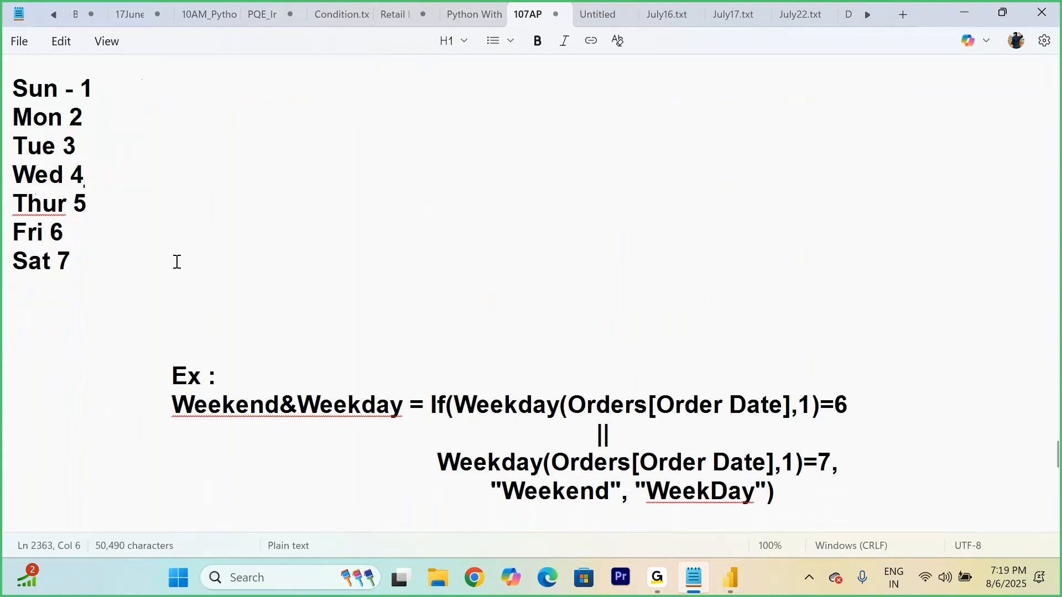
left_click(119, 204)
key("Return")
key("Return")
type("Weeke")
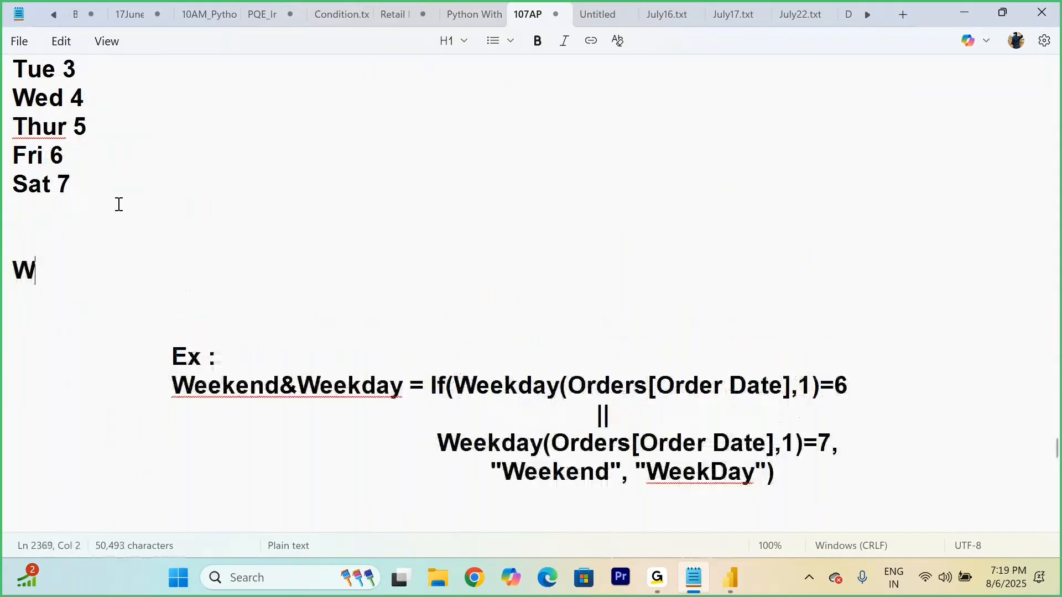
key("BackSpace")
key("BackSpace")
type("kda")
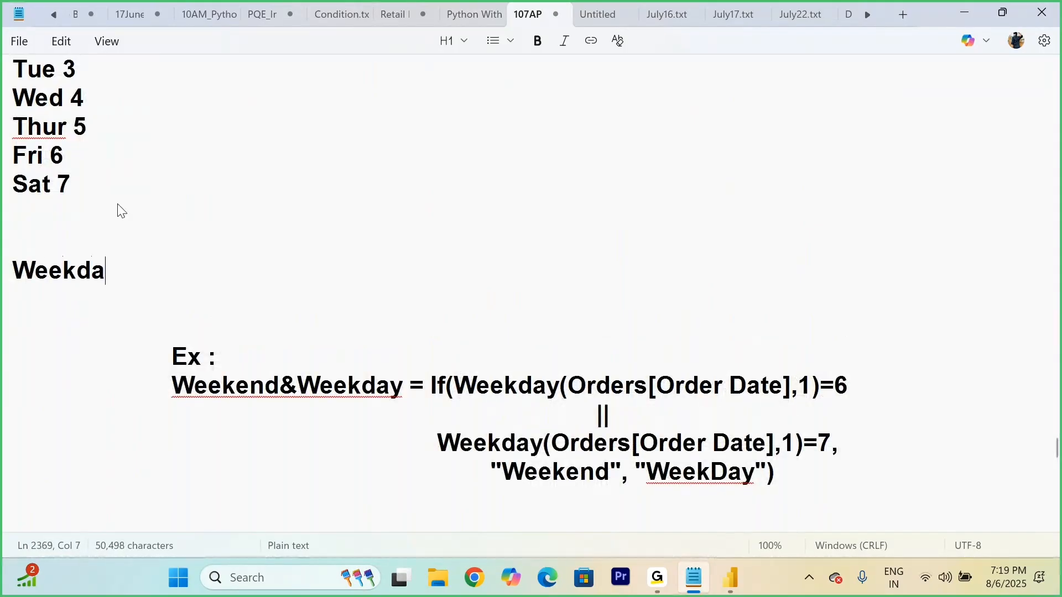
type("y and Week")
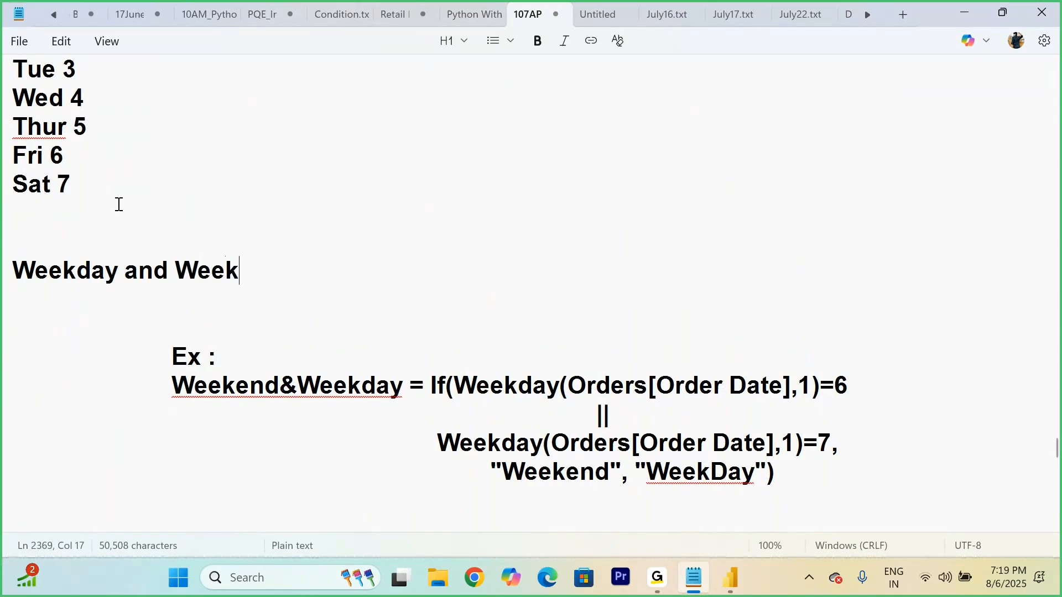
type("end :")
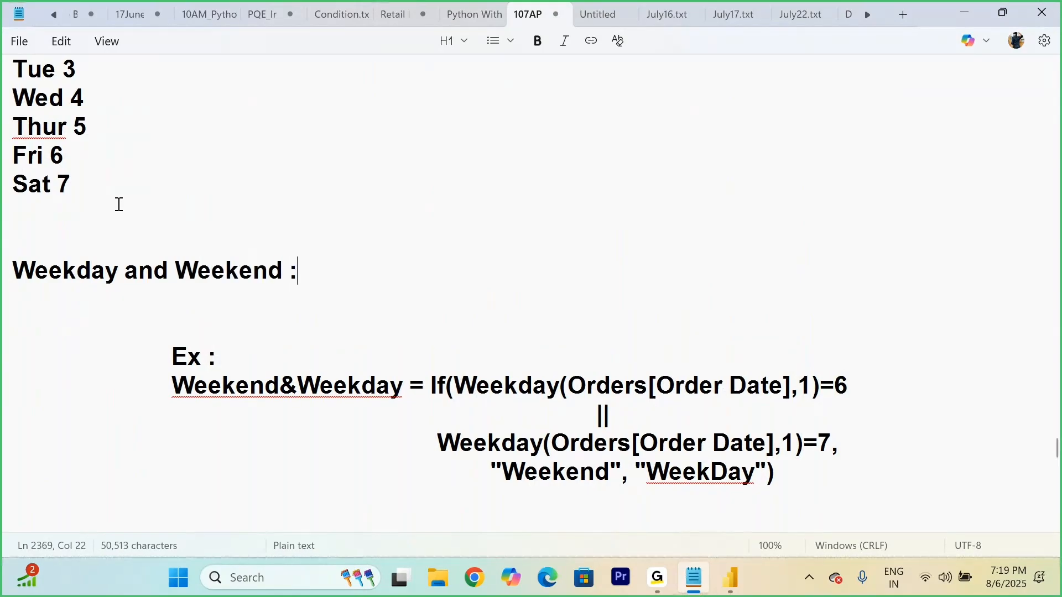
key("Return")
type("-----------------------------------")
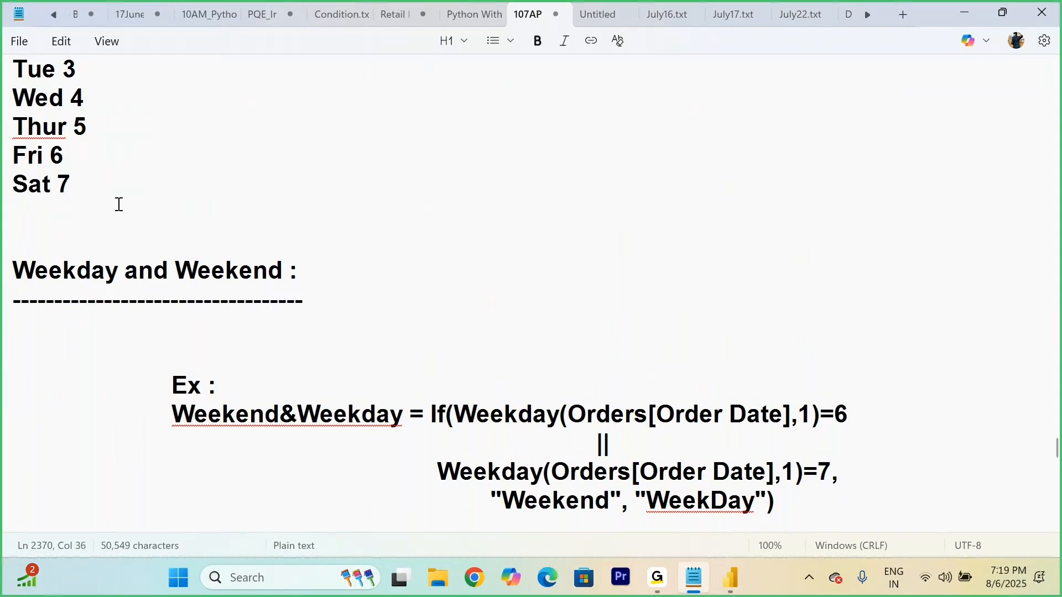
Step: Insert blank lines after the =6 condition and after the =7 condition in the Weekend&Weekday formula
scroll(119, 205, "down", 3)
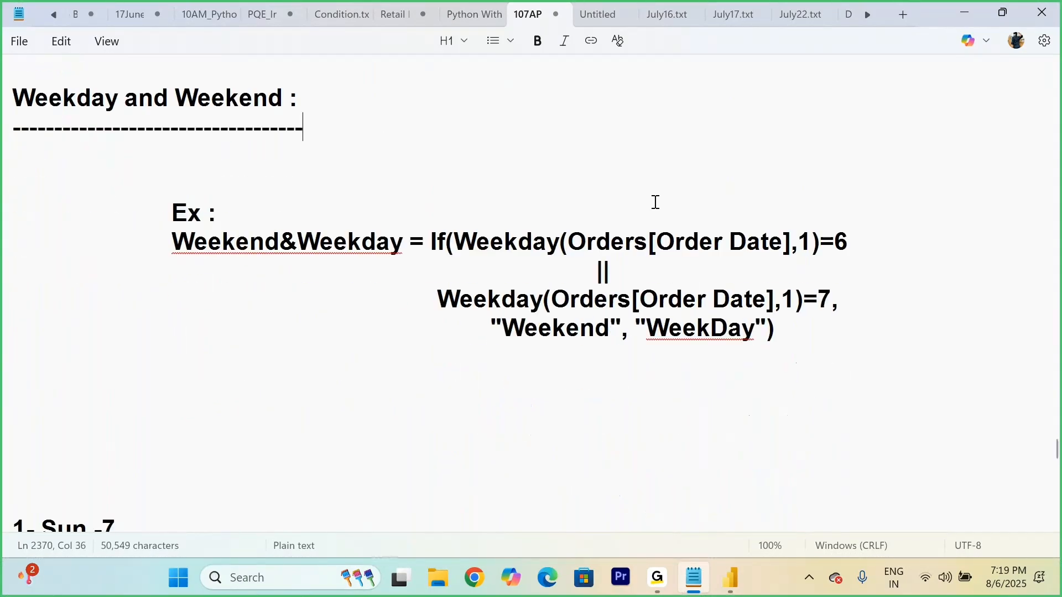
key("Return")
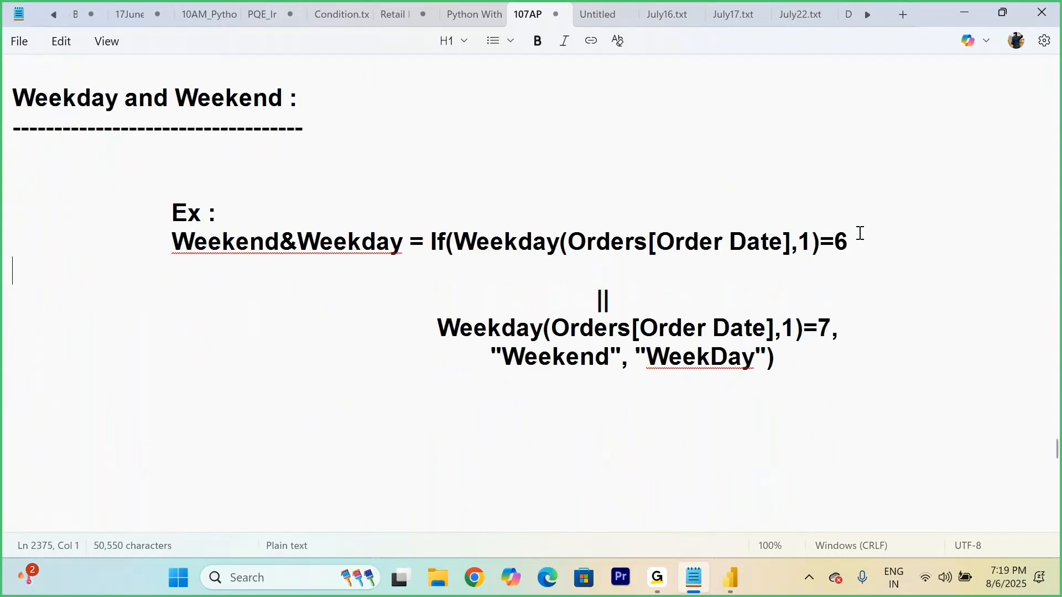
left_click(847, 321)
key("Return")
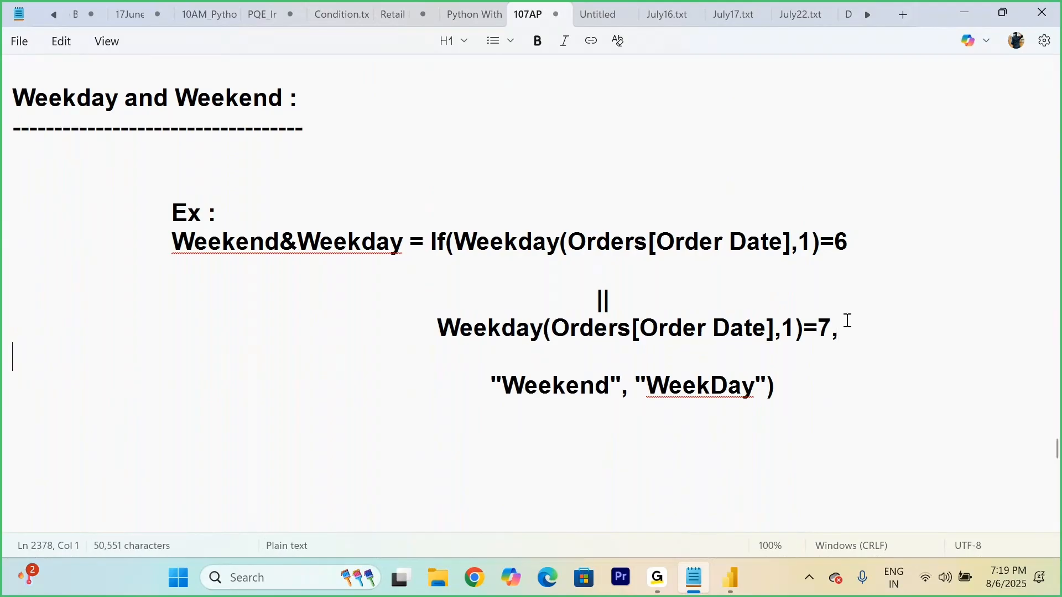
Step: Compare the first WEEKDAY expression in the Weekend&Weekday example with the Week Day column's formula in Power BI Desktop
left_click_drag(455, 241, 795, 245)
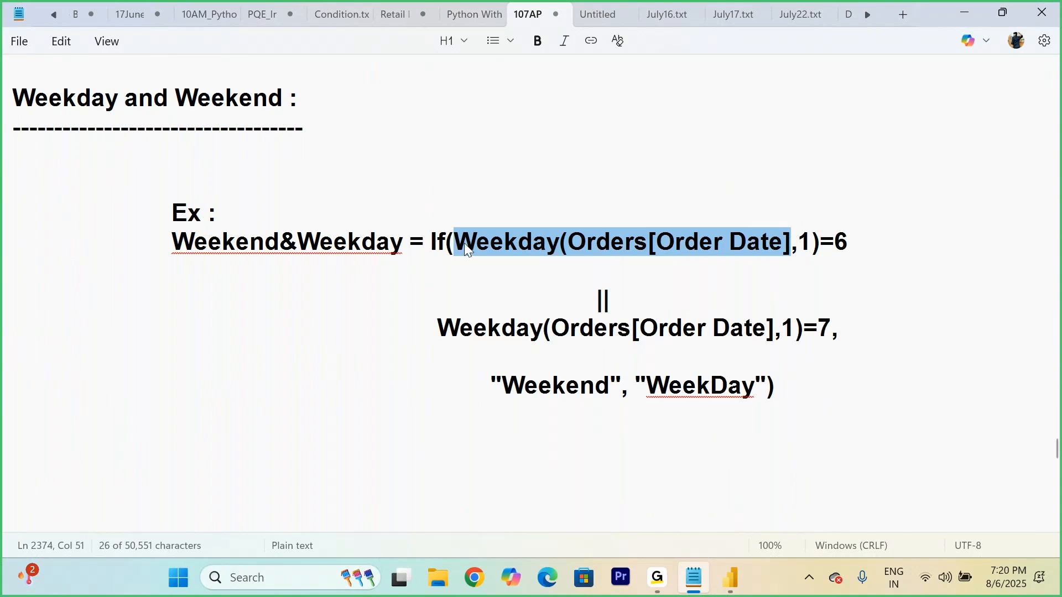
scroll(464, 244, "up", 5)
scroll(466, 243, "down", 5)
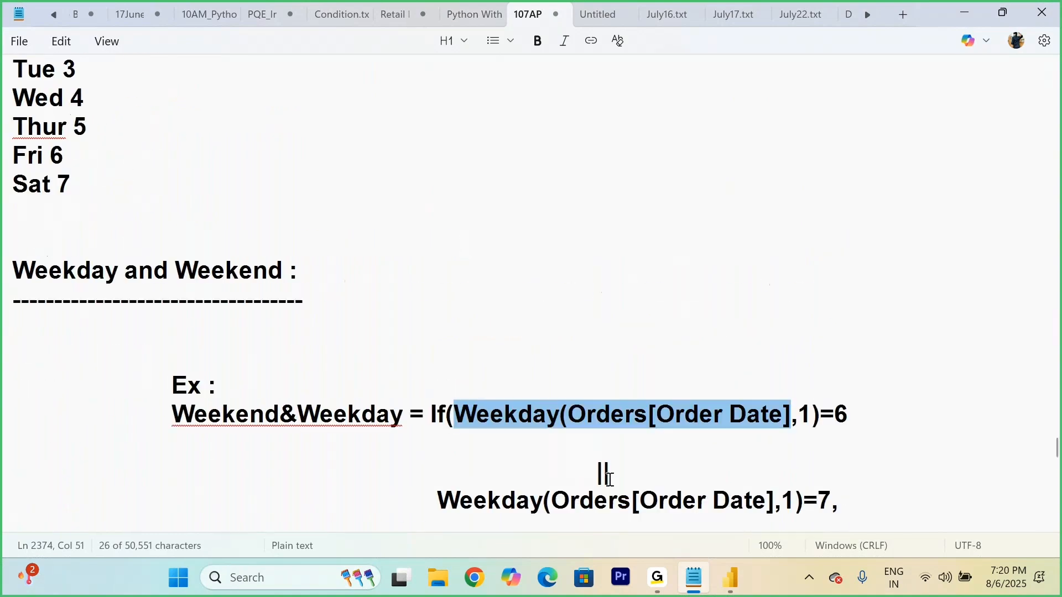
left_click(728, 582)
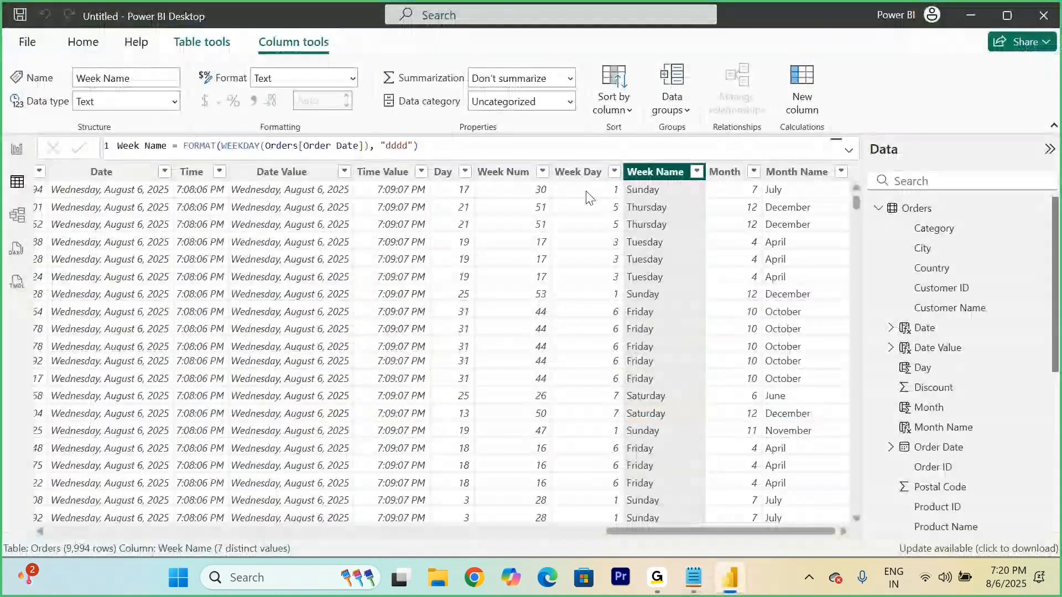
left_click(579, 174)
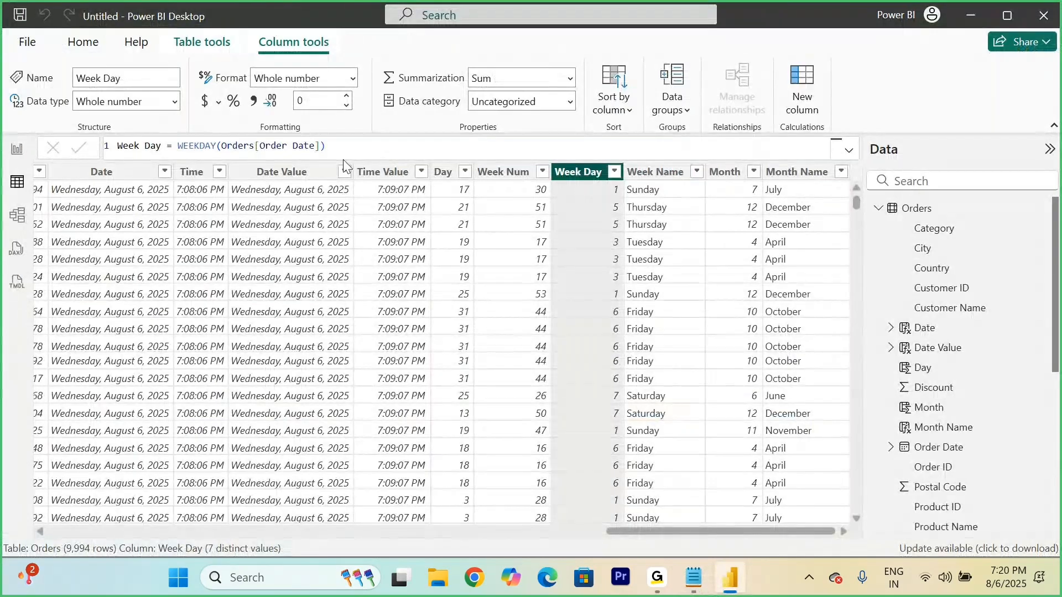
left_click_drag(326, 146, 182, 149)
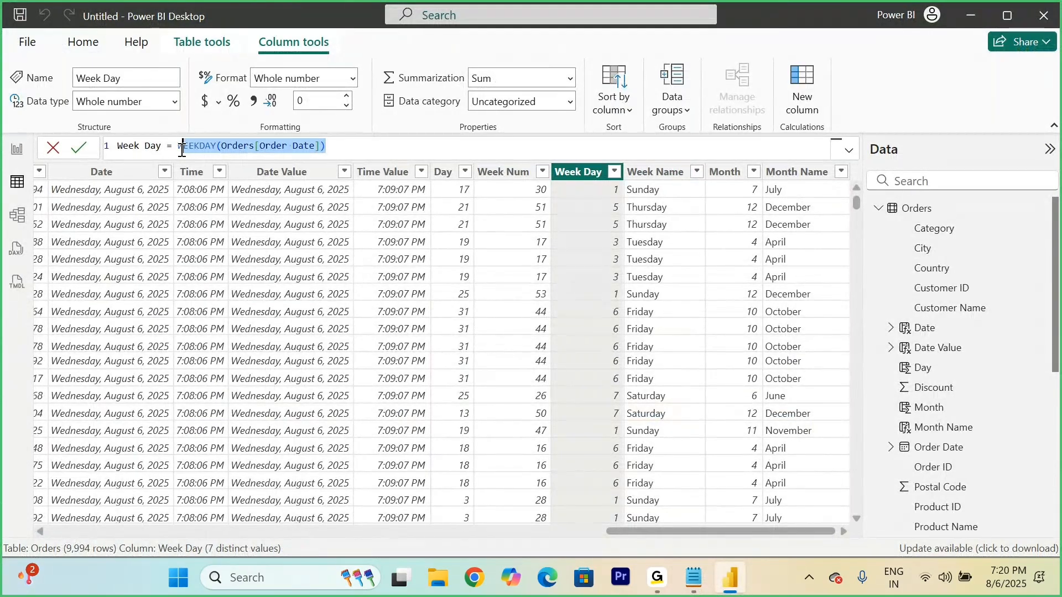
left_click(394, 147)
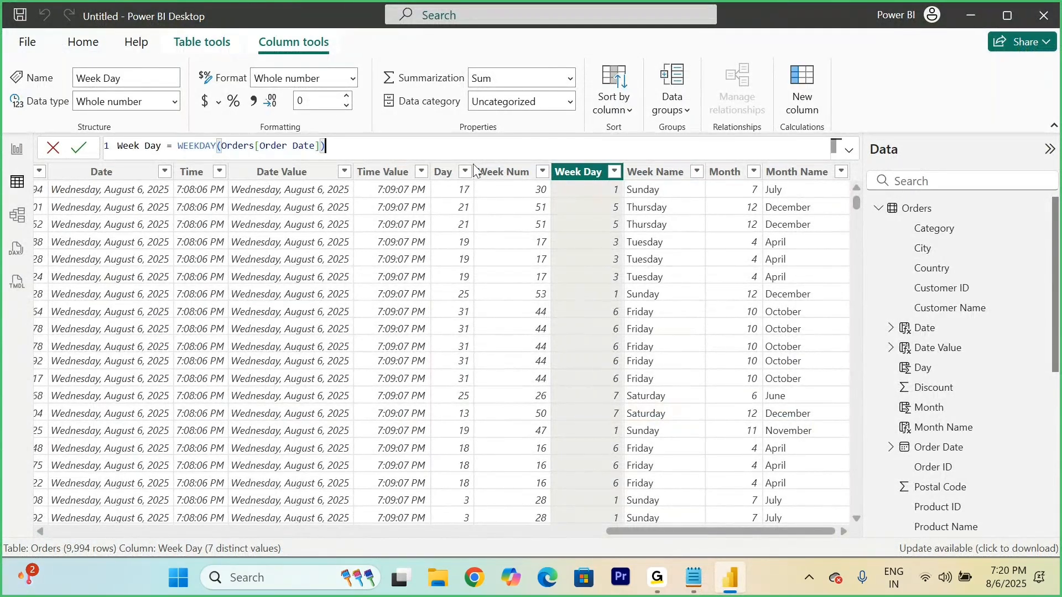
Step: Switch back to the Notepad notes and highlight the first condition's return type argument 1 and Sunday's number in the weekday list
left_click(695, 573)
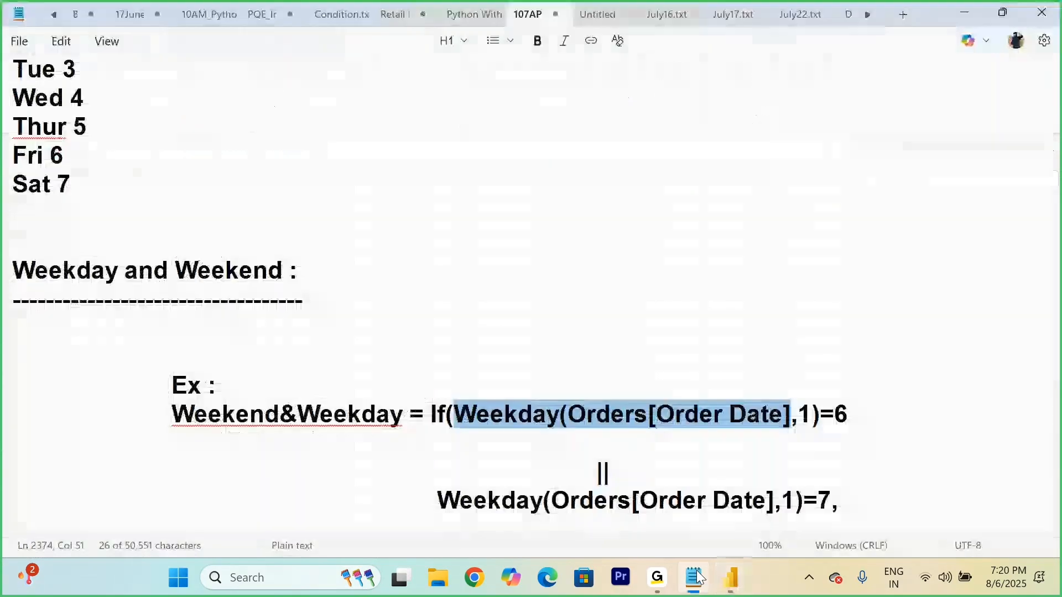
left_click_drag(457, 419, 810, 421)
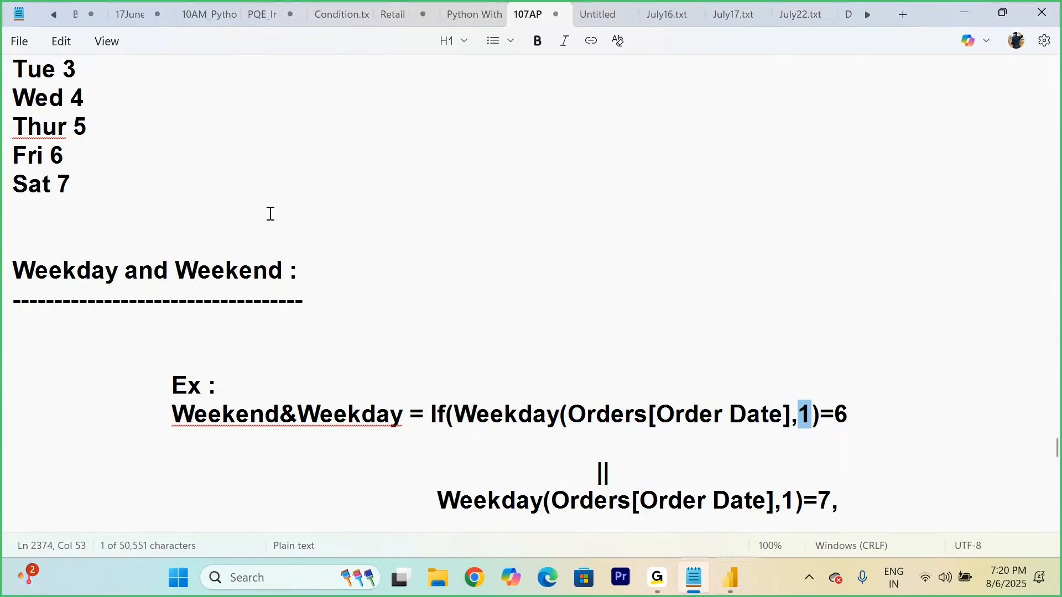
scroll(271, 213, "up", 2)
left_click_drag(106, 183, 80, 182)
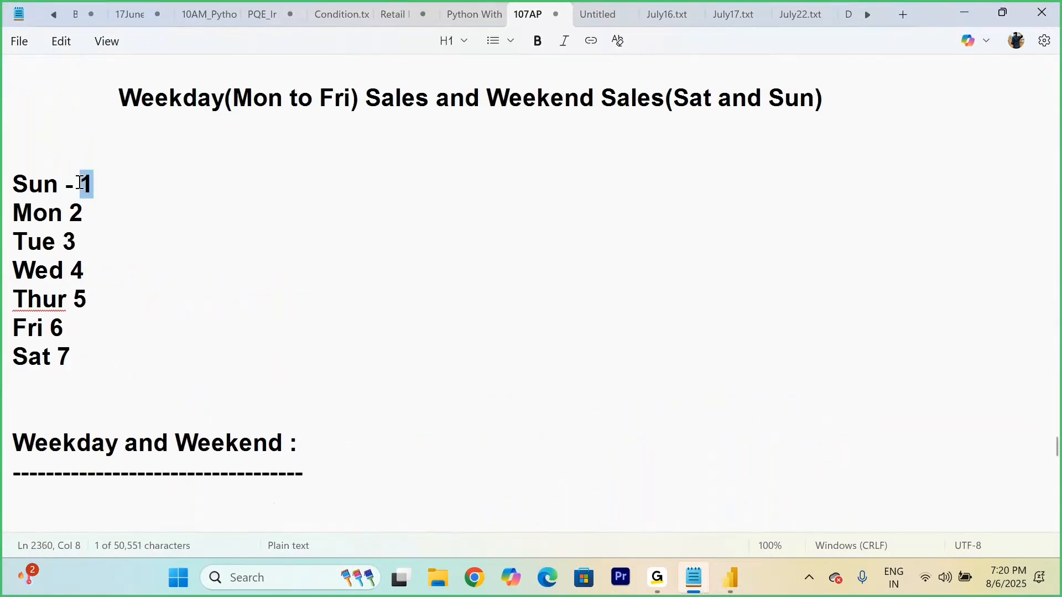
Step: Highlight the comparison value 6 in the first condition and the matching Fri entry in the weekday list
scroll(338, 276, "down", 3)
left_click(844, 327)
left_click_drag(854, 327, 841, 332)
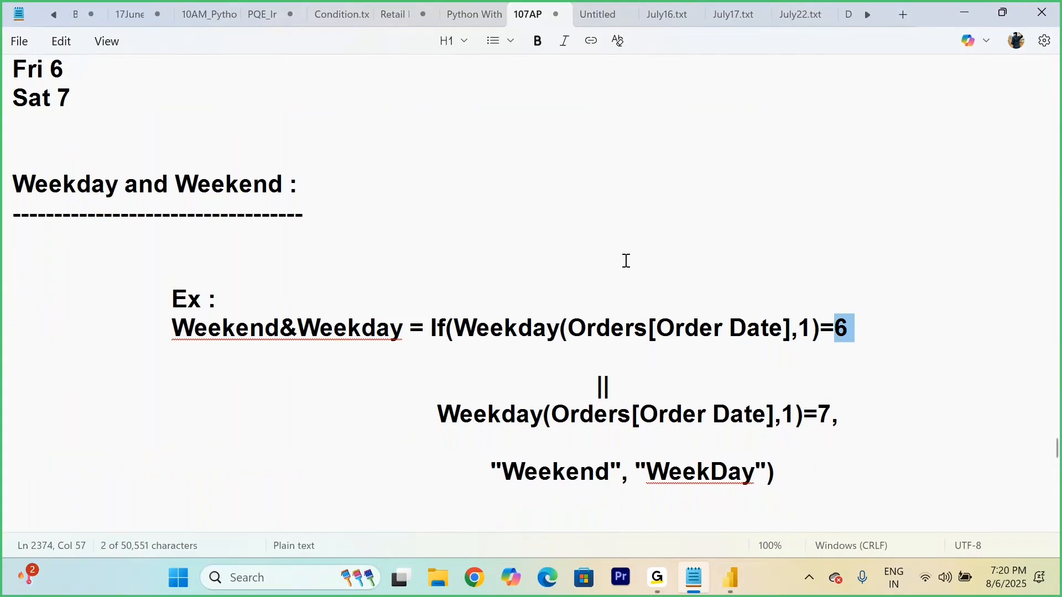
scroll(626, 261, "up", 1)
left_click_drag(74, 156, 4, 158)
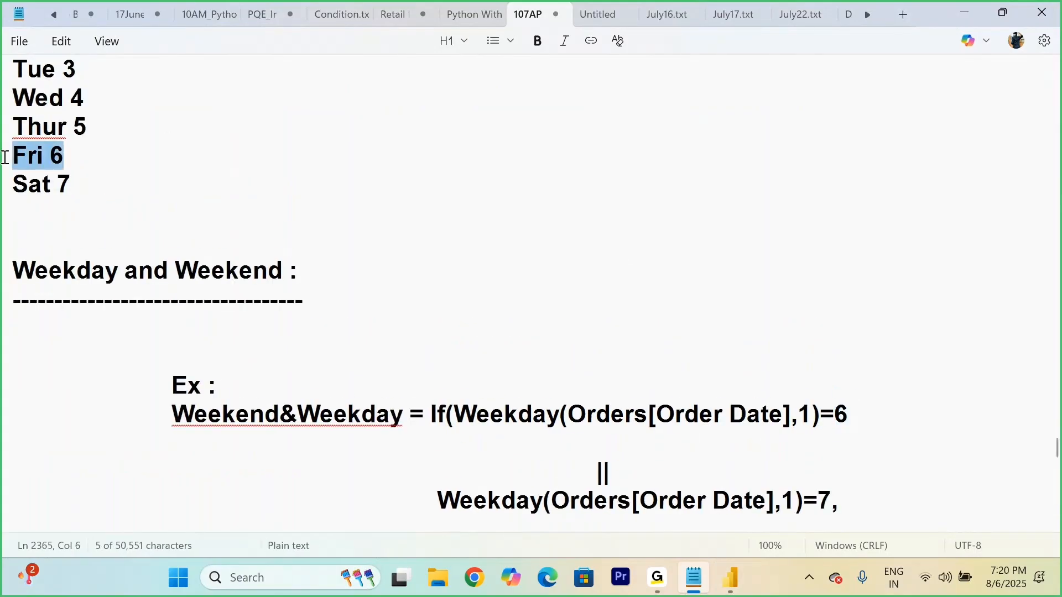
left_click(140, 153)
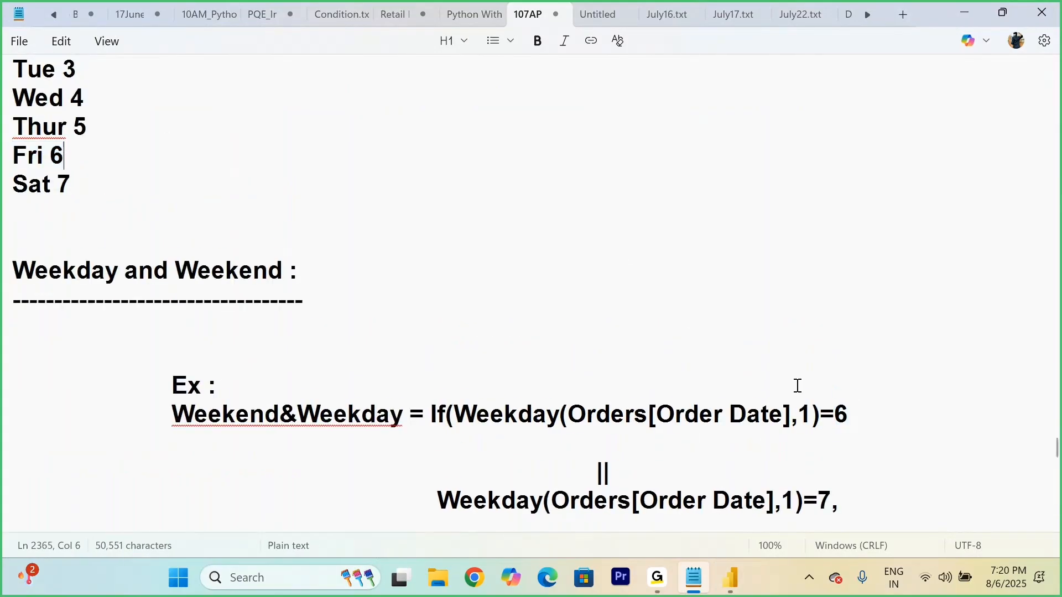
left_click(808, 412)
key("BackSpace")
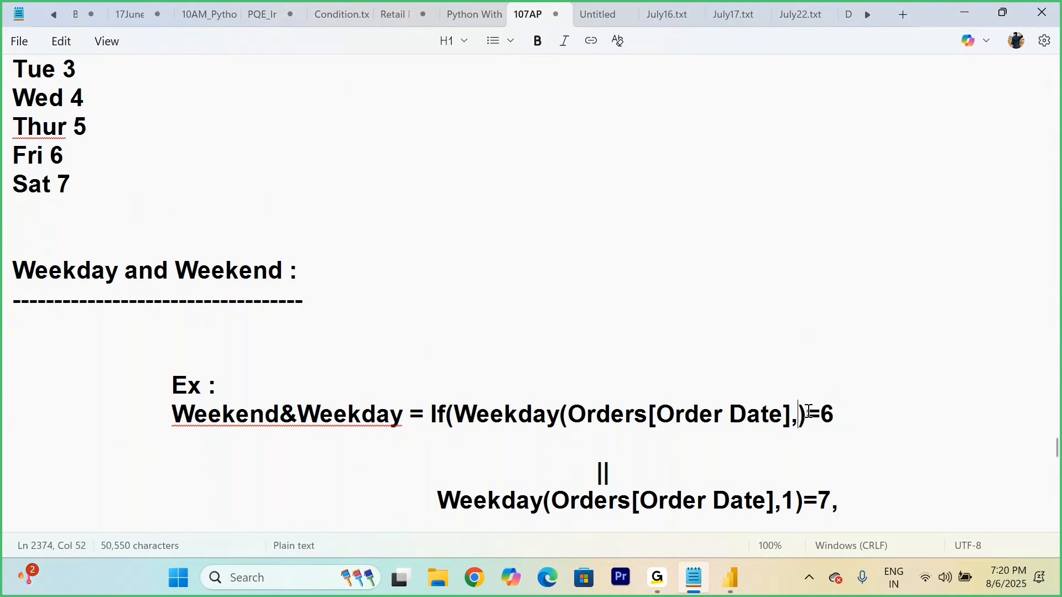
type("1")
Step: Highlight Sunday's number and its day name in the weekday list to examine where the numbering starts
scroll(809, 412, "up", 3)
left_click(131, 268)
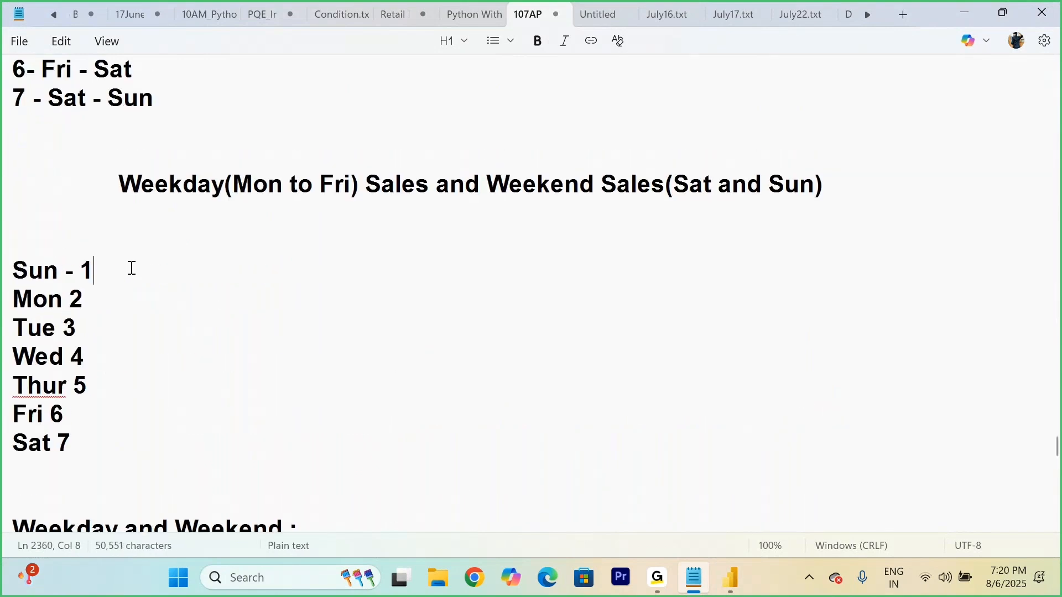
double_click(90, 270)
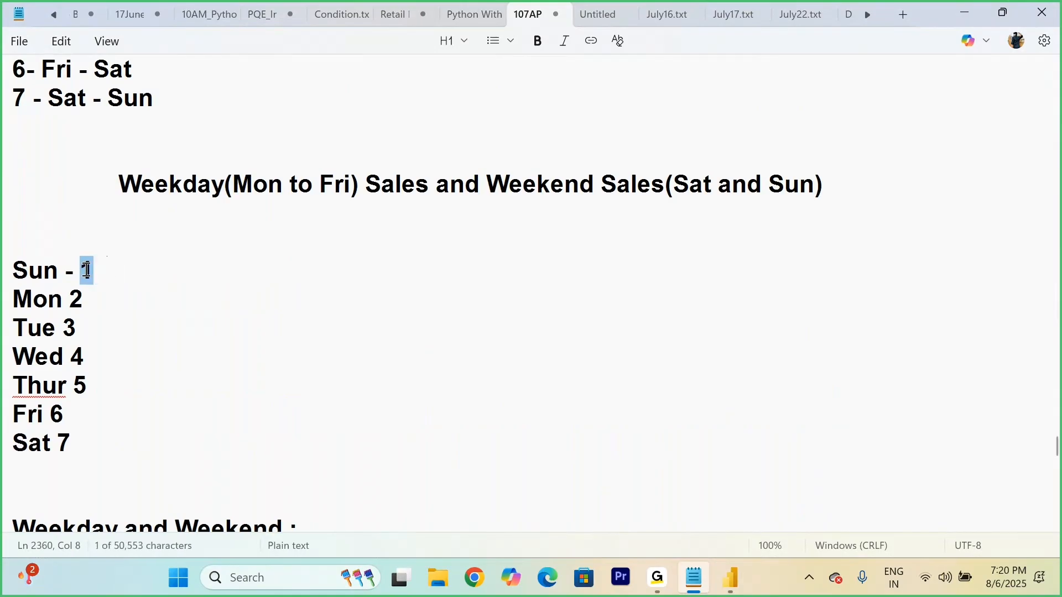
left_click(97, 272)
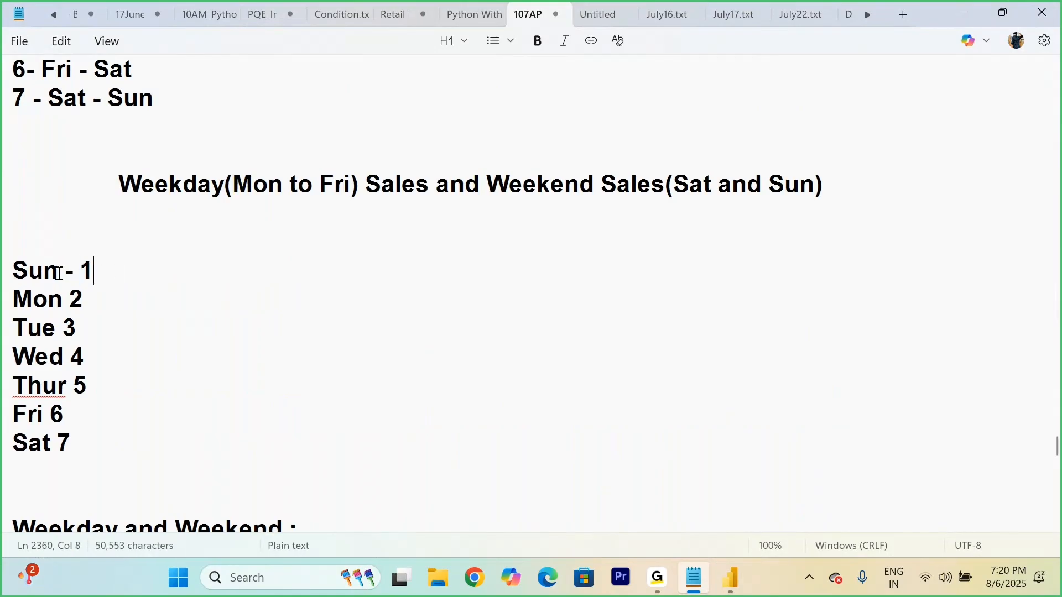
left_click_drag(58, 270, 3, 277)
left_click(97, 301)
type("- 1")
left_click(85, 331)
type("- 2")
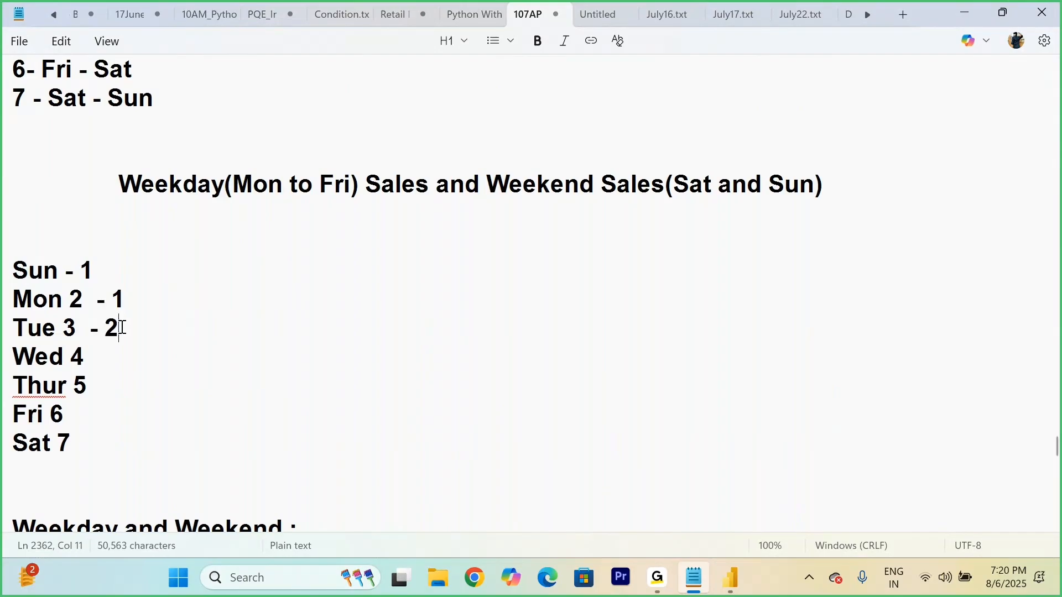
key("BackSpace")
key("BackSpace")
key("BackSpace")
left_click(134, 295)
key("BackSpace")
key("BackSpace")
key("BackSpace")
key("BackSpace")
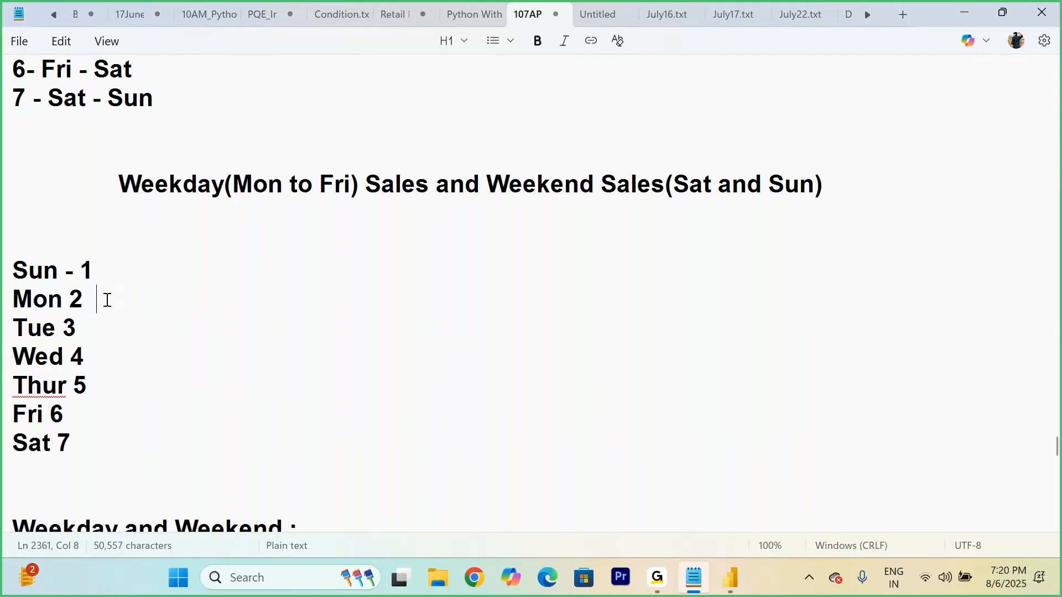
Step: Highlight Monday's number in the weekday list and set the return type argument of the formula's first Weekday condition to 2
scroll(108, 300, "down", 2)
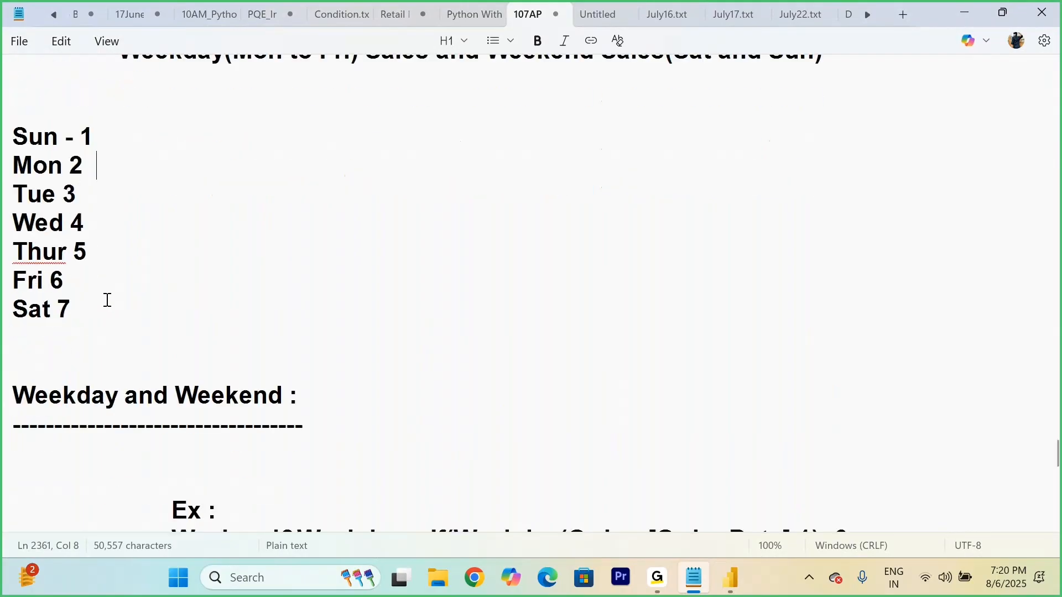
double_click(76, 126)
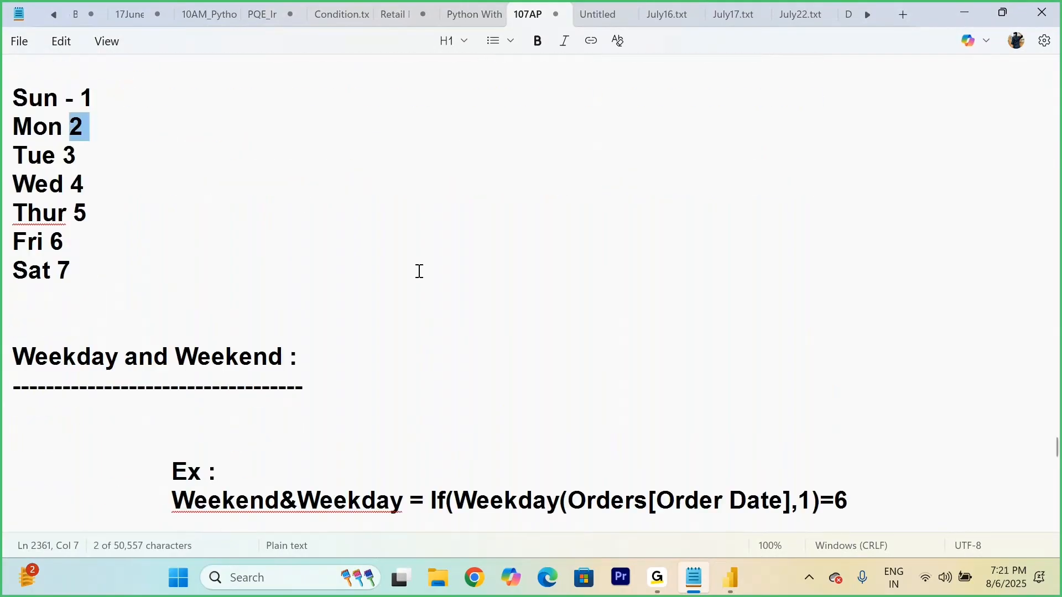
scroll(419, 271, "down", 2)
left_click(812, 326)
key("BackSpace")
type("2")
Step: Append Monday-based numbers to the weekday list: "- 1" for Mon, "- 2" for Tue, "- 3" for Wed and "-4" for Thur
scroll(811, 325, "up", 3)
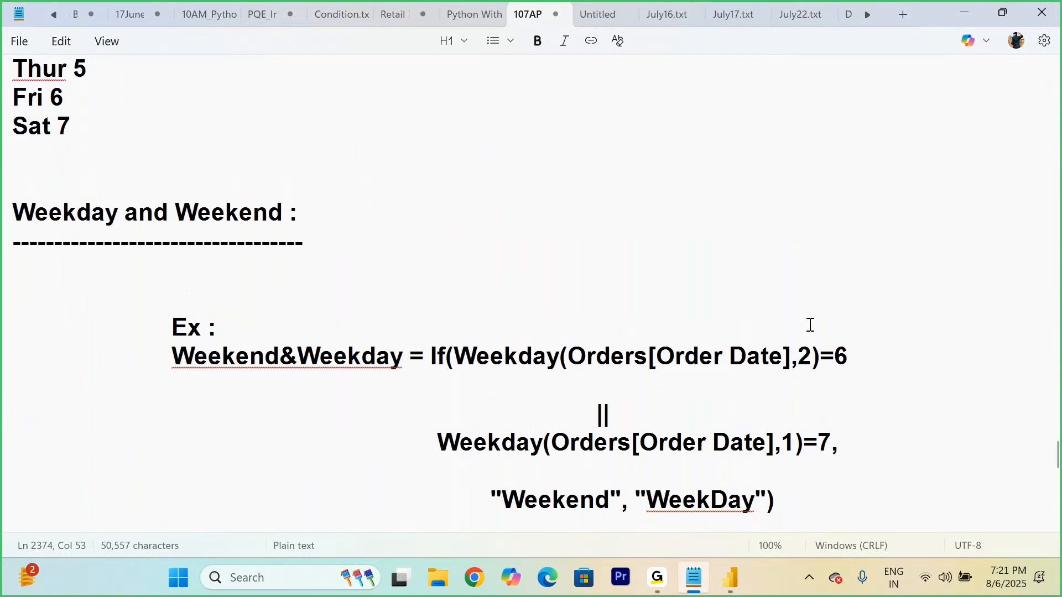
left_click_drag(85, 212, 12, 213)
left_click_drag(84, 354, 23, 357)
left_click(102, 341)
left_click(111, 215)
type("- 1")
left_click(103, 233)
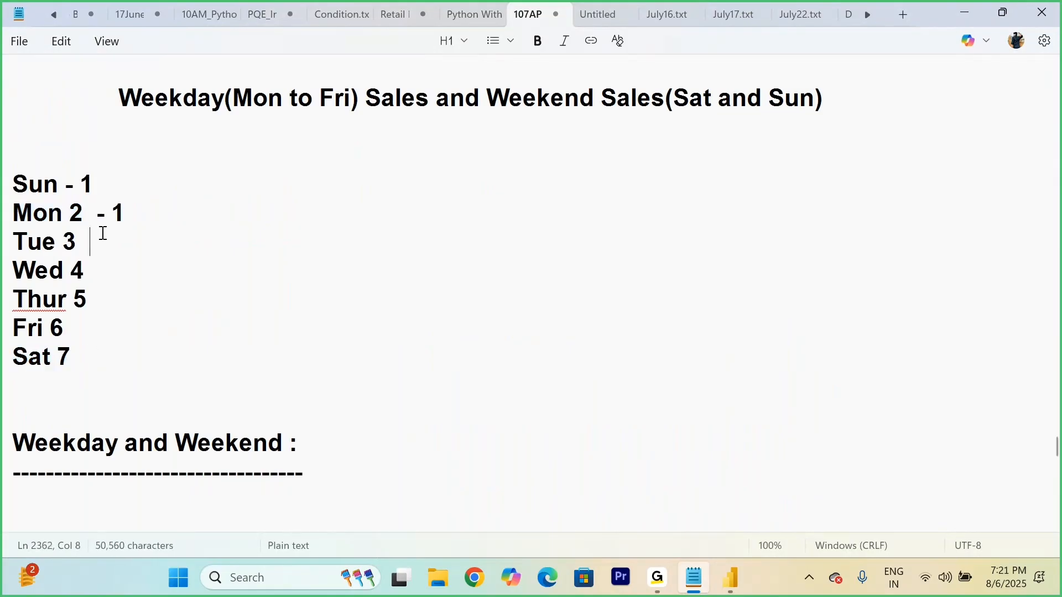
type("- 2")
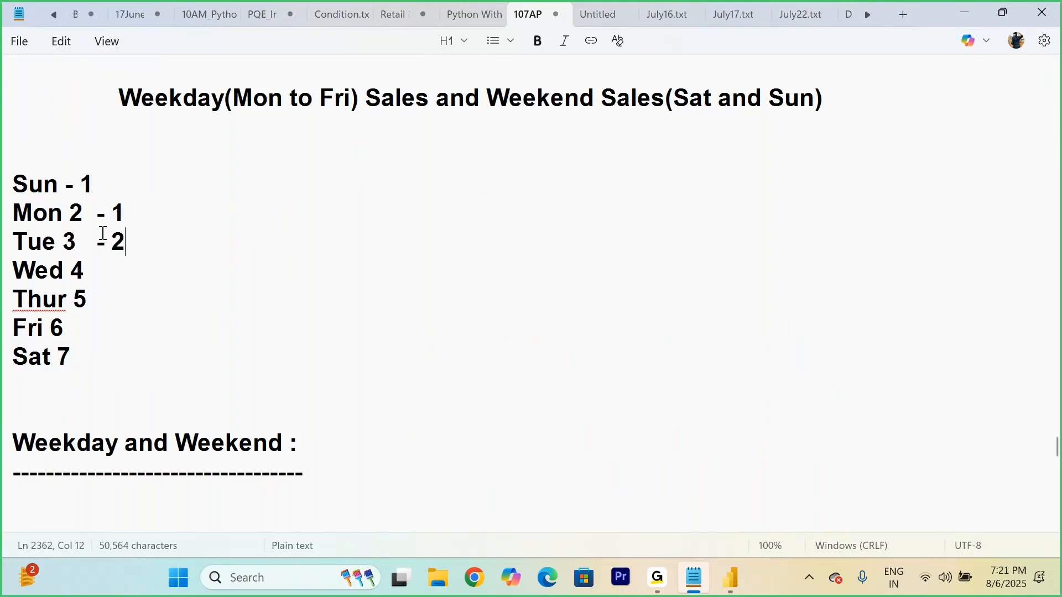
left_click(101, 272)
type("- 3")
left_click(102, 296)
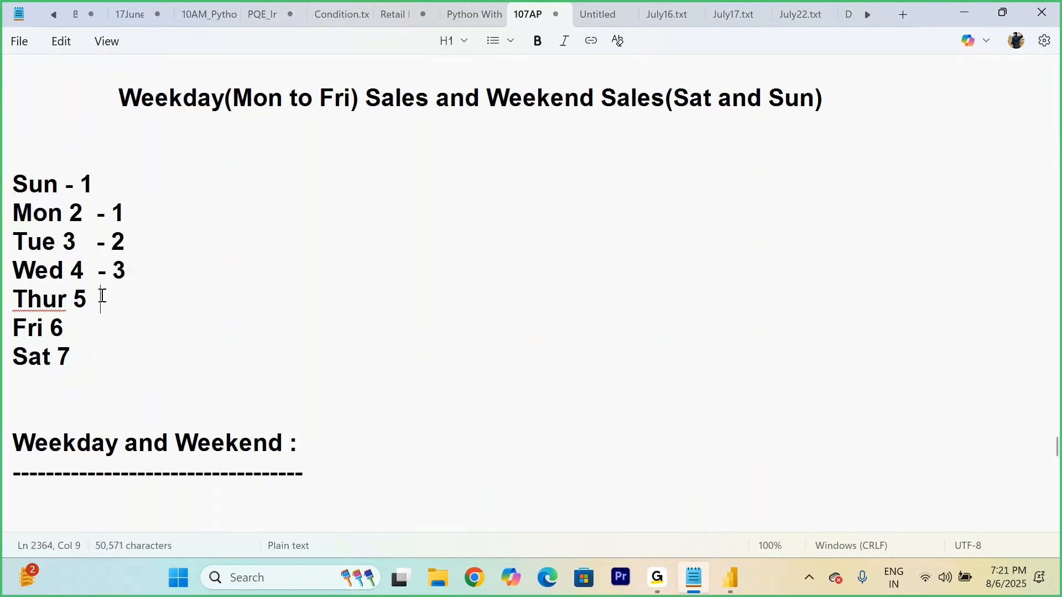
type("-4")
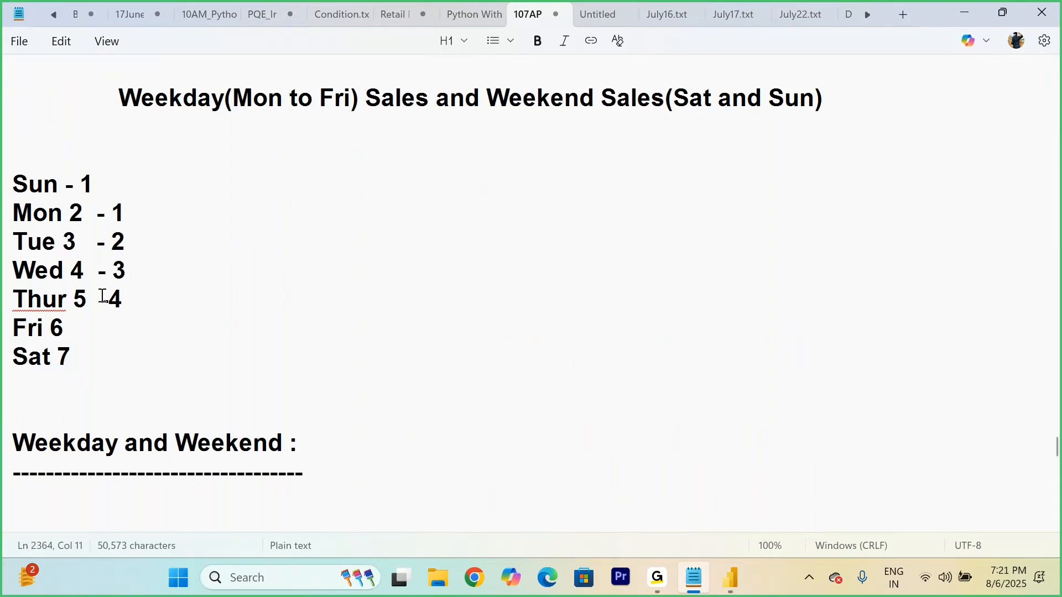
Step: Complete the Monday-based numbering by appending "-5" to Fri, "-6" to Sat and "- 7" to Sun
left_click(113, 335)
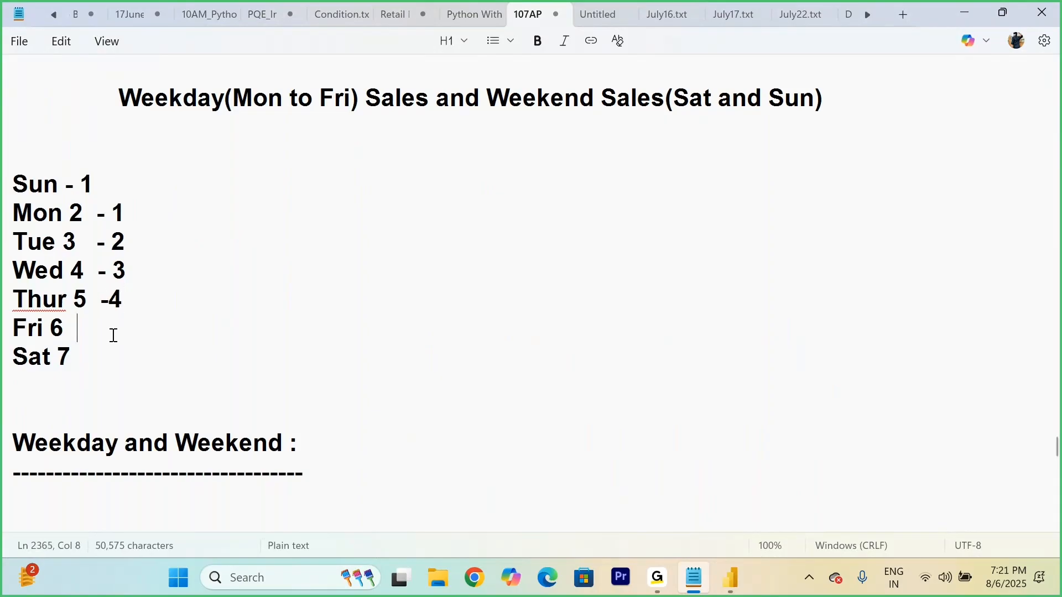
type("-5")
left_click(101, 362)
type("-6")
left_click(128, 178)
type("- 7")
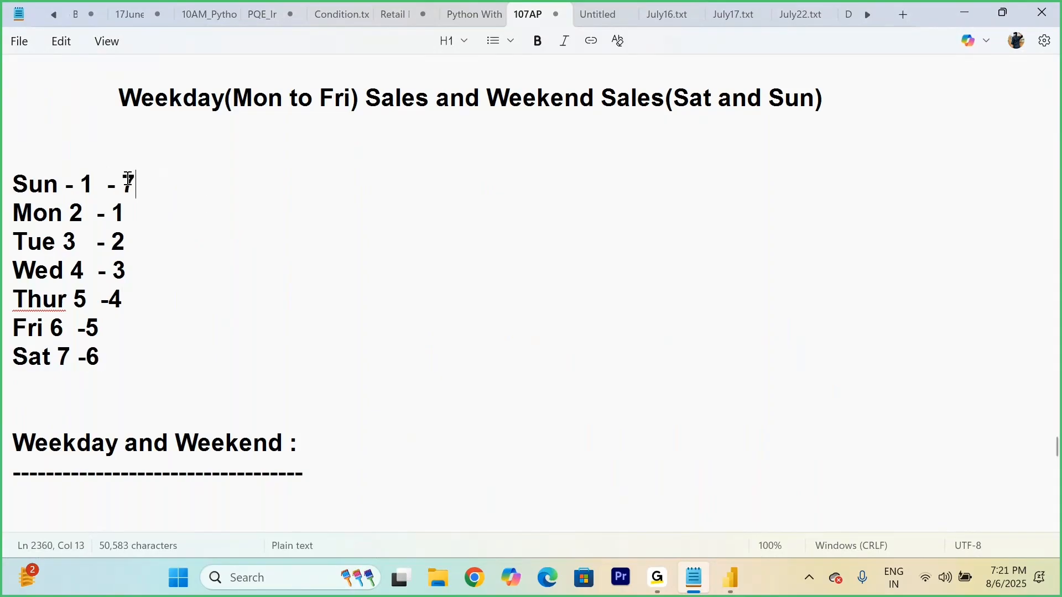
Step: Highlight the Mon entry, the first condition's return type 2 and the Sat entry to relate them to the new numbering
scroll(128, 179, "down", 1)
right_click(130, 178)
left_click(62, 129)
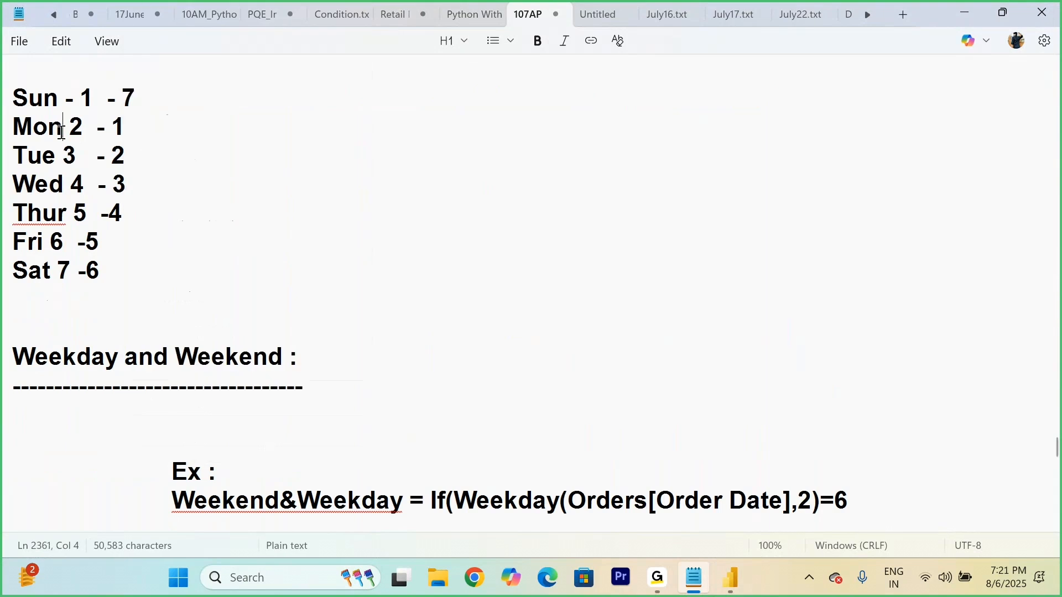
left_click_drag(13, 128, 92, 130)
scroll(308, 234, "down", 1)
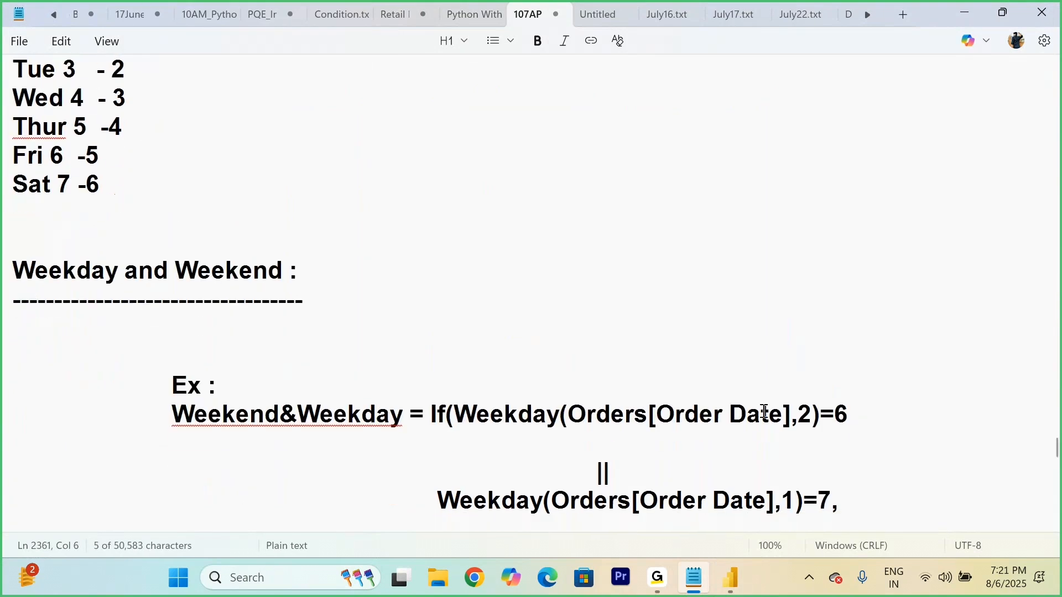
left_click_drag(798, 415, 816, 414)
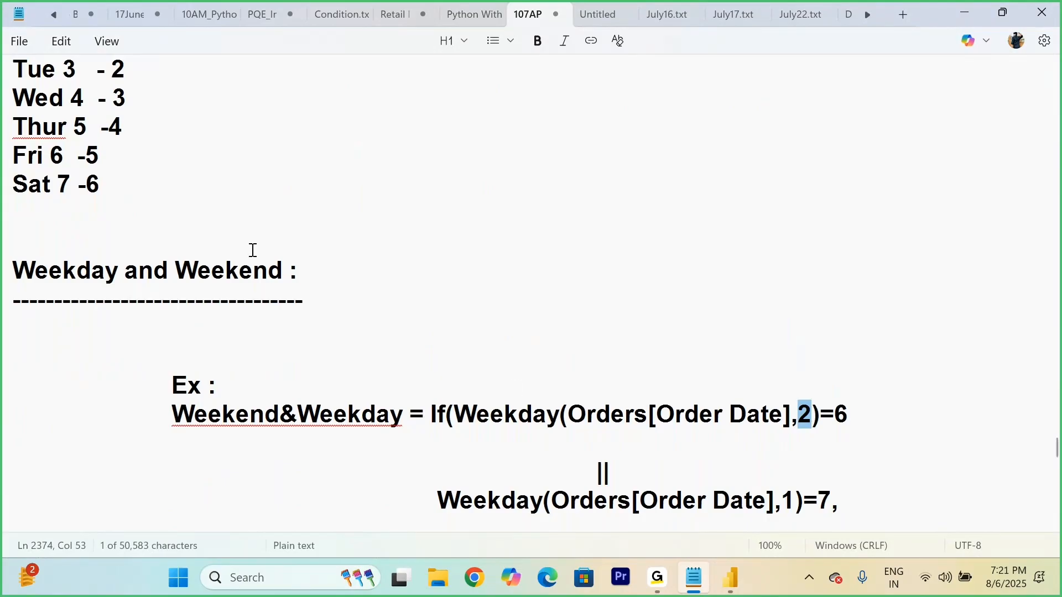
left_click_drag(104, 182, 5, 191)
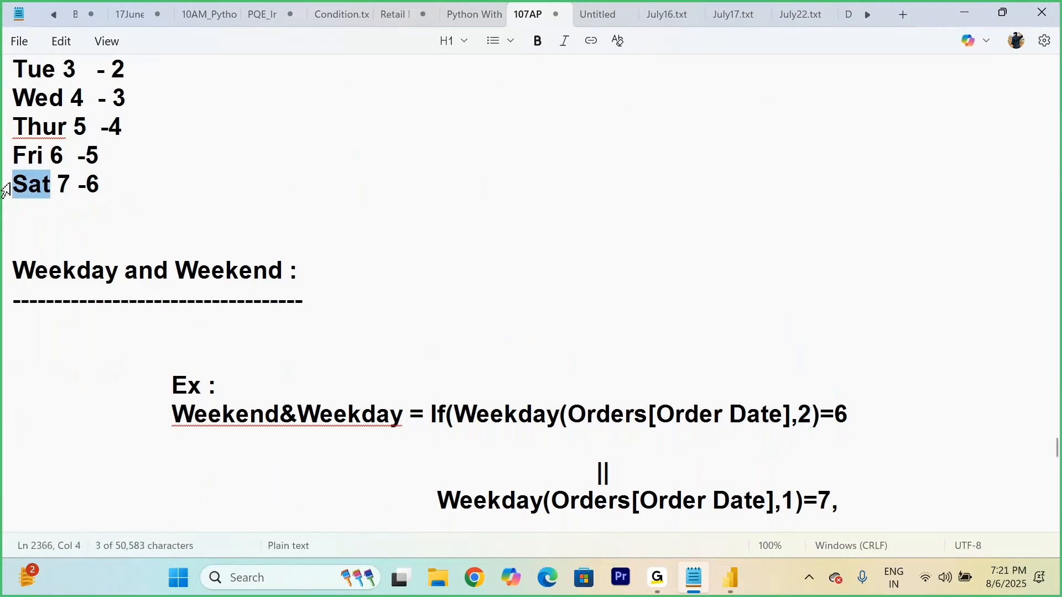
Step: Highlight the complete first Weekday condition and the || operator to examine how the formula's conditions are combined
left_click_drag(455, 415, 857, 416)
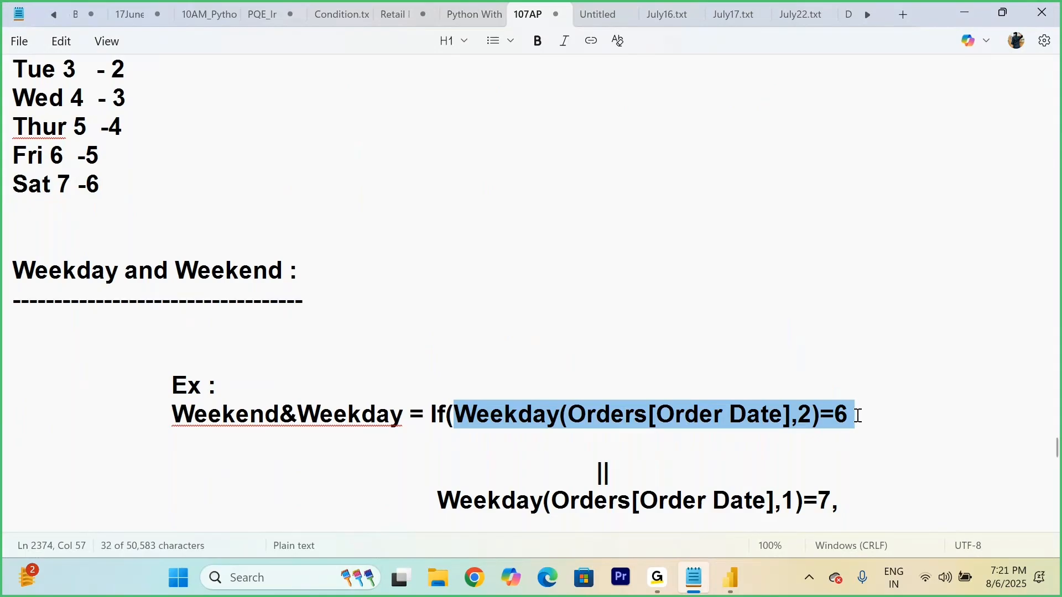
left_click(858, 416)
left_click_drag(454, 415, 854, 413)
scroll(855, 414, "down", 1)
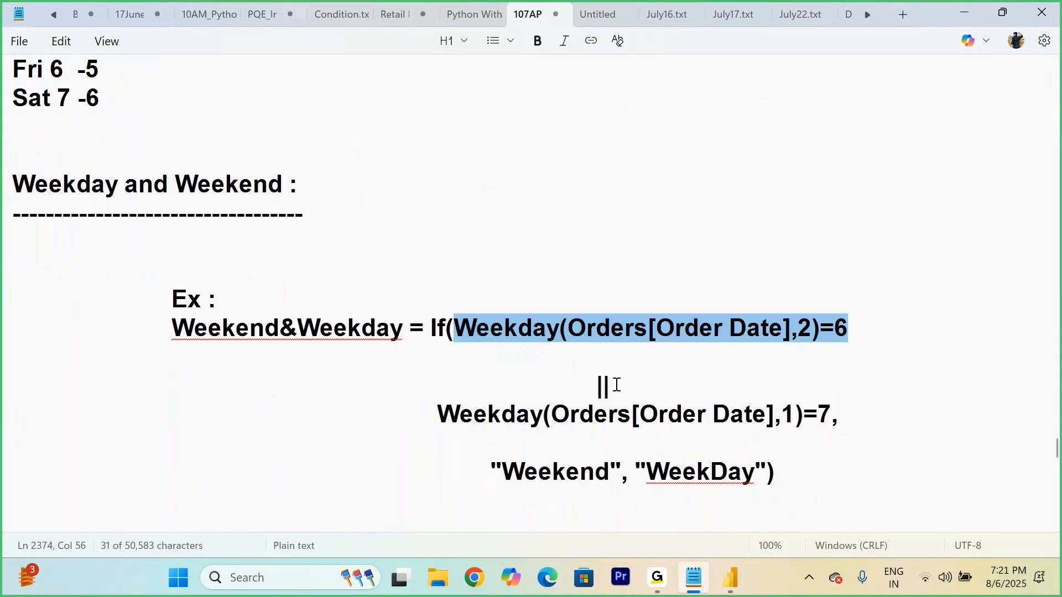
left_click(617, 384)
left_click_drag(617, 384, 589, 384)
left_click(622, 385)
left_click(651, 382)
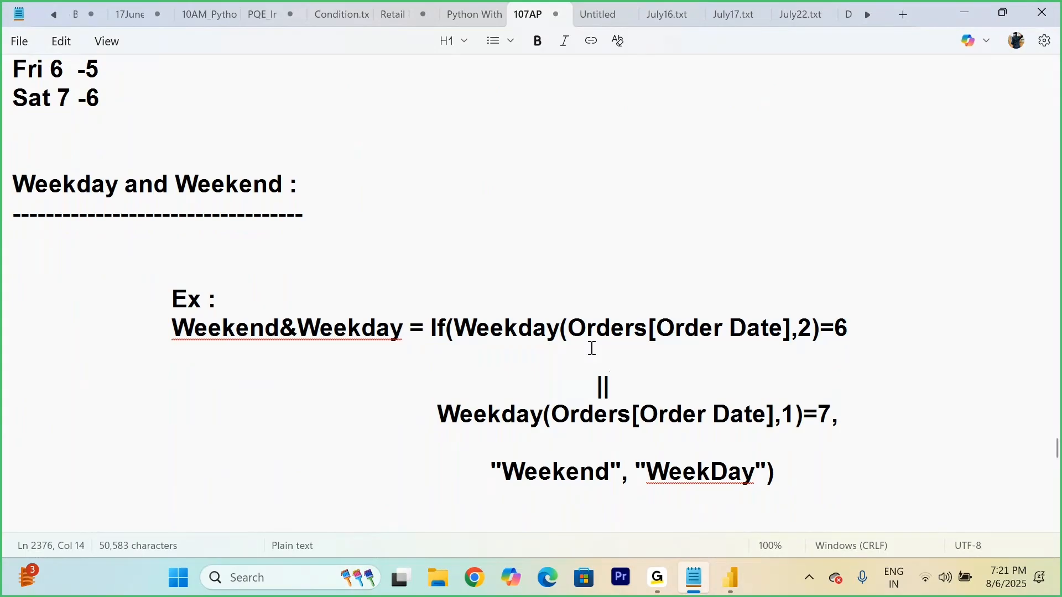
left_click_drag(454, 328, 849, 329)
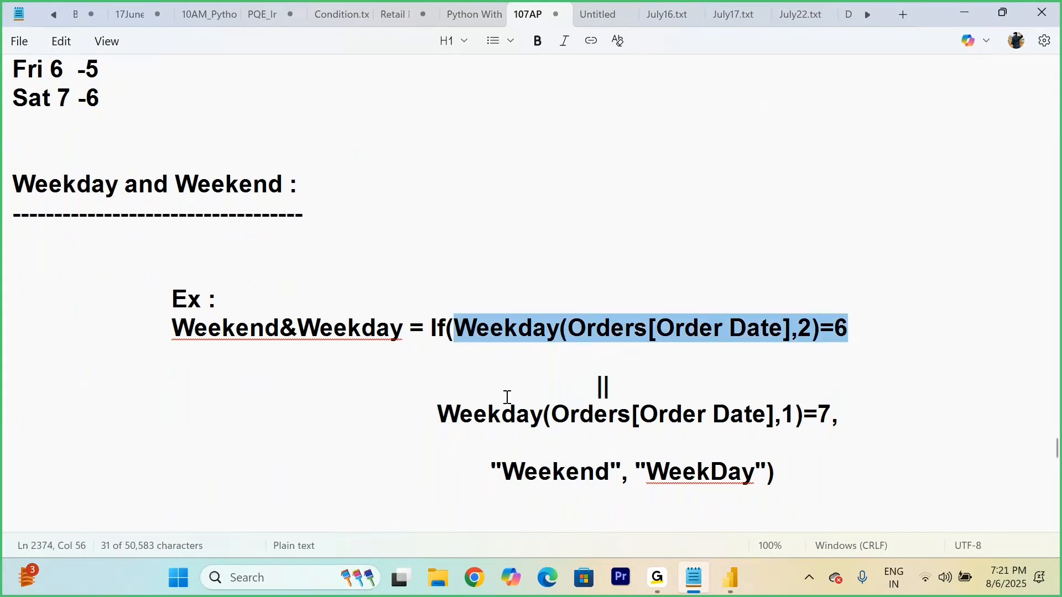
Step: Change the return type in the formula's second Weekday condition to 2
left_click_drag(428, 416, 795, 420)
left_click(795, 420)
key("BackSpace")
type("2")
Step: Highlight the second Weekday condition and the Sun and Sat list entries to relate the condition to the Monday-based numbering
left_click_drag(832, 416, 449, 425)
scroll(161, 206, "up", 3)
left_click_drag(139, 182, 8, 175)
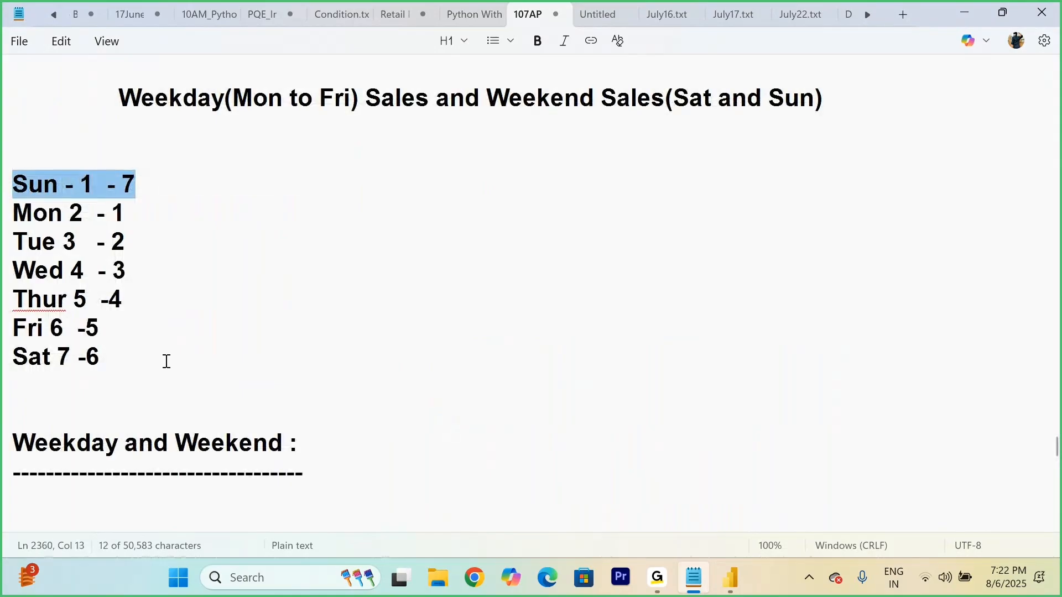
left_click_drag(101, 359, 11, 359)
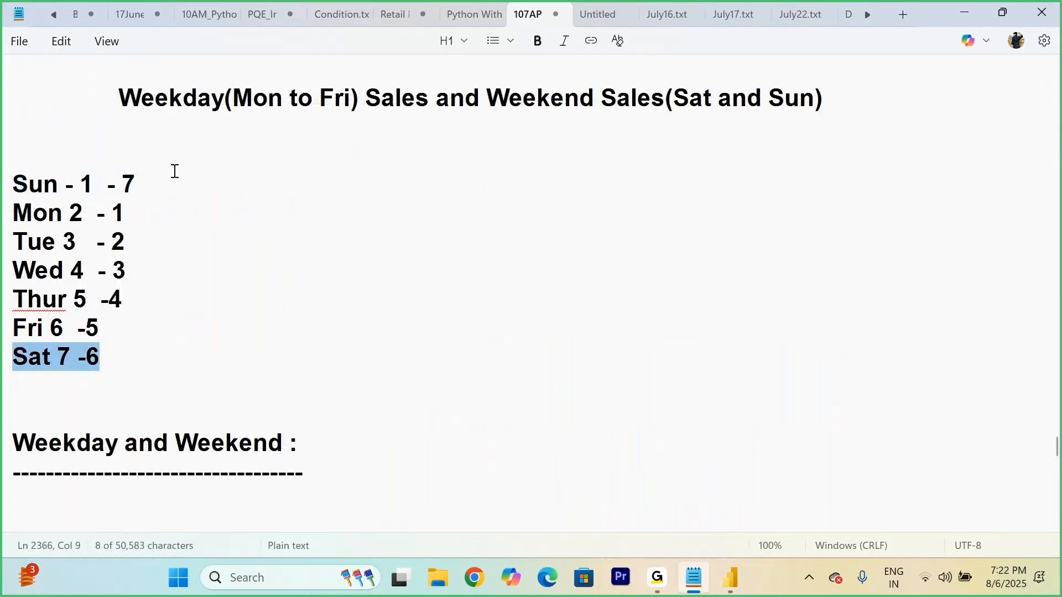
left_click_drag(141, 166, 23, 181)
Step: Return to the Weekend&Weekday formula and highlight its complete second Weekday condition
scroll(394, 385, "down", 3)
scroll(394, 385, "down", 3)
left_click(654, 273)
mouse_move(461, 238)
left_mouse_down()
mouse_move(815, 239)
mouse_move(447, 243)
left_mouse_up()
left_click_drag(420, 326, 834, 325)
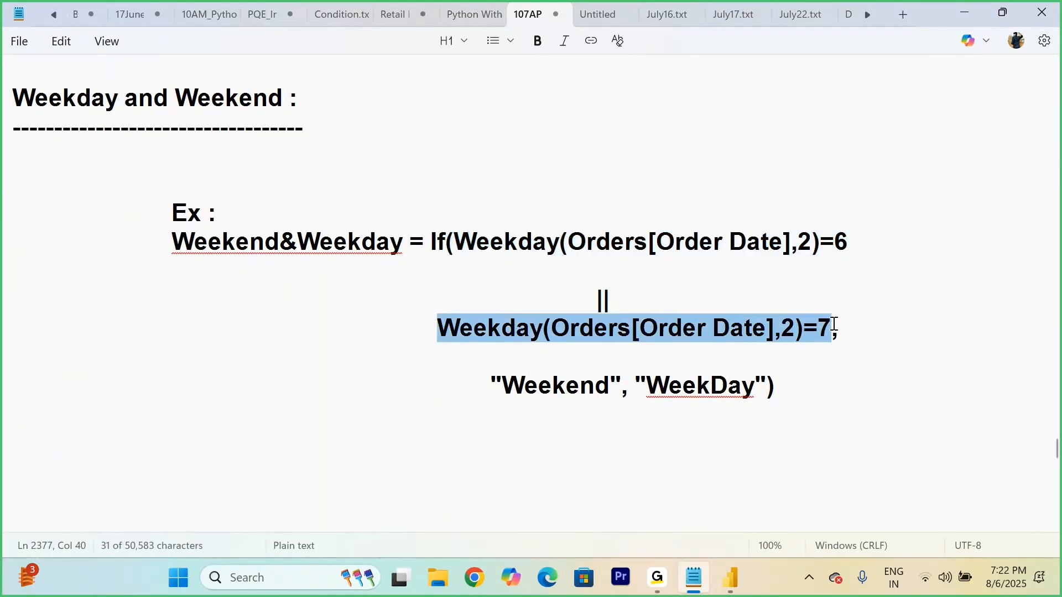
left_click(871, 331)
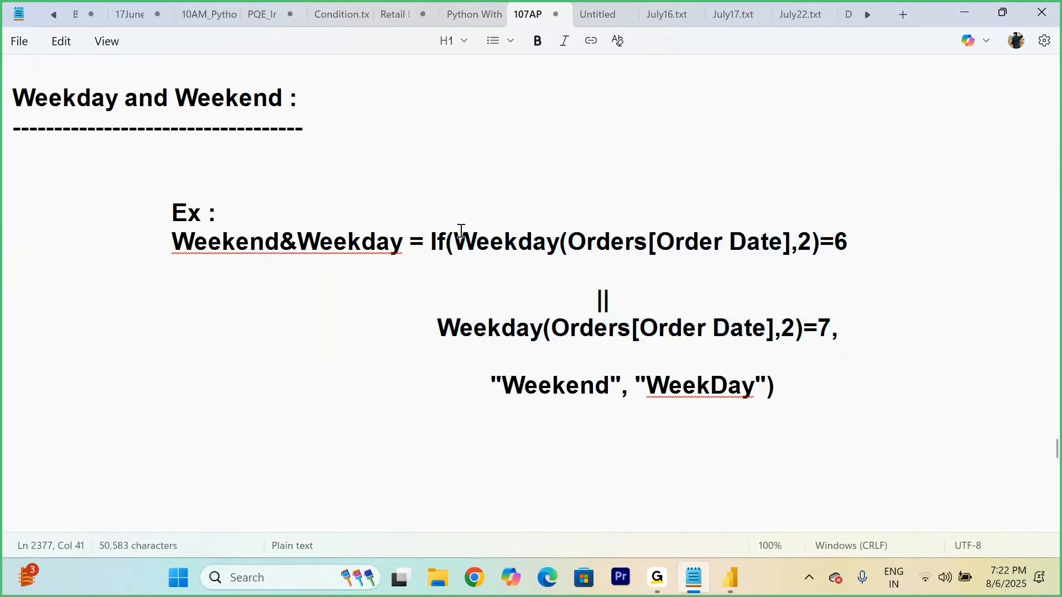
Step: Highlight the IF expression up to the "Weekend" result, followed by the "WeekDay" result, to examine both outcomes
left_click_drag(429, 238, 623, 391)
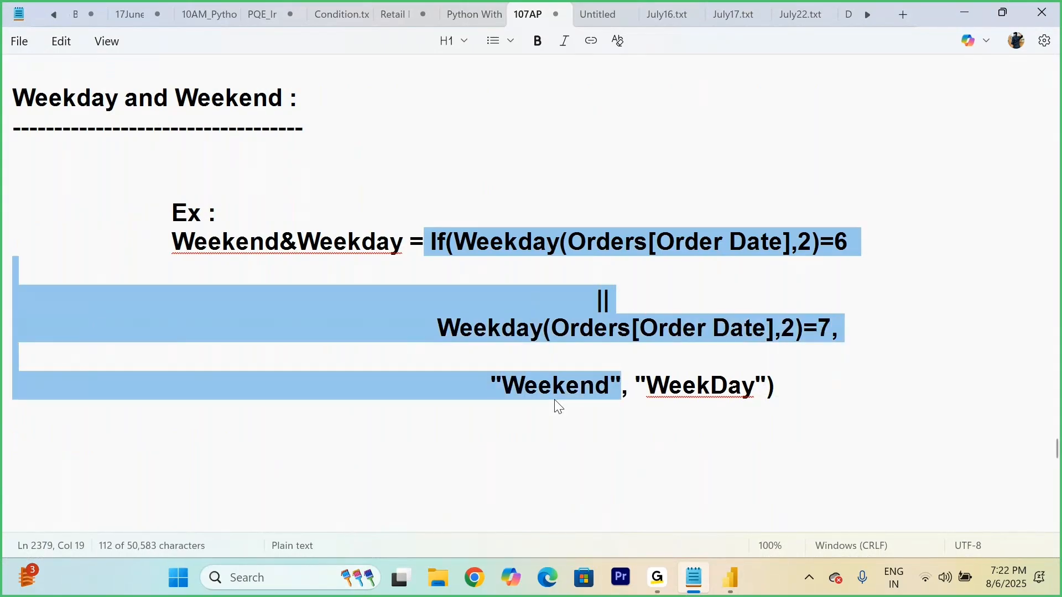
left_click(640, 393)
left_click_drag(636, 394, 619, 394)
left_click_drag(767, 389, 647, 390)
left_click(823, 388)
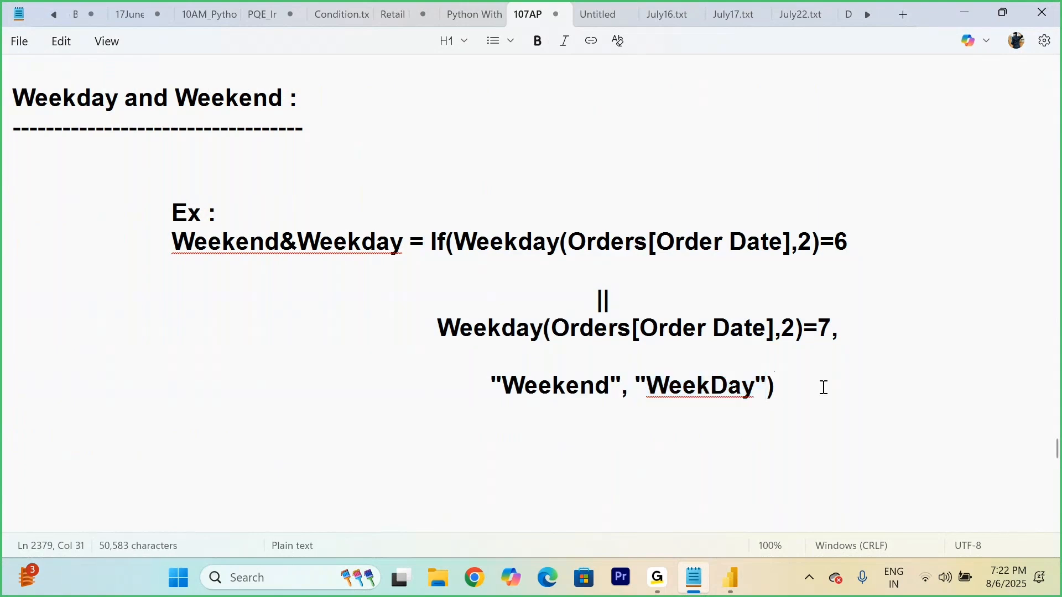
Step: Switch to Power BI Desktop, commit the open Week Day formula, and add a calculated column to Orders named Weekend and Weekdays
left_click(735, 587)
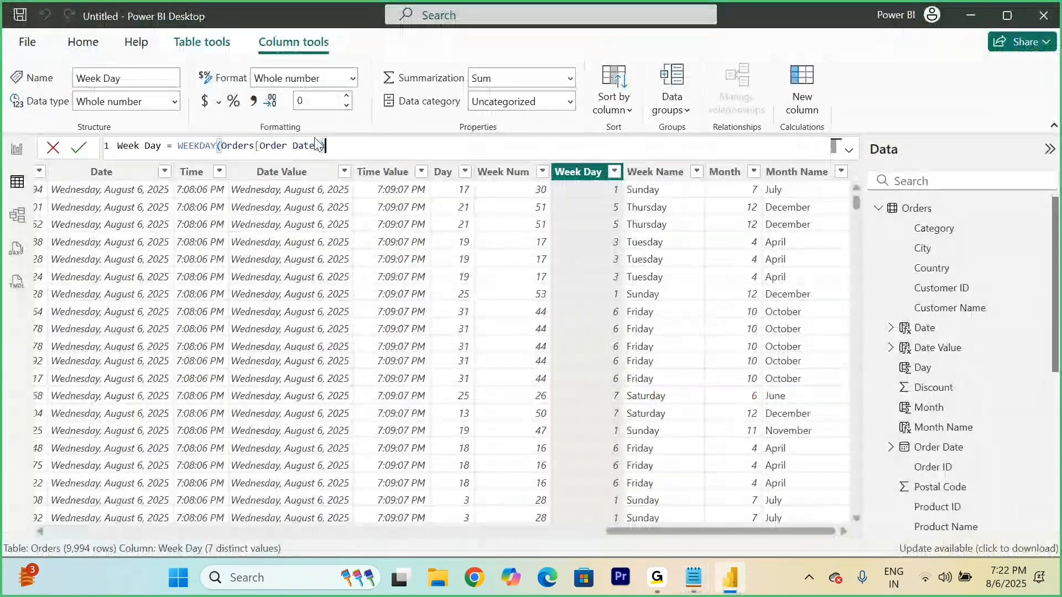
left_click(78, 146)
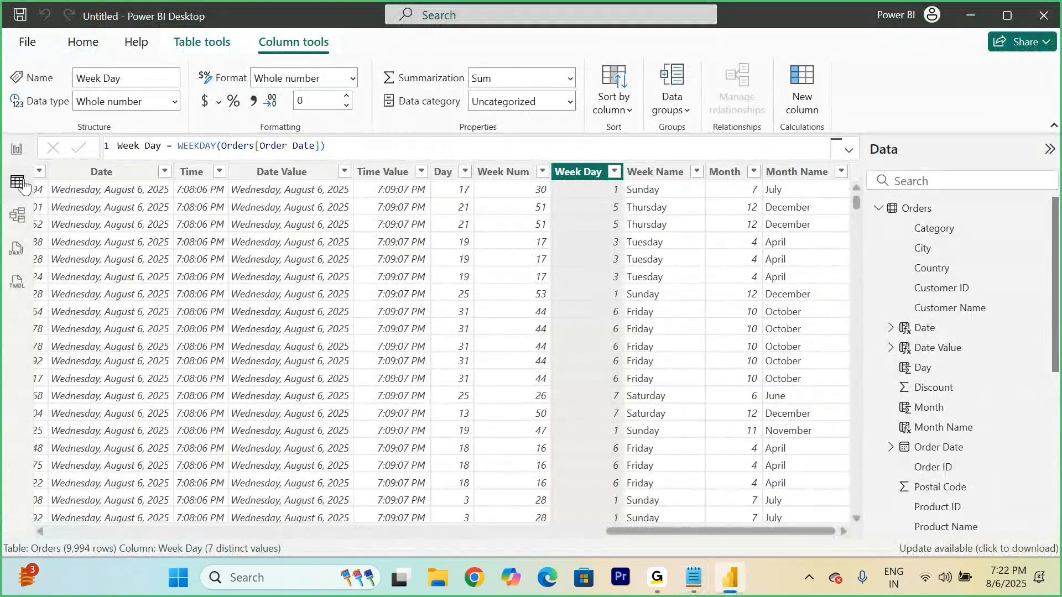
right_click(896, 212)
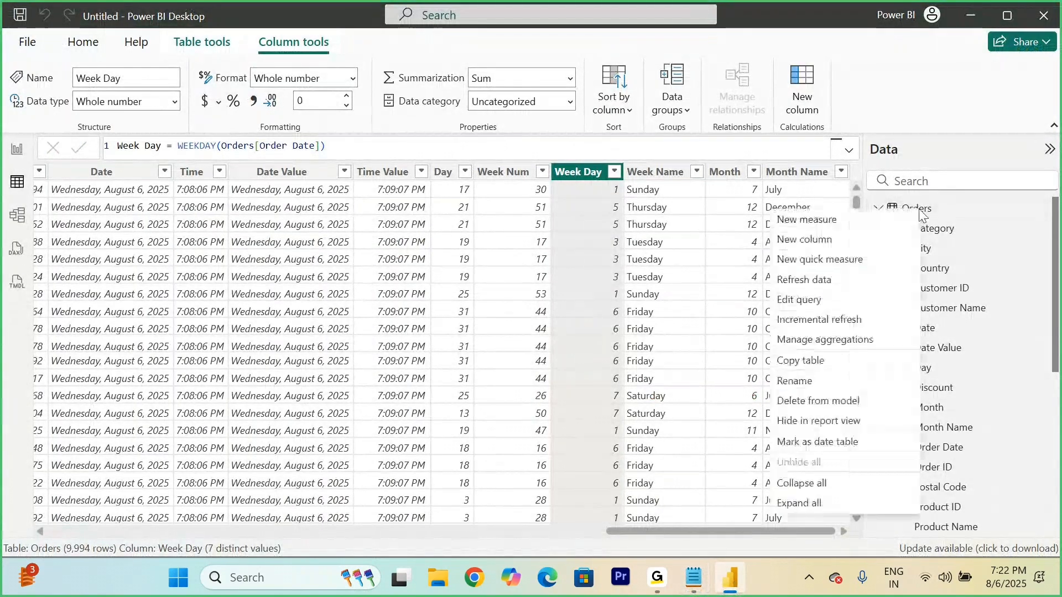
left_click(817, 242)
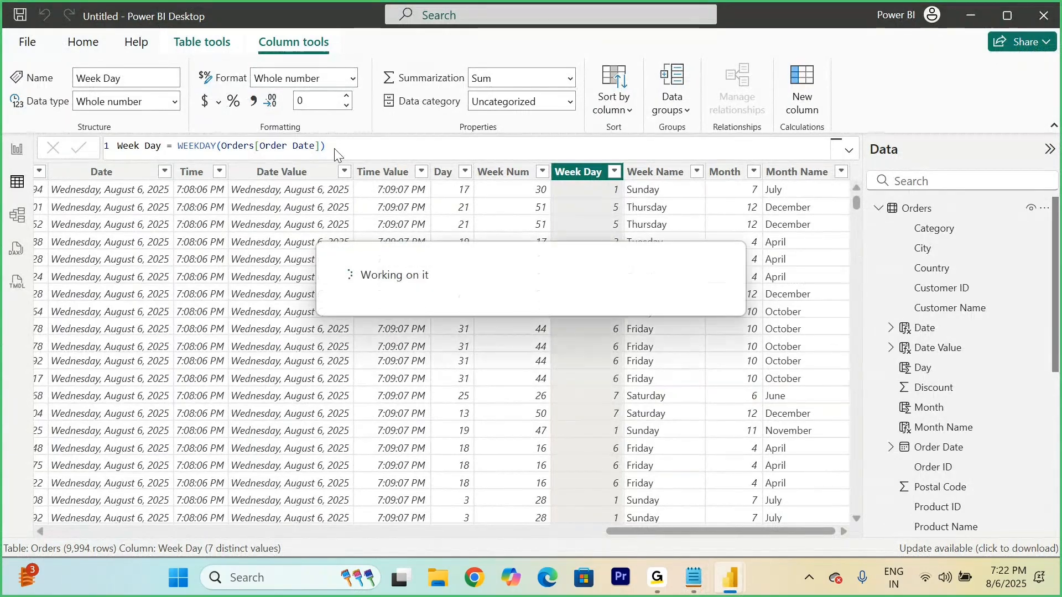
type("Weekend a")
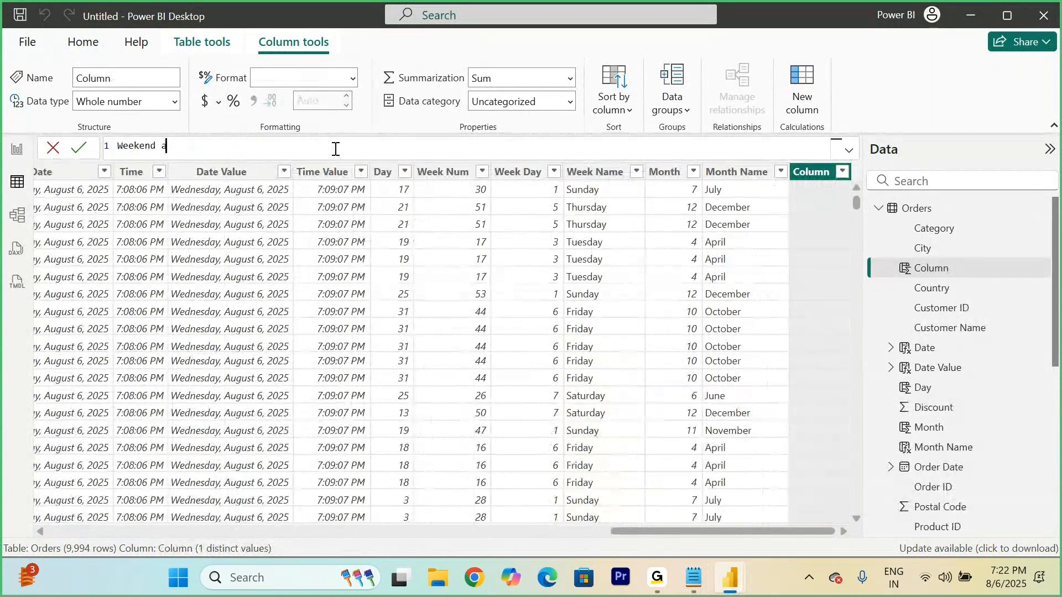
type("nd Weekdays")
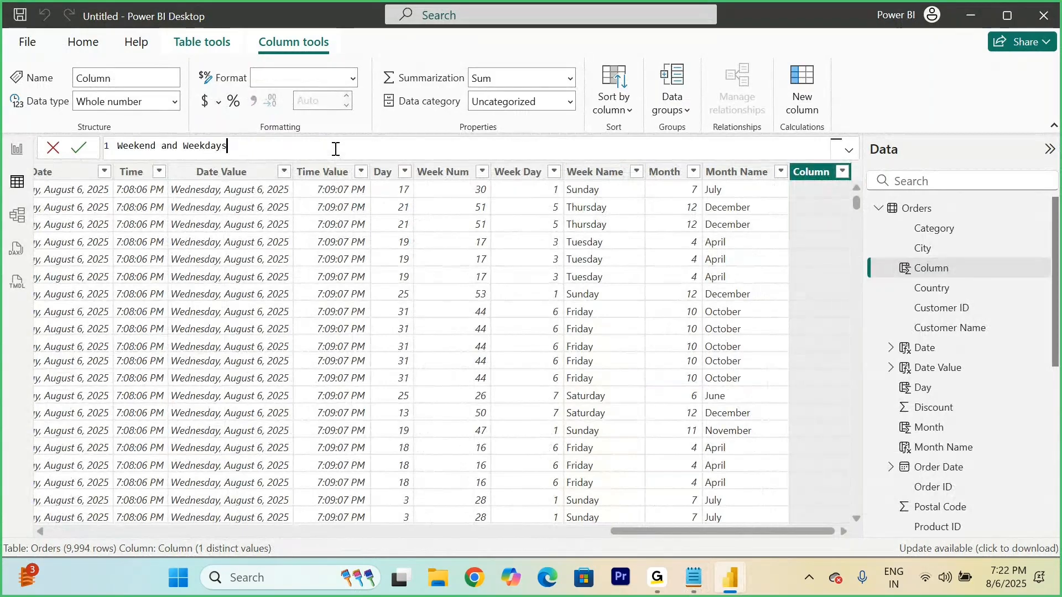
type(" =")
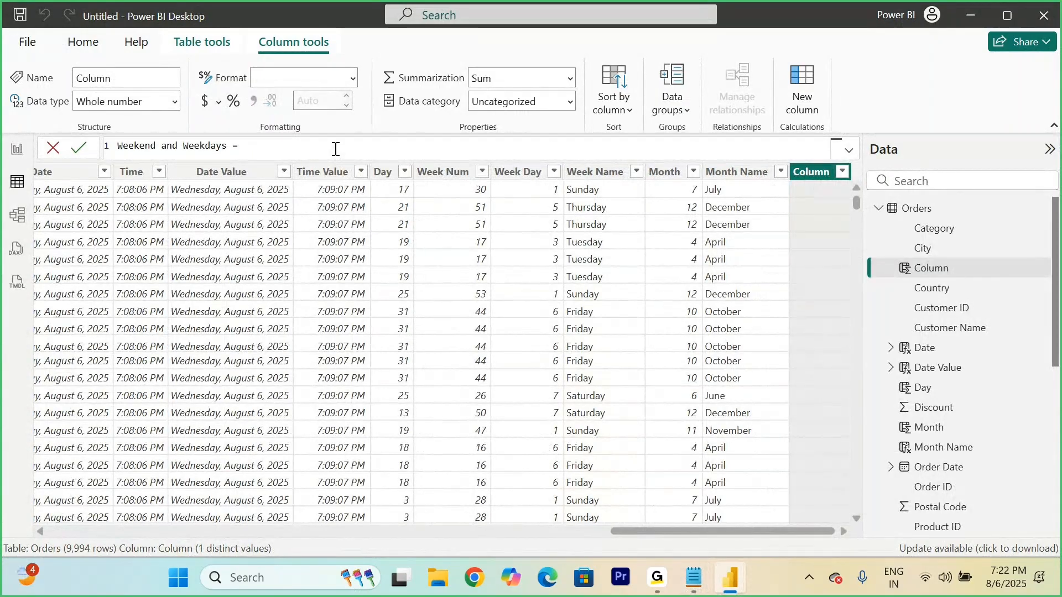
type(" ca")
key("BackSpace")
key("BackSpace")
key("BackSpace")
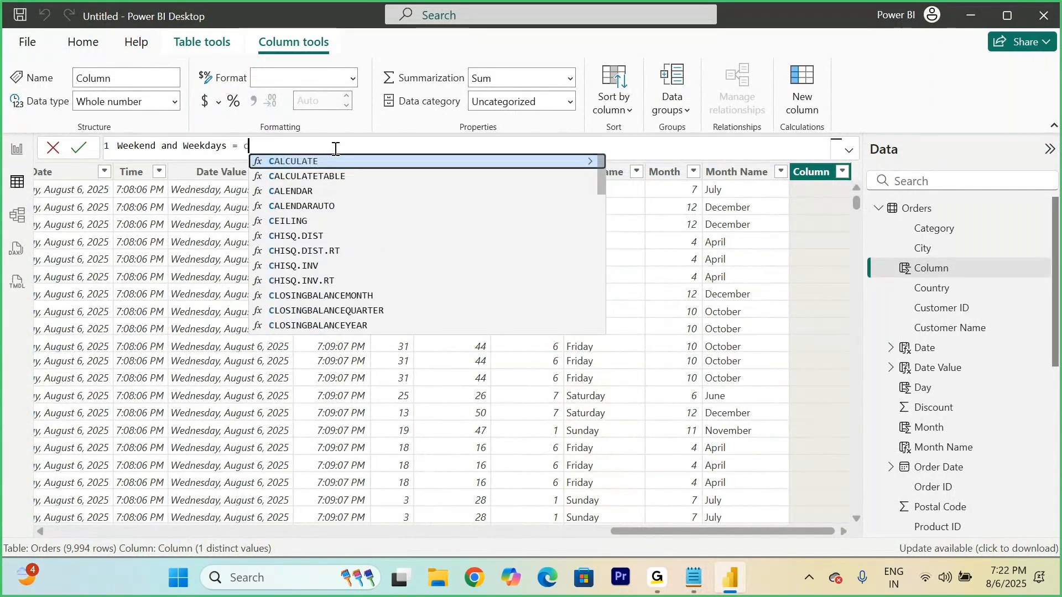
type("IF(")
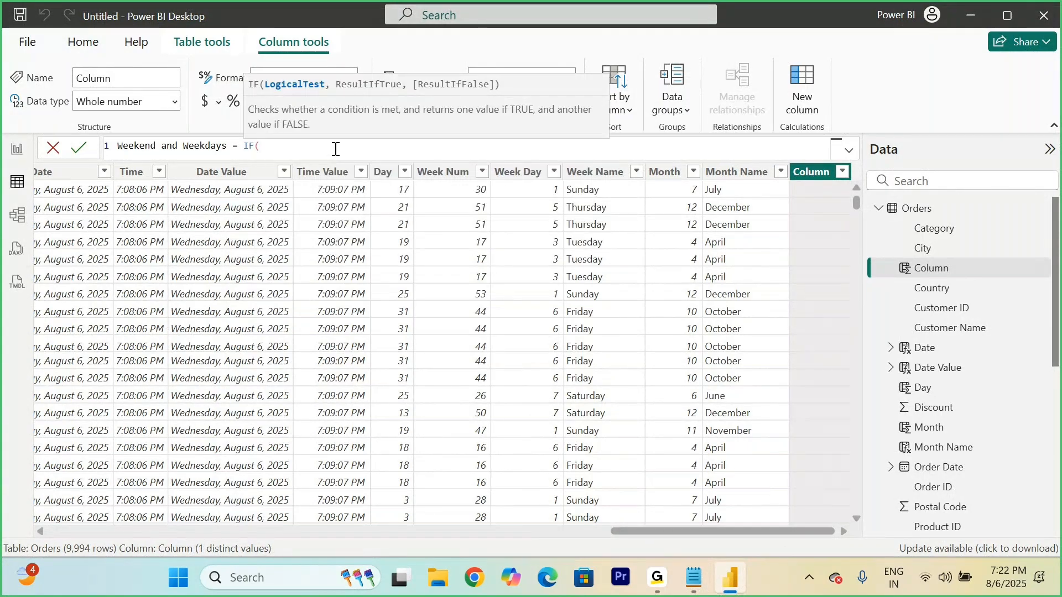
type("w")
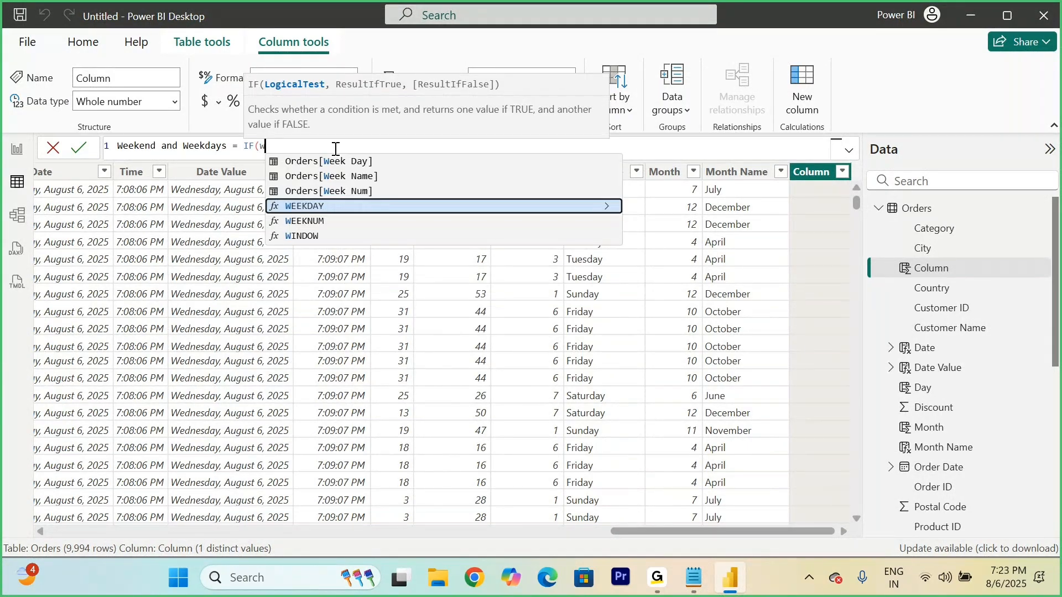
Step: Define the Weekend and Weekdays column as WEEKDAY(Orders[Order Date],2)=6 and commit the formula
key("Tab")
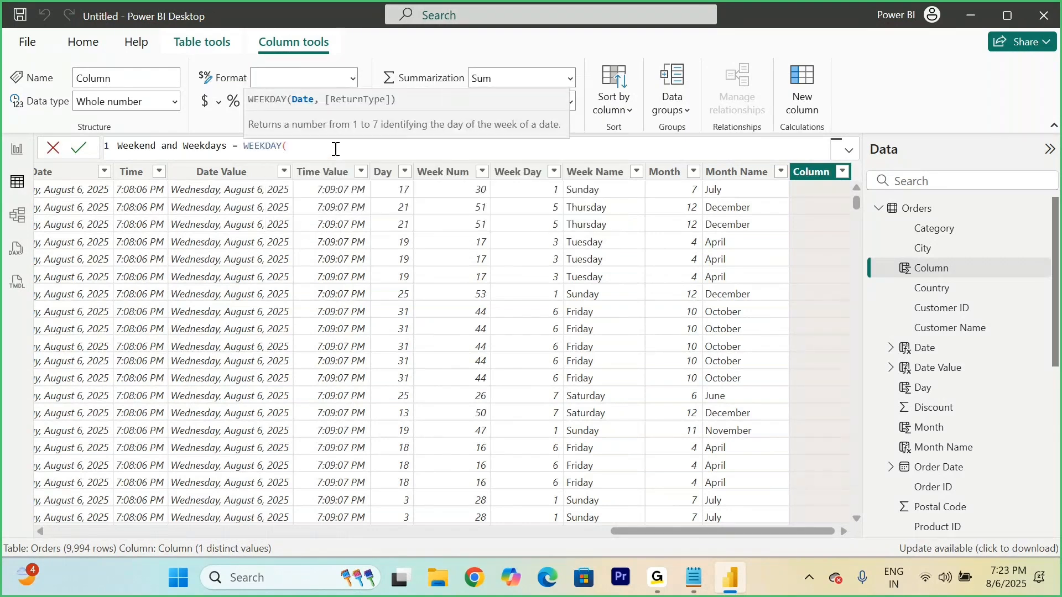
type("order")
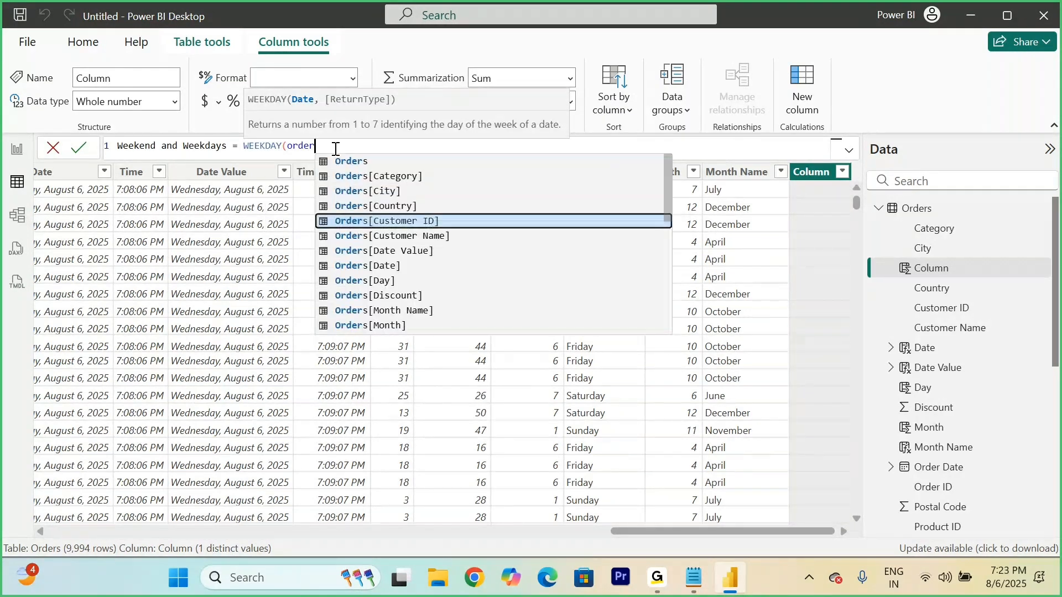
key("Down")
key("Down")
key("Down")
key("Down")
key("Down")
key("Down")
key("Down")
key("Down")
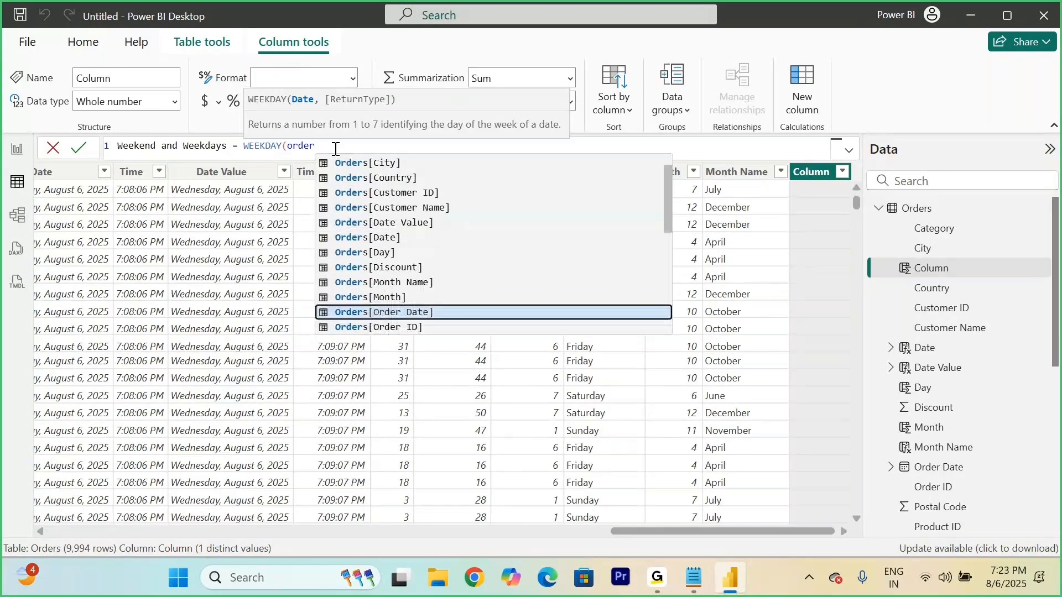
key("Tab")
type(",2")
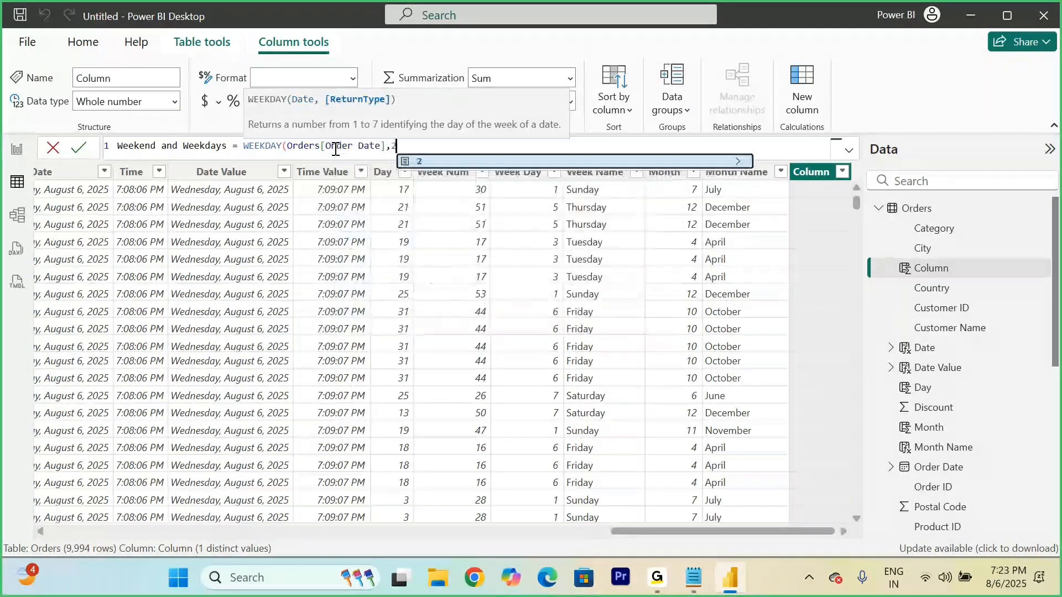
type(")=6")
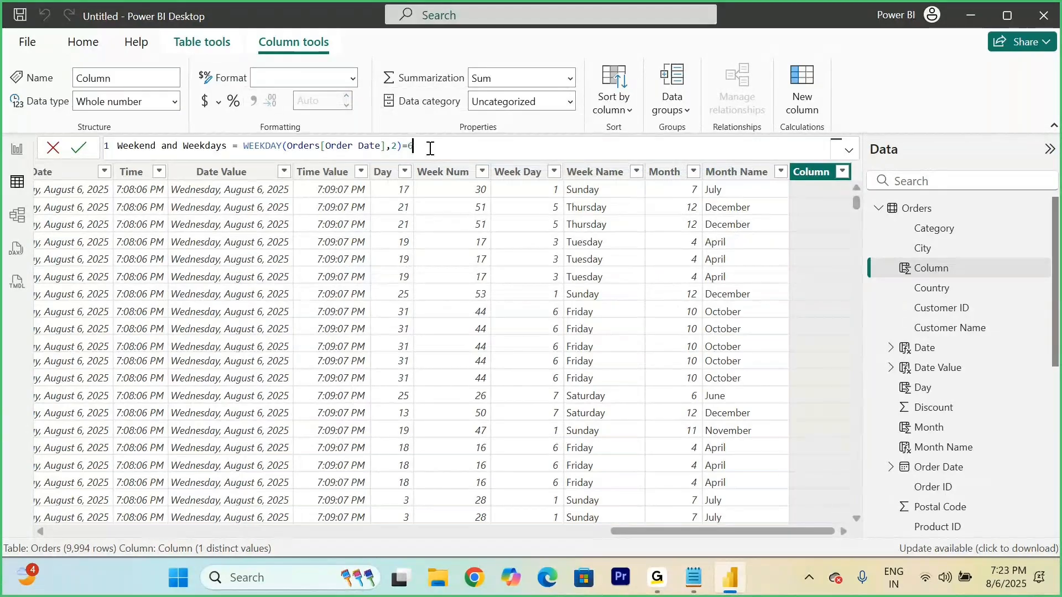
left_click_drag(409, 147, 243, 147)
left_click(78, 156)
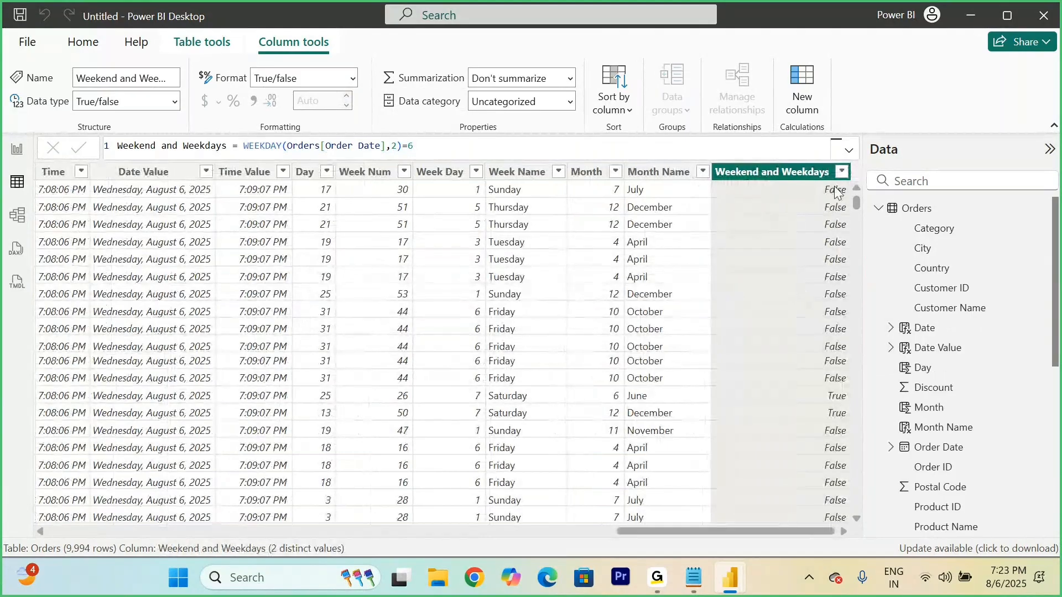
Step: Compare the True rows in Weekend and Weekdays with the Saturday entries in the Week Name column
left_click(818, 397)
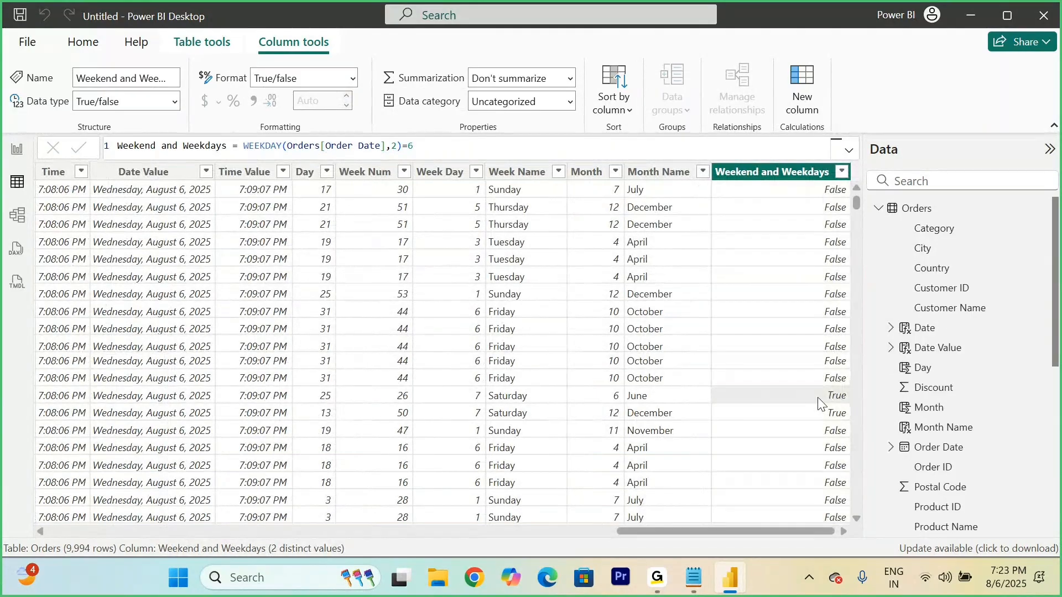
left_click(512, 399)
left_click(512, 415)
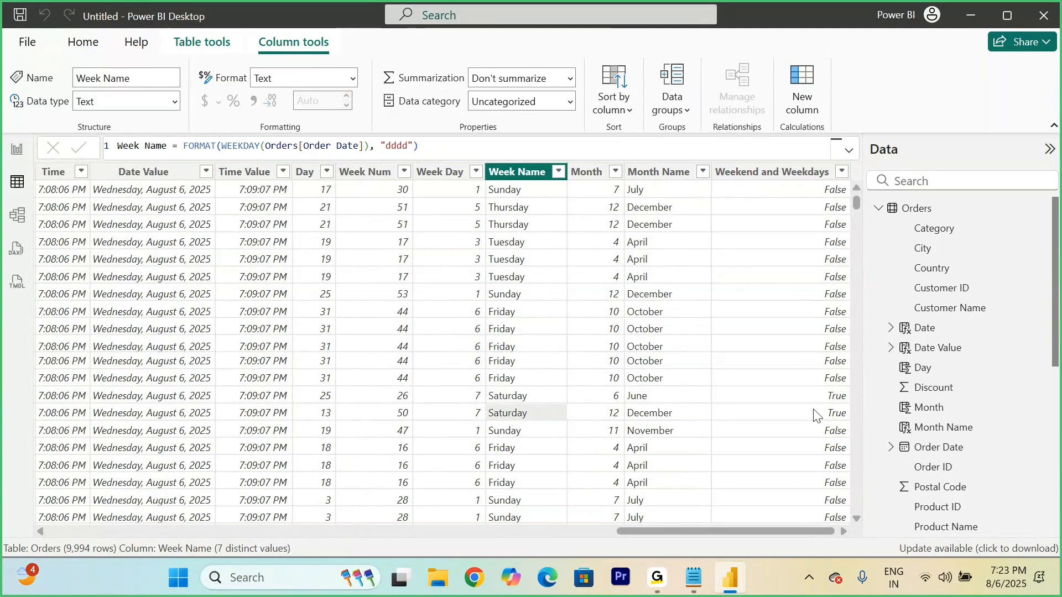
left_click(830, 397)
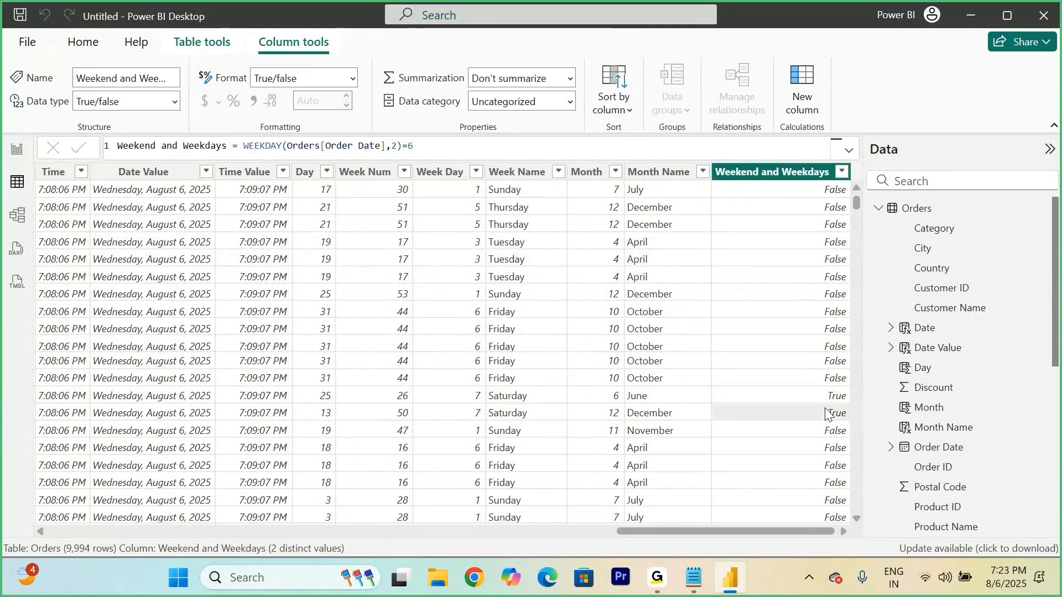
Step: Set the Weekend and Weekdays formula's comparison value to 7, commit it, and check the result against a Sunday row in Week Name
left_click(788, 183)
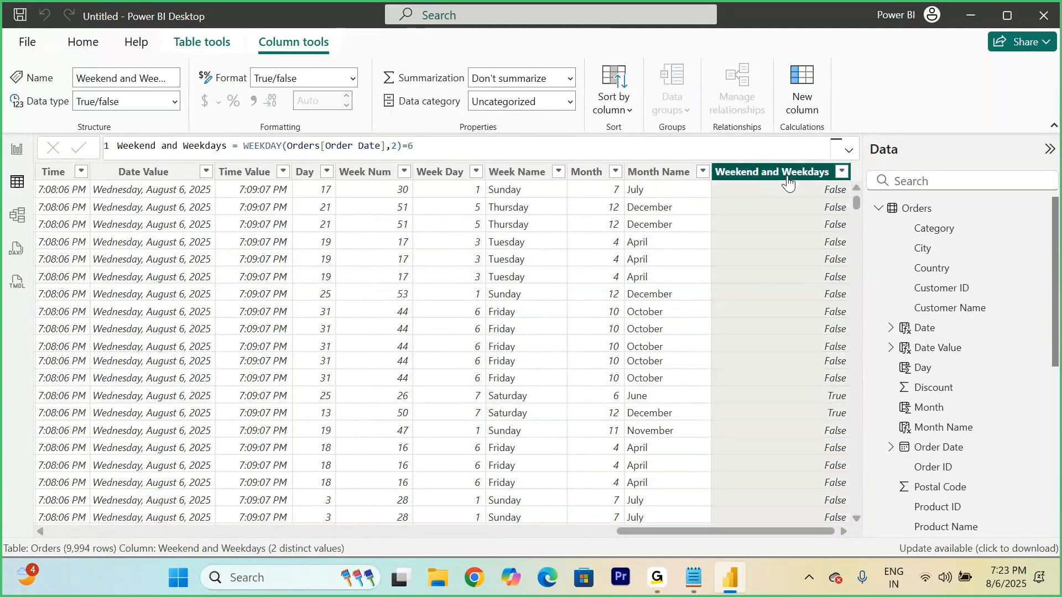
left_click(397, 147)
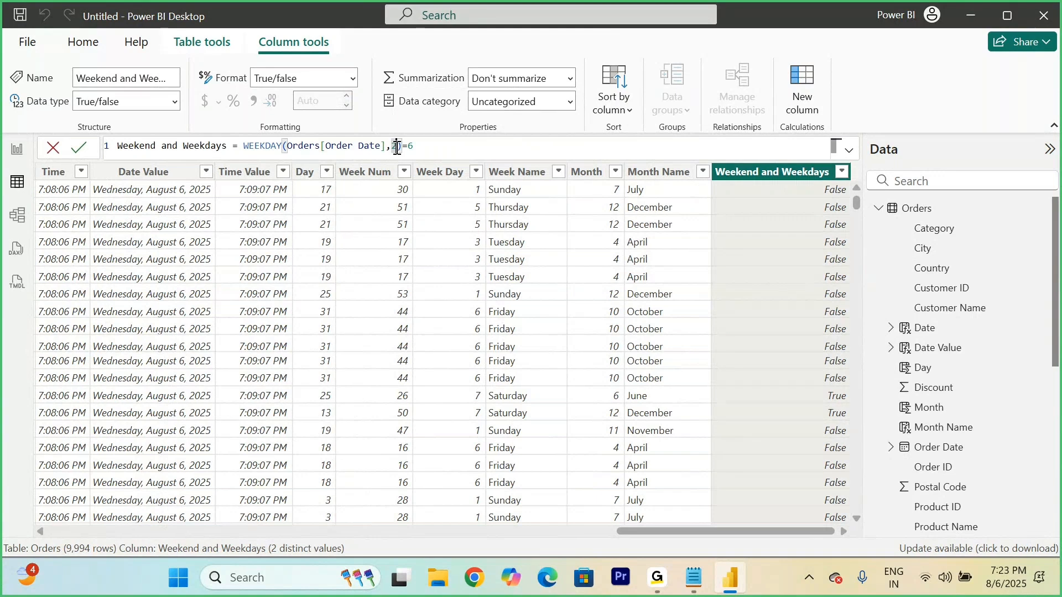
left_click(425, 150)
key("BackSpace")
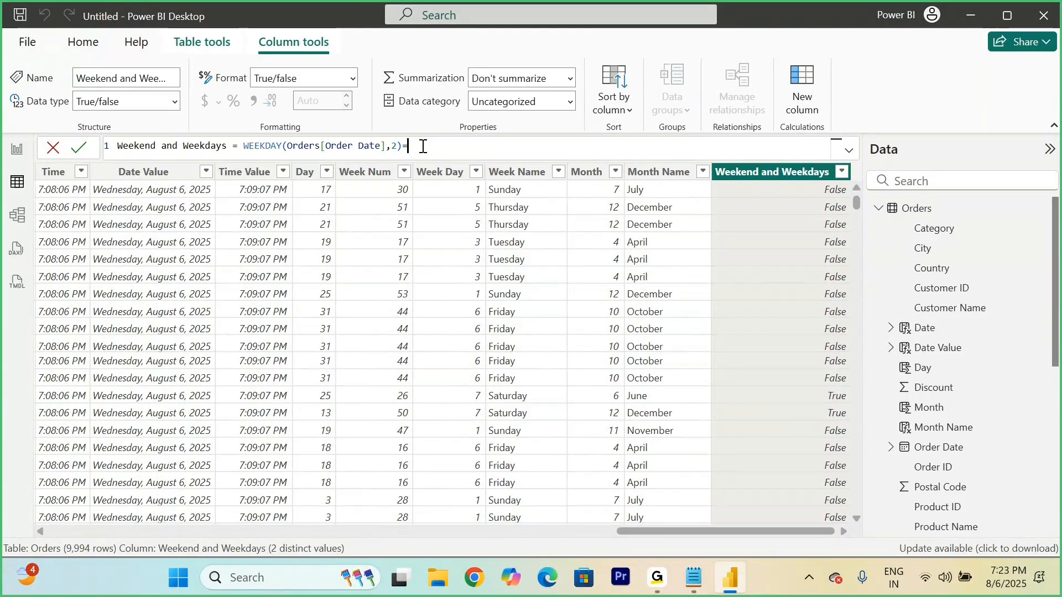
left_click(79, 147)
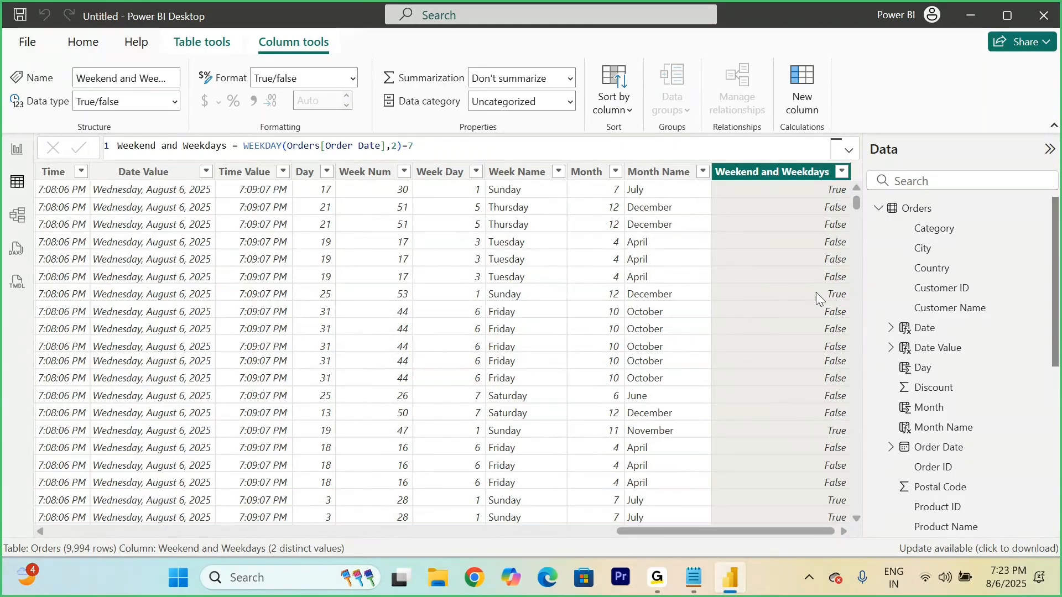
left_click(794, 287)
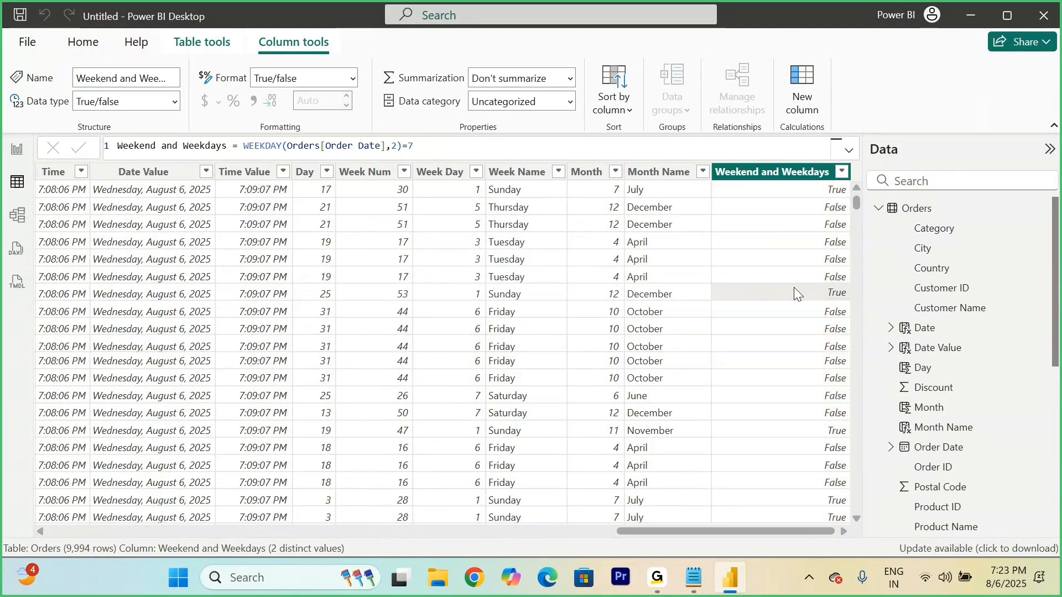
left_click(499, 296)
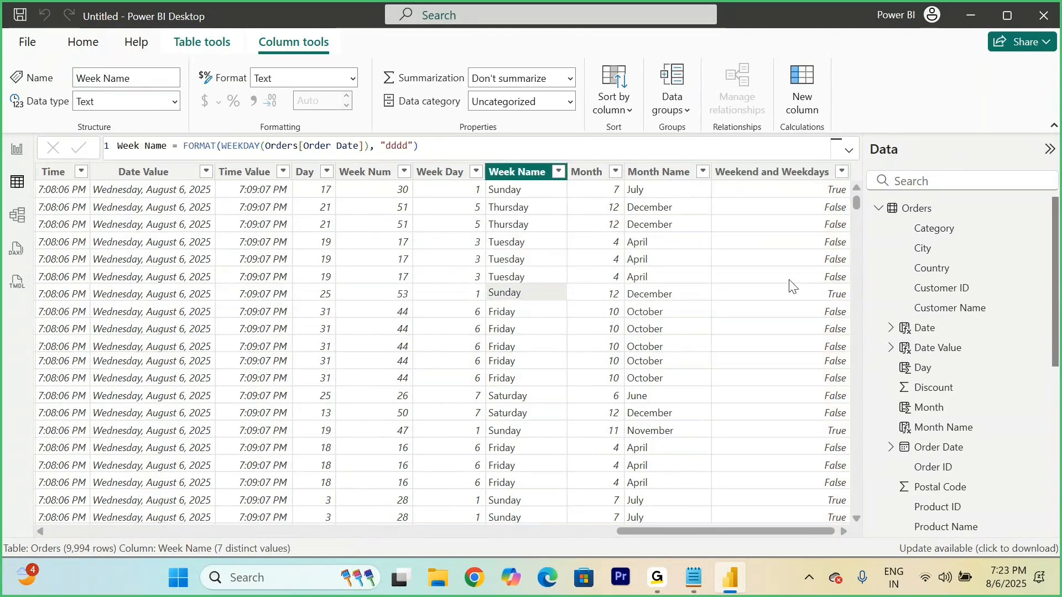
Step: Start an IF function around the Weekend and Weekdays column's WEEKDAY condition and set the comparison value to 6
left_click(775, 179)
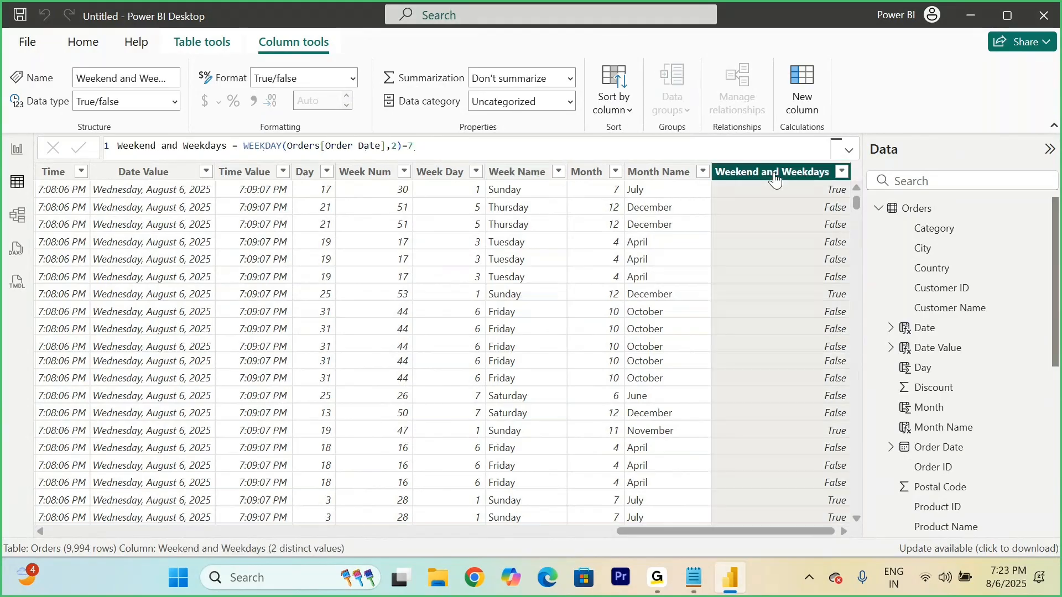
double_click(246, 146)
left_click(247, 146)
type("IF")
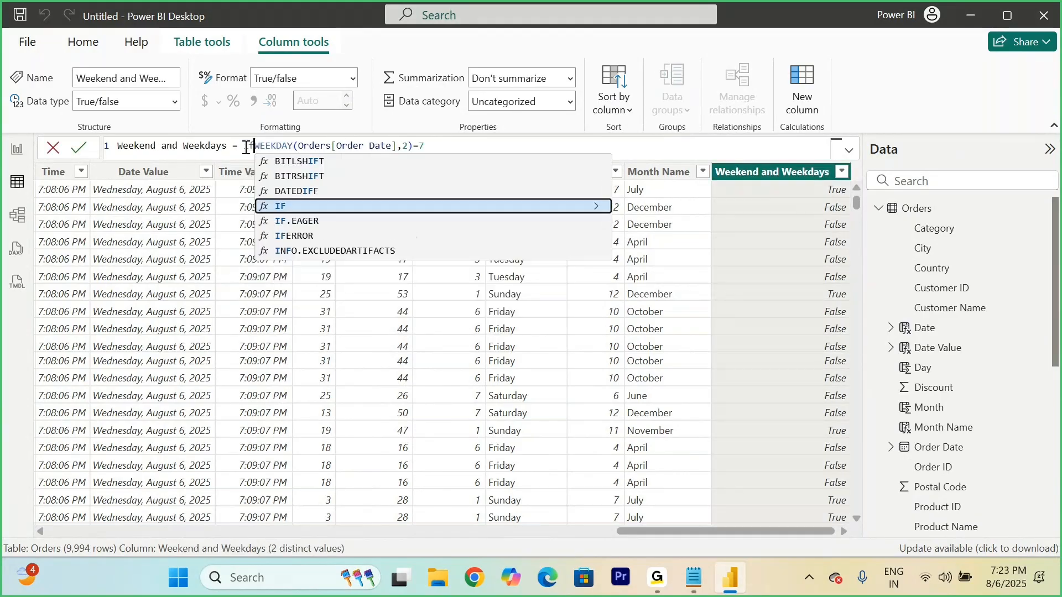
type("(")
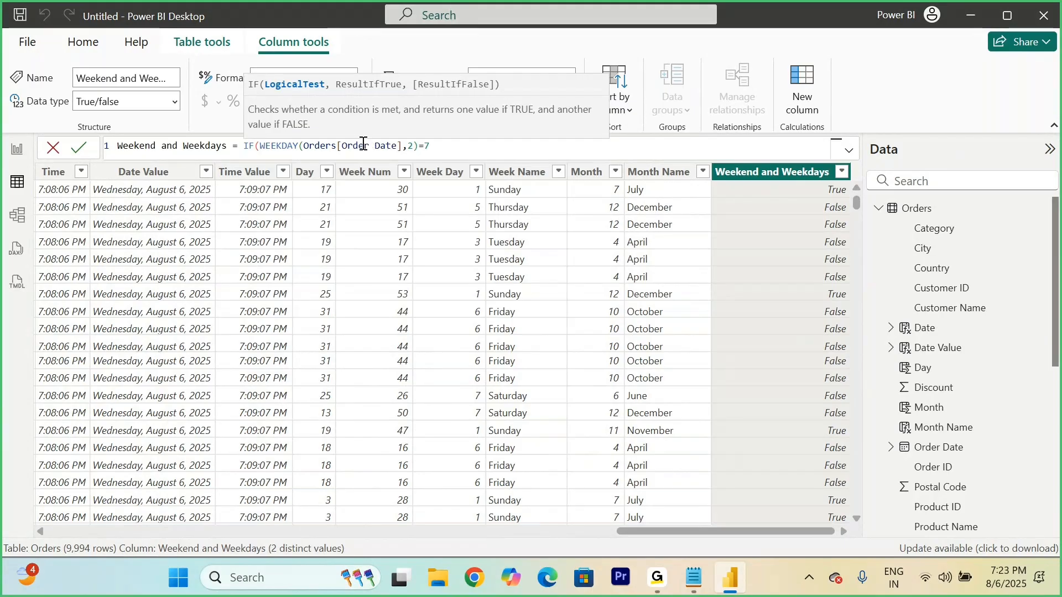
left_click(435, 143)
key("BackSpace")
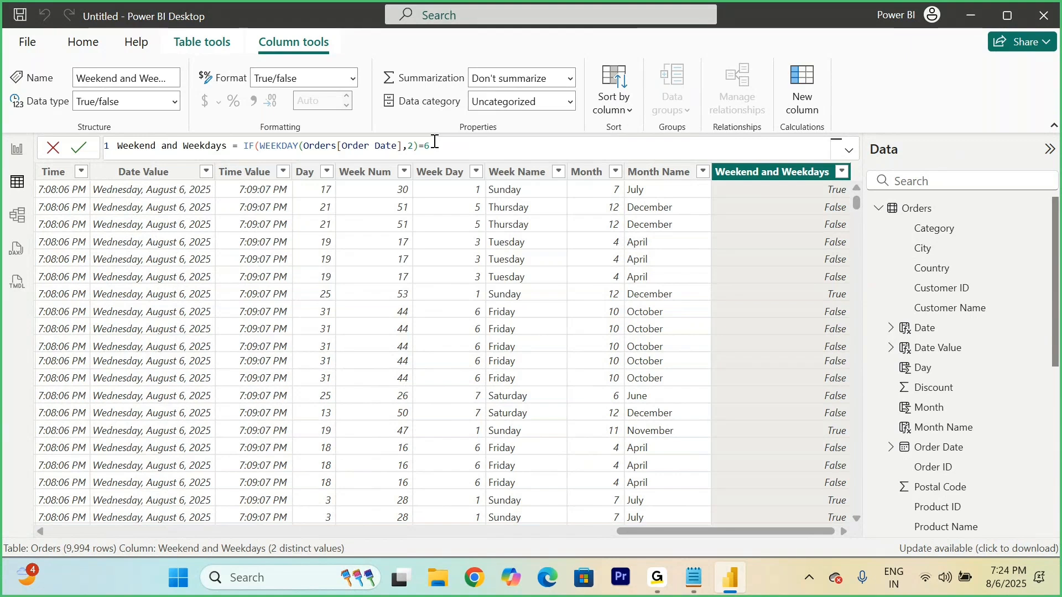
Step: Append the OR operator || after the =6 condition and start an indented second line in the Weekend and Weekdays formula
type("||")
key("shift+Return")
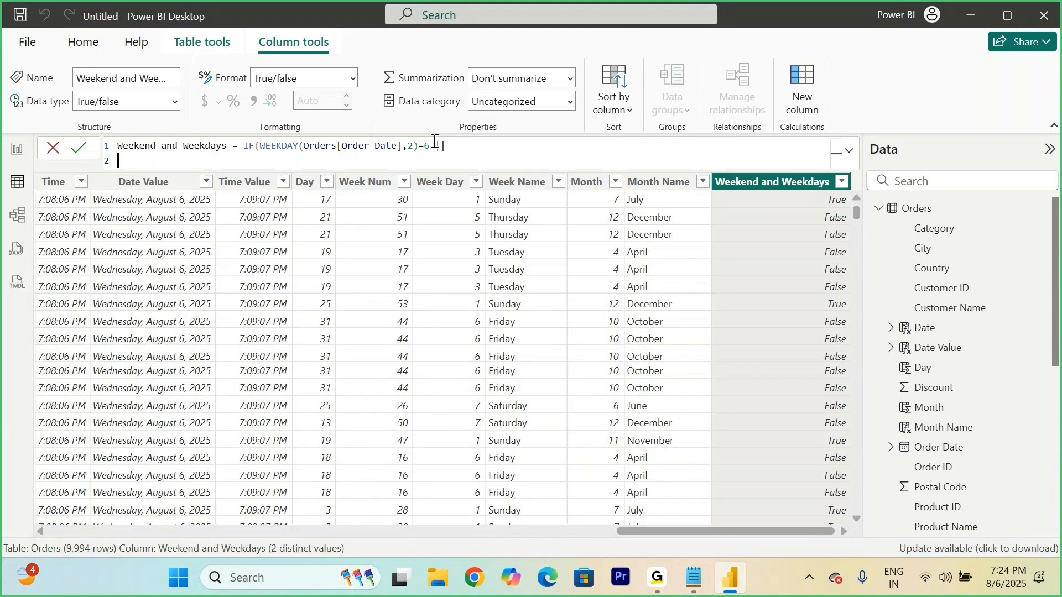
key("Tab")
key("Tab")
key("Tab")
key("Tab")
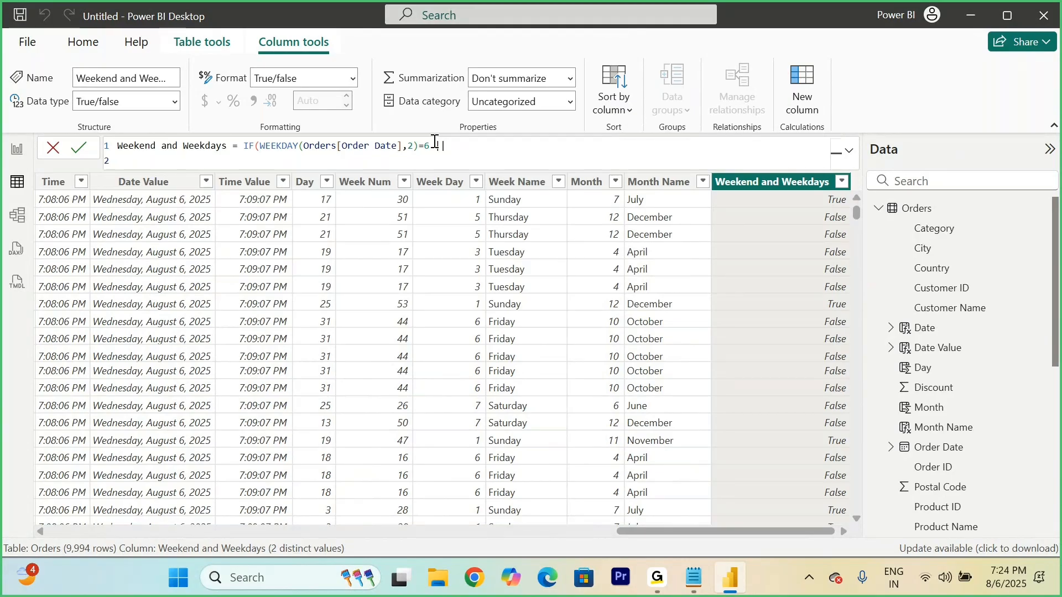
Step: Add WEEKDAY(Orders[Order Date],2)=7 as the second condition of the IF function, ending it with a comma
type("wee")
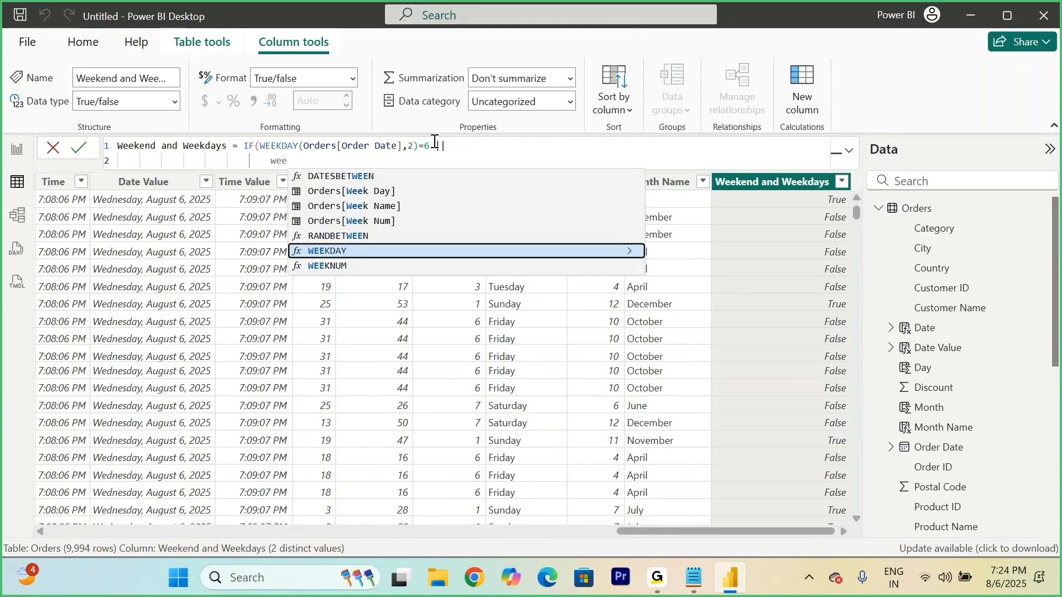
key("Tab")
type("order")
key("Down")
key("Down")
key("Down")
key("Down")
key("Down")
key("Down")
key("Down")
key("Down")
key("Down")
key("Down")
key("Down")
key("Down")
key("Down")
key("Down")
key("Down")
key("Down")
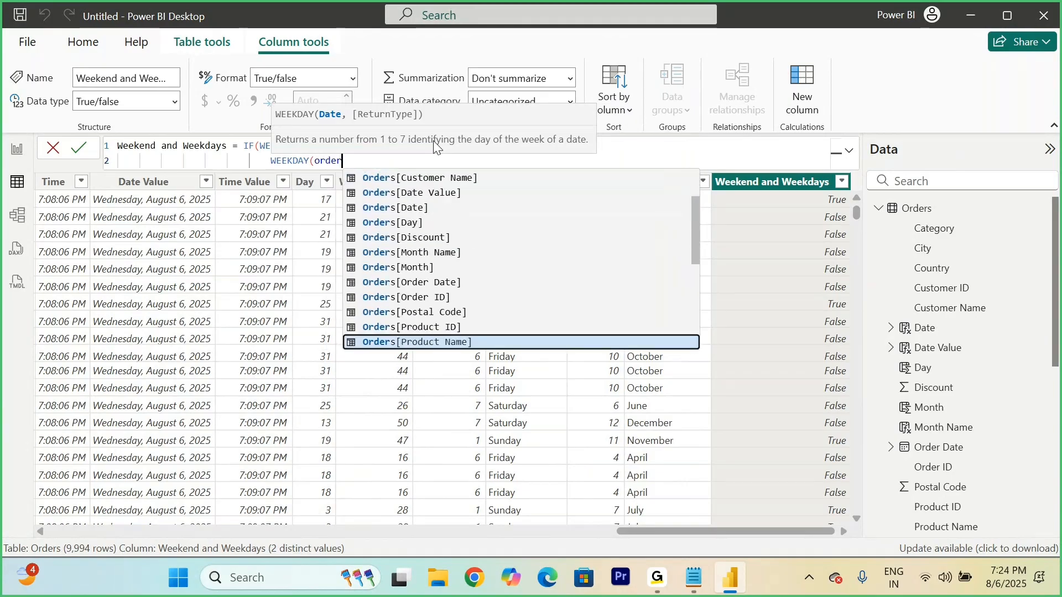
key("Up")
key("Up")
key("Up")
key("Up")
key("Tab")
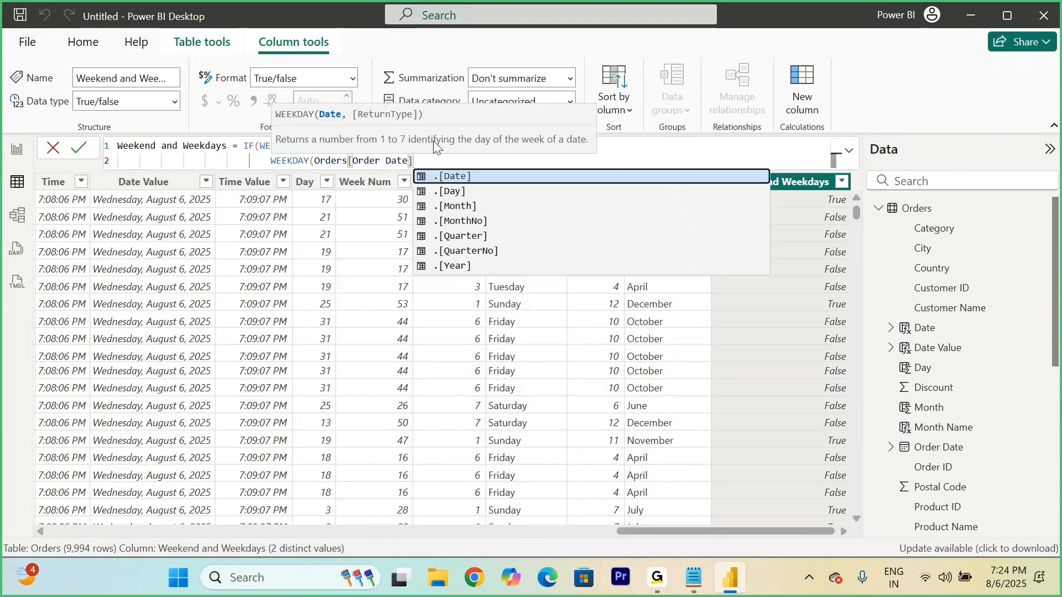
type(",2)=")
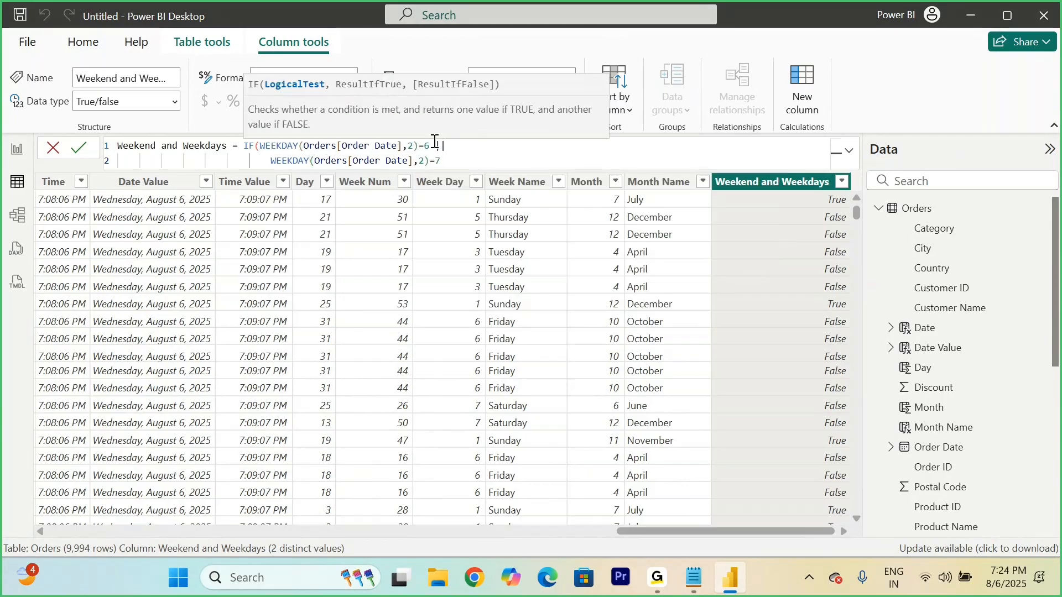
type("7,")
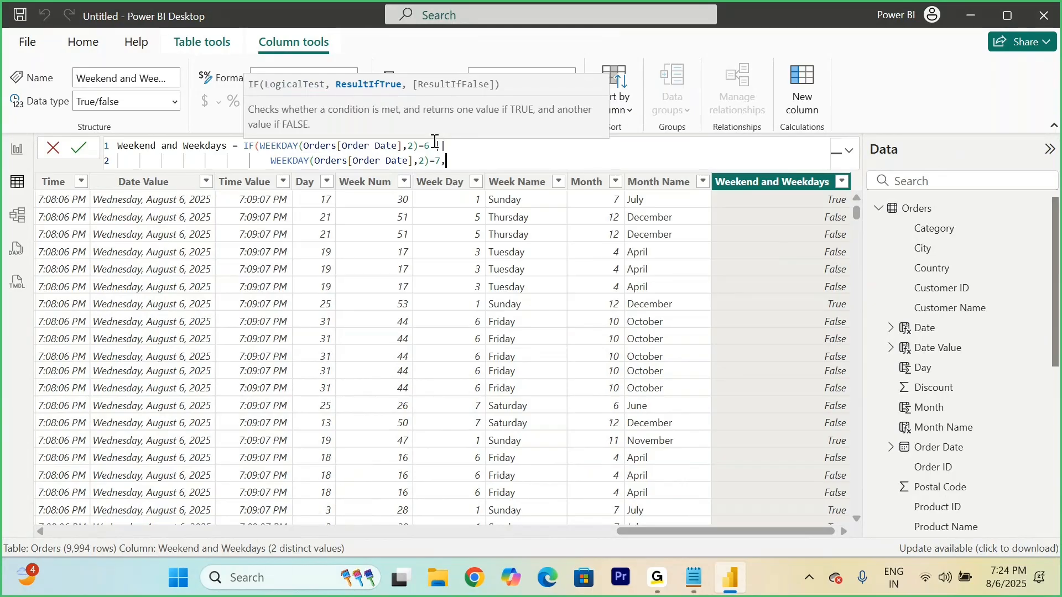
Step: Add "Weekend" and "Weekdays" as the IF function's true and false results on a new line and commit the formula
key("shift+Return")
type("\"Weekend\", ")
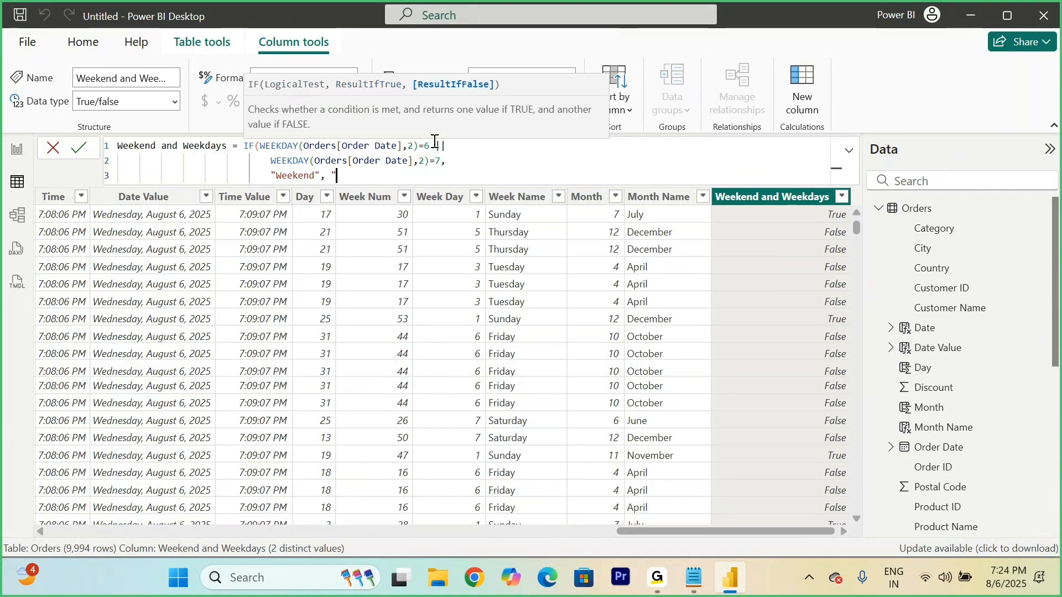
type("\"Weekdays\")")
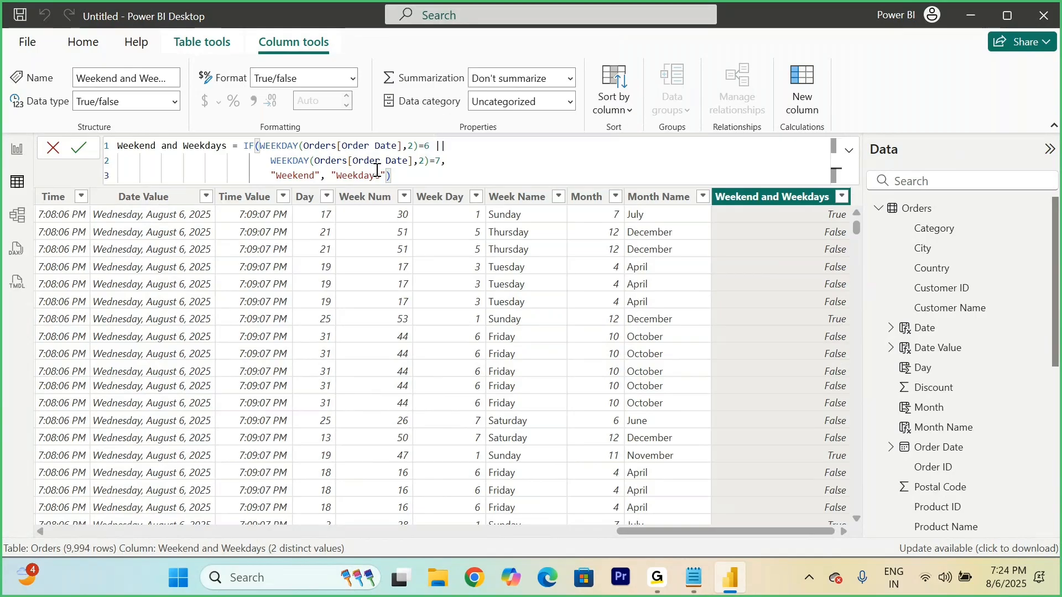
left_click(80, 147)
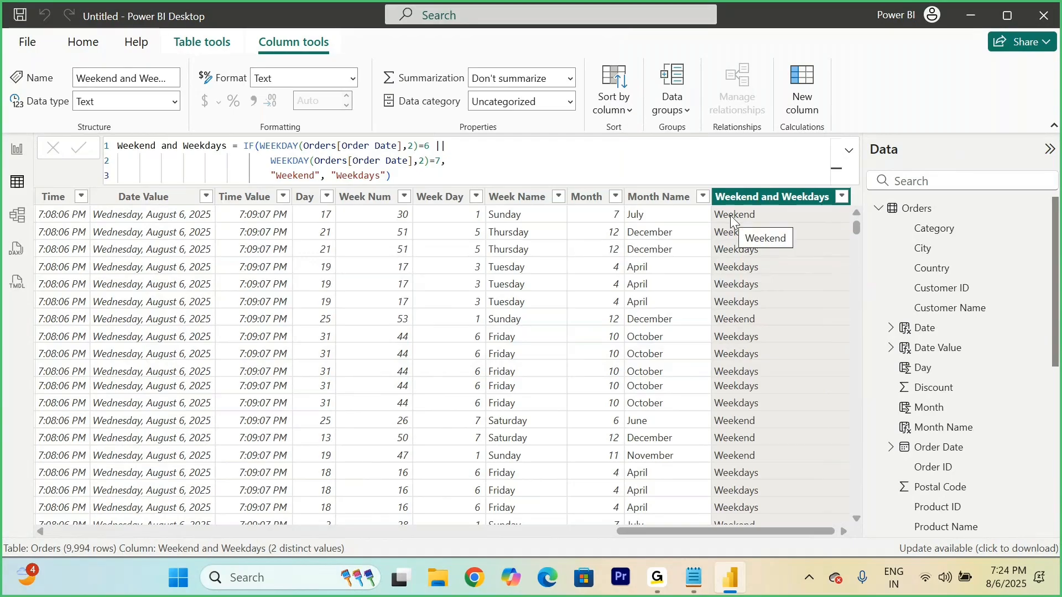
Step: Compare the Weekend and Weekdays values with the Sunday, Thursday and Tuesday entries in the Week Name column
left_click(524, 221)
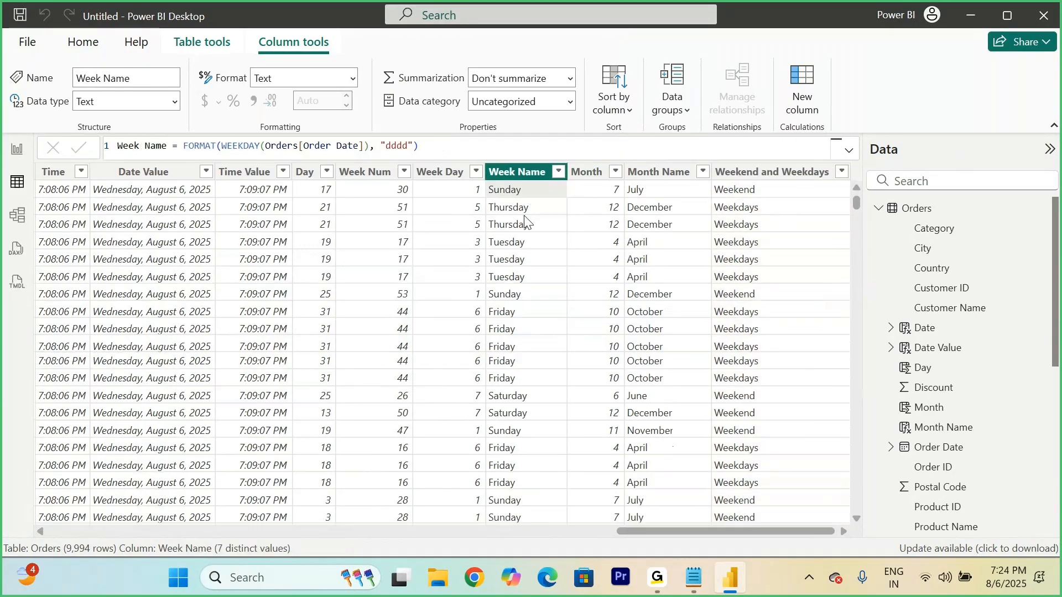
left_click(748, 210)
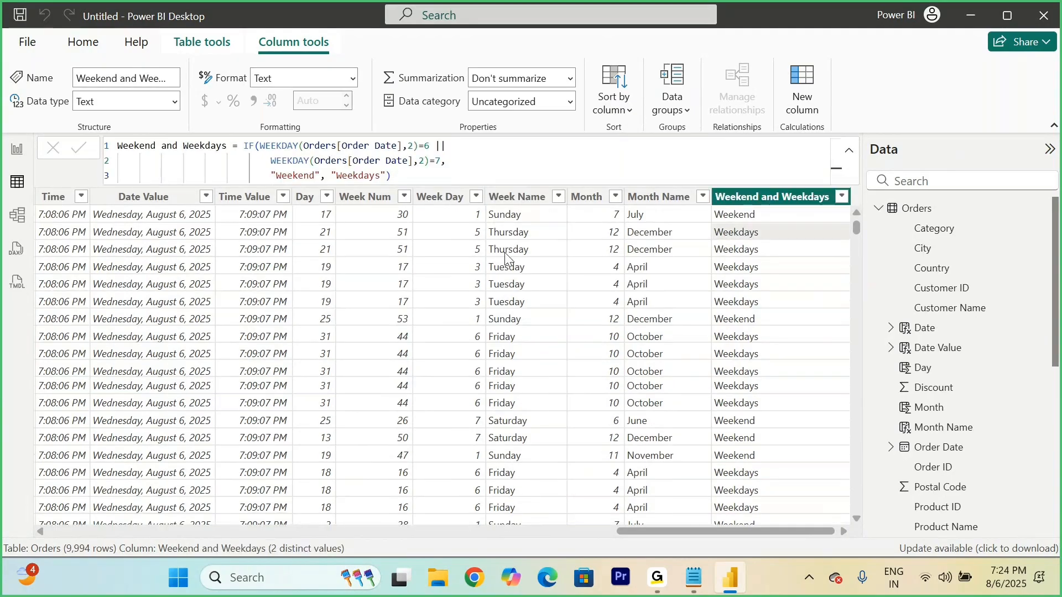
left_click(505, 257)
left_click(740, 227)
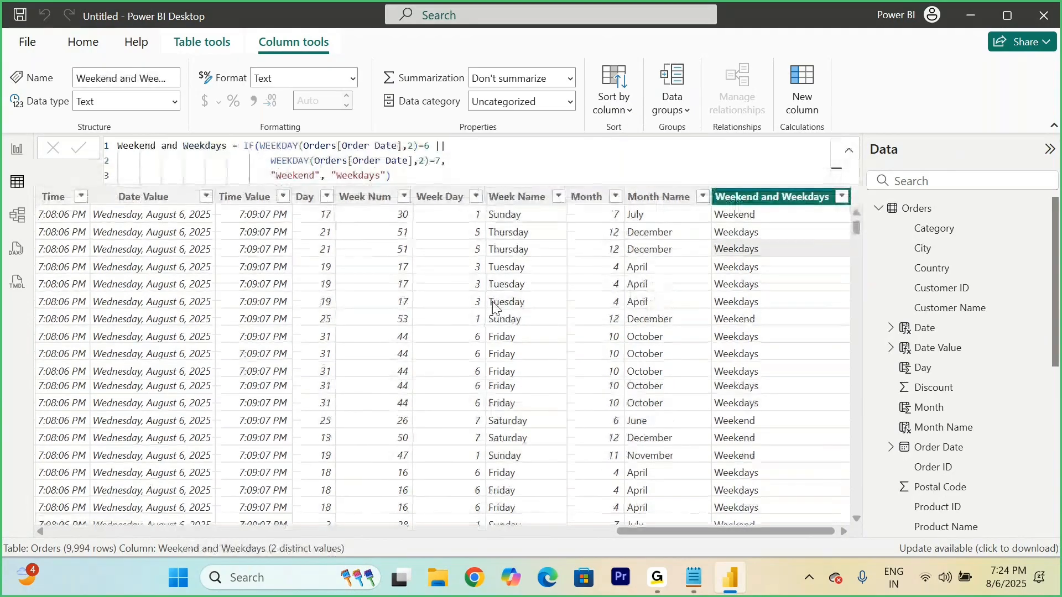
left_click(492, 302)
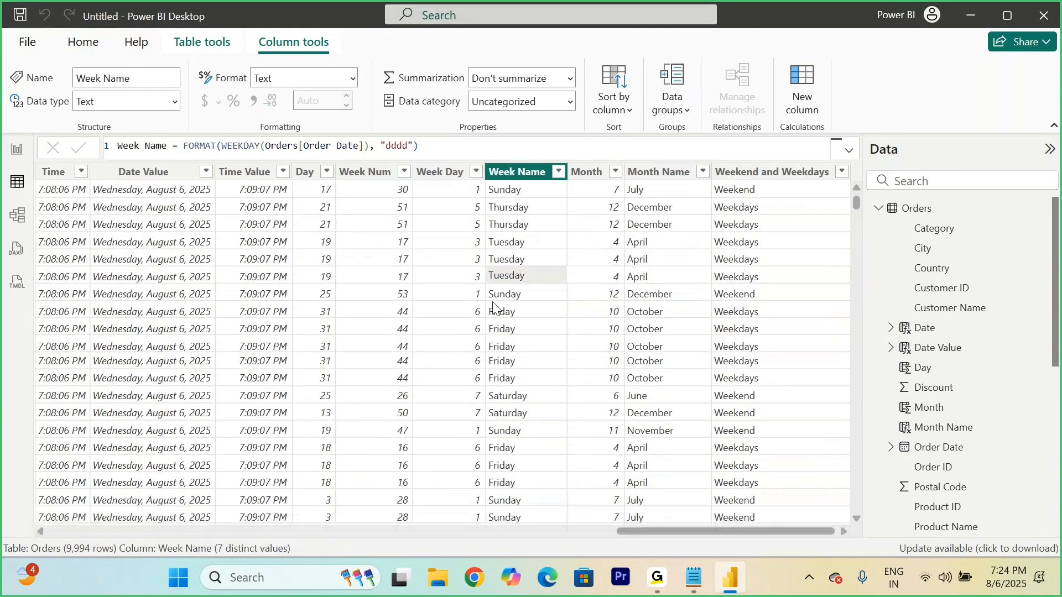
left_click(741, 276)
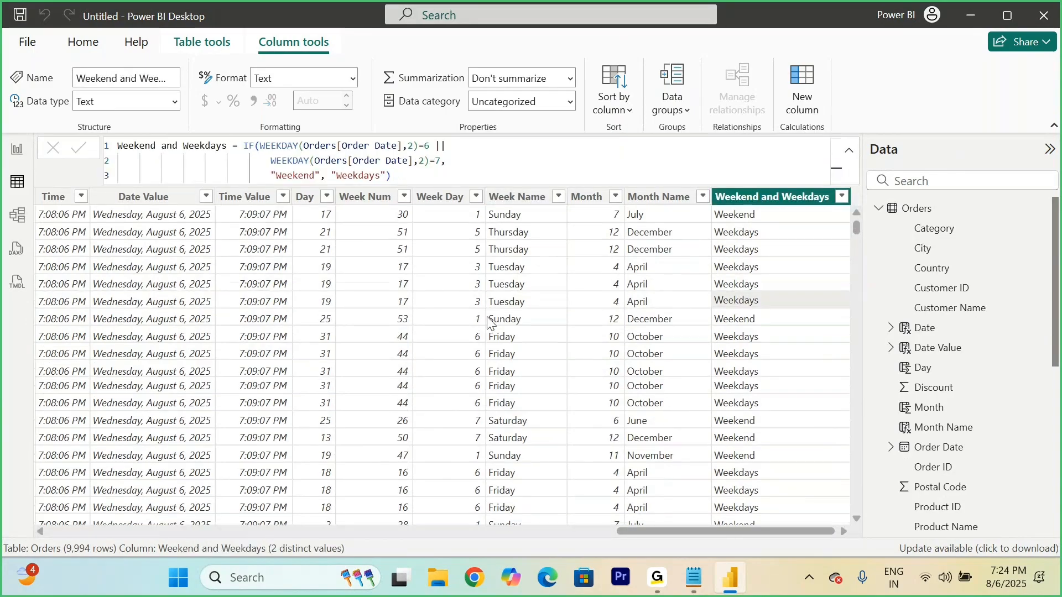
left_click(510, 326)
left_click(742, 294)
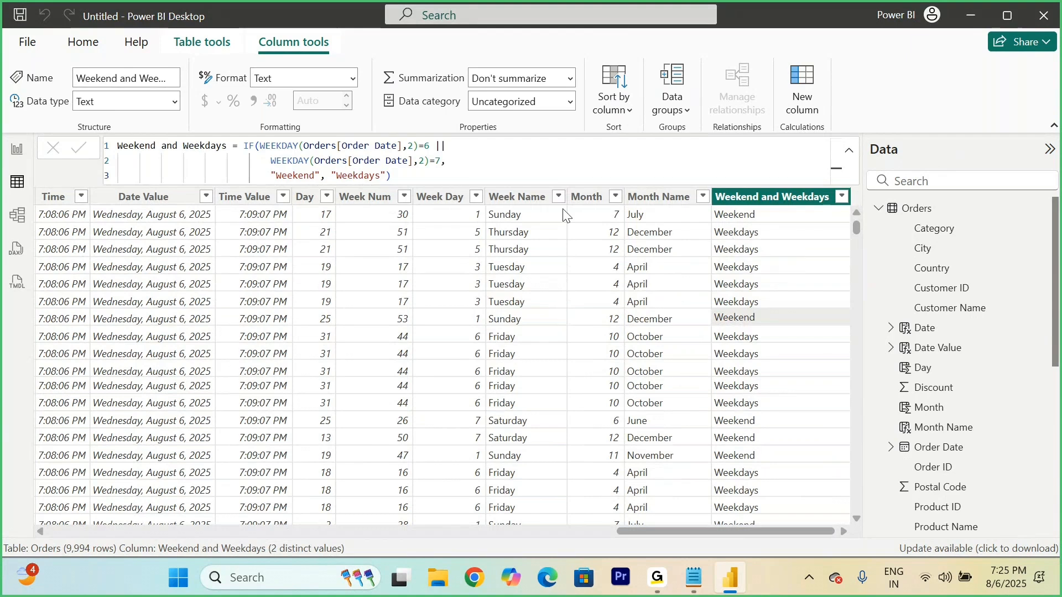
Step: Build an enlarged donut chart on the report page with Weekend and Weekdays as legend and Sales as values
left_click(17, 148)
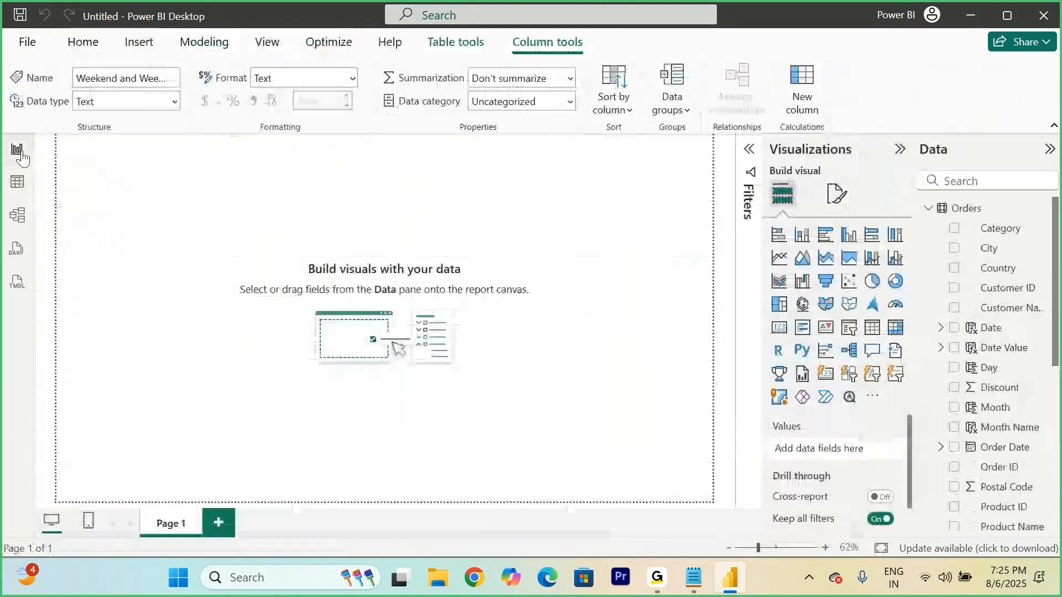
scroll(1002, 369, "down", 6)
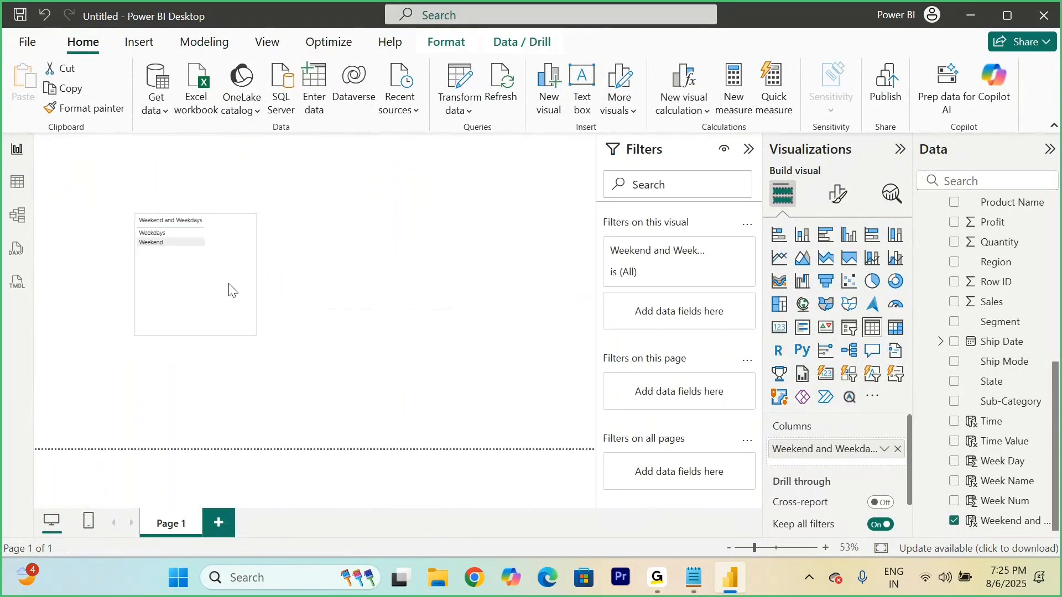
left_click(895, 281)
left_click_drag(262, 333, 531, 441)
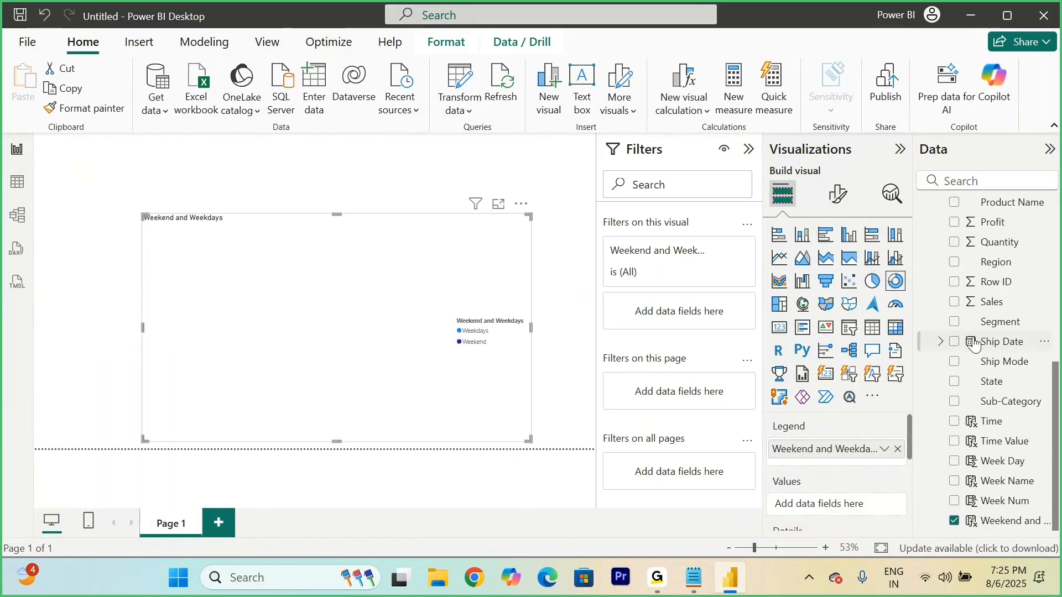
left_click(954, 301)
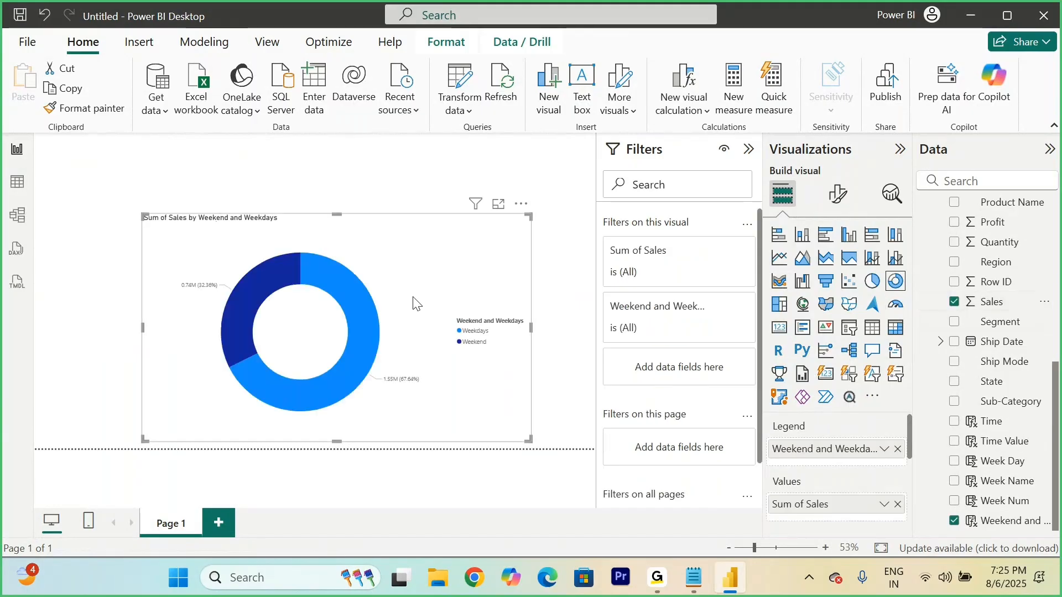
Step: Inspect the donut chart's weekday and weekend sales shares in focus mode, return to the report and move the chart to the page's left edge
left_click(498, 204)
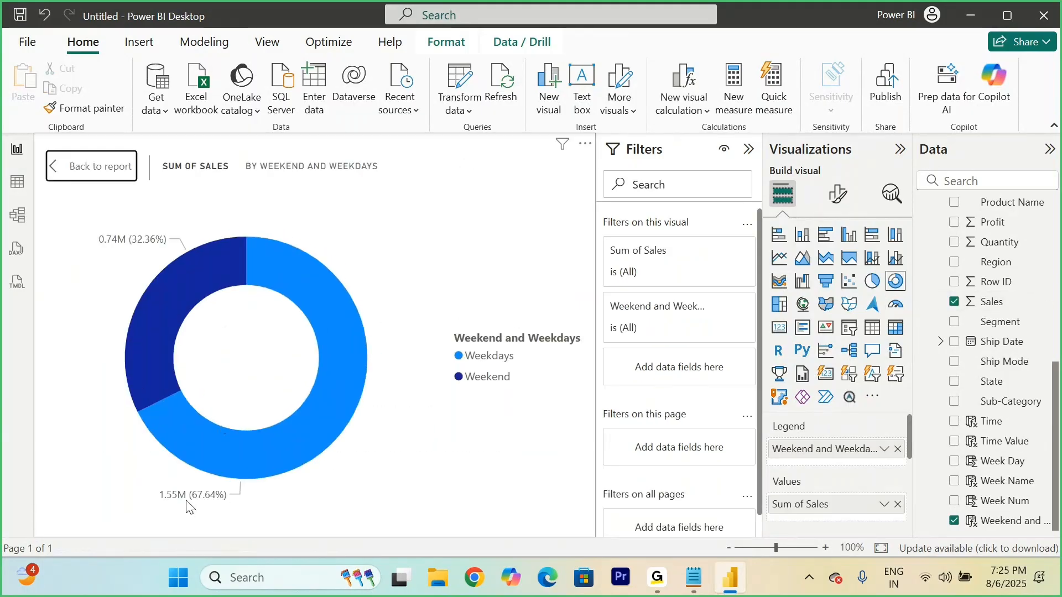
left_click(344, 406)
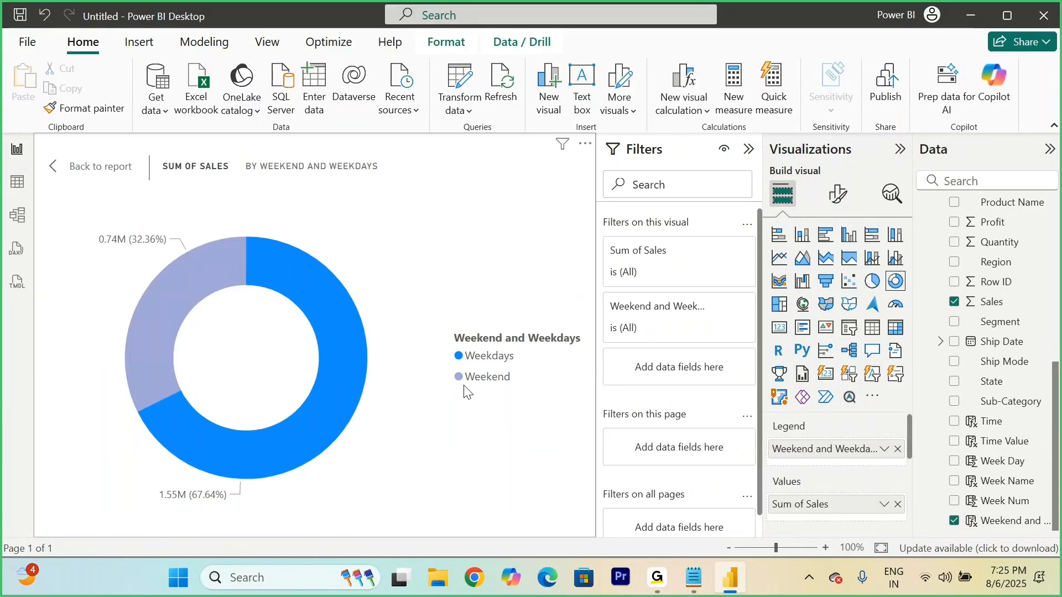
left_click(431, 429)
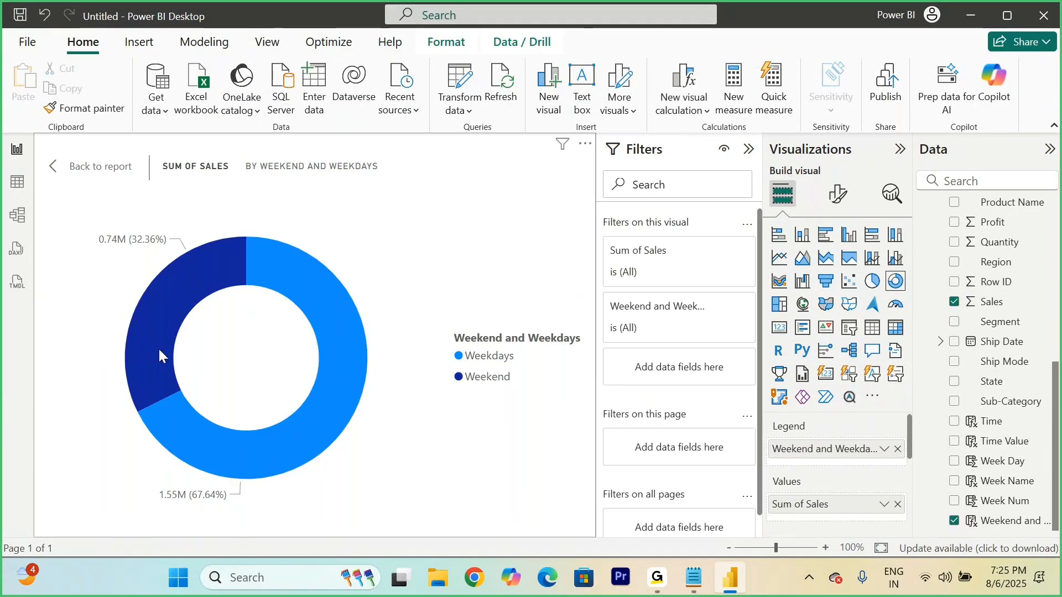
mouse_move(160, 352)
mouse_move(160, 401)
left_click(88, 171)
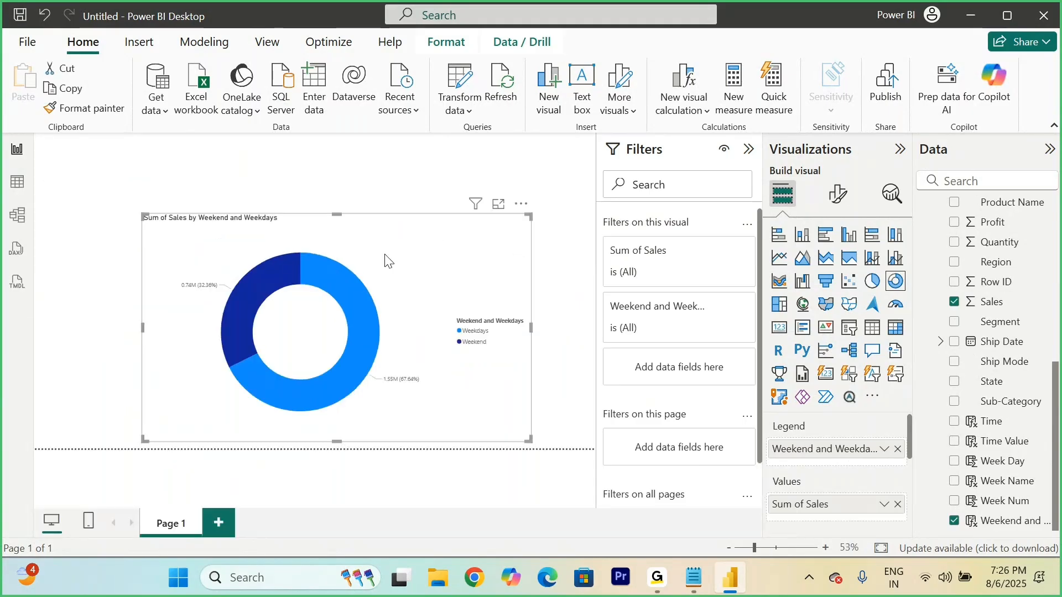
left_click_drag(386, 260, 227, 254)
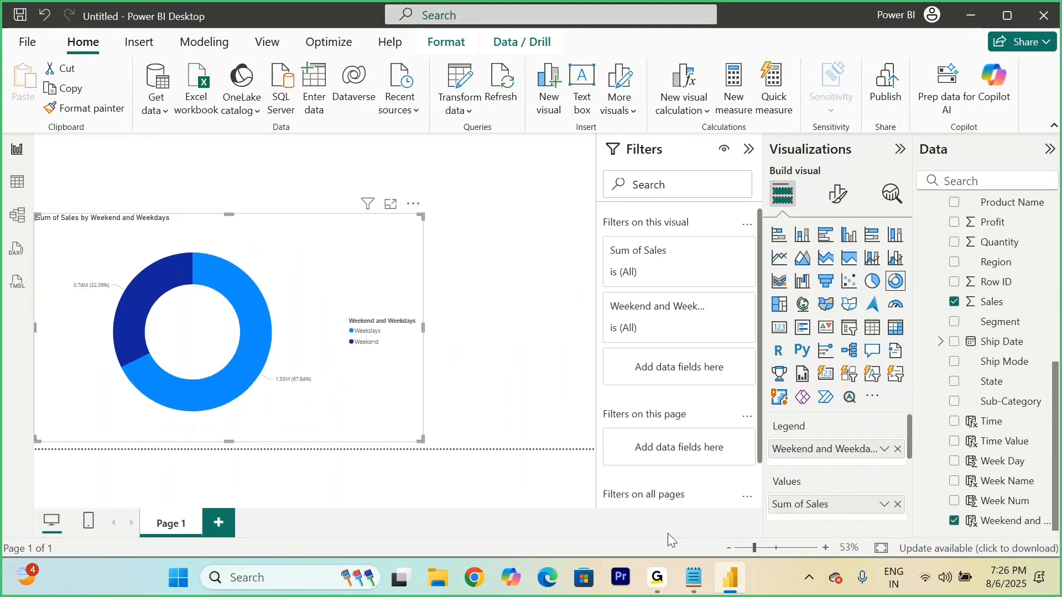
Step: Switch to the Notepad notes and delete the blank line below the first line of the Weekend&Weekday example formula
left_click(693, 577)
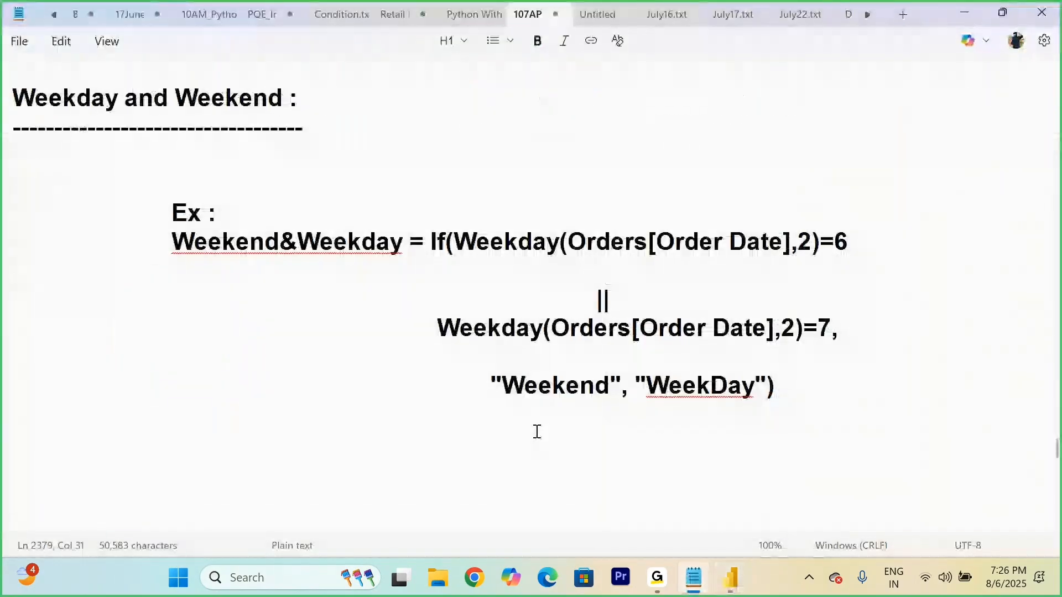
scroll(537, 431, "down", 1)
left_click(462, 184)
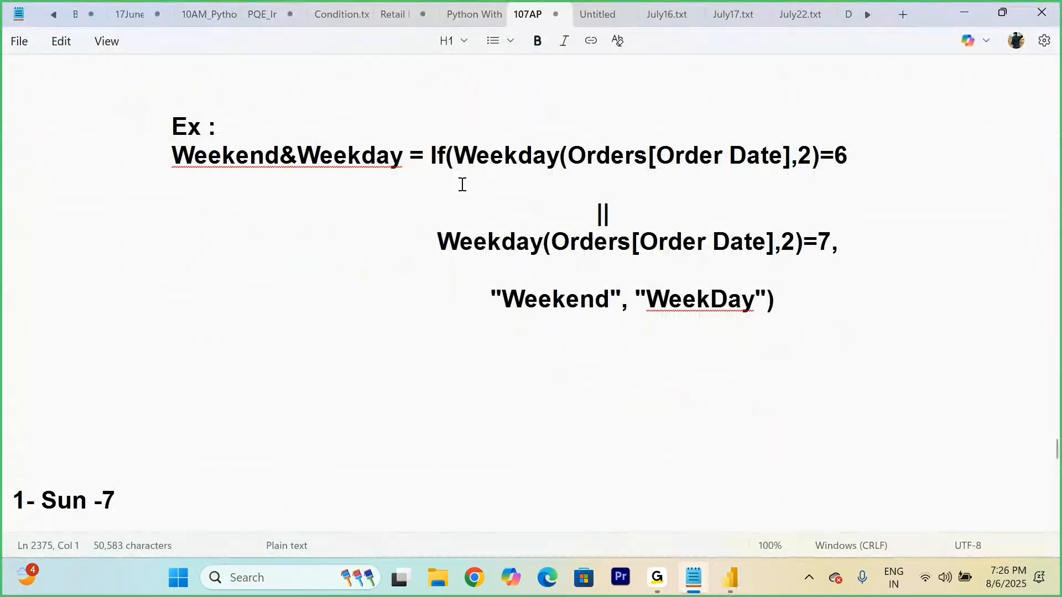
key("BackSpace")
Step: Insert three blank lines below "Sat and Sun - Weekend" in the Weekend Calculation section of the notes
scroll(463, 184, "up", 9)
scroll(463, 184, "up", 12)
scroll(463, 184, "up", 5)
left_click(719, 299)
left_click(268, 210)
key("Return")
key("Return")
key("Return")
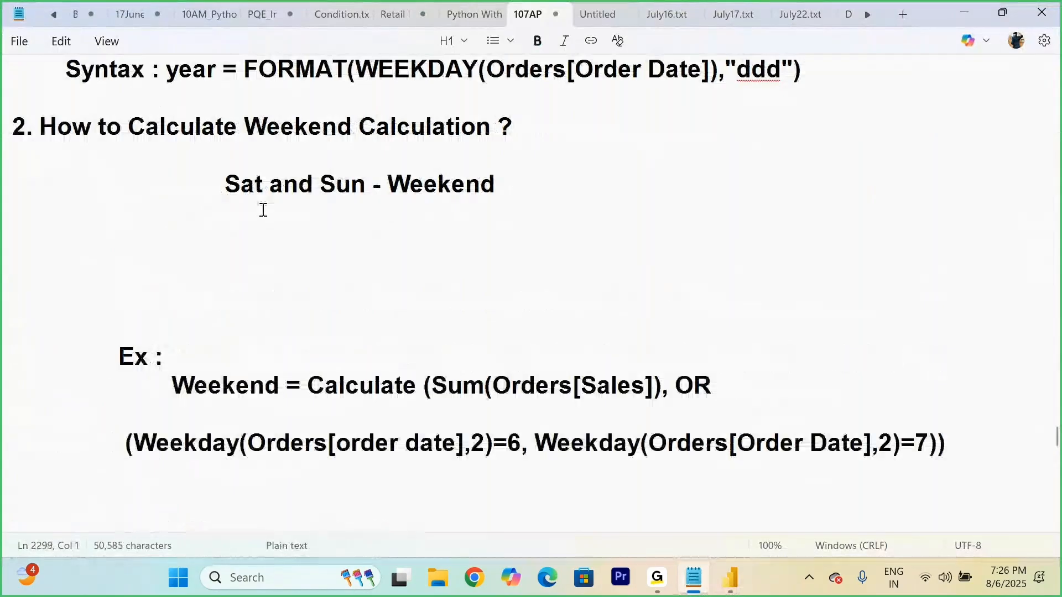
Step: Examine the Weekend example formula's OR weekday conditions, its Calculate function and the Sum of Orders[Sales] argument
left_click(976, 443)
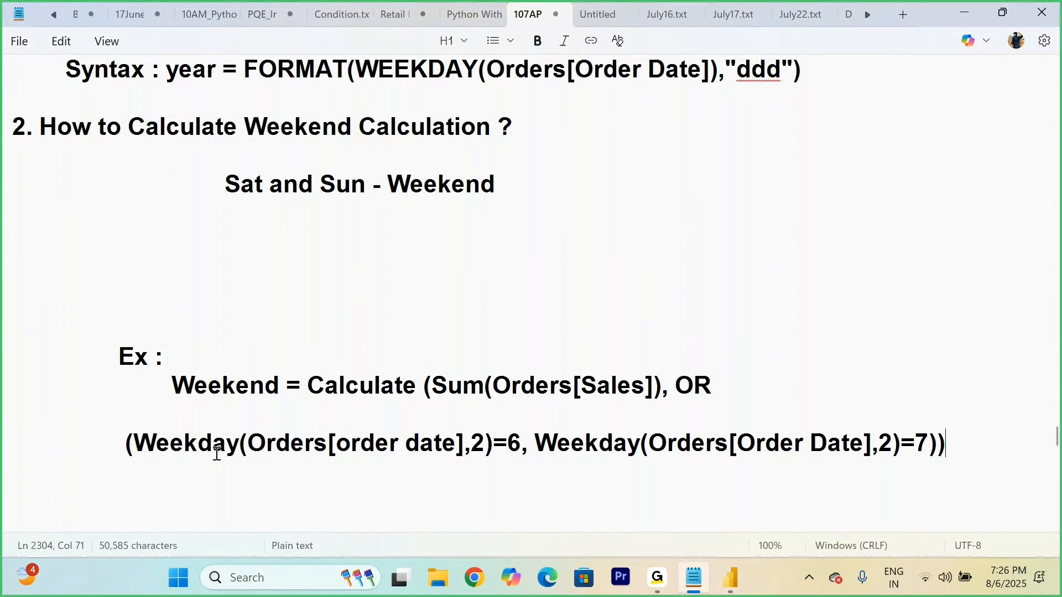
mouse_move(137, 444)
left_mouse_down()
mouse_move(940, 442)
mouse_move(128, 455)
left_mouse_up()
left_click(989, 427)
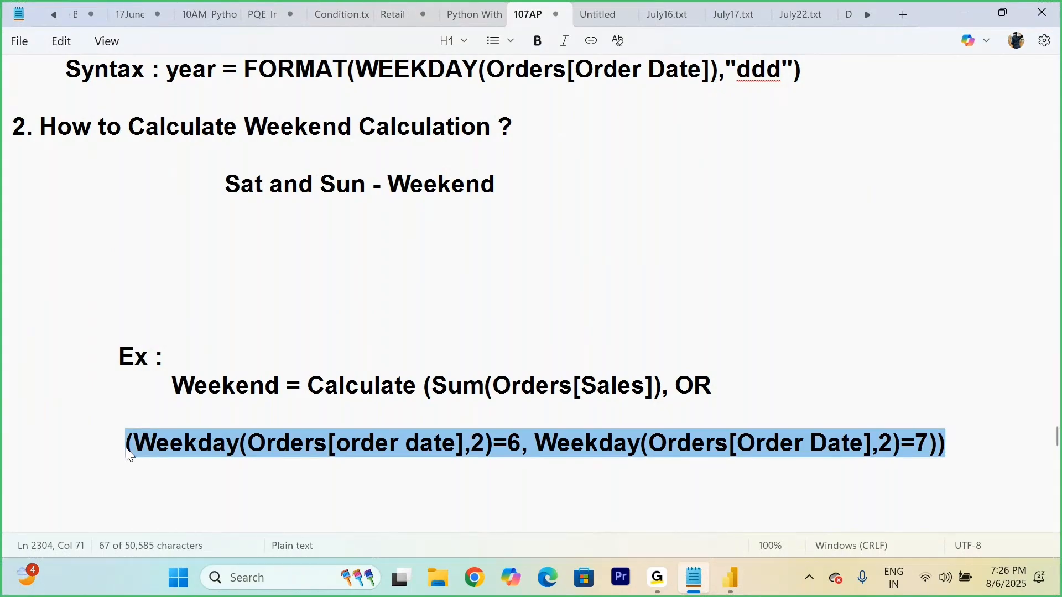
left_click(231, 494)
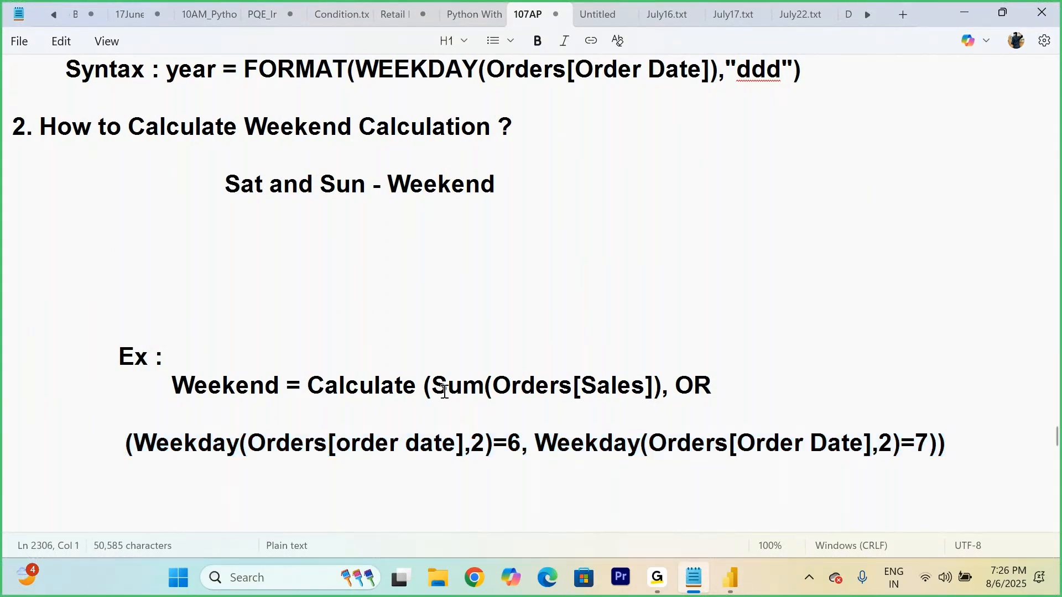
left_click_drag(304, 387, 417, 393)
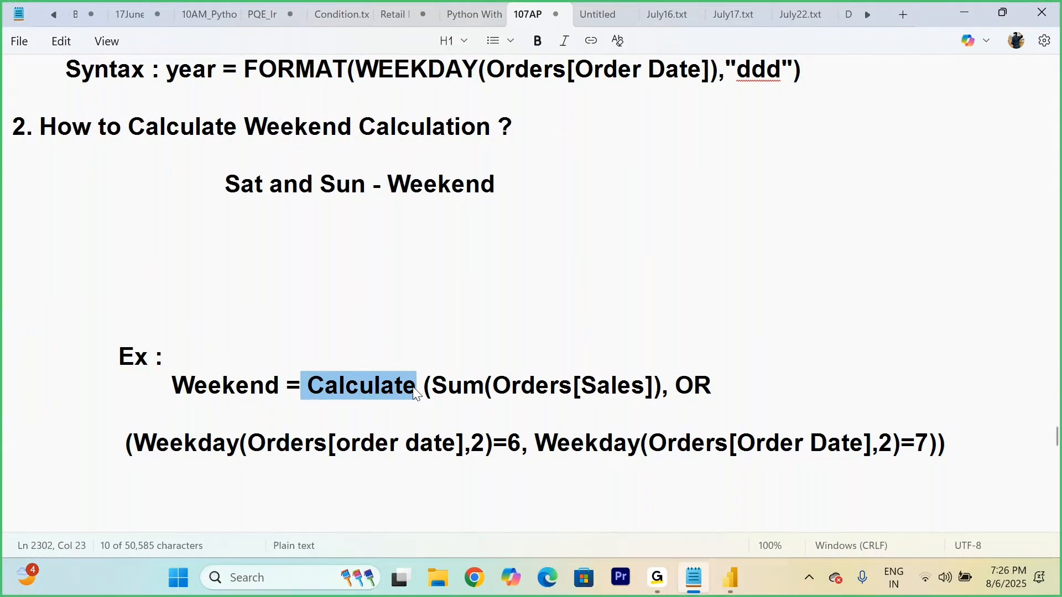
left_click_drag(432, 387, 479, 388)
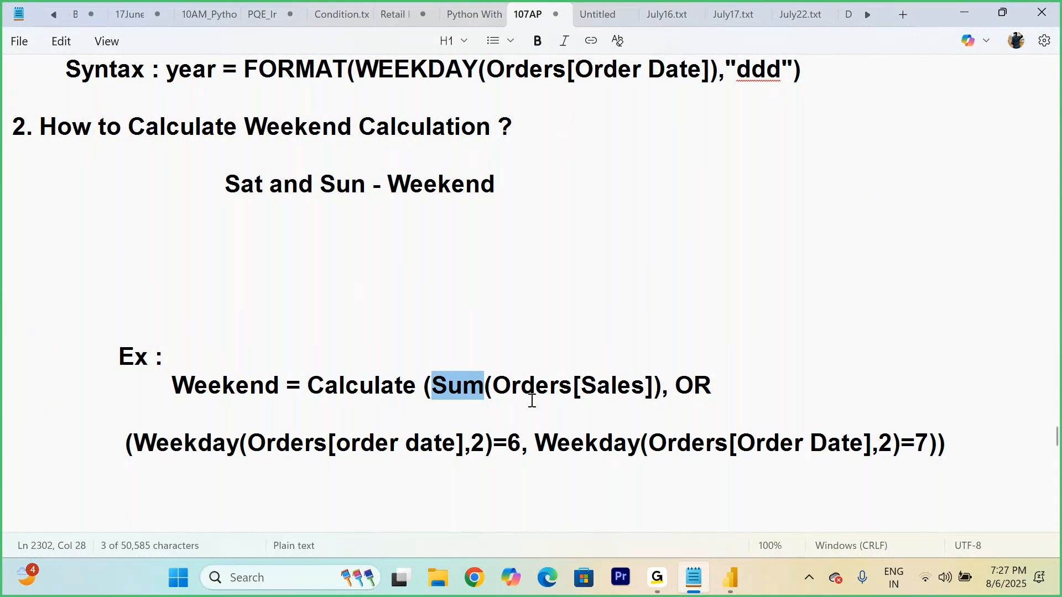
left_click_drag(581, 386, 656, 386)
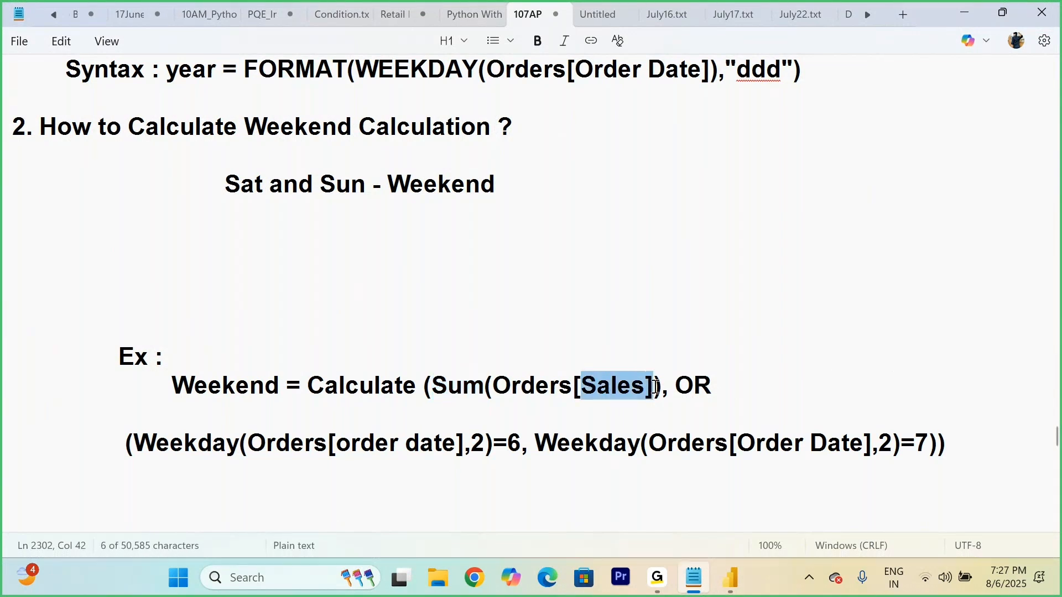
Step: Switch to Power BI Desktop and start a new measure named "Weekend Total Sales" in the Orders table
left_click_drag(493, 385, 572, 389)
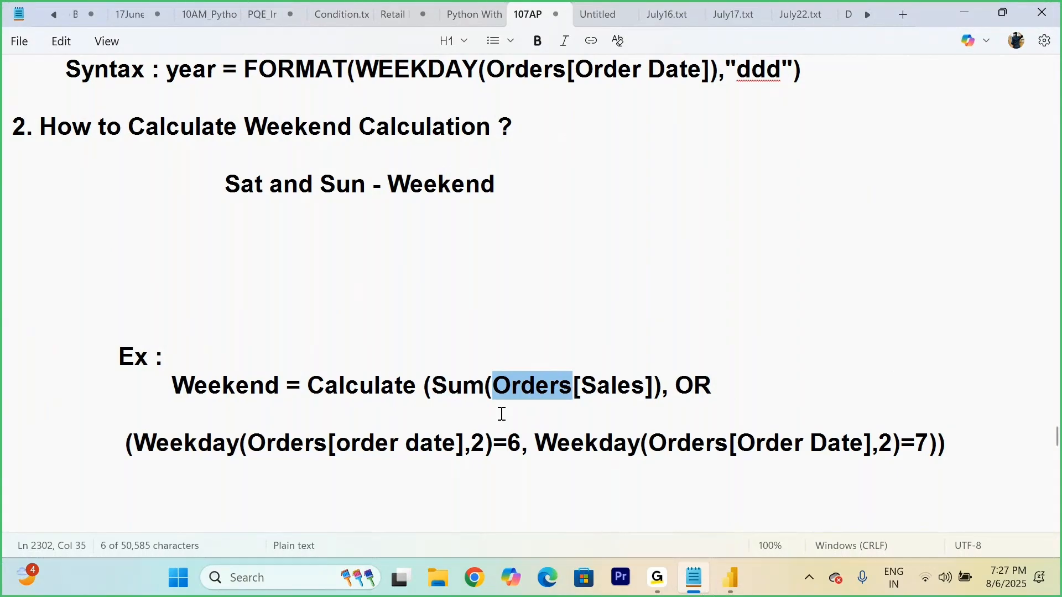
left_click(731, 578)
left_click_drag(421, 440, 286, 472)
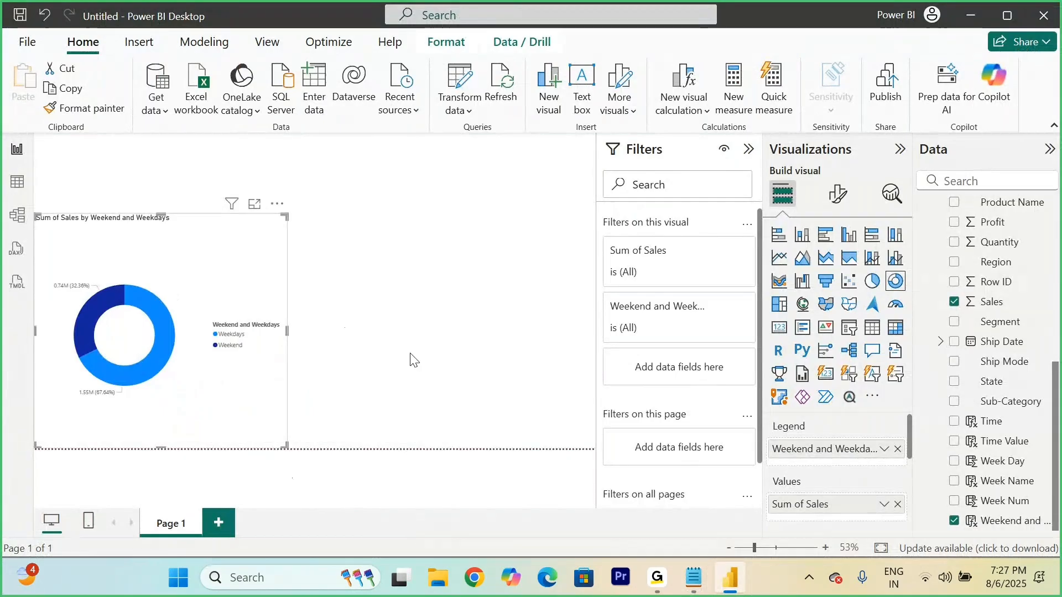
left_click(533, 286)
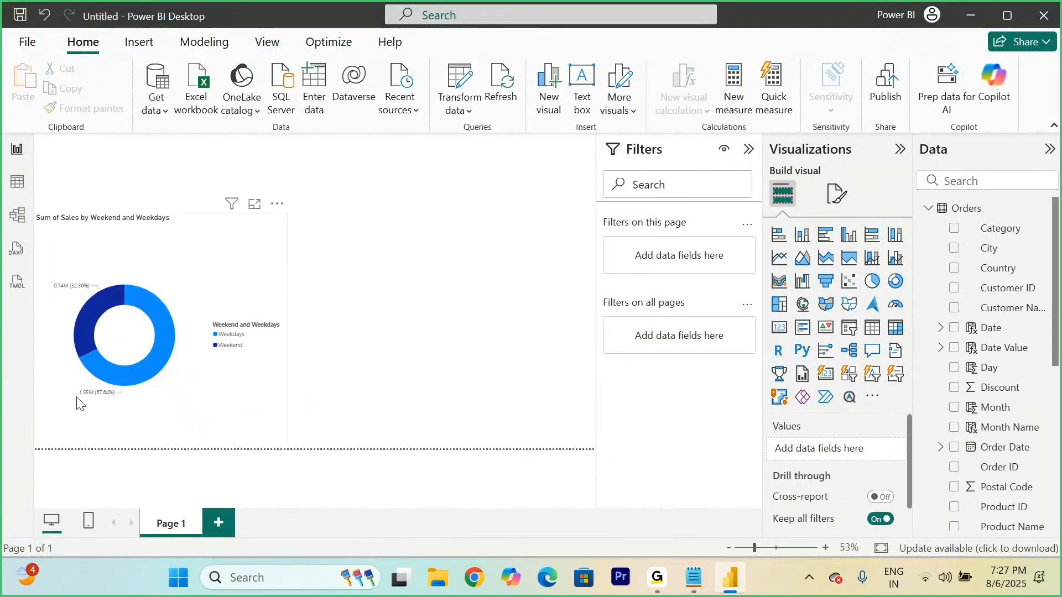
right_click(979, 209)
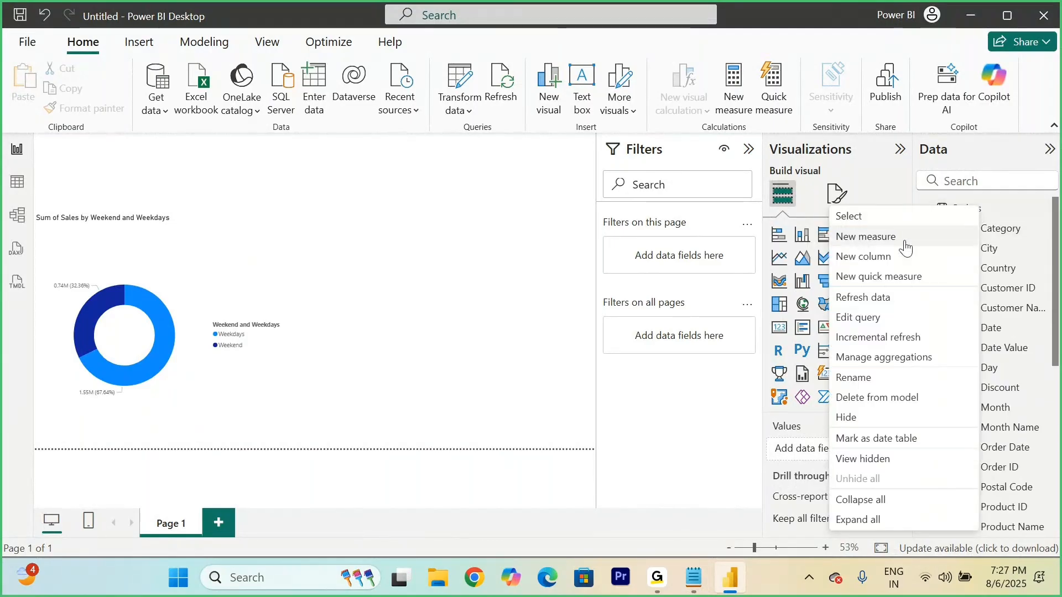
left_click(883, 238)
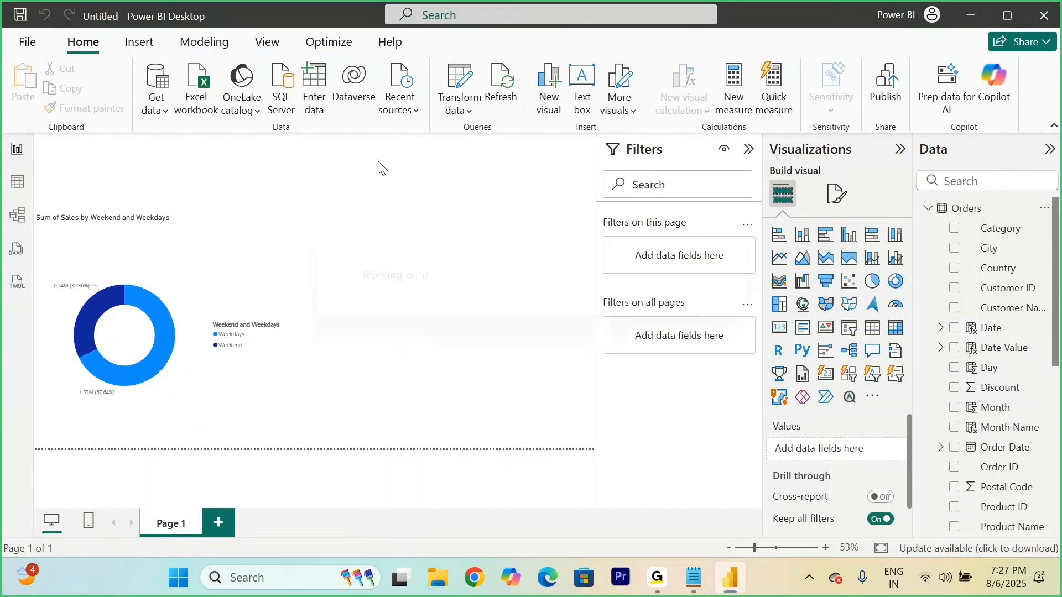
type("Weekend Sales")
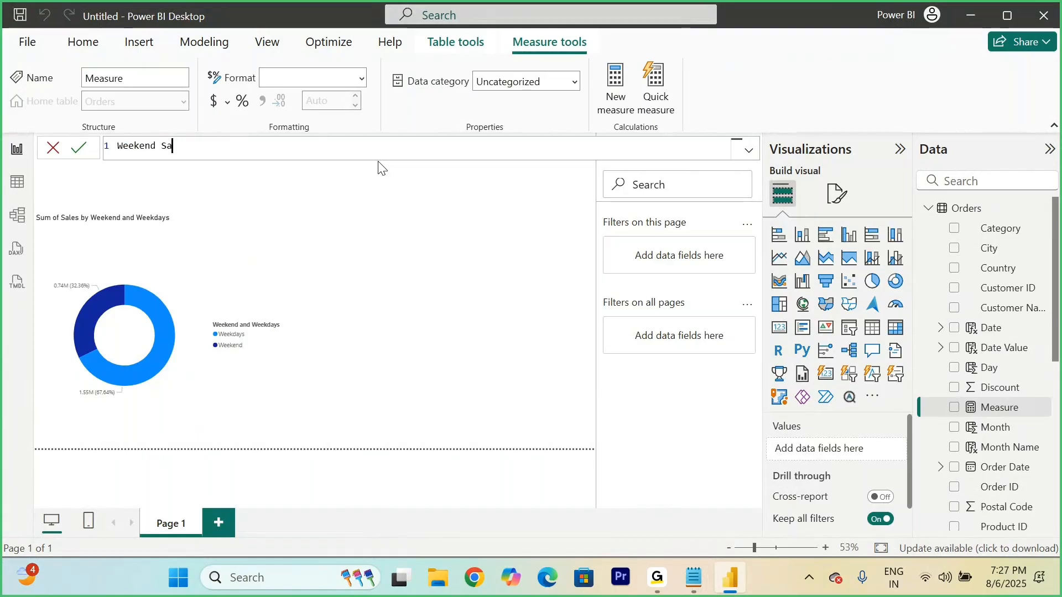
left_click(161, 146)
type("Total ")
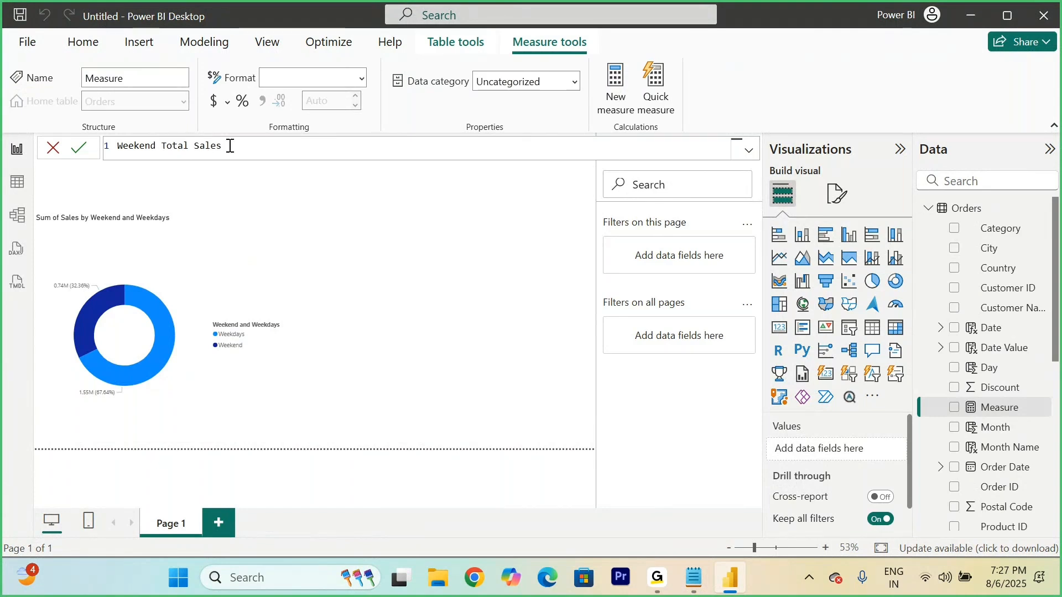
type("CAL")
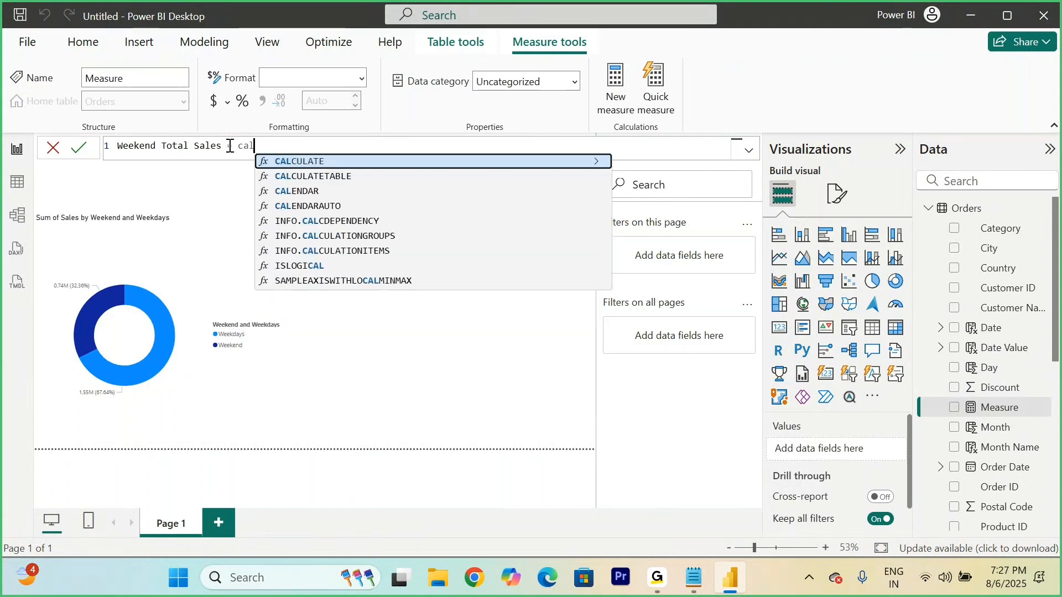
Step: Begin the measure's formula with CALCULATE and SUM(Orders[Sales]) as its expression
key("Tab")
type("sum")
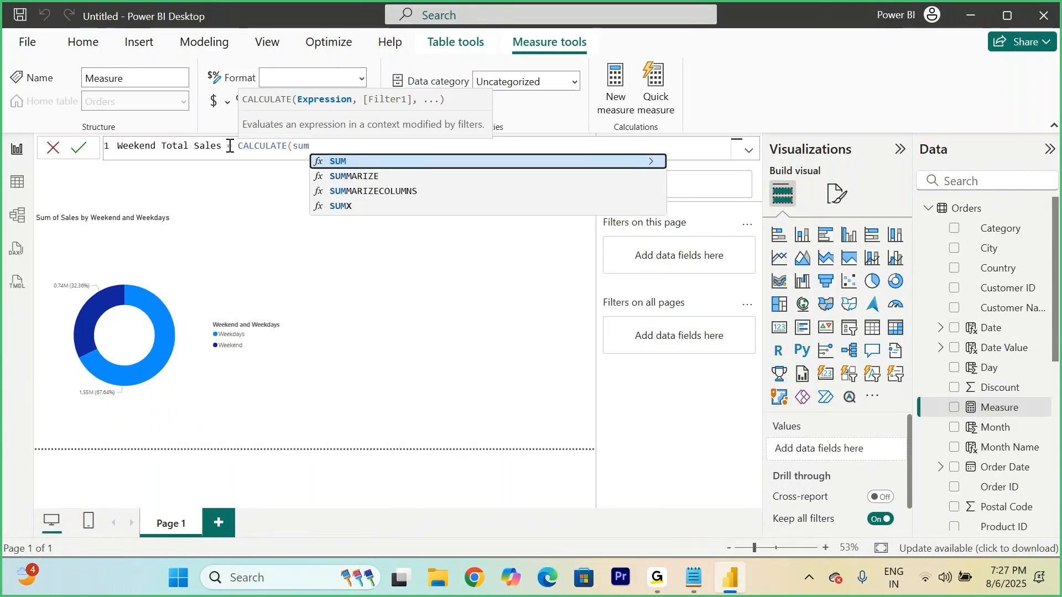
key("Tab")
type("sales")
key("Tab")
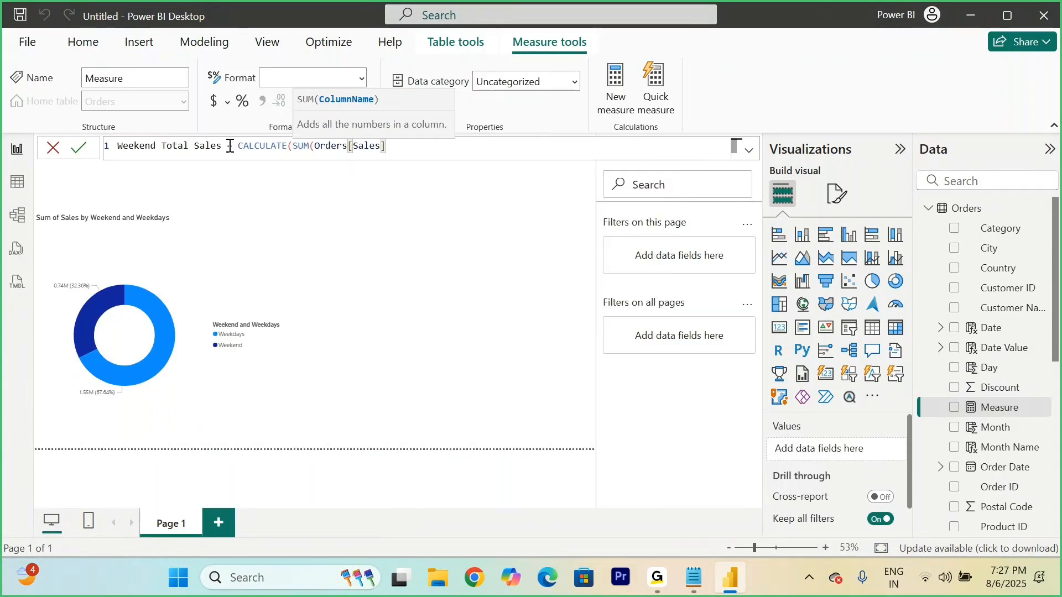
type(")")
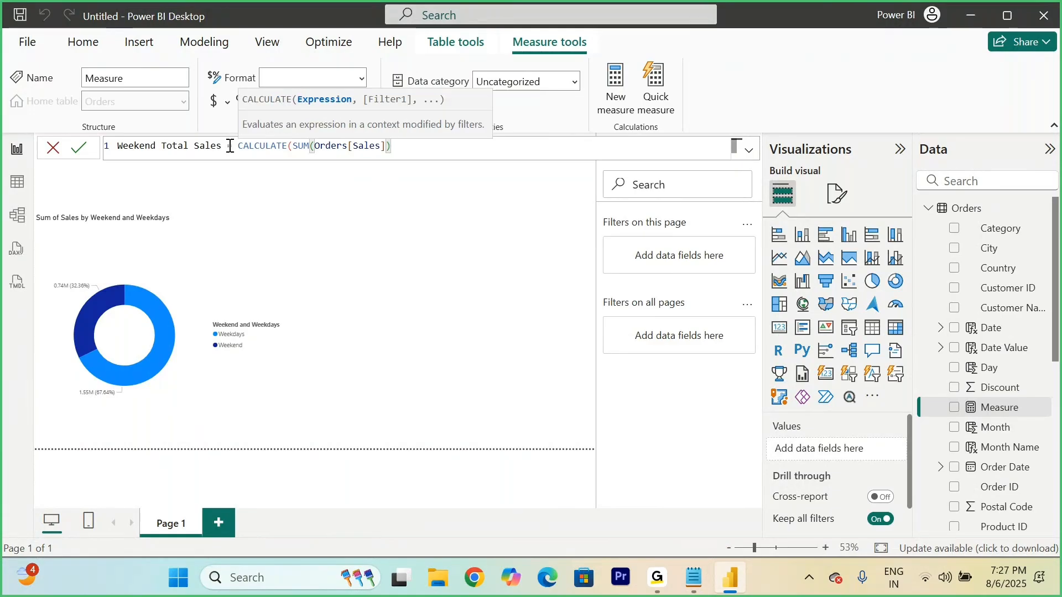
type(", OR")
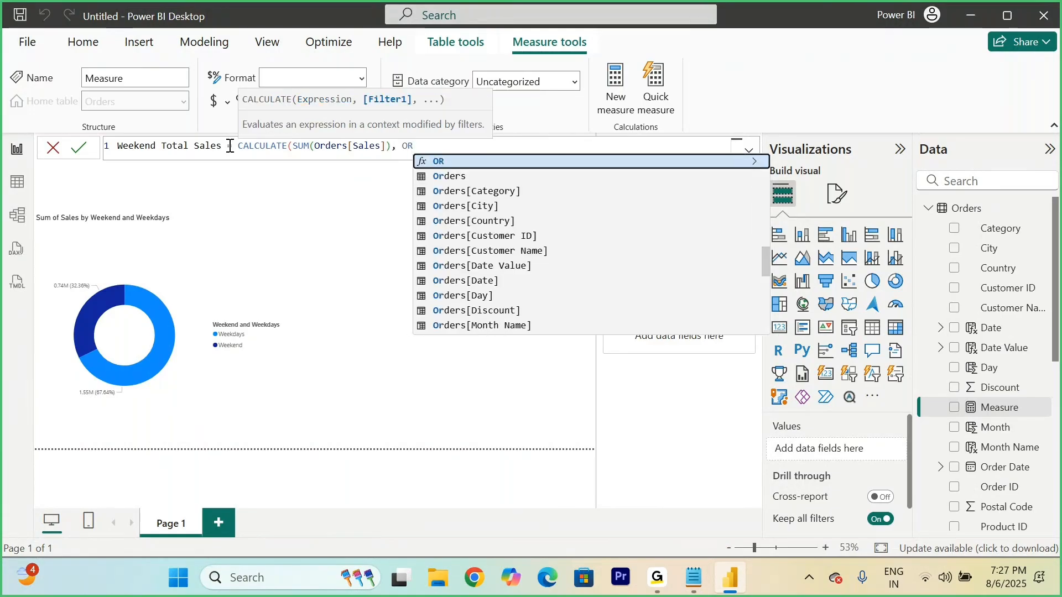
Step: Add an OR filter on a new formula line with WEEKDAY(Orders[Order Date],2)=6 as its first condition
key("shift+Return")
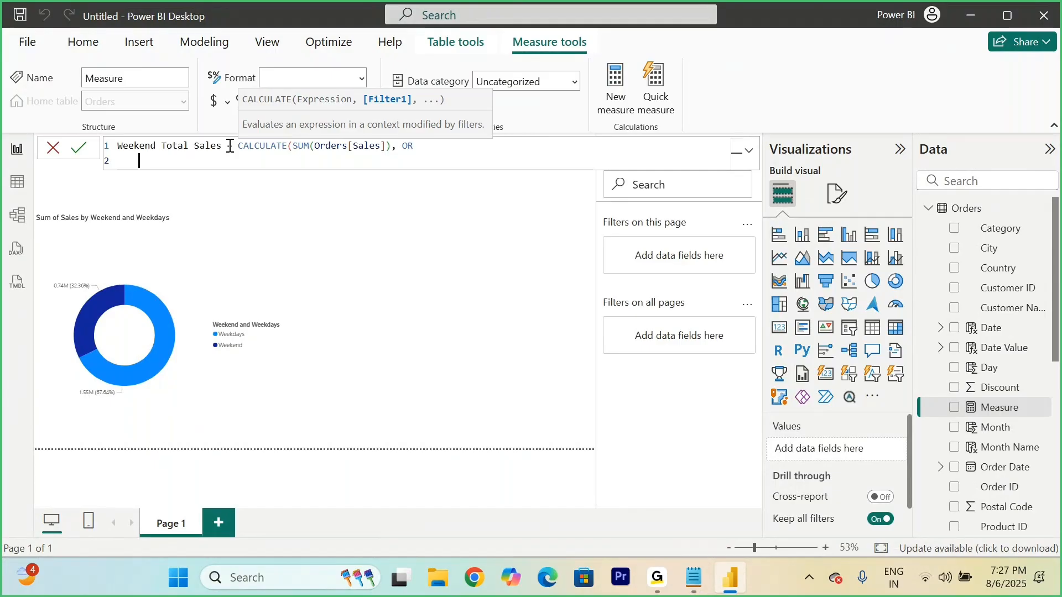
type("(Week")
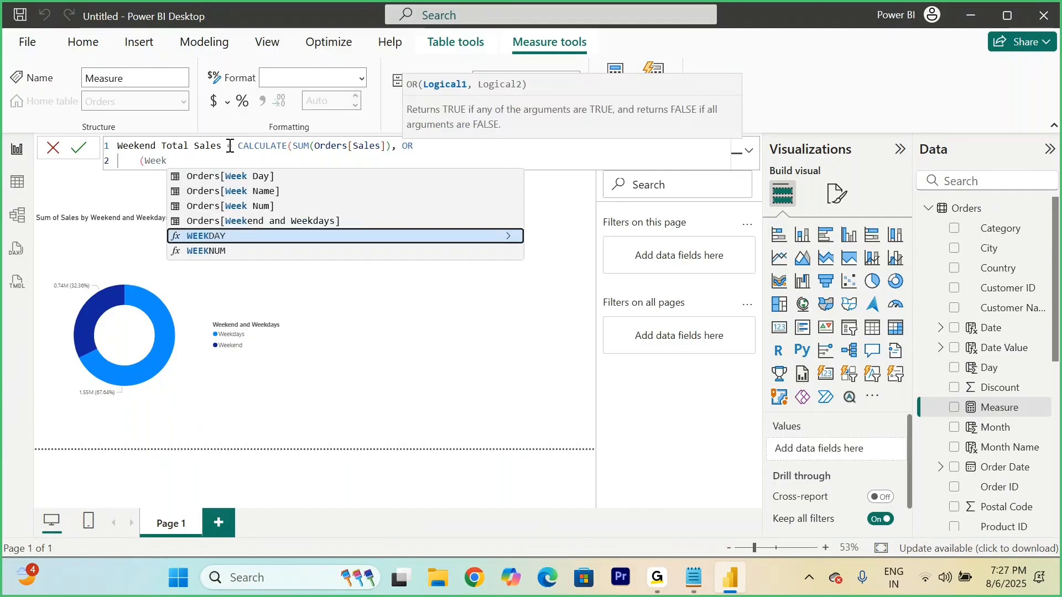
key("Tab")
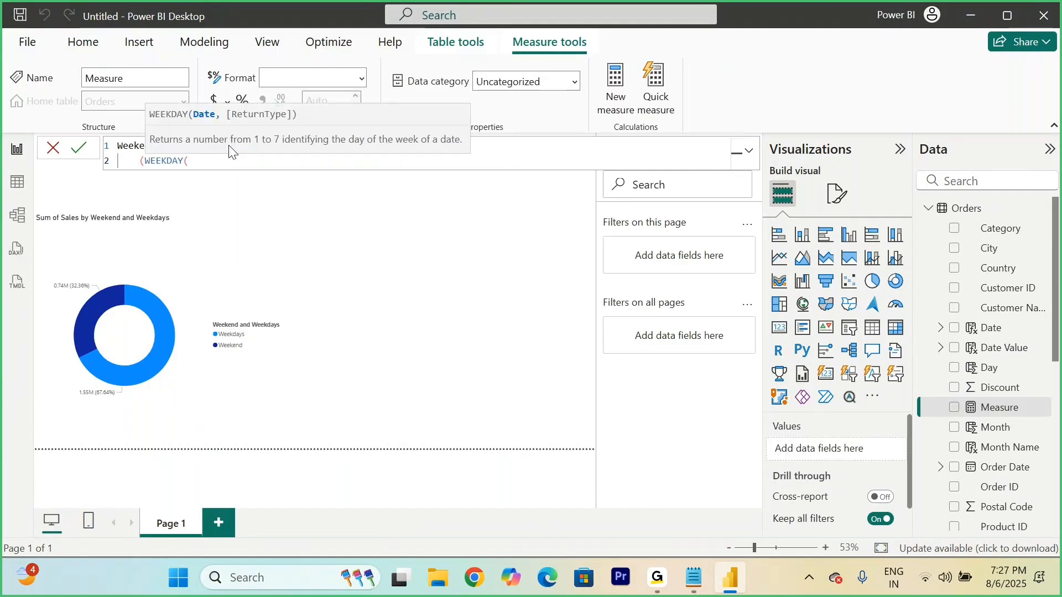
type("order")
key("Down")
key("Down")
key("Down")
key("Down")
key("Down")
key("Down")
key("Down")
key("Down")
key("Down")
key("Down")
key("Down")
key("Down")
key("Down")
key("Down")
key("Down")
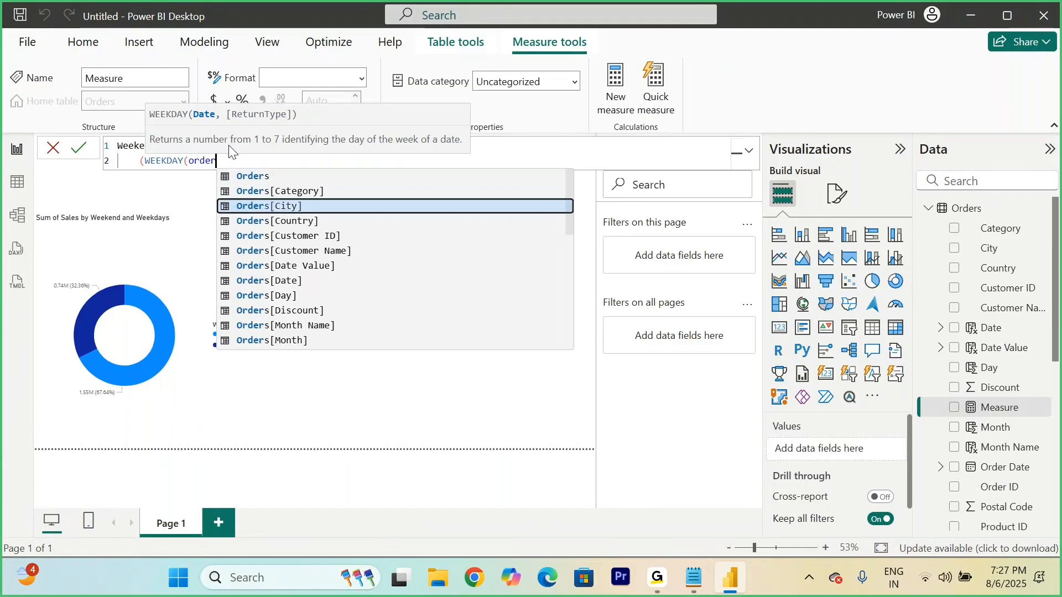
key("Up")
key("Up")
key("Up")
key("Tab")
type(",")
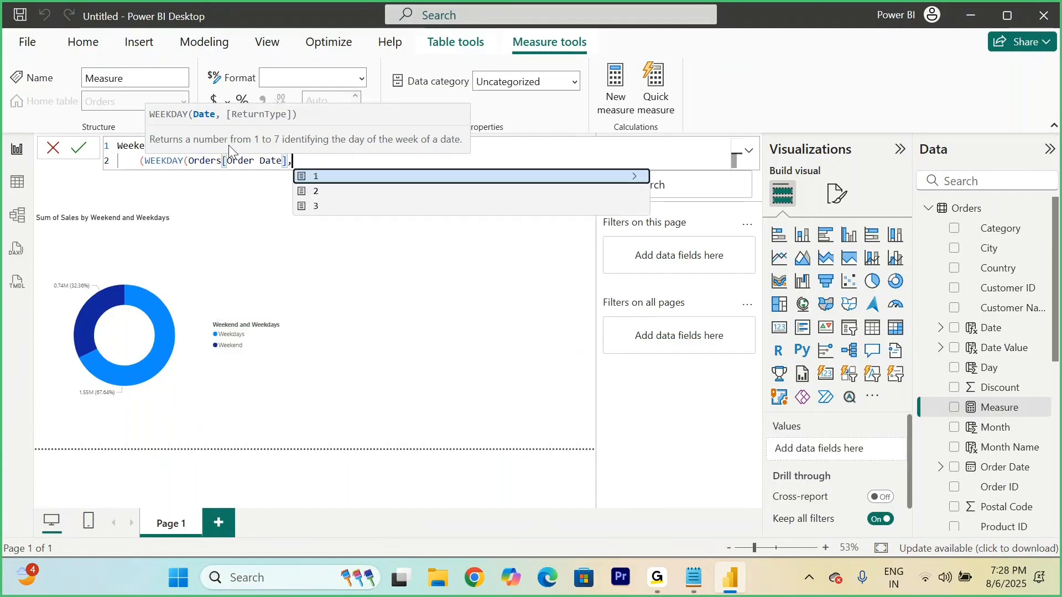
type("2)=")
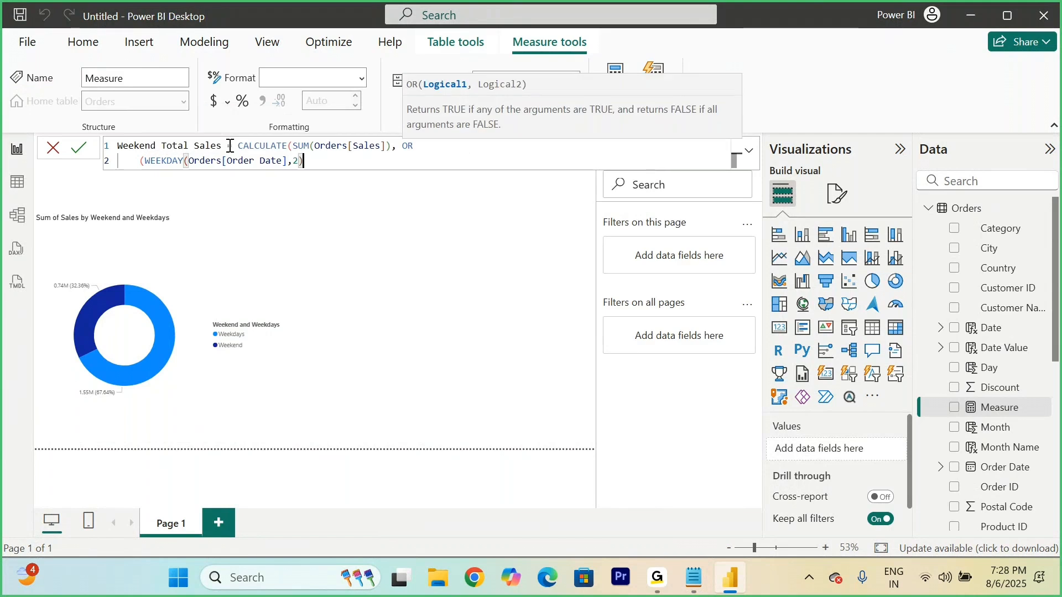
type("6, wek")
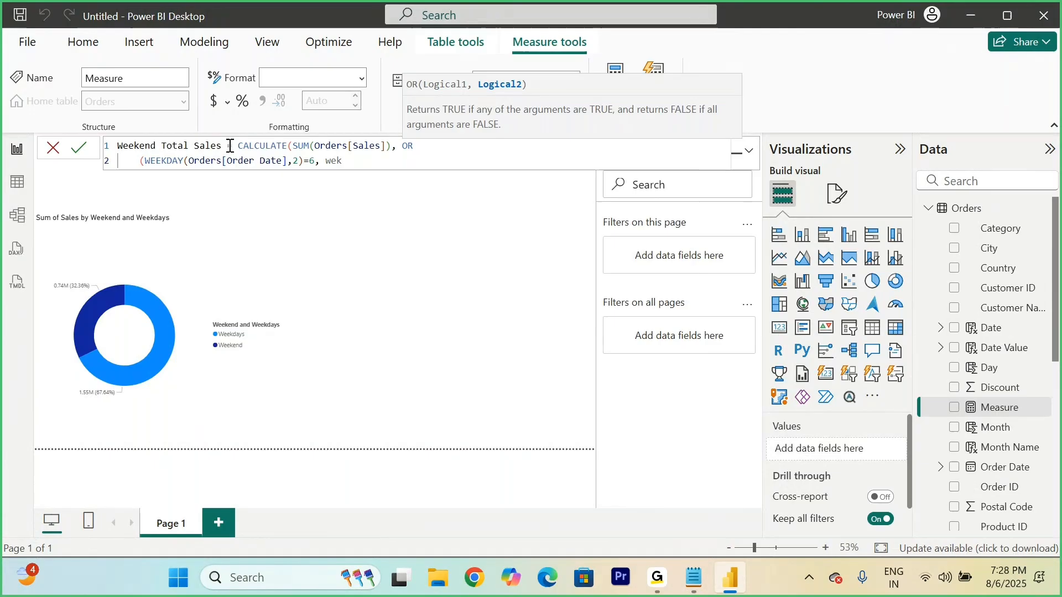
Step: Add WEEKDAY(Orders[Order Date],2)=7 as the second OR condition, close the formula's parentheses and commit the measure
key("BackSpace")
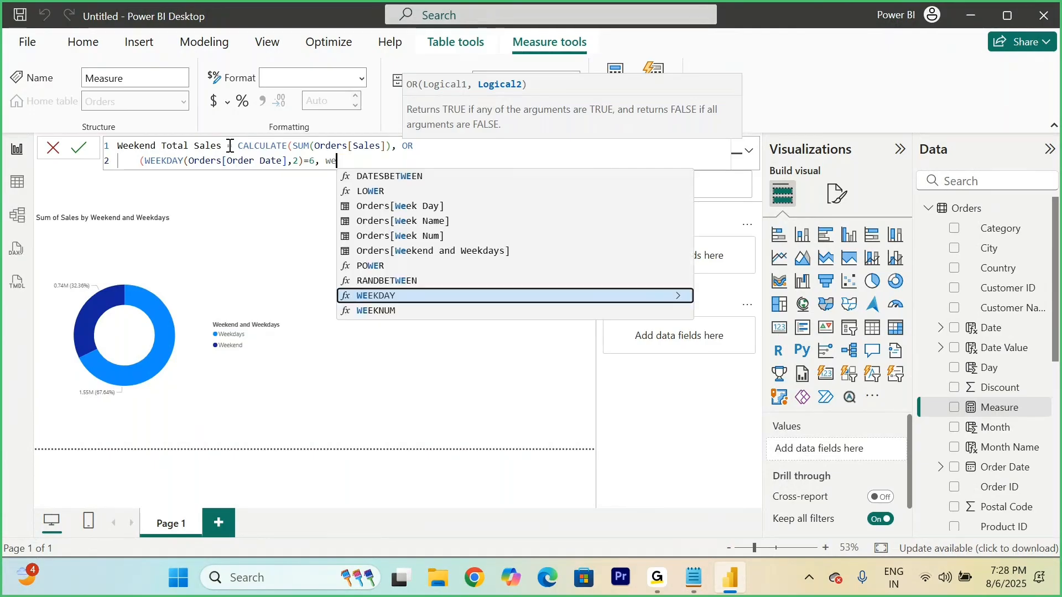
type("e")
key("Tab")
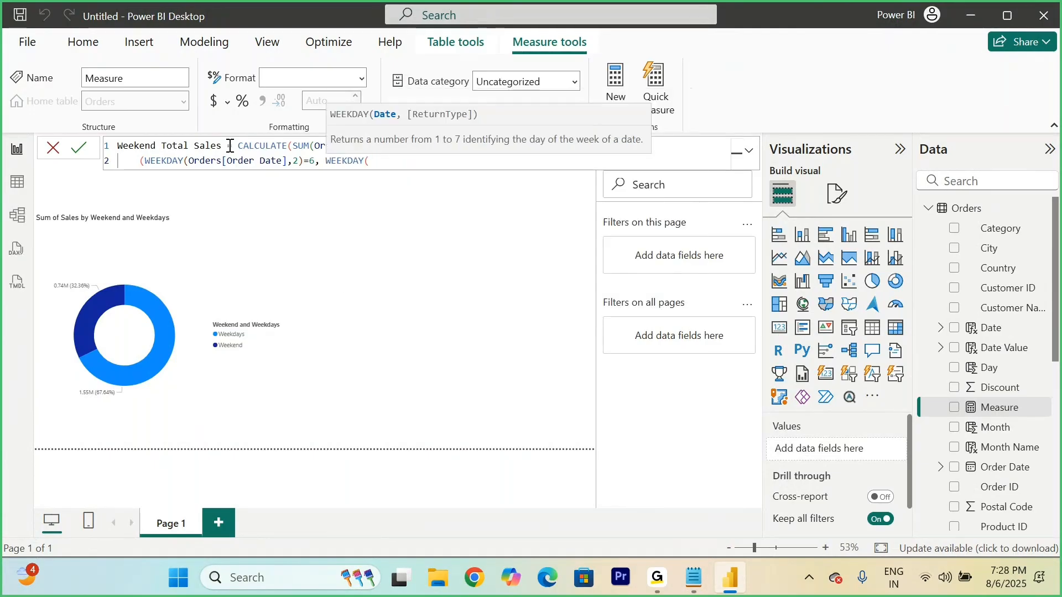
type("order")
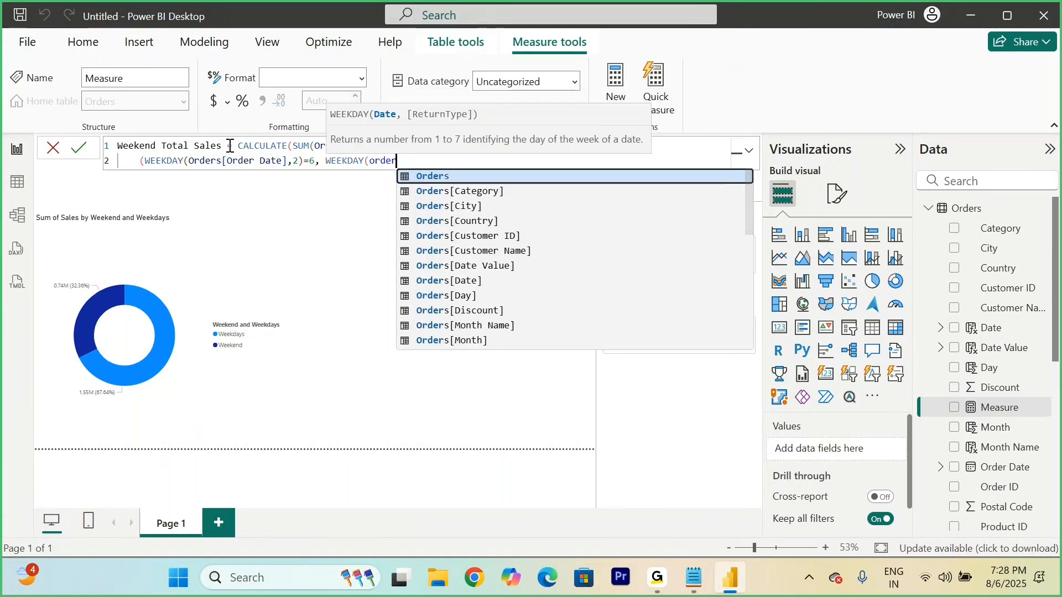
key("Down")
key("Down")
key("Down")
key("Down")
key("Down")
key("Down")
key("Down")
key("Down")
key("Down")
key("Down")
key("Down")
key("Down")
key("Down")
key("Down")
key("Up")
key("Up")
key("Tab")
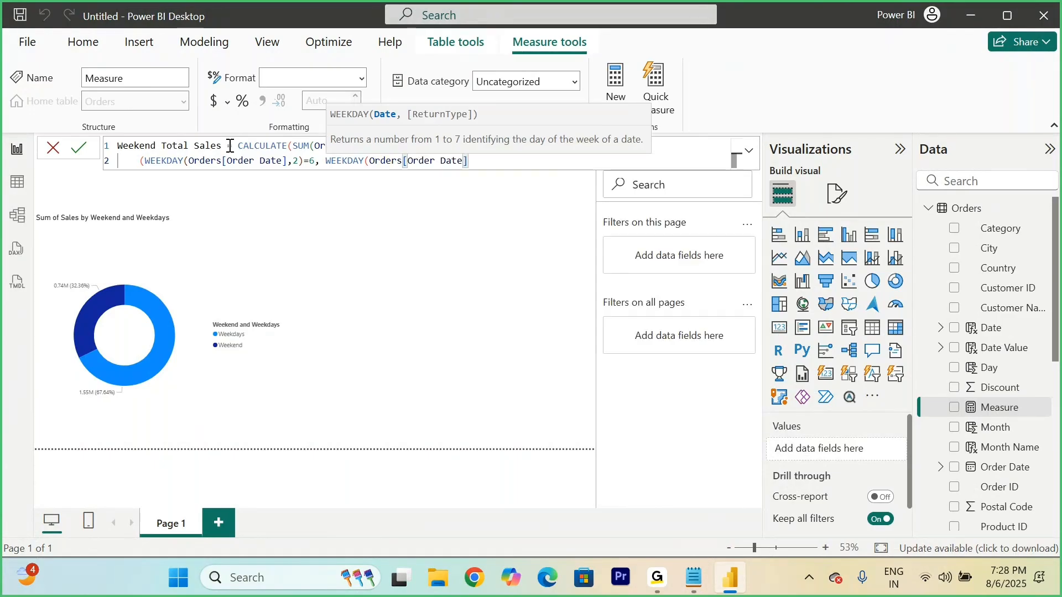
type(",2)=7")
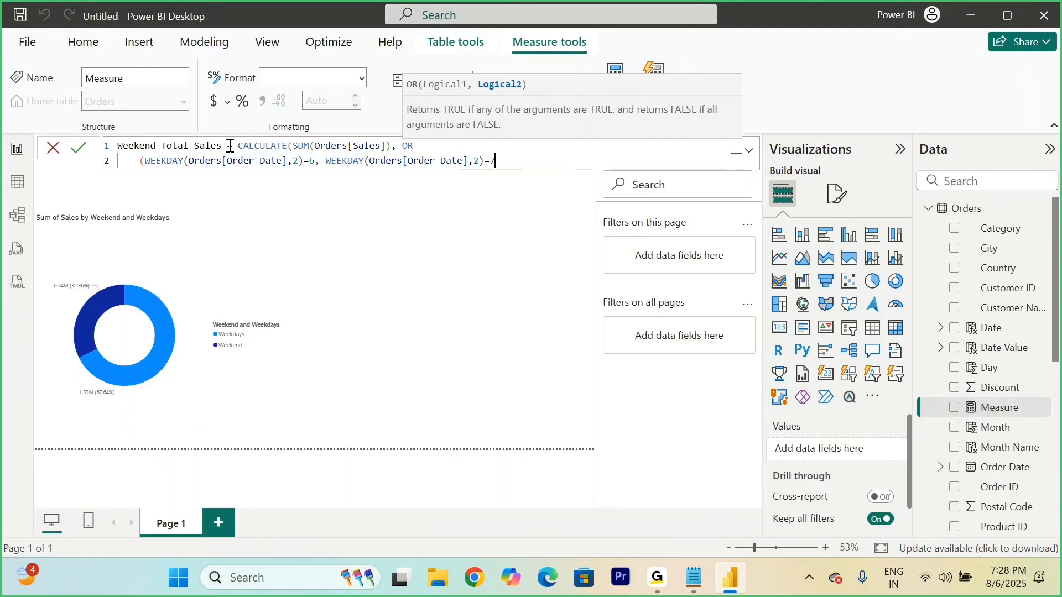
type("))")
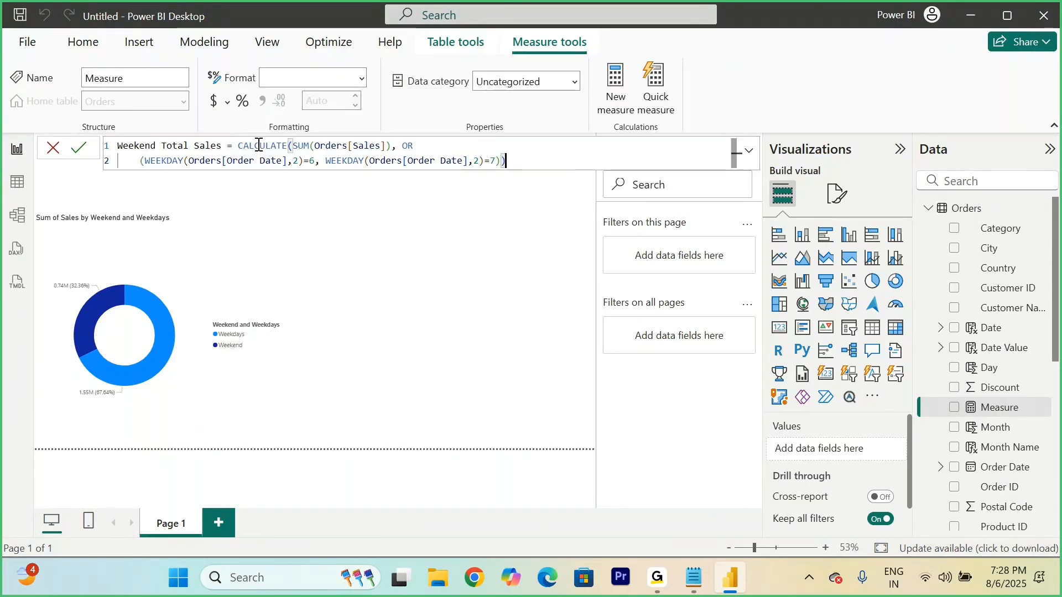
left_click(79, 149)
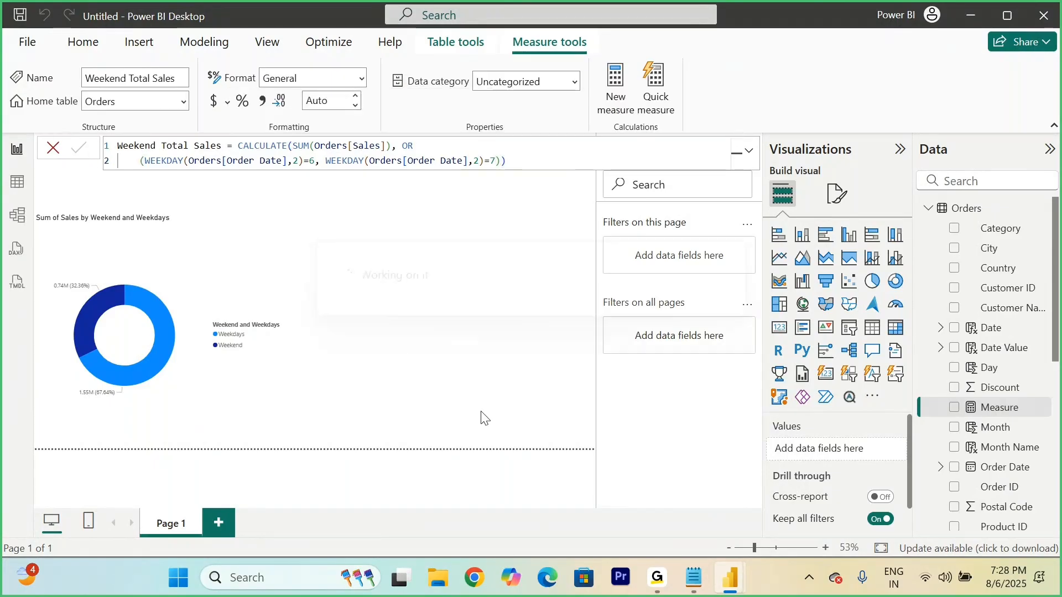
Step: Show the Weekend Total Sales measure in a card visual, shrunk and placed at the report page's upper right corner
scroll(939, 424, "down", 6)
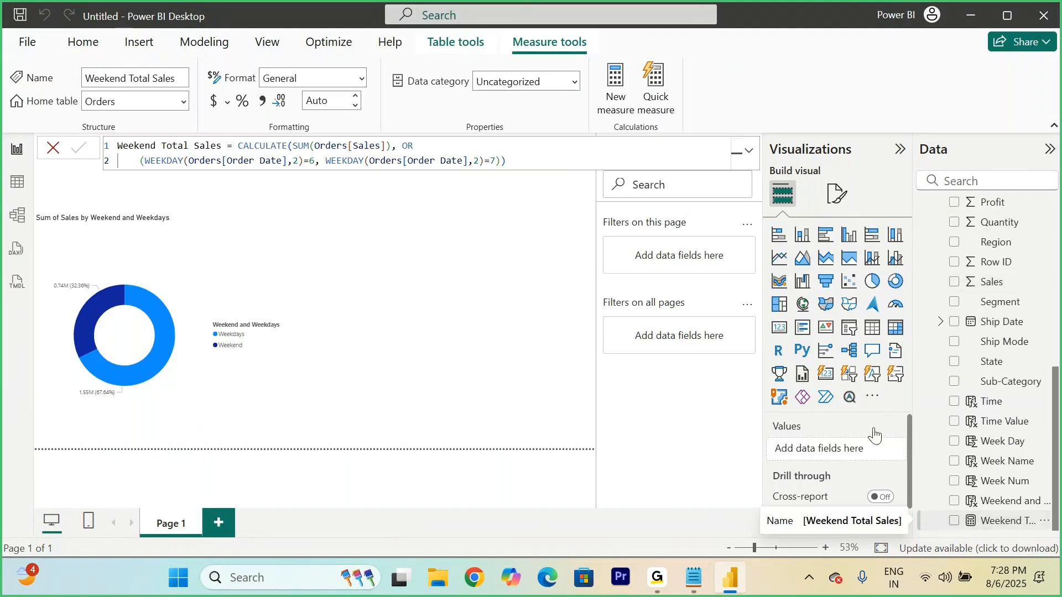
left_click_drag(875, 436, 872, 442)
left_click(779, 327)
left_click_drag(279, 251, 564, 270)
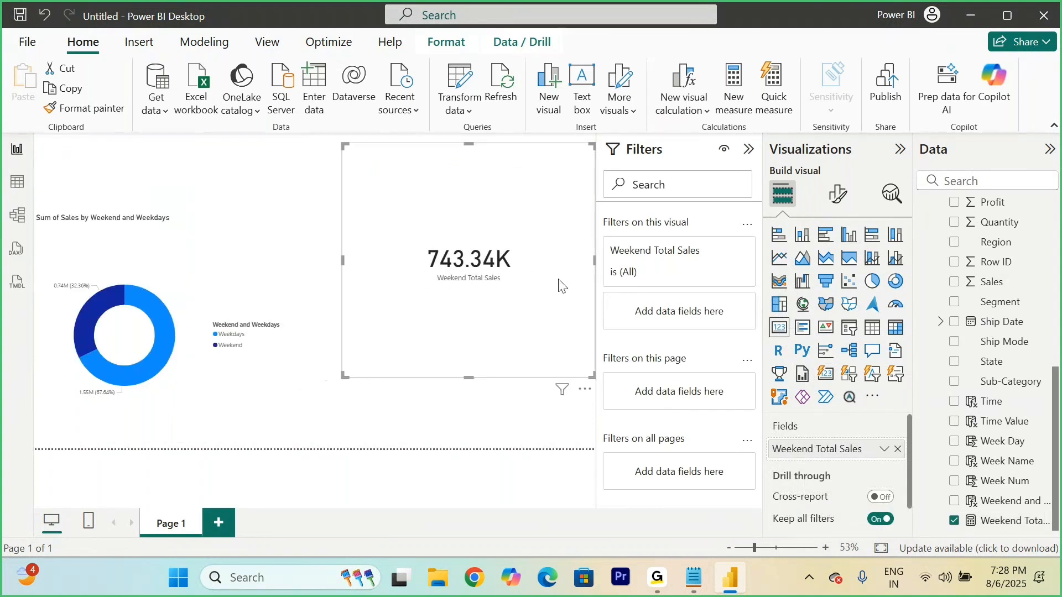
left_click_drag(342, 374, 388, 277)
left_click_drag(422, 206, 412, 202)
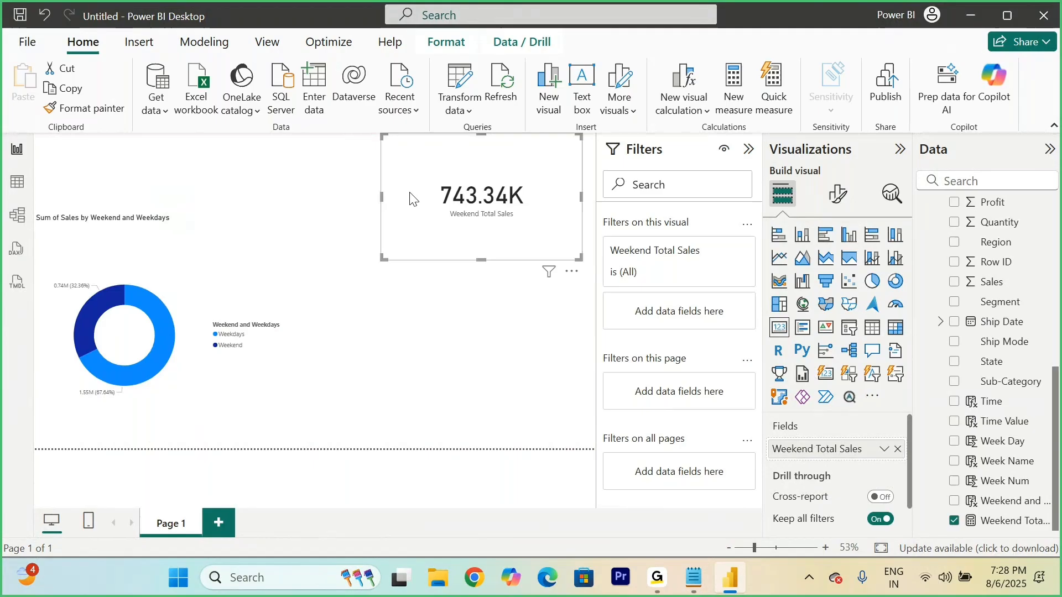
Step: Convert the weekend and weekdays donut chart to a multi-row card and fit it directly below the Weekend Total Sales card
left_click(167, 282)
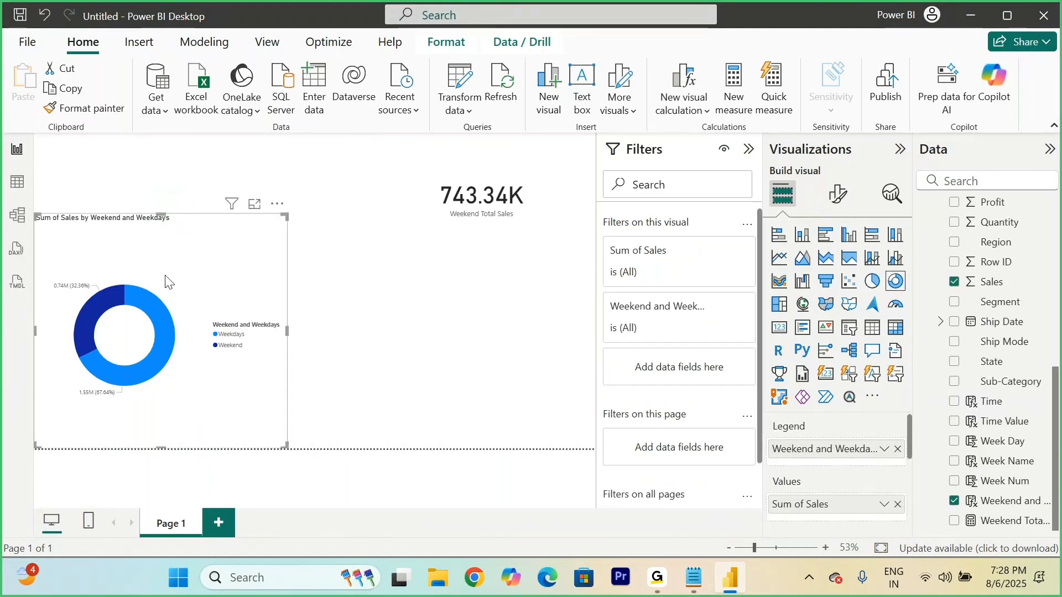
left_click(803, 331)
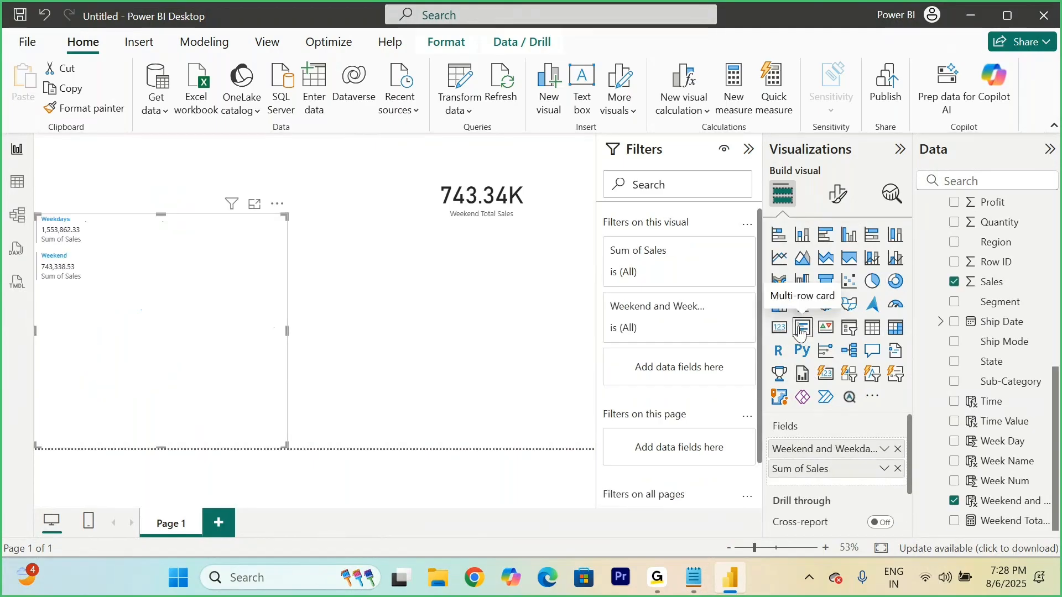
left_click_drag(157, 330, 441, 365)
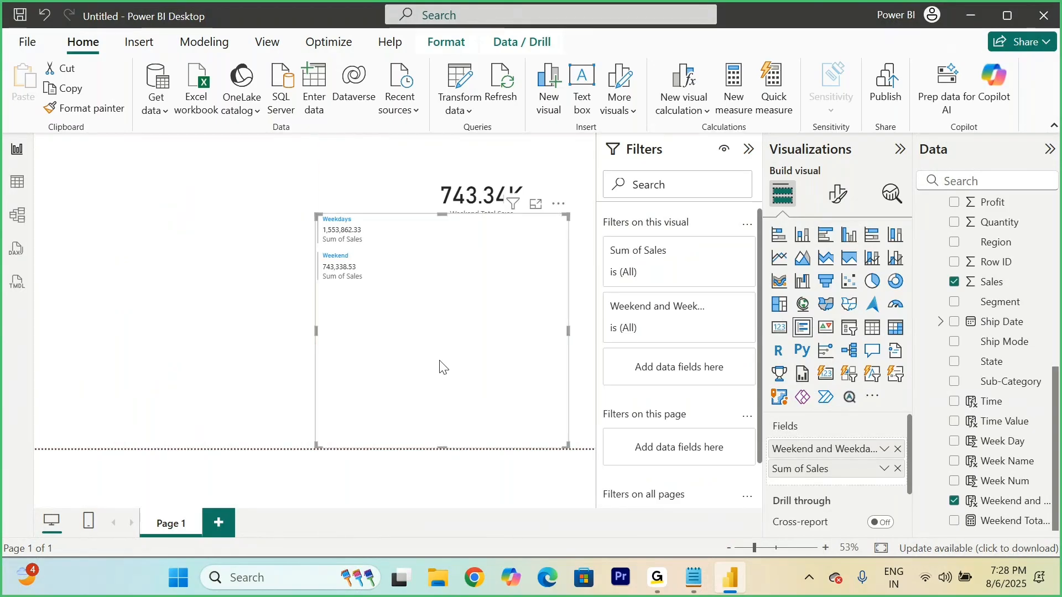
left_click_drag(316, 213, 412, 242)
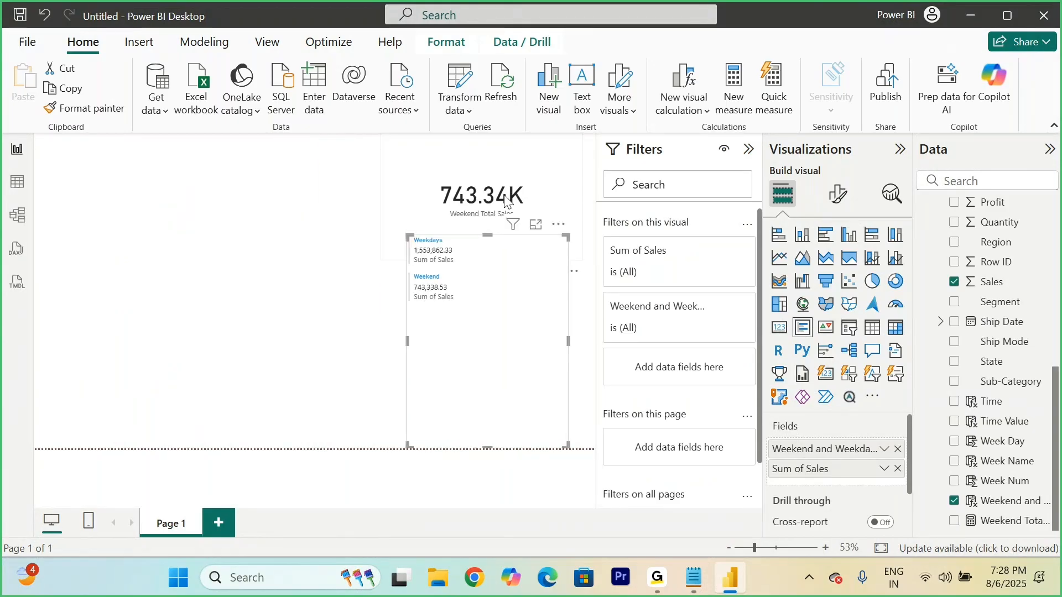
left_click_drag(409, 237, 380, 237)
left_click_drag(569, 238, 602, 271)
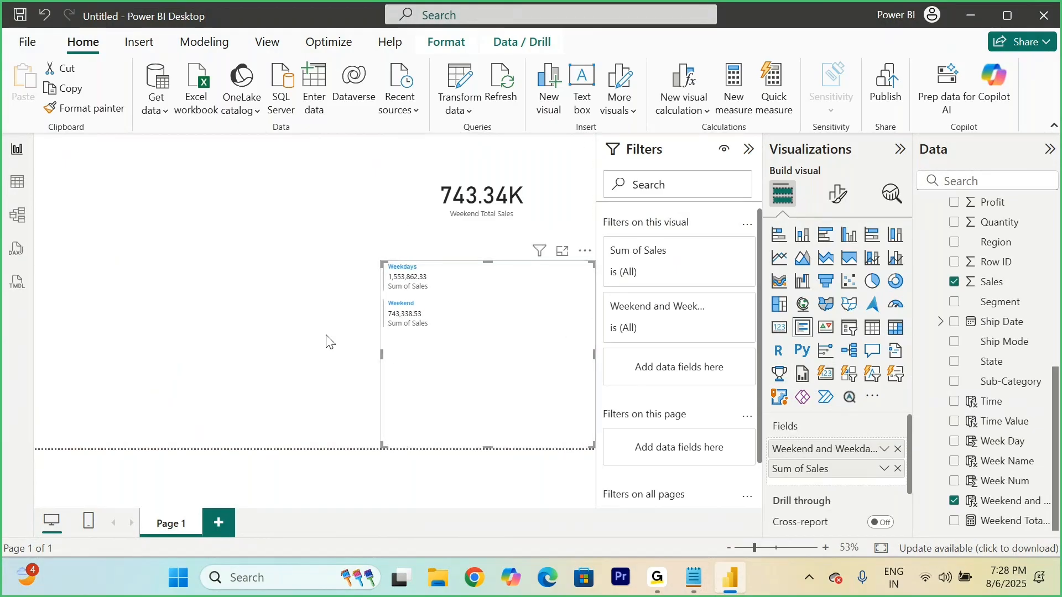
left_click(318, 351)
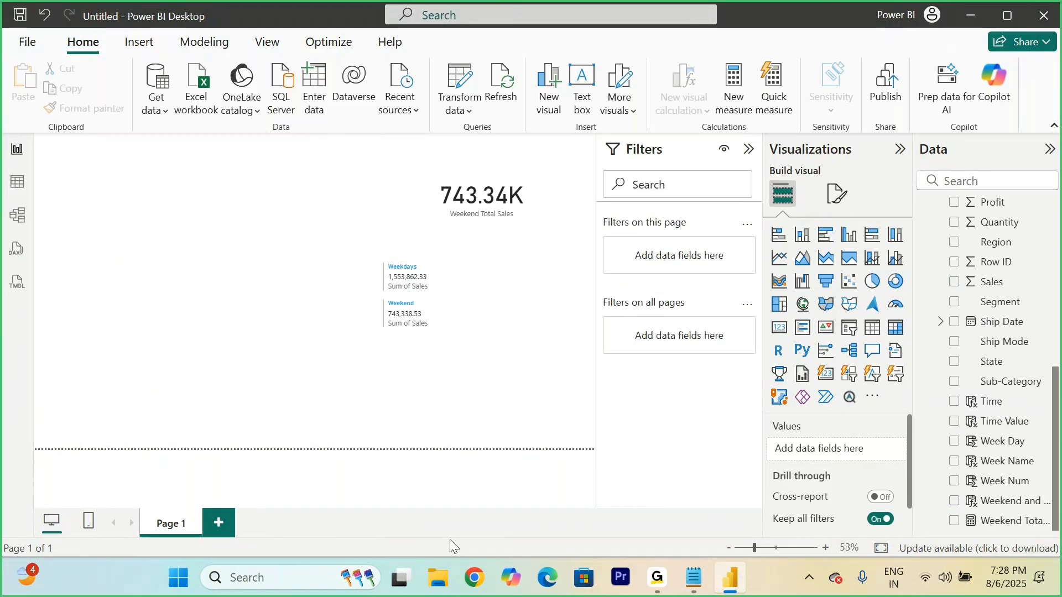
Step: Switch to the Notepad notes and remove surplus blank lines between "Sat and Sun - Weekend" and the Ex heading
left_click(701, 593)
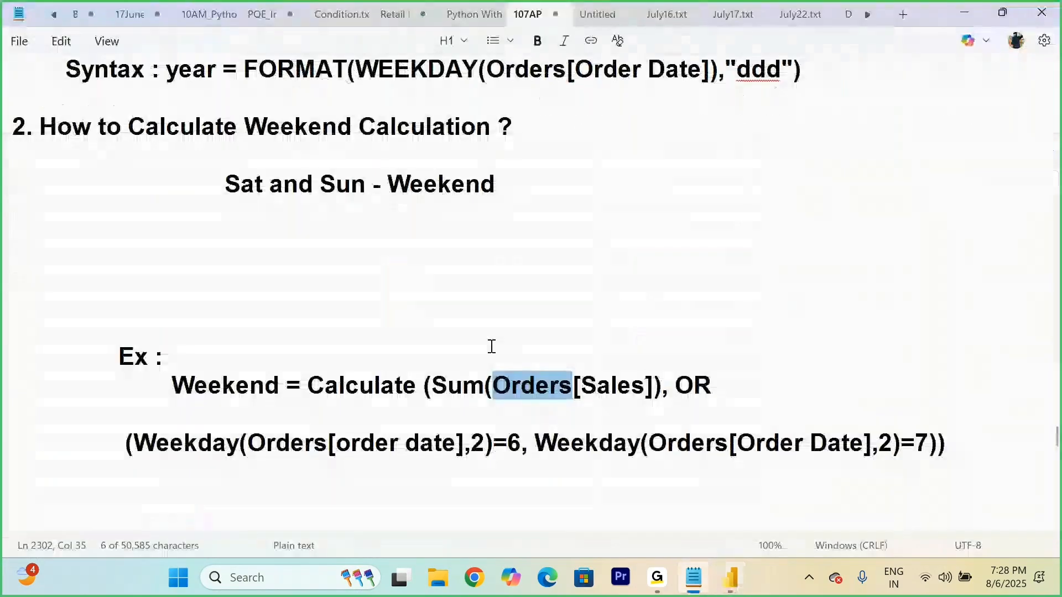
left_click(81, 312)
key("BackSpace")
key("BackSpace")
key("BackSpace")
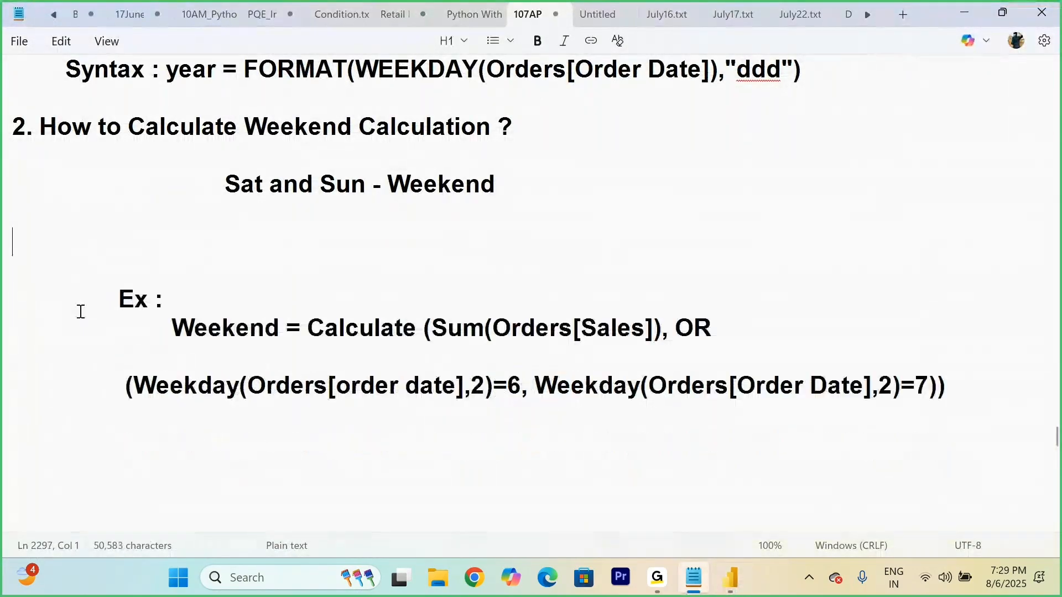
Step: Remove the surplus blank lines above the "-- Find the Week Names :" heading in the notes
scroll(81, 312, "up", 4)
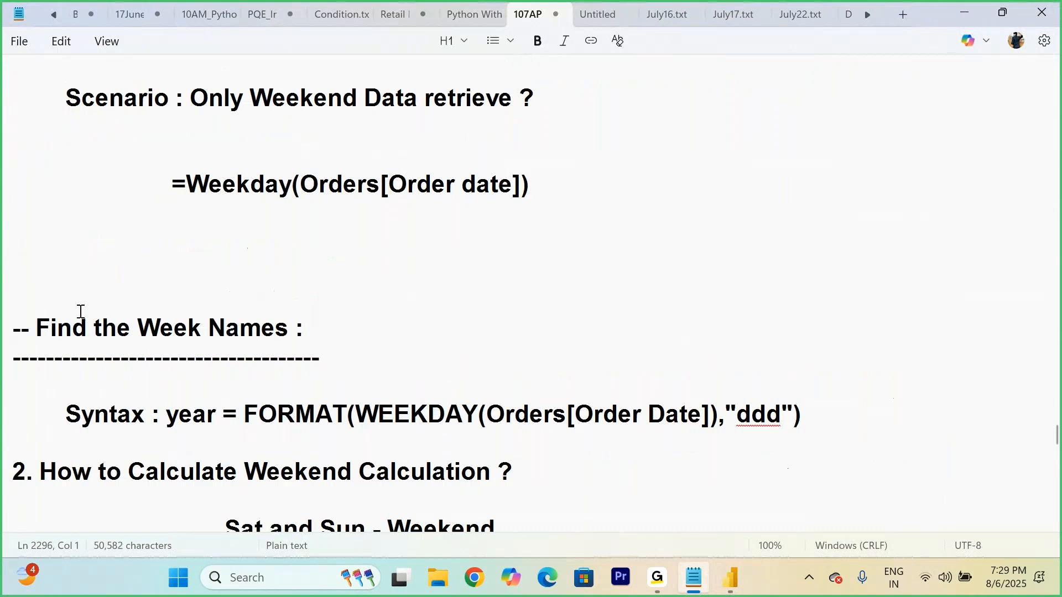
left_click(0, 295)
left_click(36, 285)
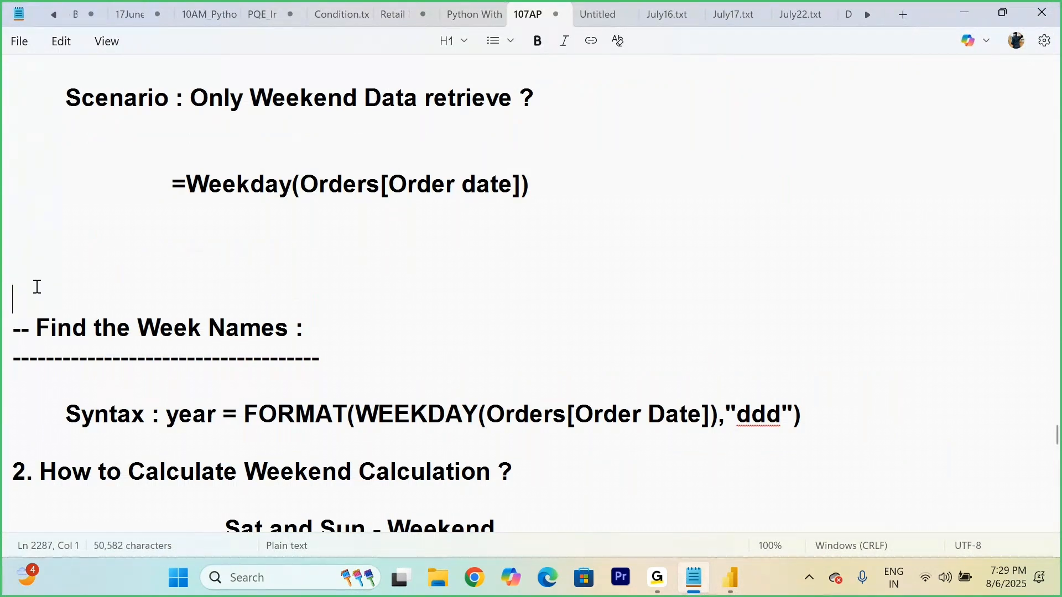
key("BackSpace")
key("BackSpace")
key("BackSpace")
Step: Remove surplus blank lines below the WEEKNUM(Orders[Order date]) formula and above the WeekNum() entry
scroll(37, 286, "up", 5)
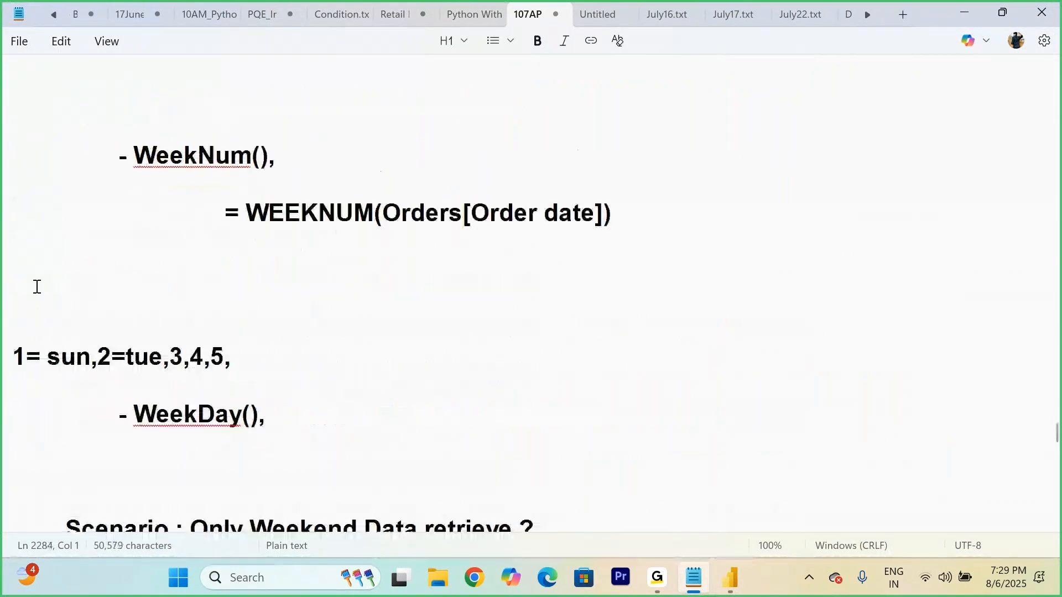
left_click(52, 300)
key("BackSpace")
key("BackSpace")
key("BackSpace")
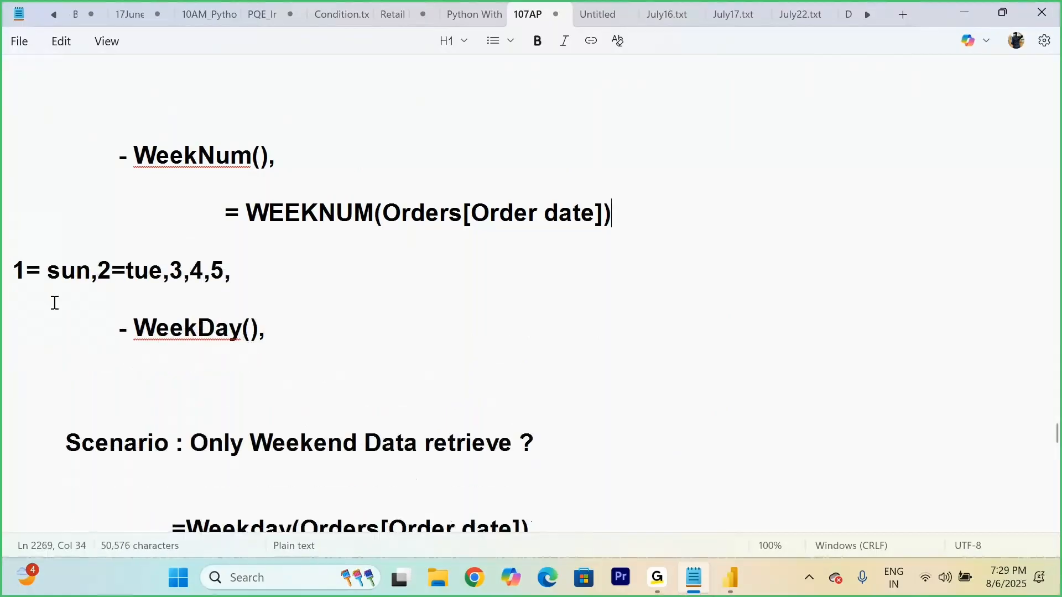
scroll(54, 303, "up", 2)
left_click(92, 299)
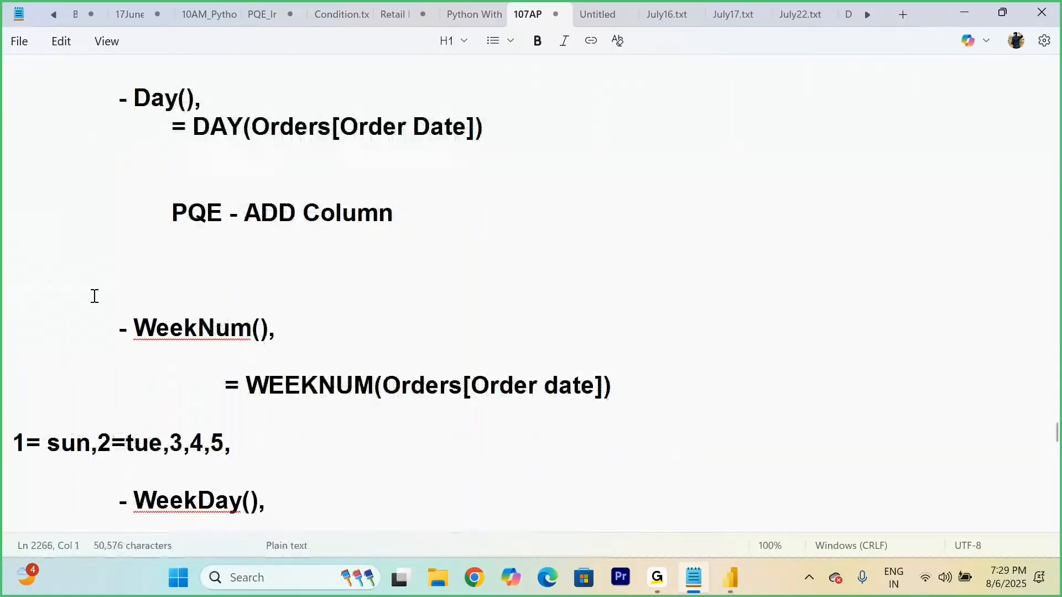
key("BackSpace")
key("BackSpace")
Step: Remove the blank line between the two lines of the Weekend = Calculate example formula
scroll(95, 297, "down", 10)
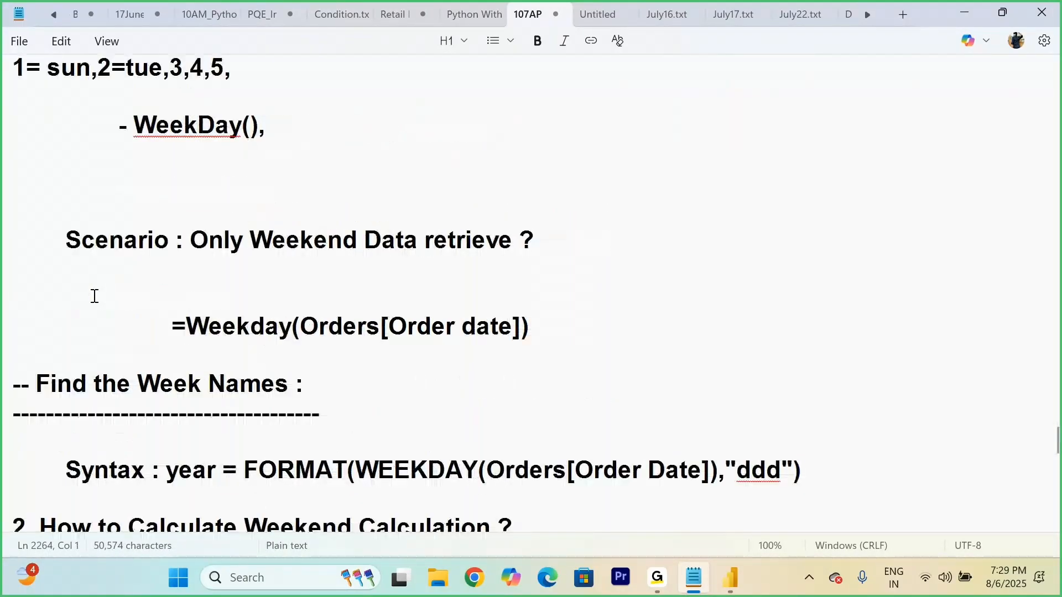
left_click_drag(172, 156, 399, 166)
left_click(905, 246)
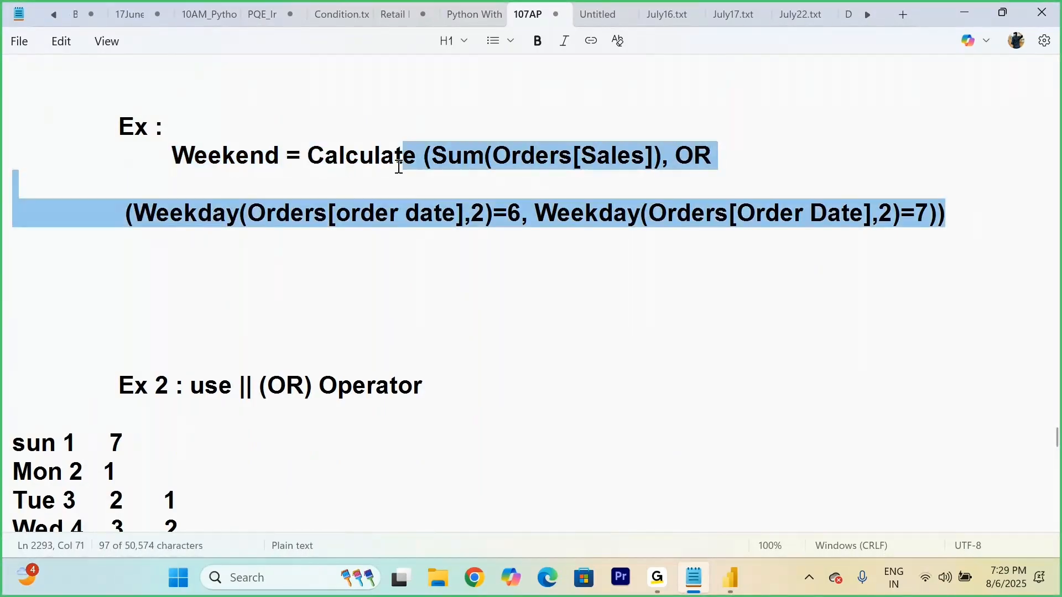
left_click(205, 180)
key("BackSpace")
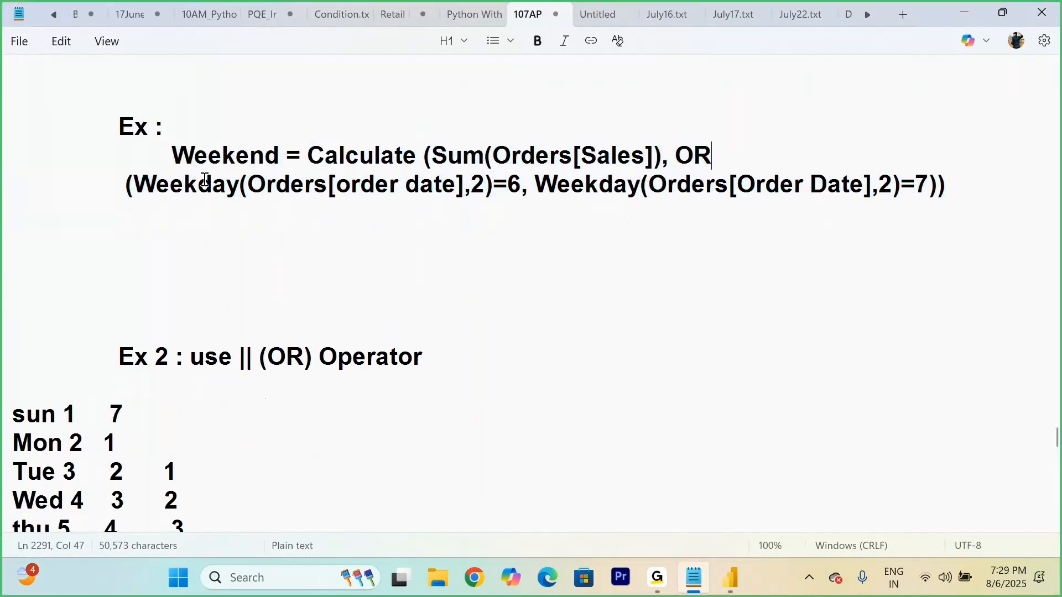
Step: Insert two blank lines between the weekday number list and the Ribbon Chart heading in the notes
left_click(417, 266)
scroll(419, 268, "down", 6)
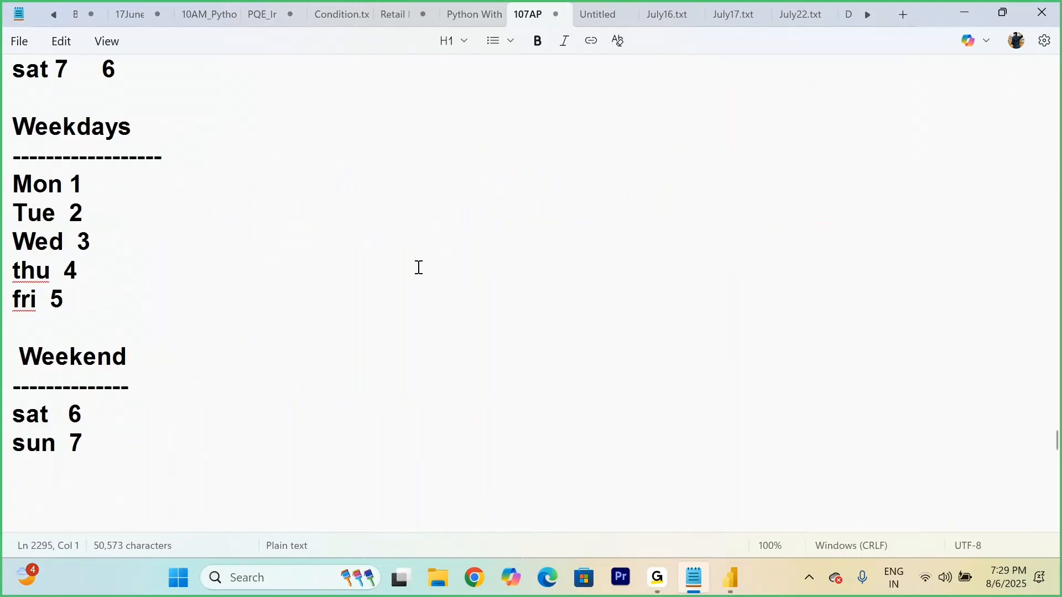
scroll(419, 267, "up", 10)
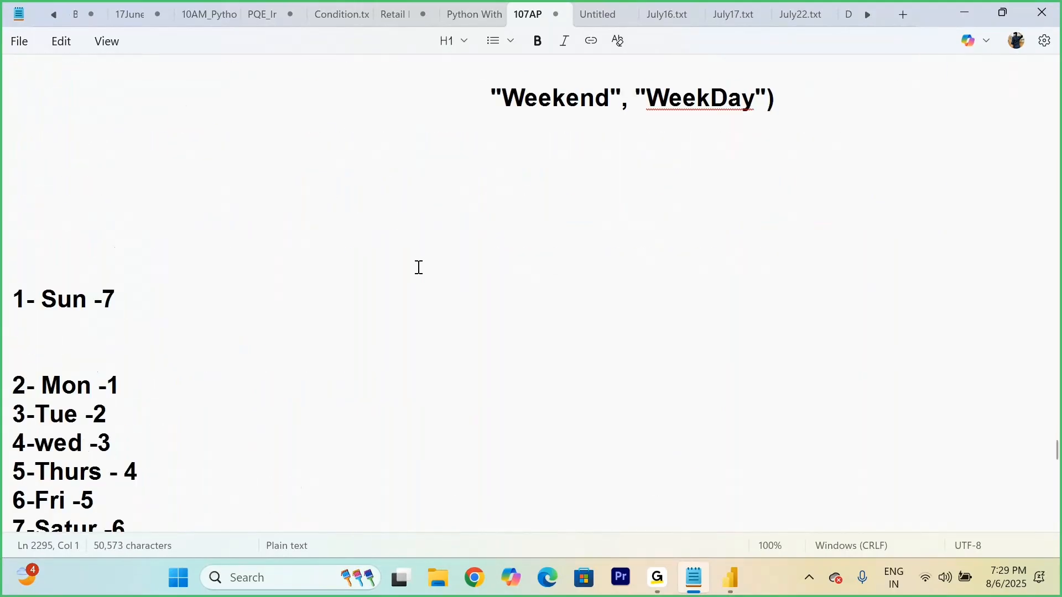
scroll(420, 267, "down", 15)
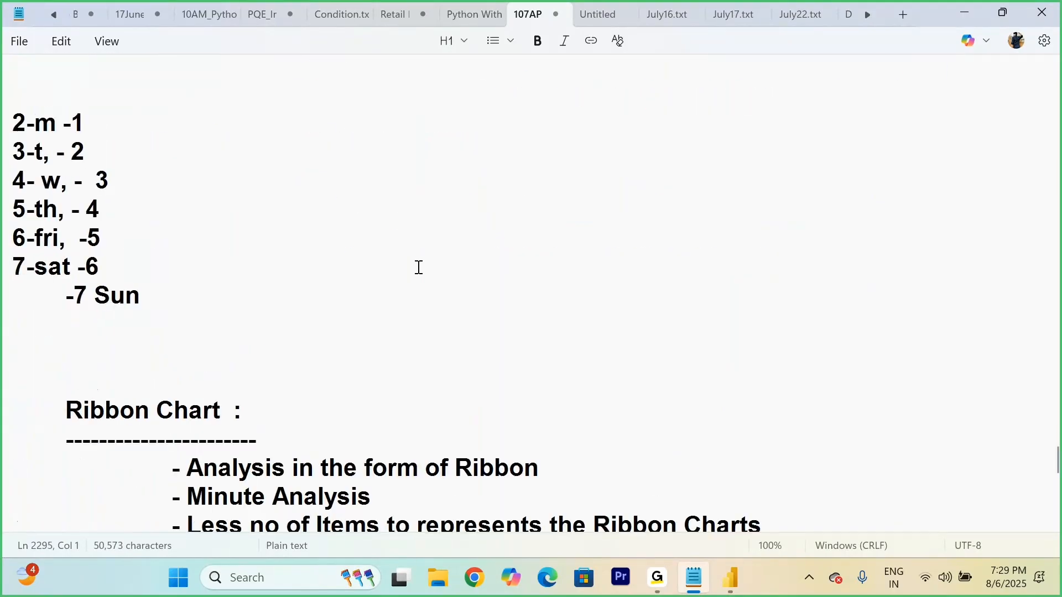
scroll(419, 268, "down", 4)
scroll(419, 267, "up", 10)
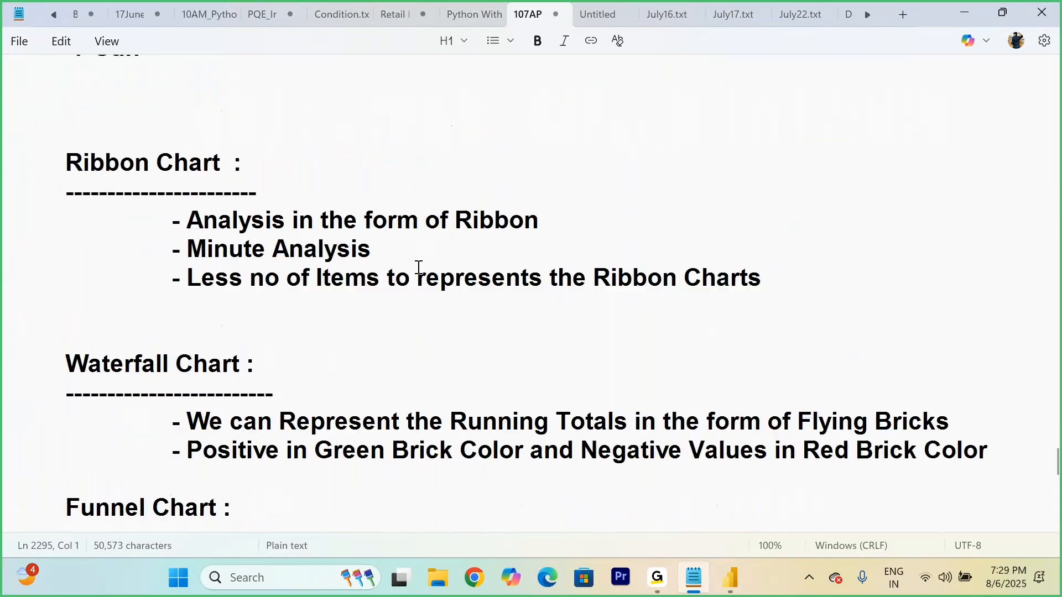
left_click(130, 240)
key("Return")
key("Return")
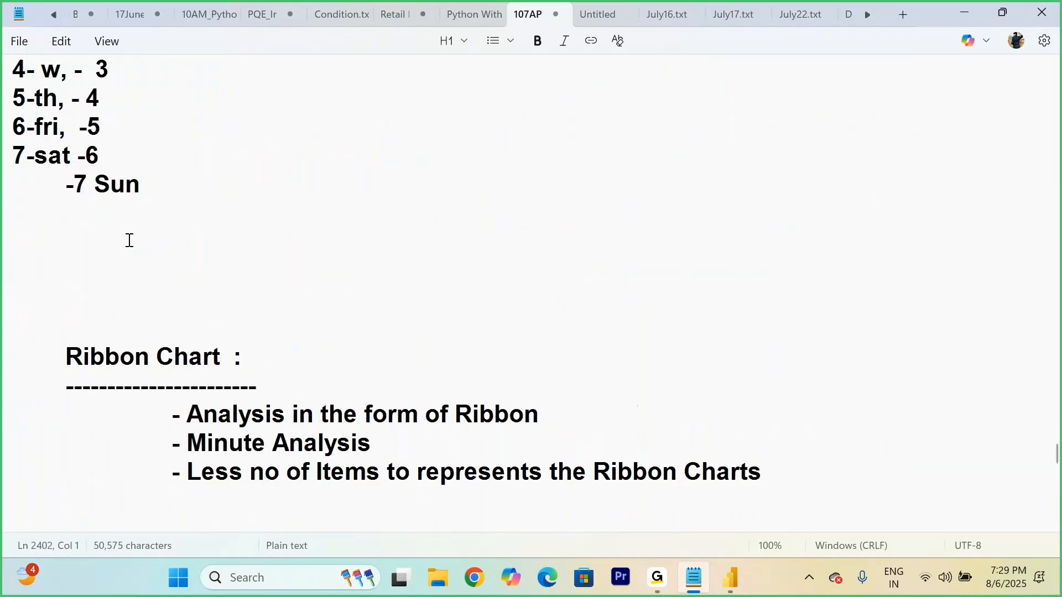
scroll(129, 240, "down", 1)
left_click(274, 277)
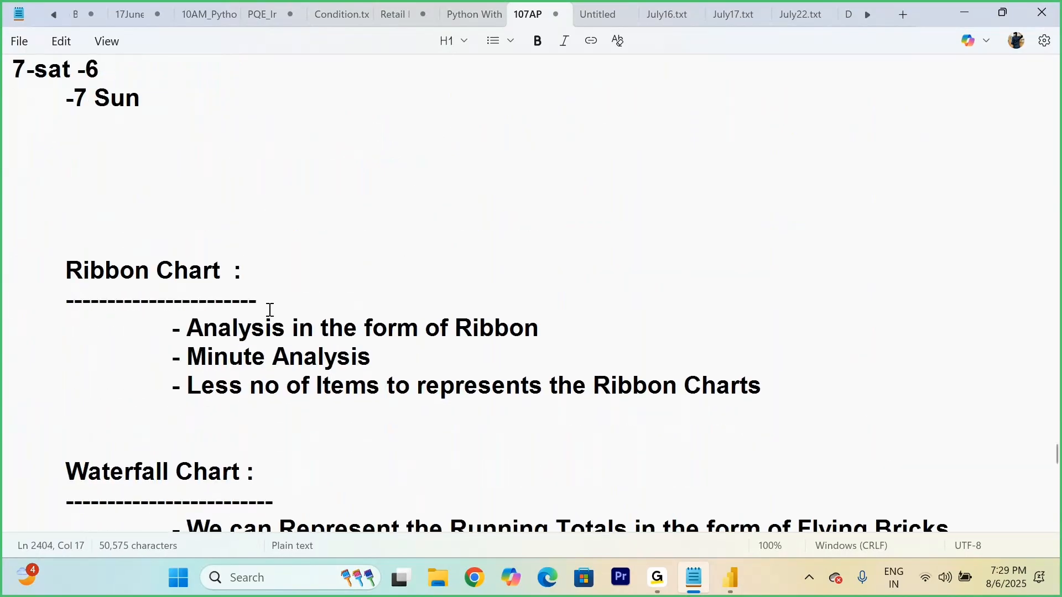
Step: Switch to Power BI Desktop, add a new report page, and insert a ribbon chart enlarged to fill the page
left_click(735, 584)
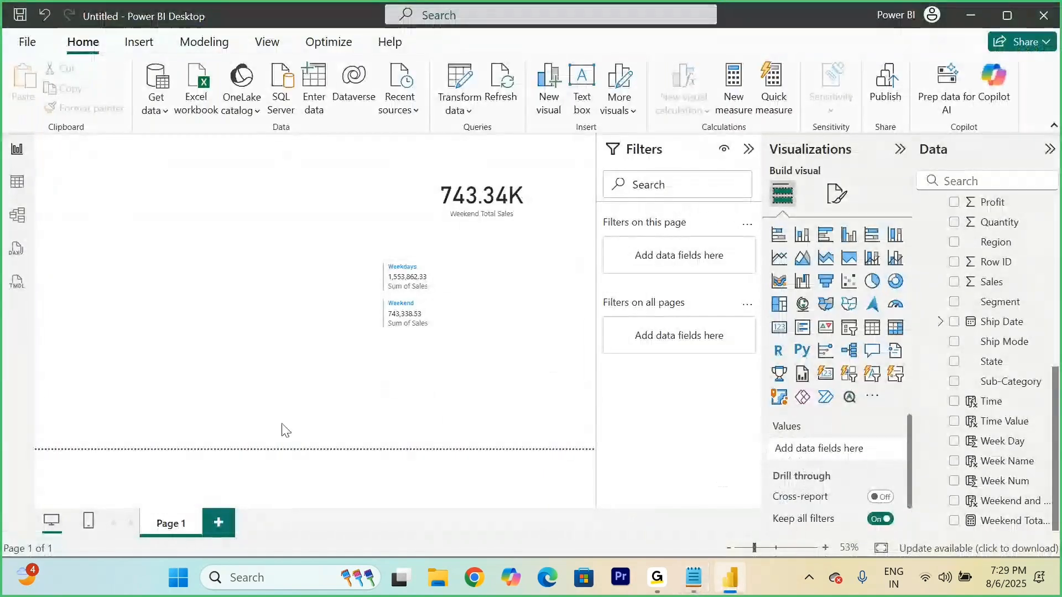
left_click(219, 523)
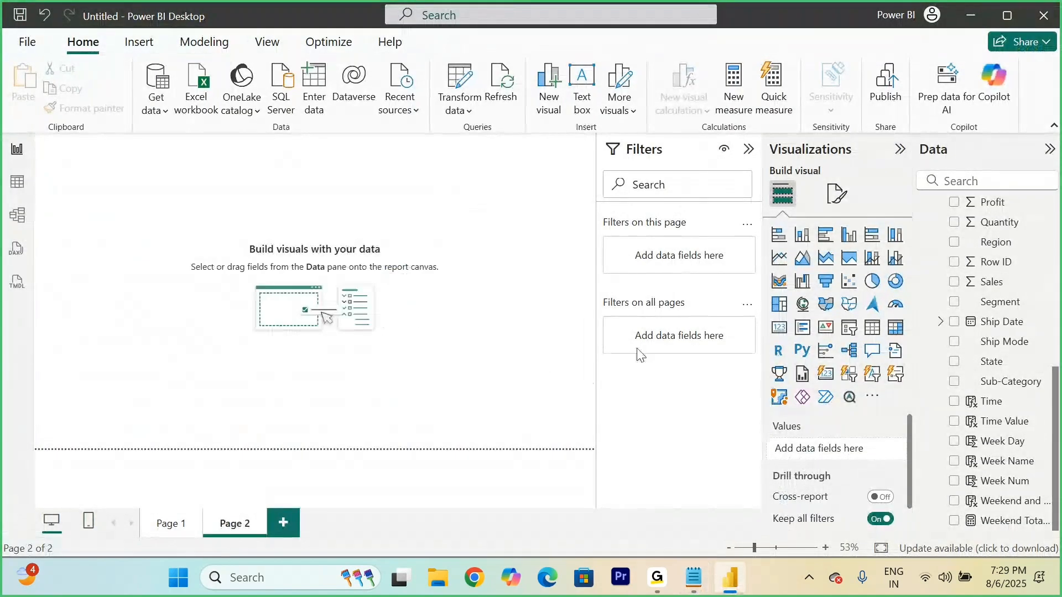
left_click(779, 283)
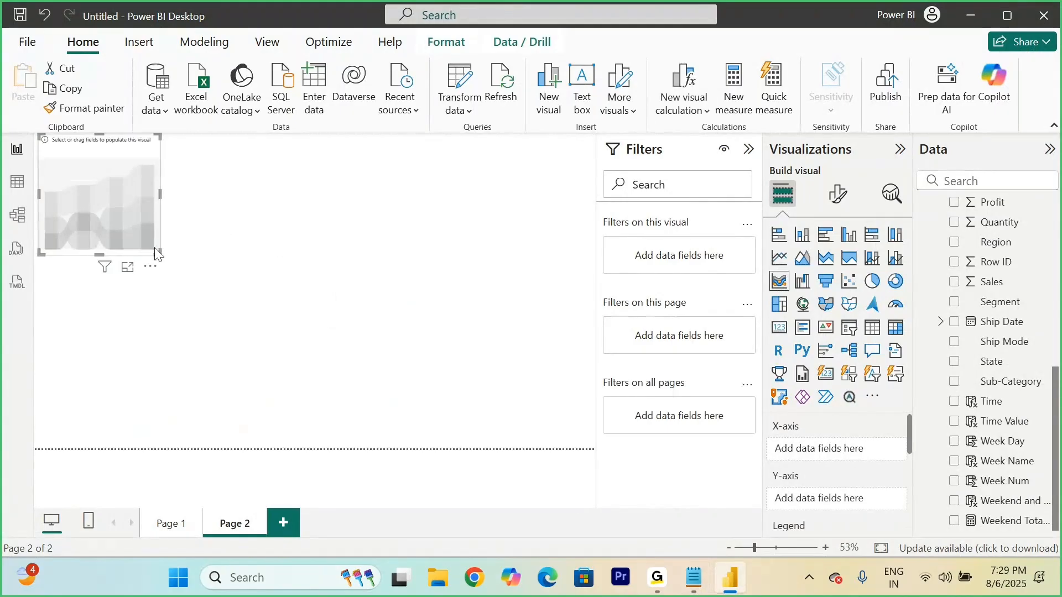
left_click_drag(156, 252, 594, 448)
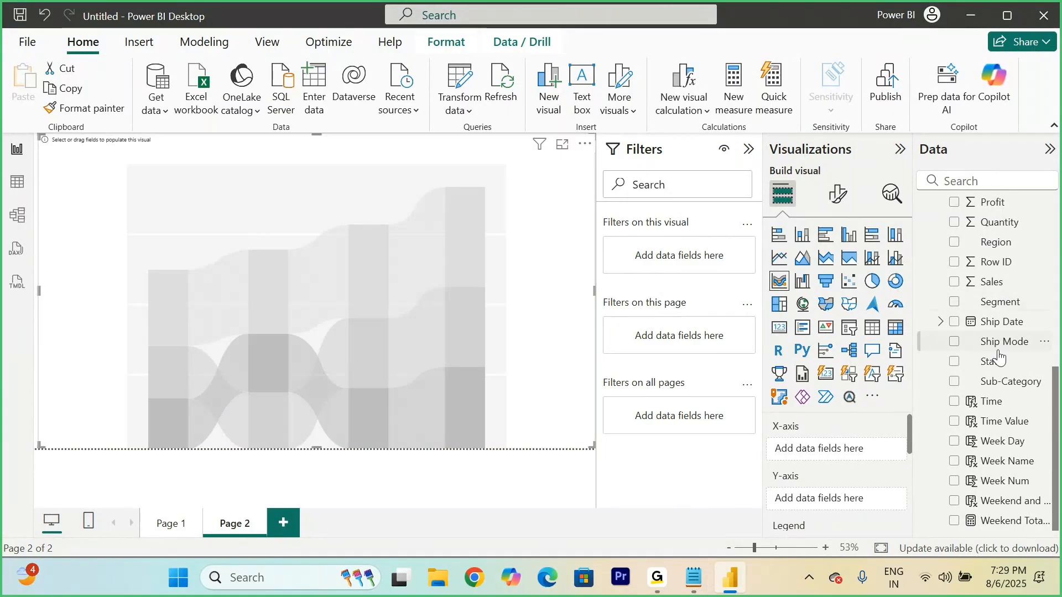
Step: Assign Category to the ribbon chart's X-axis and Sales to its Y-axis
scroll(998, 359, "up", 5)
left_click_drag(996, 232, 841, 458)
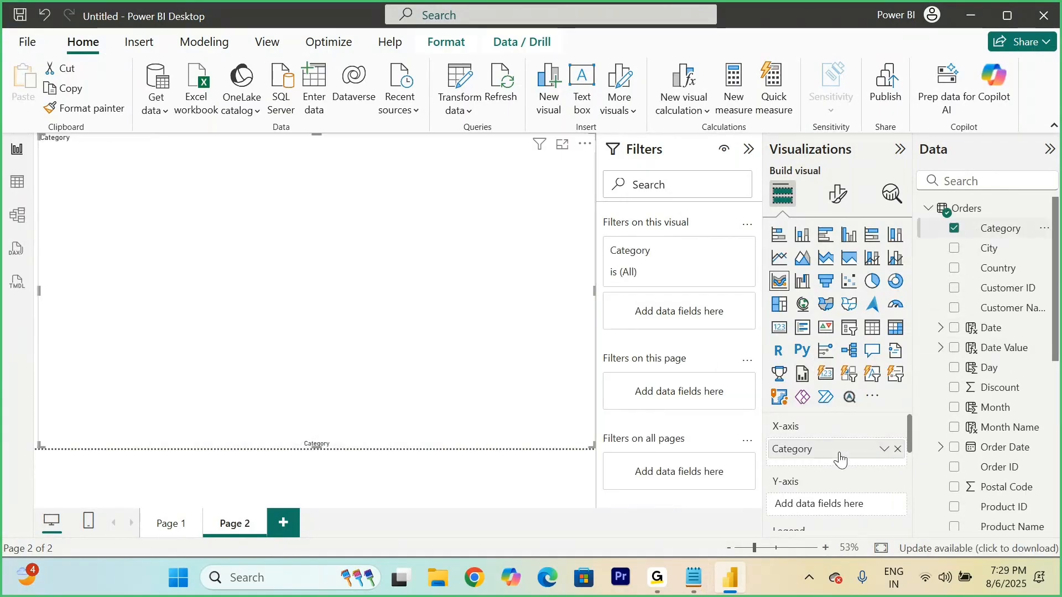
scroll(836, 462, "down", 1)
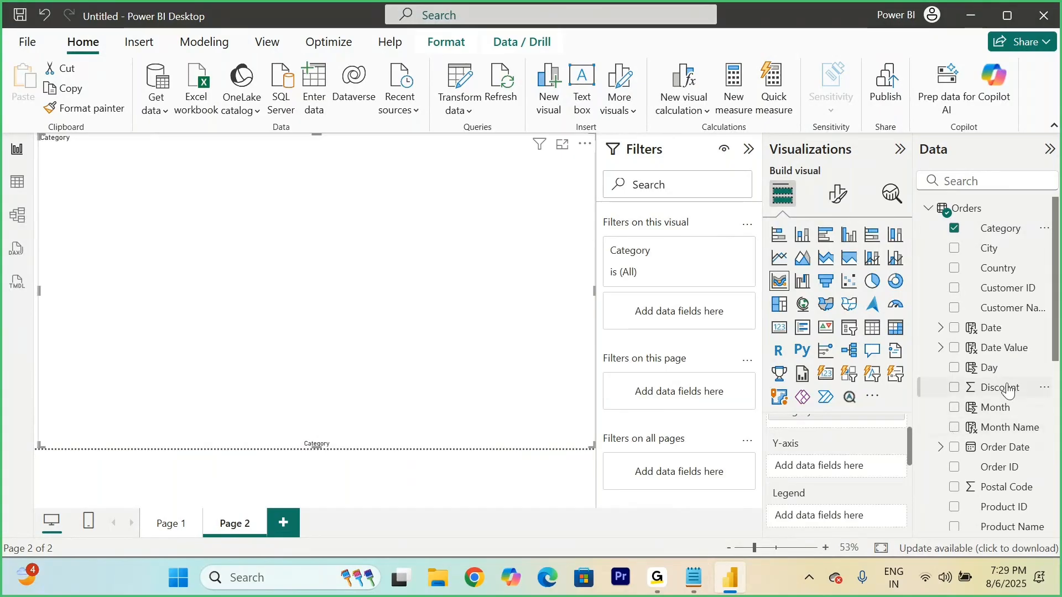
scroll(1004, 388, "down", 5)
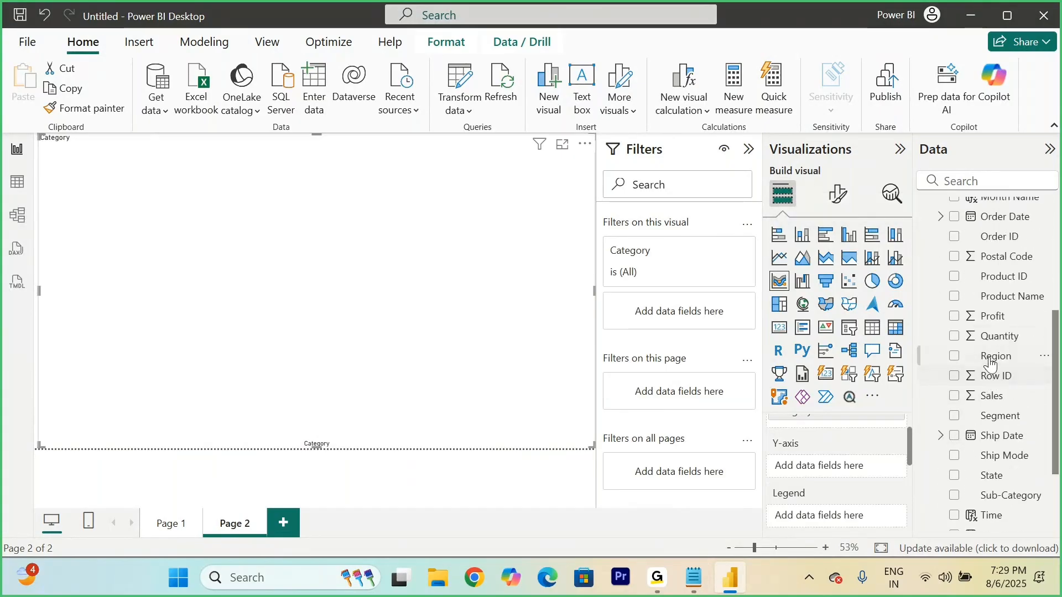
left_click_drag(855, 466, 824, 466)
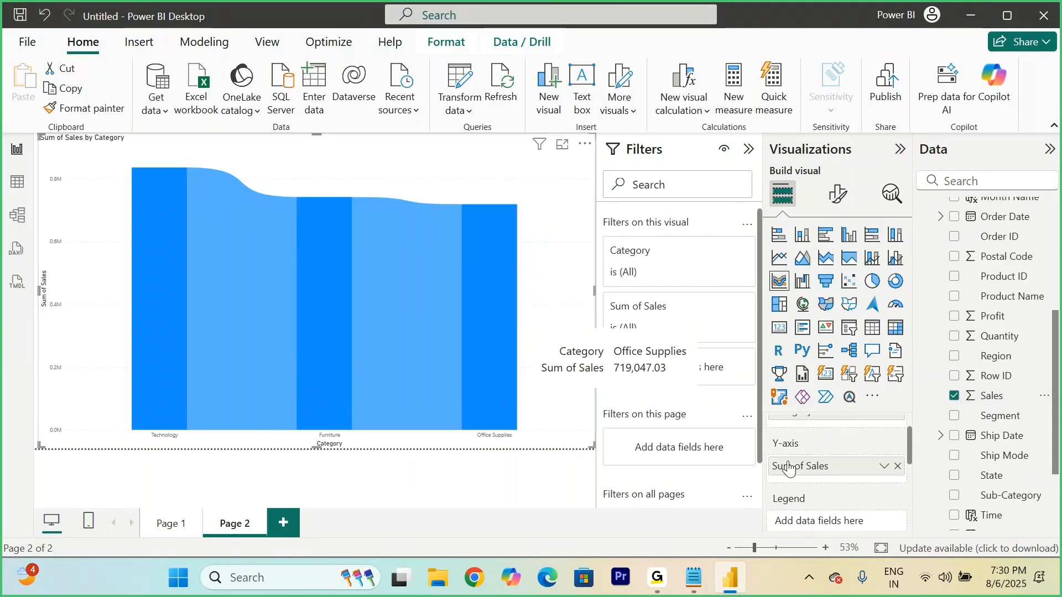
Step: Add Region as the ribbon chart's legend and inspect the tooltips of its ribbons and segments
scroll(799, 469, "down", 1)
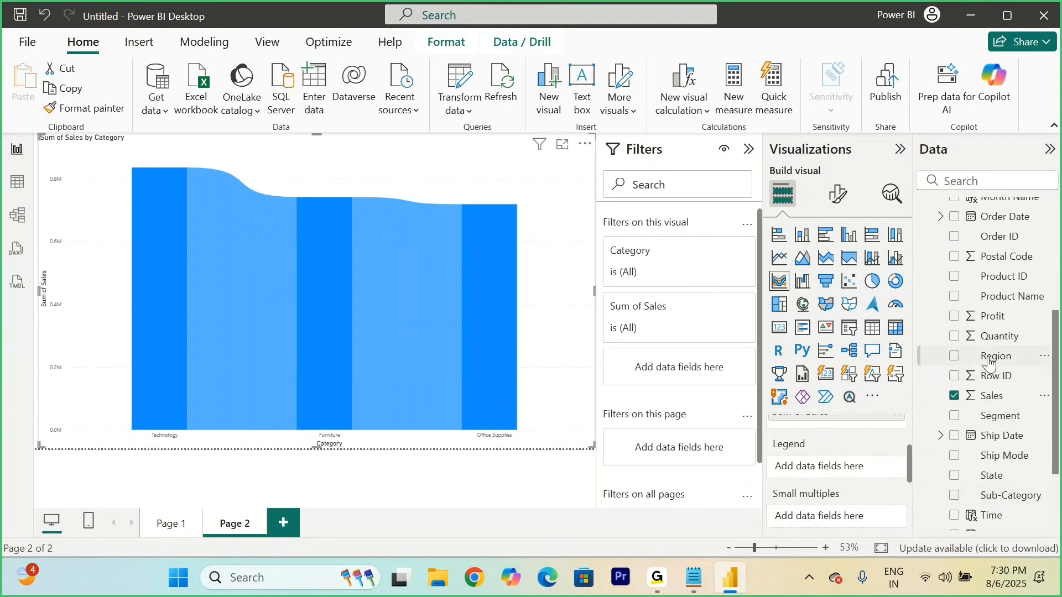
left_click_drag(960, 369, 824, 463)
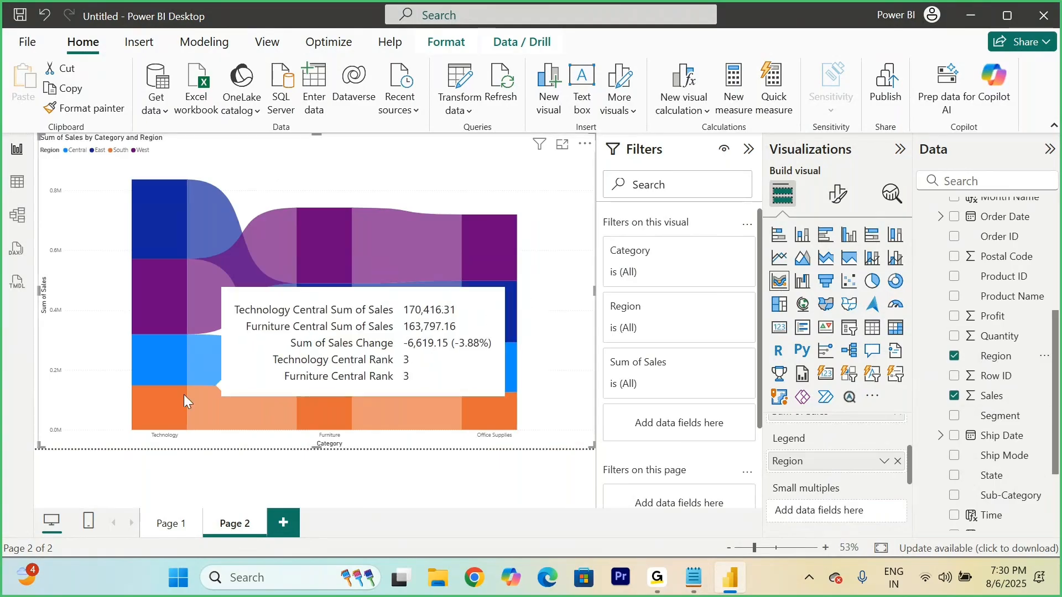
mouse_move(161, 412)
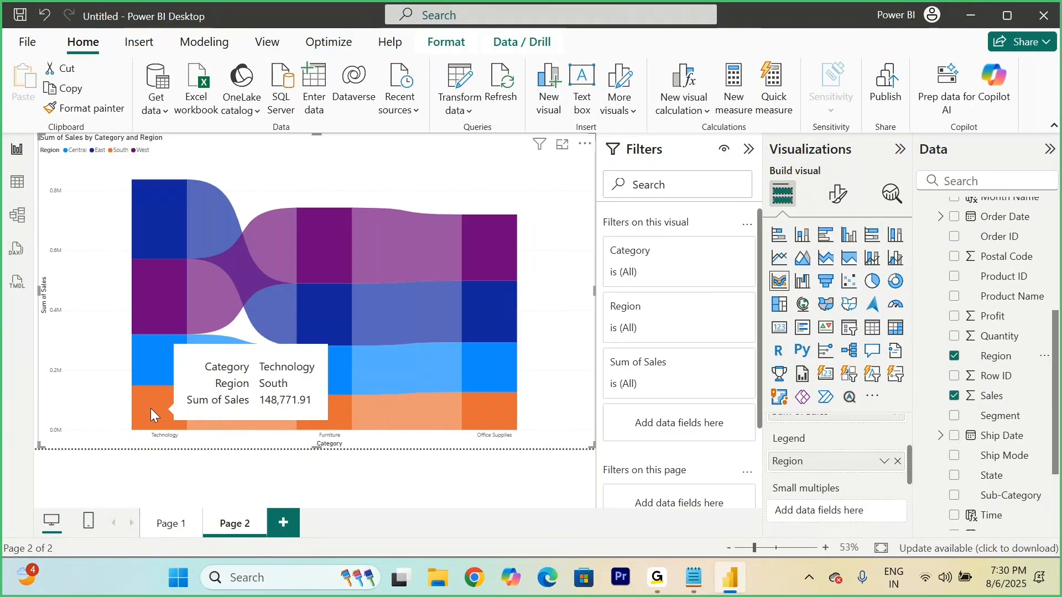
mouse_move(399, 314)
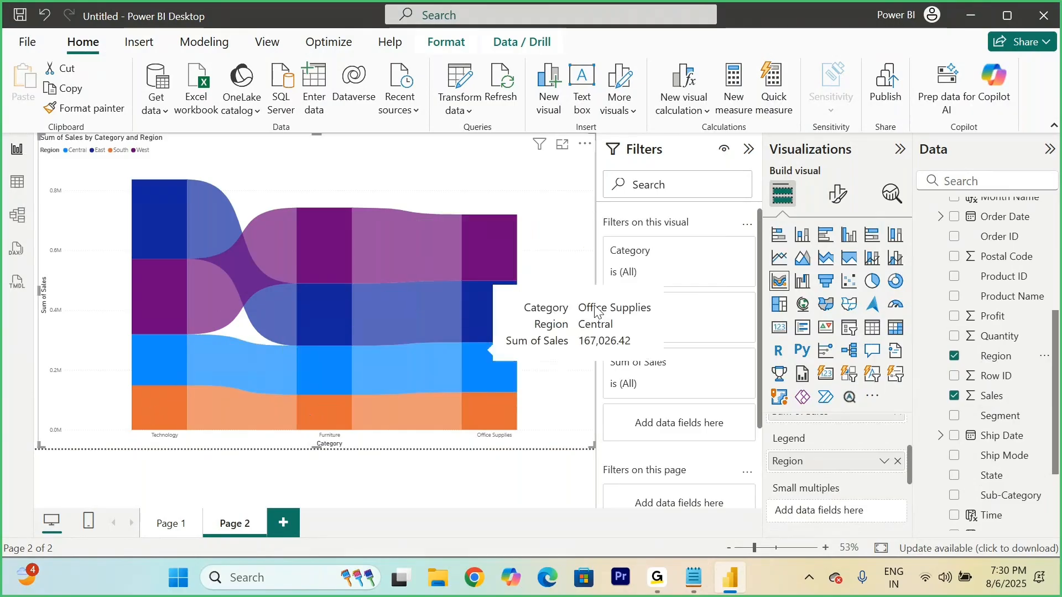
Step: Try Segment in place of Region as the ribbon chart's legend, and clear the legend again
left_click(899, 462)
left_click_drag(1010, 428, 851, 480)
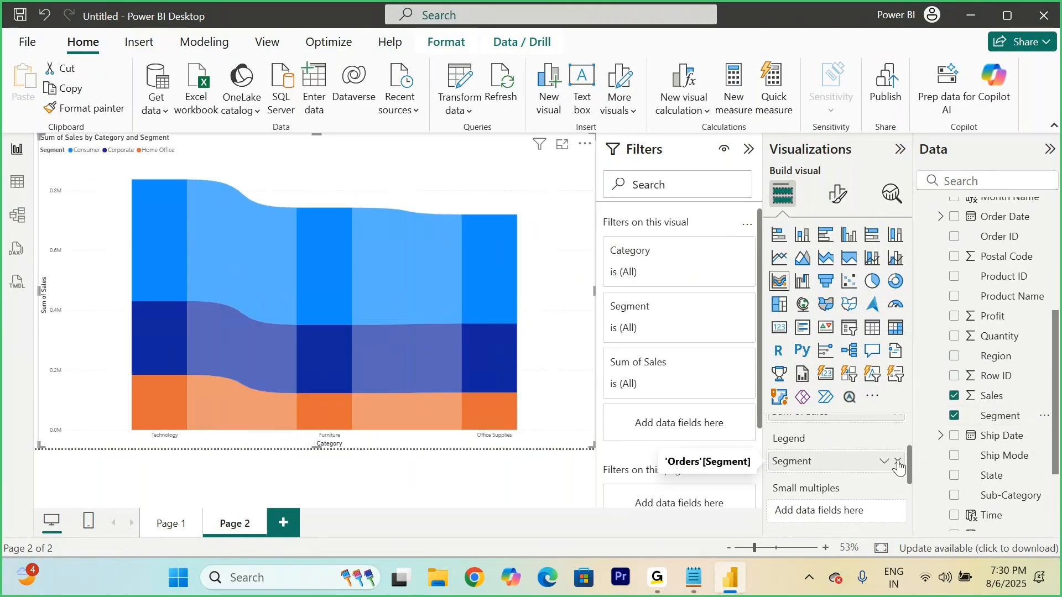
left_click(898, 462)
Step: Replace Category with Sub-Category on the ribbon chart's X-axis
scroll(812, 435, "up", 2)
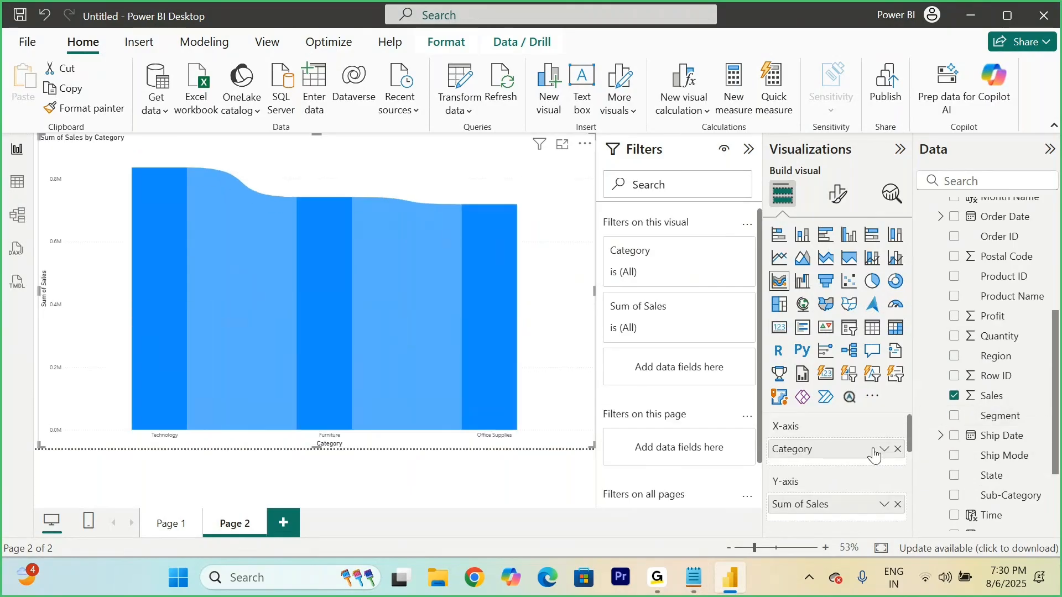
left_click(897, 450)
left_click_drag(1003, 501, 846, 448)
Step: Split the Sub-Category ribbon chart by using Region as its legend
scroll(850, 454, "down", 2)
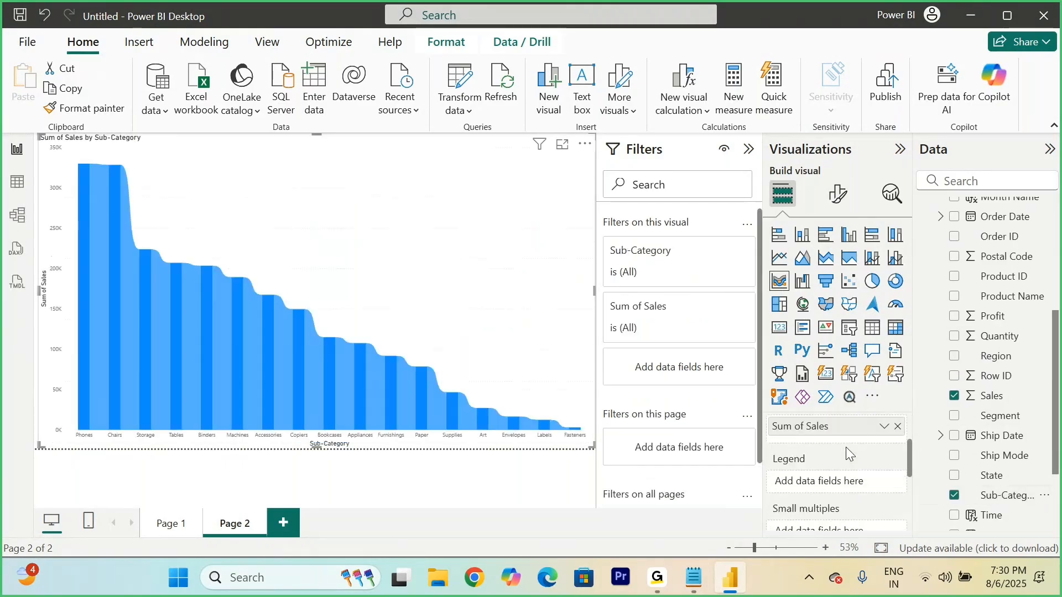
scroll(850, 454, "down", 1)
left_click_drag(967, 376, 846, 467)
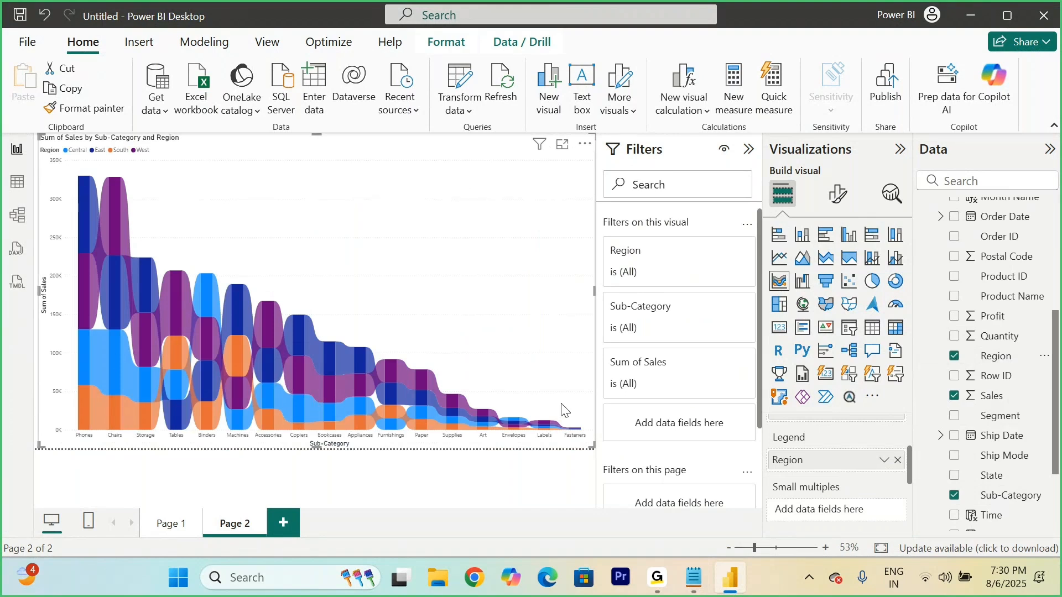
Step: Remove Region from the ribbon chart's legend and Sub-Category from its X-axis
left_click(897, 461)
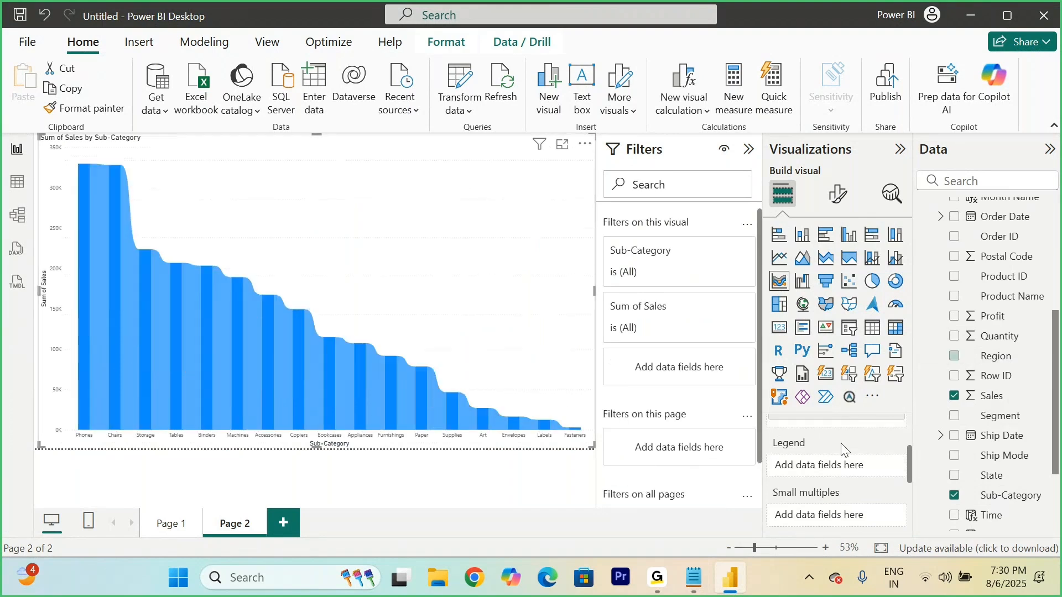
scroll(842, 449, "up", 2)
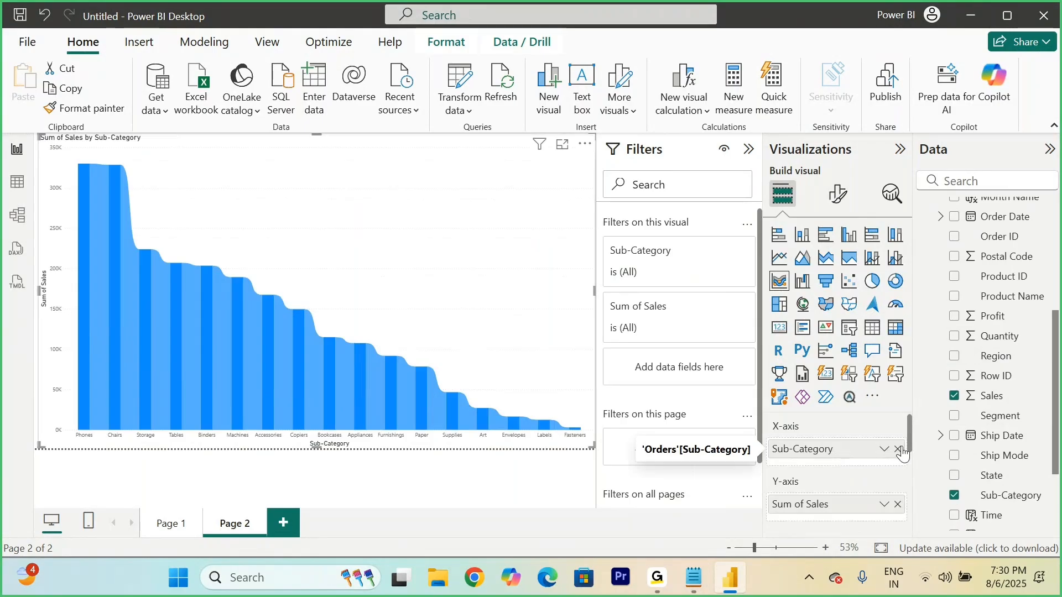
left_click(897, 449)
scroll(982, 329, "up", 5)
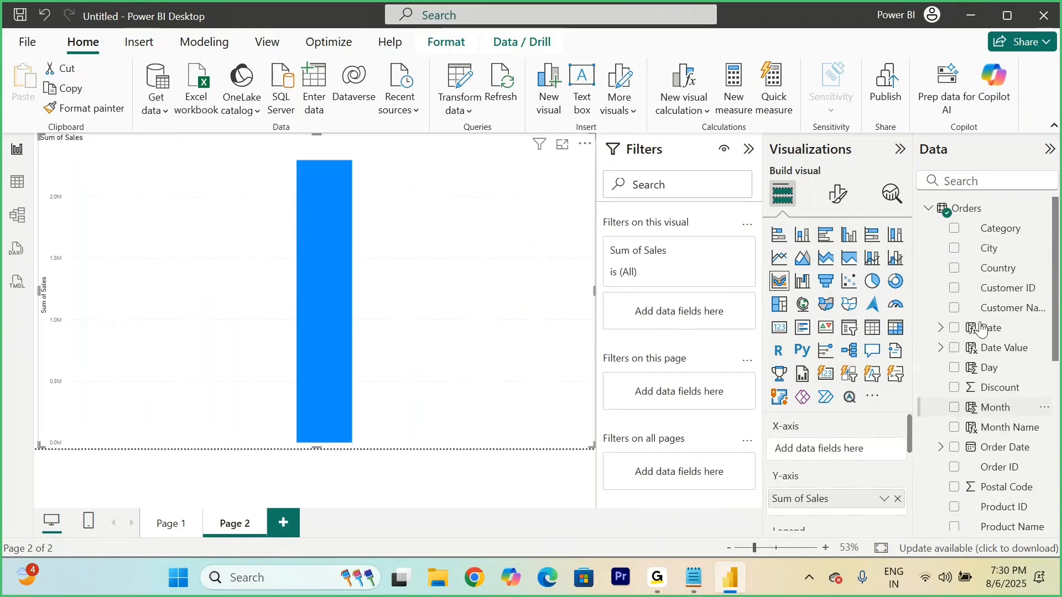
Step: Put Ship Mode on the X-axis of the ribbon chart
scroll(977, 399, "down", 5)
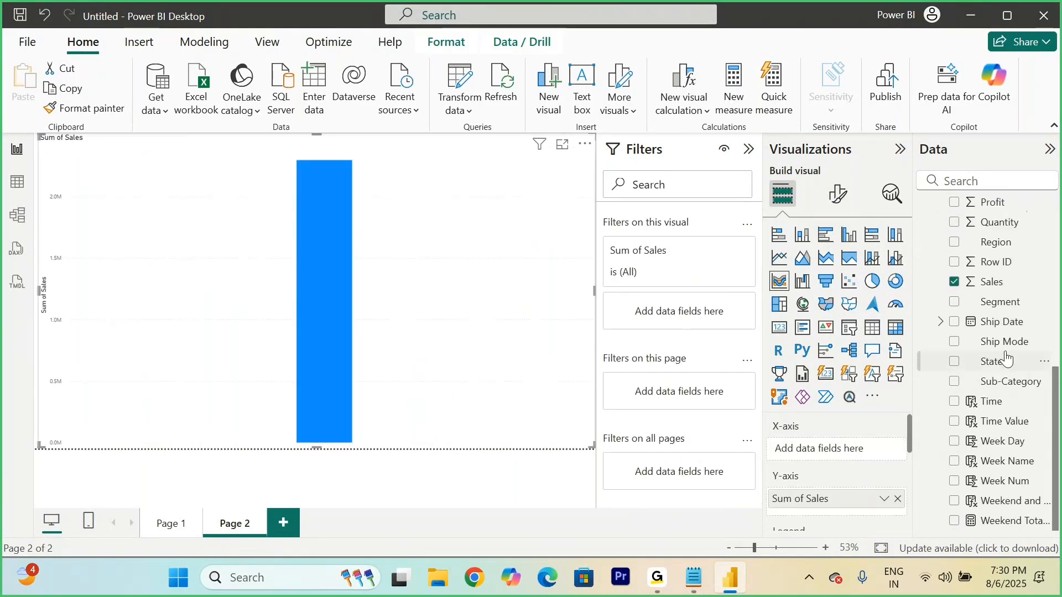
left_click_drag(993, 348, 825, 456)
Step: Try Sub-Category and Segment in turn as the legend of the Ship Mode ribbon chart, clearing each one
scroll(824, 454, "down", 2)
scroll(825, 456, "up", 1)
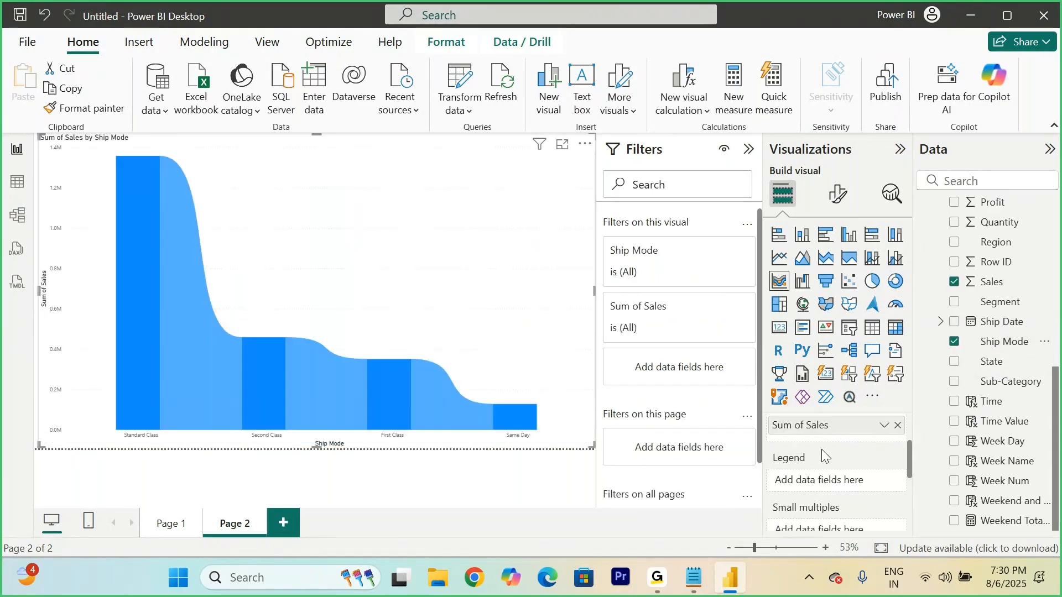
left_click_drag(1005, 382, 828, 486)
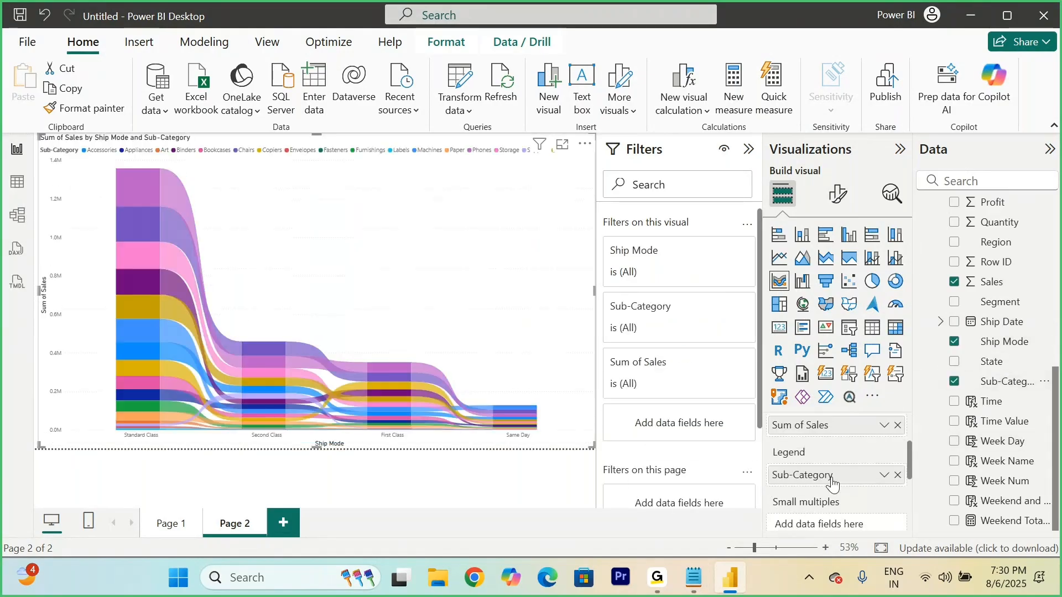
left_click(897, 474)
left_click_drag(1004, 311, 844, 491)
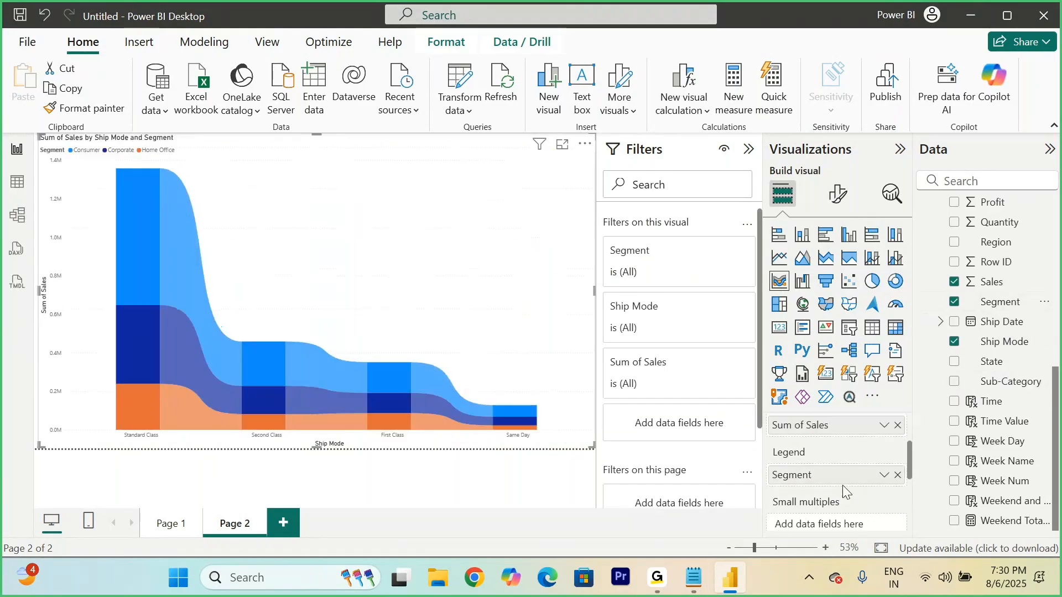
left_click(897, 476)
Step: Set Region as the ribbon chart's legend and replace Sales with Profit on its Y-axis
left_click_drag(993, 250, 837, 486)
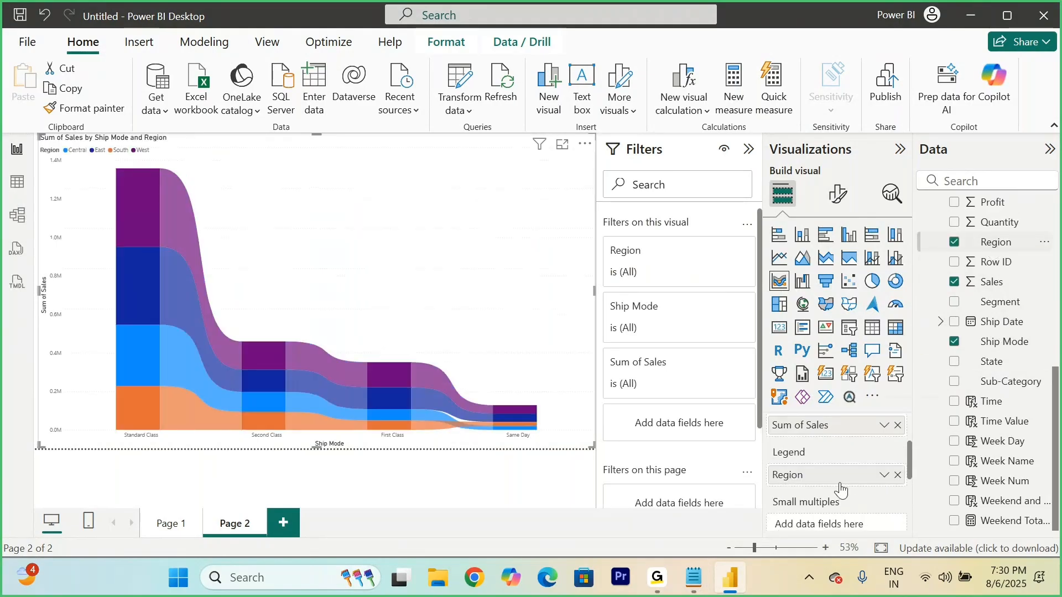
left_click(898, 426)
scroll(996, 343, "up", 3)
mouse_move(902, 441)
left_mouse_down()
mouse_move(849, 441)
mouse_move(844, 432)
left_mouse_up()
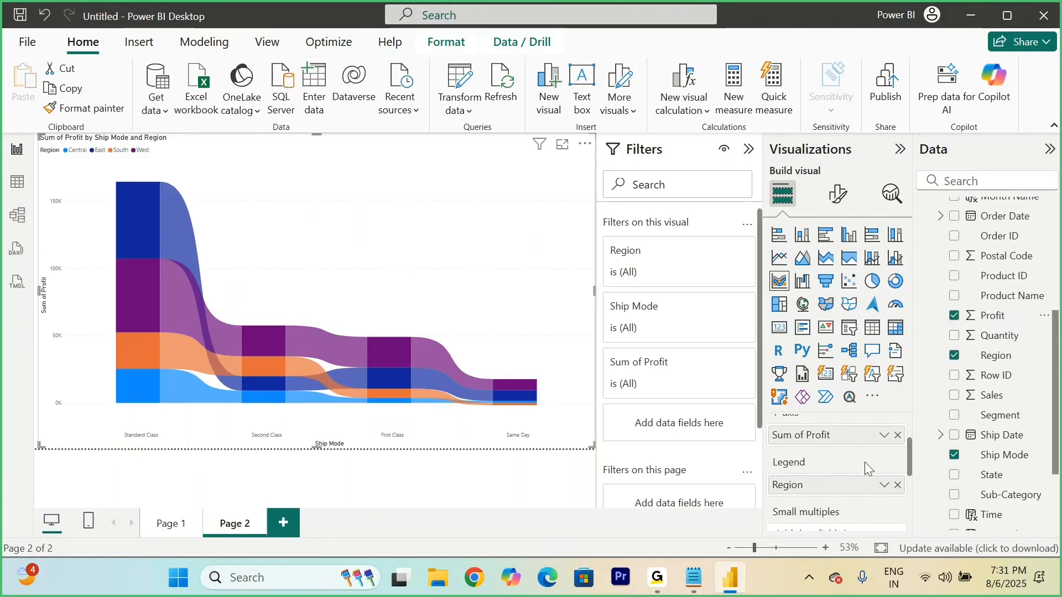
Step: Open the ribbon chart in focus mode and examine the regional profit ribbons, starting with Standard Class
left_click(561, 147)
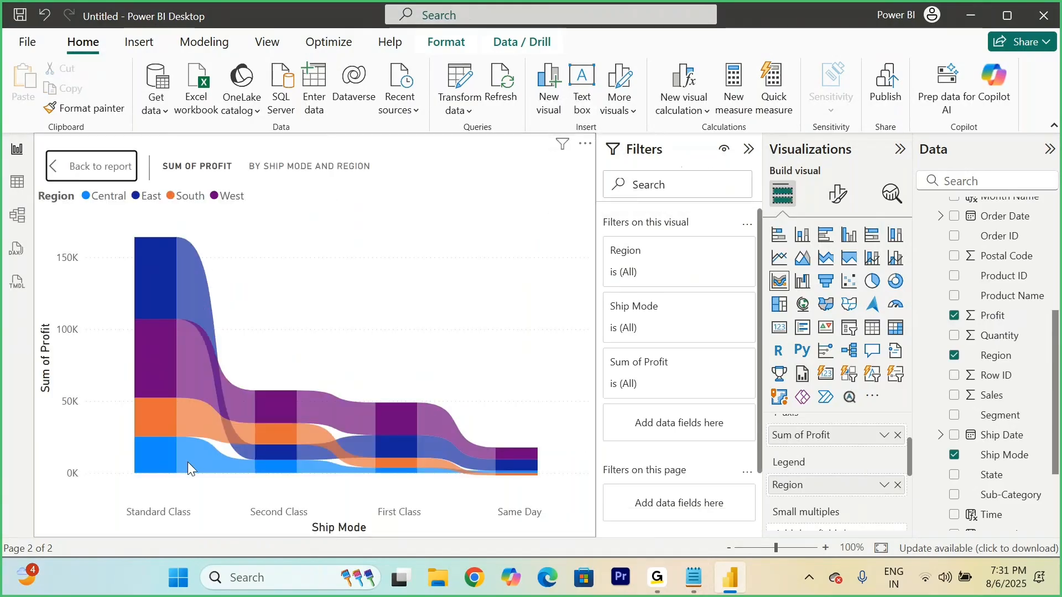
mouse_move(162, 461)
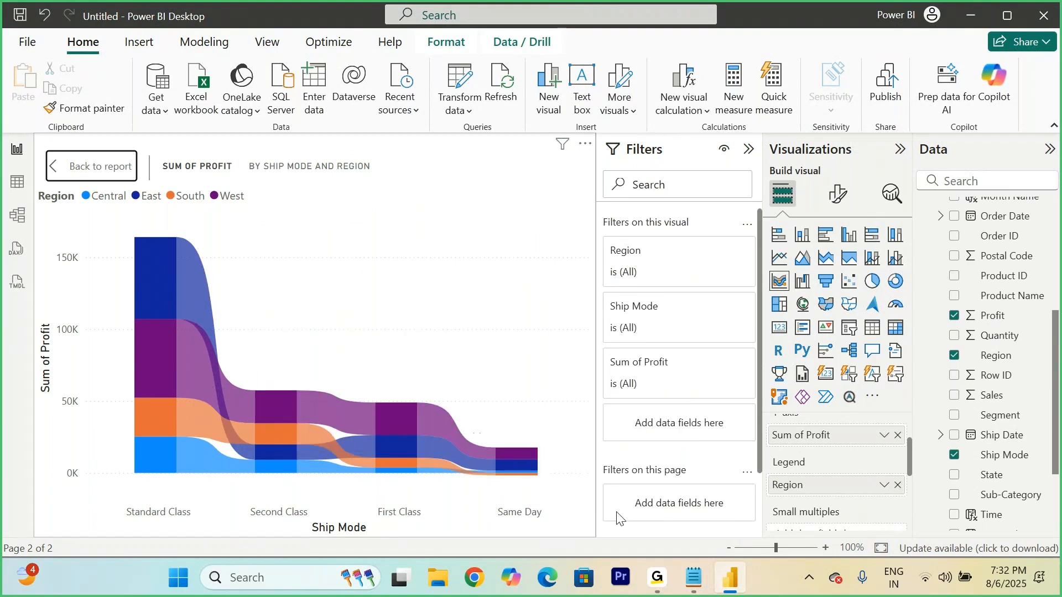
Step: Switch to the notes in Notepad and highlight the "- Minute Analysis" line under the Ribbon Chart heading
left_click(694, 577)
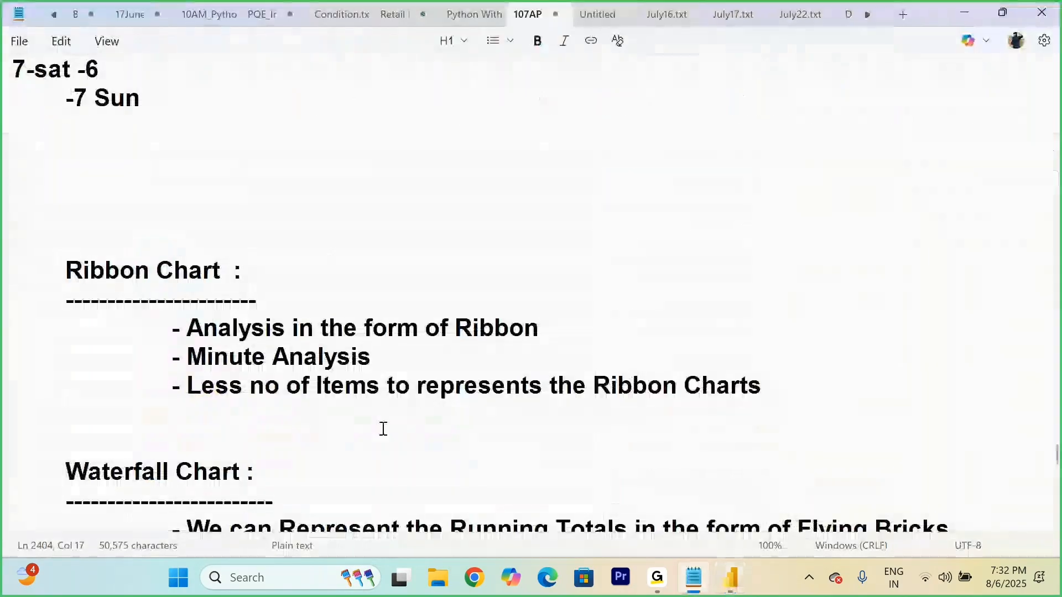
left_click_drag(415, 353, 169, 352)
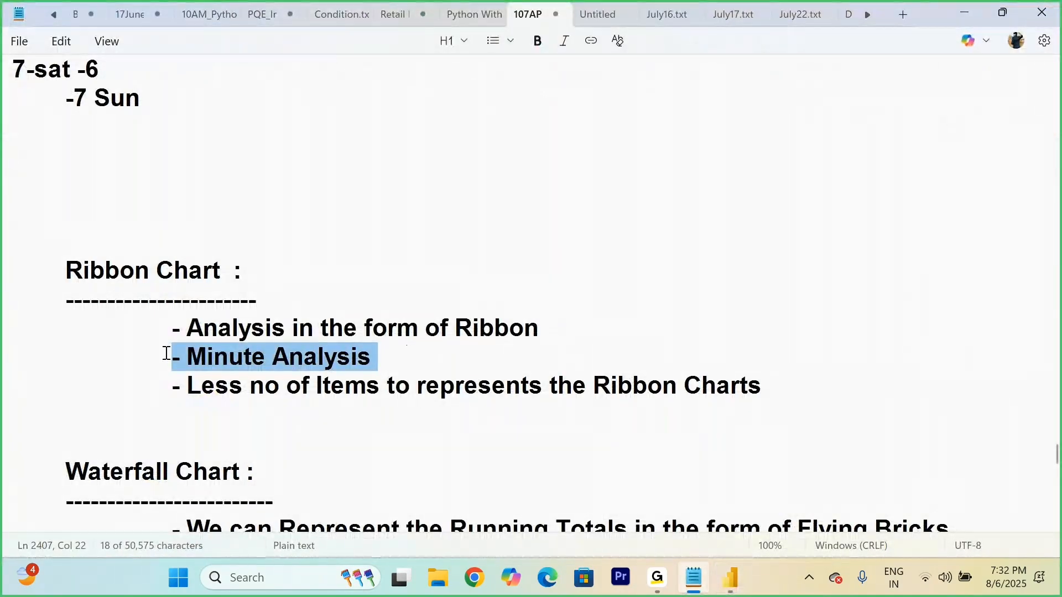
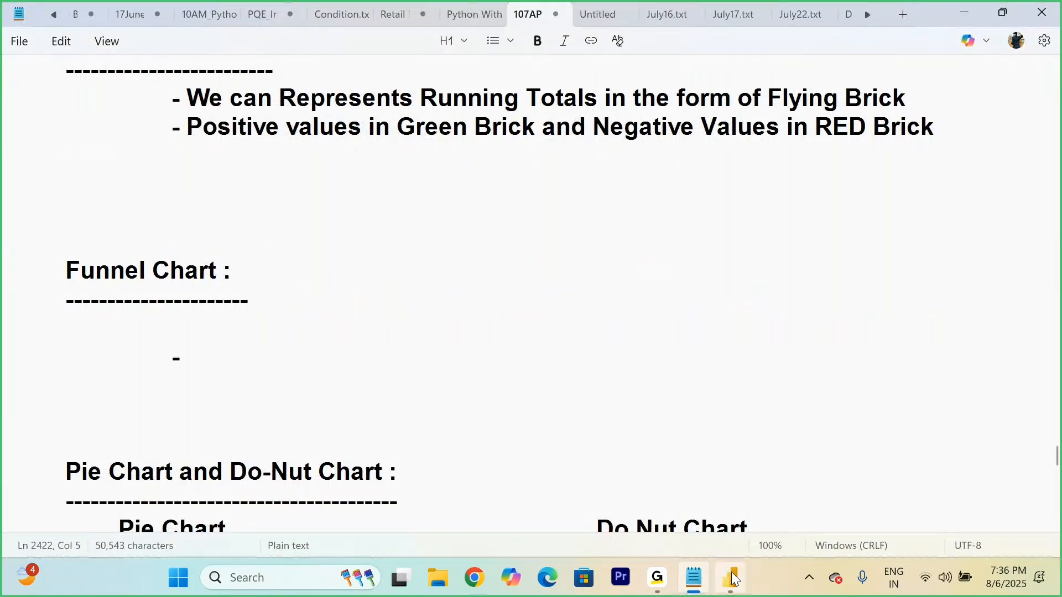
Step: Switch to Power BI and build a page-filling funnel chart of Sales by Sub-Category on a new report page
key("alt+Tab")
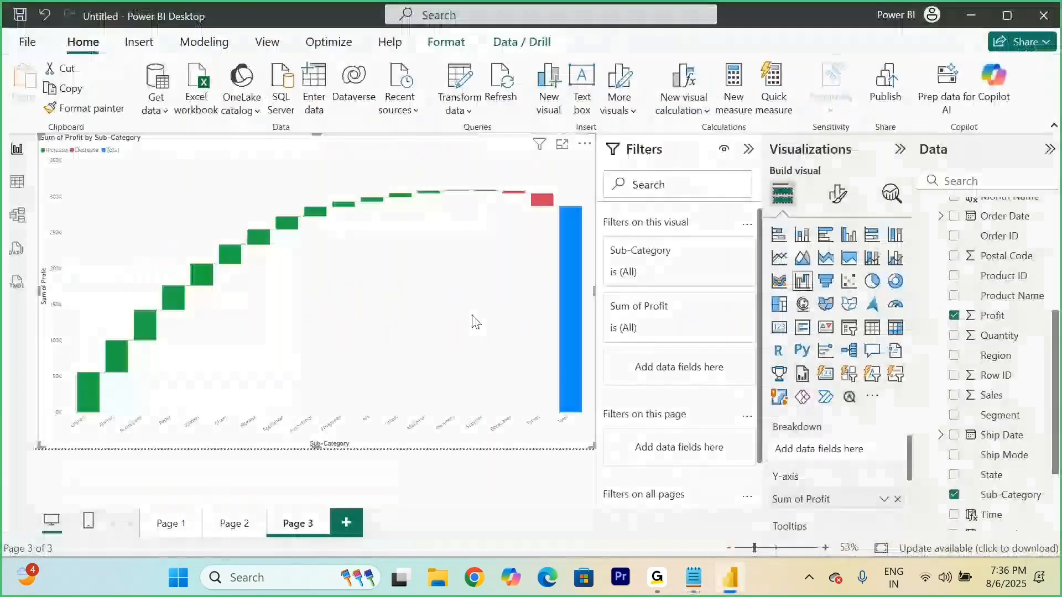
left_click(343, 524)
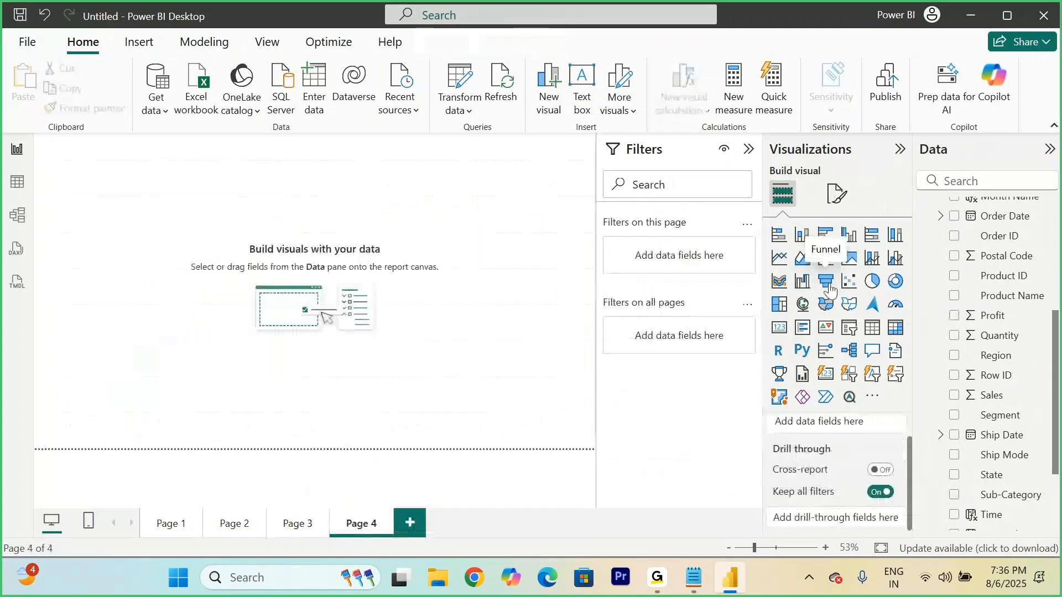
left_click(827, 282)
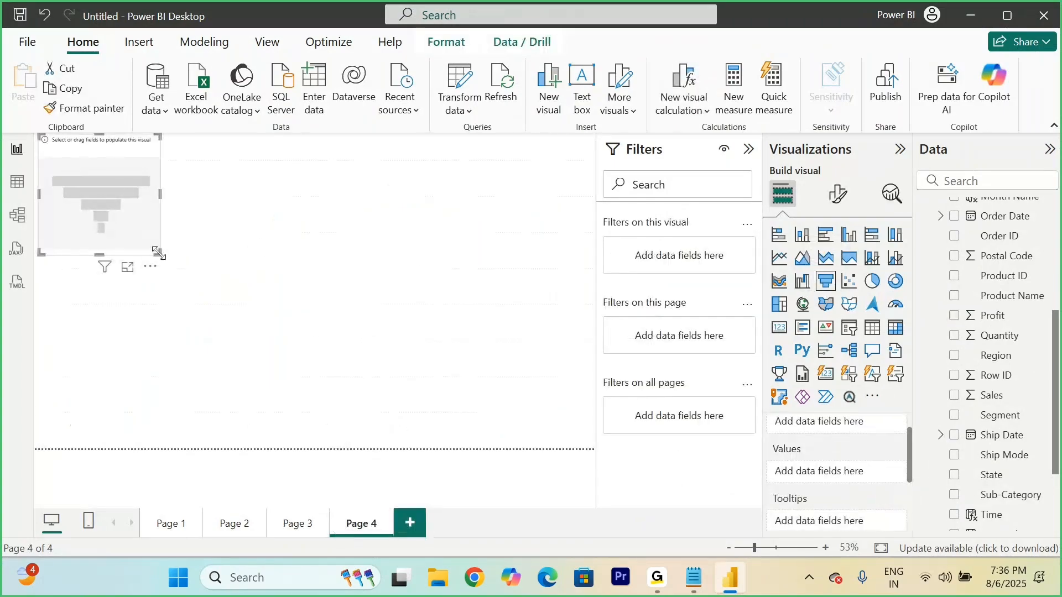
left_click_drag(157, 253, 594, 448)
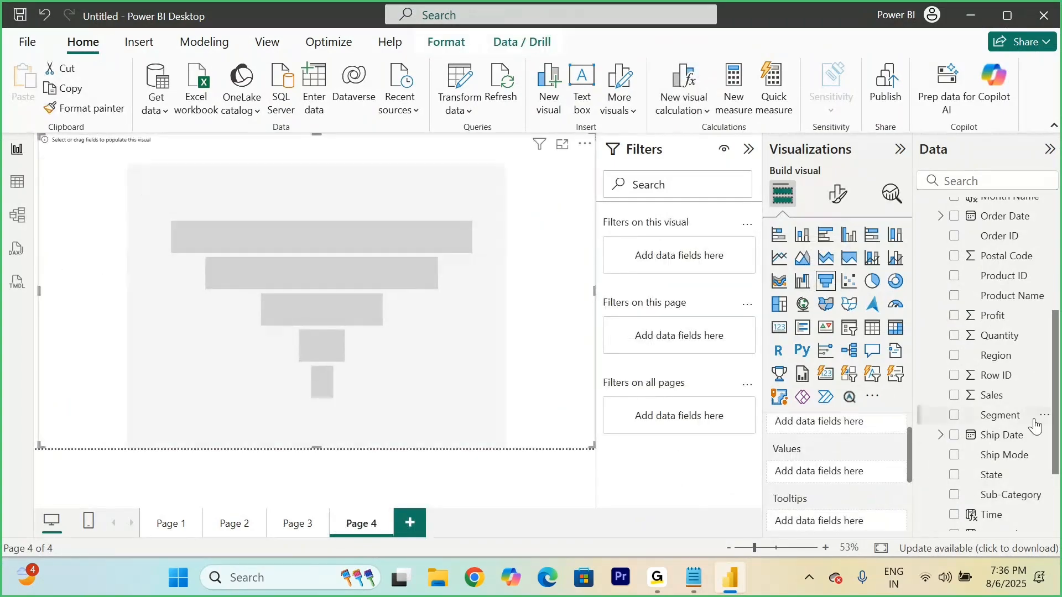
left_click(955, 496)
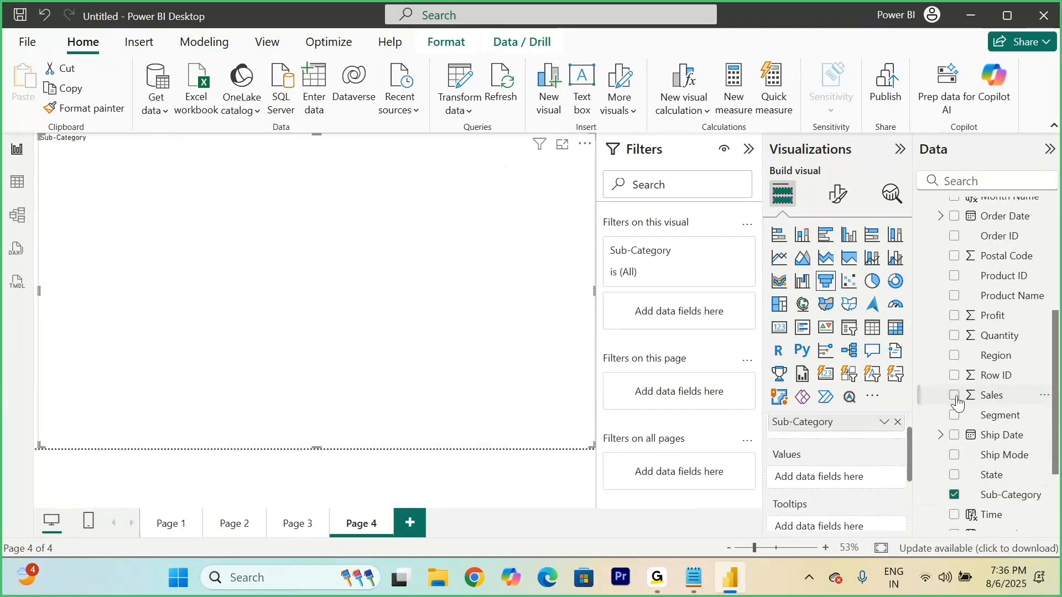
left_click(954, 395)
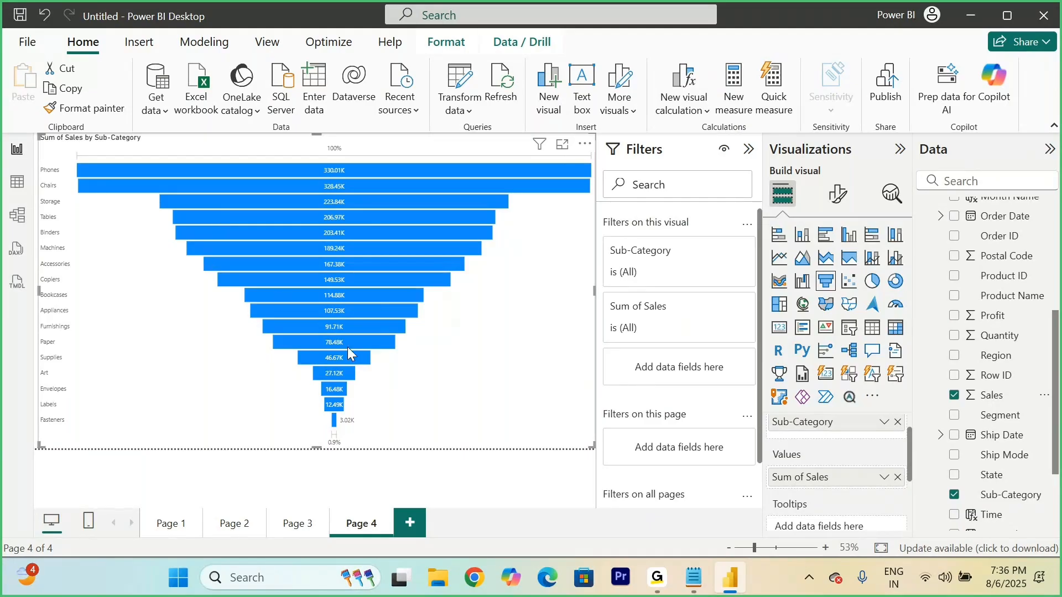
Step: Switch to the notes in Notepad and complete the first Funnel Chart bullet as "- Stages of Analysis"
left_click(689, 578)
type("Stah")
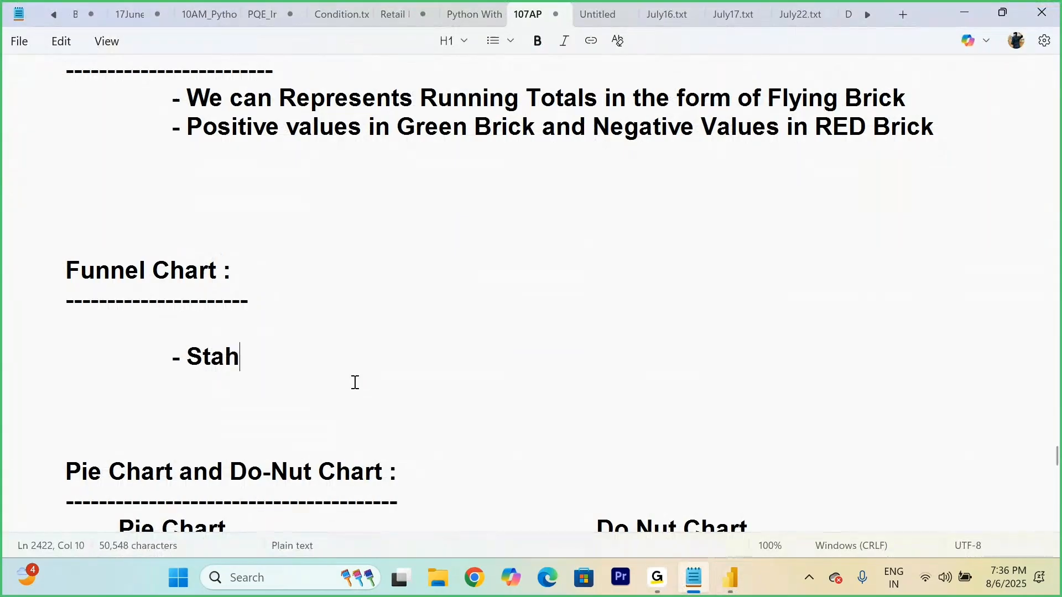
key("BackSpace")
type("ges of")
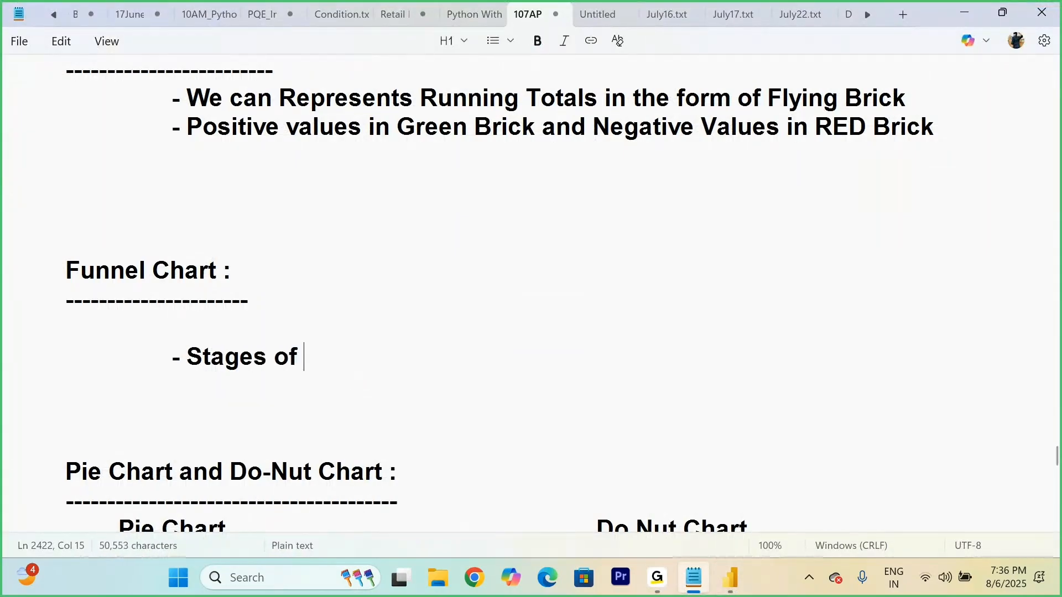
type(" Analysis")
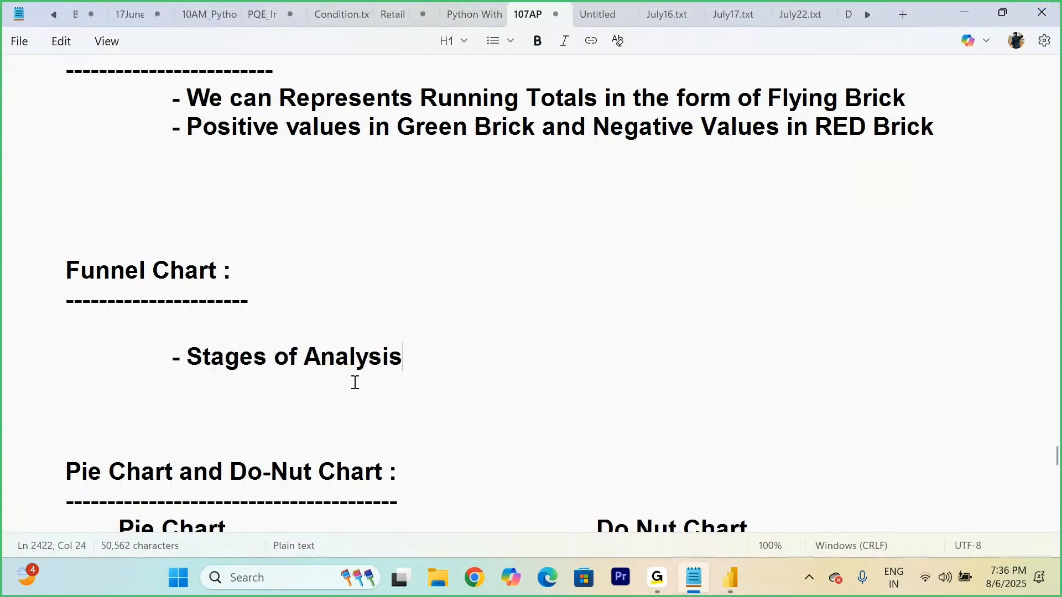
Step: Add a second indented Funnel Chart bullet reading "- Based on Your Values , Highest Value - Top - Big Bar Size"
key("Return")
key("Tab")
key("Tab")
key("Tab")
type("- Based ")
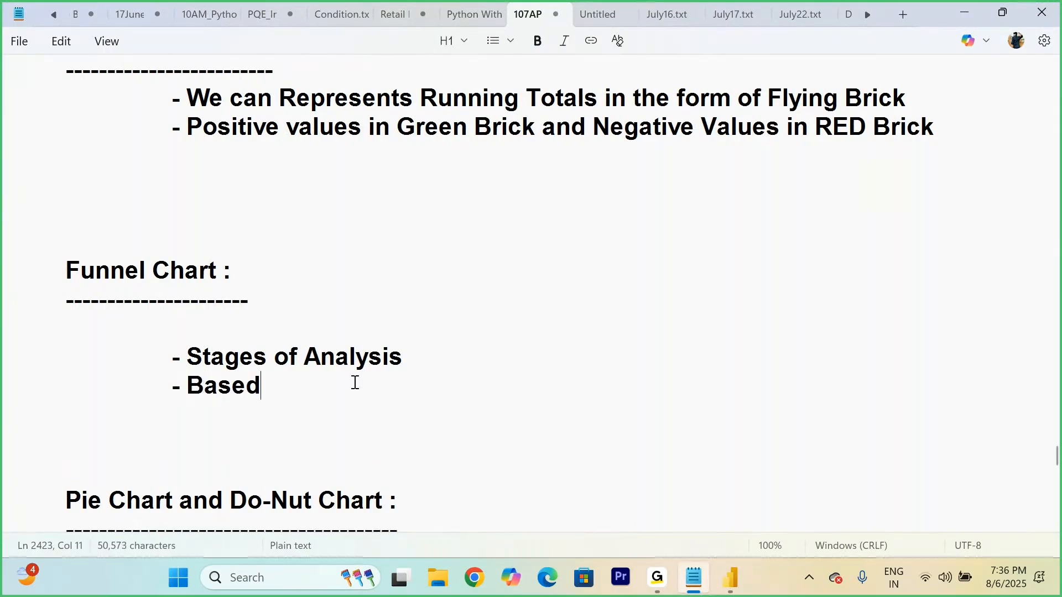
type("on Your ")
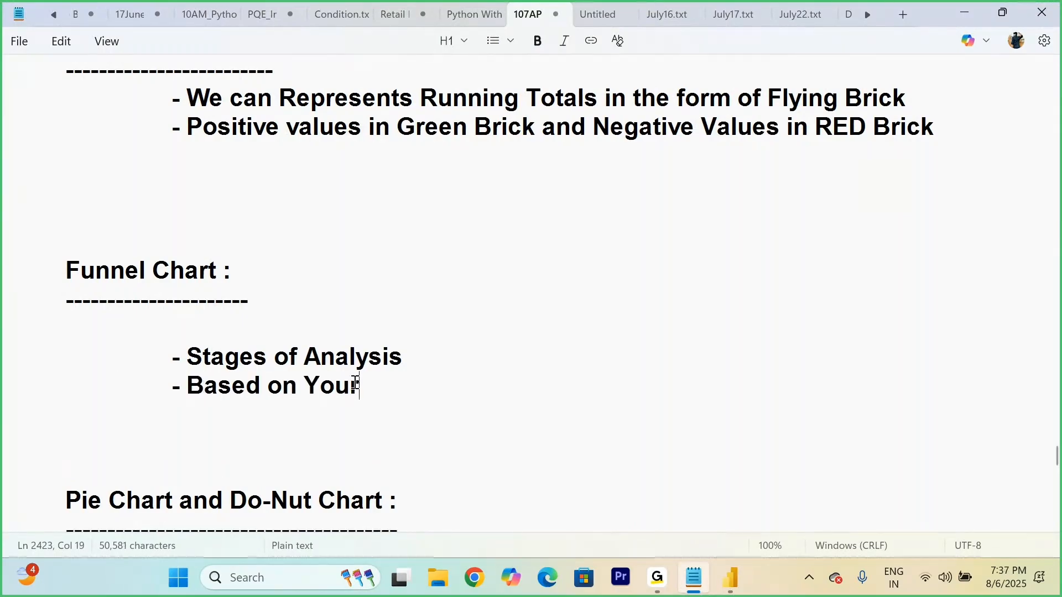
type("Values ")
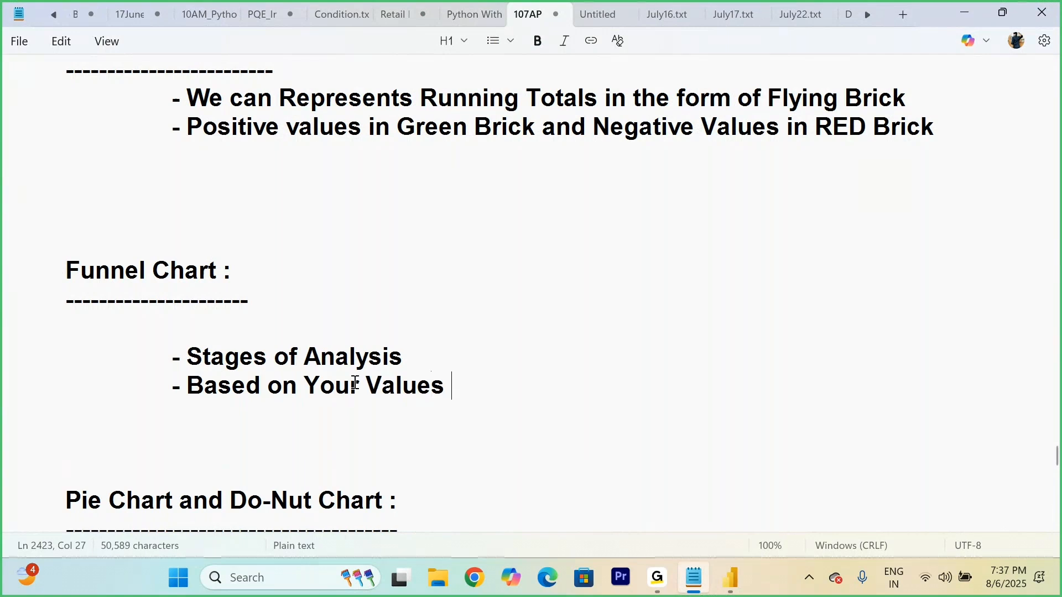
type(", Hig")
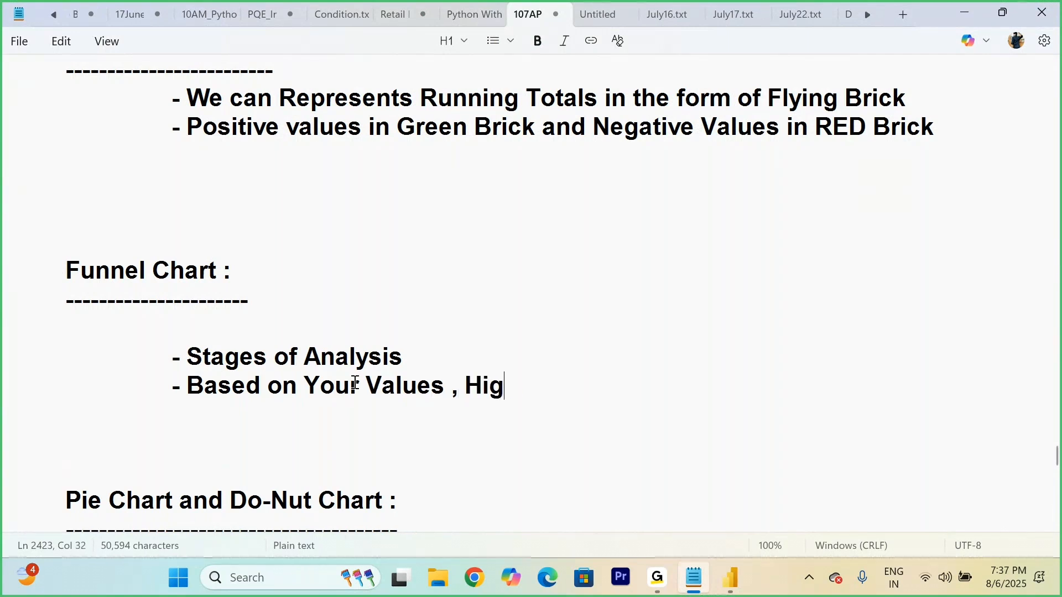
type("hest Valu")
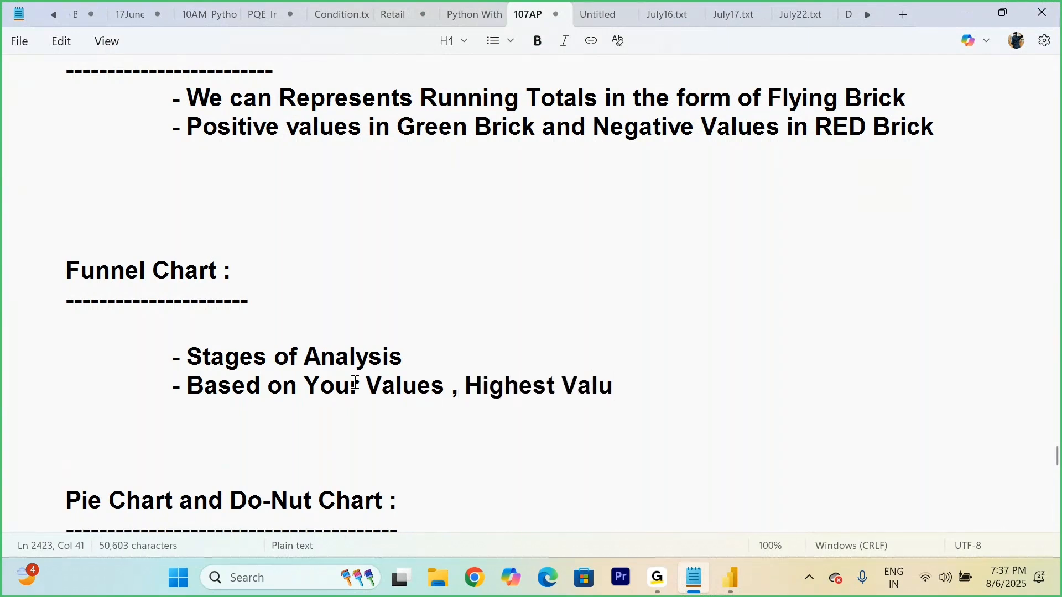
type("e - To")
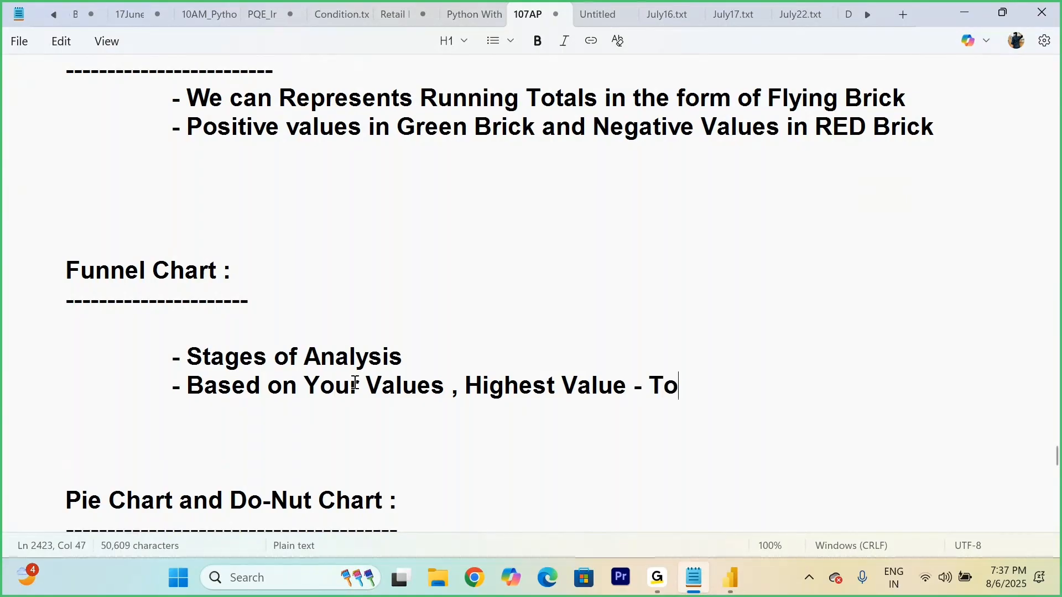
type("p - Bif")
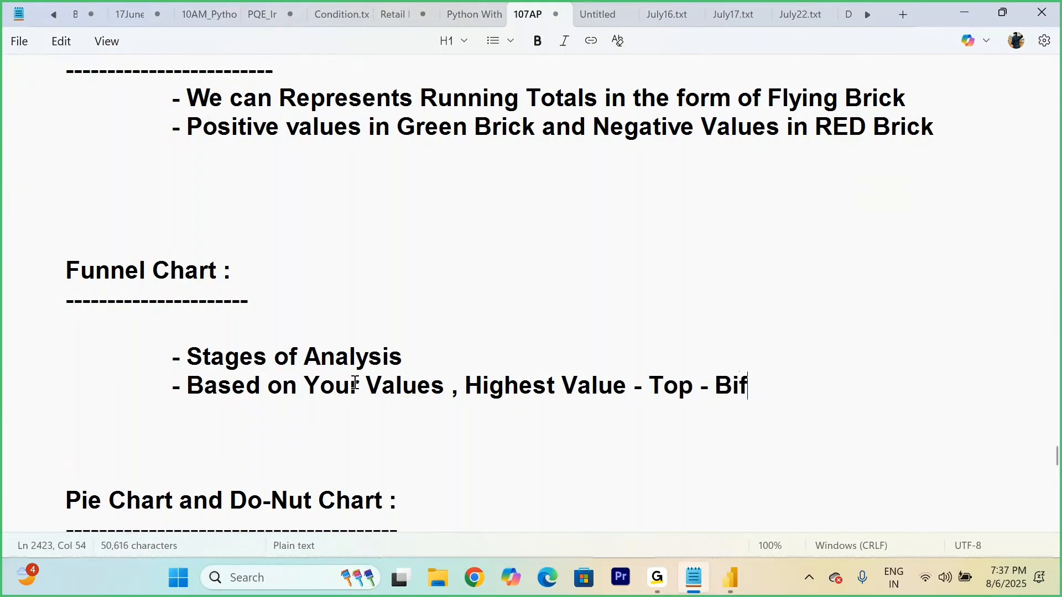
key("BackSpace")
type("g Bar ")
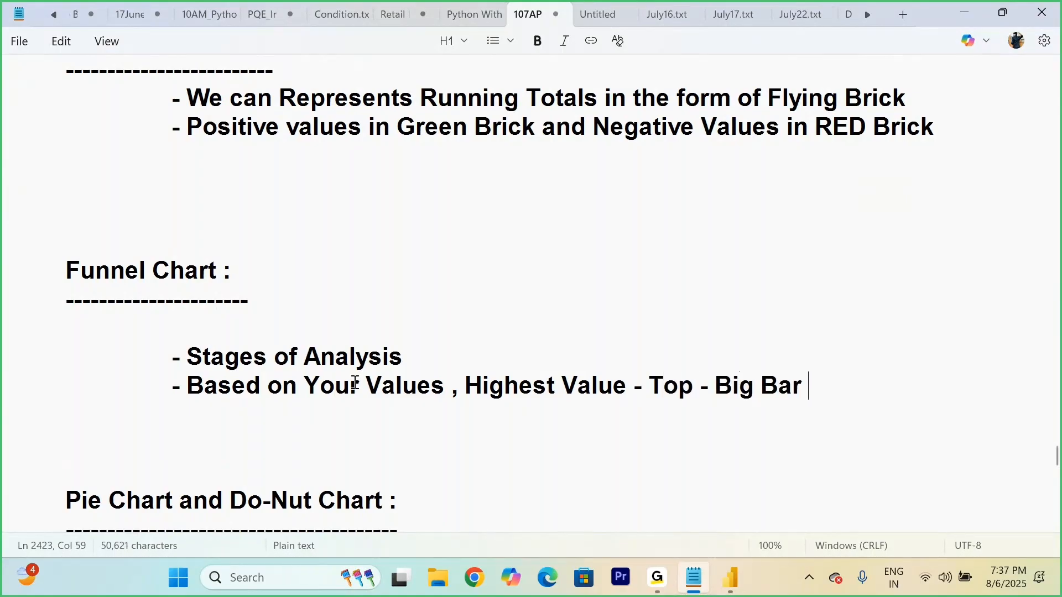
type("Size")
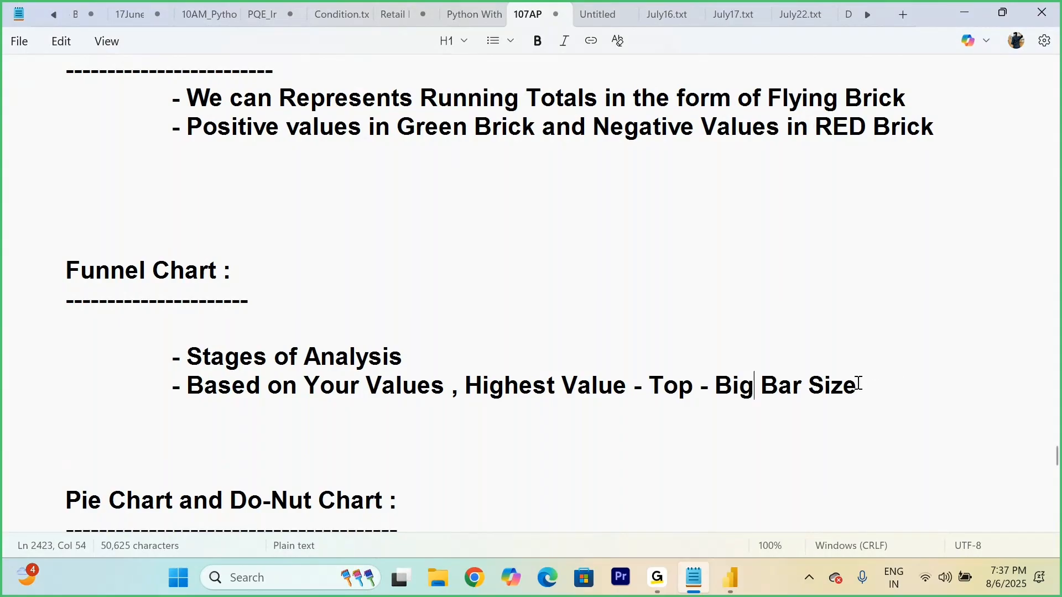
Step: Replace "Size" at the end of the highest-value bullet with "- Length"
key("BackSpace")
key("BackSpace")
key("BackSpace")
key("BackSpace")
type("- ")
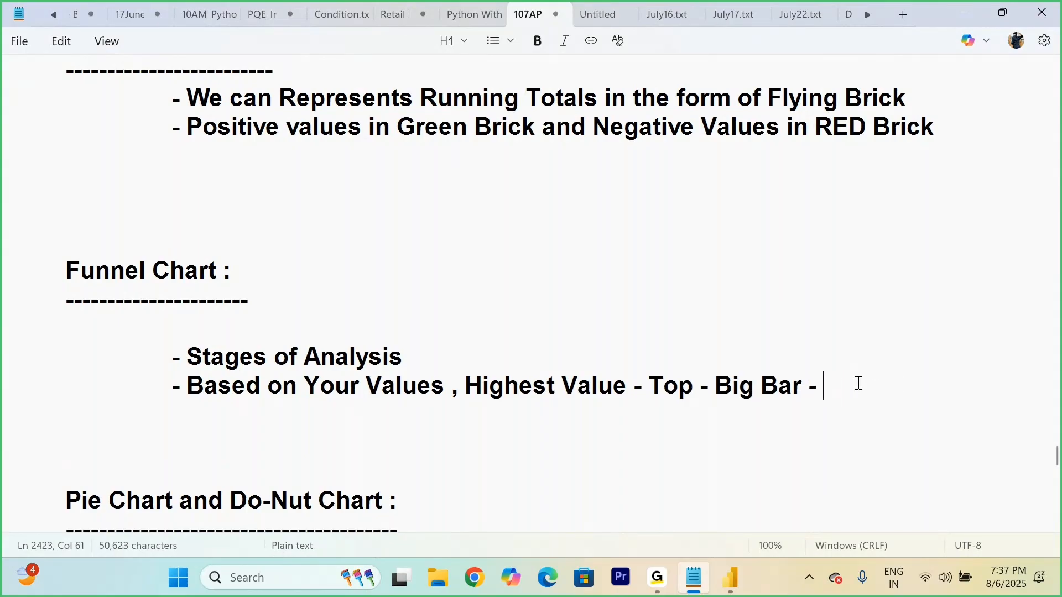
type("Length")
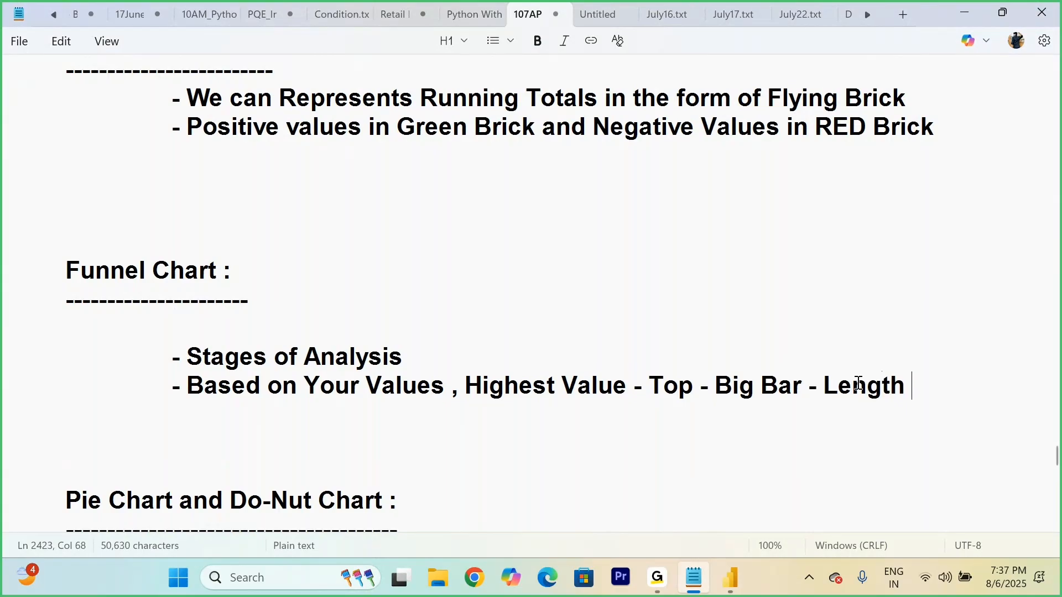
Step: Leave a blank line and add "Lower Value - Small Bar Length", indented to line up beneath "Highest Value"
key("Return")
key("Return")
key("Tab")
key("Tab")
key("Tab")
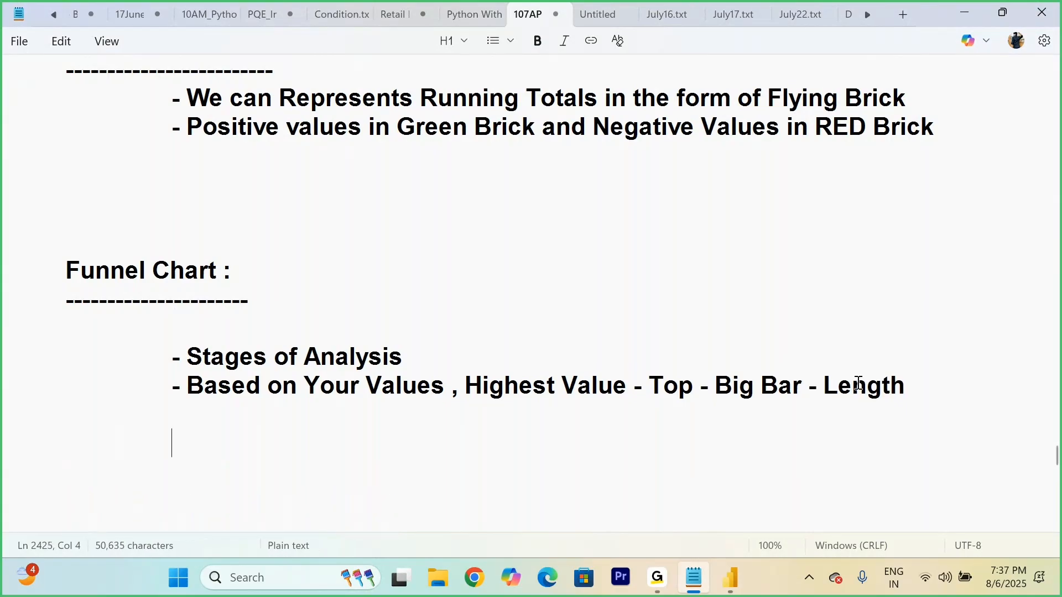
type("Lower Va")
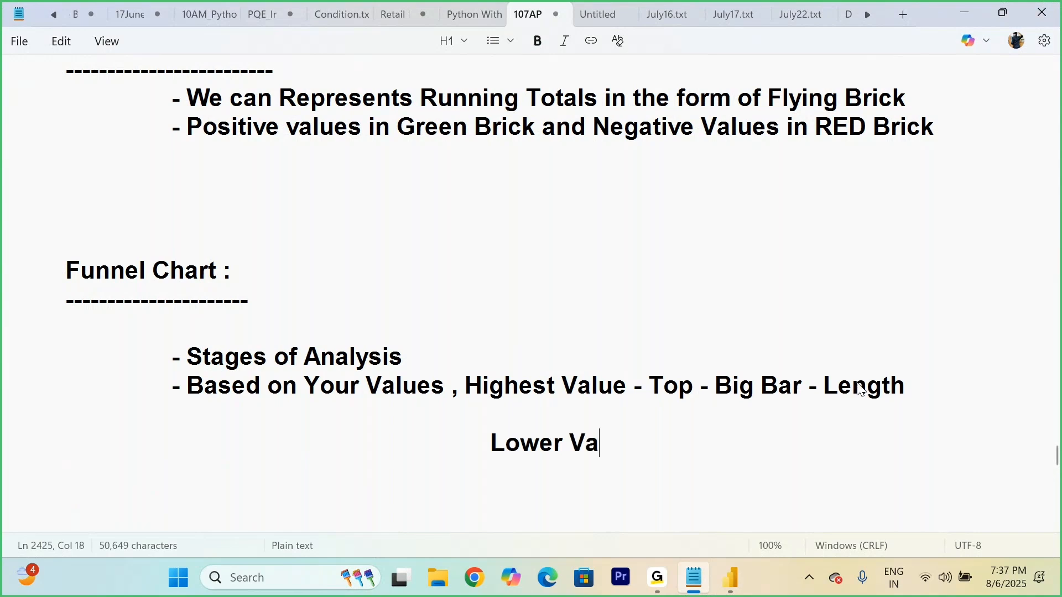
type("lue - S")
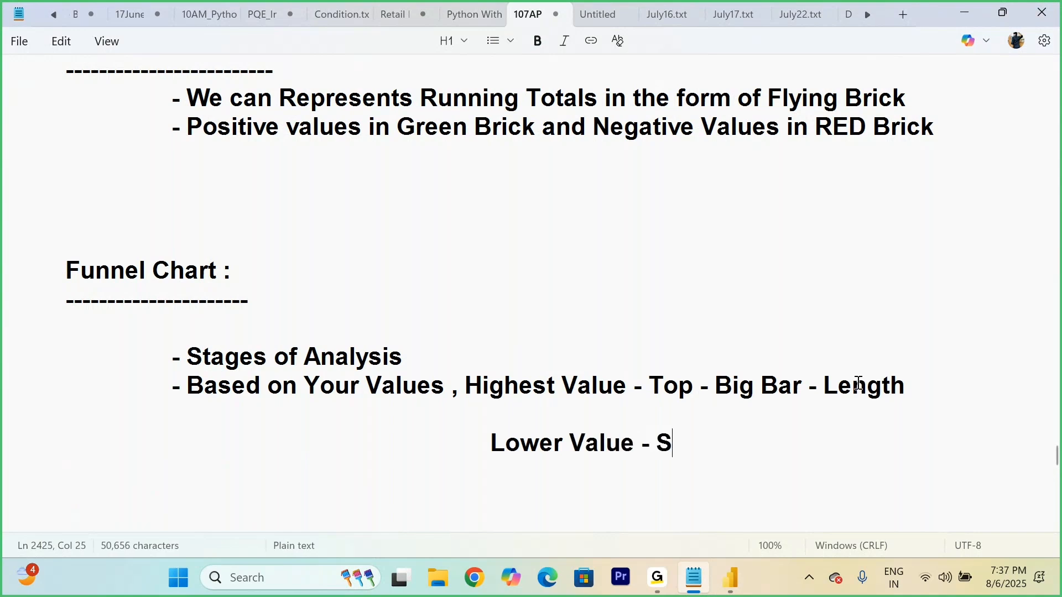
type("mall Bar")
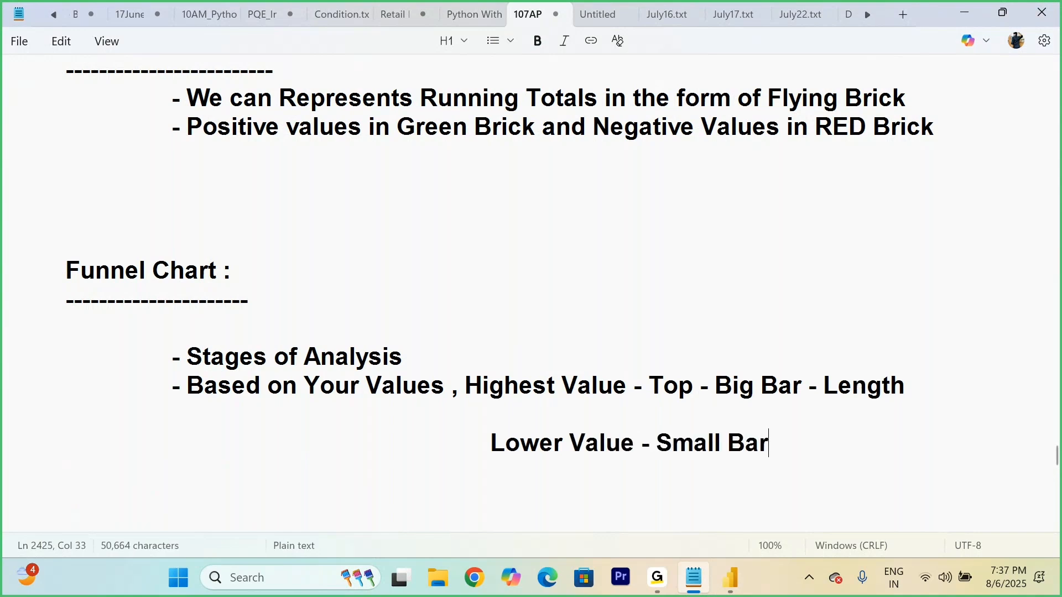
type(" Length")
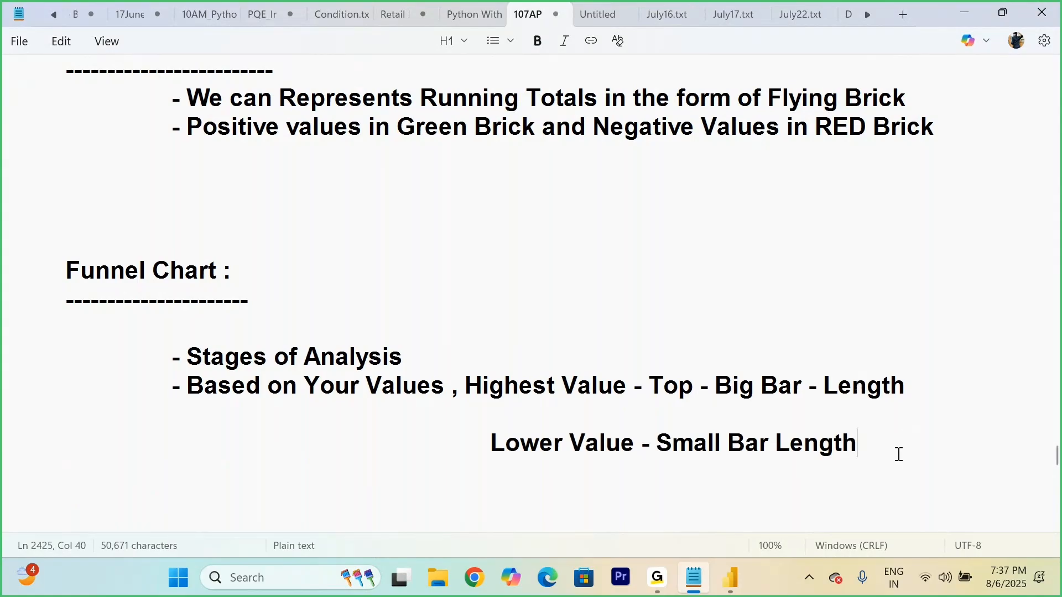
Step: Switch to Power BI and replace Sub-Category with Category as the funnel chart's category field
left_click(731, 582)
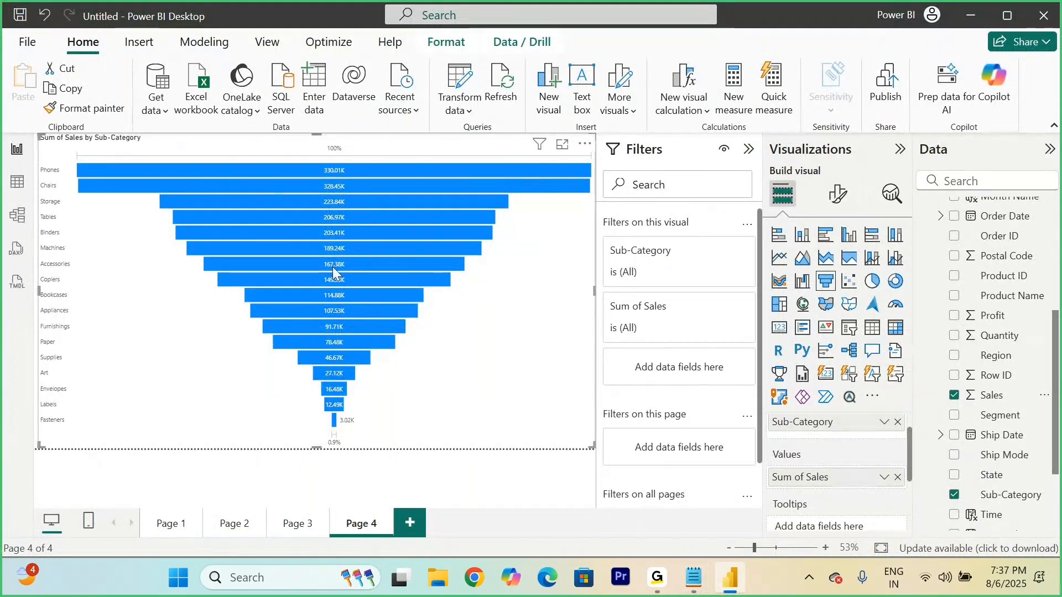
scroll(855, 460, "up", 1)
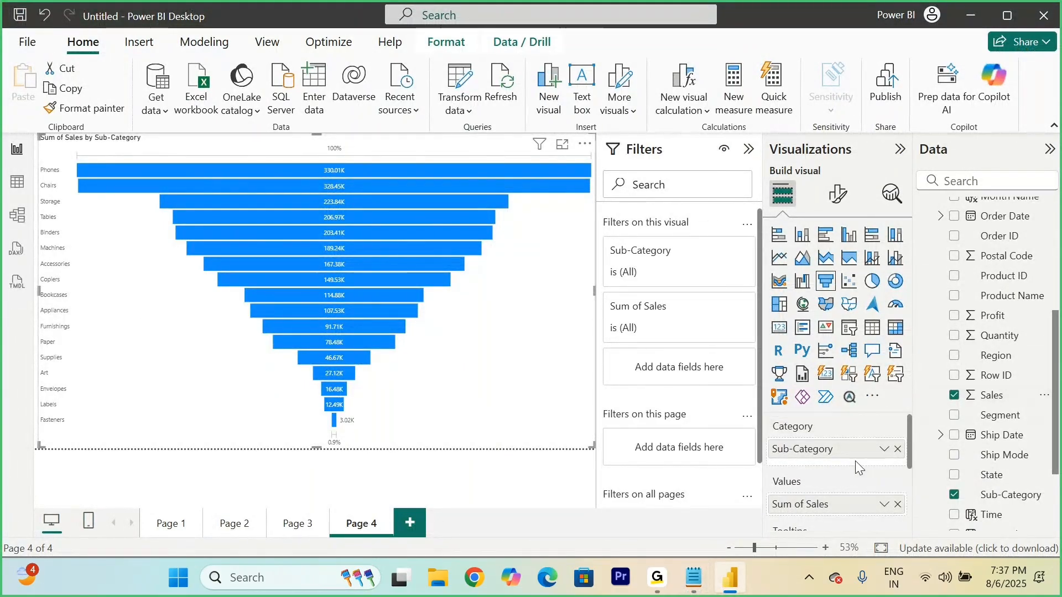
left_click(898, 449)
scroll(999, 306, "up", 6)
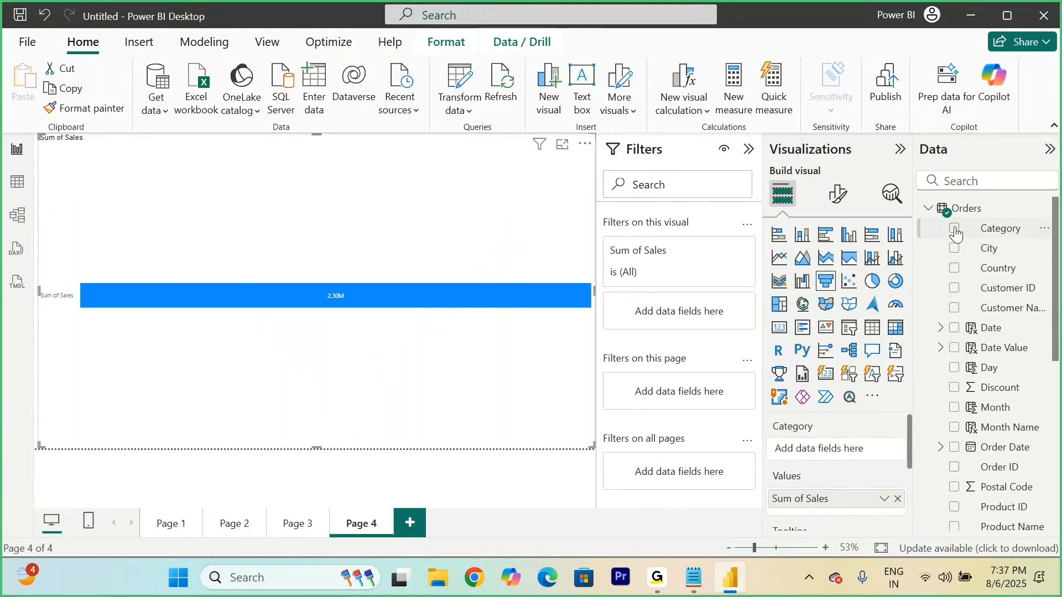
left_click(955, 228)
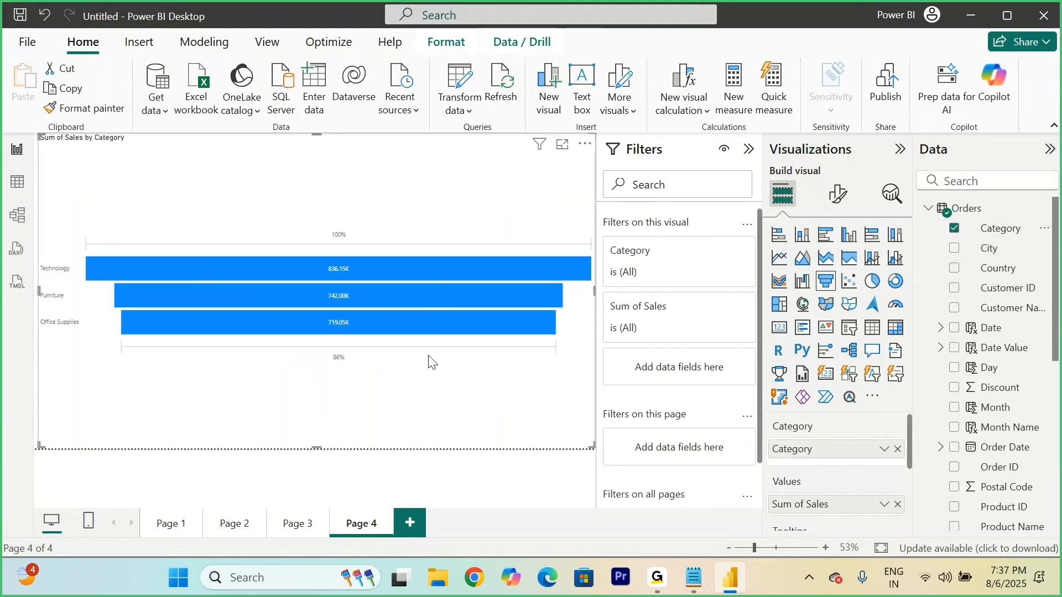
Step: Replace Category with Region as the funnel chart's category field
left_click(954, 228)
scroll(960, 381, "down", 5)
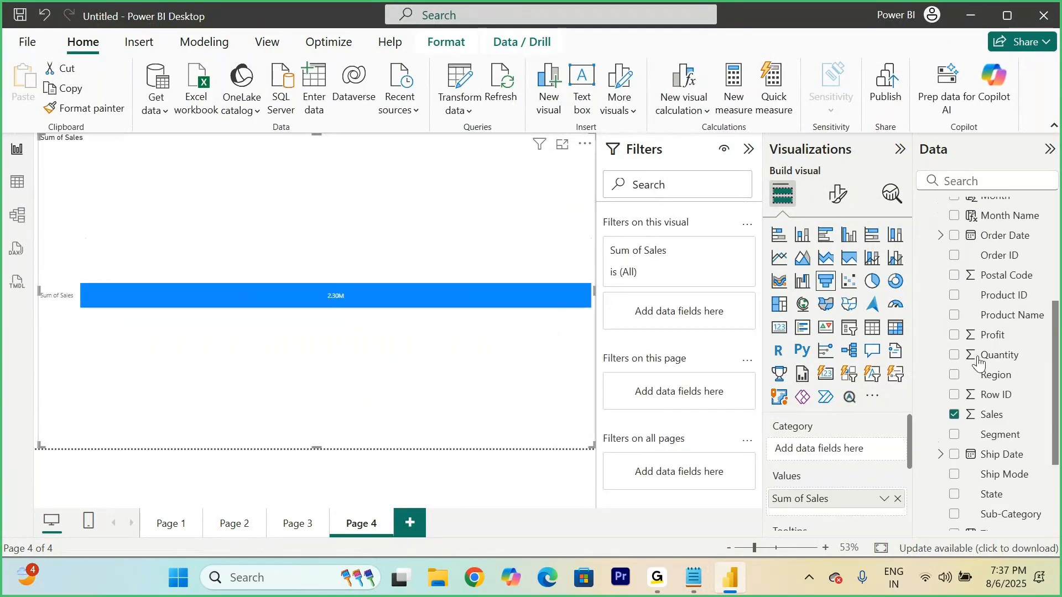
left_click(961, 378)
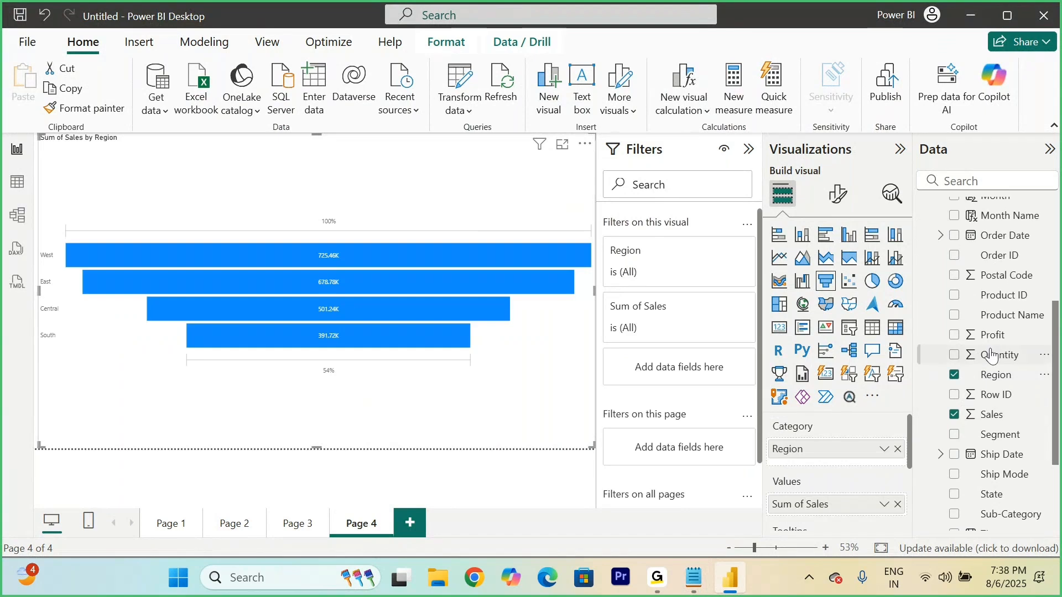
Step: Replace Region with City in the funnel chart so it plots Sales by City
scroll(993, 357, "up", 5)
scroll(993, 357, "down", 3)
left_click(954, 456)
scroll(956, 464, "up", 3)
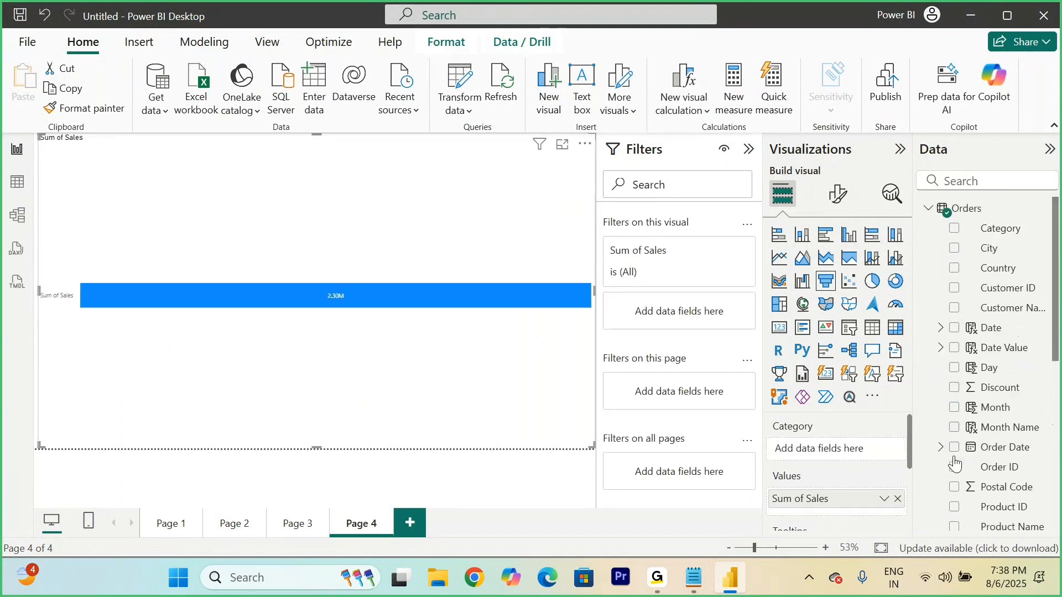
left_click(954, 248)
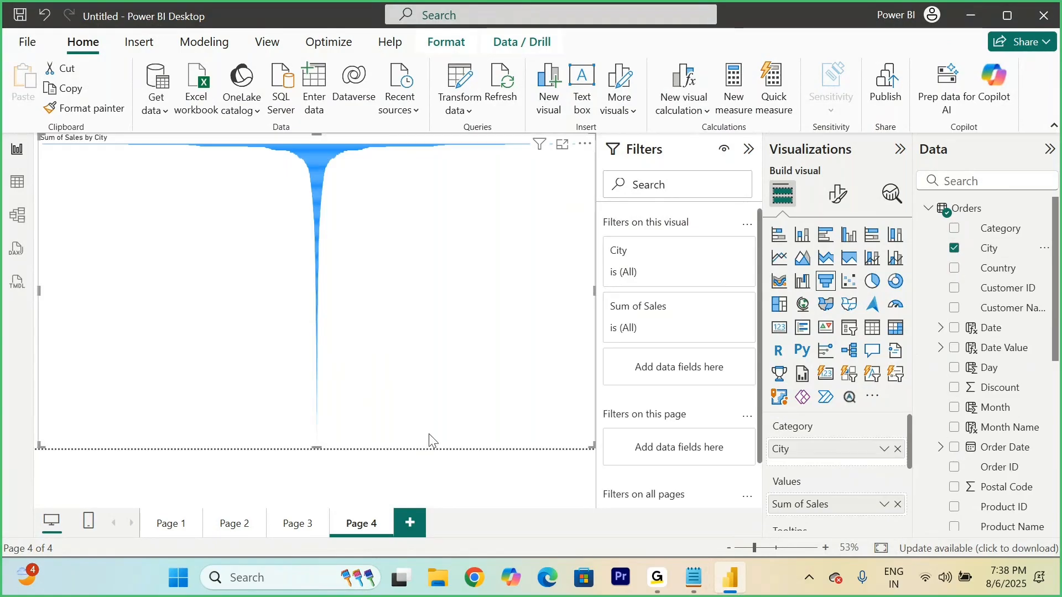
Step: Switch to the notes and add the bullet "- Less no of items" below the "Lower Value" line of the Funnel Chart section
left_click(692, 579)
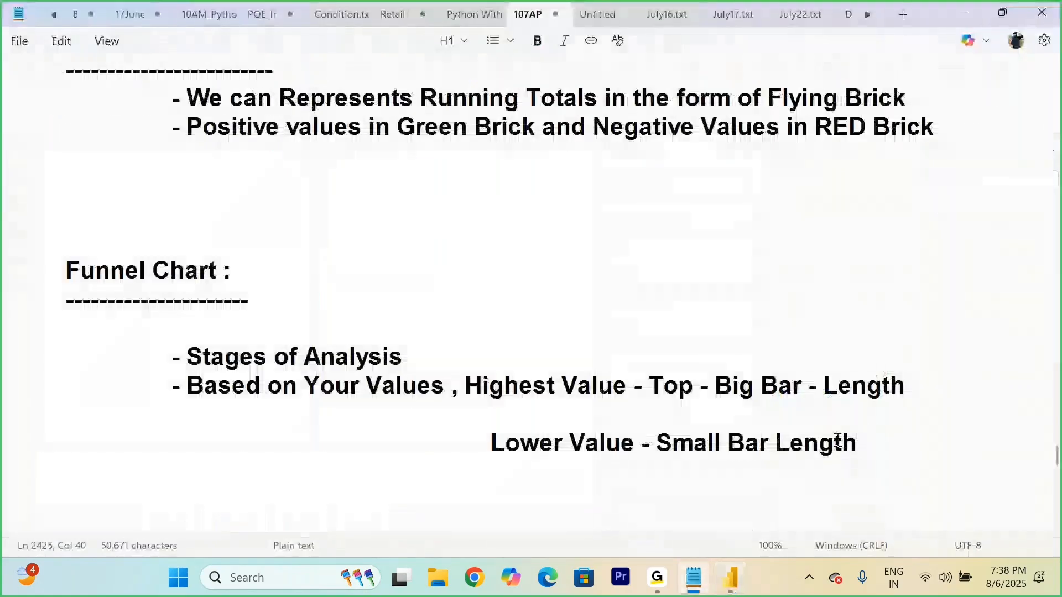
key("Tab")
key("Tab")
key("Tab")
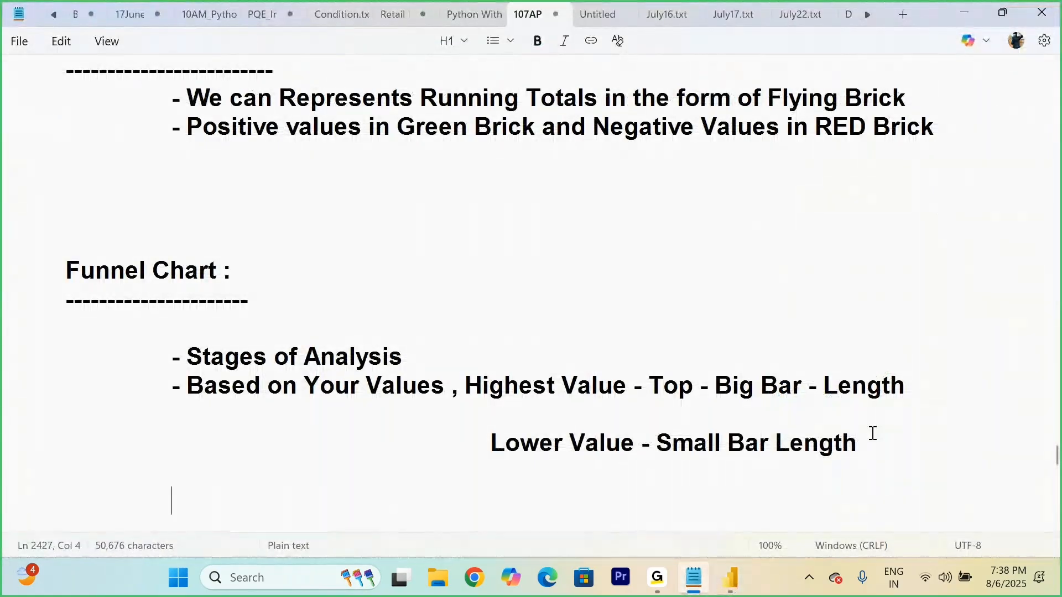
type("- Less no o")
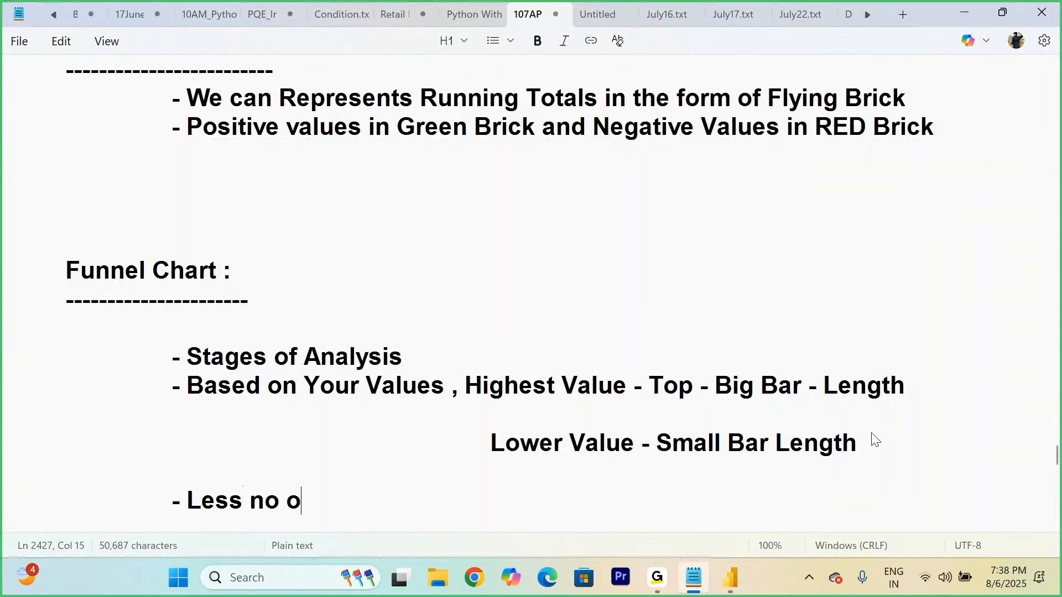
type("f lems")
key("BackSpace")
key("BackSpace")
key("BackSpace")
key("BackSpace")
type("items")
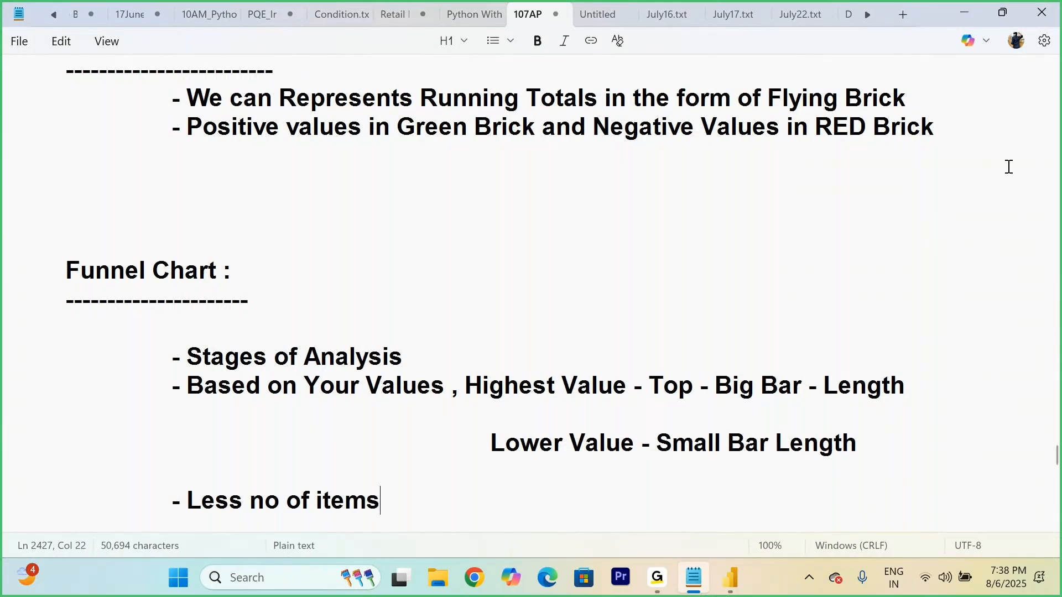
Step: Add the bullet "- Less no of Items" as a third point under the Waterfall Chart notes
scroll(1007, 166, "up", 1)
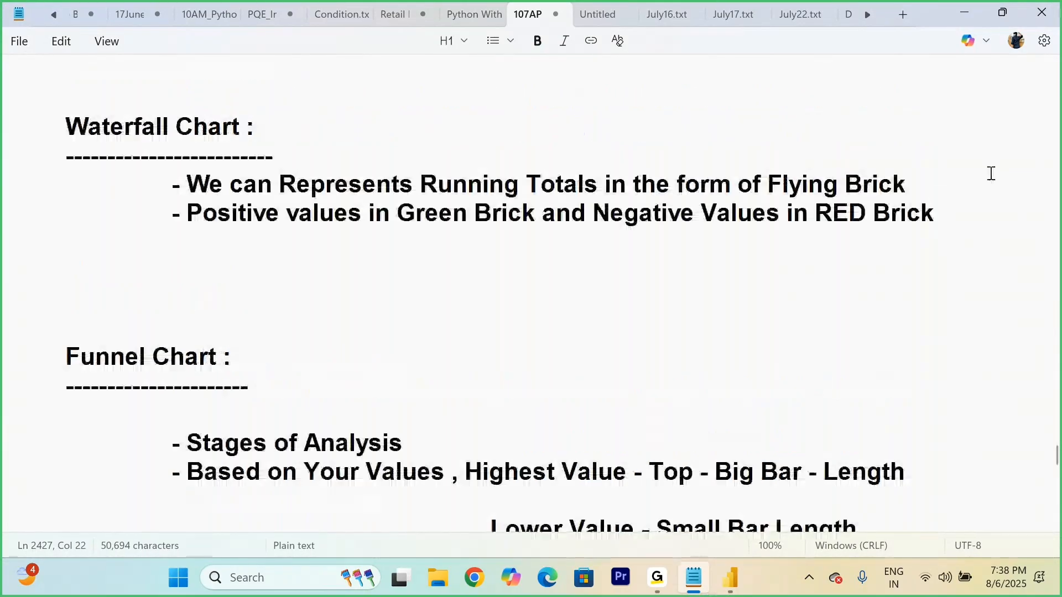
left_click(951, 217)
key("Return")
key("Tab")
key("Tab")
key("Tab")
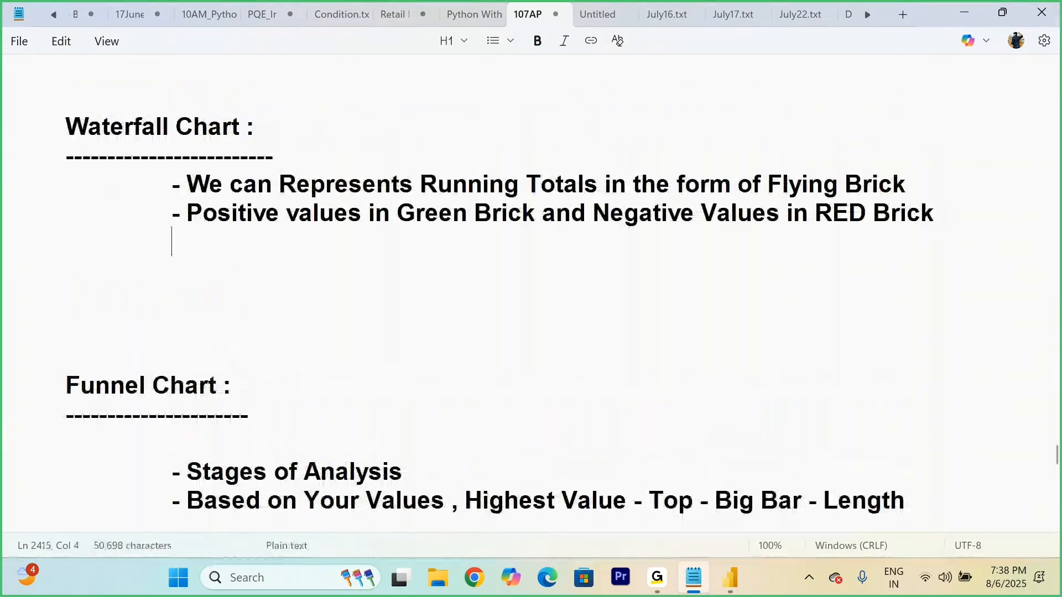
type("- Mo")
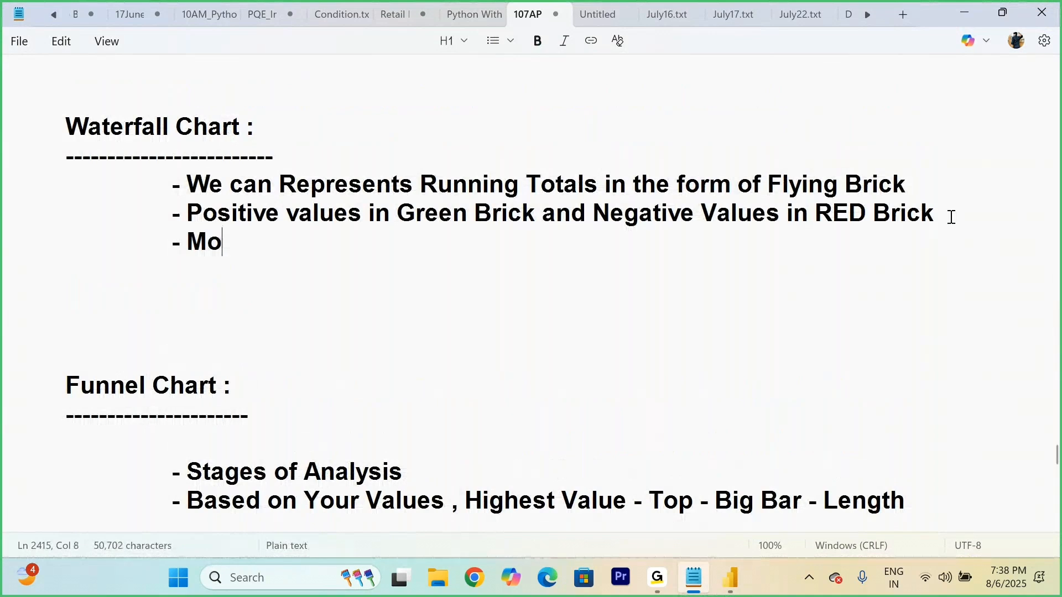
key("BackSpace")
key("BackSpace")
type("Le")
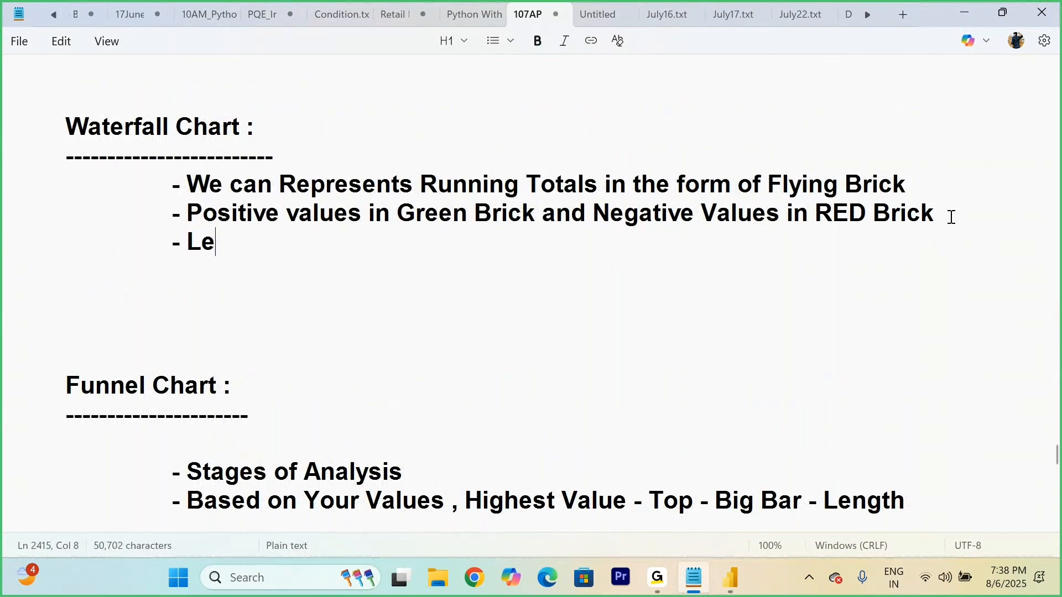
type("ss no of Items")
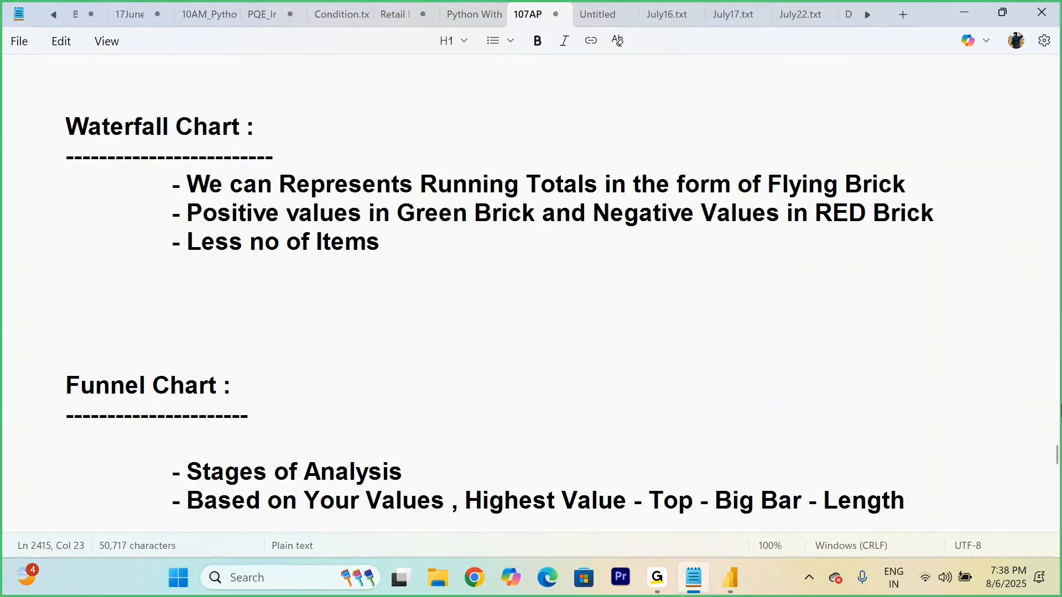
Step: Switch to Power BI and, on Page 3, replace Sub-Category with State in the waterfall chart, and restore Sub-Category as its category
left_click(740, 585)
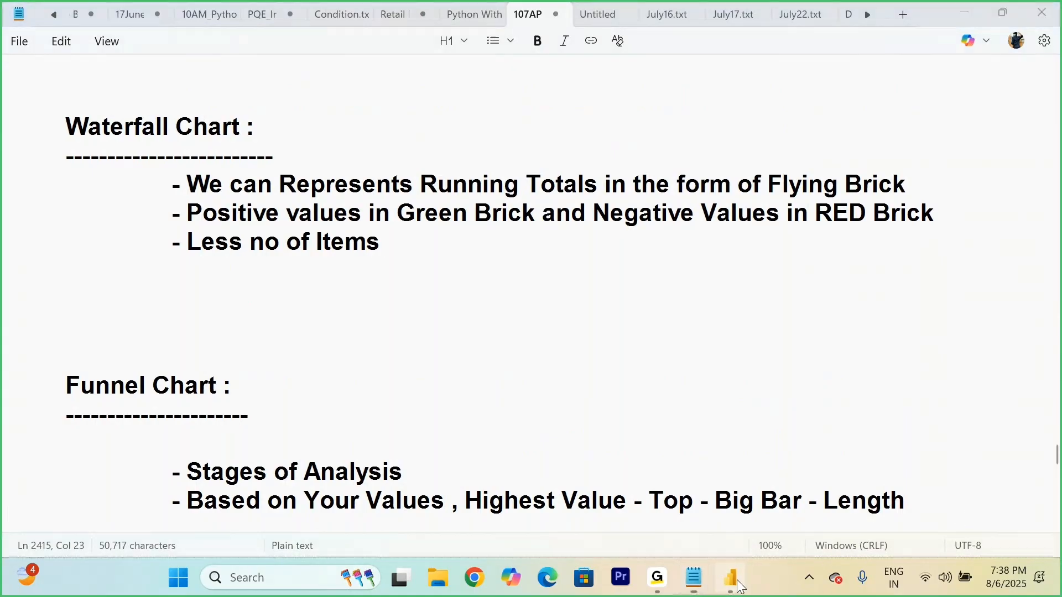
left_click(294, 524)
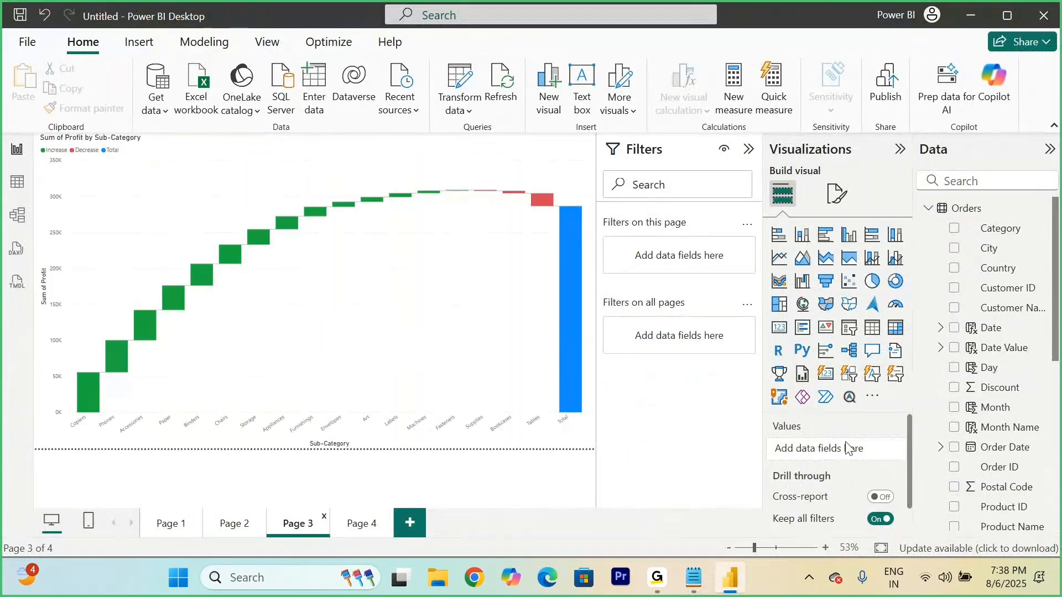
left_click(422, 347)
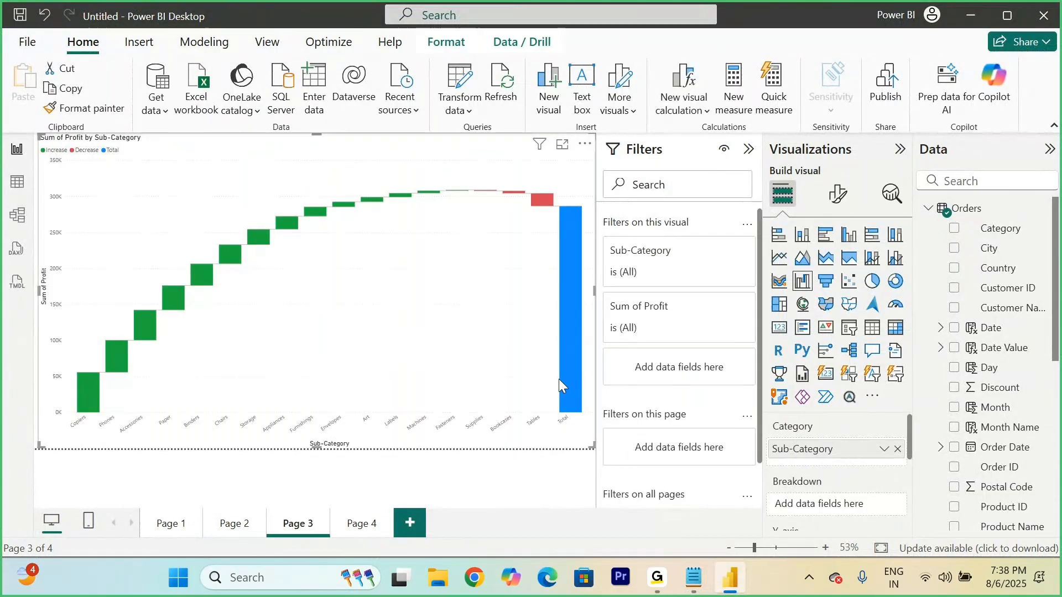
left_click(897, 449)
scroll(1003, 485, "down", 6)
left_click_drag(995, 362, 830, 459)
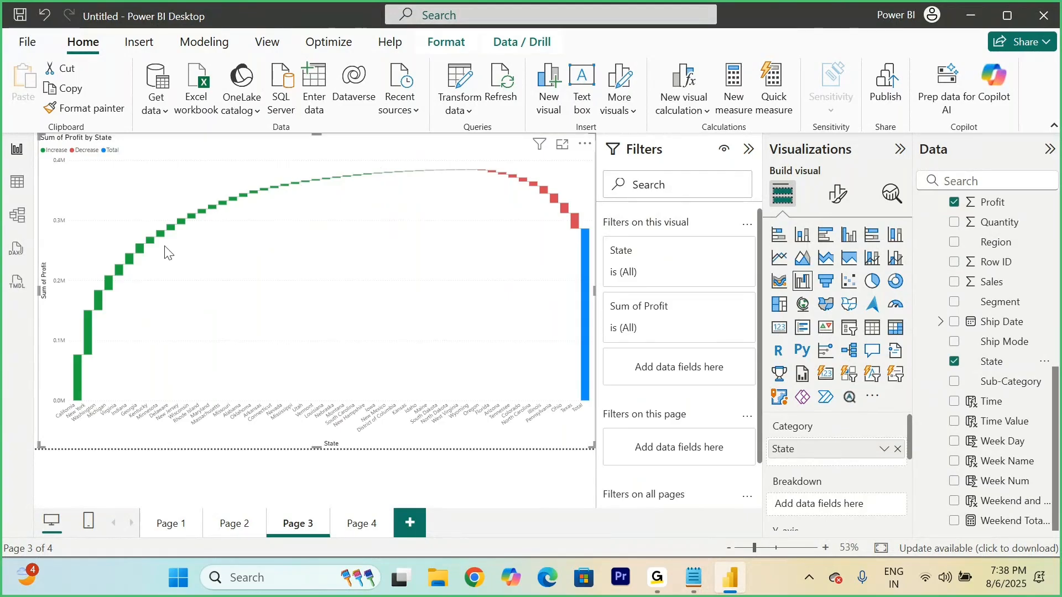
left_click(897, 450)
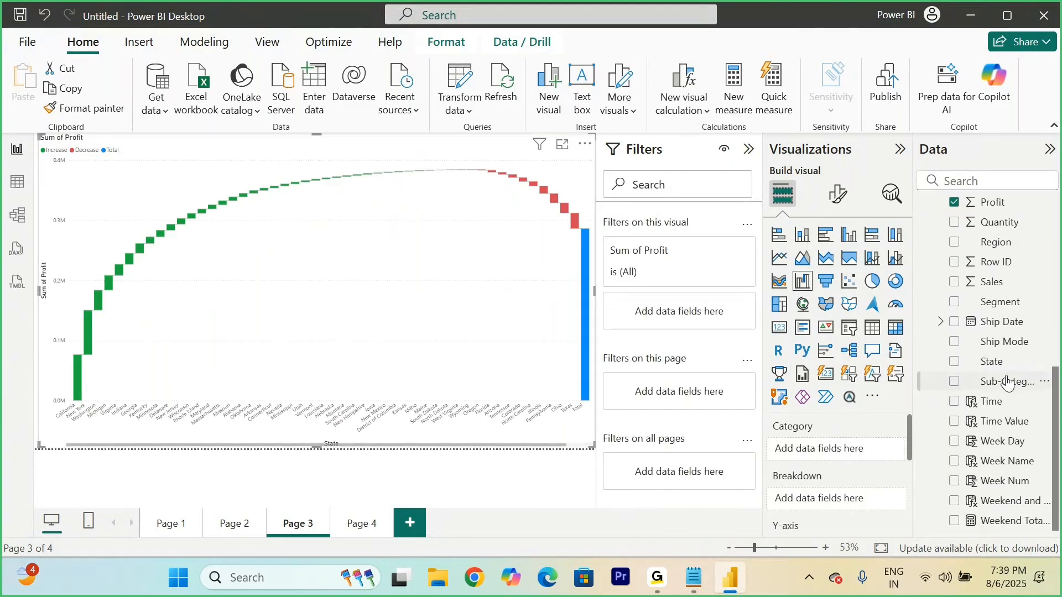
left_click_drag(990, 381, 836, 454)
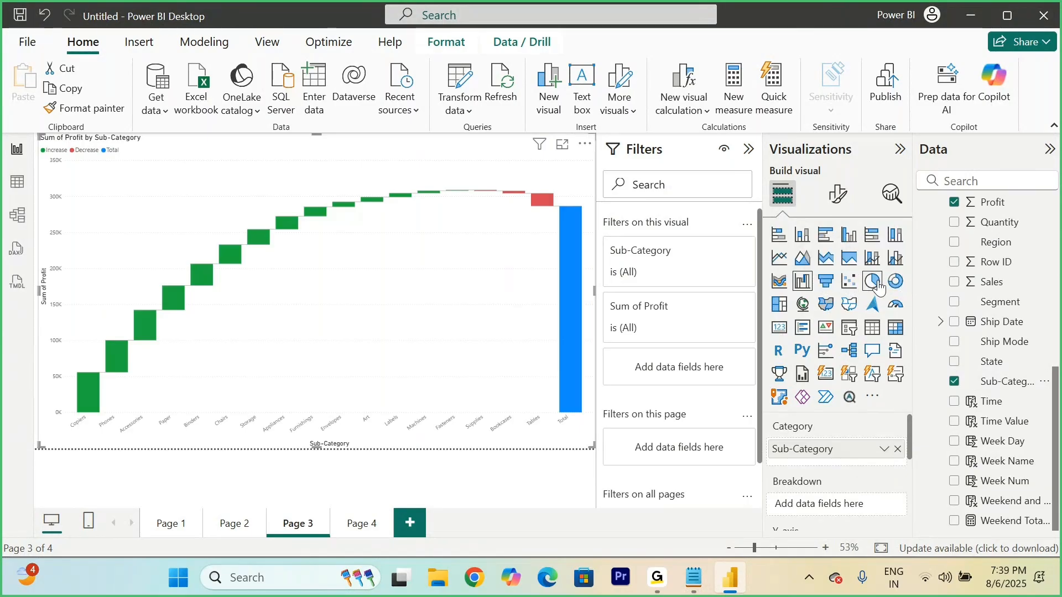
Step: Add a new report page and insert an enlarged pie chart in the lower-left part of its canvas
left_click(410, 525)
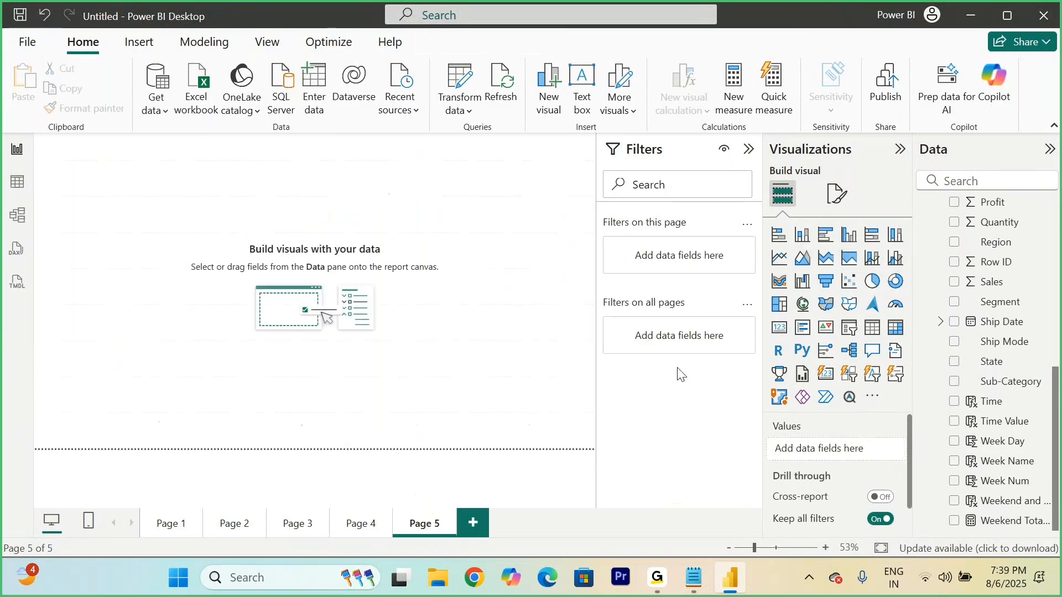
left_click(875, 285)
left_click_drag(112, 209, 94, 324)
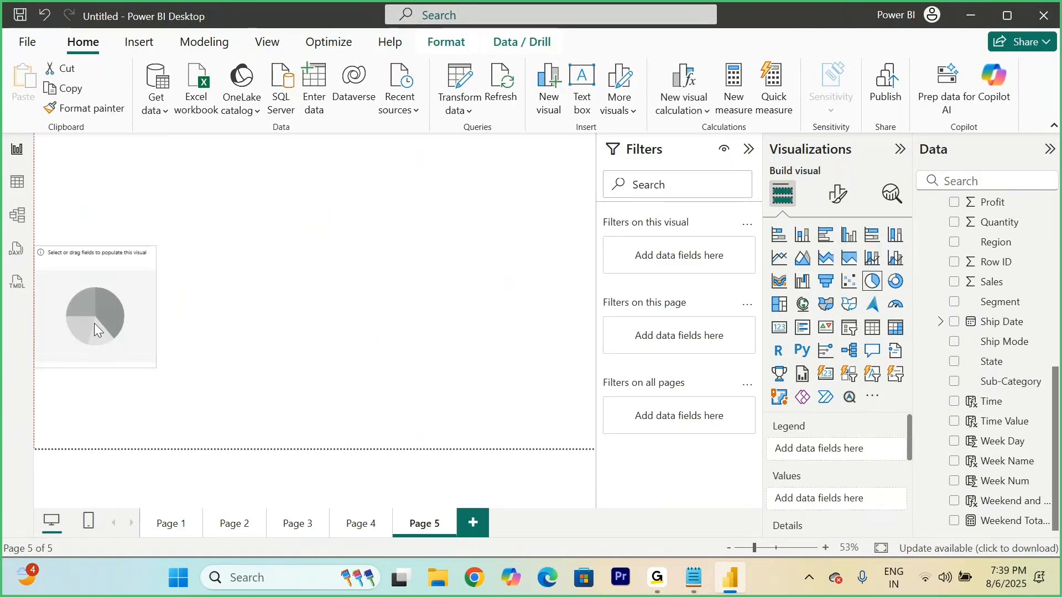
left_click_drag(154, 367, 265, 457)
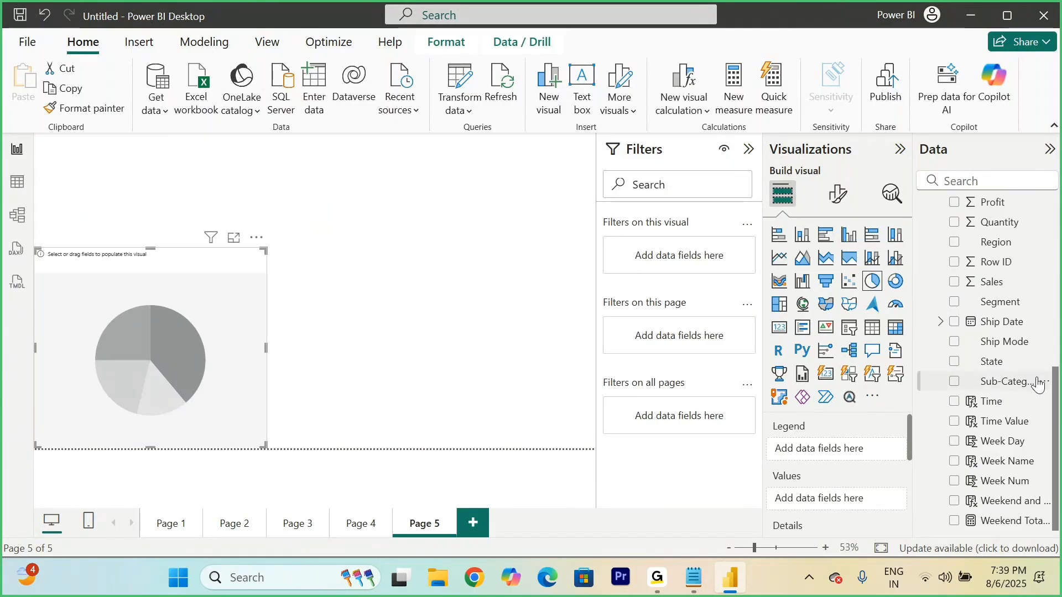
Step: Set the pie chart's legend to Year from the Order Date hierarchy and its values to Profit
left_click(954, 383)
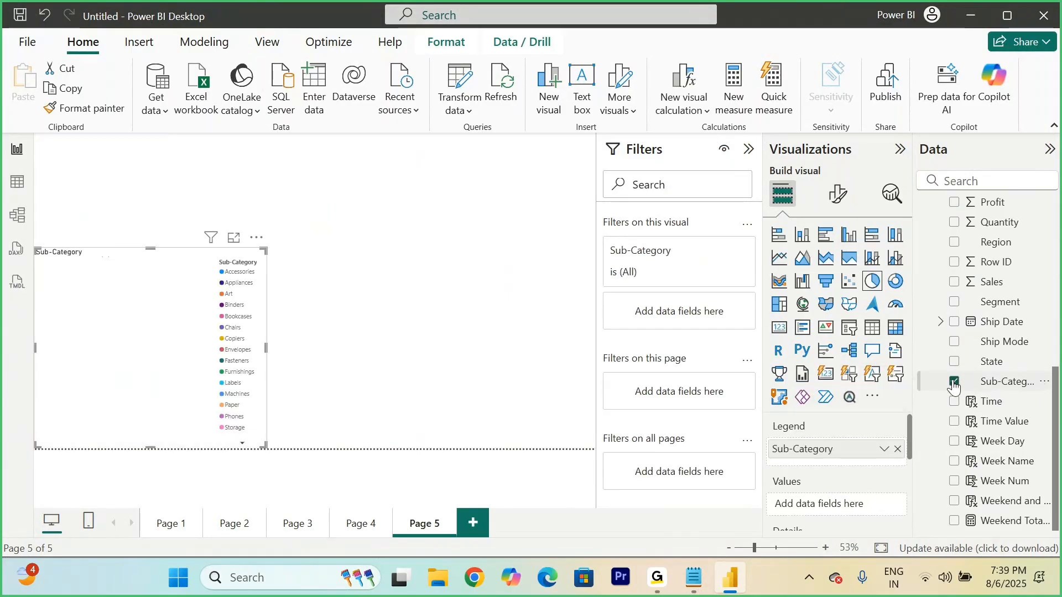
left_click(954, 383)
scroll(954, 371, "up", 5)
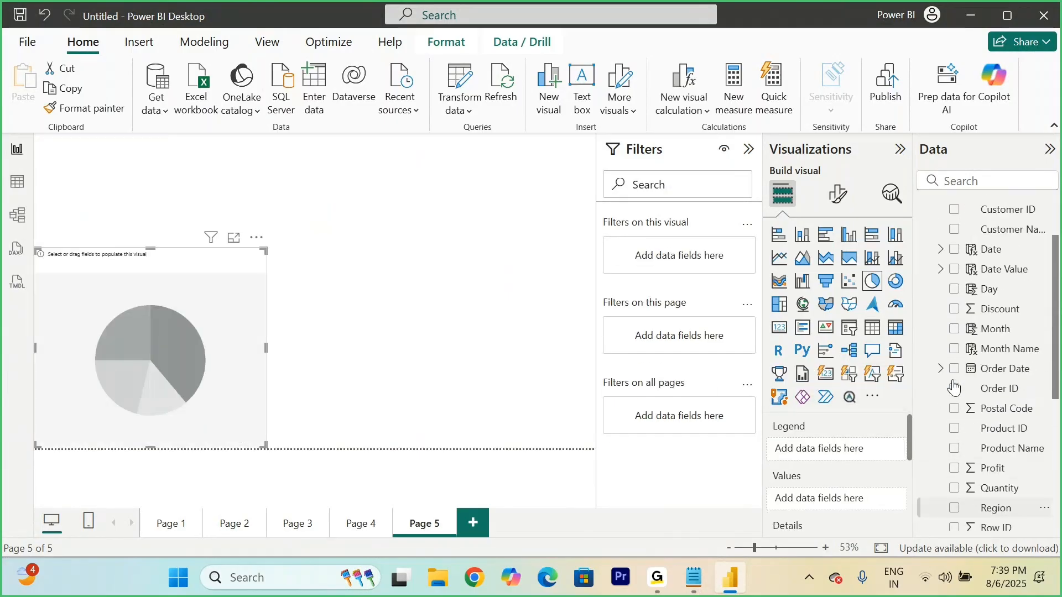
left_click(940, 371)
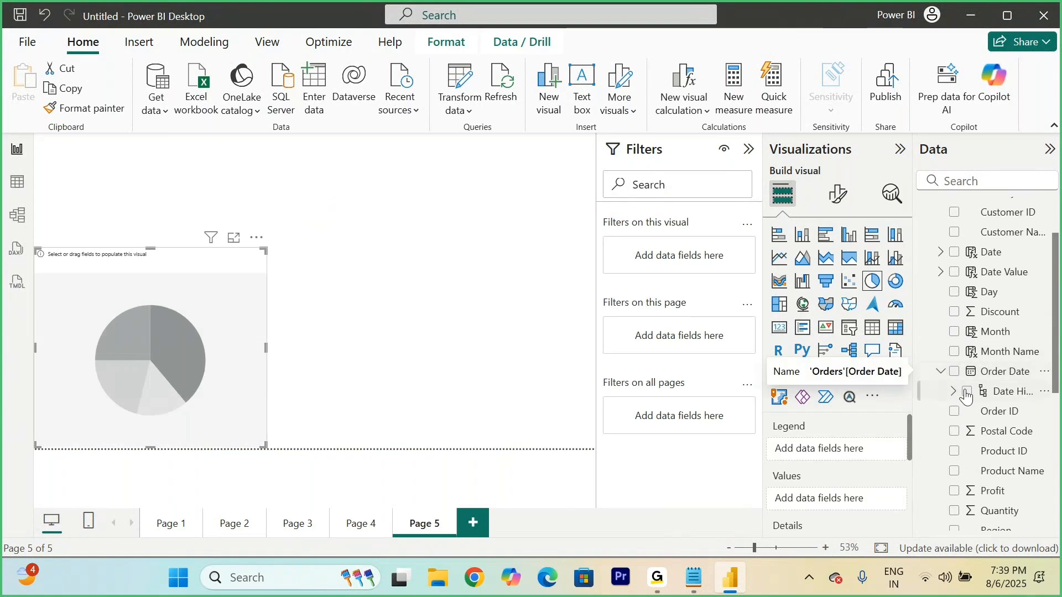
left_click(954, 392)
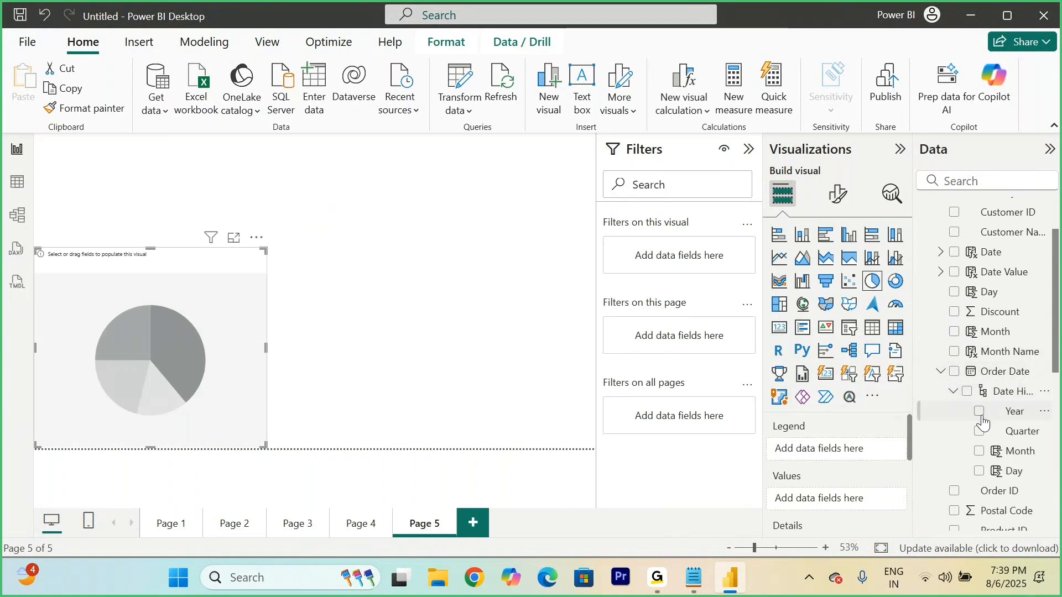
left_click(980, 412)
scroll(982, 417, "down", 3)
scroll(983, 418, "down", 2)
left_click(955, 376)
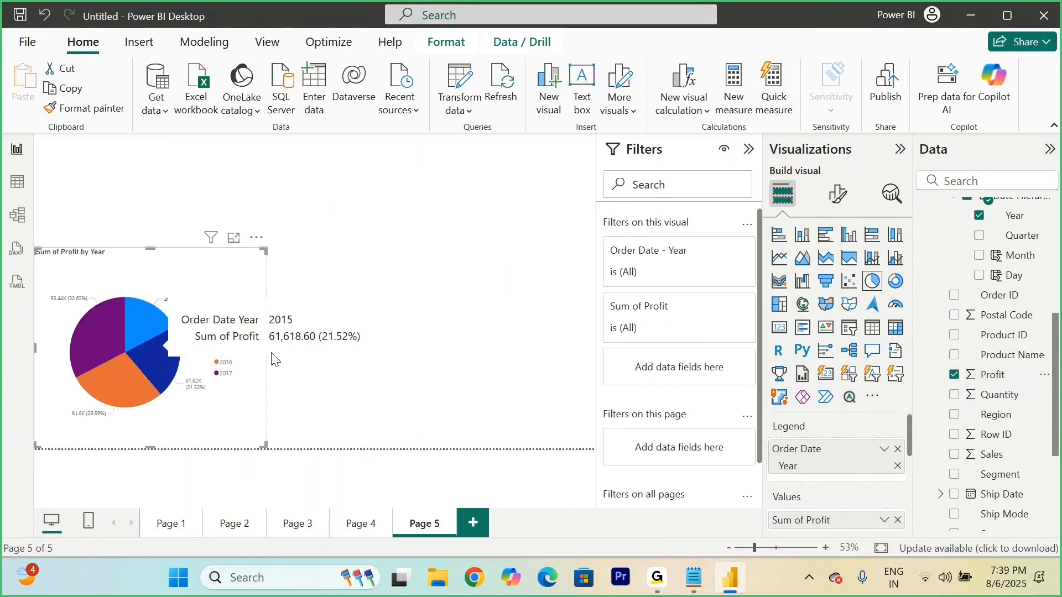
Step: Enlarge the pie chart so it spans the left half of the page and is slightly taller, and deselect it
left_click_drag(263, 443, 314, 446)
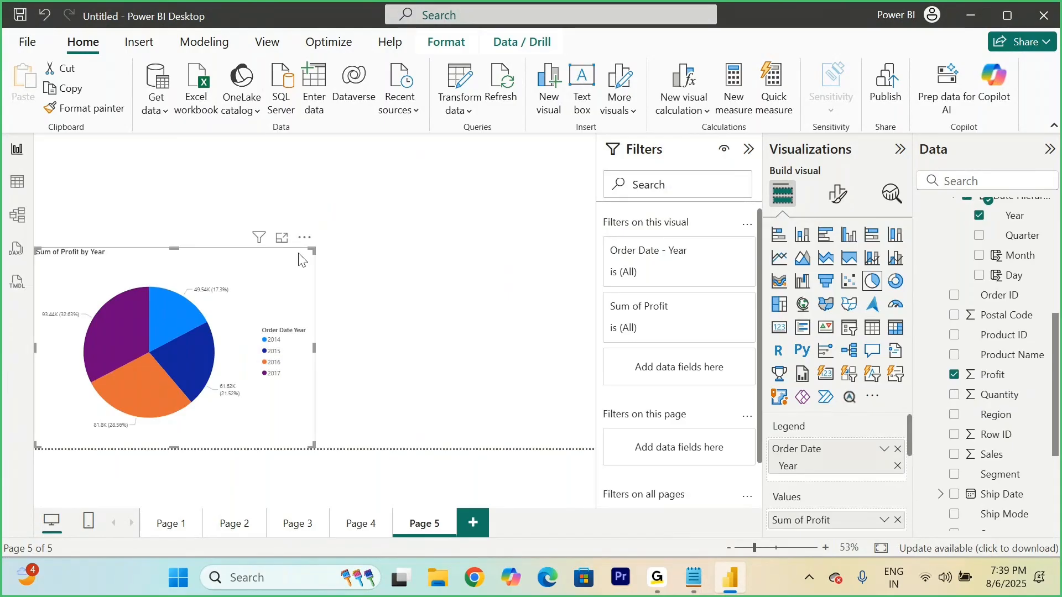
left_click_drag(312, 250, 313, 214)
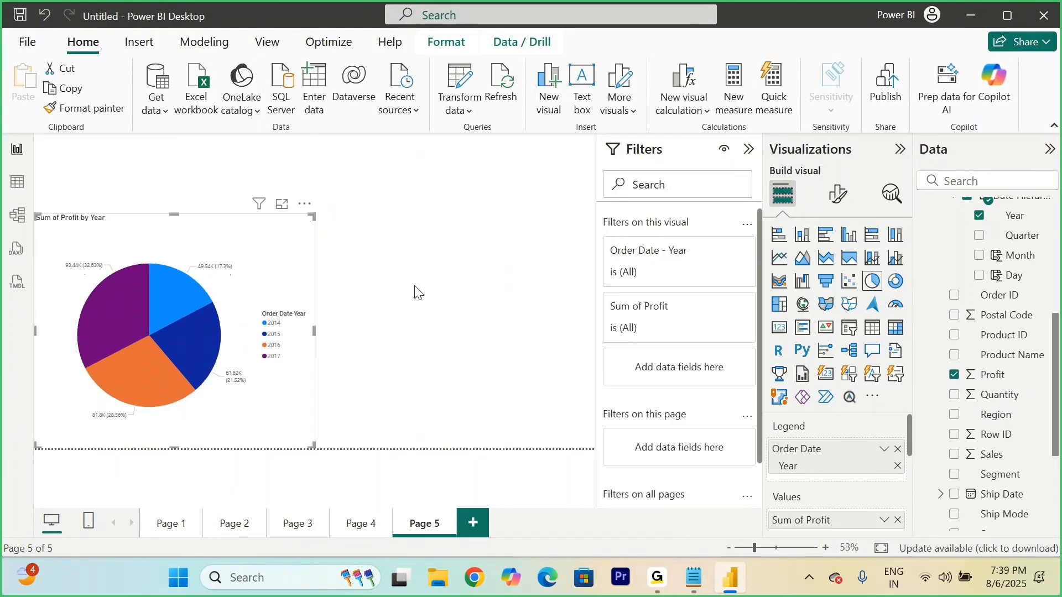
left_click(416, 288)
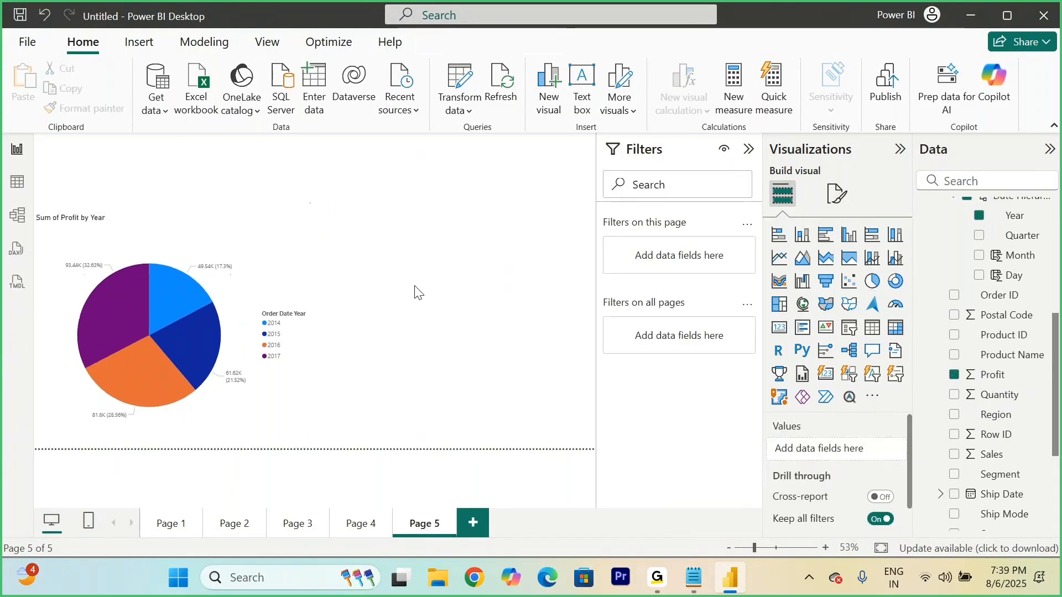
Step: Insert a donut chart beside the pie chart, matching its size, with Order Date Year as legend and Profit as values
left_click(897, 282)
left_click_drag(232, 287, 512, 377)
mouse_move(313, 215)
left_mouse_down()
mouse_move(314, 239)
mouse_move(315, 214)
left_mouse_up()
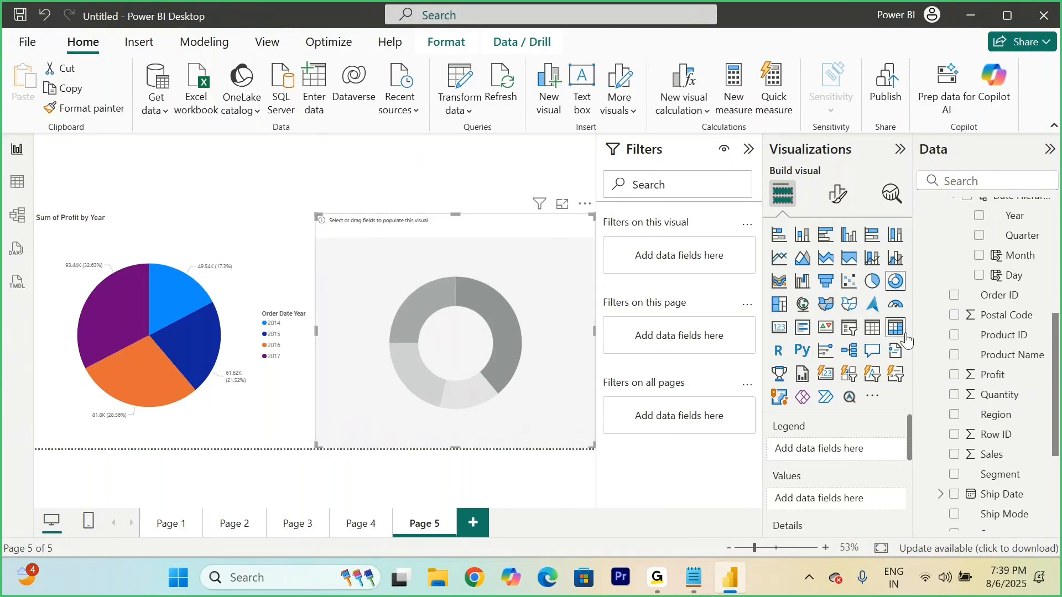
scroll(979, 271, "up", 2)
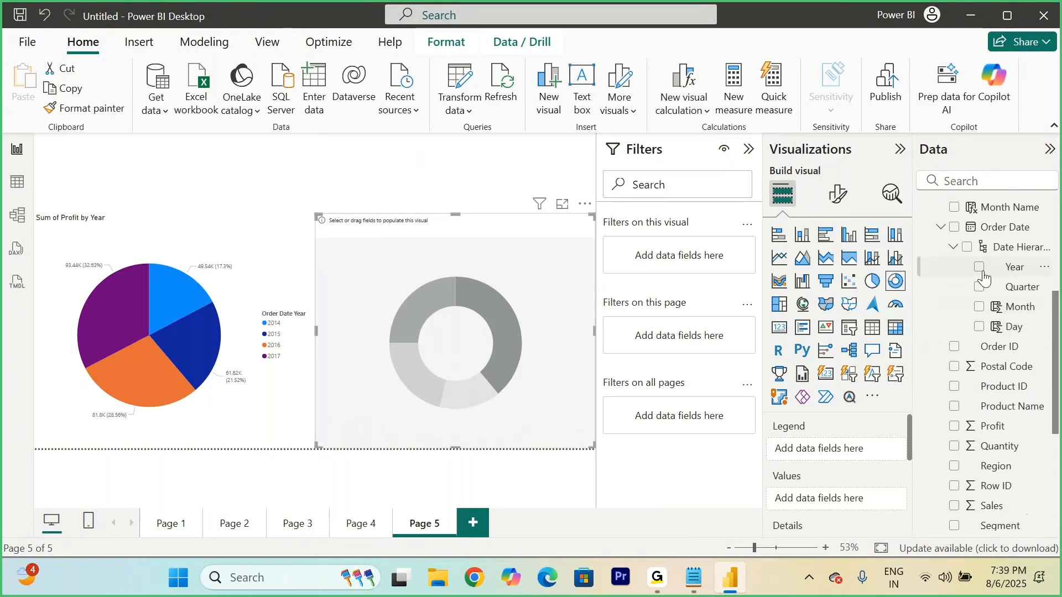
left_click(979, 268)
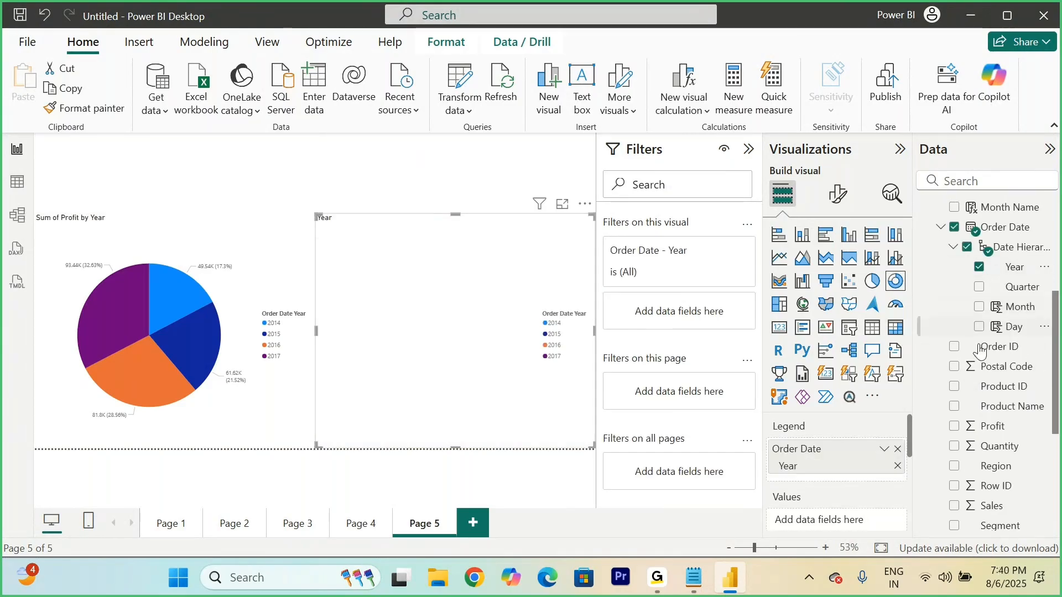
left_click(955, 427)
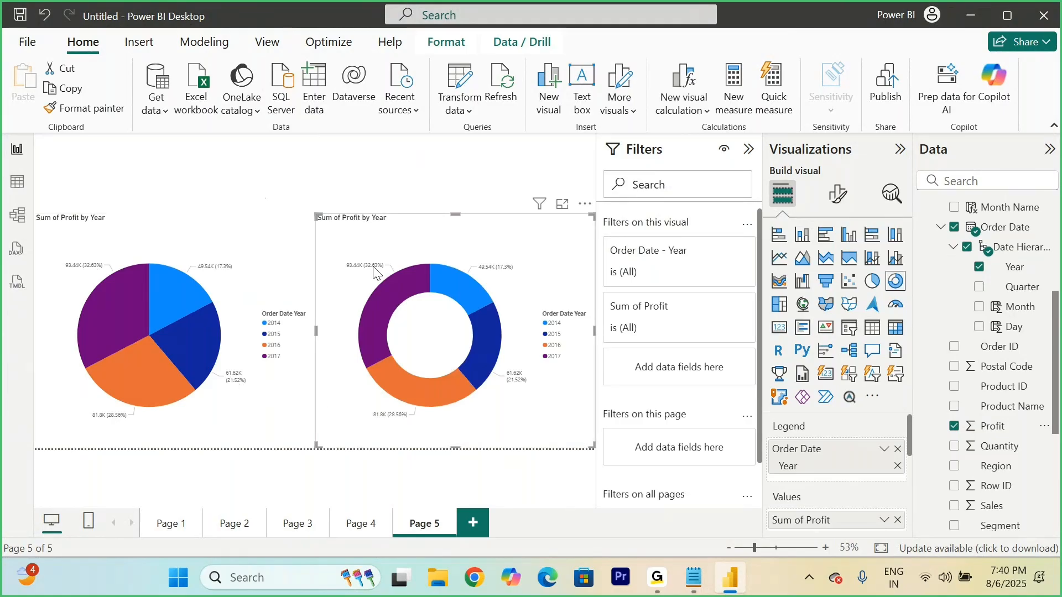
Step: Insert a card showing Profit, shrink it and place it over the donut chart's centre
mouse_move(355, 269)
left_click(402, 184)
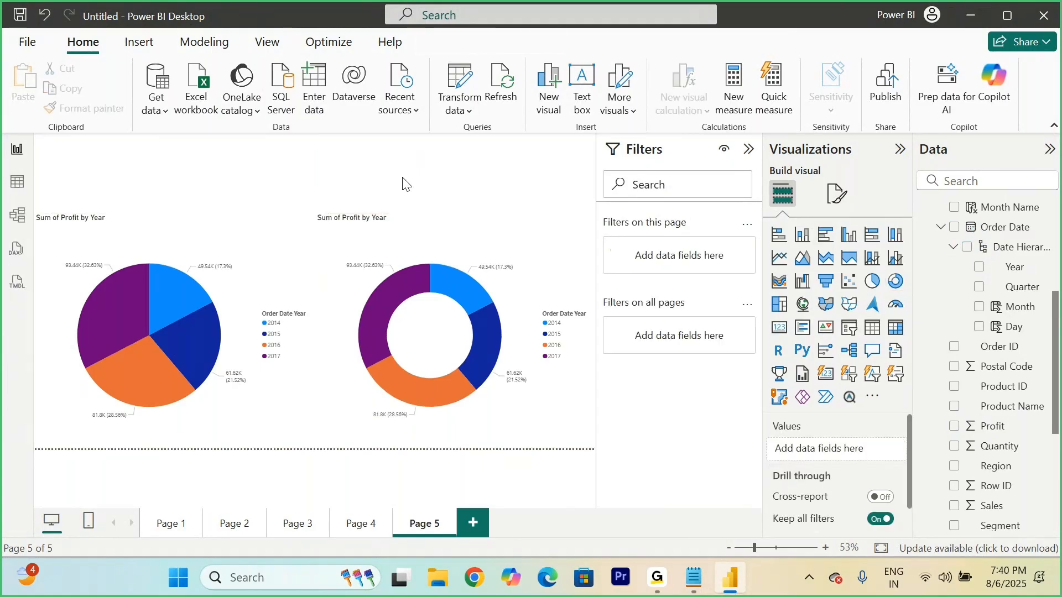
left_click(780, 327)
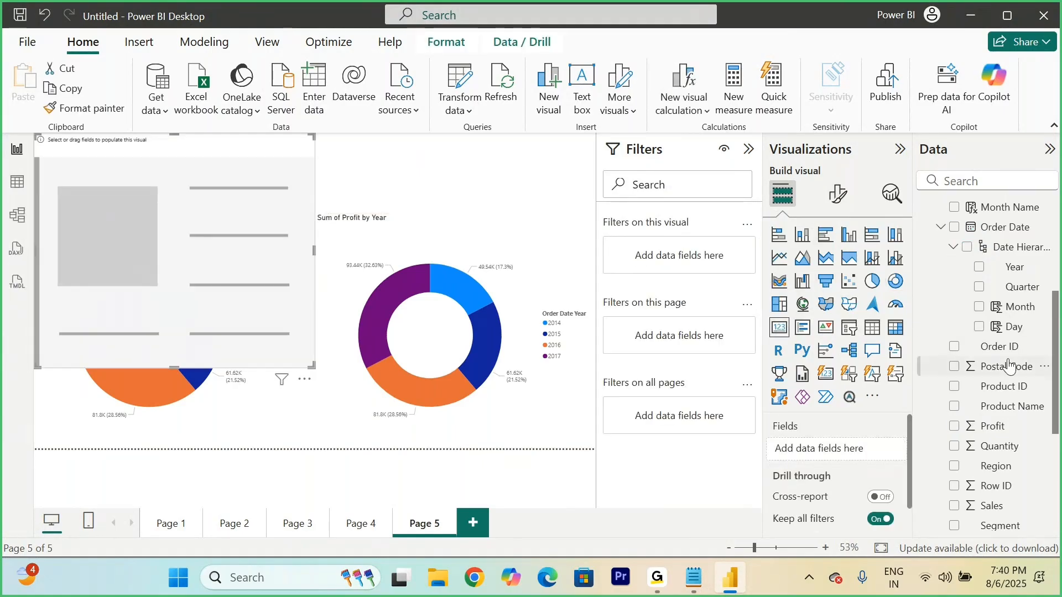
left_click(955, 429)
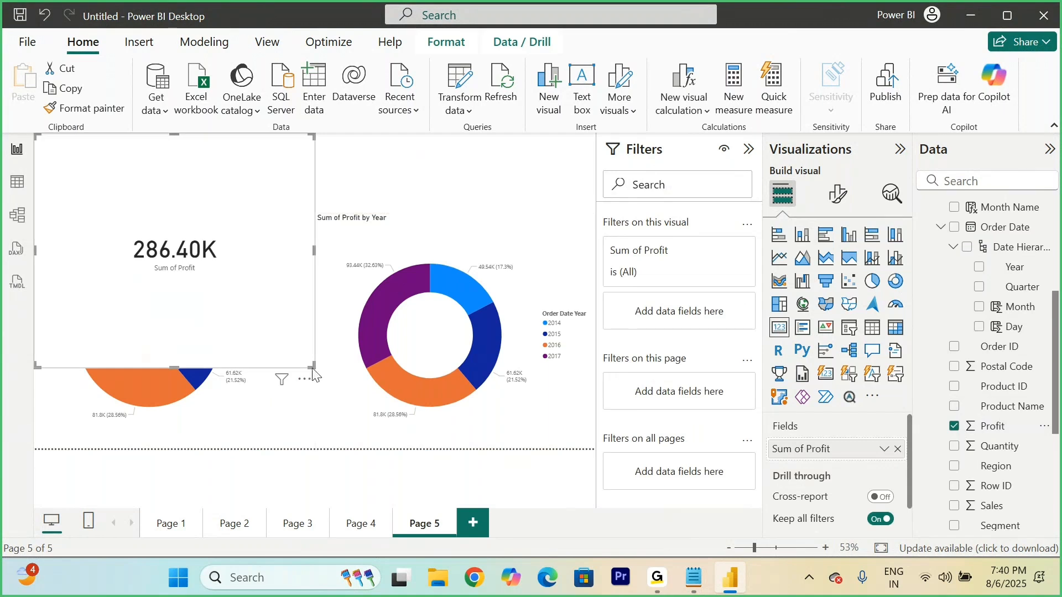
left_click_drag(311, 366, 128, 195)
left_click_drag(92, 151, 426, 311)
Step: Reduce the card's callout value font size to 32
left_click(839, 202)
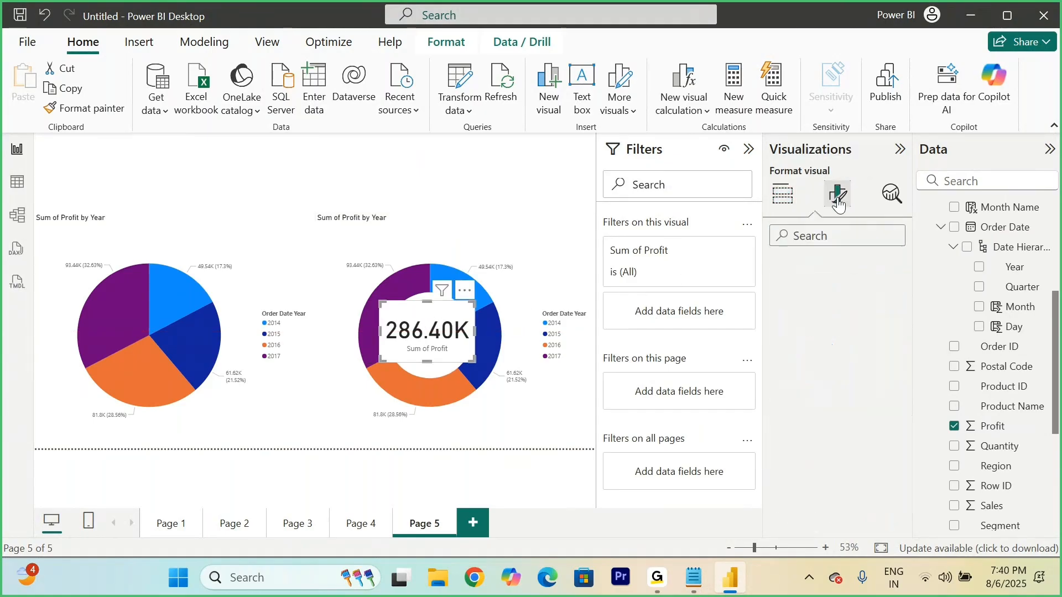
left_click(776, 310)
scroll(884, 354, "down", 1)
left_click(892, 348)
left_click(892, 348)
left_click(892, 348)
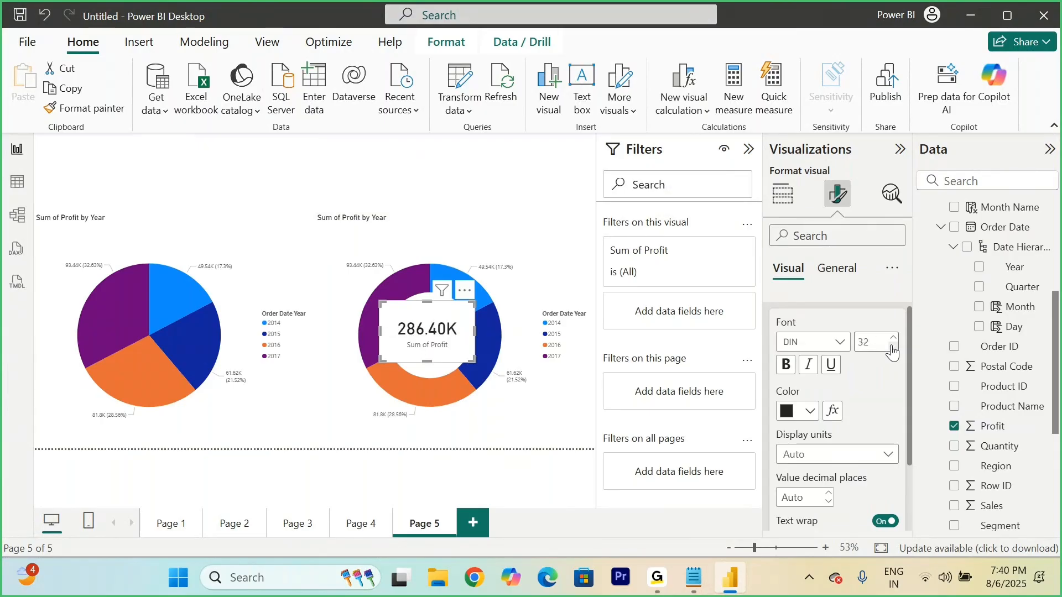
Step: Shrink the card to fit inside the donut chart's hole and make its callout value bold at font size 21
left_click_drag(473, 361, 452, 325)
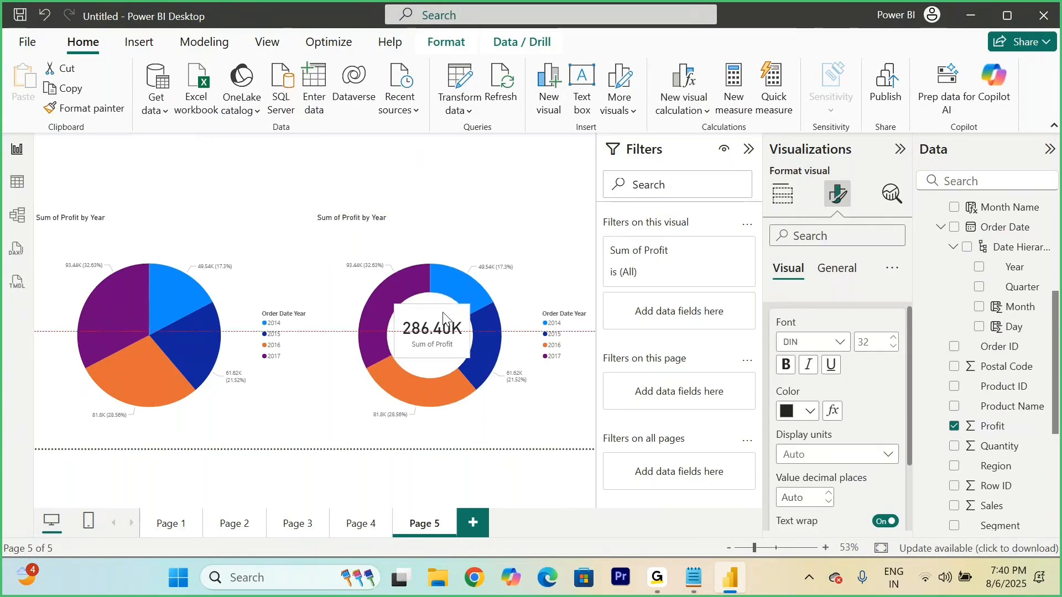
left_click(893, 346)
left_click(893, 346)
left_click(893, 346)
left_click(894, 346)
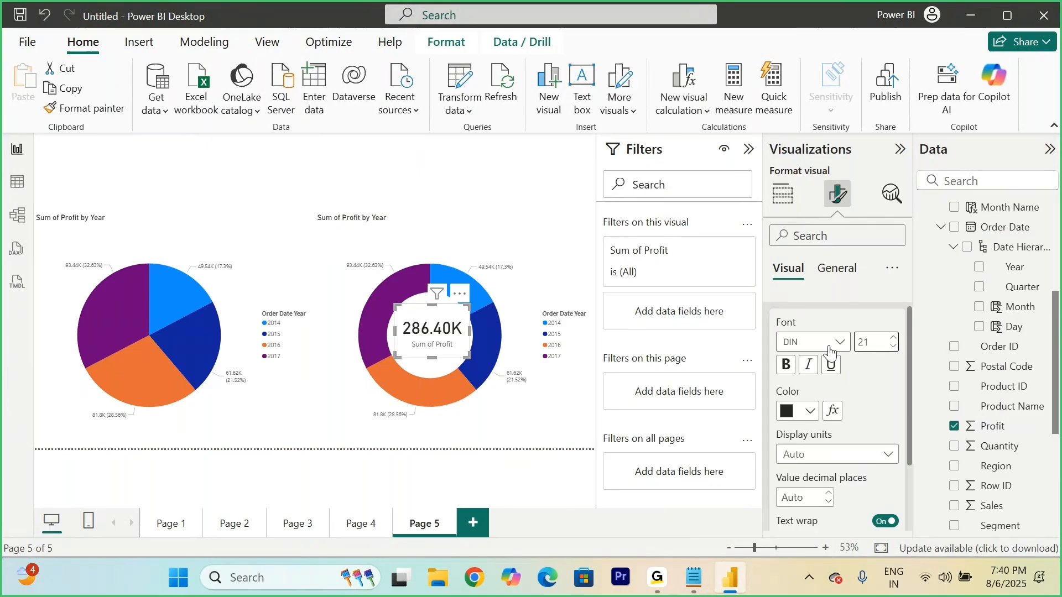
left_click(788, 365)
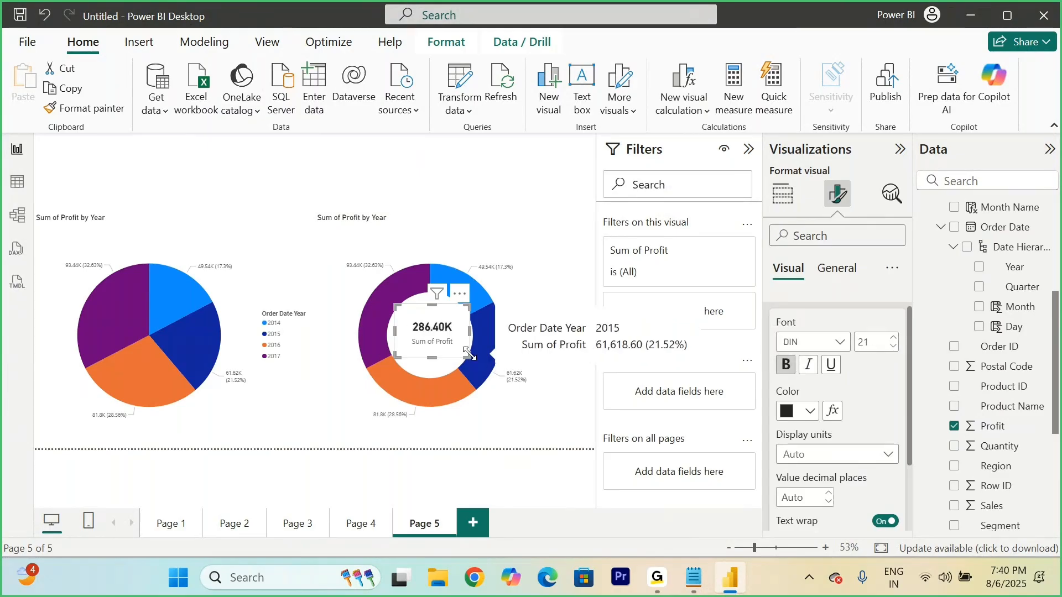
left_click_drag(468, 354, 445, 330)
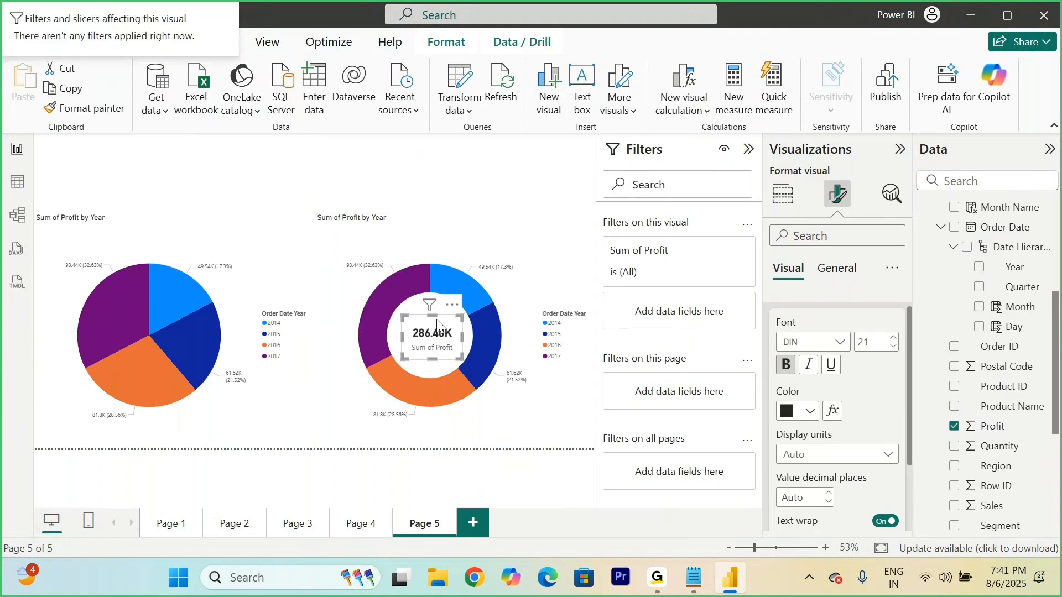
Step: Duplicate the Profit card, place the copy over the pie chart's centre, and leave everything on the page deselected
key("ctrl+c")
key("ctrl+v")
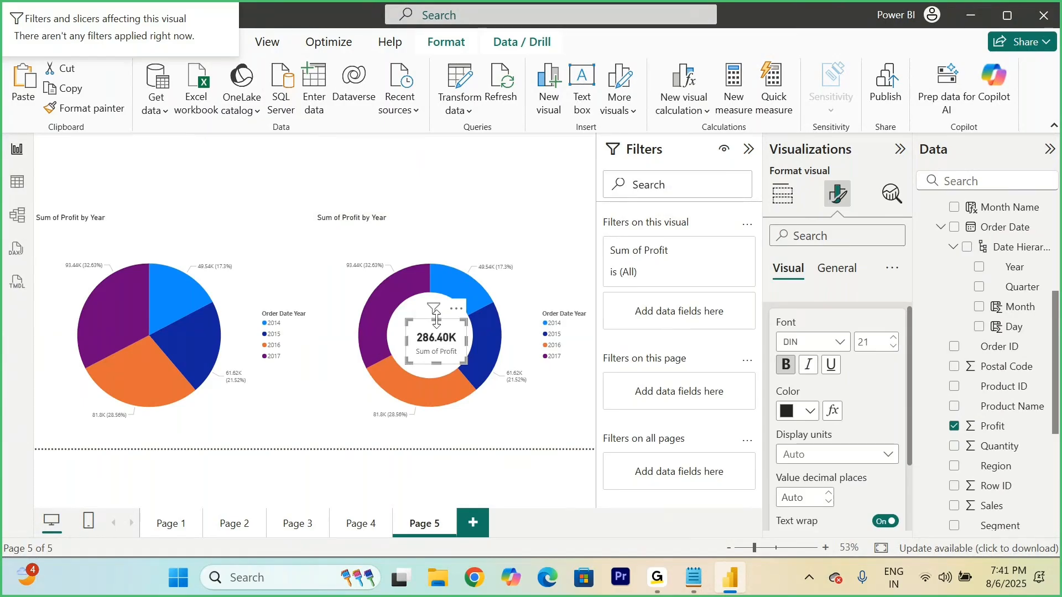
left_click_drag(460, 323, 166, 327)
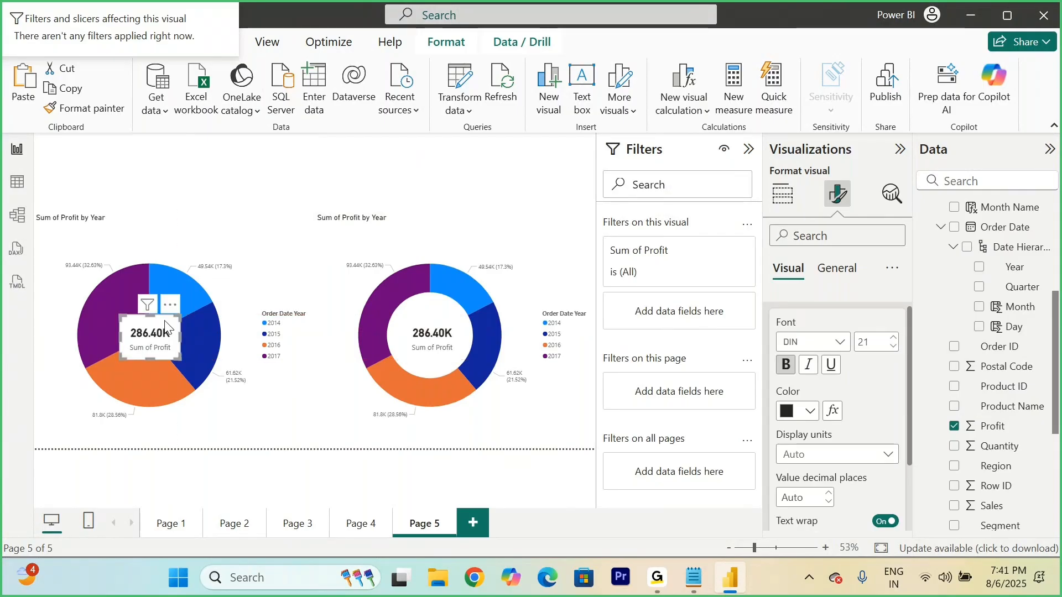
left_click(466, 184)
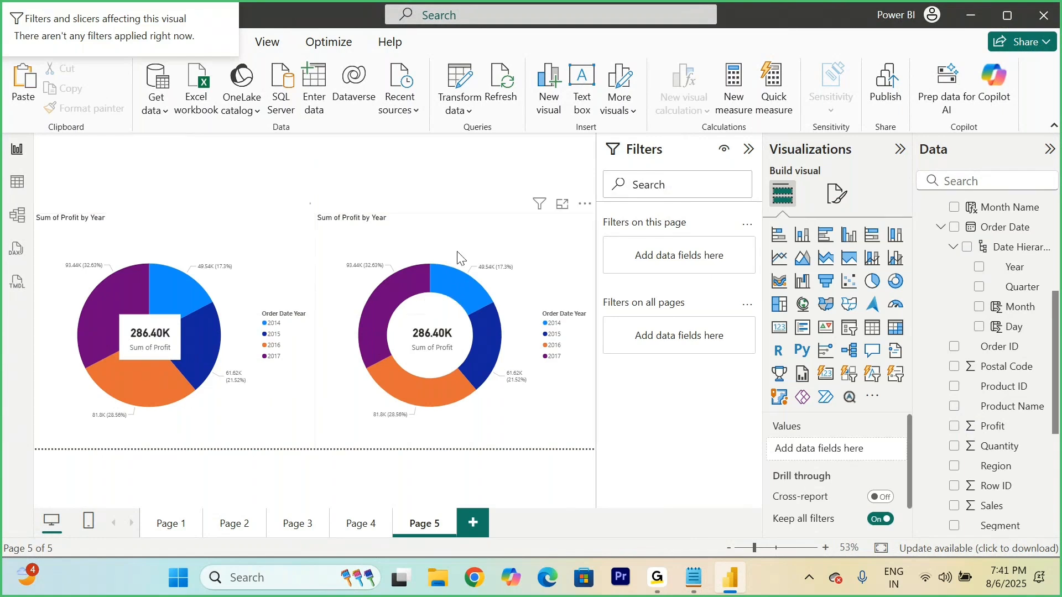
left_click(267, 239)
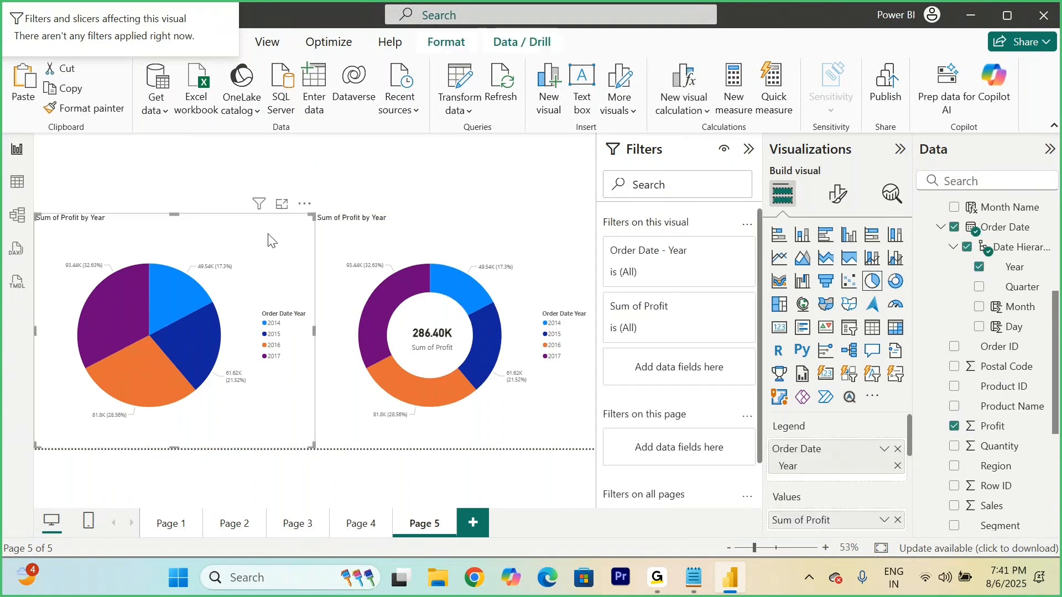
left_click(416, 172)
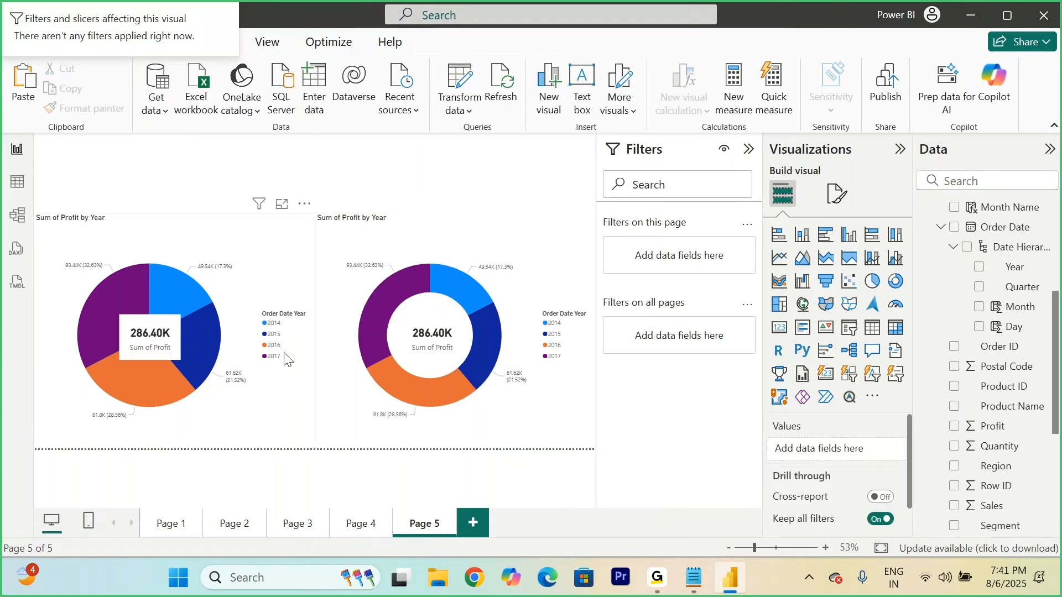
Step: Switch to the Notepad notes and go to the Pie Chart and Do-Nut Chart section
left_click(697, 593)
scroll(568, 412, "down", 10)
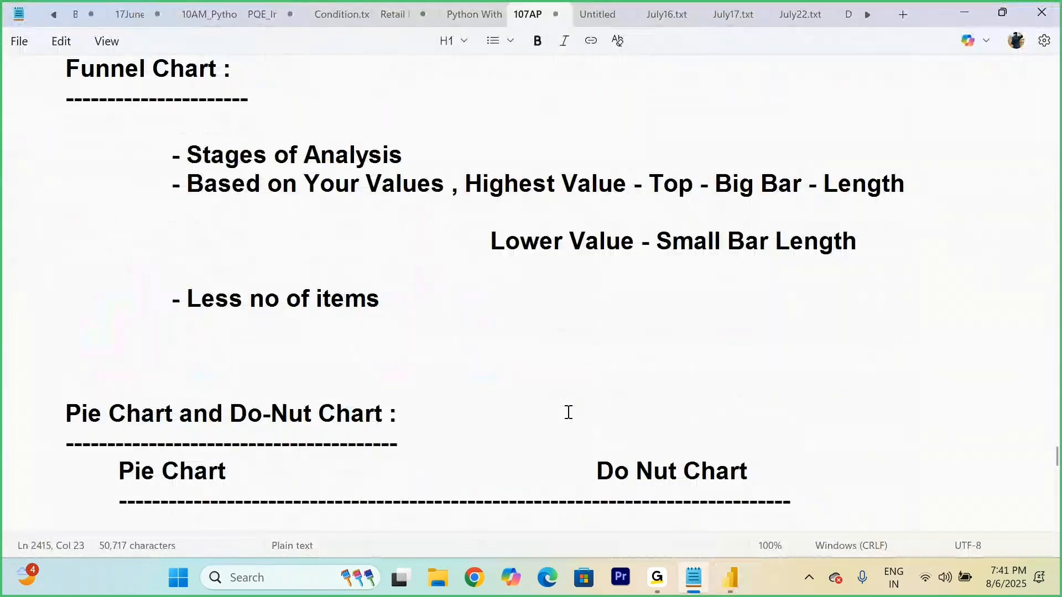
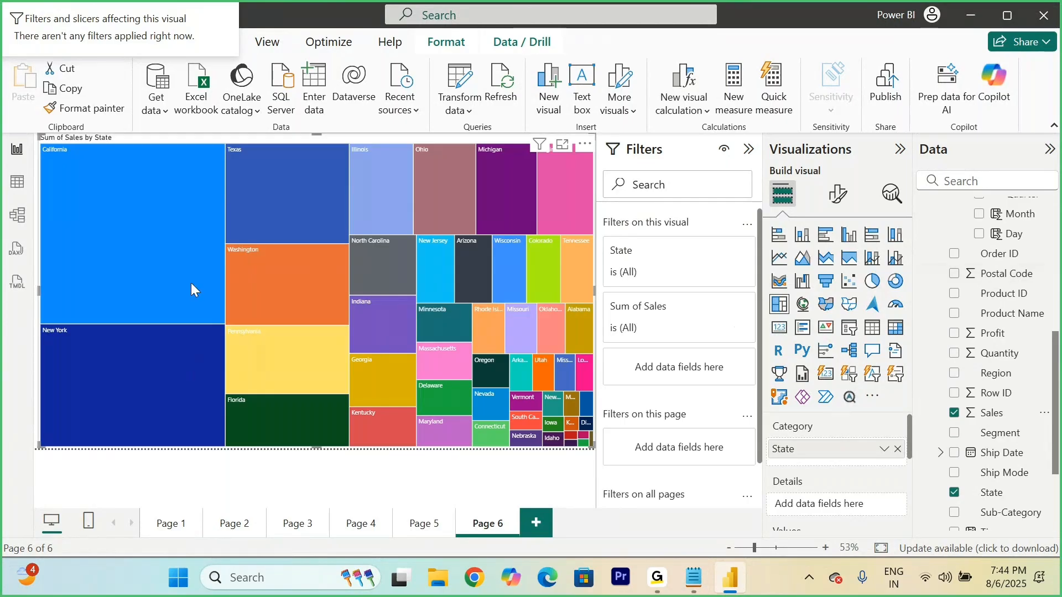
Step: Switch to the Notepad notes and add the point "Highest Value - Top Left Corner" to the Tree Map section
mouse_move(99, 220)
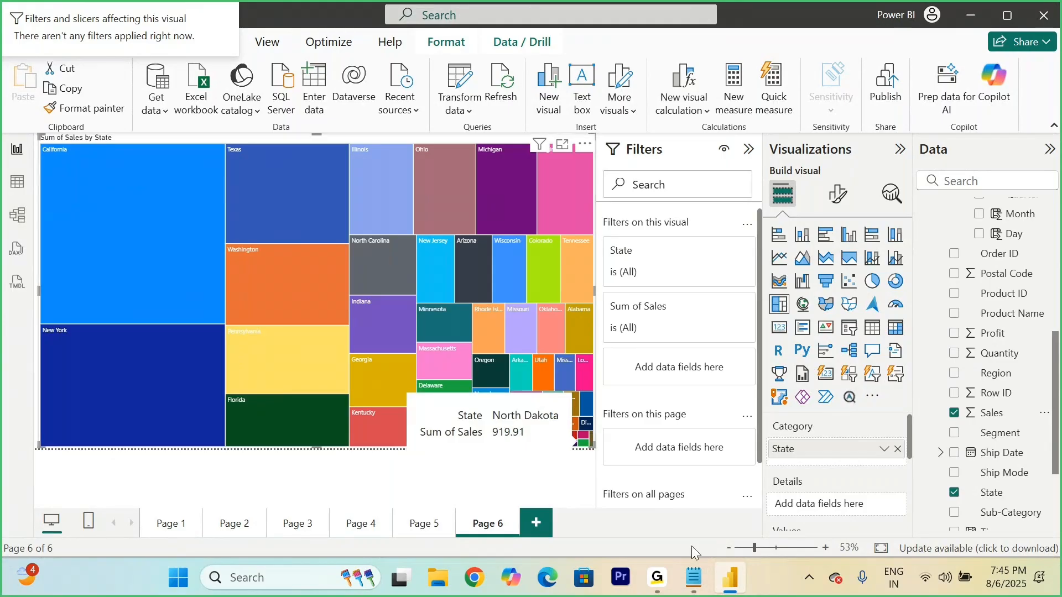
left_click(690, 591)
left_click(420, 230)
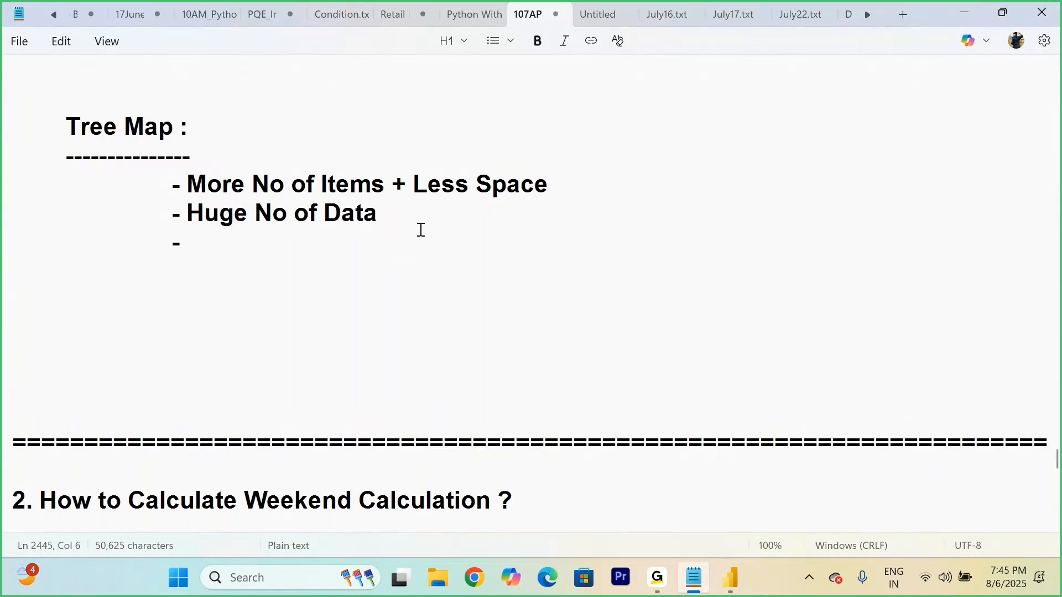
type("Highest ")
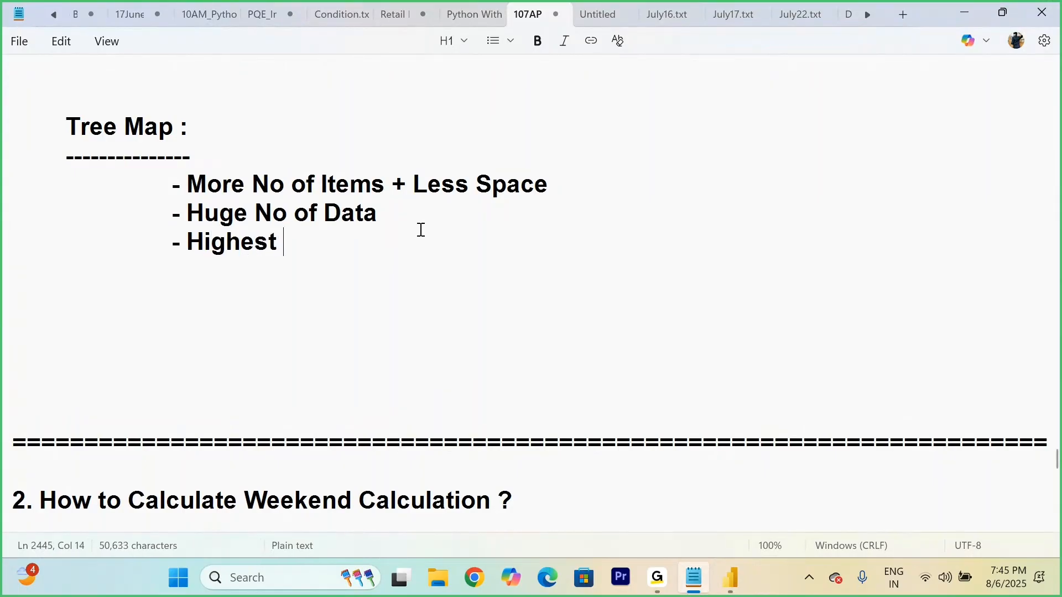
type("Value")
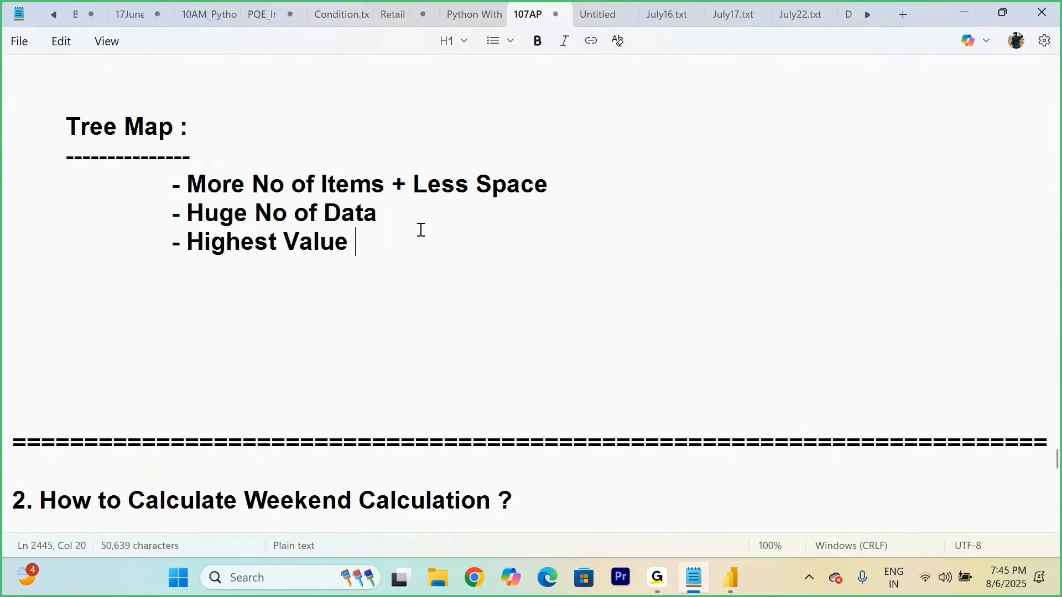
type(" - Top Le")
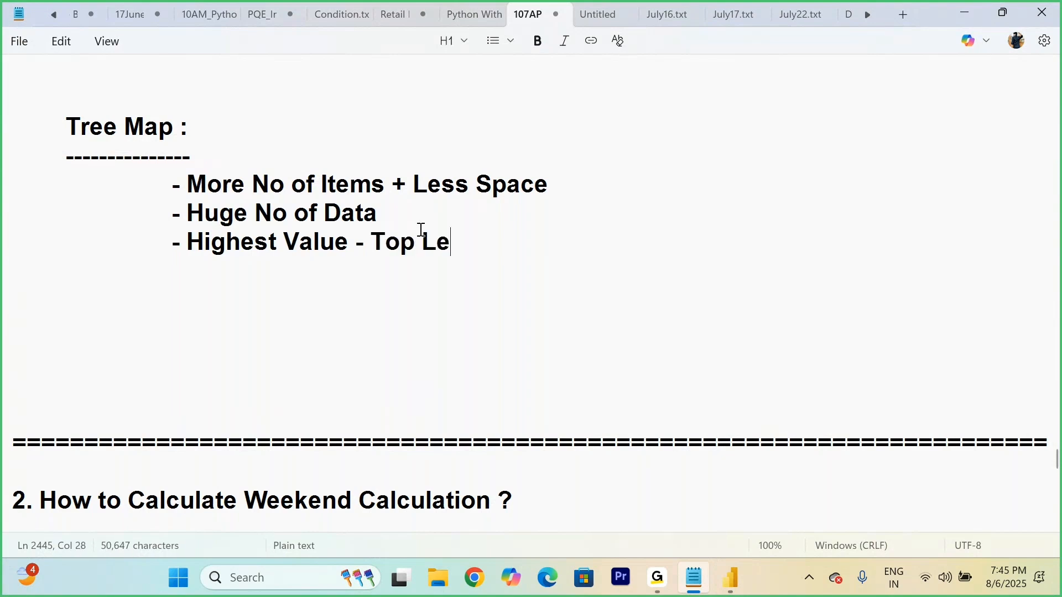
type("ft Corne")
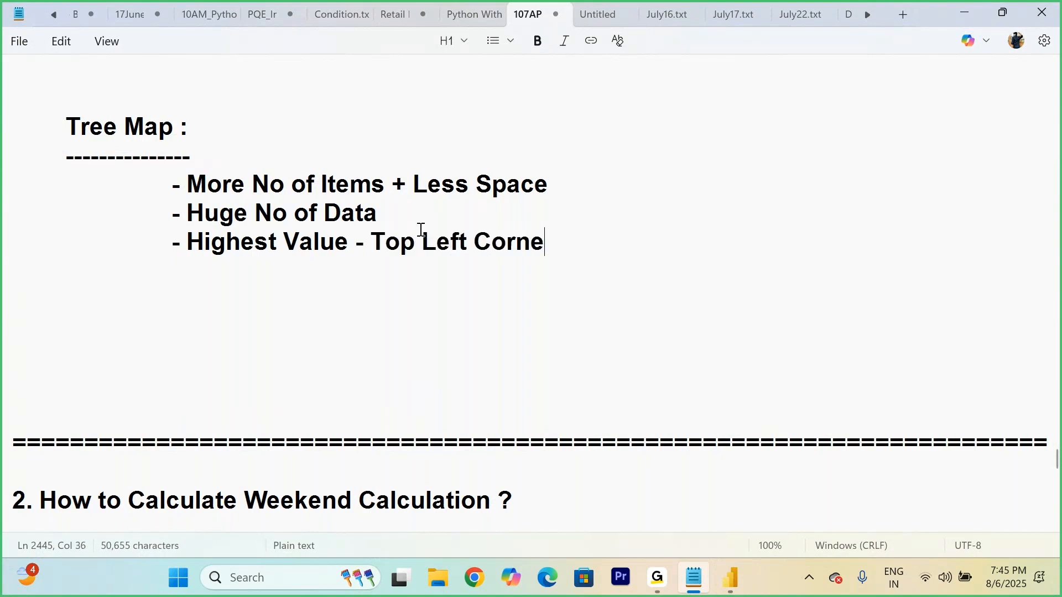
type("r")
Step: Add an indented point "- Lowest Value - bottom Right Corner" on a new line in the Tree Map notes
key("Return")
key("Tab")
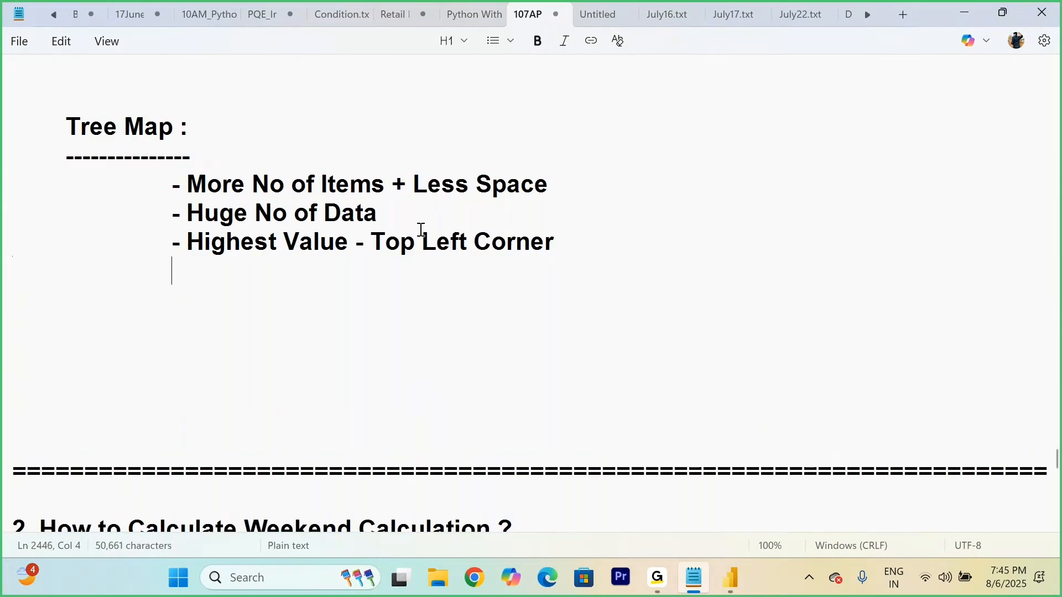
type("- Lowest")
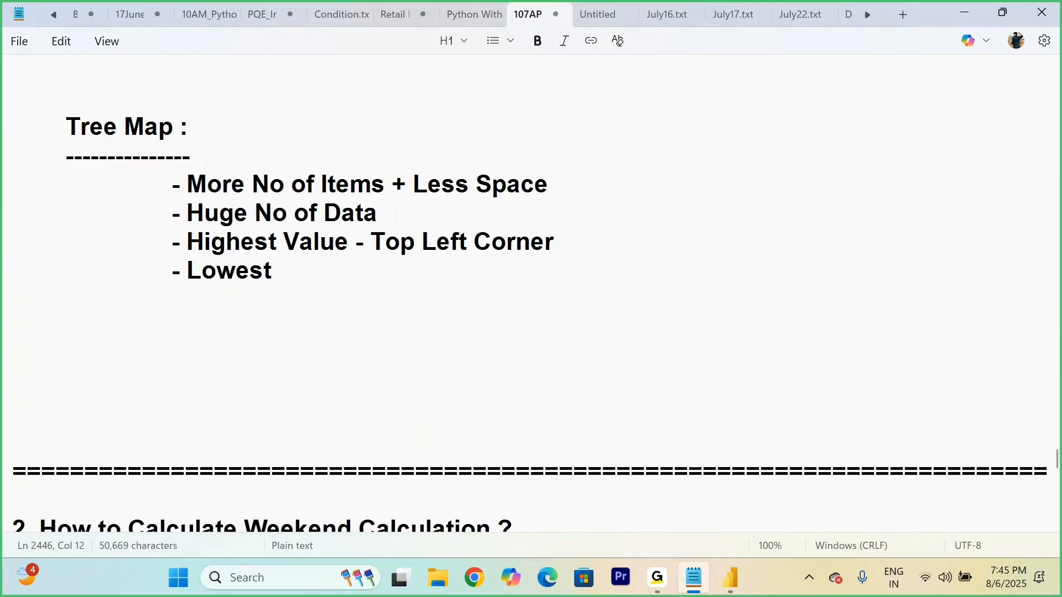
type(" Value - bott")
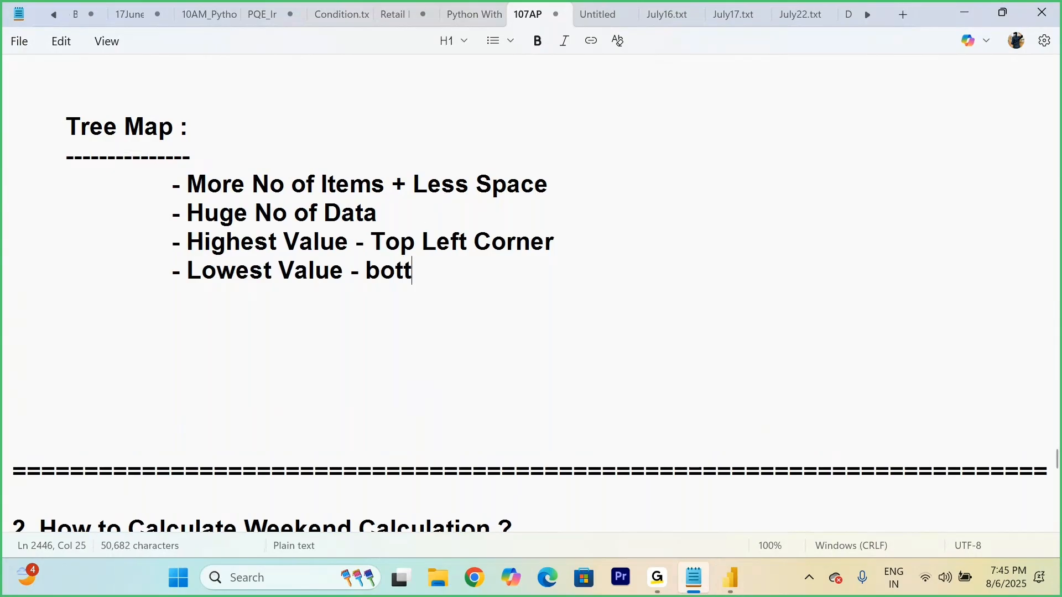
type("om Righ")
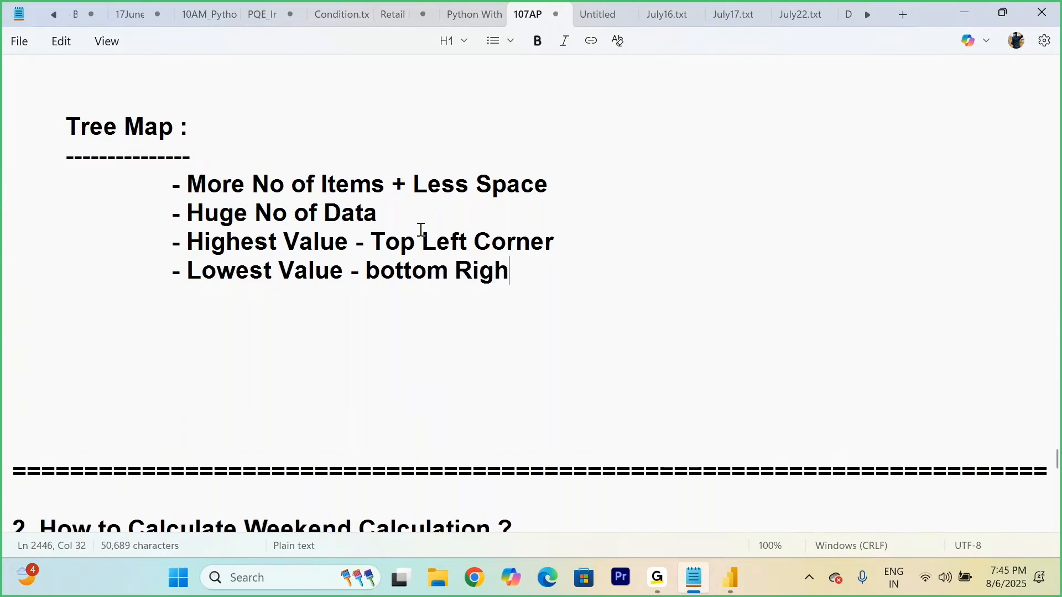
type("t Cor")
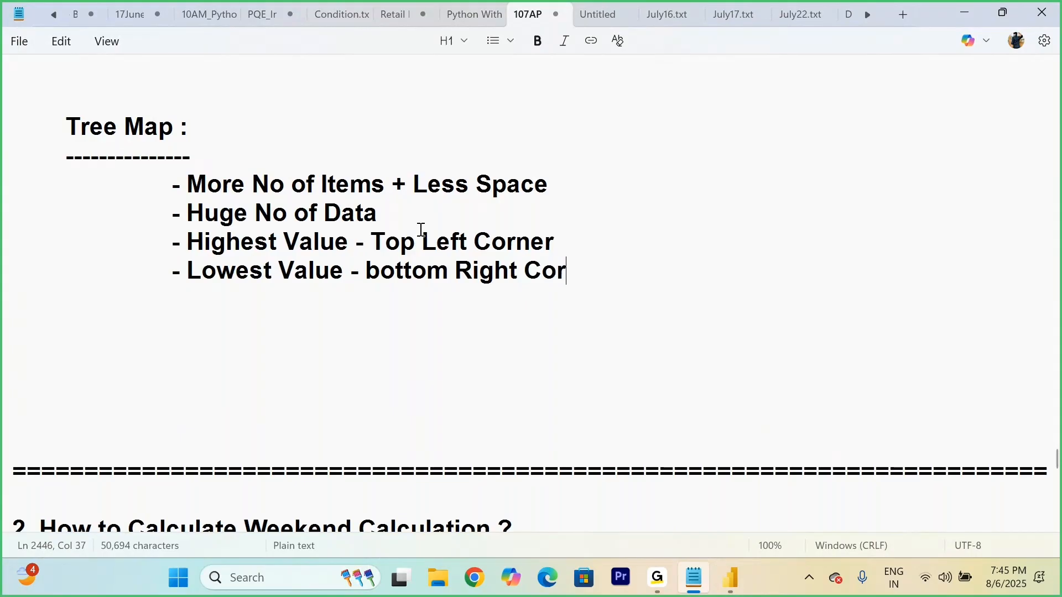
type("ner")
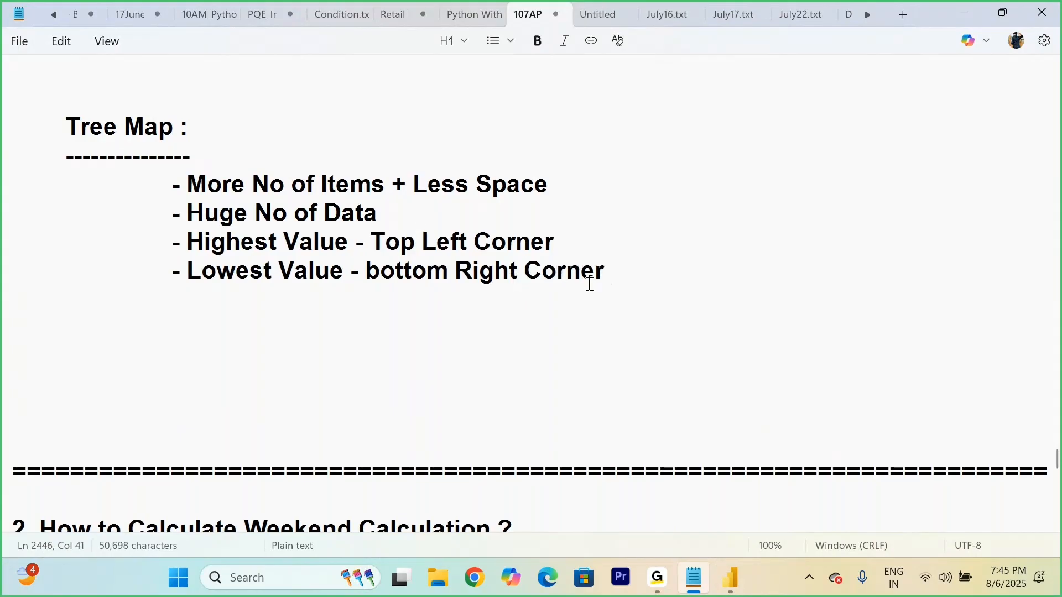
left_click_drag(631, 263, 219, 135)
left_click(350, 126)
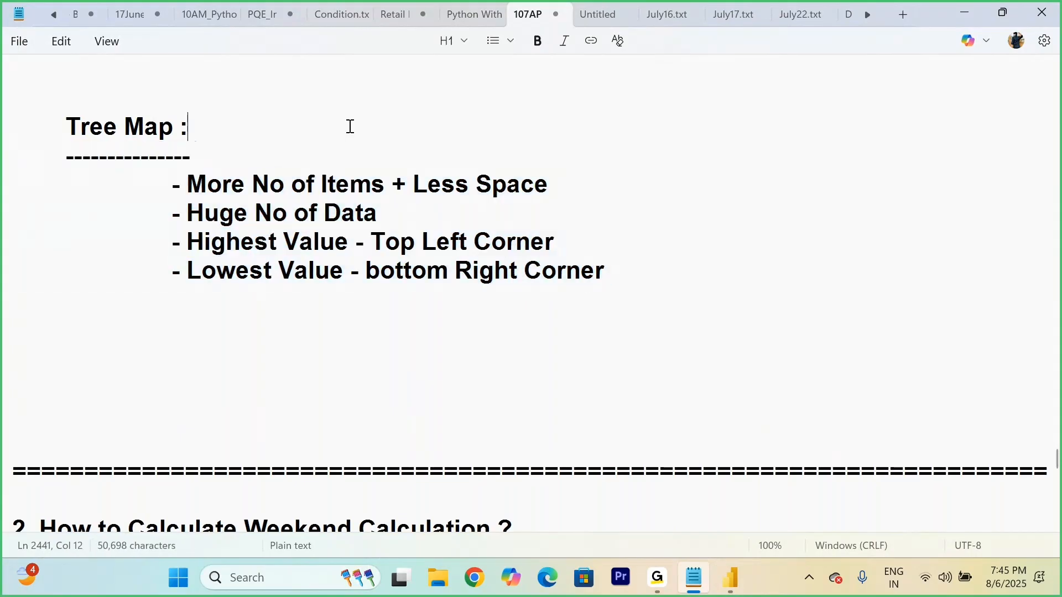
Step: Switch back to Power BI and shrink the Sales by State treemap into the lower-right corner of the report page
scroll(348, 126, "up", 4)
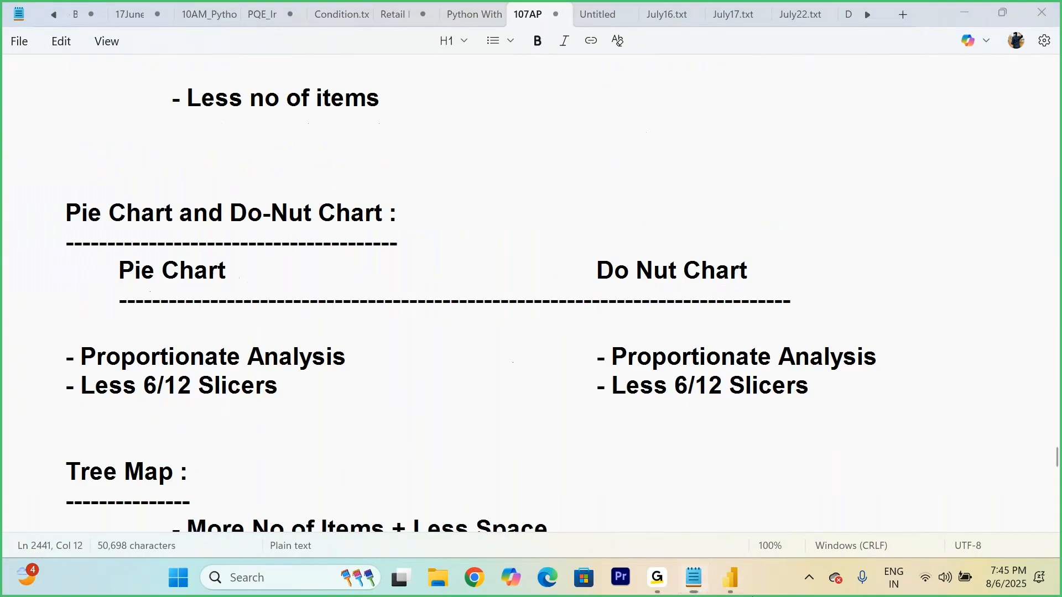
left_click(730, 578)
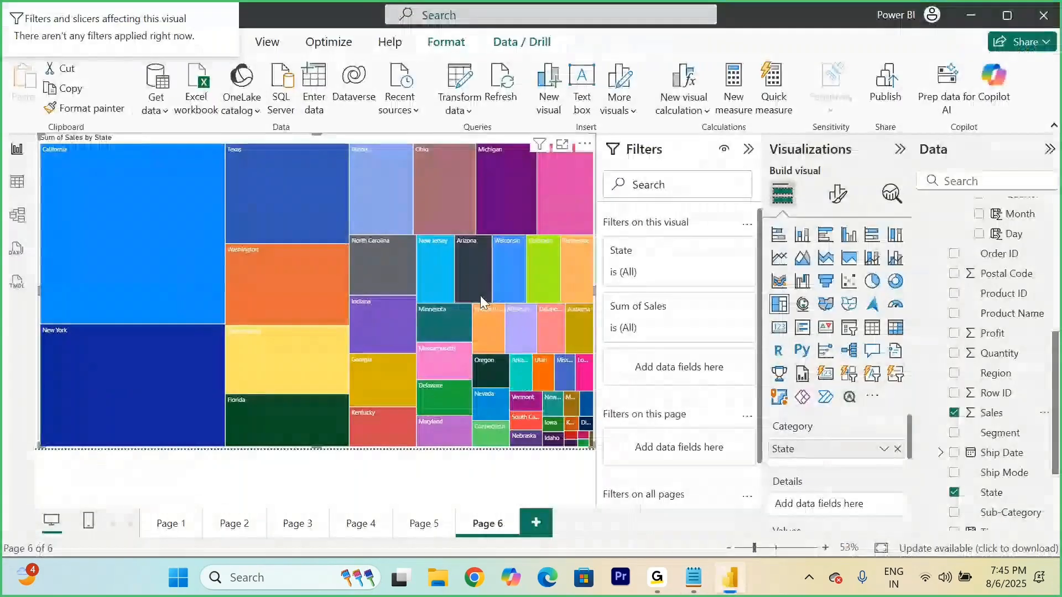
mouse_move(477, 266)
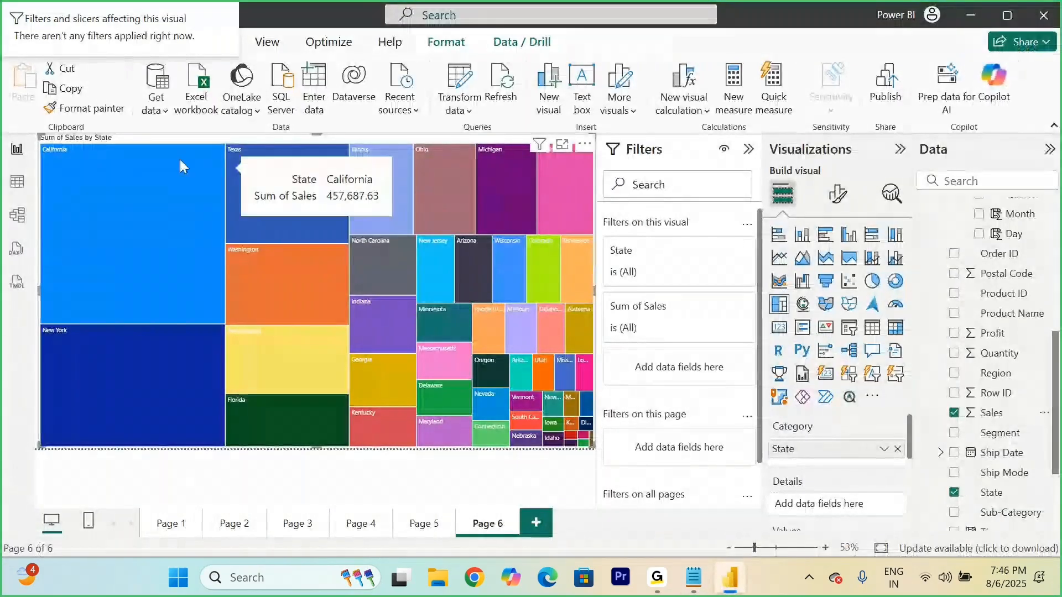
left_click_drag(68, 138, 209, 280)
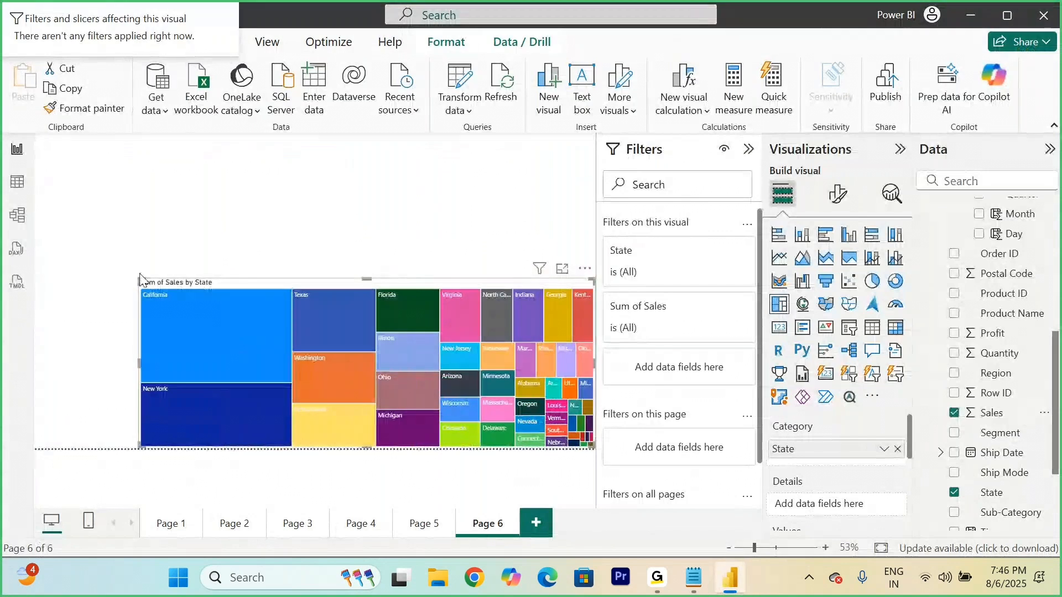
left_click_drag(135, 278, 390, 309)
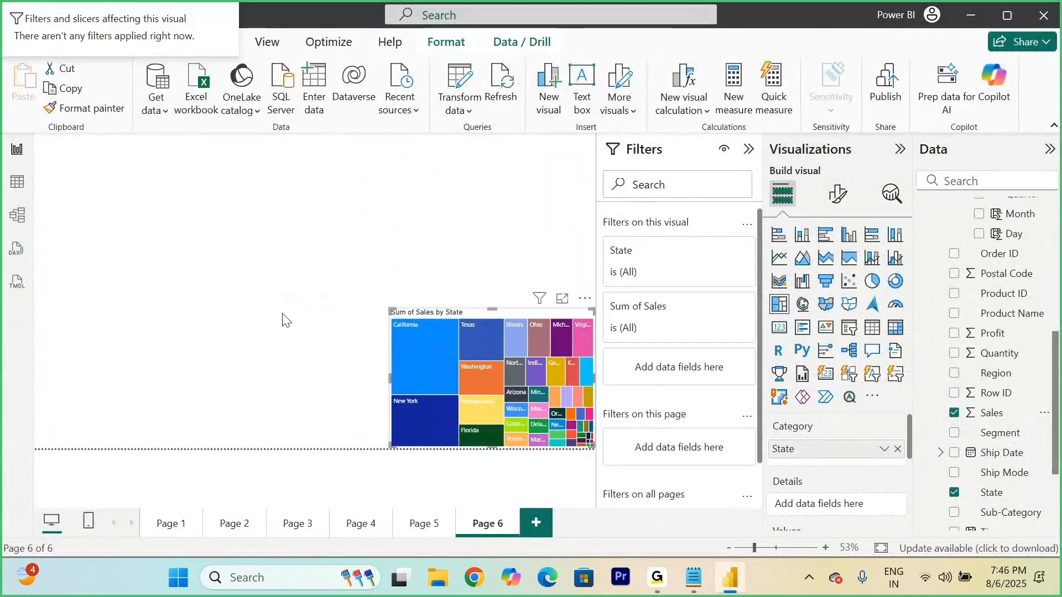
Step: Add a donut chart of Profit by Order Date Month, placed directly left of the treemap and slightly enlarged
left_click(593, 283)
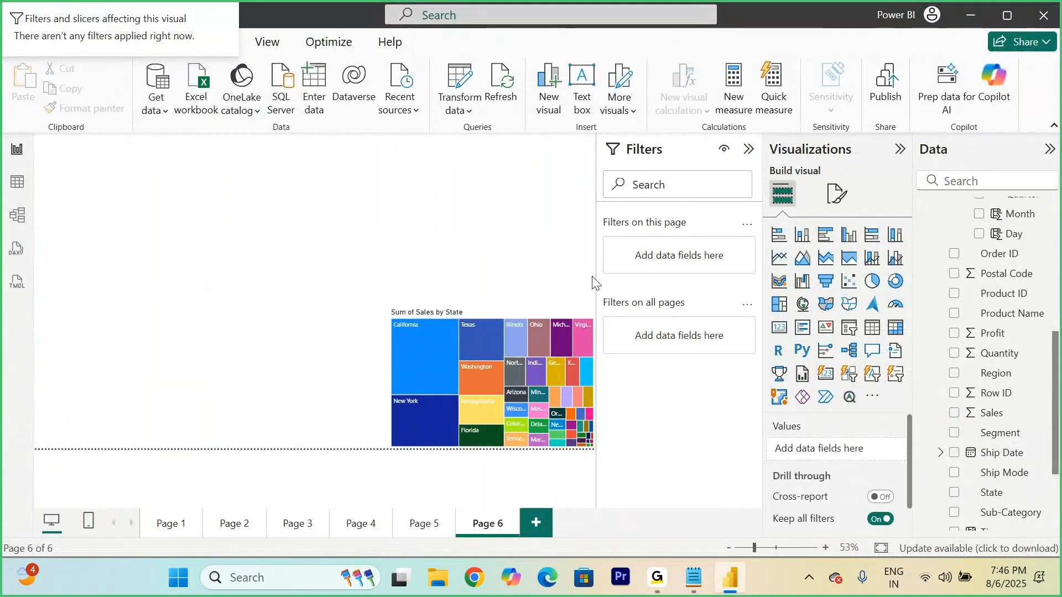
left_click(896, 281)
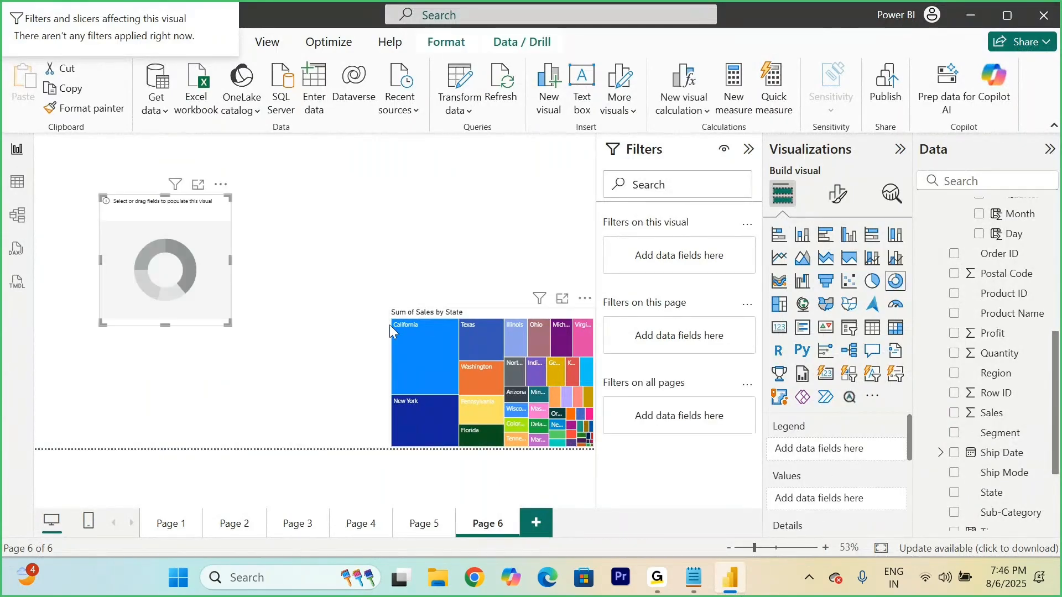
left_click_drag(210, 287, 369, 410)
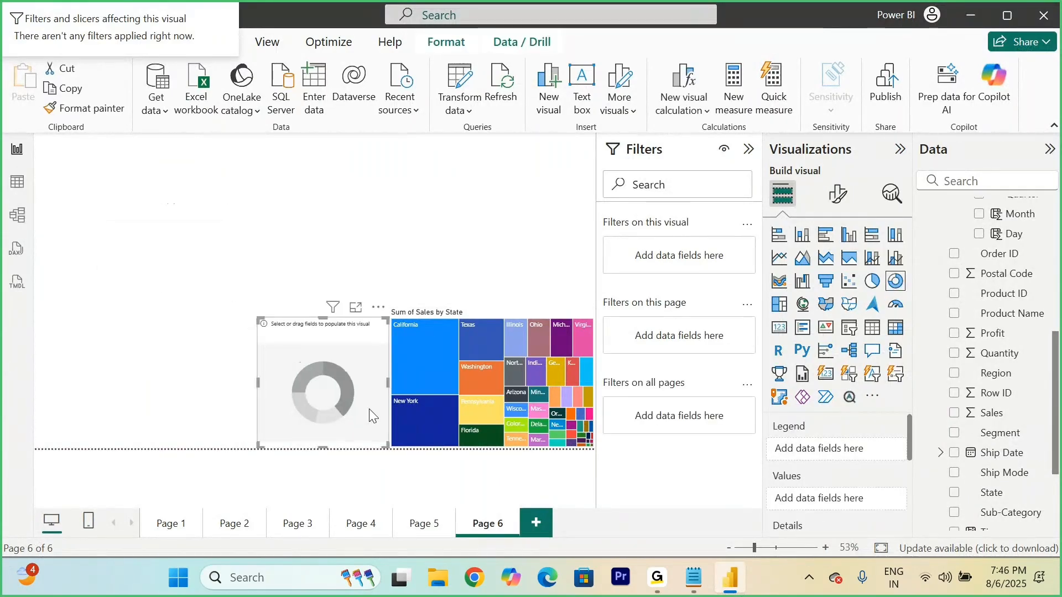
left_click_drag(259, 323, 226, 326)
left_click(223, 321)
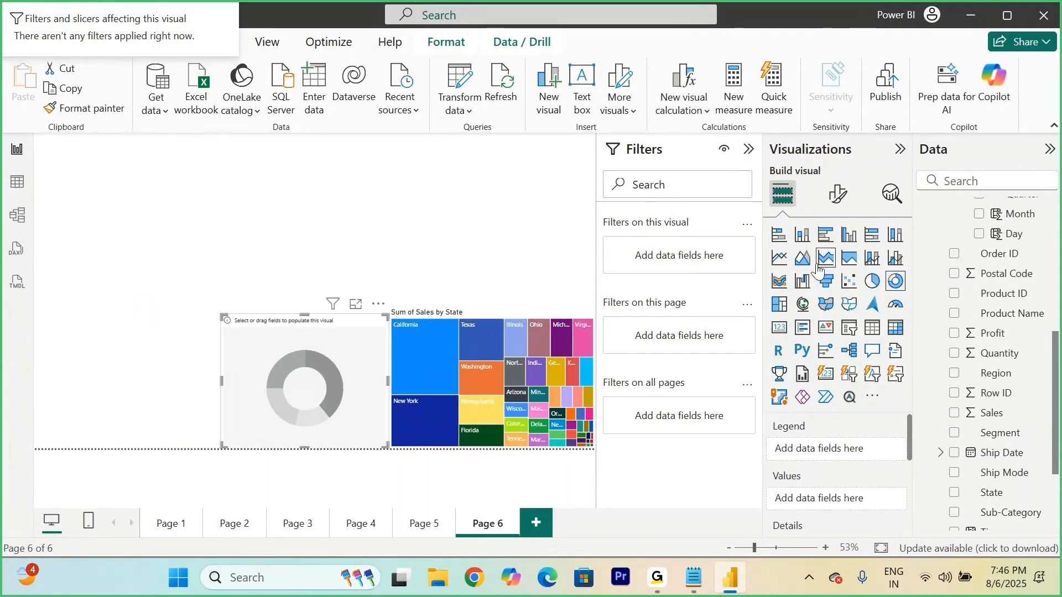
scroll(981, 293, "up", 3)
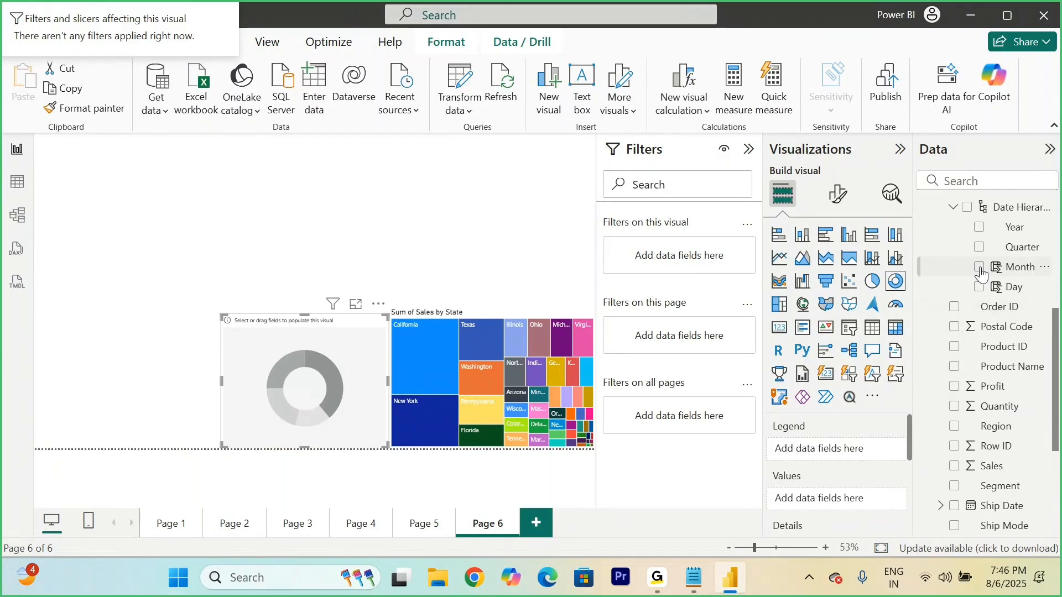
left_click(979, 268)
left_click(955, 387)
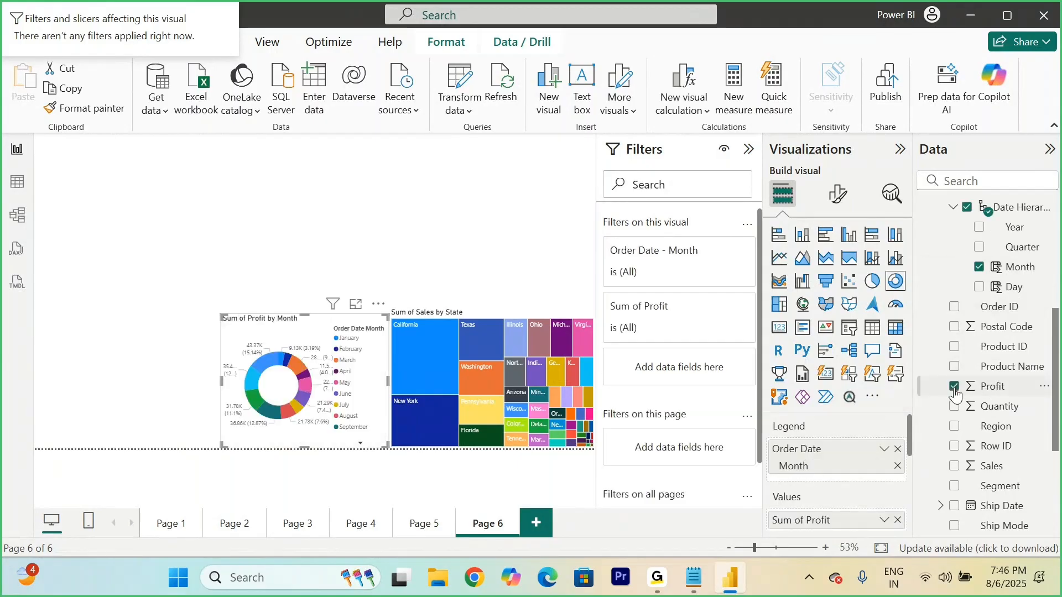
Step: Add a pie chart of Row ID count by Region above the treemap and widen it to the treemap's left edge
left_click(425, 247)
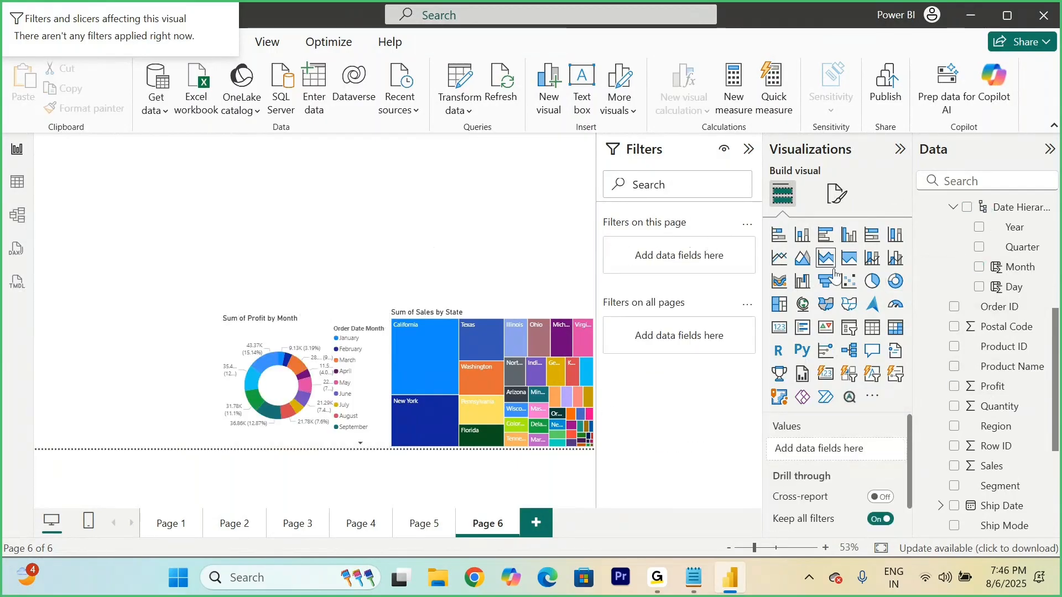
left_click(872, 281)
left_click_drag(154, 288, 523, 280)
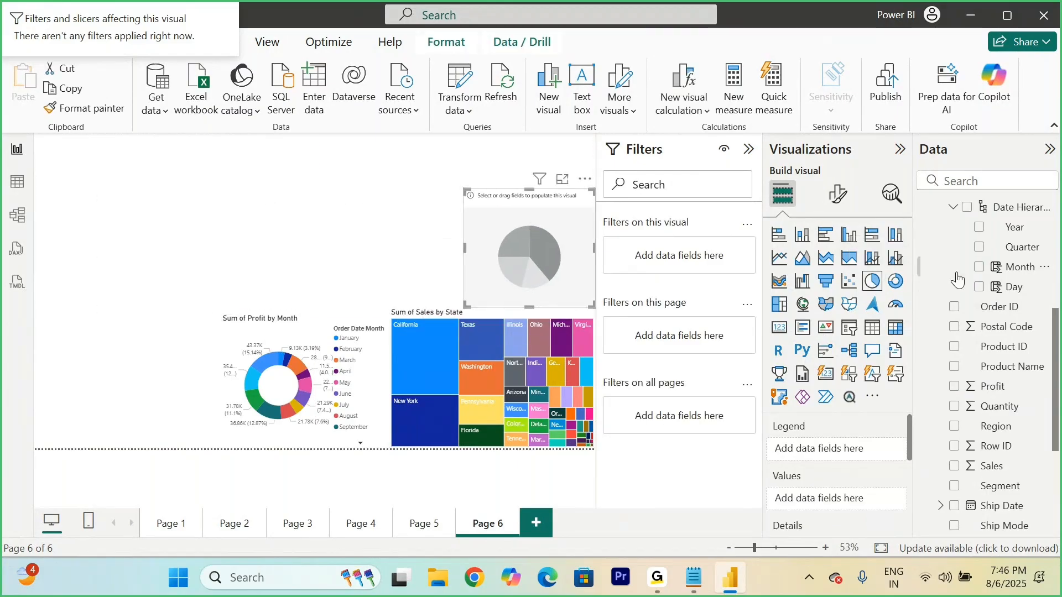
scroll(980, 332, "down", 5)
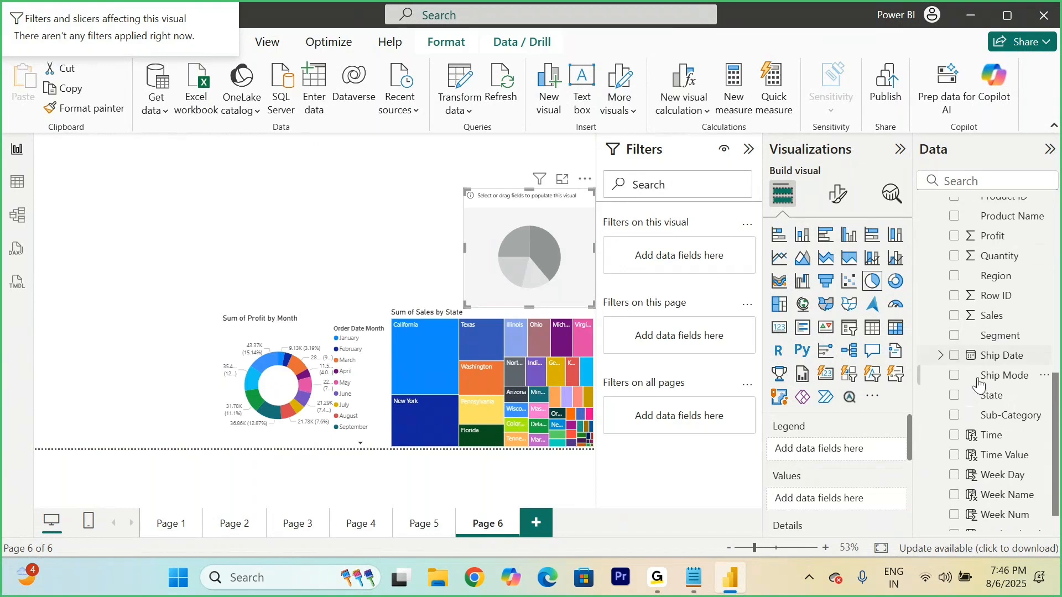
left_click(954, 277)
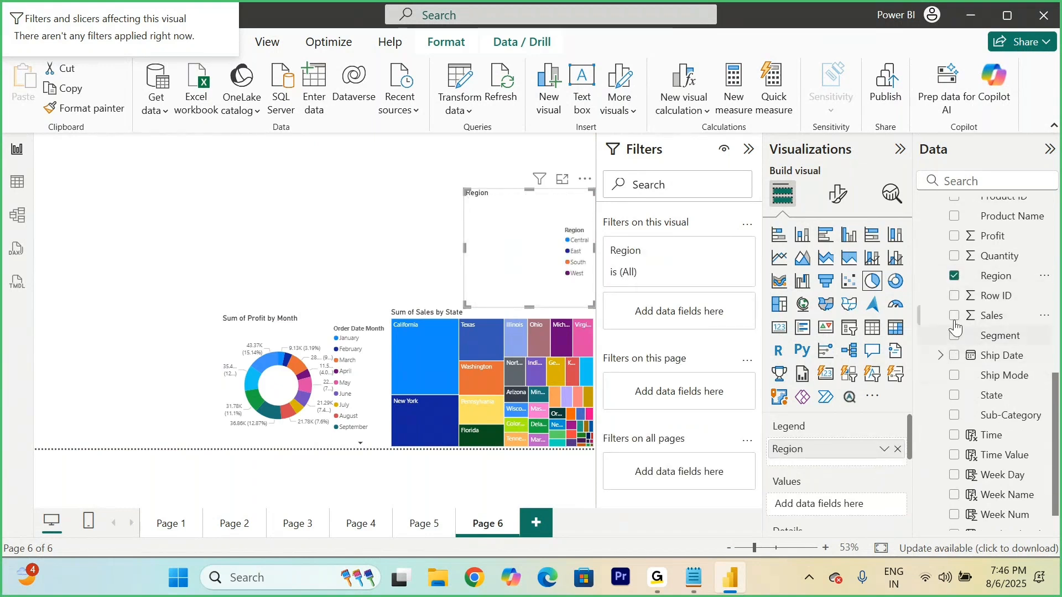
left_click(954, 296)
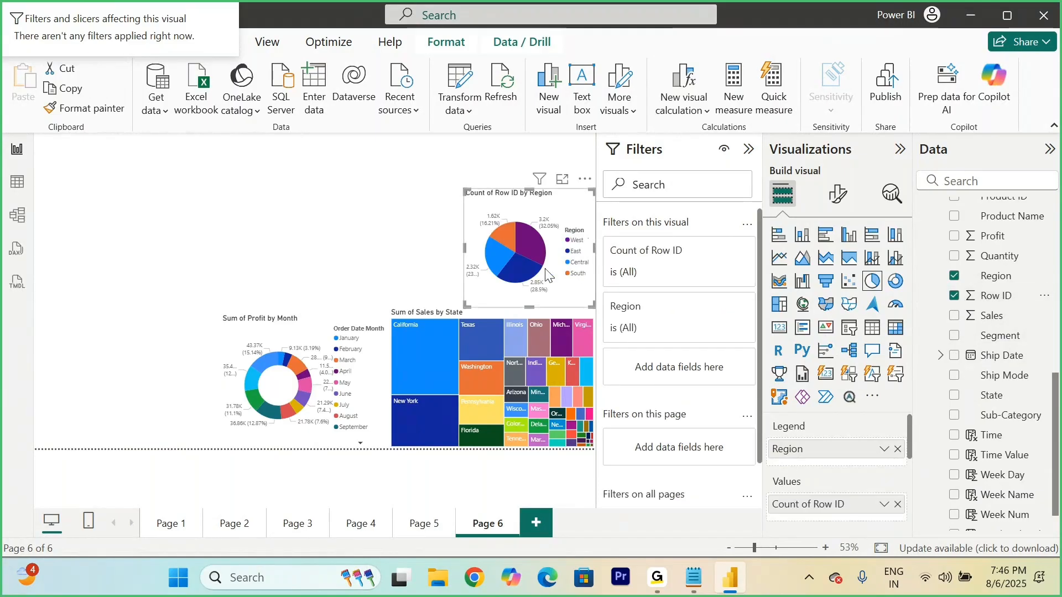
left_click_drag(466, 190, 391, 194)
Step: Add a funnel chart of Sales by Sub-Category above the donut chart, beside the pie chart
left_click(315, 213)
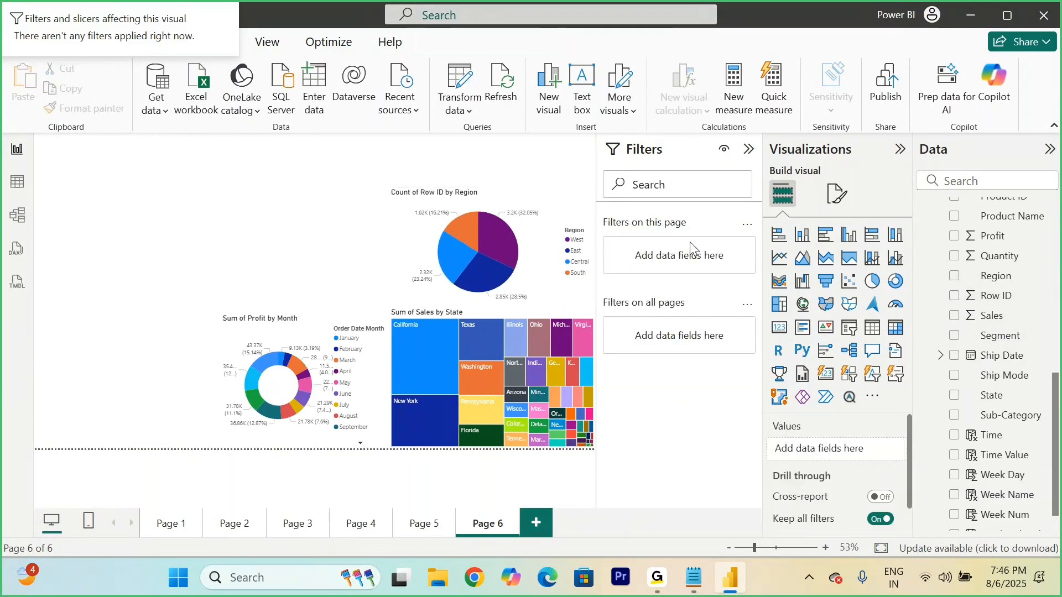
left_click(826, 282)
left_click_drag(321, 250, 350, 250)
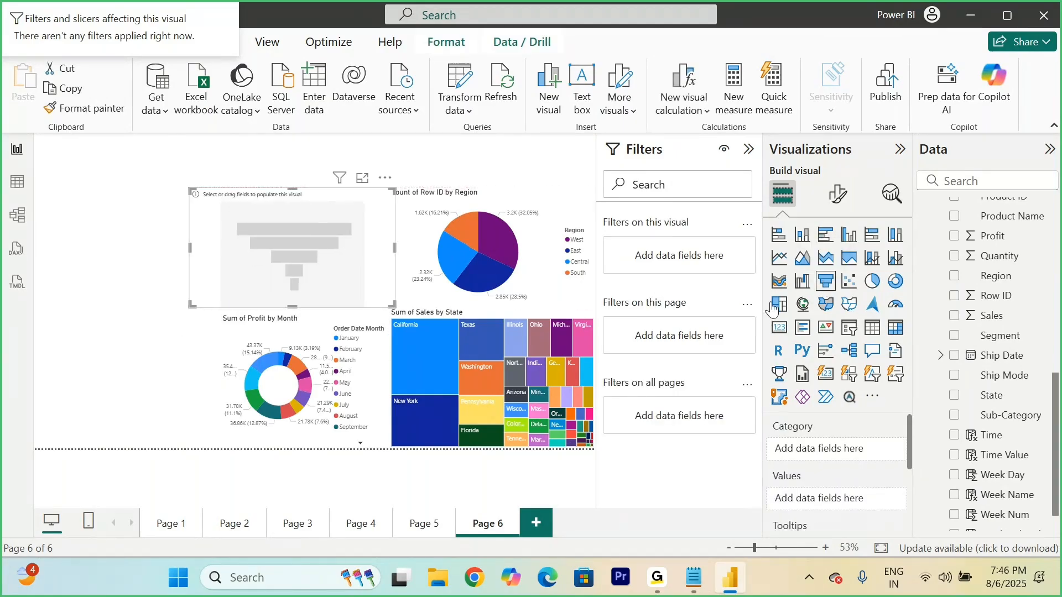
scroll(1007, 359, "up", 5)
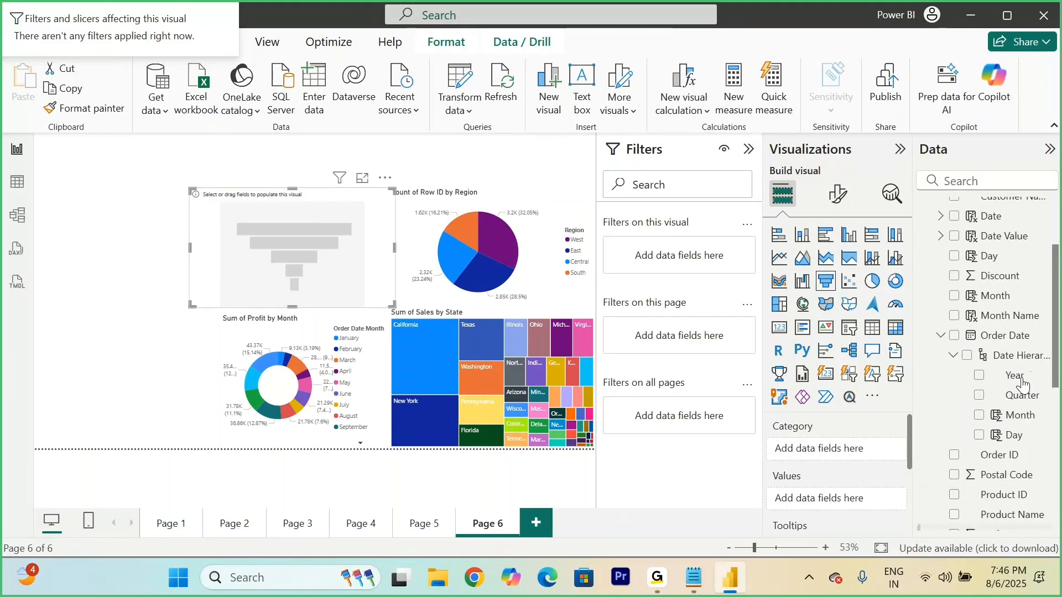
scroll(1023, 384, "down", 5)
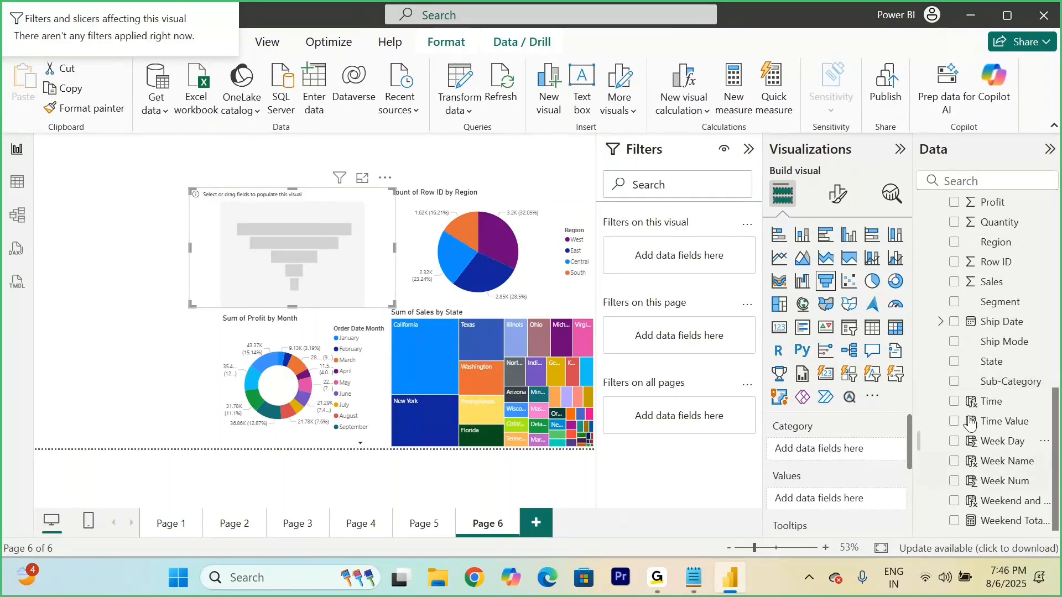
left_click(955, 383)
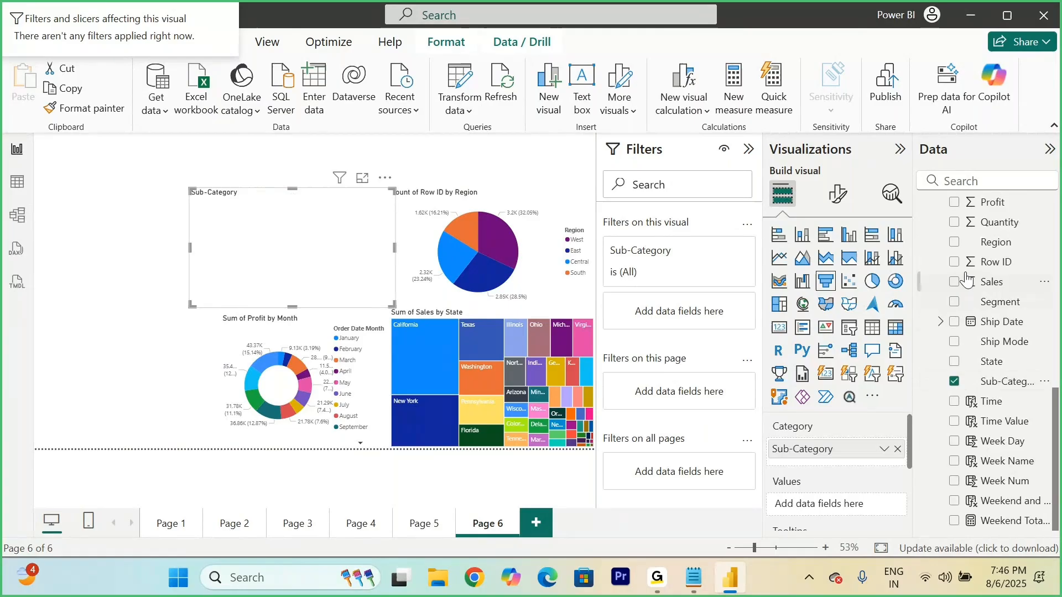
left_click(956, 282)
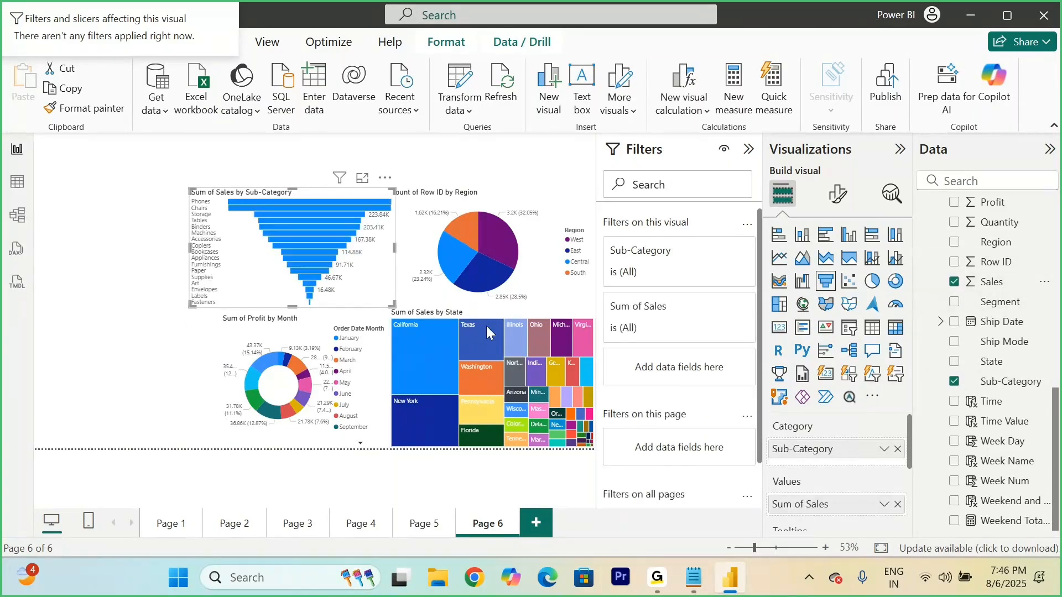
Step: Narrow the Sales by Sub-Category funnel chart to line up with the donut chart's left edge and shift it clear of the pie chart
left_click_drag(189, 303, 223, 319)
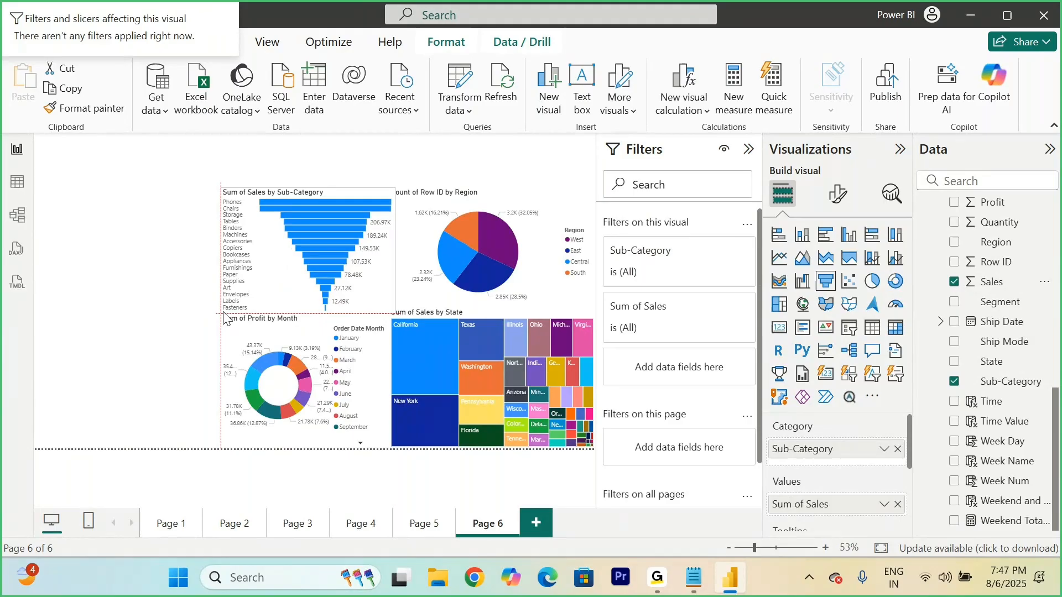
left_click(148, 312)
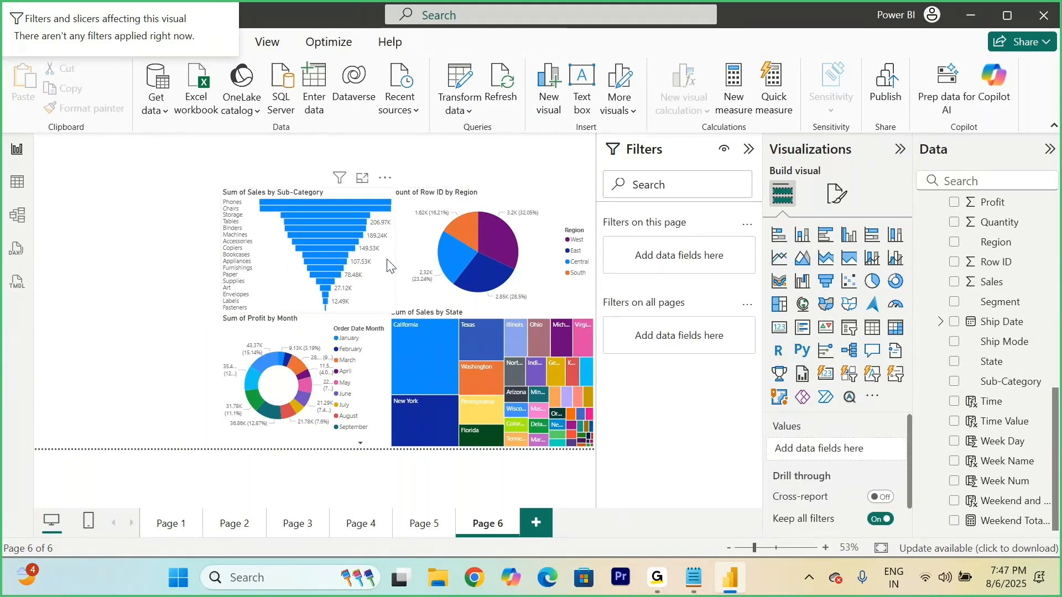
left_click_drag(380, 258, 378, 258)
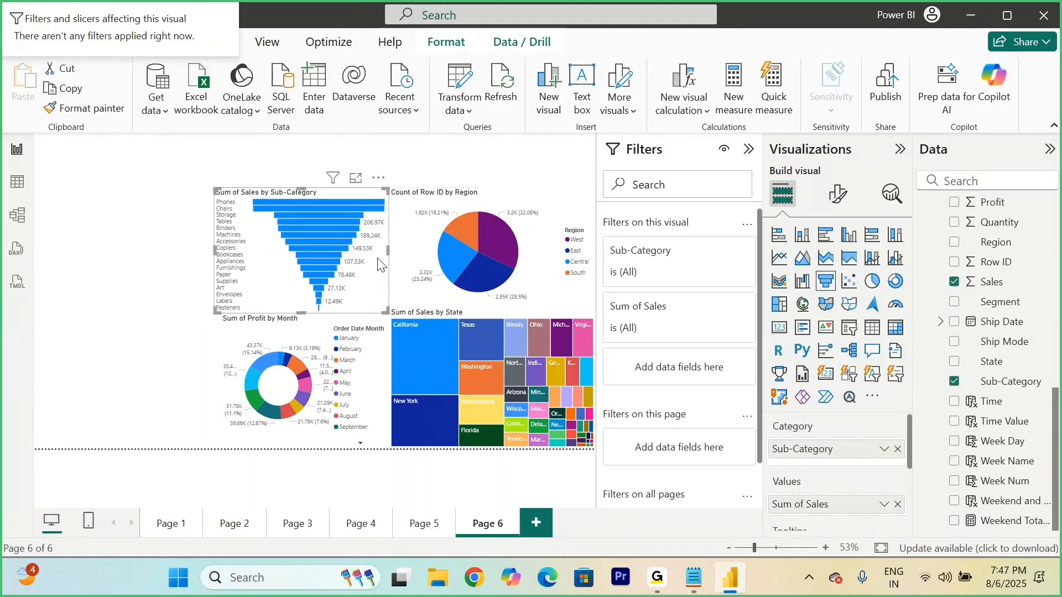
left_click_drag(214, 313, 219, 313)
left_click(159, 315)
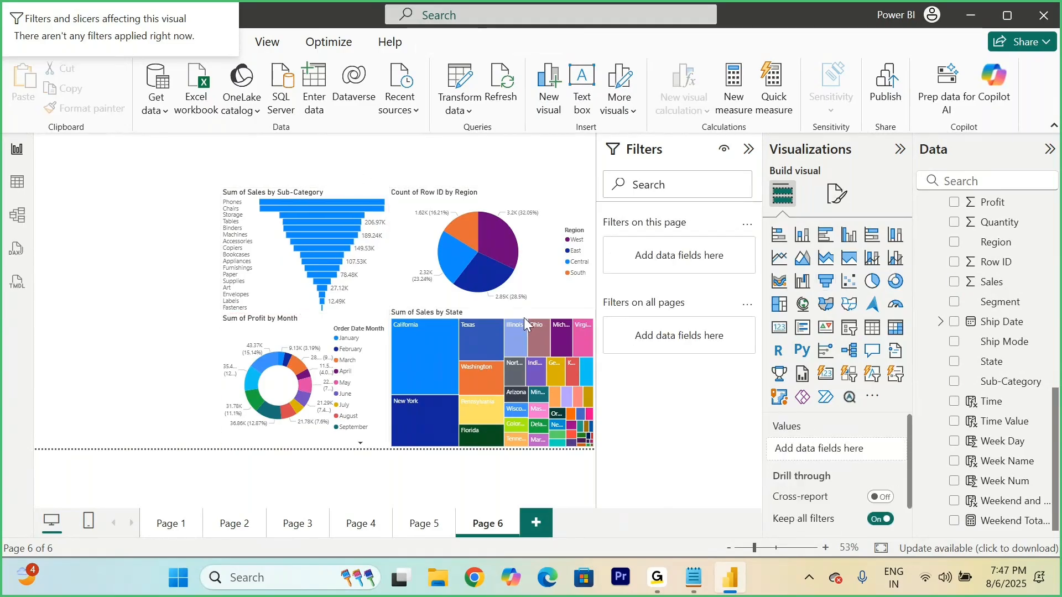
Step: Add a waterfall chart of Discount by Order Date Month, fitted into the space left of the funnel chart
left_click(805, 289)
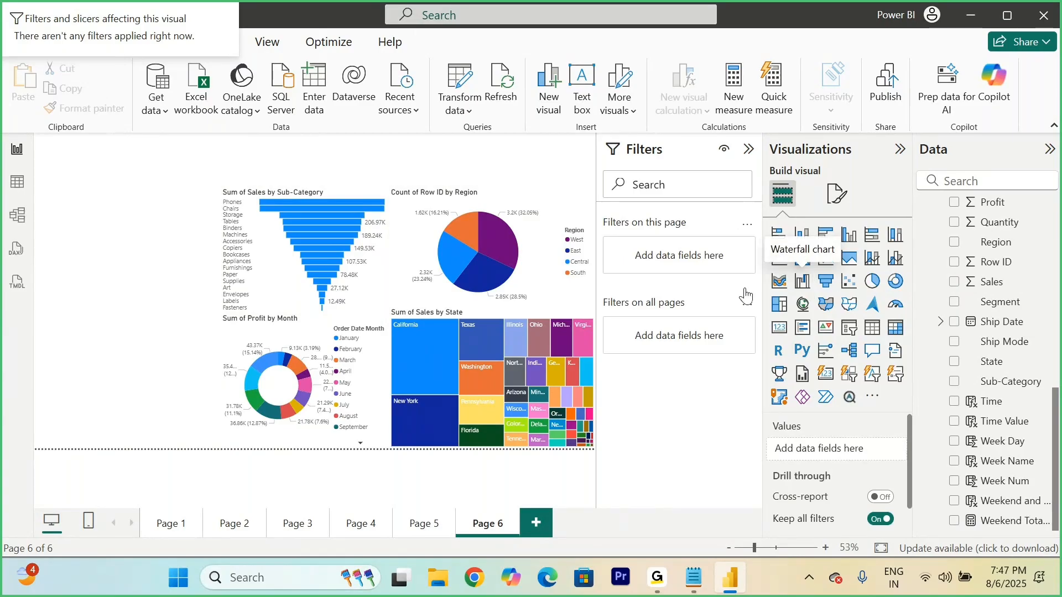
left_click_drag(205, 319, 218, 322)
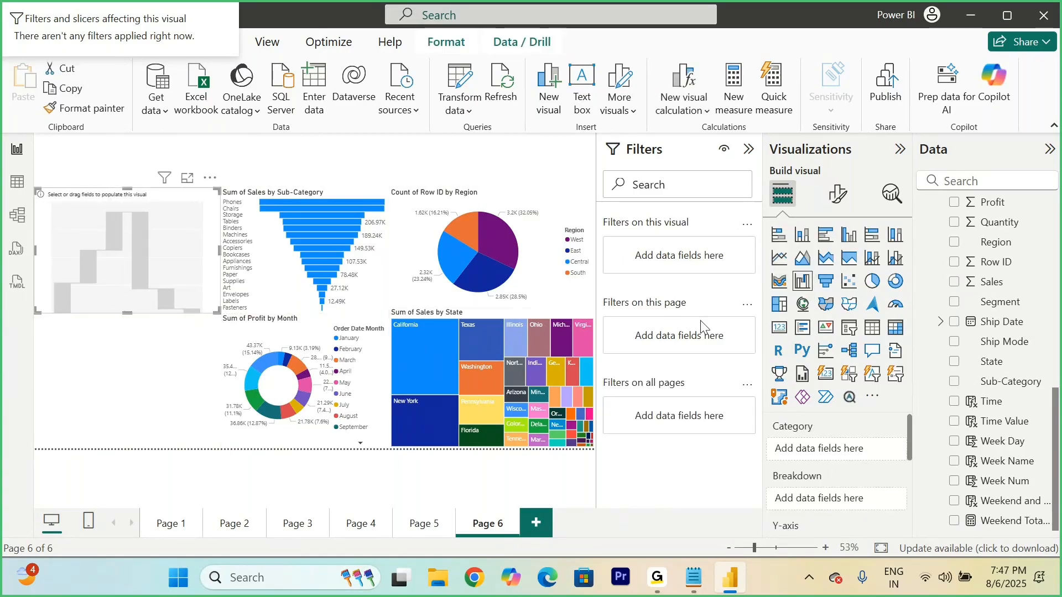
scroll(998, 288, "up", 3)
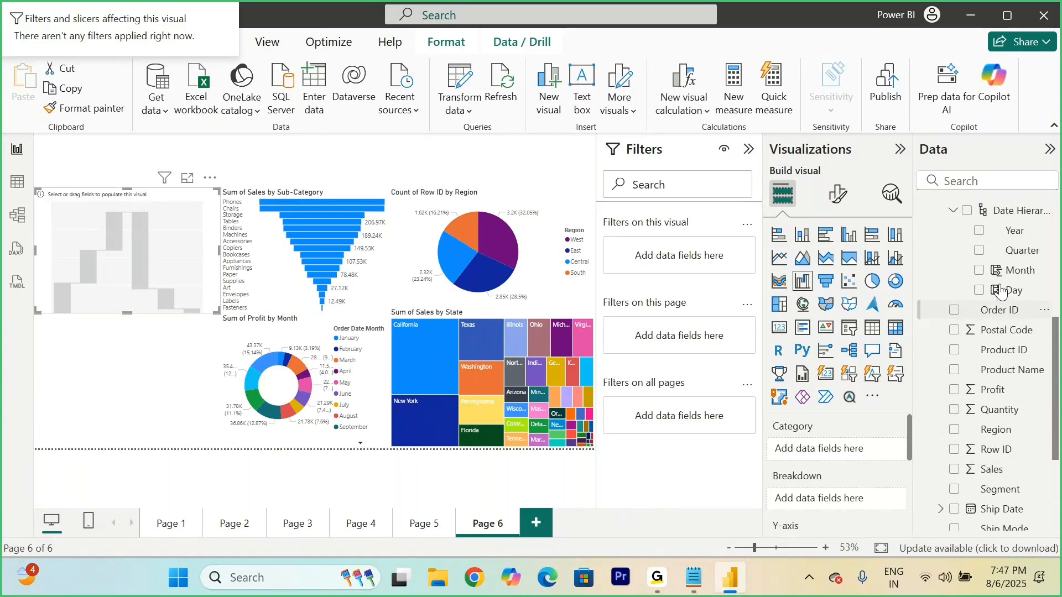
scroll(1001, 292, "up", 3)
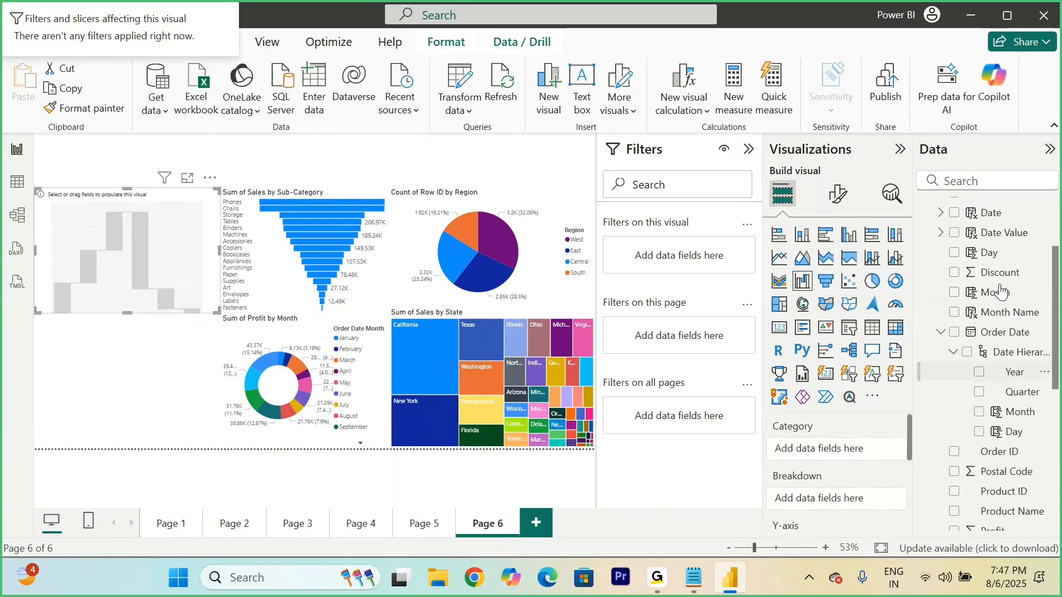
left_click(979, 412)
scroll(1001, 331, "down", 3)
scroll(1008, 293, "up", 1)
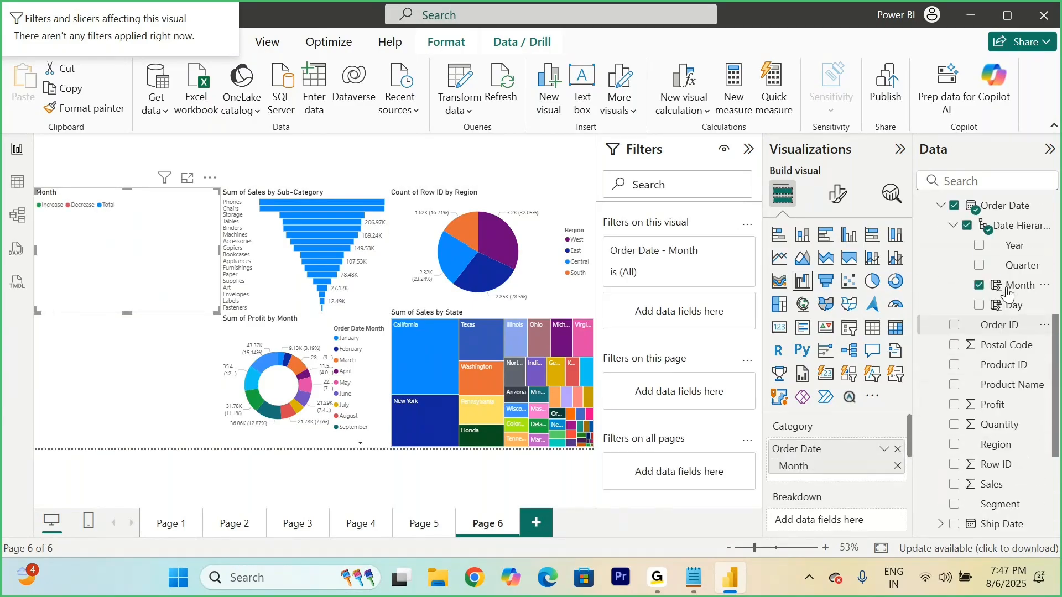
scroll(1008, 294, "up", 2)
left_click(954, 257)
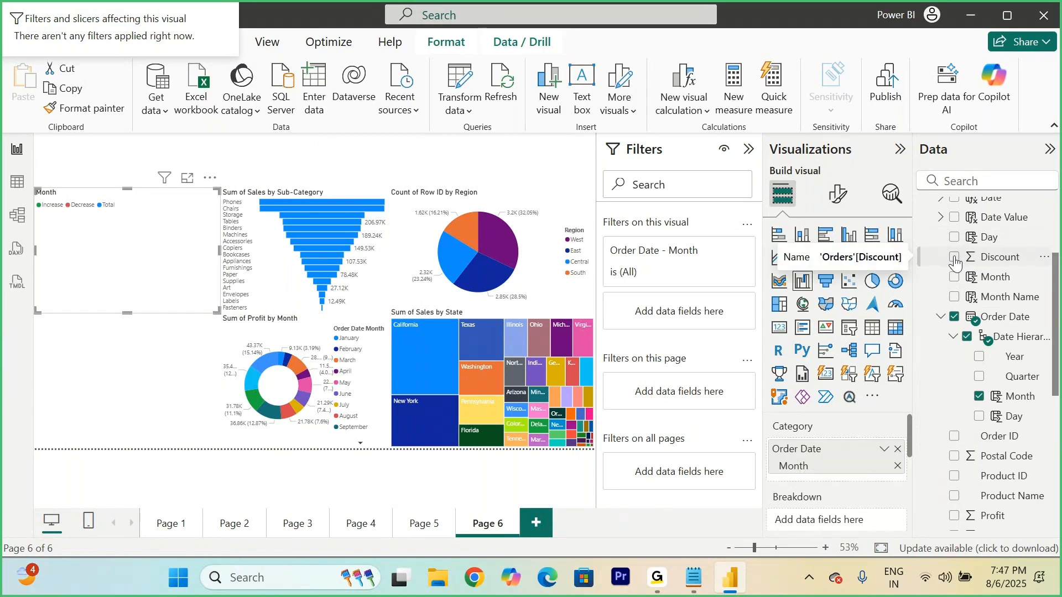
left_click(129, 380)
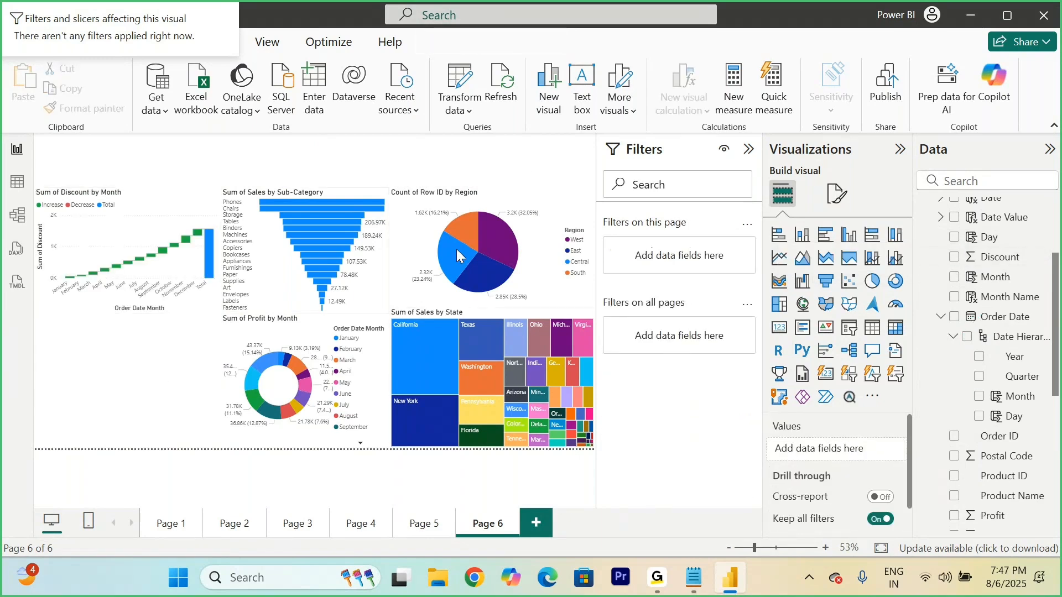
Step: Add a ribbon chart below the waterfall chart with Category on its X-axis
left_click(780, 281)
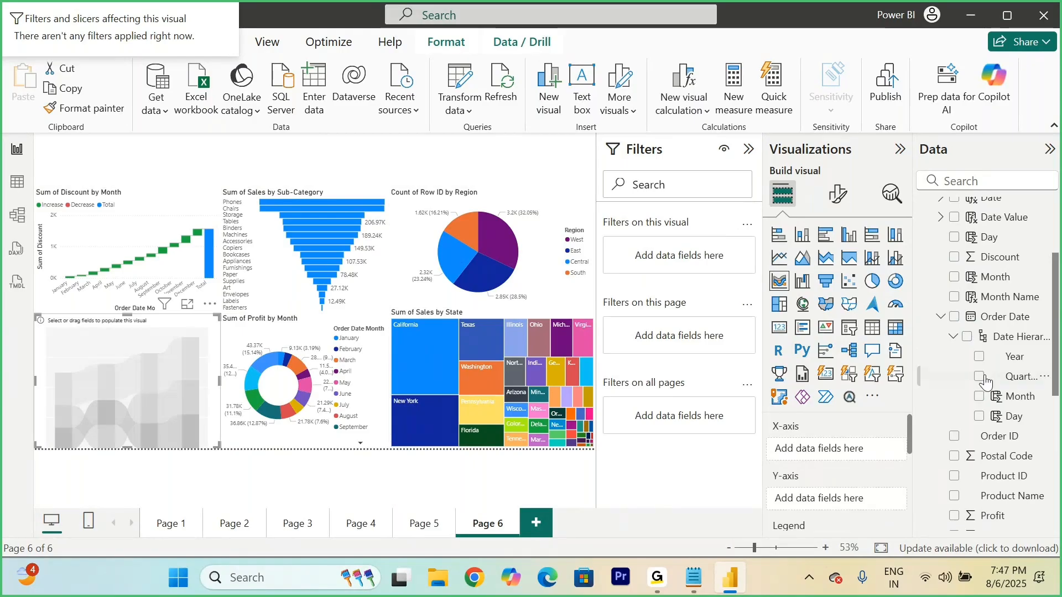
scroll(995, 425, "down", 3)
scroll(994, 424, "down", 2)
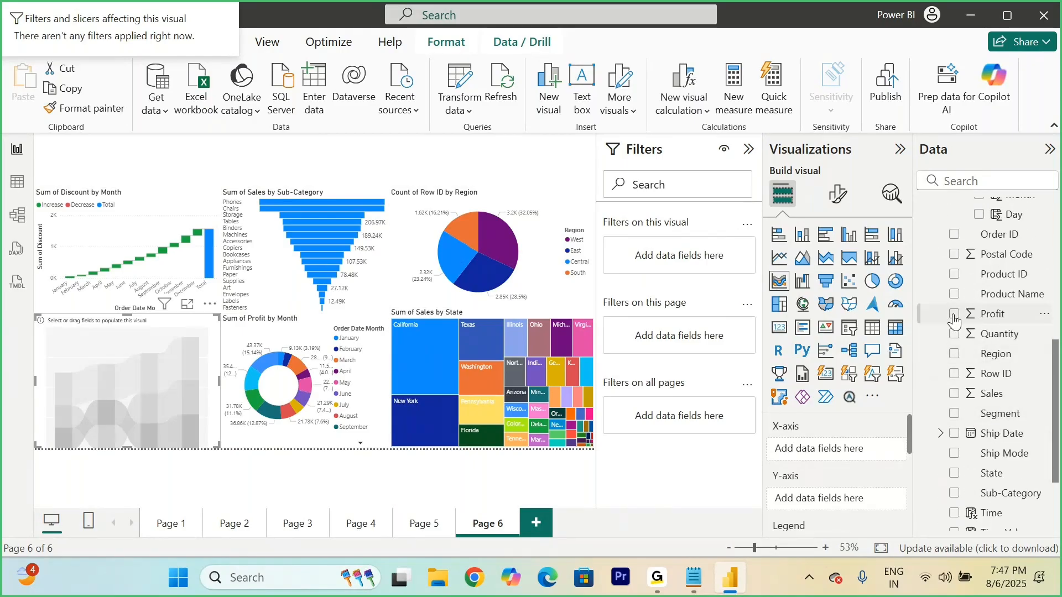
scroll(963, 337, "down", 2)
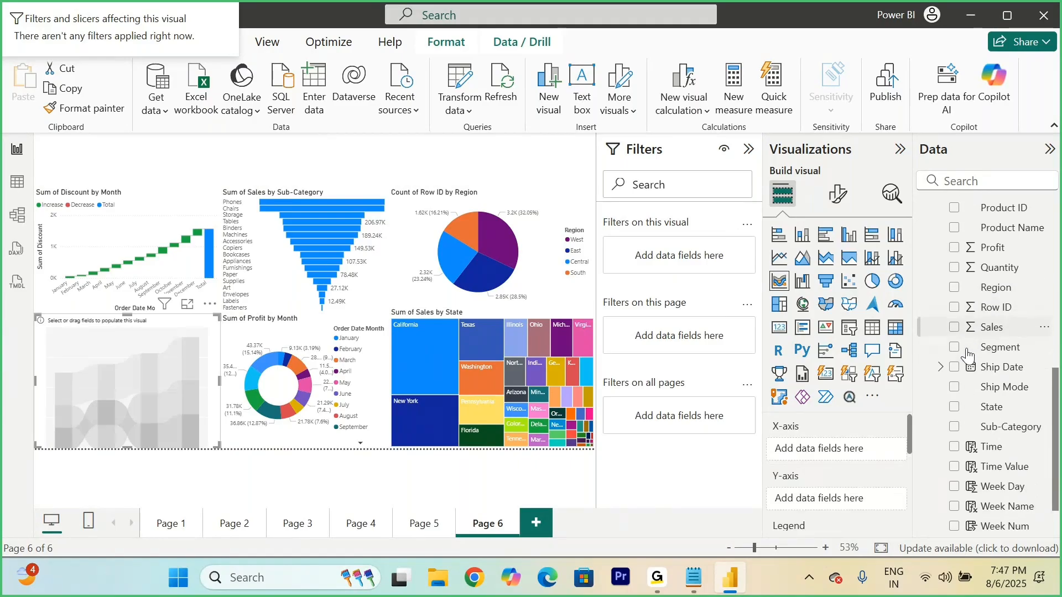
scroll(967, 355, "down", 1)
scroll(967, 354, "up", 2)
scroll(968, 356, "up", 8)
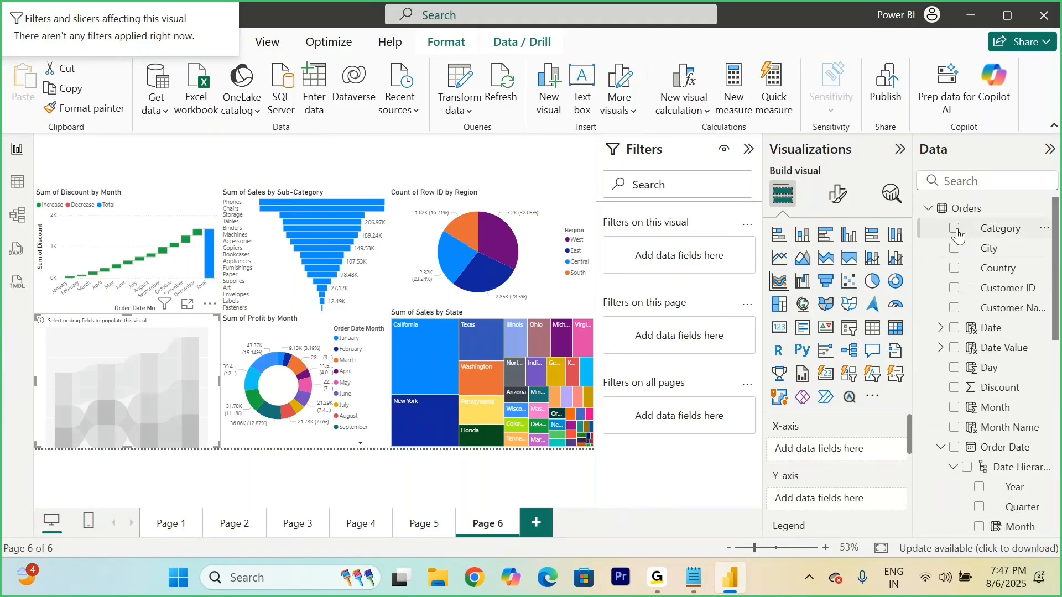
left_click(956, 229)
Step: Plot Quantity on the ribbon chart's Y-axis and split it with Region as the legend
scroll(973, 310, "down", 8)
scroll(982, 371, "down", 1)
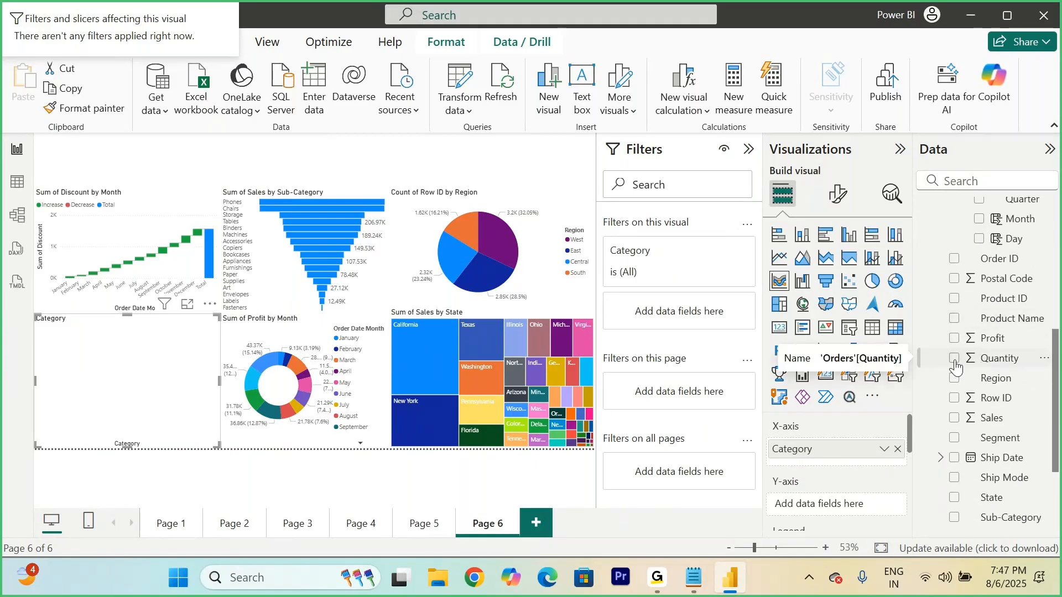
left_click(954, 359)
scroll(845, 469, "down", 1)
scroll(845, 469, "down", 1)
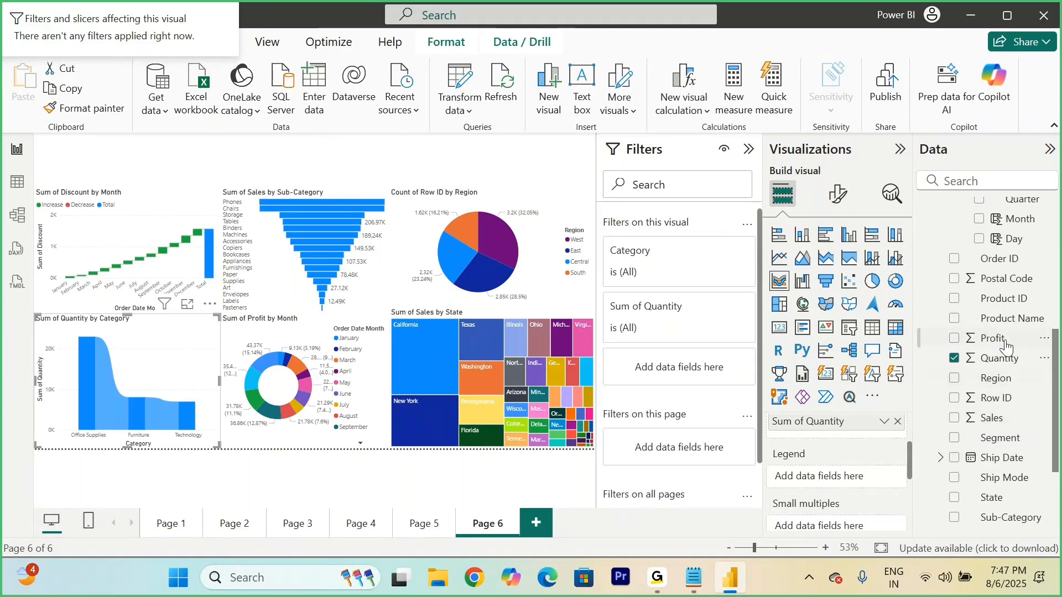
left_click_drag(992, 378, 841, 483)
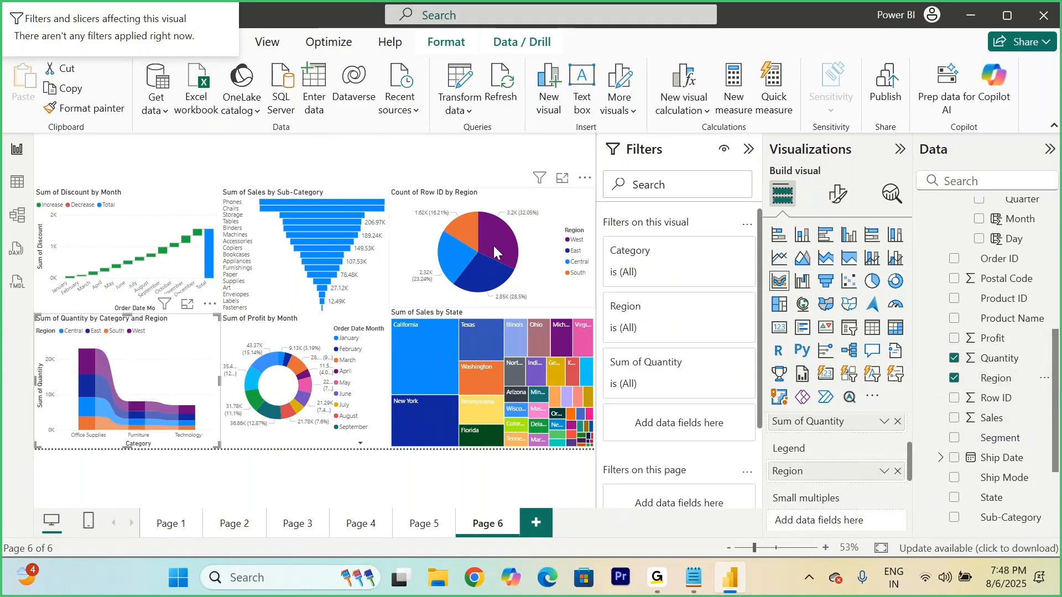
left_click(468, 170)
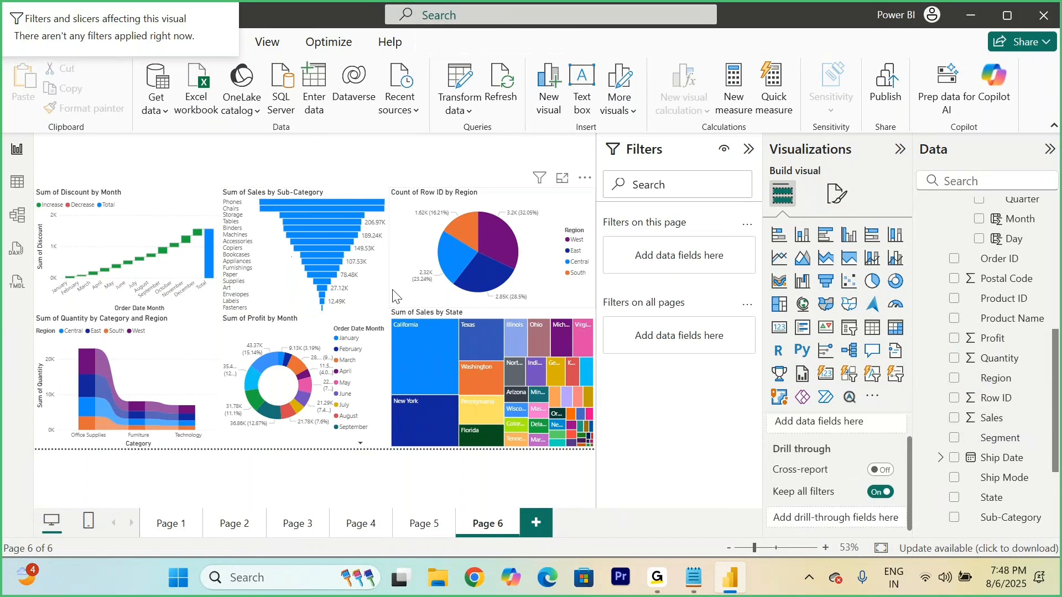
Step: Collapse the Filters pane and add a text box reading "Important Charts in Power BI" to the report page
left_click(749, 149)
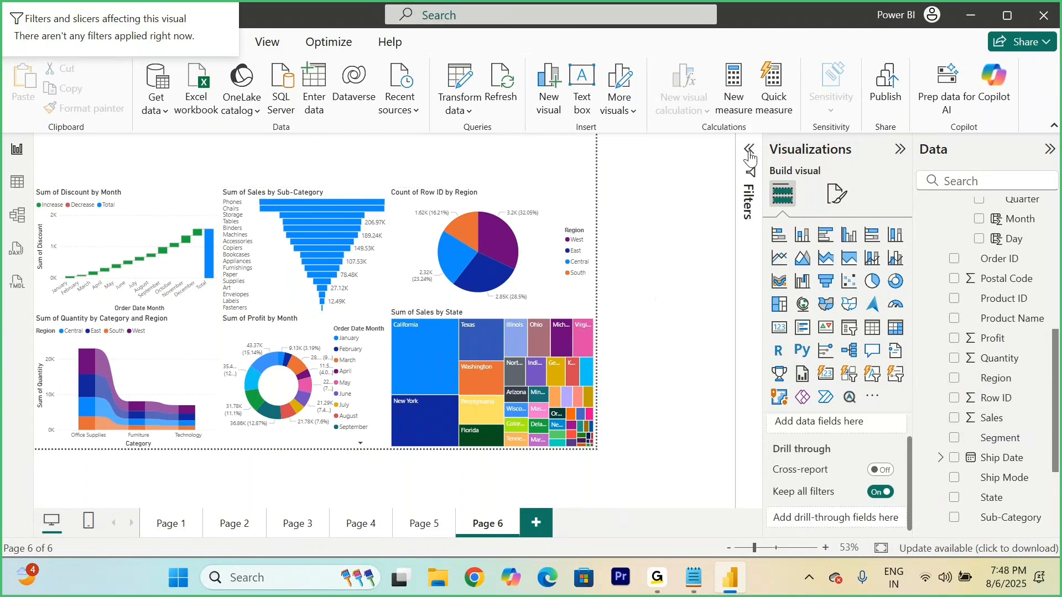
left_click(581, 89)
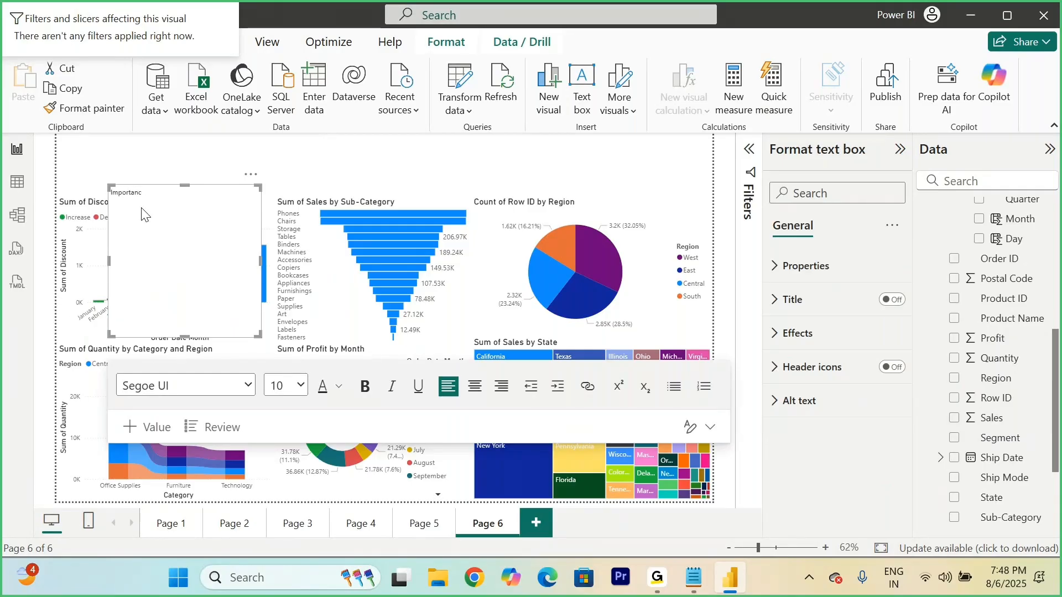
type("Important Charts in Power BI")
Step: Format the whole title text in Georgia, size 40, bold and dark purple
key("ctrl+a")
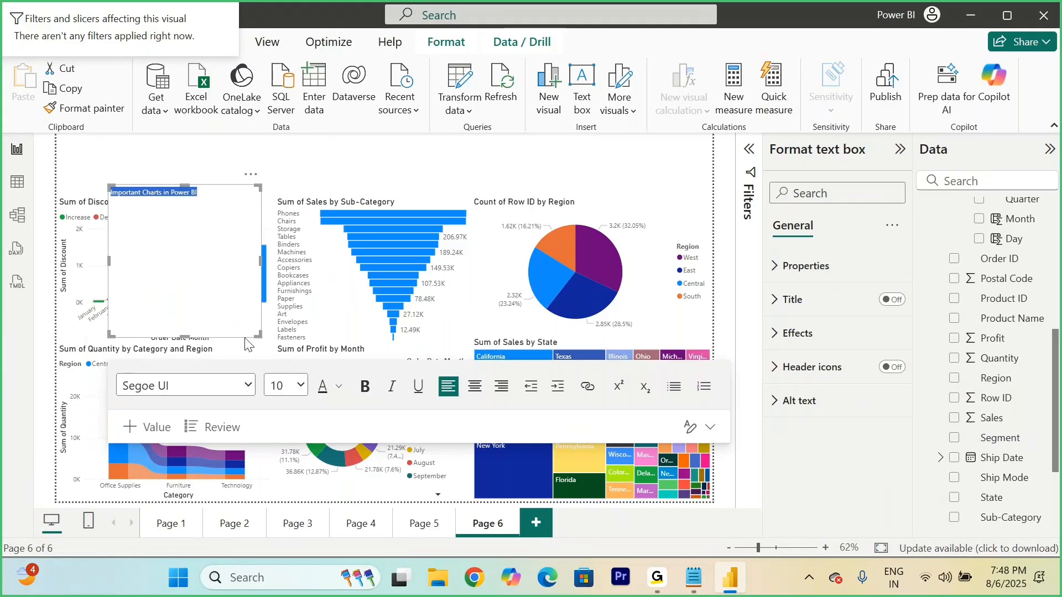
left_click(248, 385)
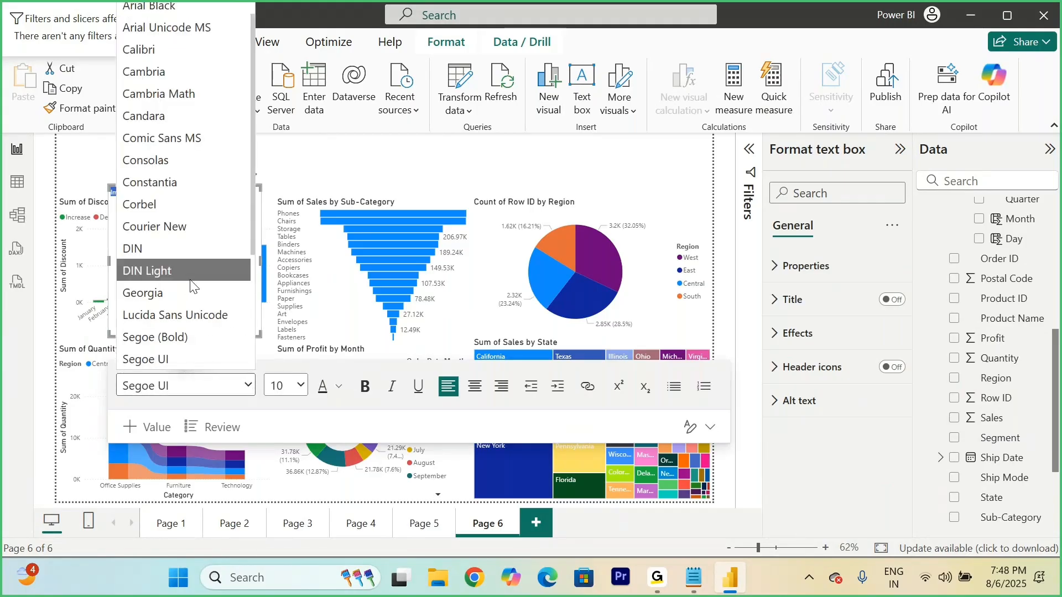
left_click(174, 296)
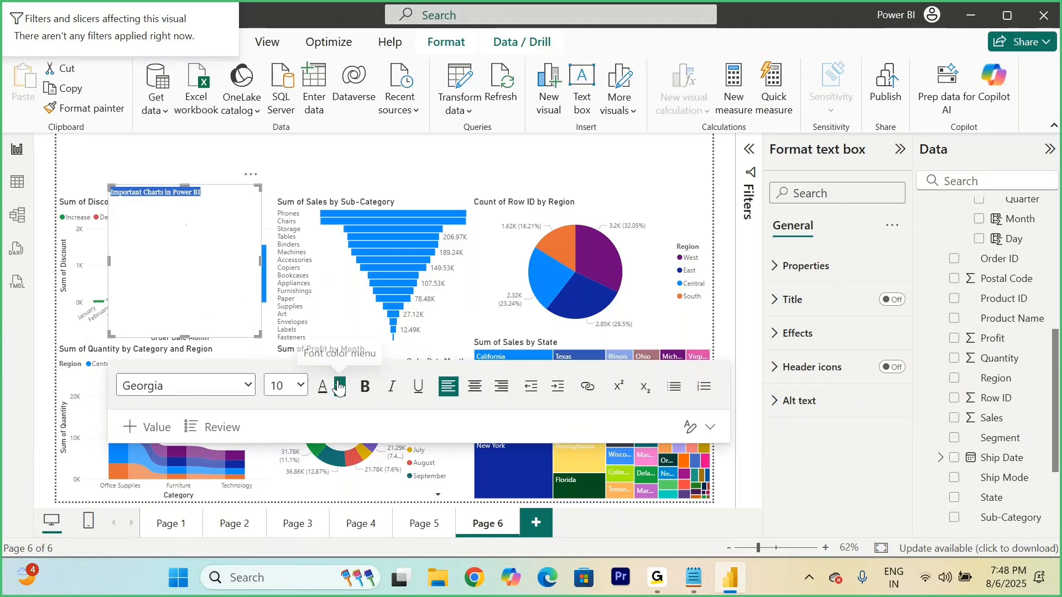
left_click(301, 390)
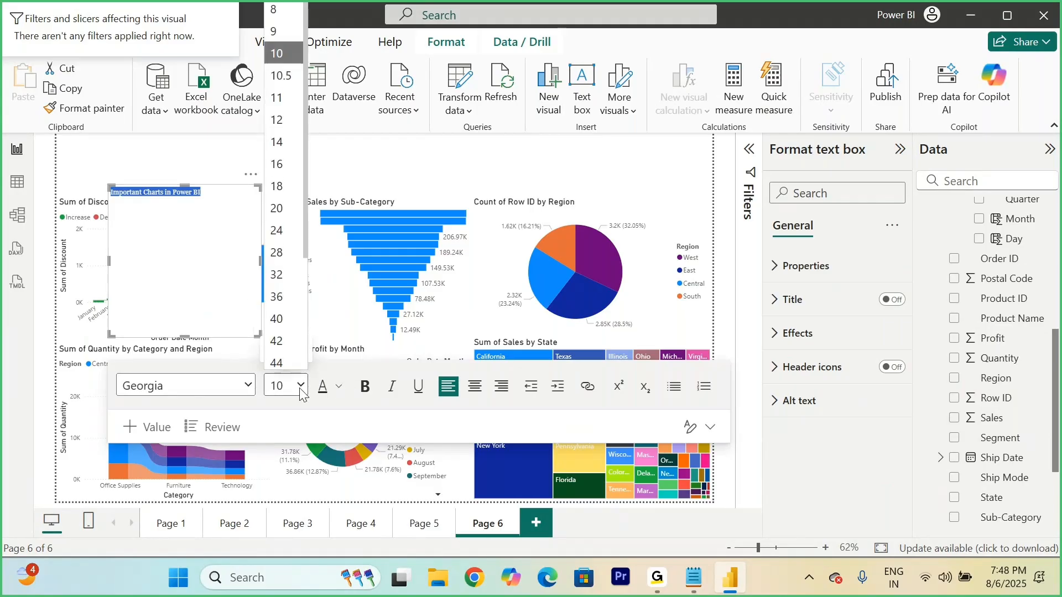
left_click(281, 307)
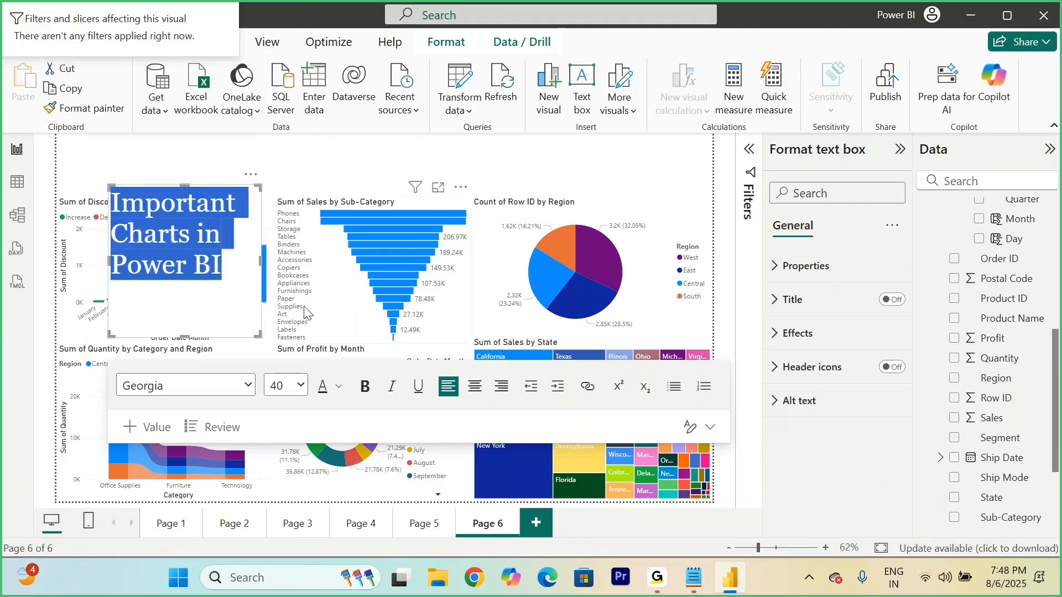
left_click(365, 390)
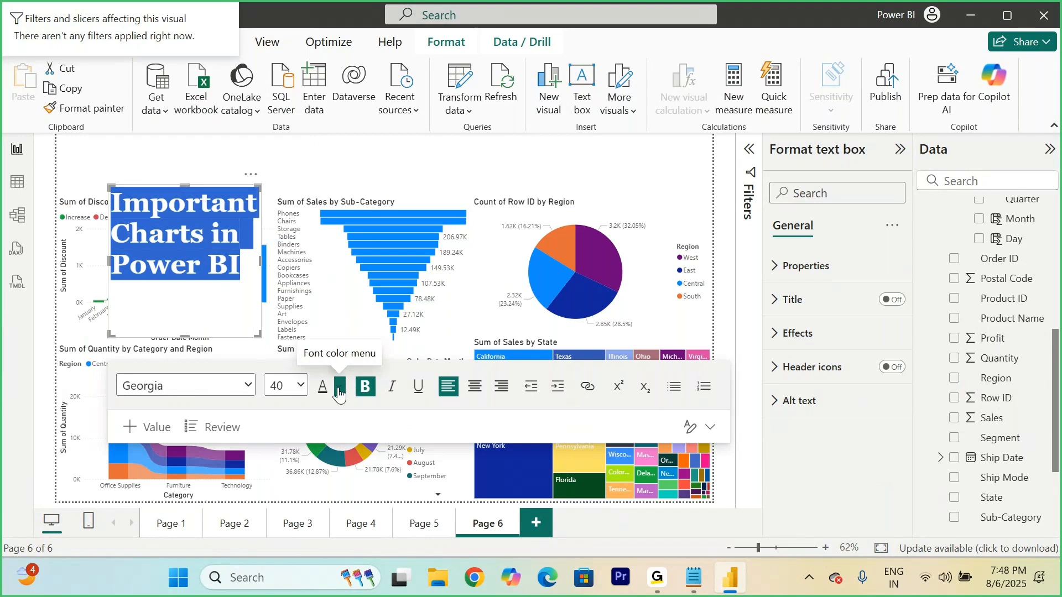
left_click(339, 386)
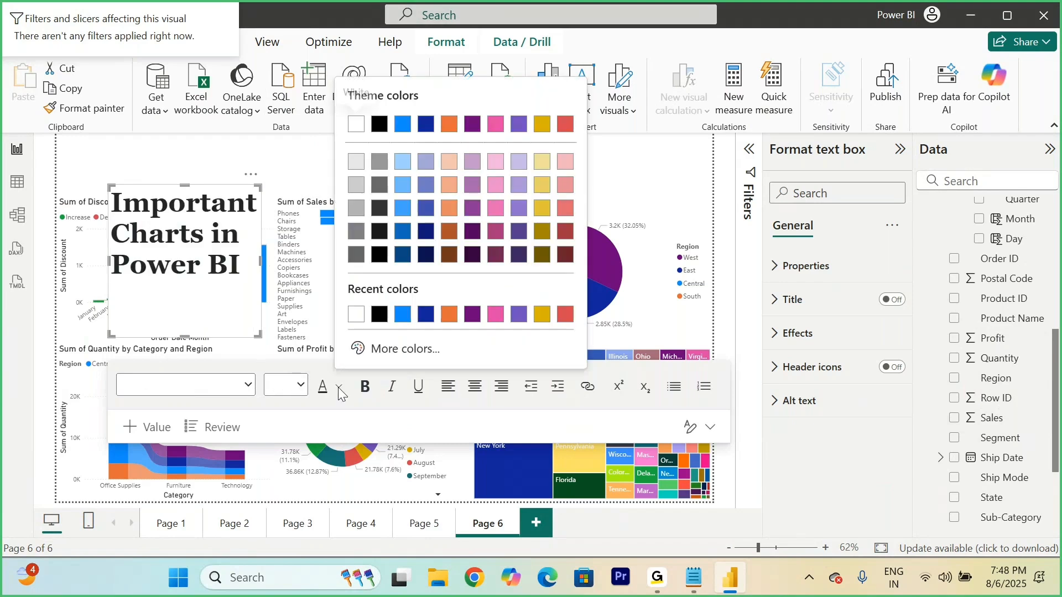
left_click(503, 238)
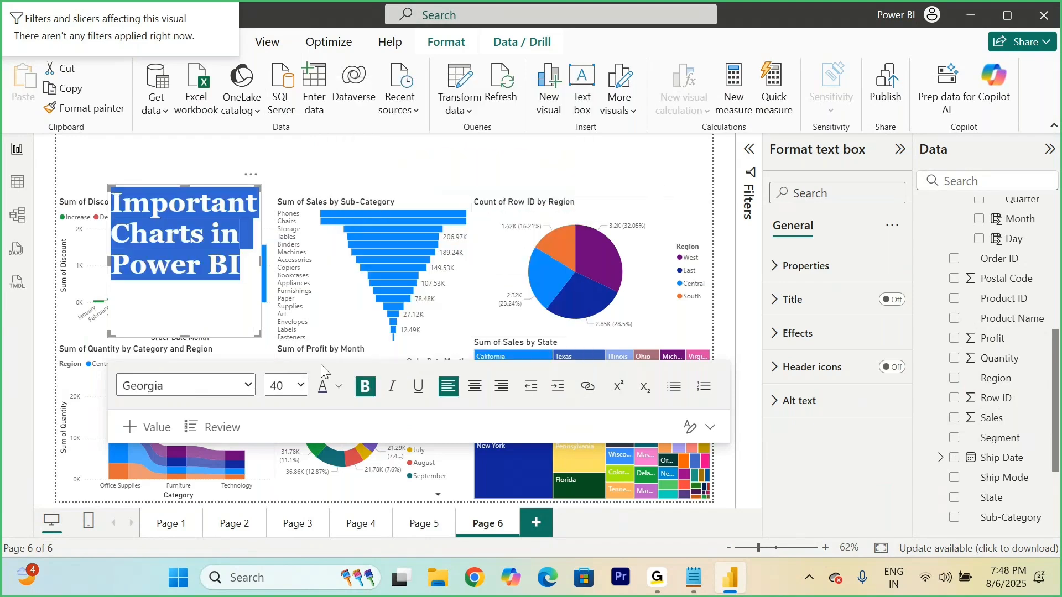
Step: Center the title text and reshape its box into a single line at the top of the page, above the charts
left_click(480, 394)
left_click_drag(259, 334, 544, 224)
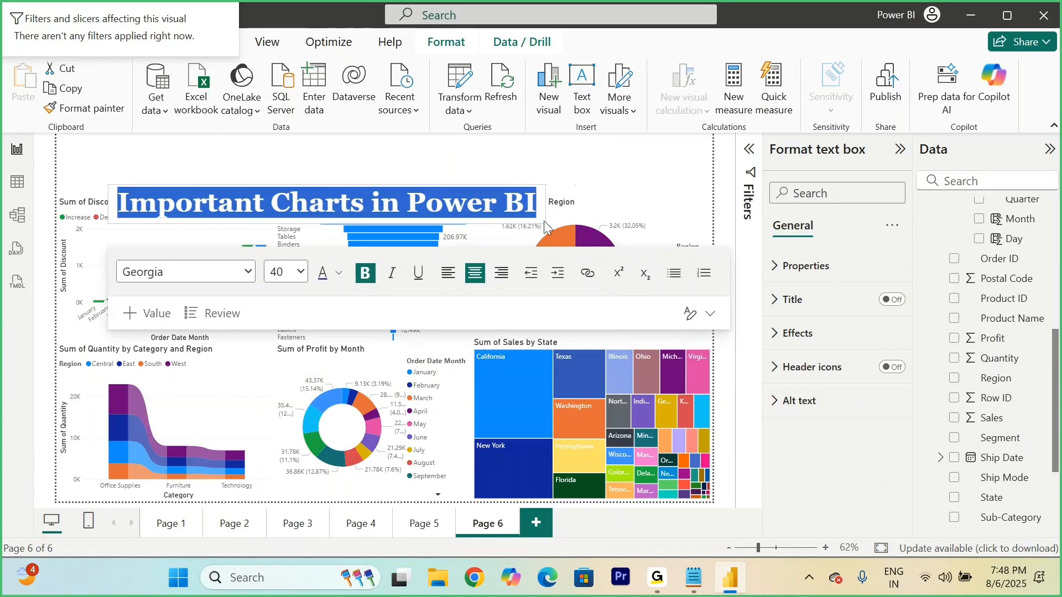
left_click_drag(536, 170, 599, 136)
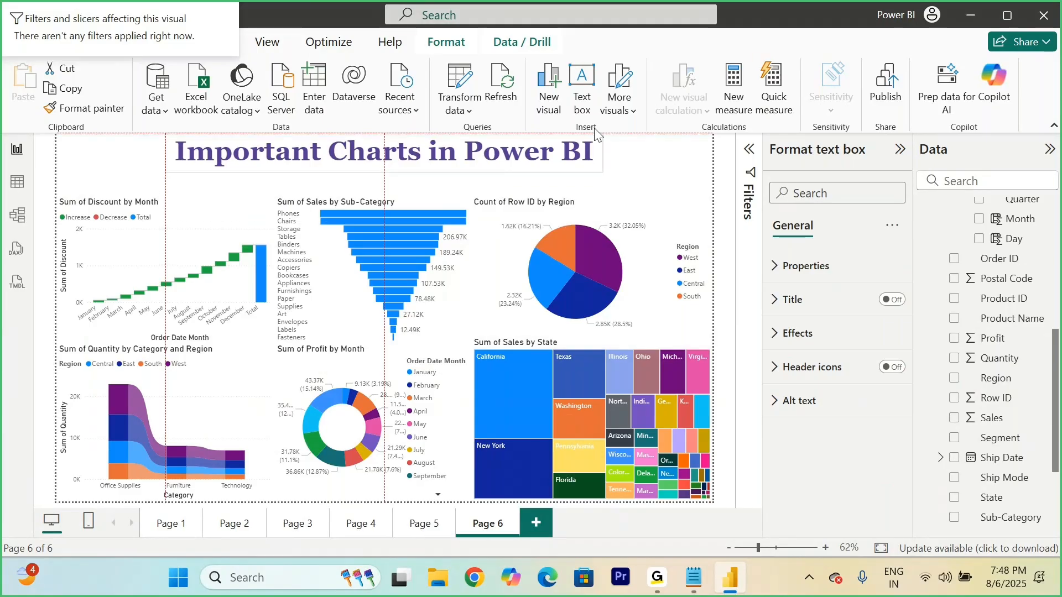
Step: Set the title's font size to 28 and fit its text box into the report page's upper-right corner
triple_click(552, 154)
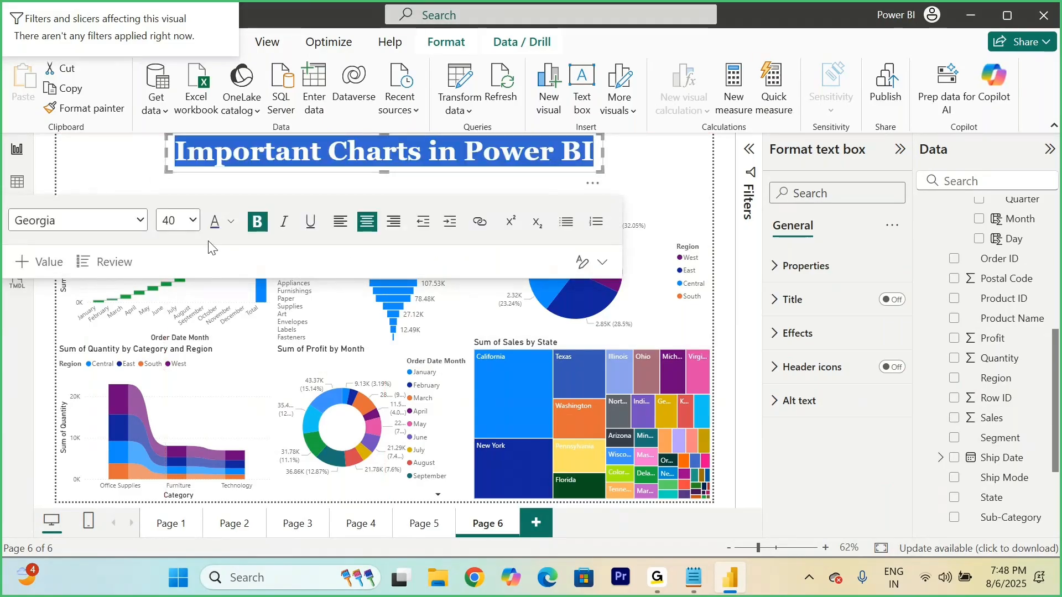
left_click(192, 221)
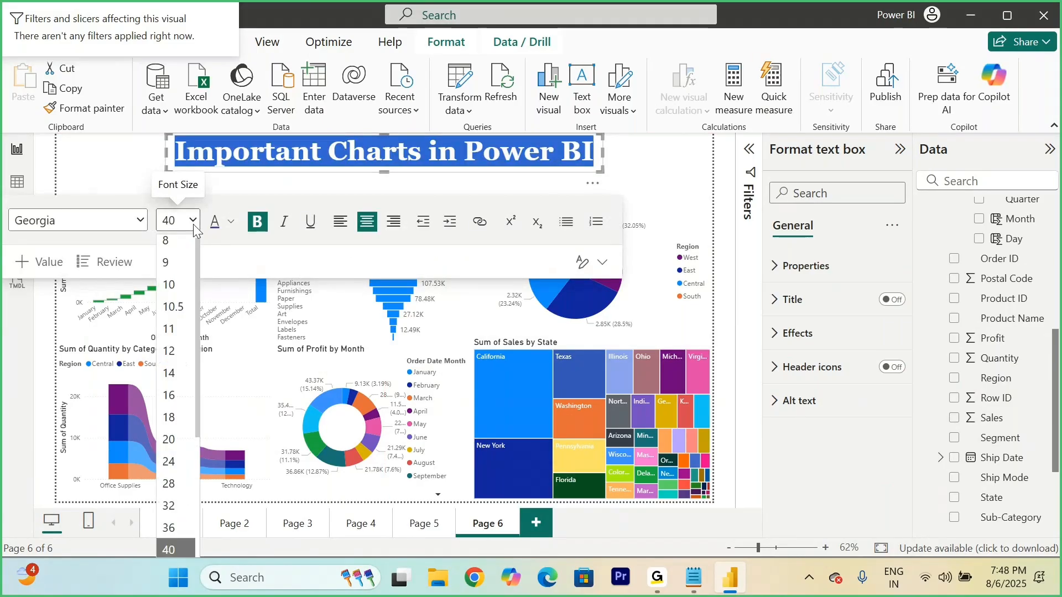
left_click(175, 491)
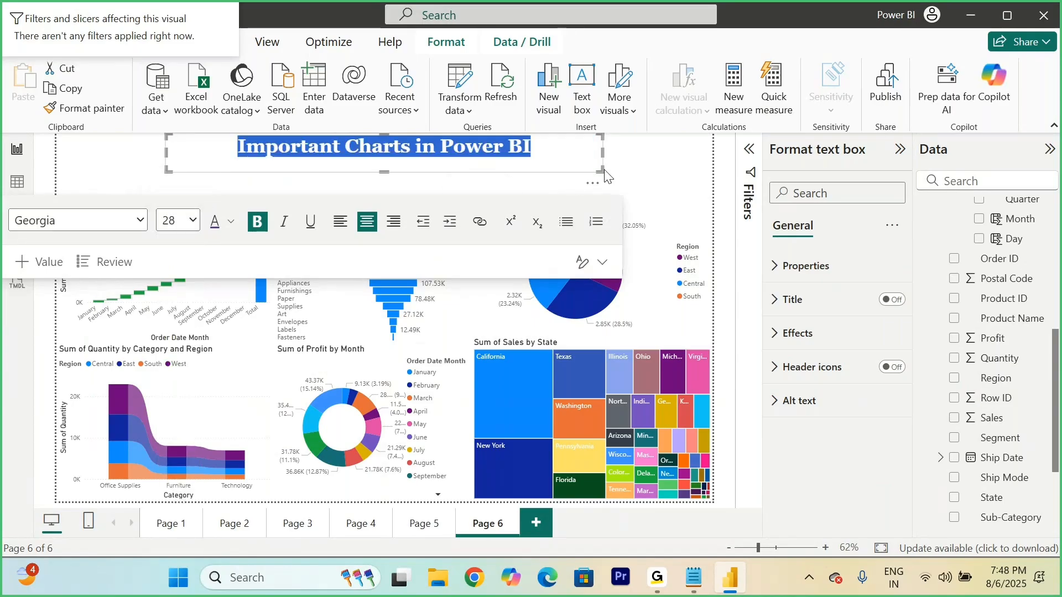
left_click_drag(603, 172, 702, 170)
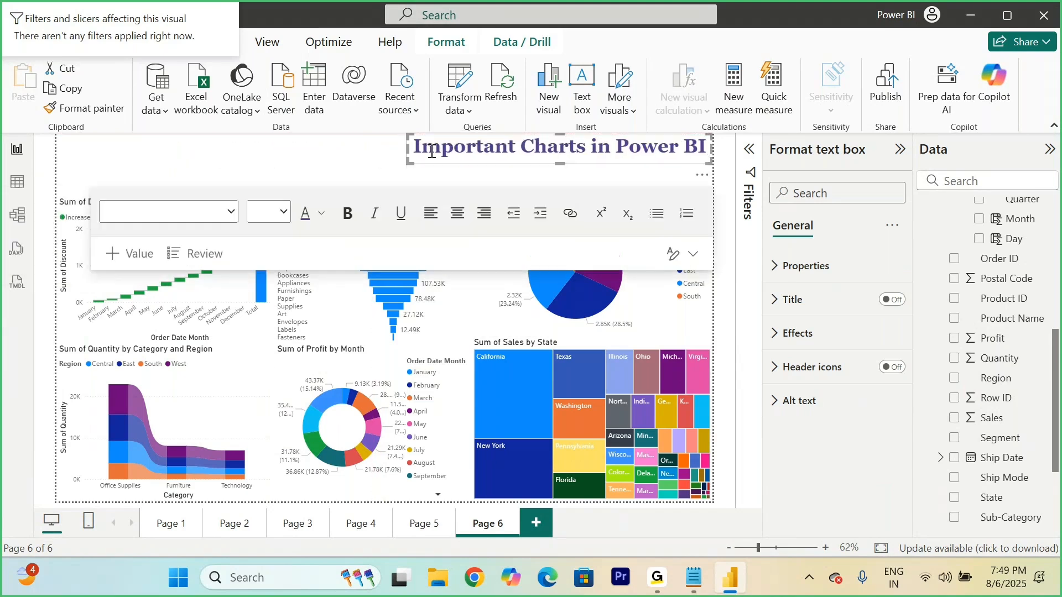
Step: Add a small card showing Weekend Total Sales in the free space above the funnel chart
left_click(343, 145)
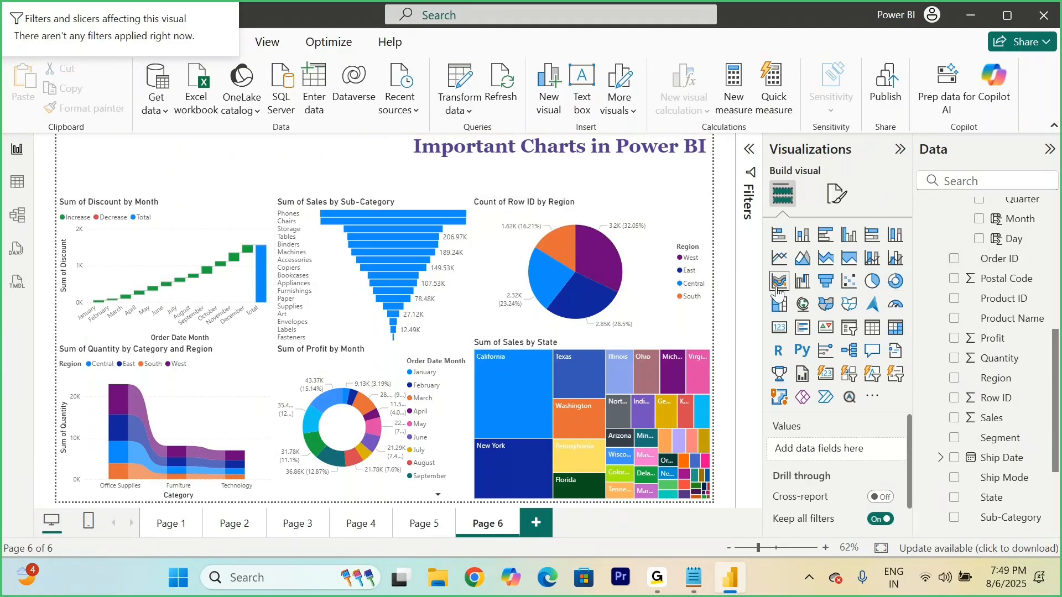
left_click(780, 329)
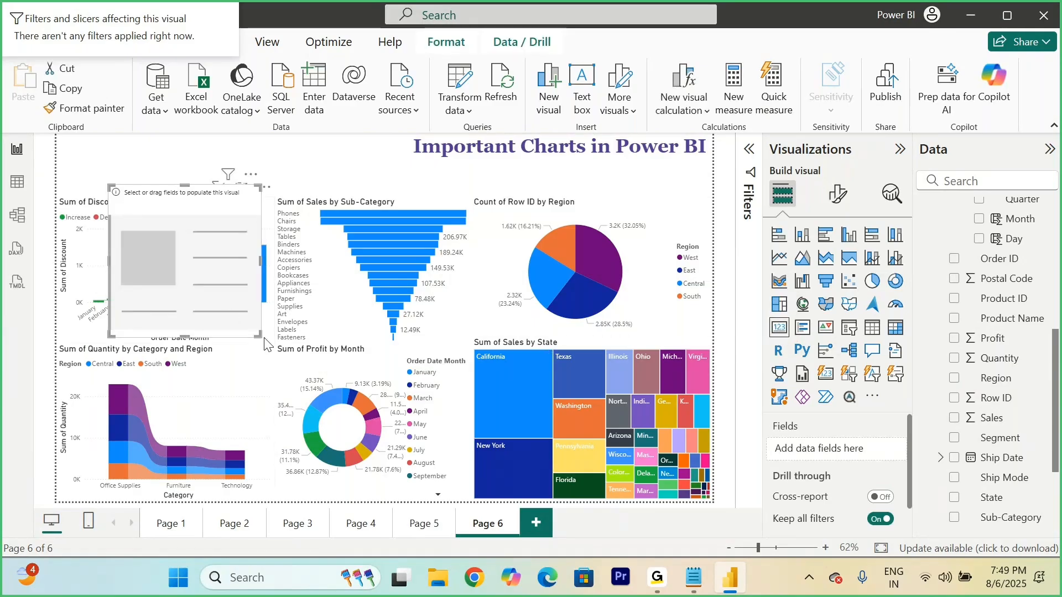
left_click_drag(258, 336, 291, 184)
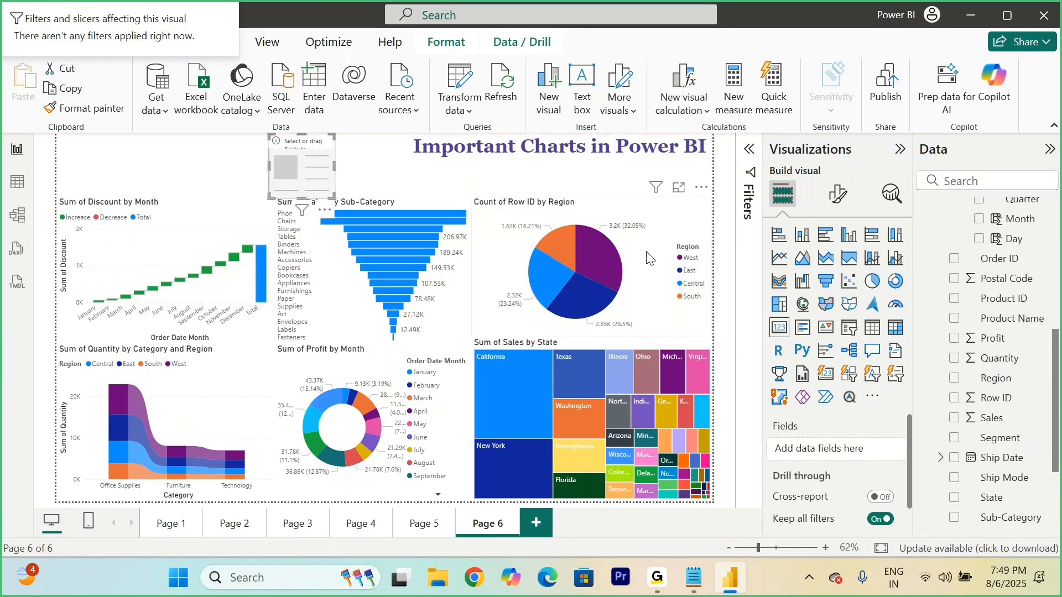
scroll(974, 432, "down", 3)
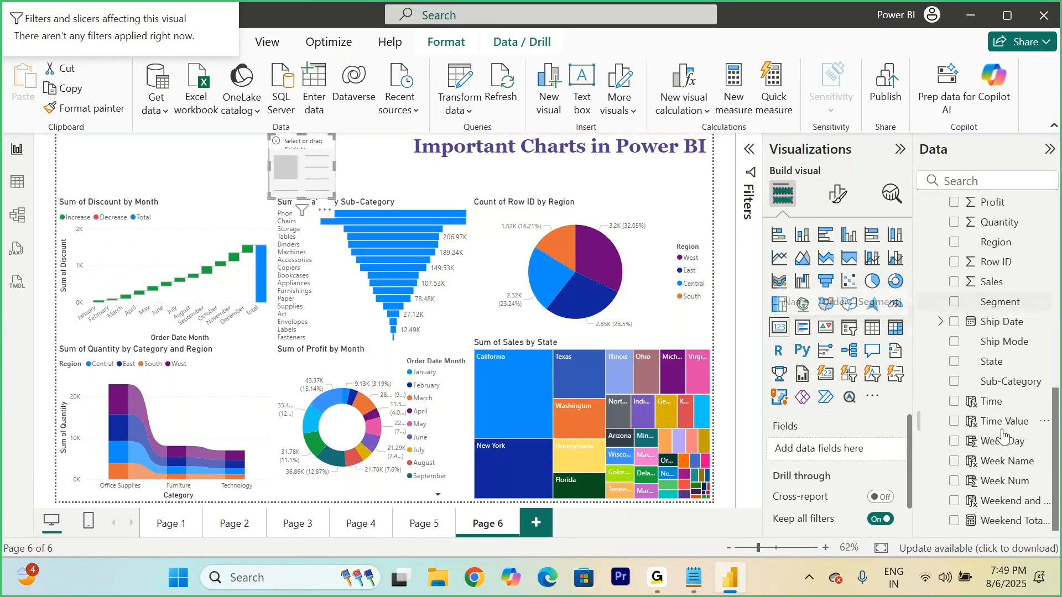
left_click(955, 521)
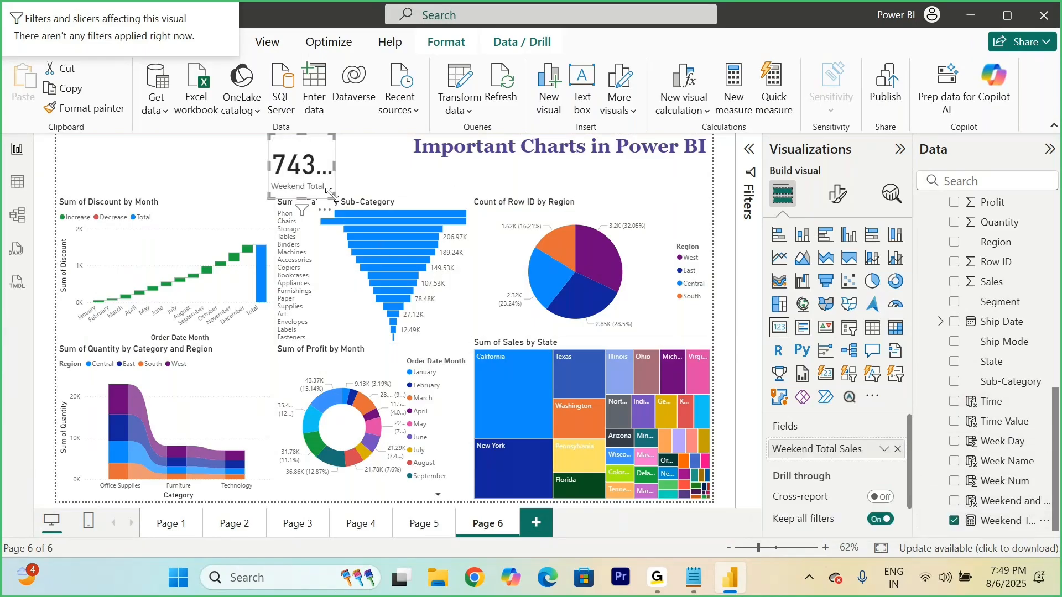
Step: Widen the Weekend Total Sales card to fit its full value and place it in the page's upper-left corner
left_click_drag(330, 194, 371, 195)
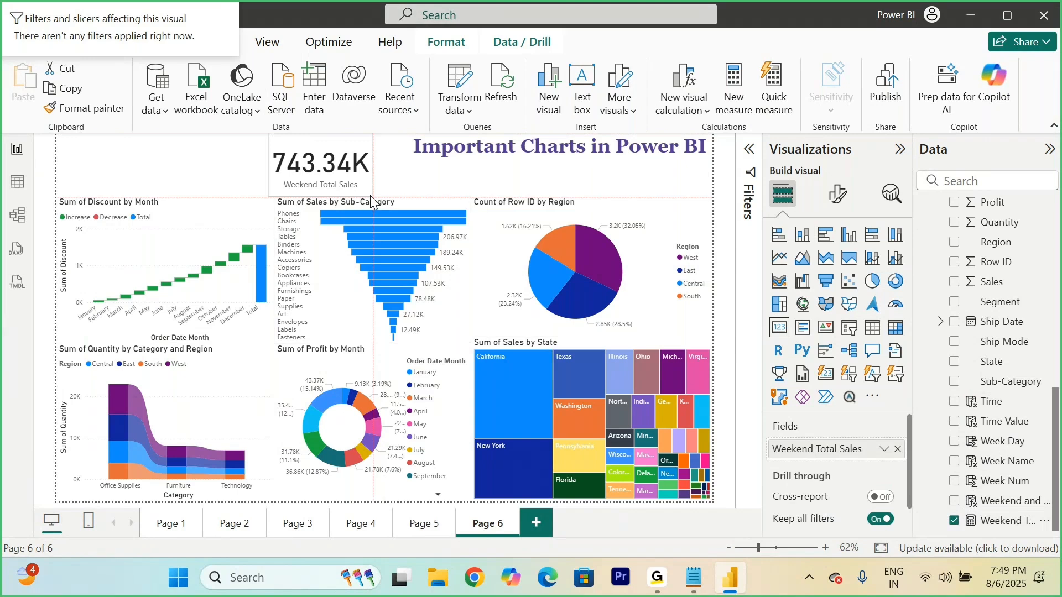
mouse_move(370, 192)
left_mouse_down()
mouse_move(367, 181)
mouse_move(368, 190)
left_mouse_up()
left_click_drag(339, 156, 124, 151)
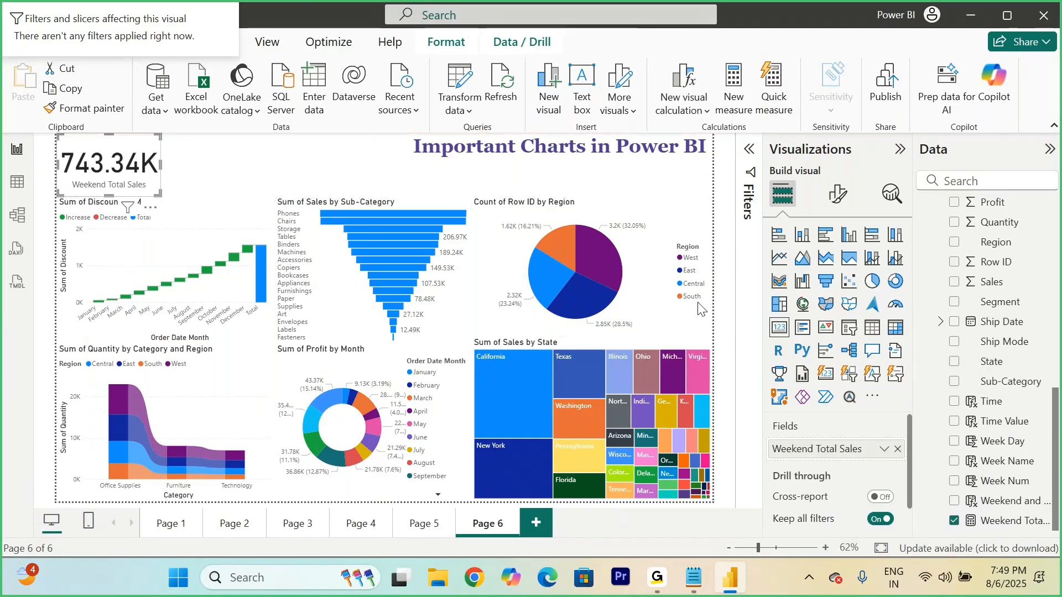
Step: Add a multi-row card of Sales for Weekdays and Weekend, shrink it to its content and place it beside the Weekend Total Sales card
left_click(327, 165)
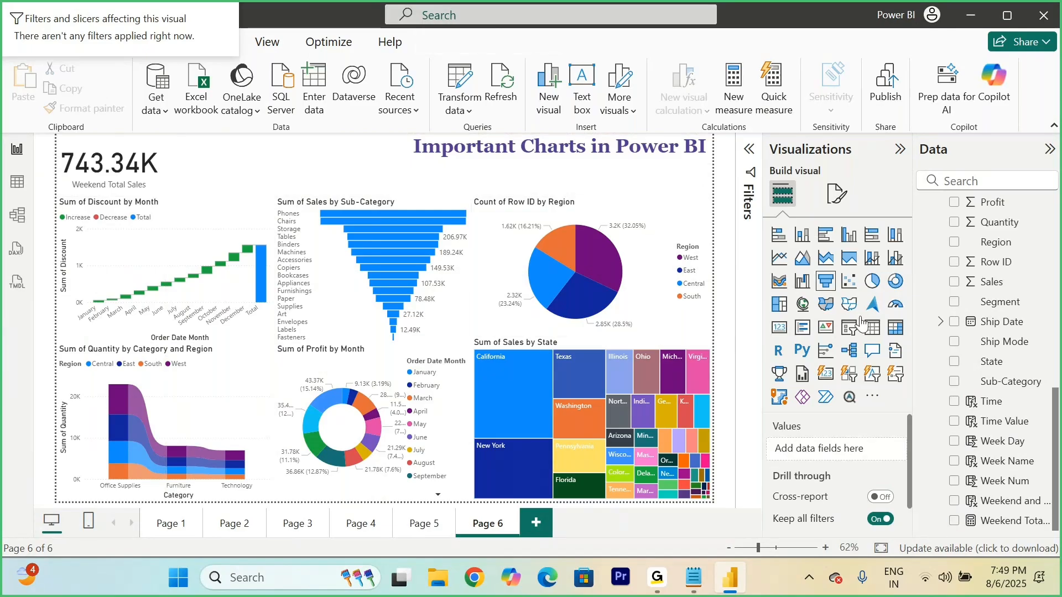
left_click(803, 327)
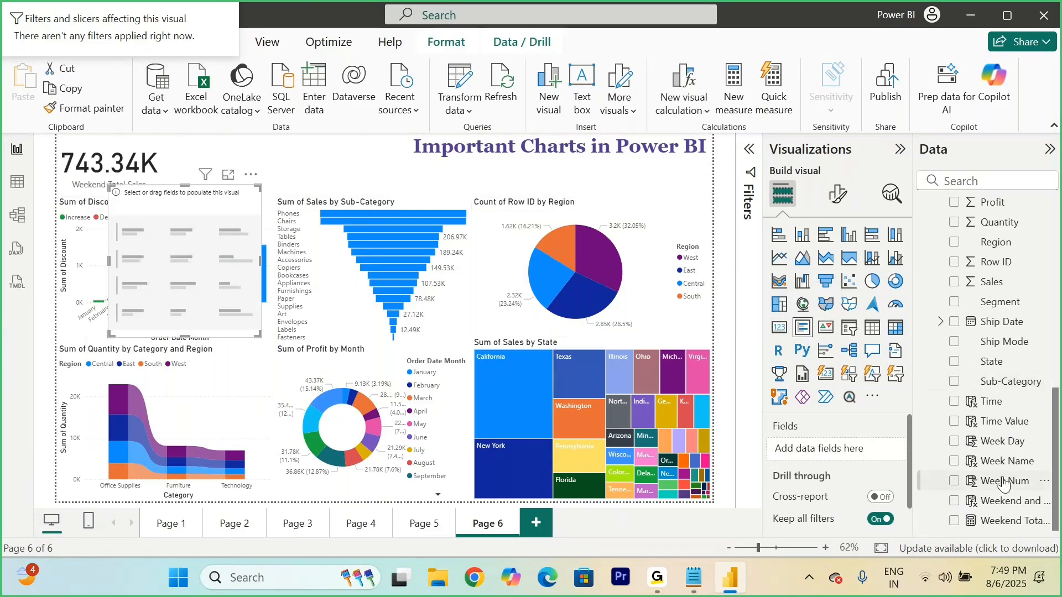
left_click(955, 503)
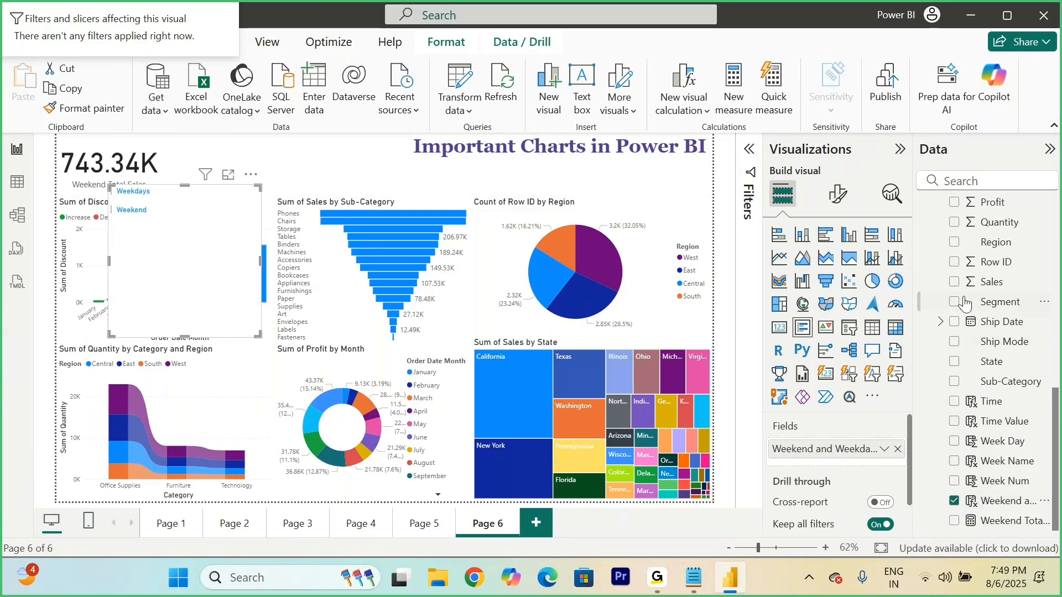
left_click(955, 284)
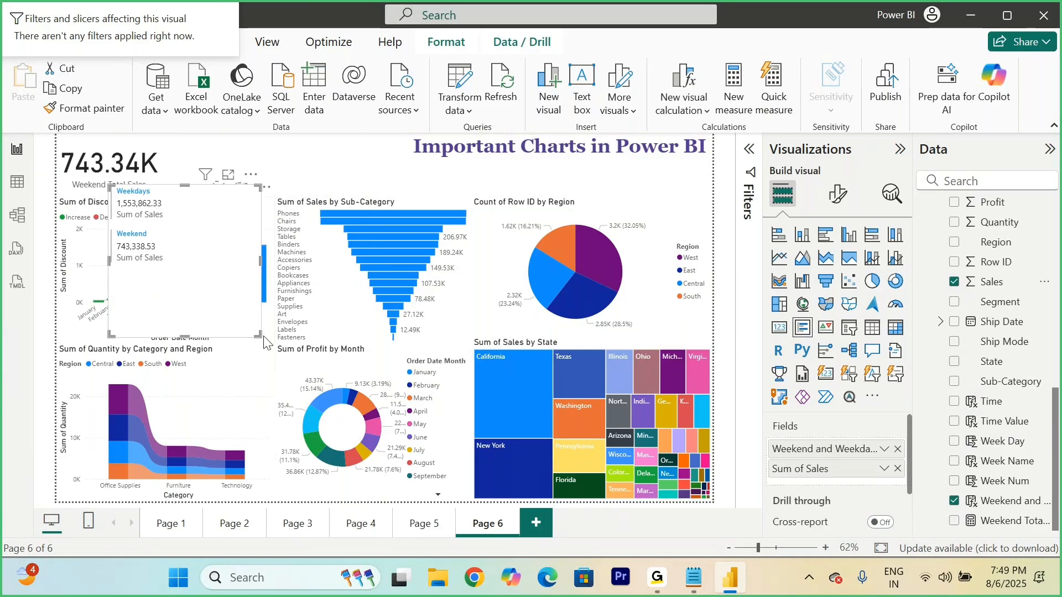
left_click_drag(257, 334, 197, 277)
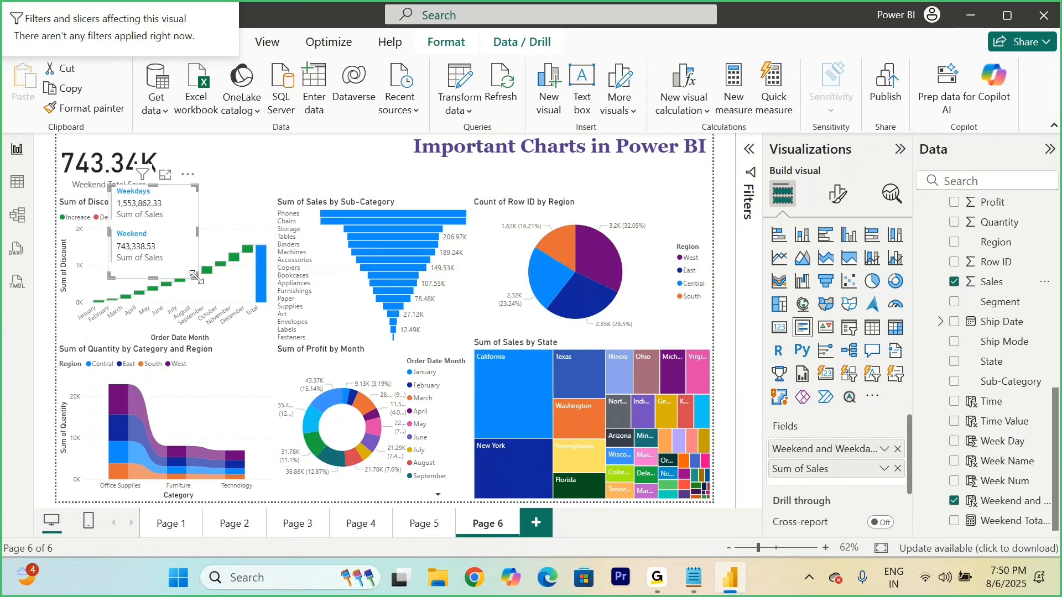
left_click_drag(190, 223, 227, 178)
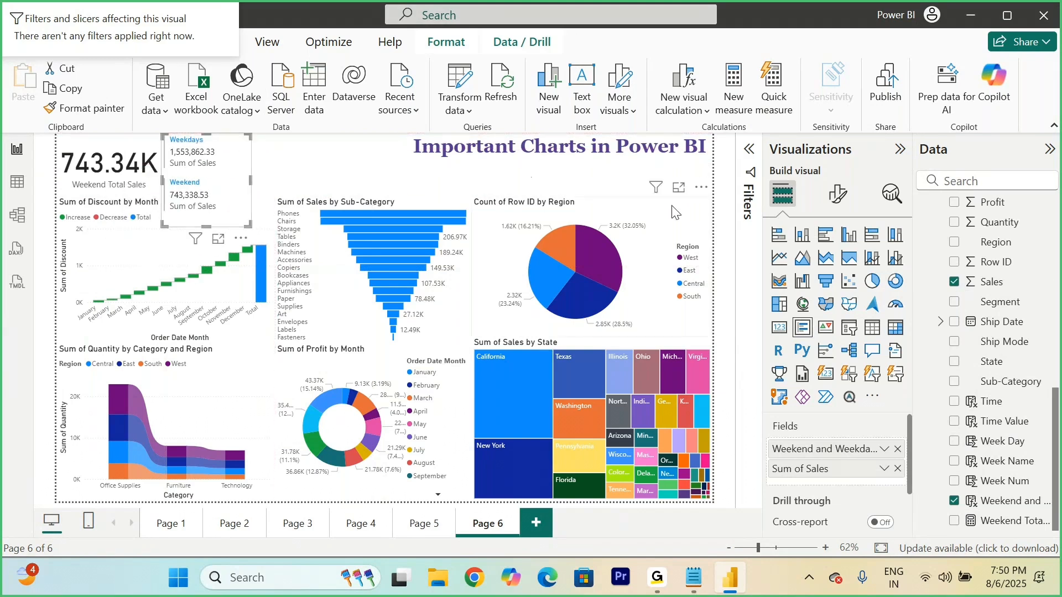
Step: Shorten the Row ID by Region pie chart from above and move the slightly narrowed multi-row card into the freed space
left_click(647, 206)
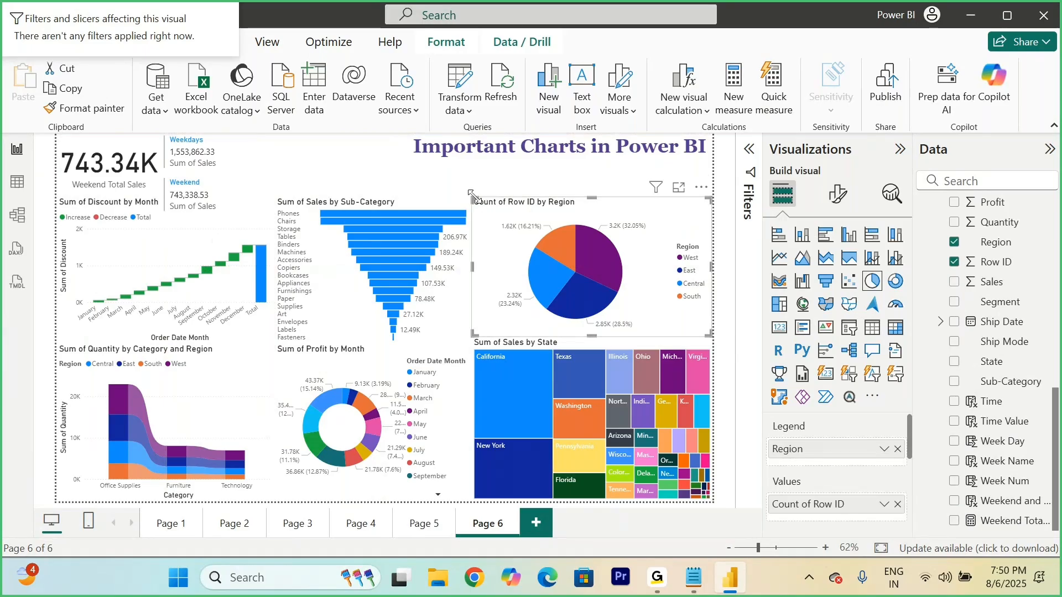
left_click_drag(471, 195, 473, 235)
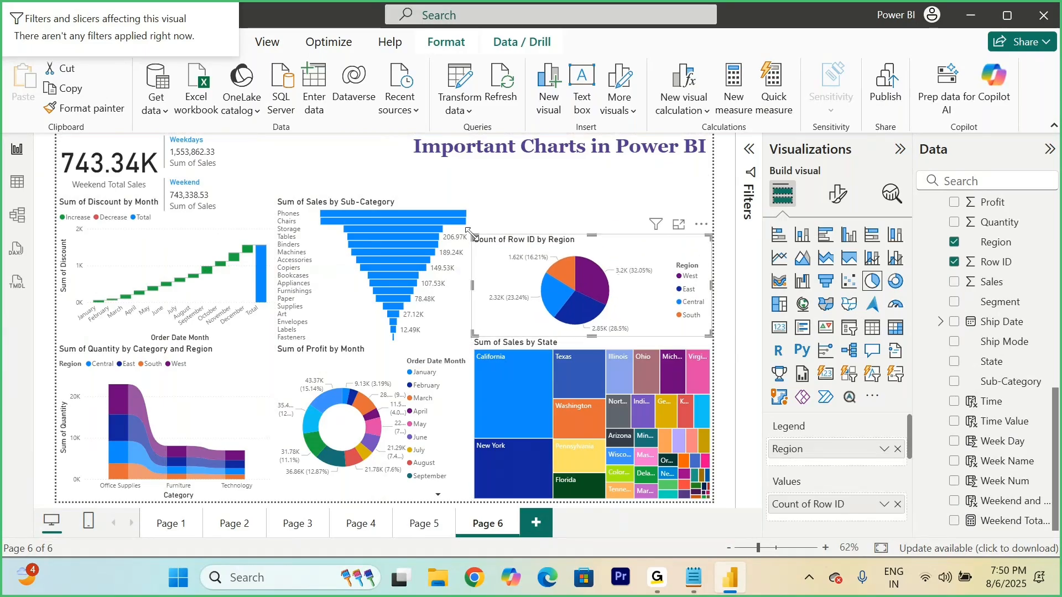
left_click_drag(233, 178, 689, 192)
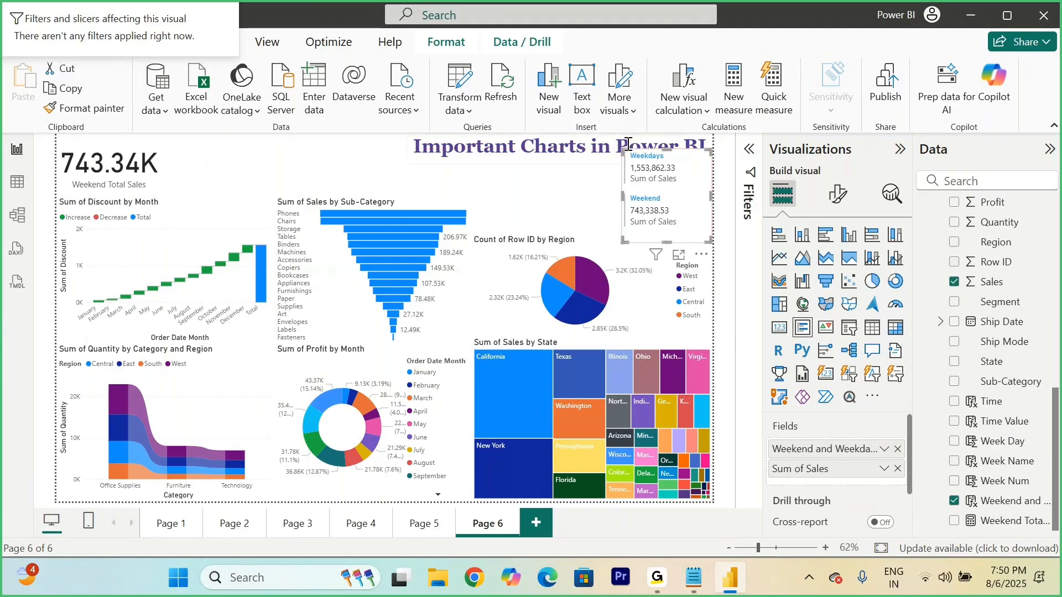
left_click_drag(622, 148, 627, 152)
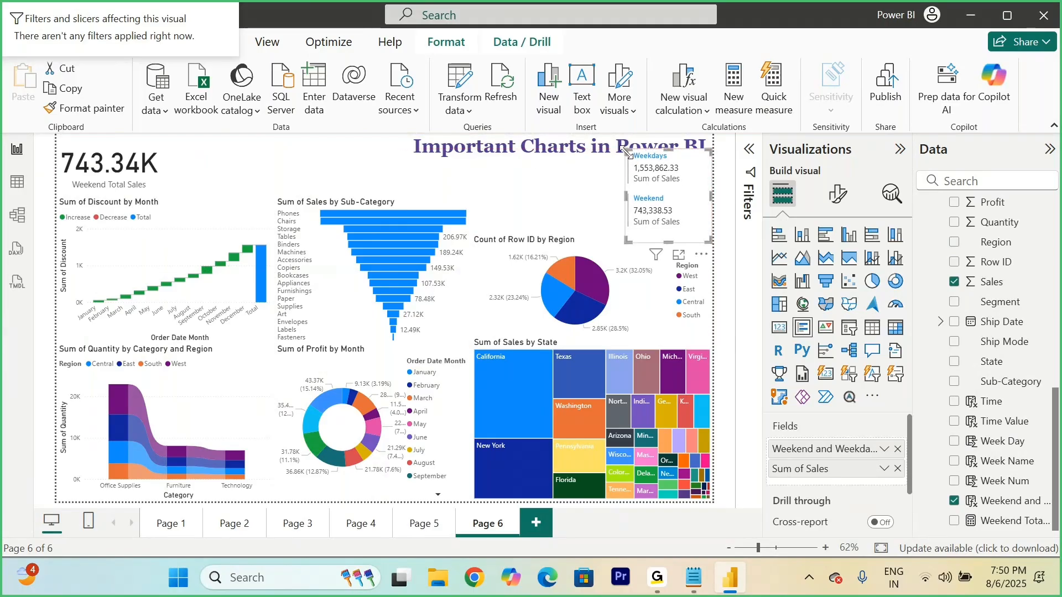
Step: Shorten the pie chart further and lower the multi-row card so it sits clear of the page title
left_click(587, 244)
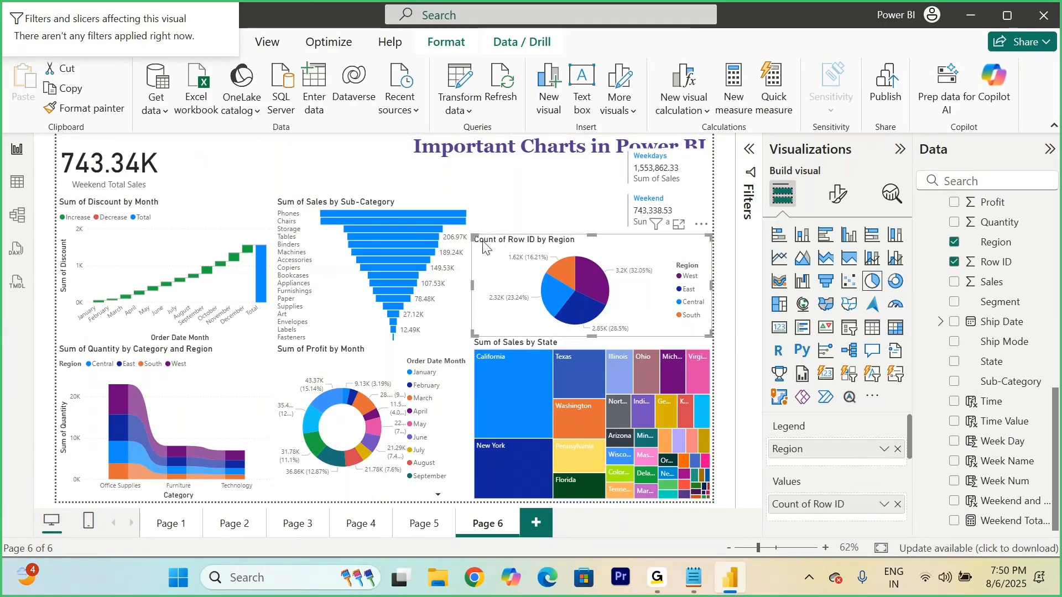
left_click(509, 341)
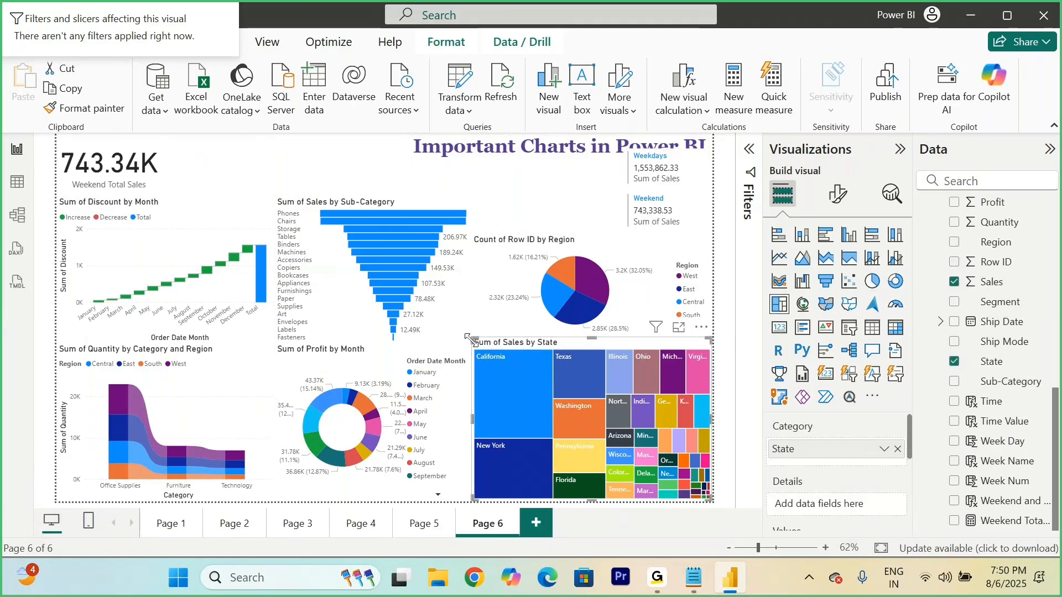
left_click(516, 249)
left_click_drag(473, 233, 474, 257)
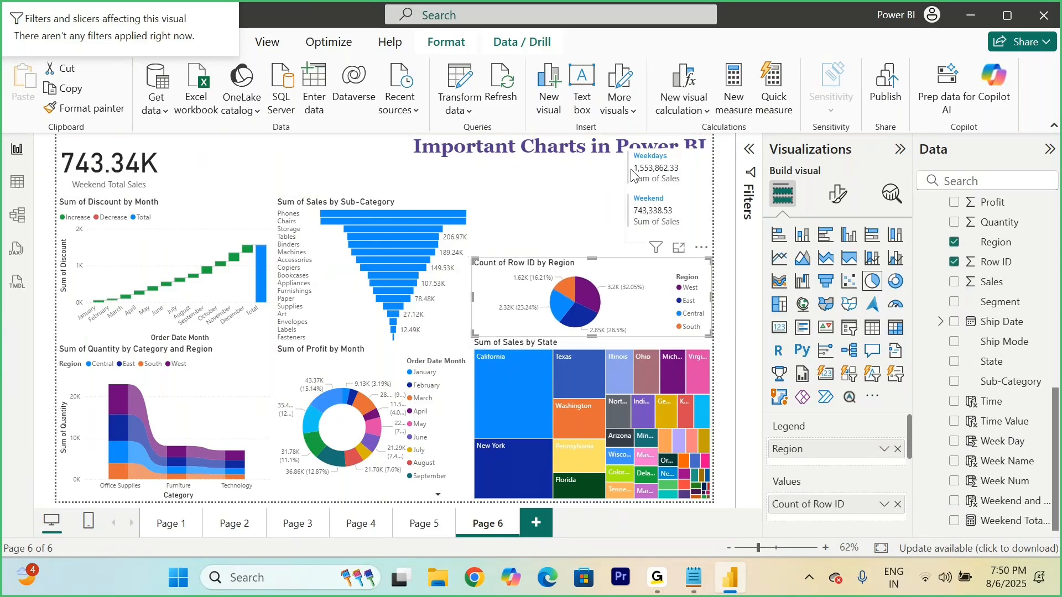
left_click(698, 168)
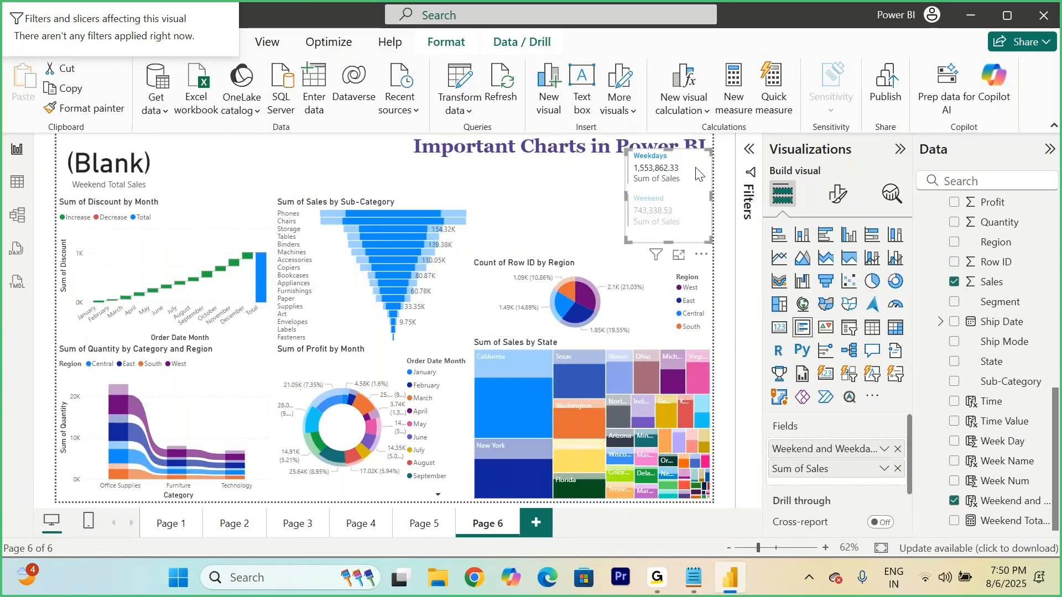
left_click(585, 183)
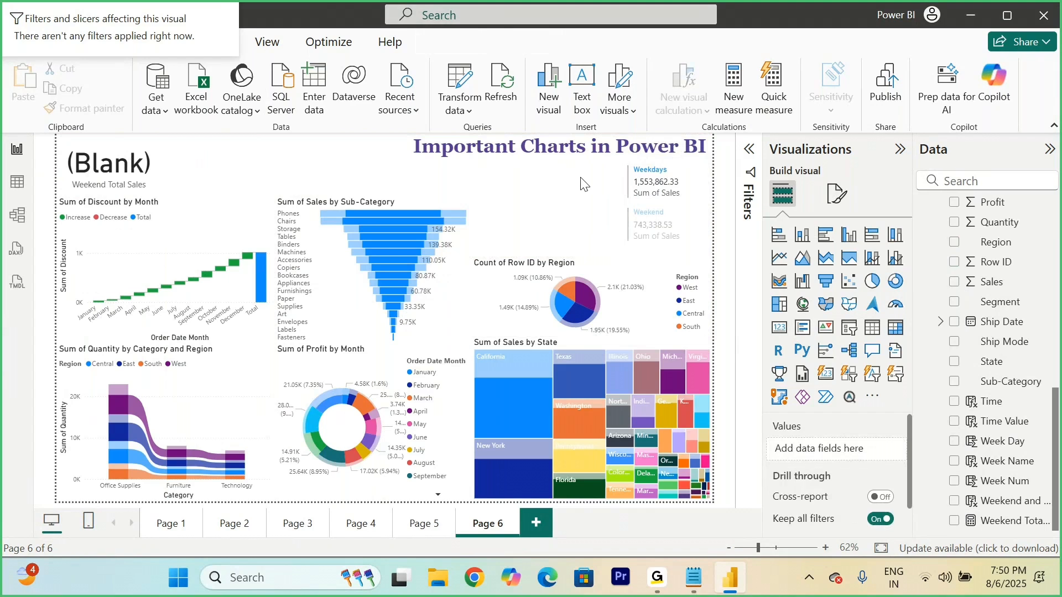
Step: Clear the Weekdays highlighting from the report by selecting and deselecting the pie chart's Central slice
left_click(562, 307)
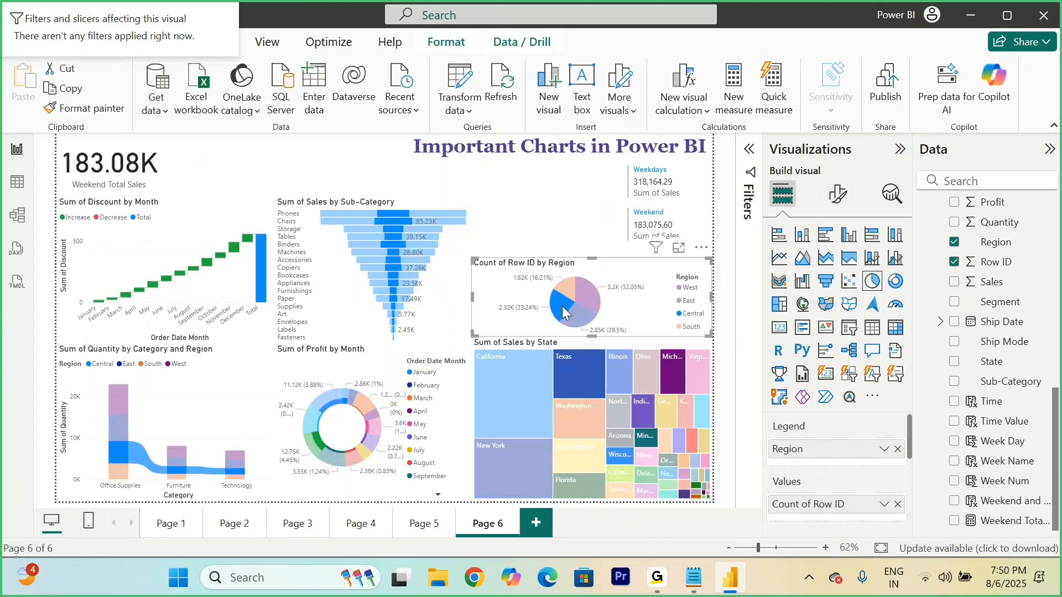
left_click(567, 294)
left_click(536, 189)
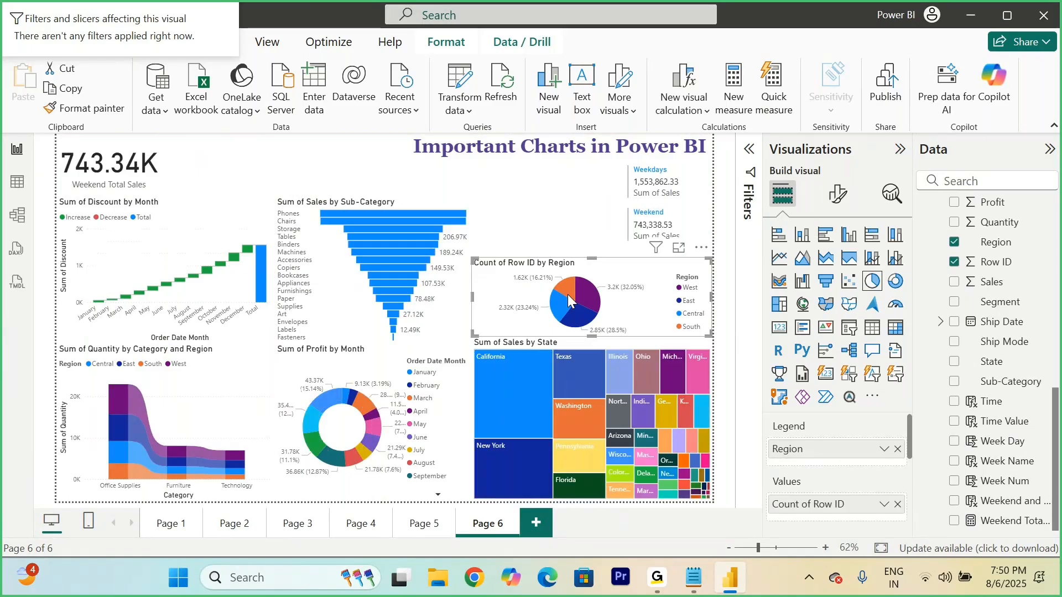
Step: Add a slicer on the Category field and set its style to Tile
left_click(850, 329)
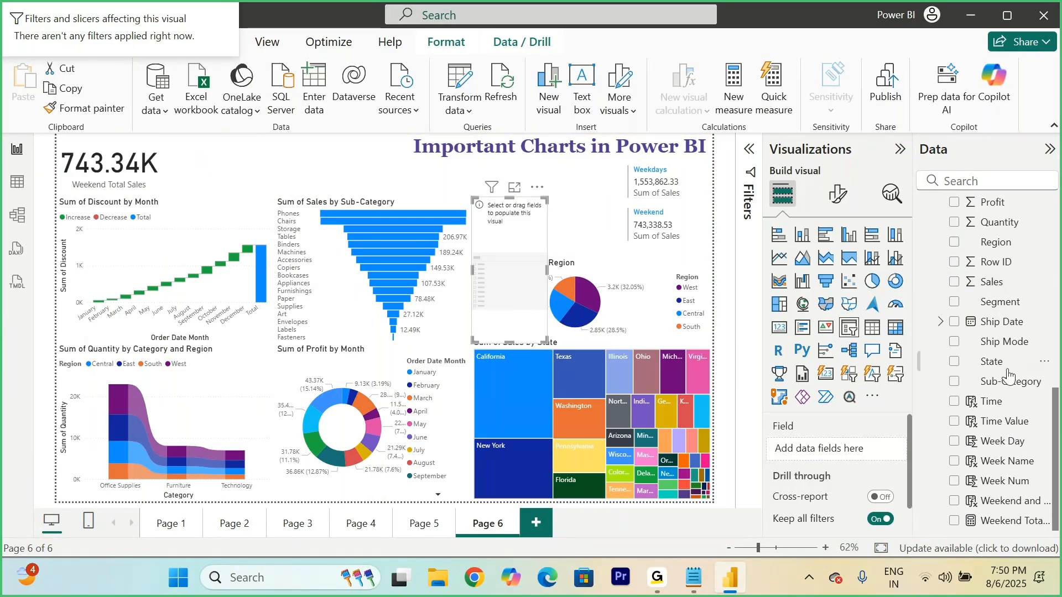
scroll(1009, 377, "up", 10)
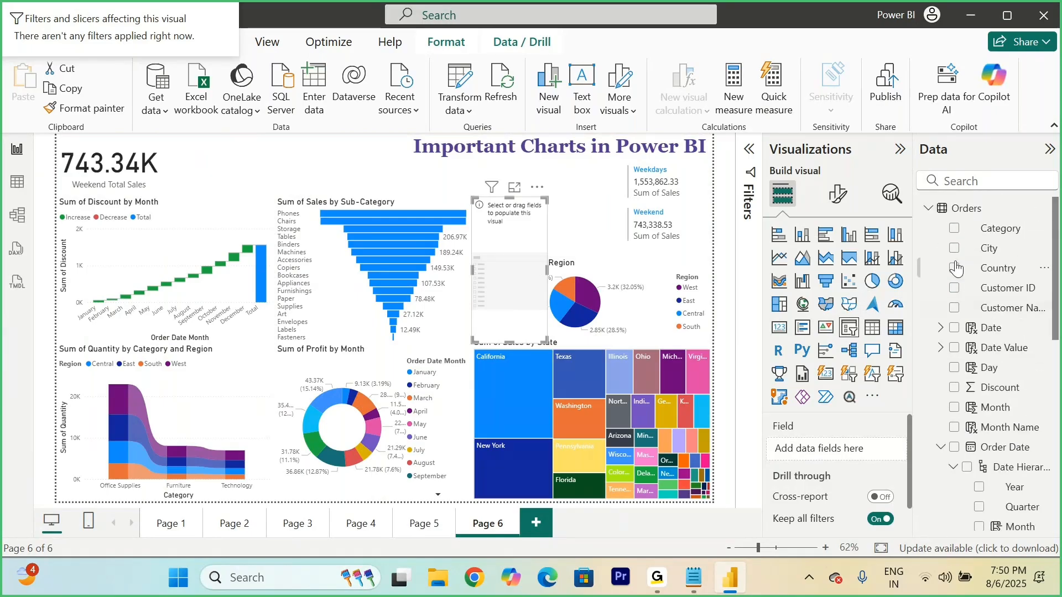
left_click(955, 228)
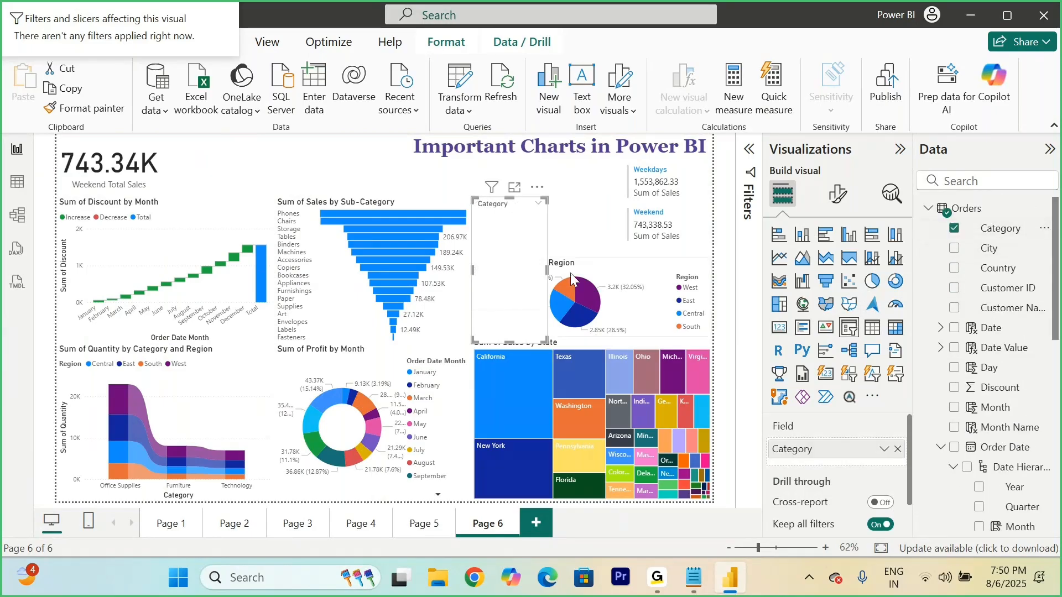
left_click(831, 198)
left_click(783, 308)
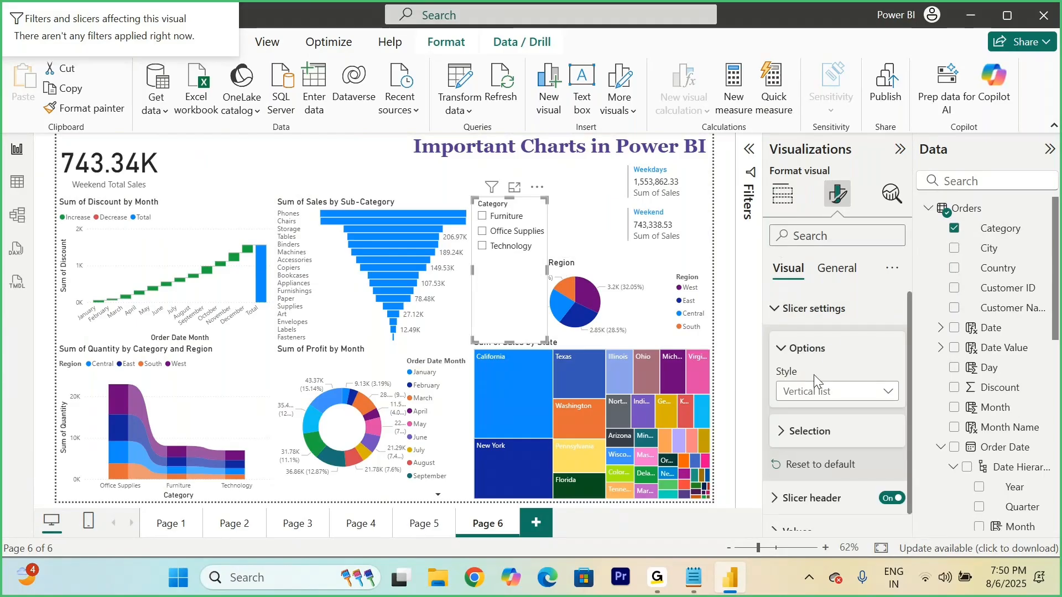
left_click(809, 397)
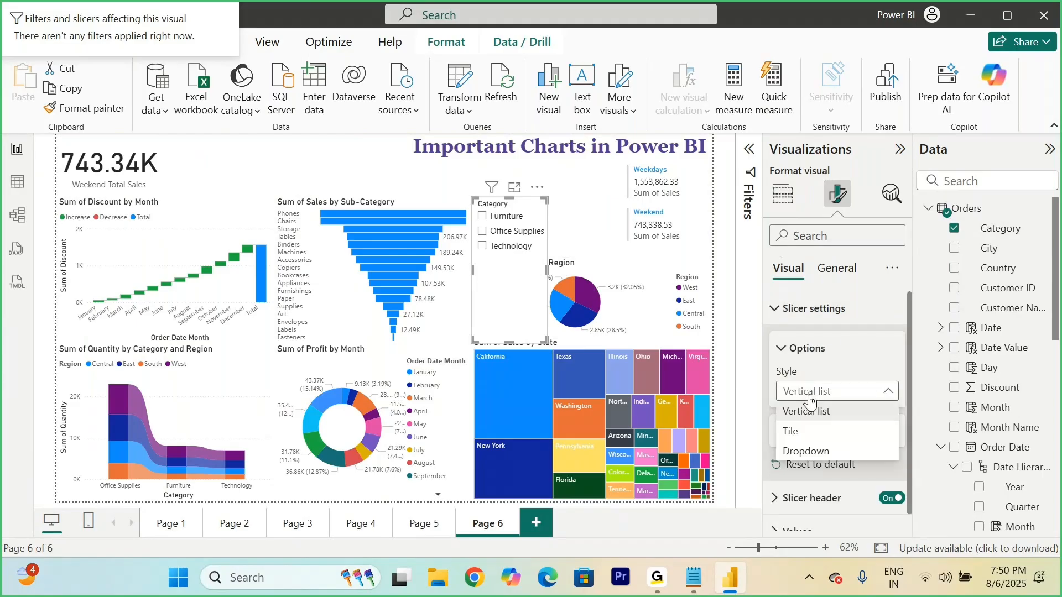
left_click(791, 431)
Step: Resize the Category slicer to stack its three tiles and place it above the pie chart, beside the multi-row card
left_click_drag(543, 339, 572, 308)
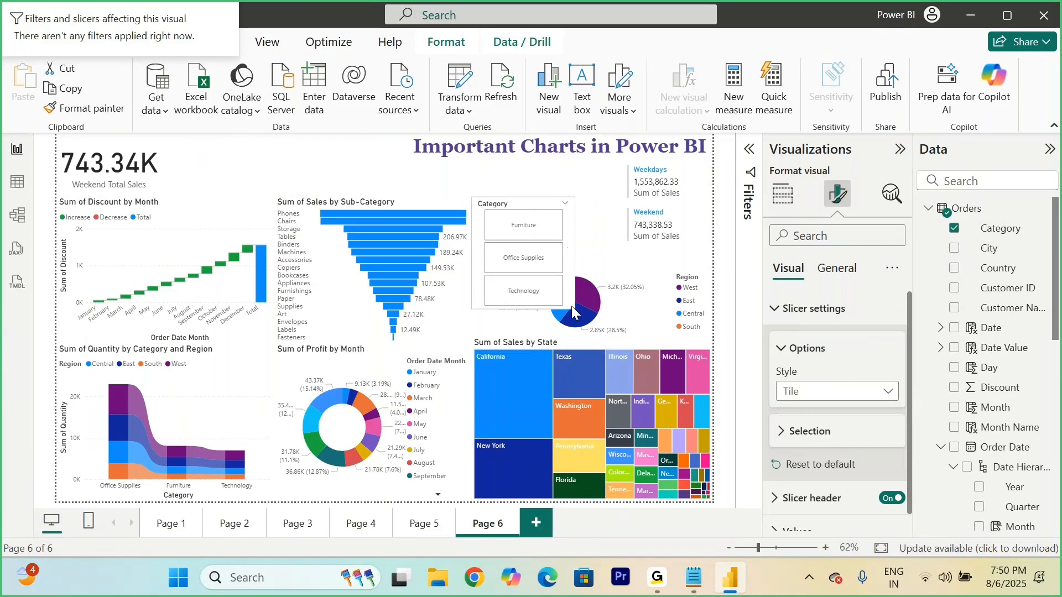
left_click_drag(571, 261, 612, 256)
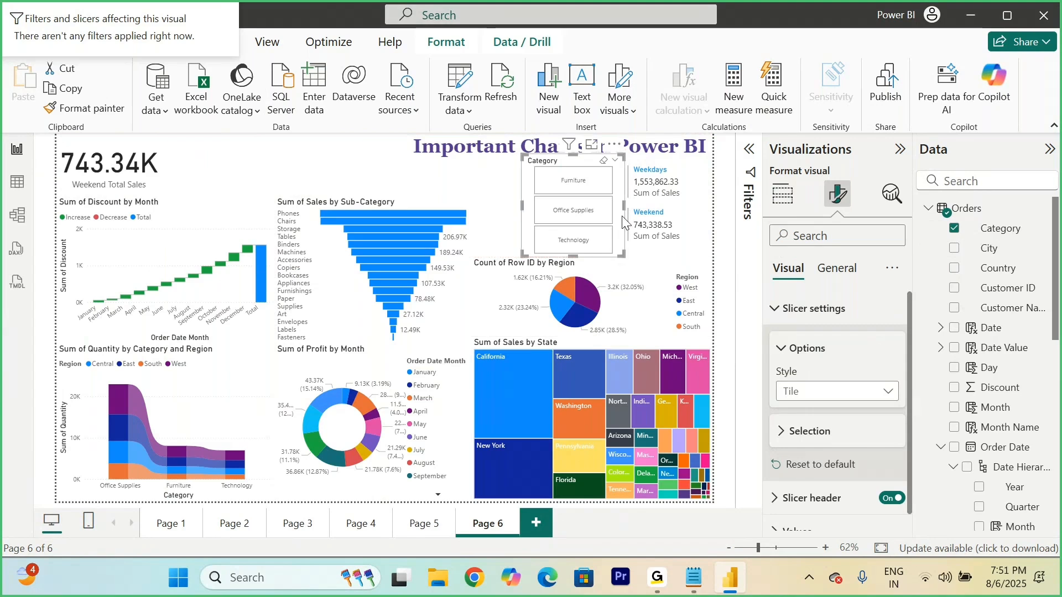
left_click_drag(607, 209, 619, 208)
Step: Turn off the Category slicer's header and shorten the slicer from above to clear the page title
left_click(889, 498)
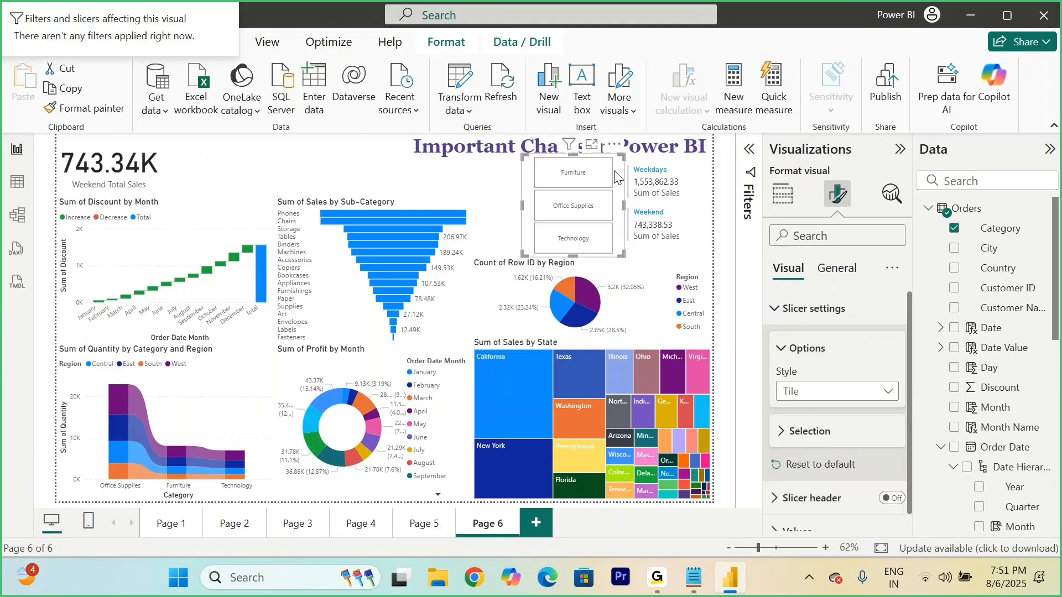
left_click_drag(623, 156, 620, 165)
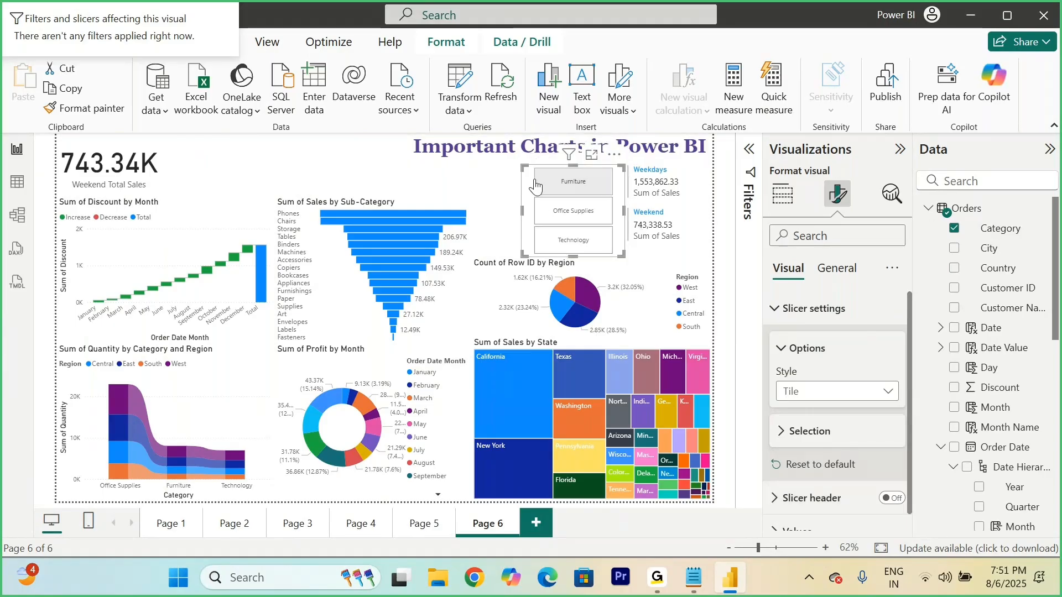
left_click(489, 188)
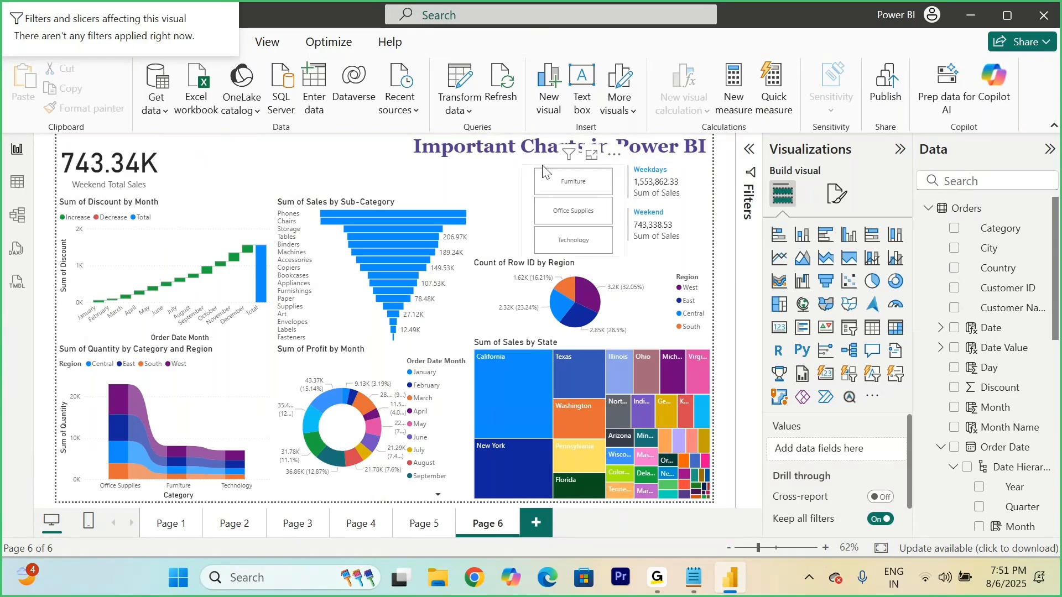
left_click(523, 173)
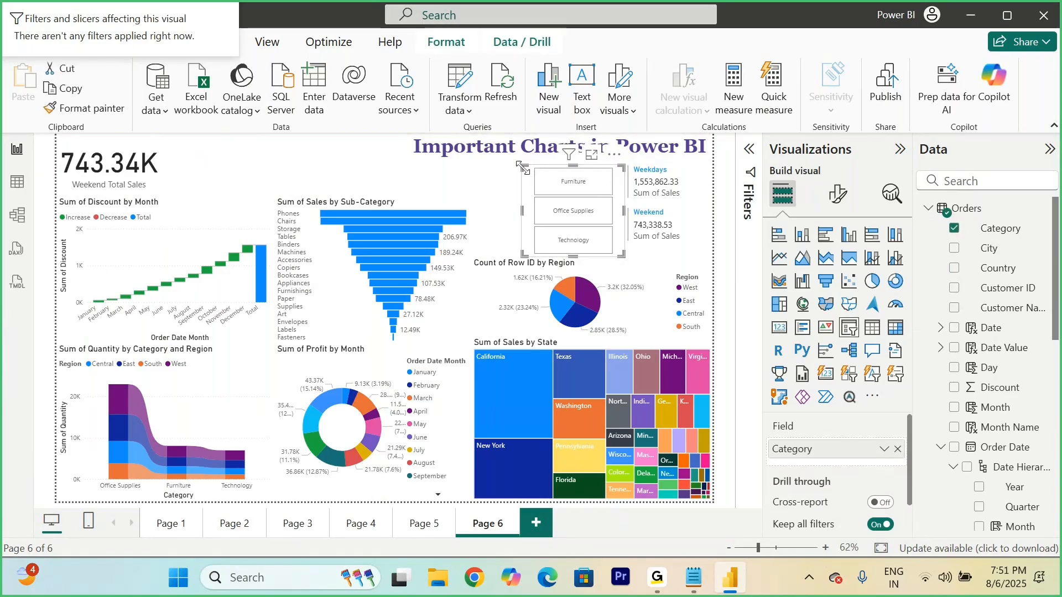
Step: Widen the Category slicer so its tiles form two columns, and replace its field with Ship Mode
left_click_drag(515, 216, 473, 219)
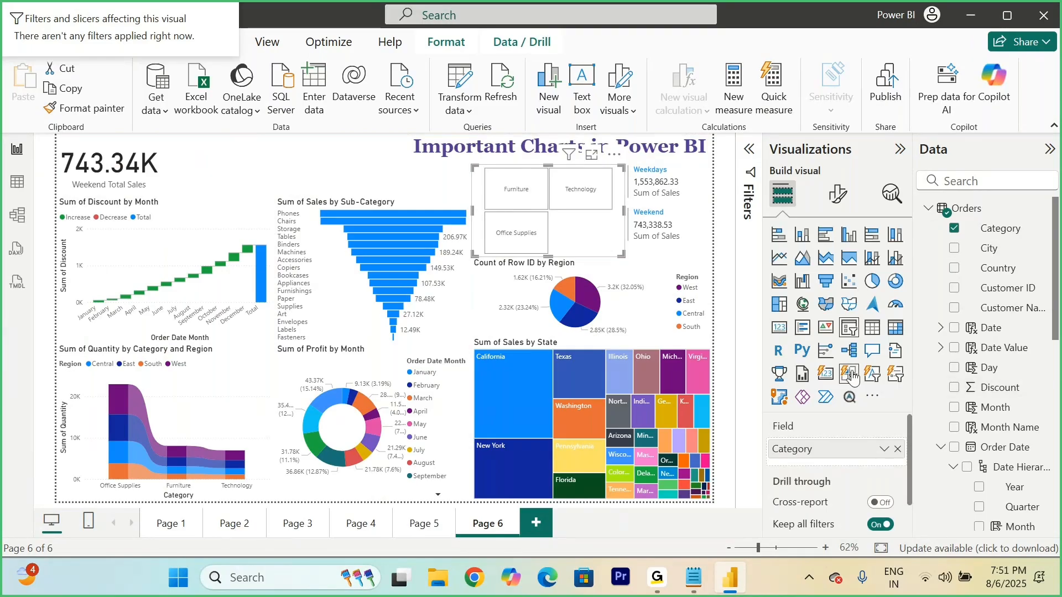
scroll(1013, 427, "down", 6)
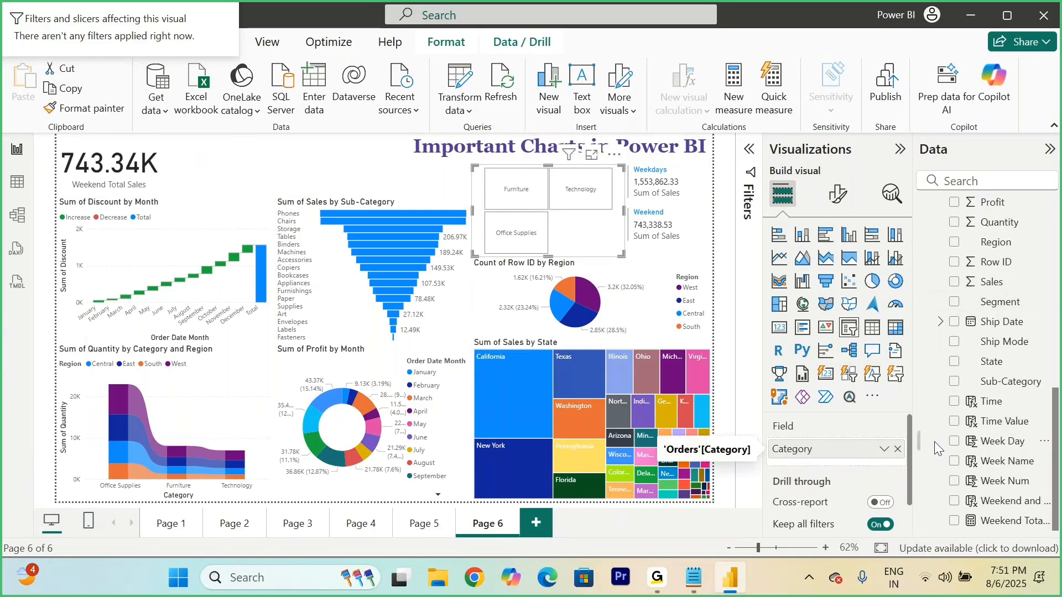
left_click_drag(996, 341, 898, 455)
mouse_move(621, 254)
left_mouse_down()
mouse_move(609, 251)
mouse_move(622, 253)
left_mouse_up()
left_click(380, 164)
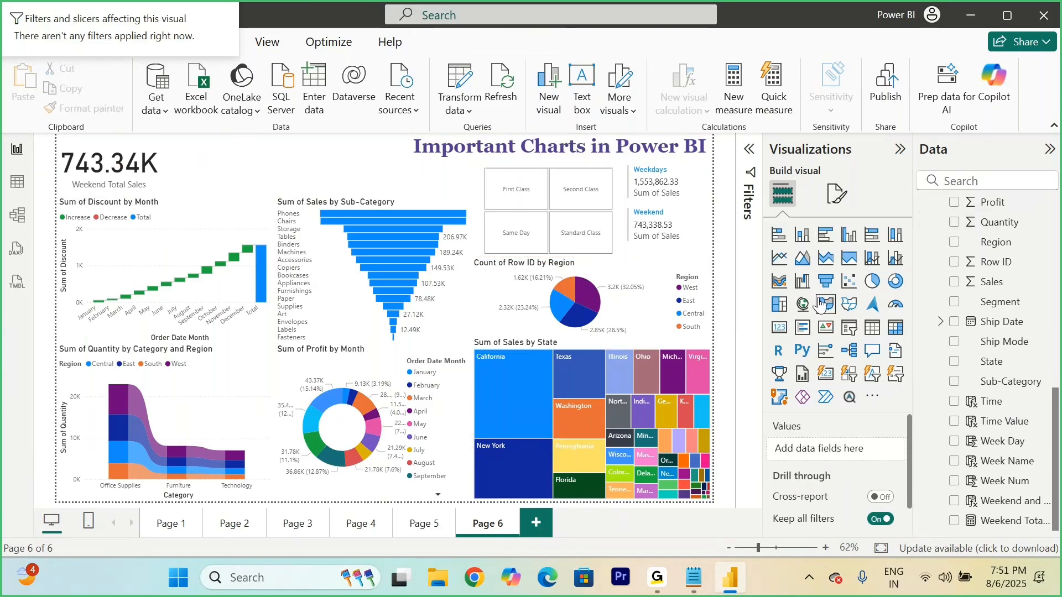
Step: Add a Card (new) visual showing Sum of Discount and fit it beside the Weekend Total Sales card, above the waterfall chart
left_click(826, 376)
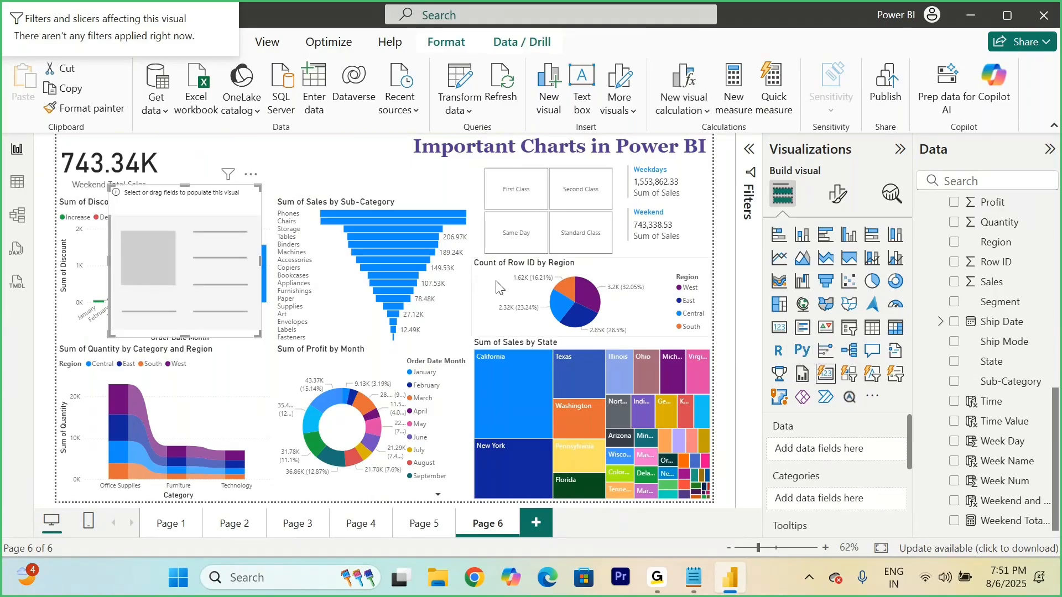
left_click_drag(230, 266, 221, 218)
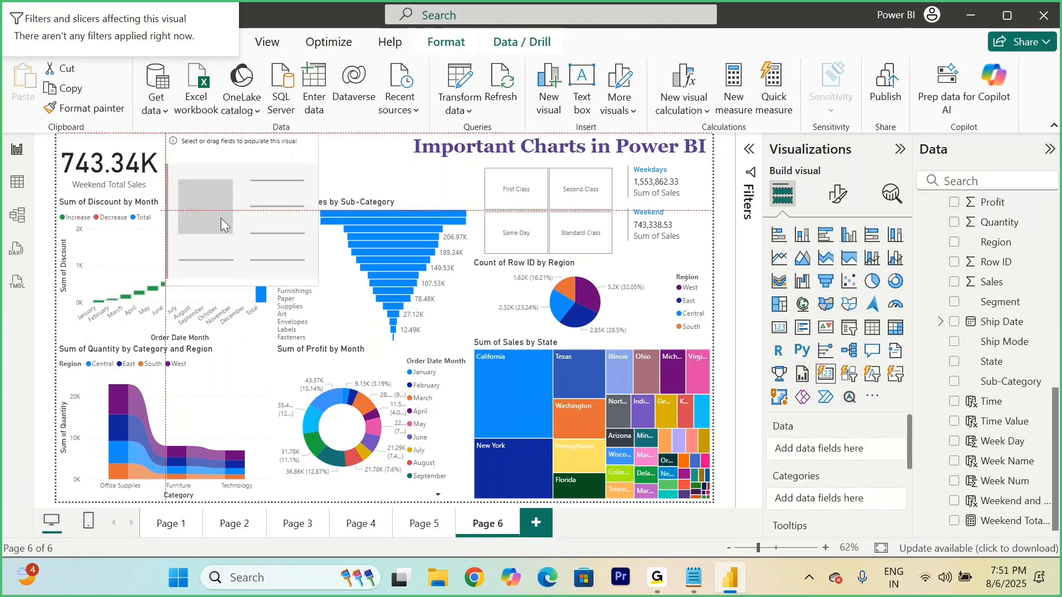
scroll(989, 308, "up", 3)
scroll(988, 312, "up", 8)
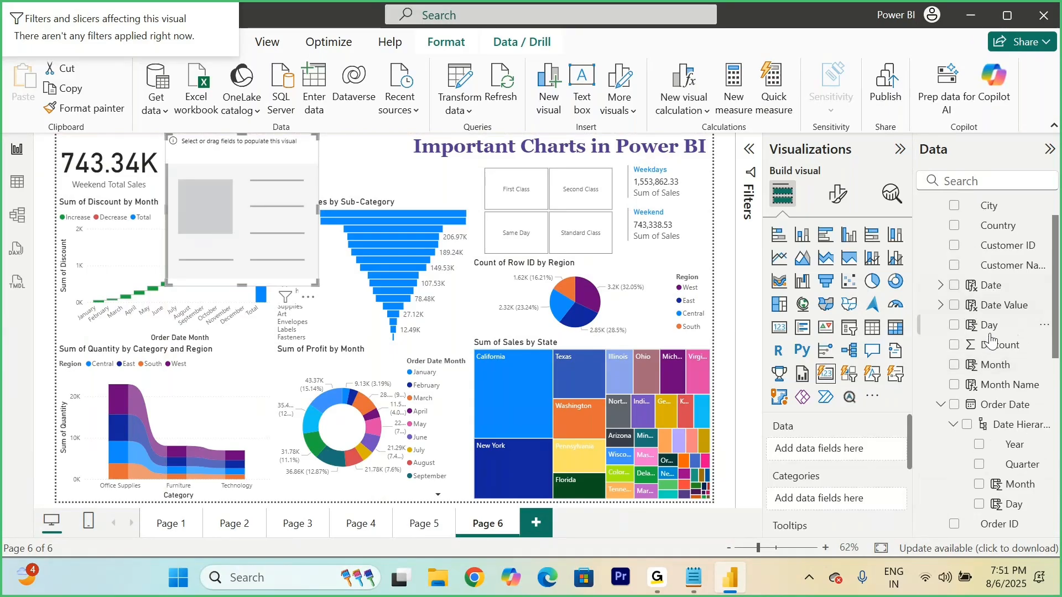
scroll(974, 378, "up", 2)
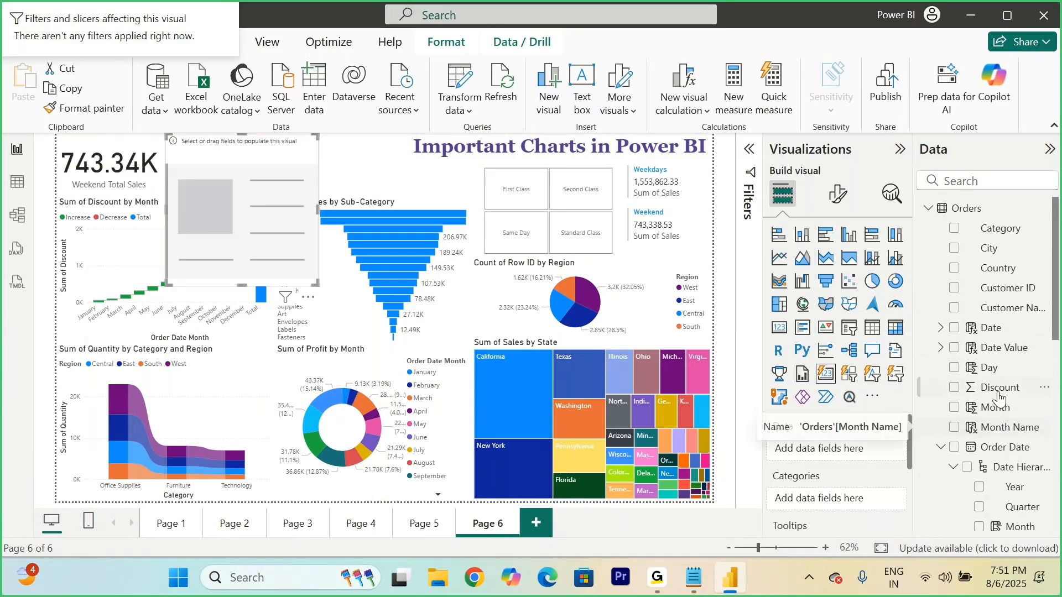
left_click(954, 389)
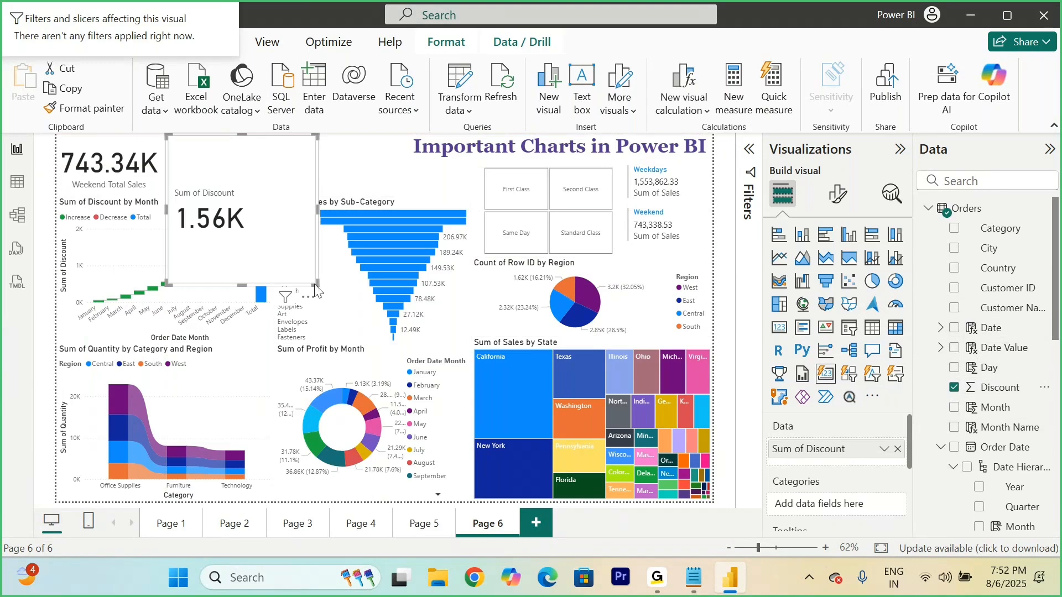
left_click_drag(317, 285, 266, 196)
left_click(335, 182)
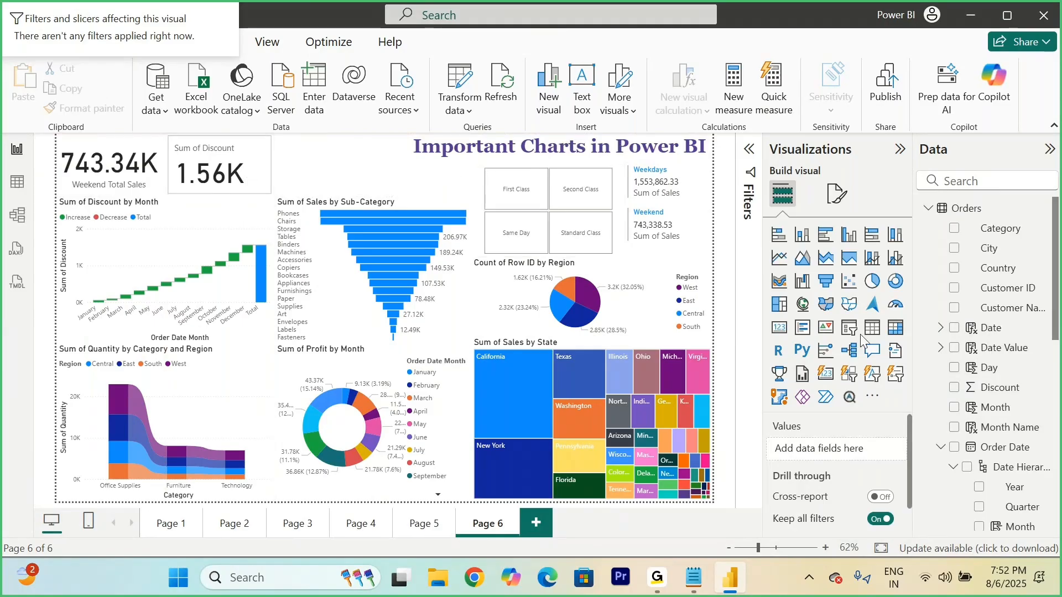
Step: Add a button slicer on the Order Date hierarchy's Month field, placed over the funnel chart, and make it wider and shorter
left_click(852, 376)
left_click_drag(212, 279, 376, 277)
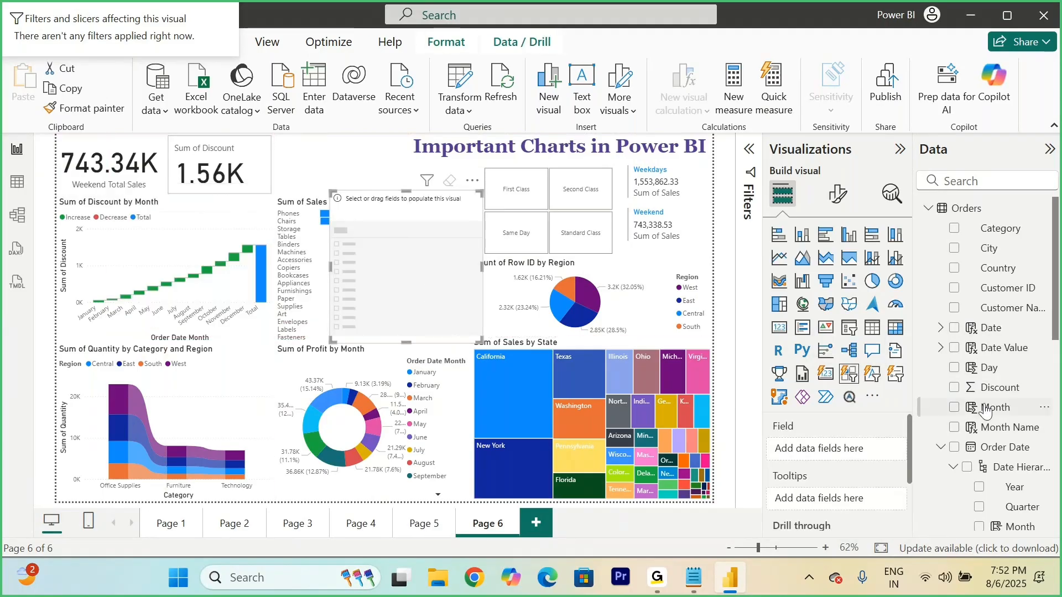
scroll(985, 410, "down", 6)
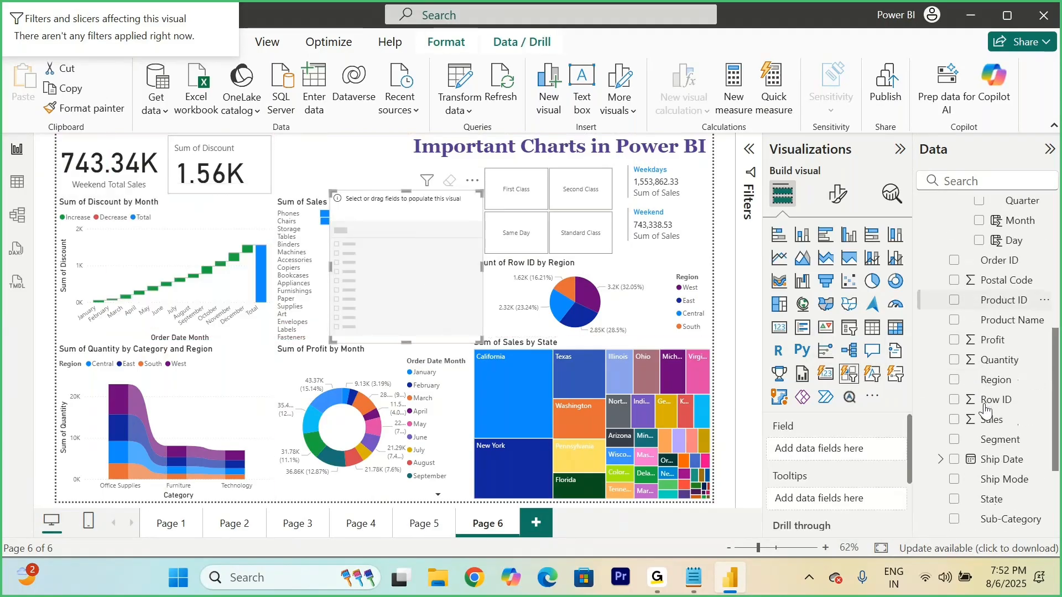
scroll(985, 410, "down", 2)
scroll(986, 410, "up", 6)
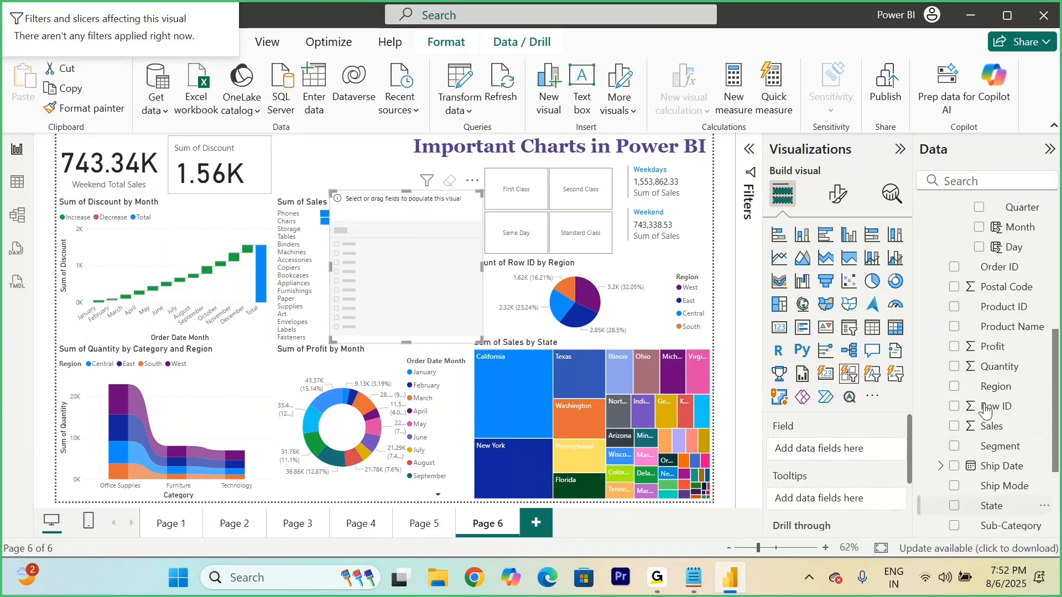
scroll(985, 412, "up", 3)
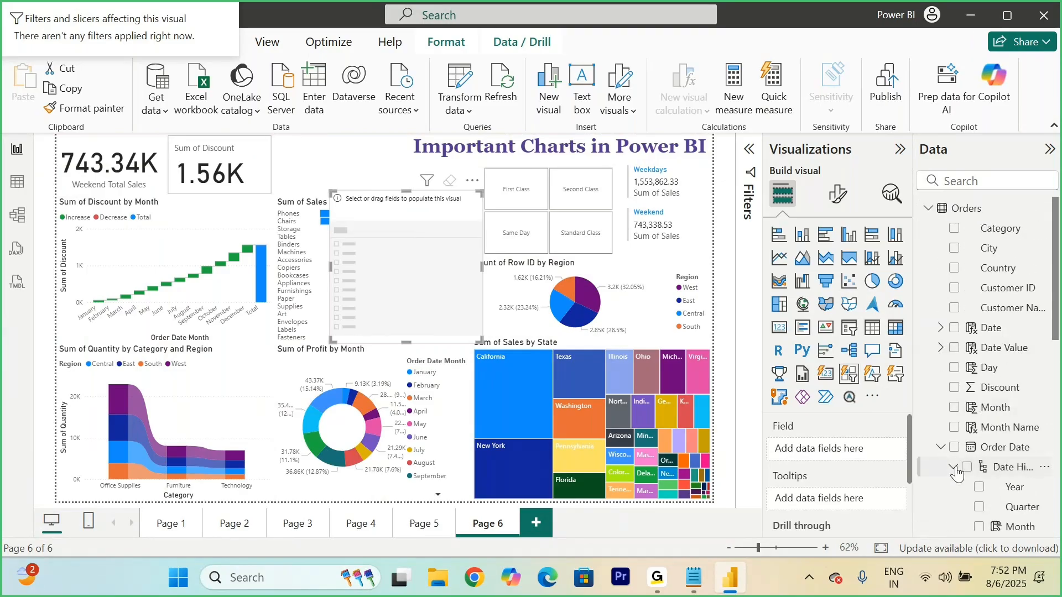
scroll(957, 473, "down", 3)
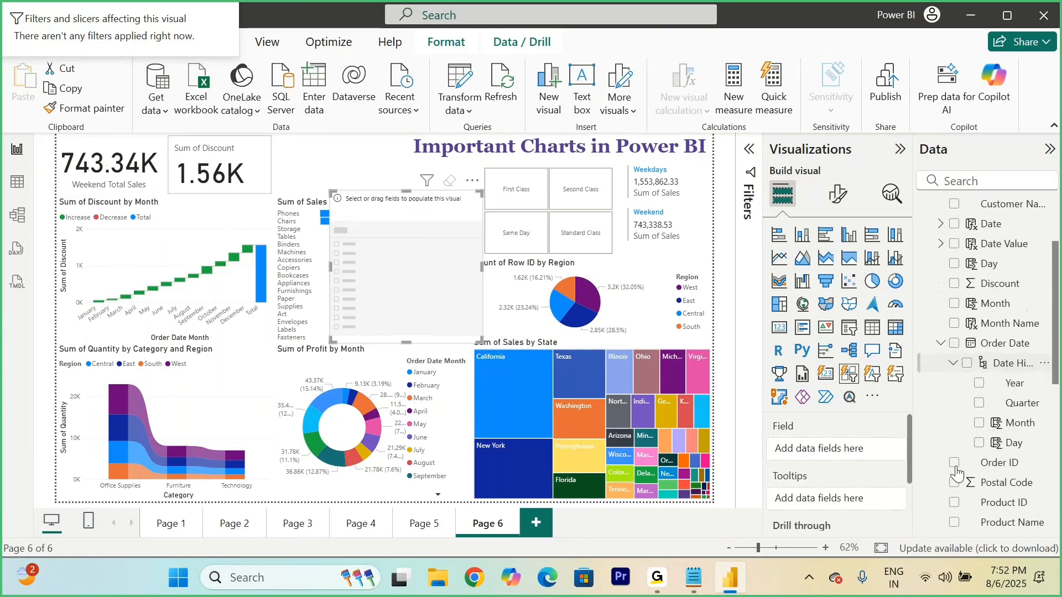
left_click(979, 421)
left_click_drag(475, 337, 514, 308)
Step: Replace Month with Region in the button slicer and make it narrower and taller
scroll(996, 340, "down", 4)
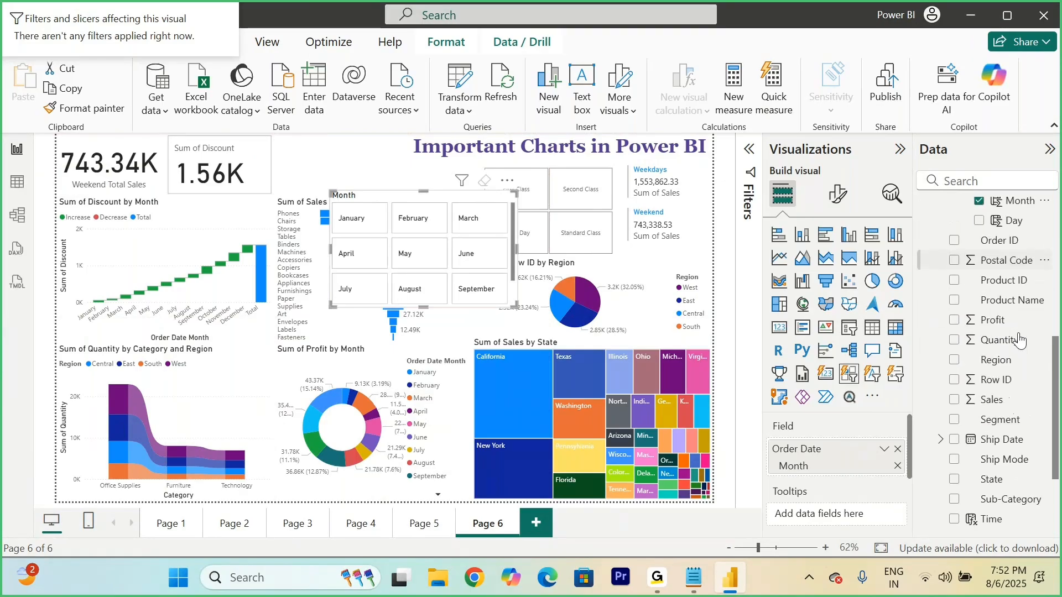
scroll(990, 266, "up", 3)
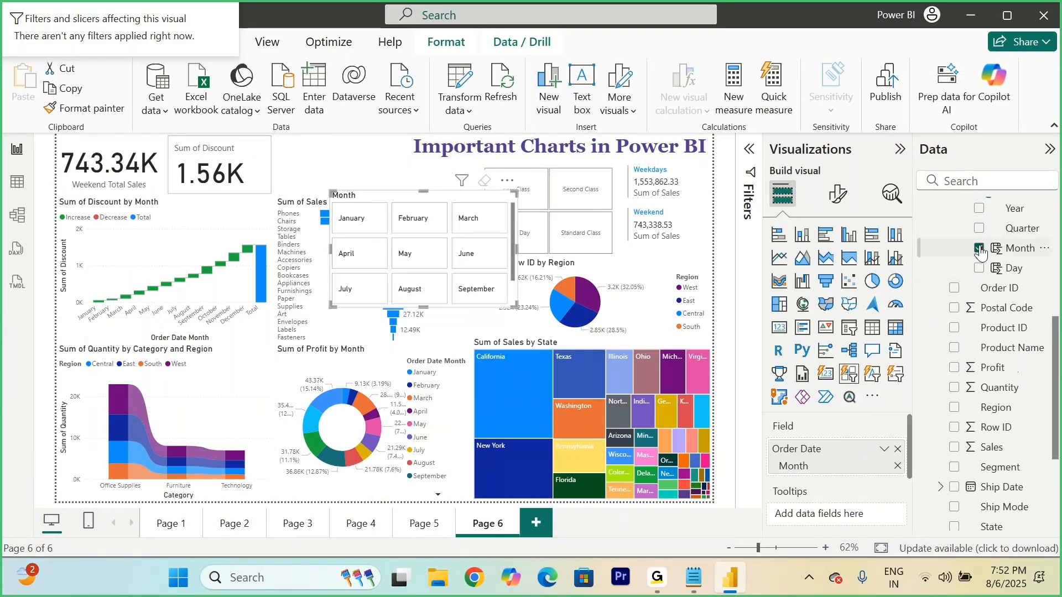
left_click(979, 248)
scroll(984, 343, "down", 5)
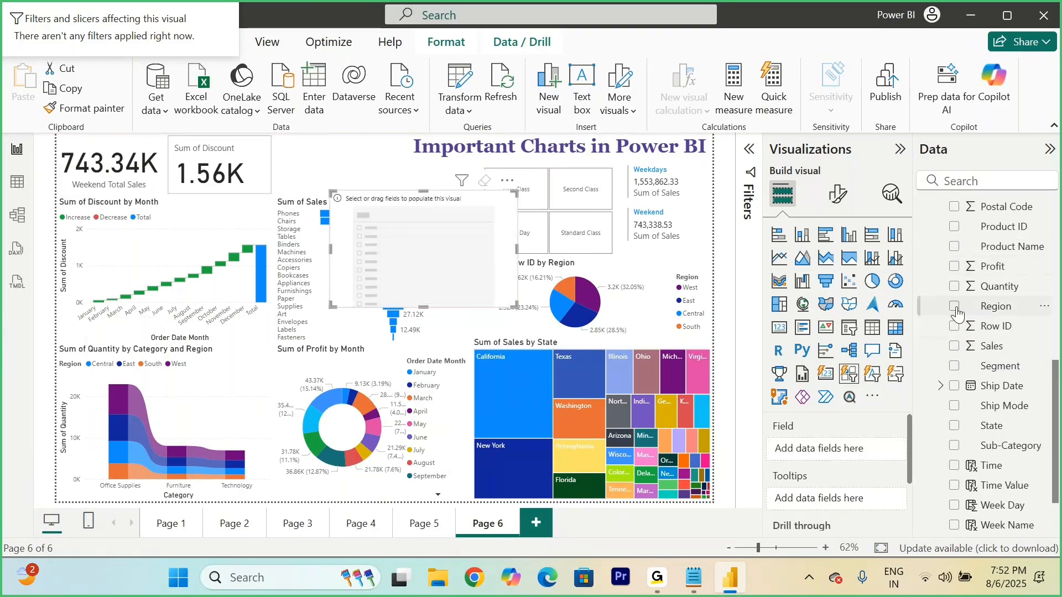
left_click(955, 308)
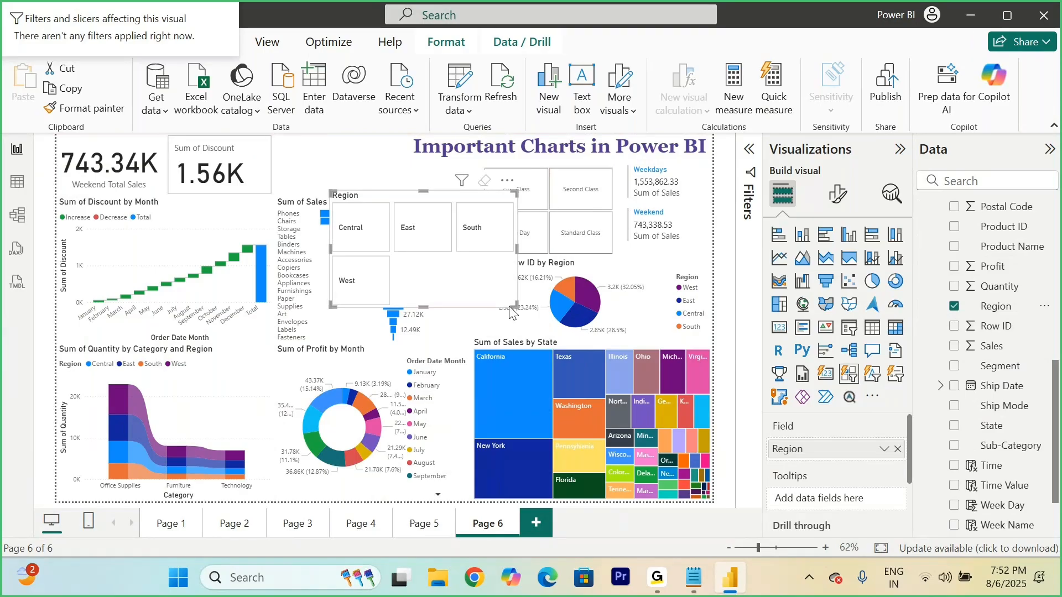
left_click_drag(513, 304, 479, 329)
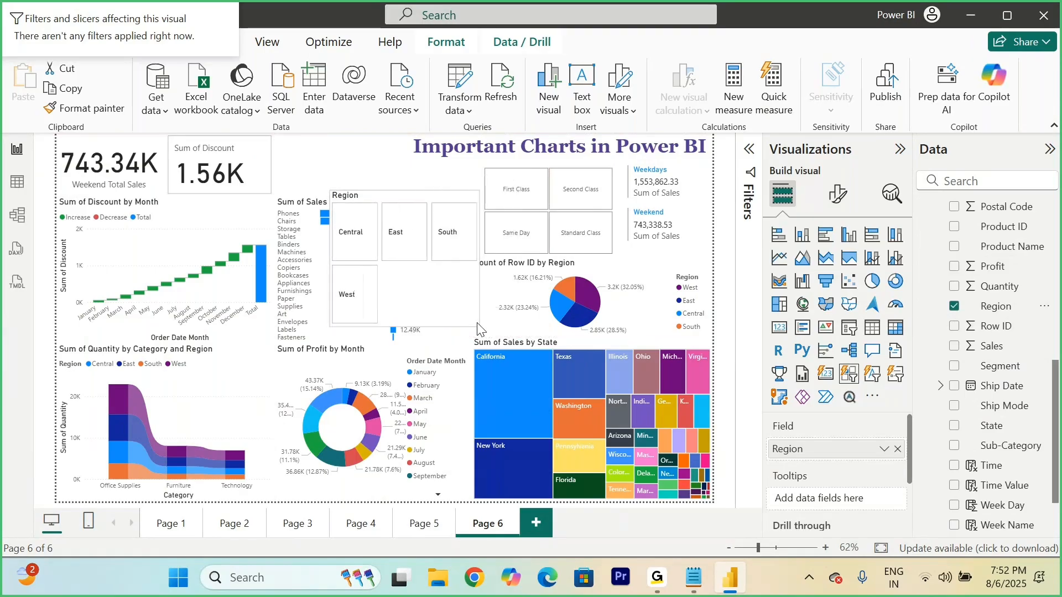
Step: Convert the Region button slicer to a standard slicer and set its style to Tile
left_click(838, 194)
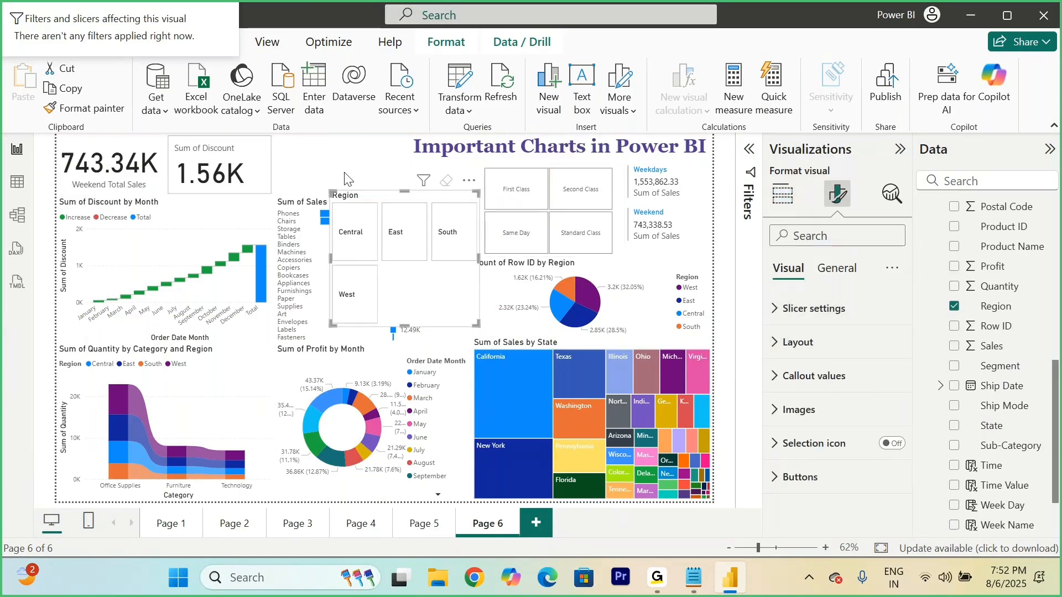
left_click(782, 193)
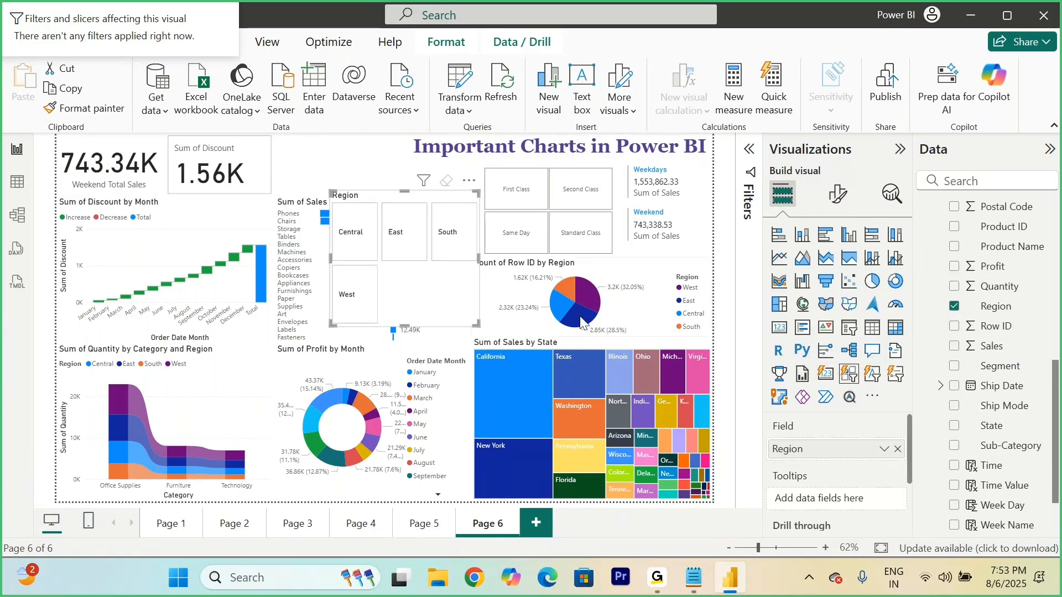
left_click(850, 331)
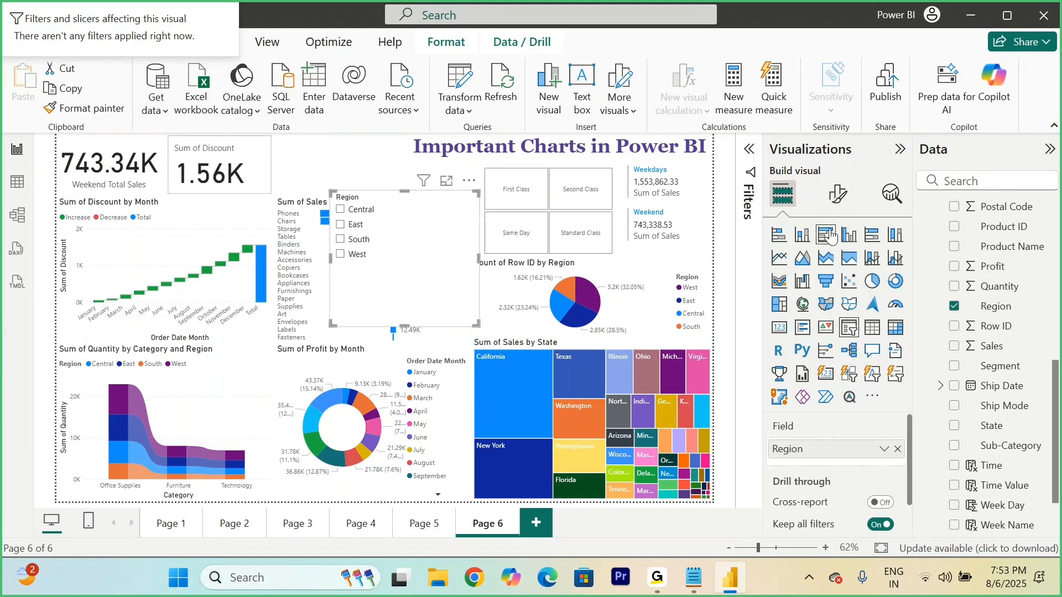
left_click(838, 194)
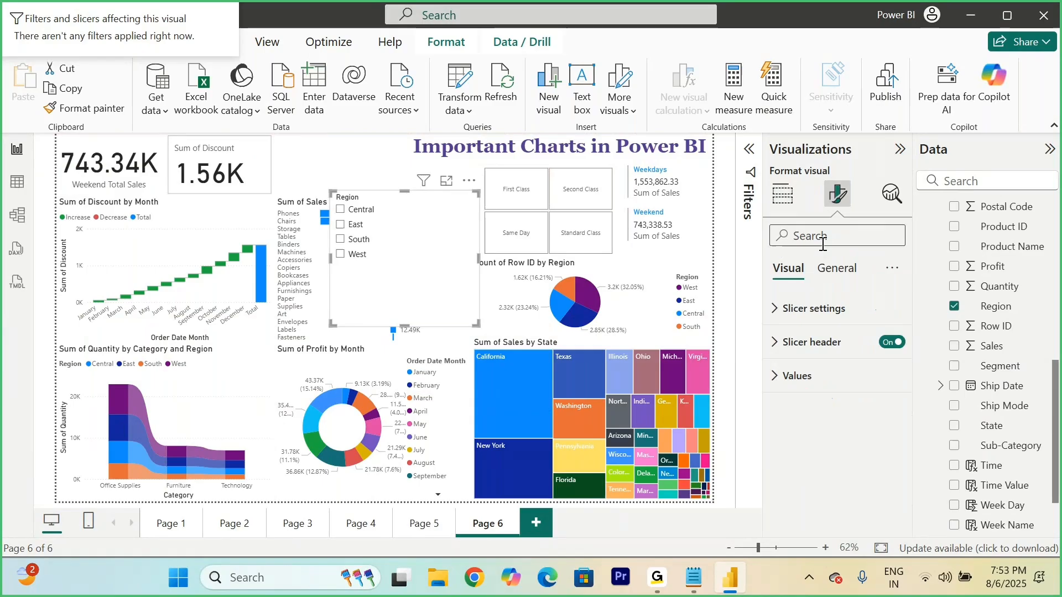
left_click(804, 309)
left_click(834, 393)
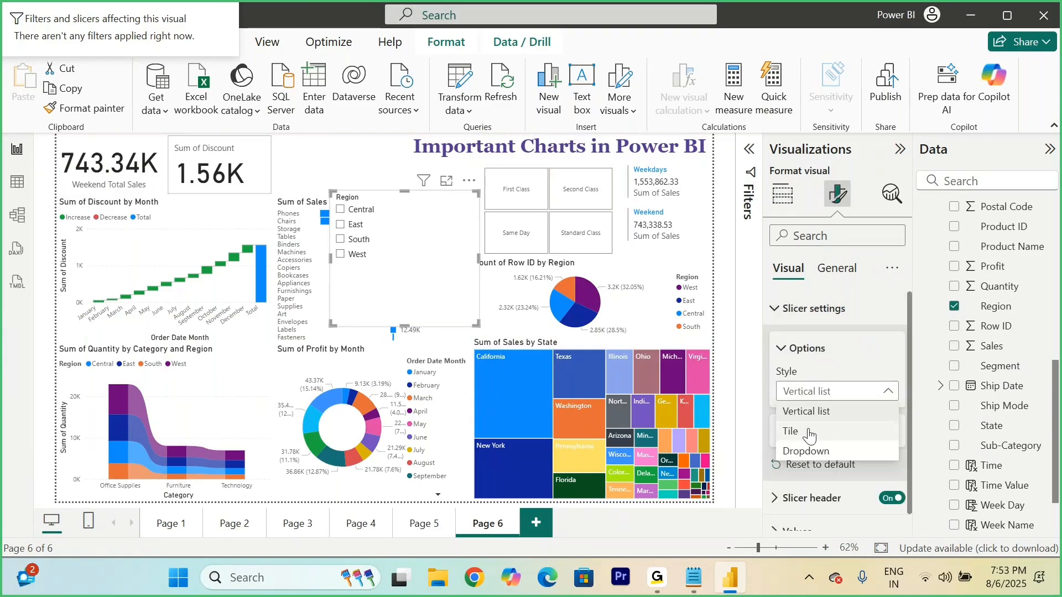
left_click(810, 433)
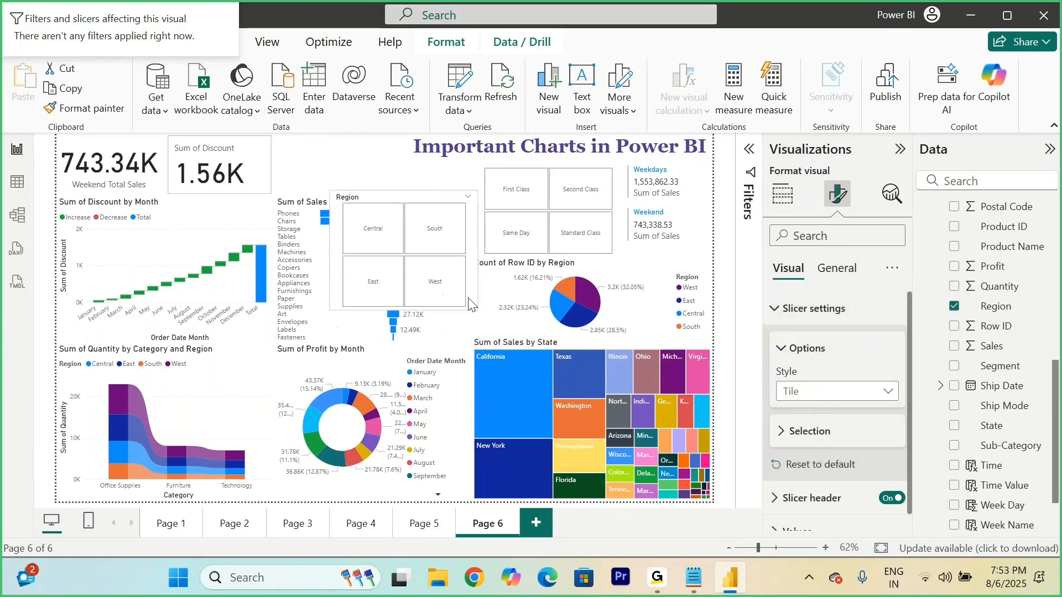
Step: Fit the Region slicer between the Discount card and the page title, above the funnel chart, and turn off its header
left_click_drag(468, 304, 449, 285)
left_click_drag(411, 203, 365, 145)
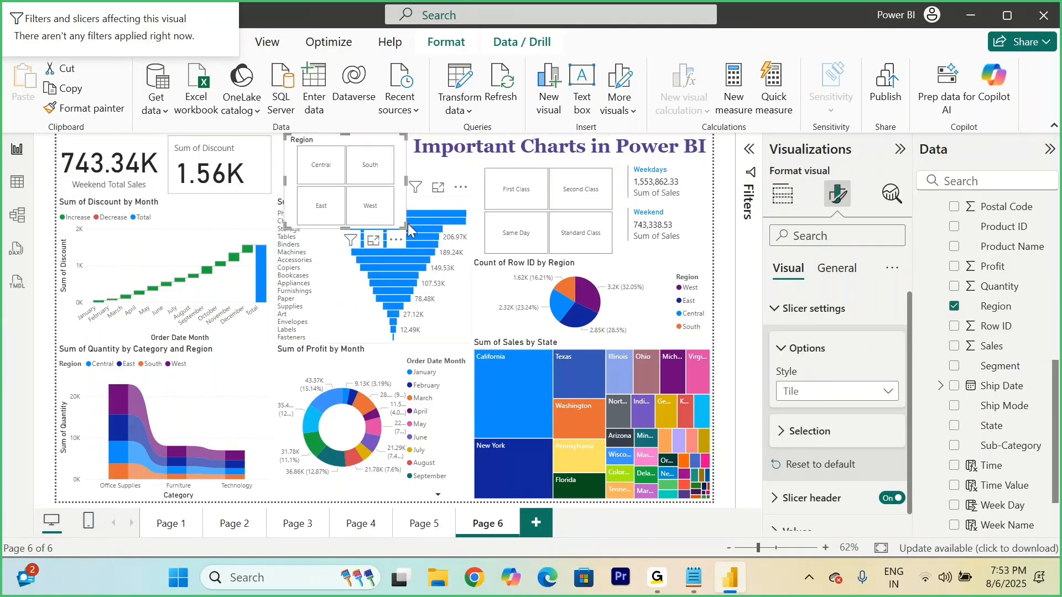
left_click_drag(407, 224, 406, 196)
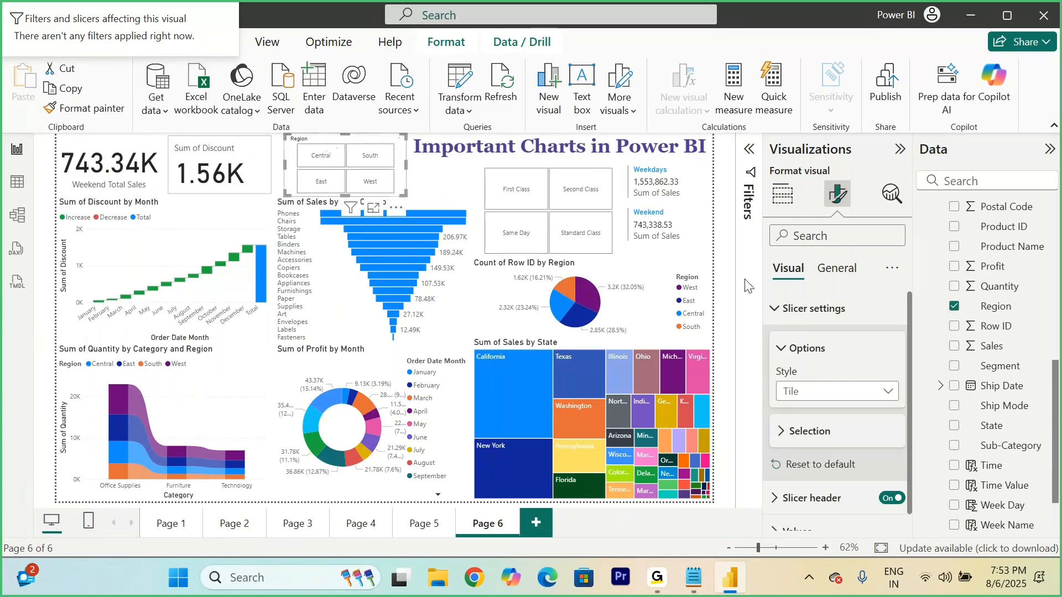
left_click(889, 499)
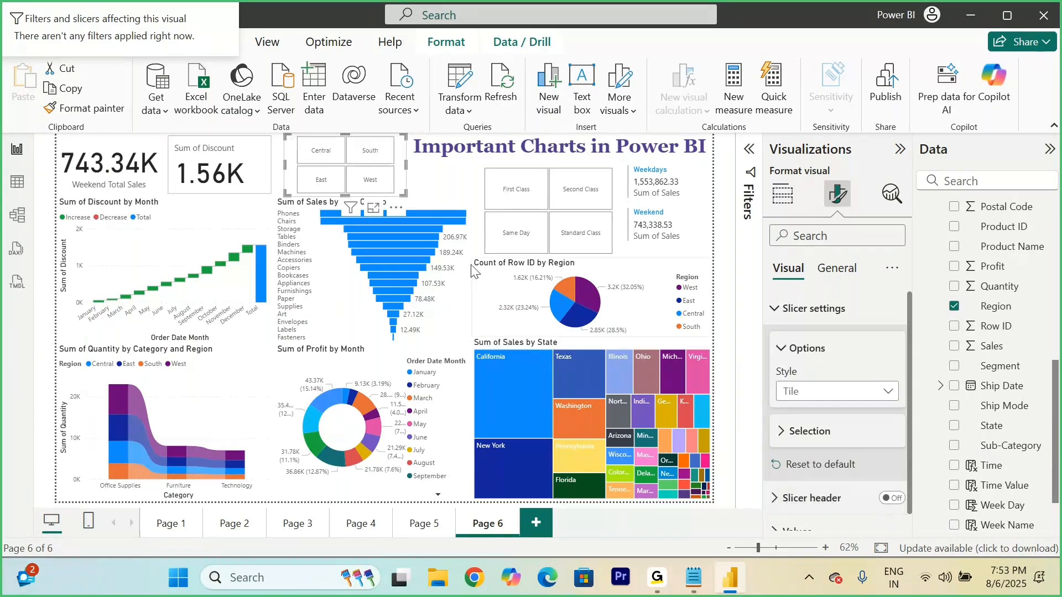
left_click_drag(288, 193, 278, 191)
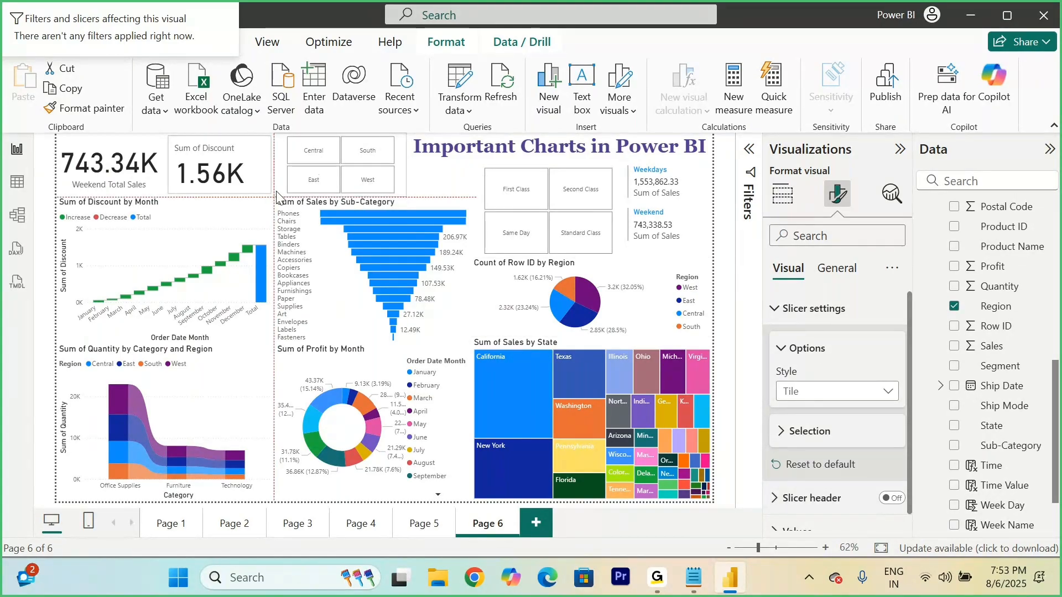
left_click(455, 178)
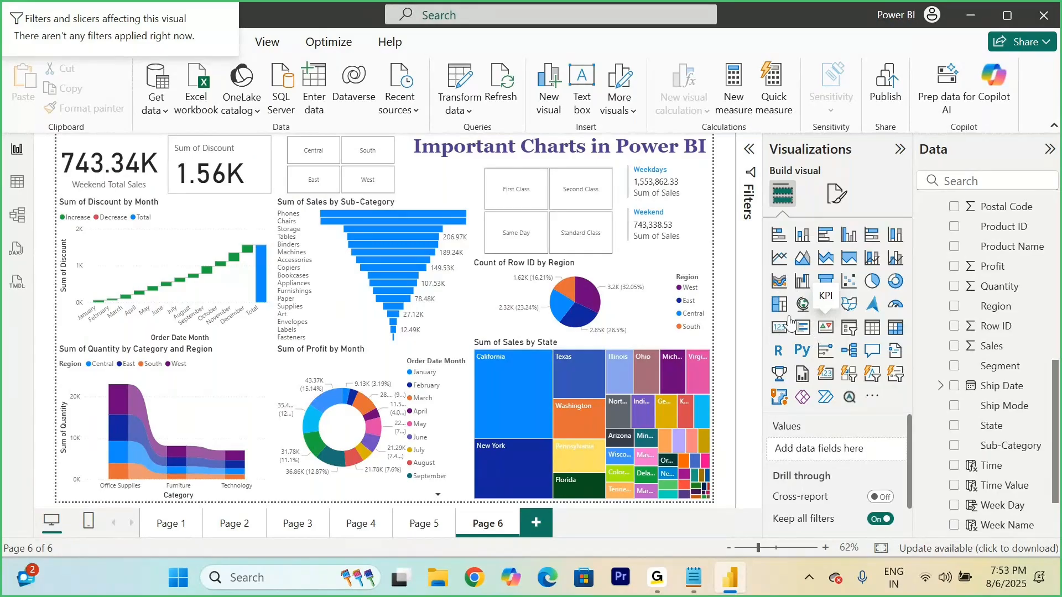
Step: Add a KPI visual with Sum of Profit as its value and Sales as its trend axis
left_click(826, 327)
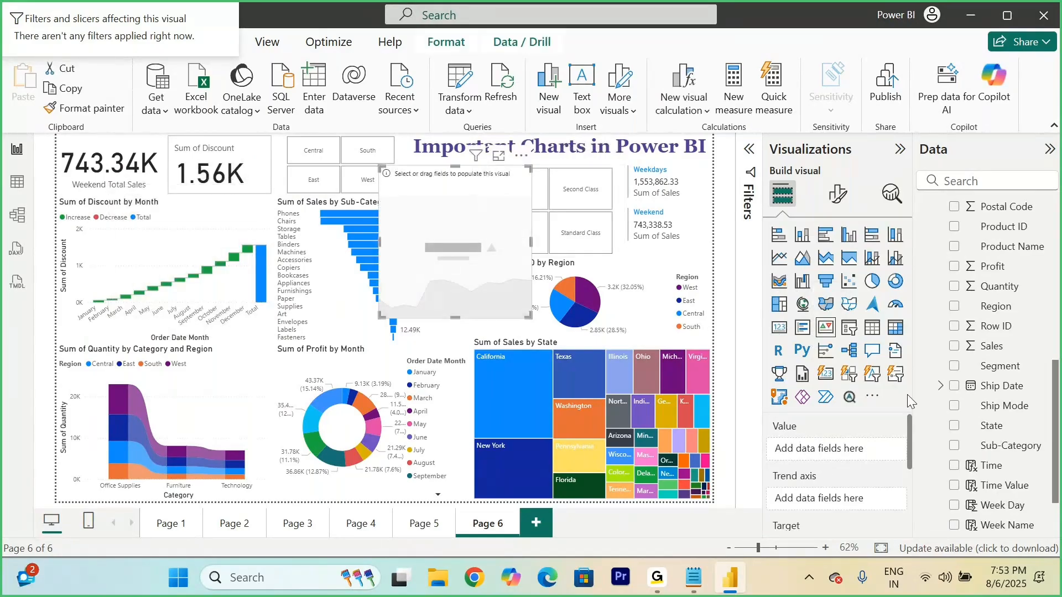
scroll(980, 451, "down", 1)
scroll(980, 450, "up", 2)
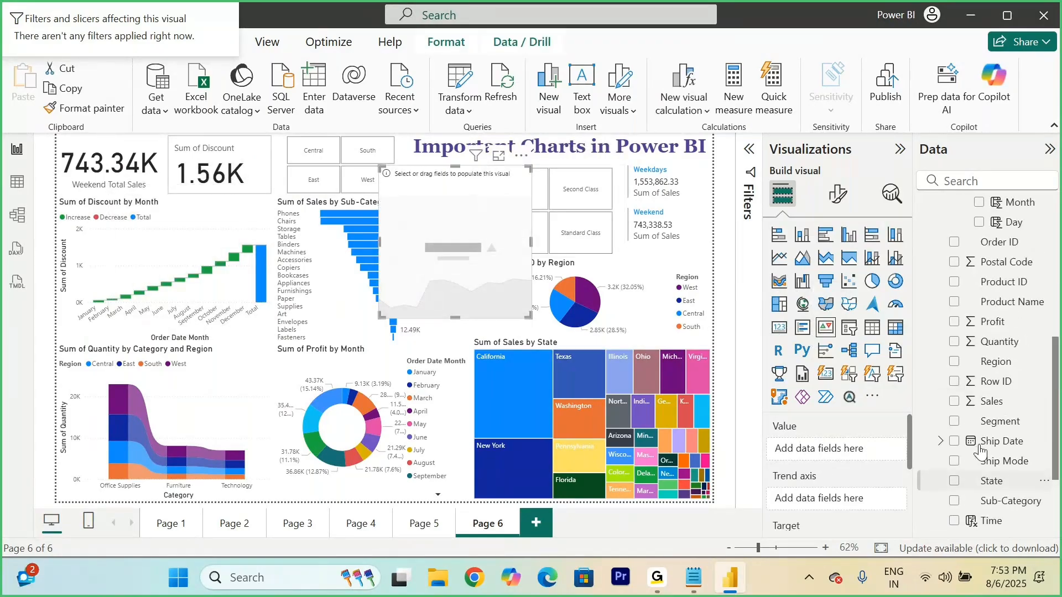
left_click(954, 326)
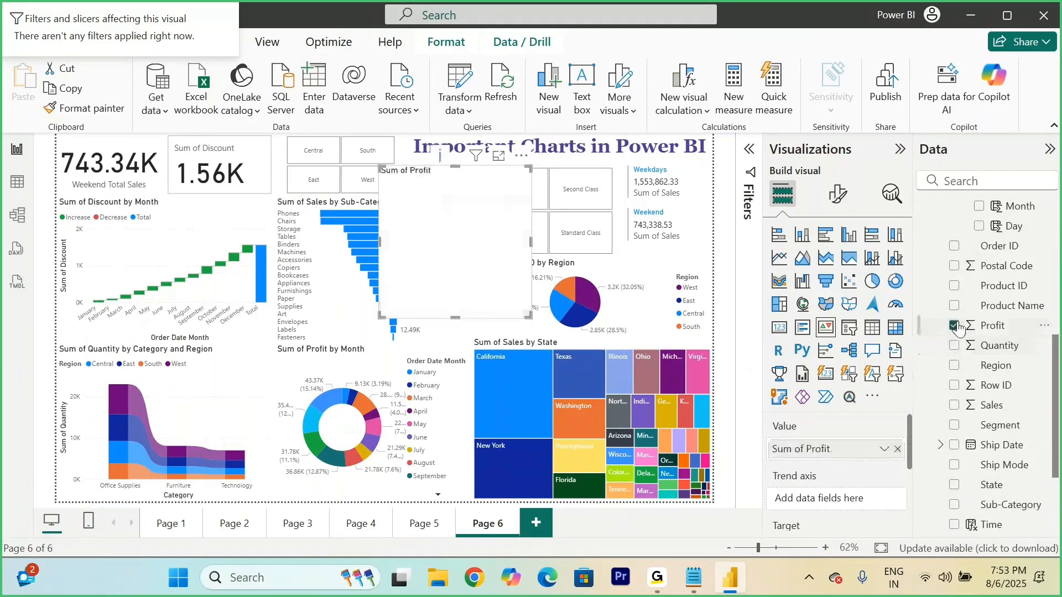
left_click(953, 407)
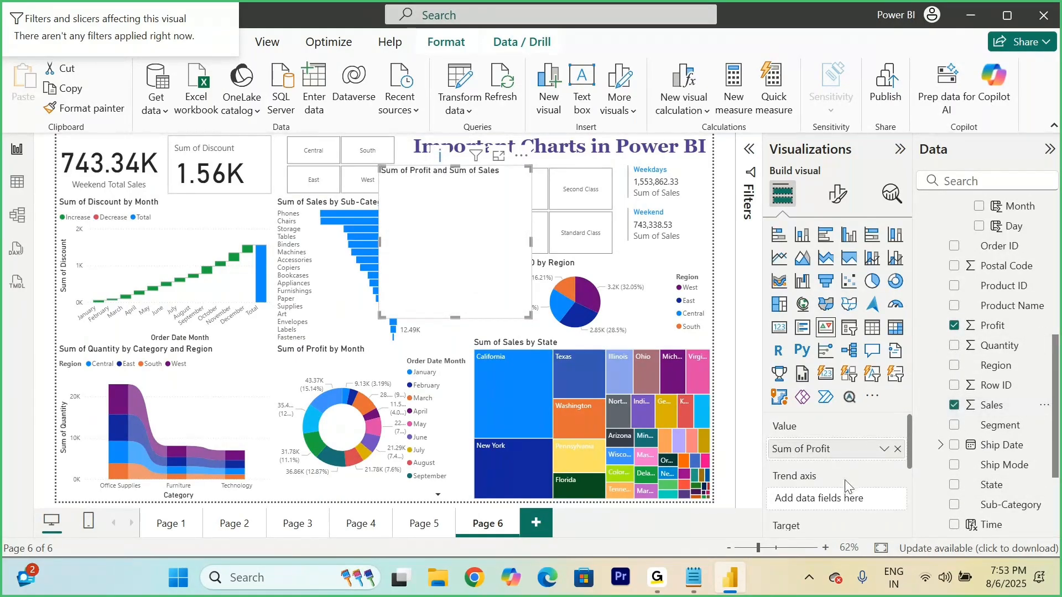
left_click_drag(845, 486, 821, 446)
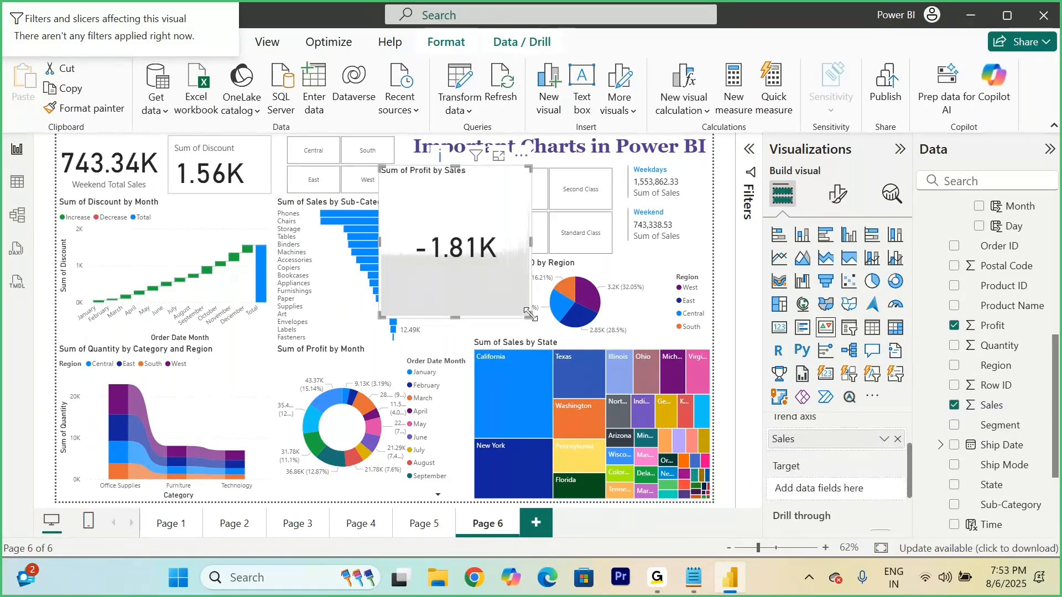
Step: Shrink the Profit KPI to fit beneath the page title beside the Ship Mode slicer, and turn off its title
left_click_drag(530, 314, 464, 227)
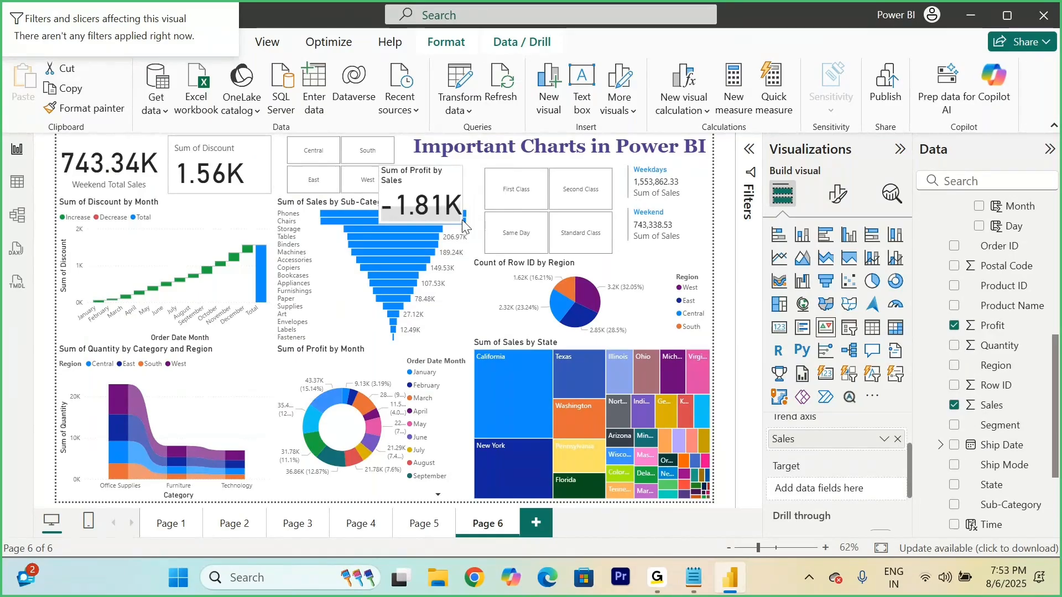
left_click_drag(448, 215, 476, 214)
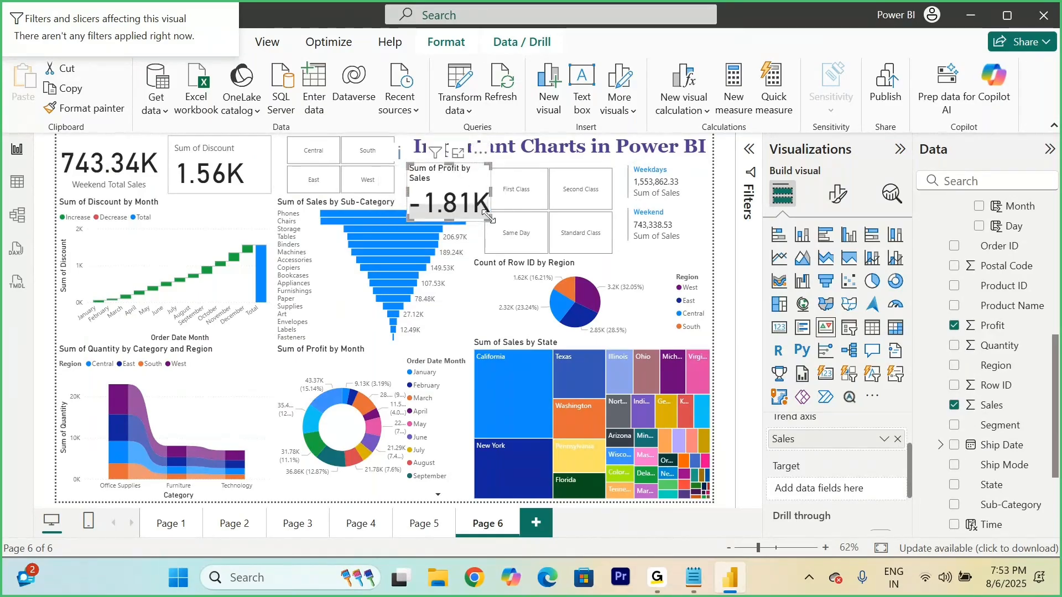
left_click_drag(486, 216, 474, 195)
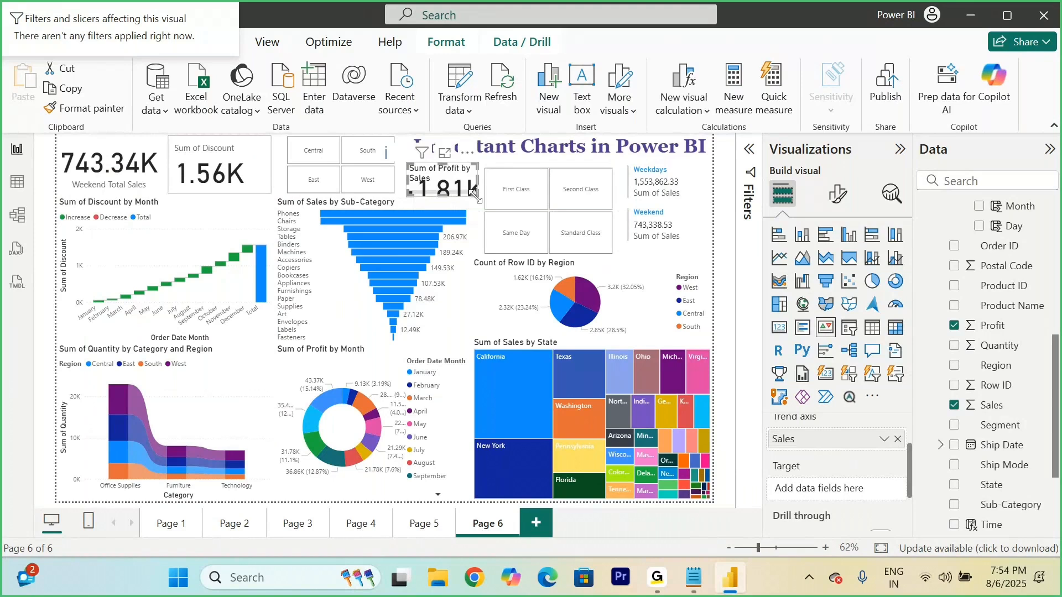
left_click(838, 193)
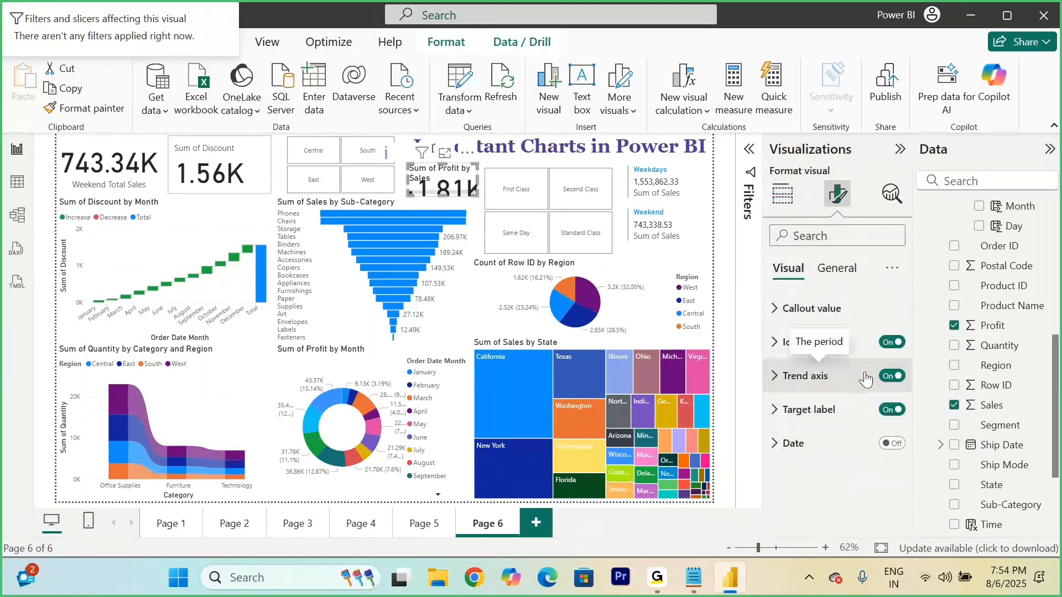
left_click(837, 268)
left_click(891, 342)
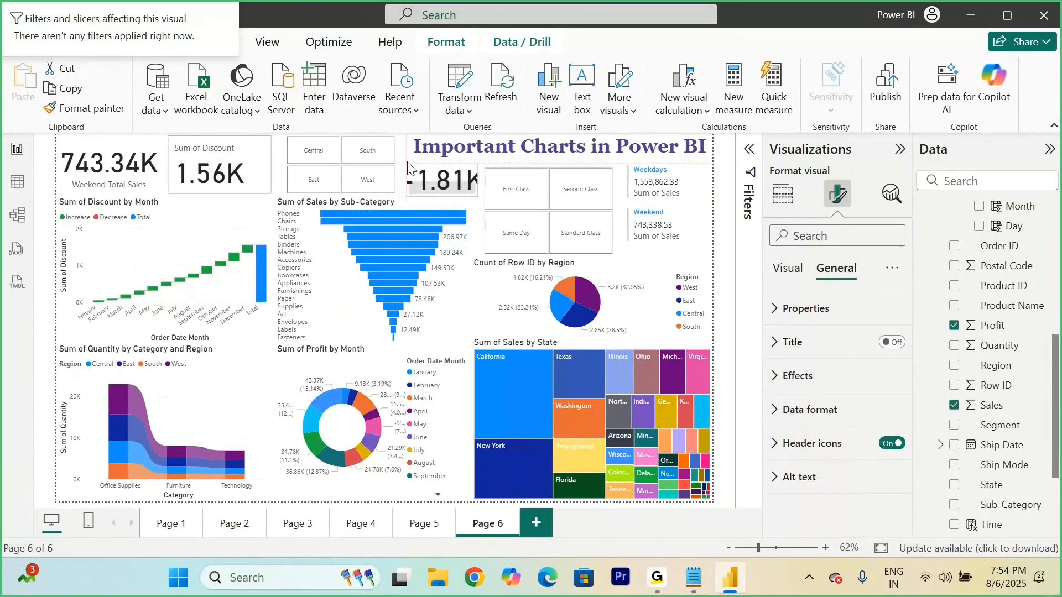
Step: Narrow the Ship Mode and Region slicers slightly and widen the KPI toward the Region slicer so it fits between them
left_click(484, 172)
left_click_drag(481, 171, 447, 164)
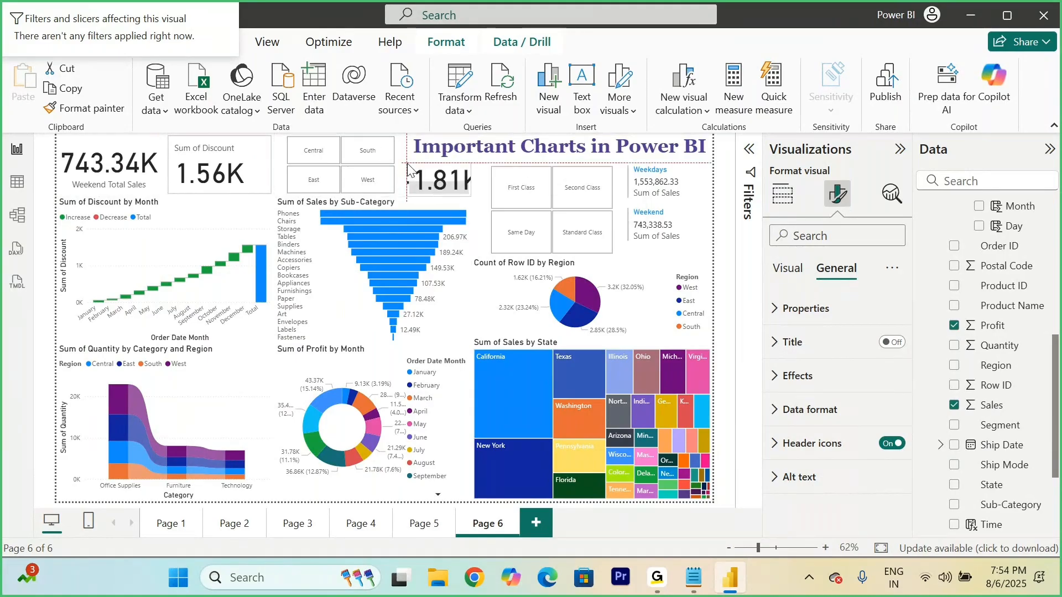
left_click_drag(396, 167, 386, 167)
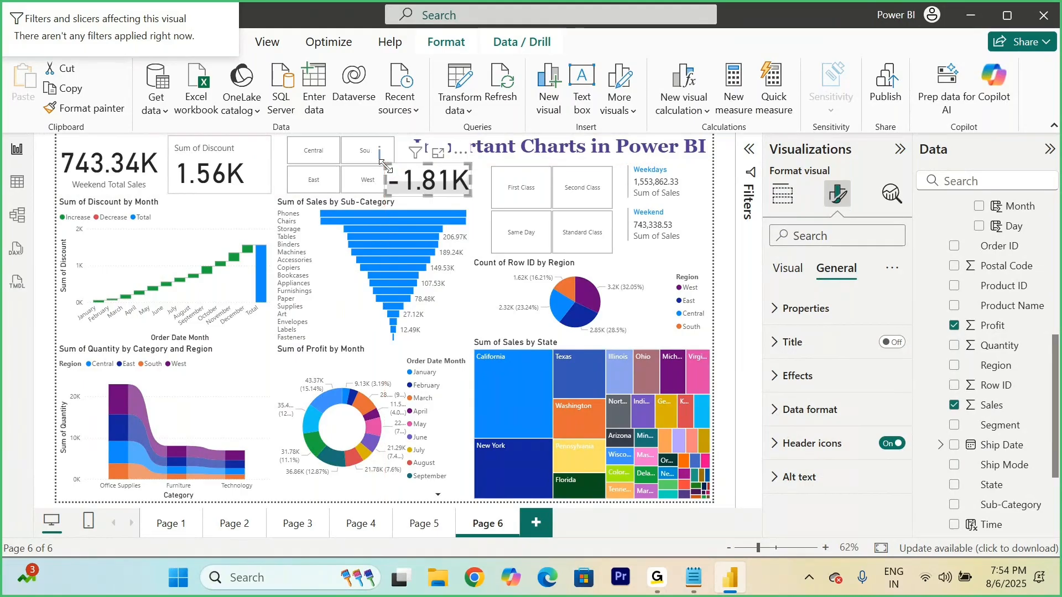
left_click(403, 148)
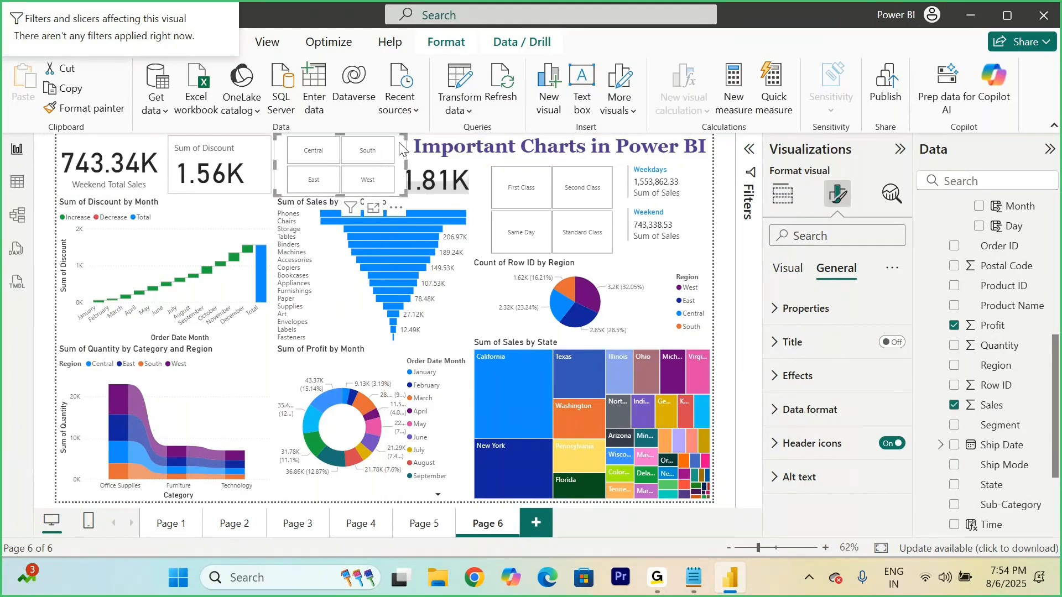
left_click_drag(406, 191, 386, 187)
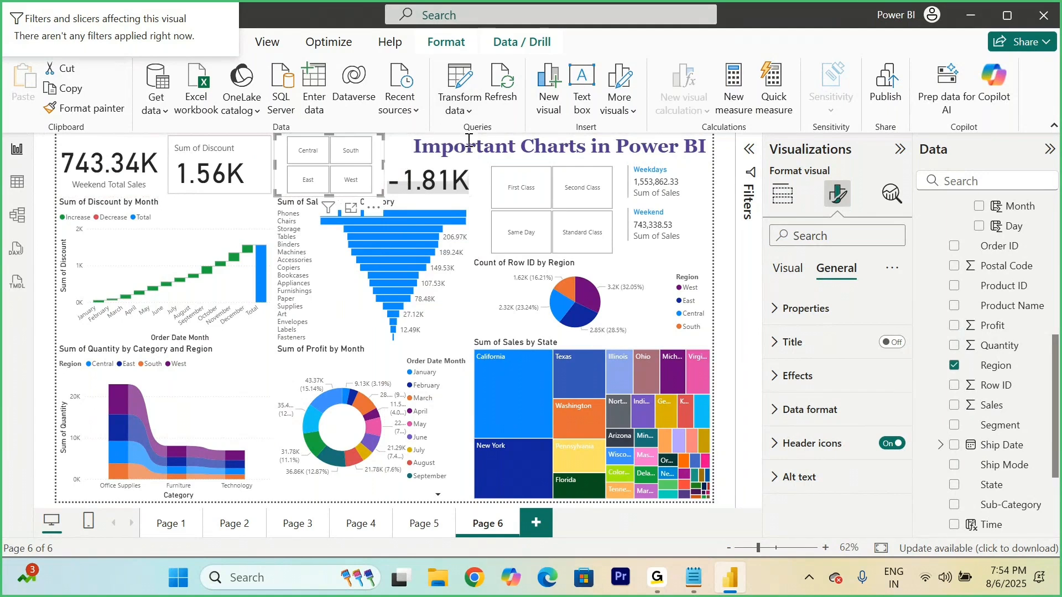
Step: Replace the page title text with "Weekend and Weekdays Analysis"
left_click(550, 146)
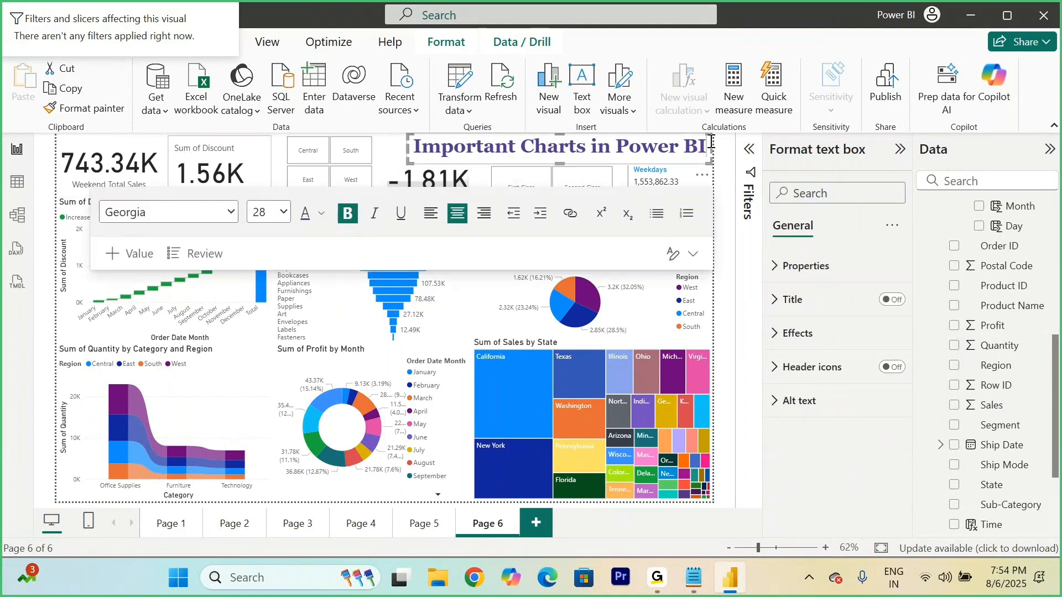
key("BackSpace")
key("BackSpace")
key("BackSpace")
key("BackSpace")
key("BackSpace")
key("BackSpace")
key("BackSpace")
key("BackSpace")
key("BackSpace")
key("BackSpace")
key("BackSpace")
key("BackSpace")
key("BackSpace")
key("BackSpace")
key("BackSpace")
key("BackSpace")
key("BackSpace")
key("BackSpace")
key("BackSpace")
key("BackSpace")
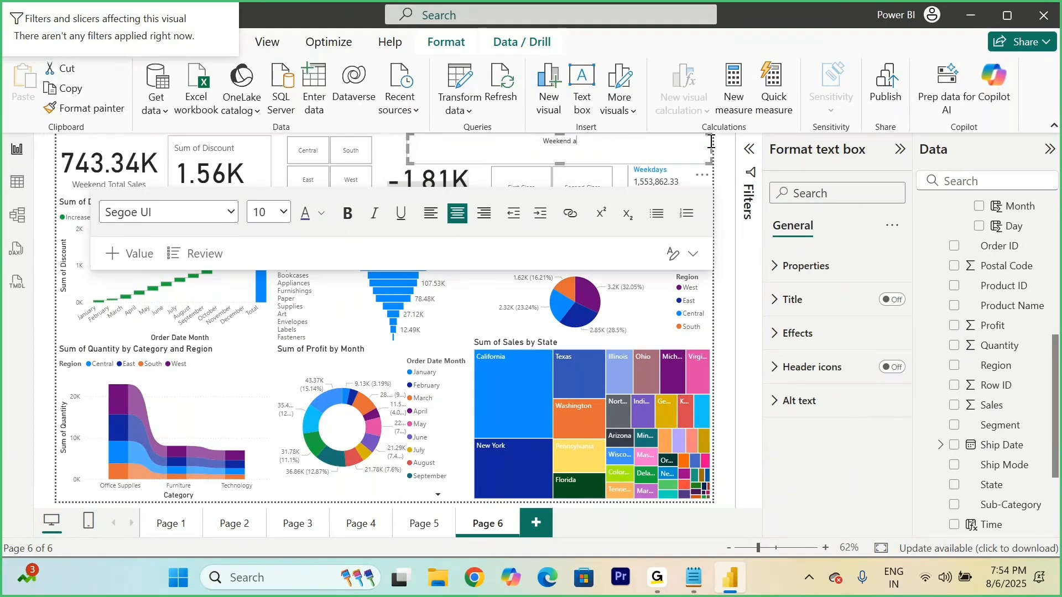
type("days Analysis")
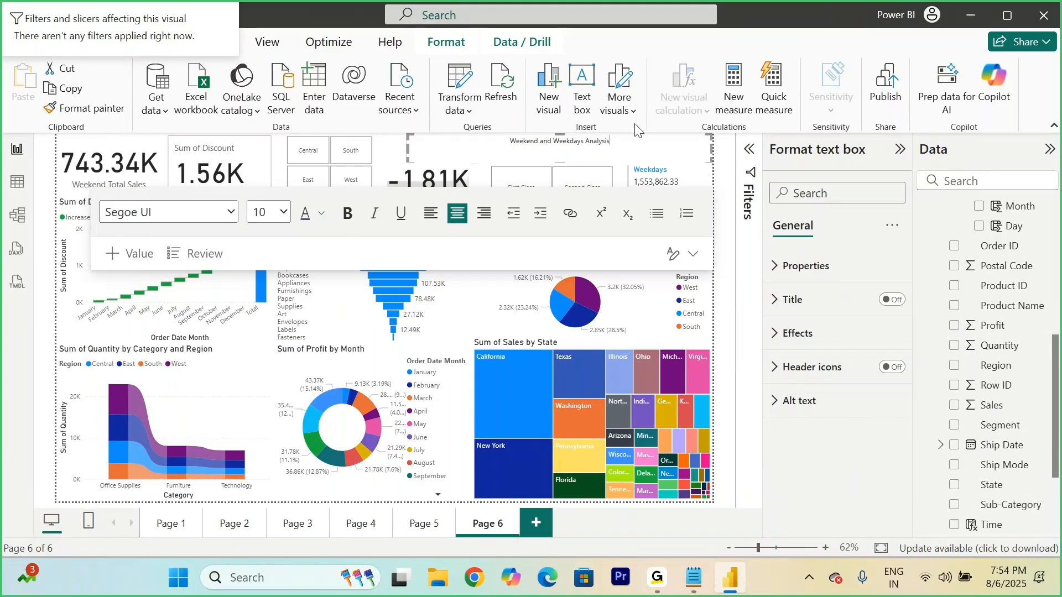
Step: Set the font size of the whole page title to 28
triple_click(608, 139)
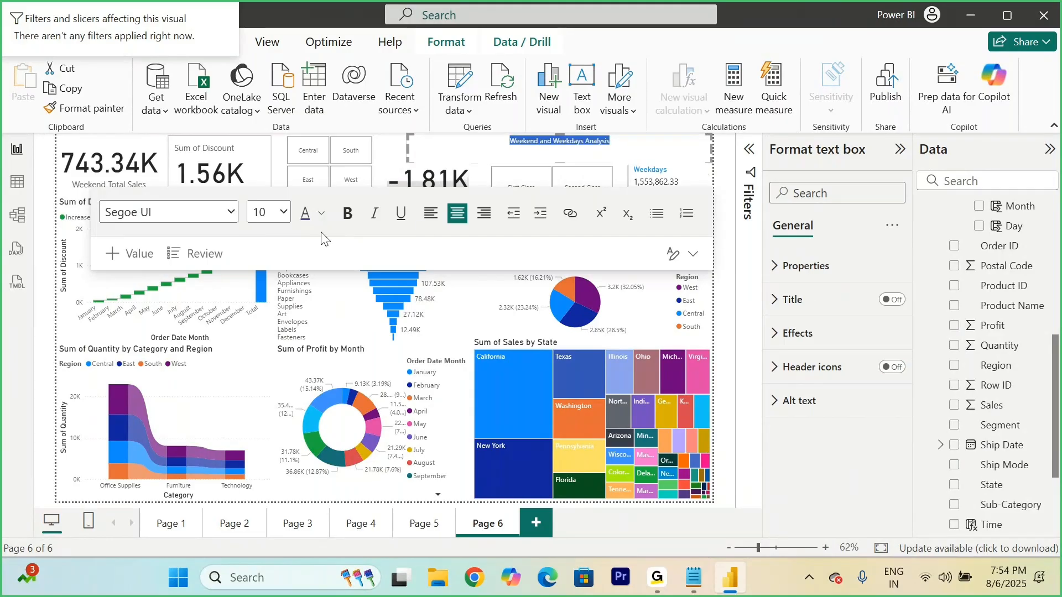
left_click(270, 213)
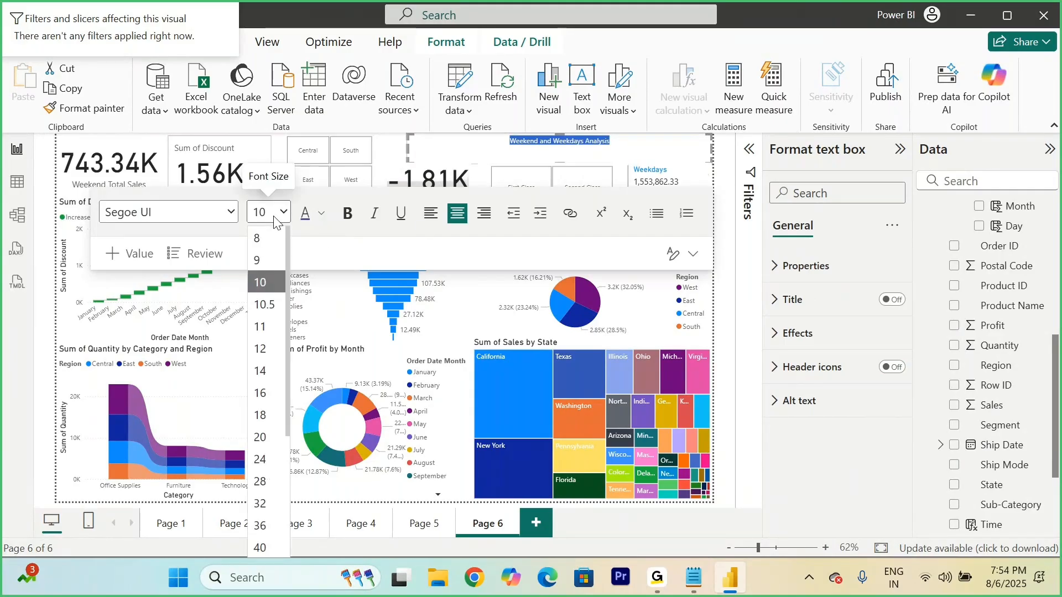
left_click(265, 446)
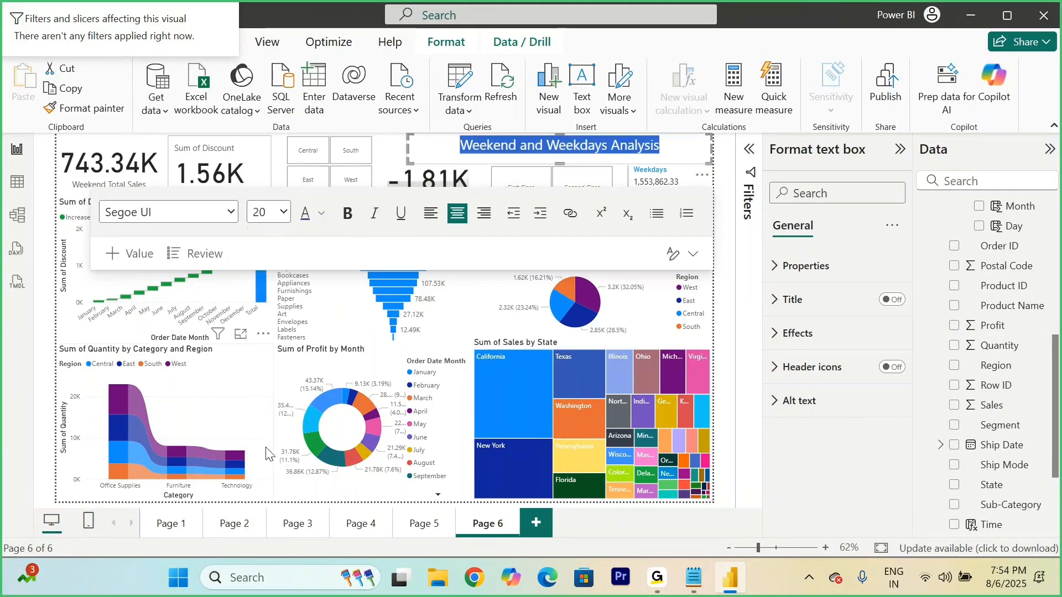
left_click(281, 214)
left_click(267, 486)
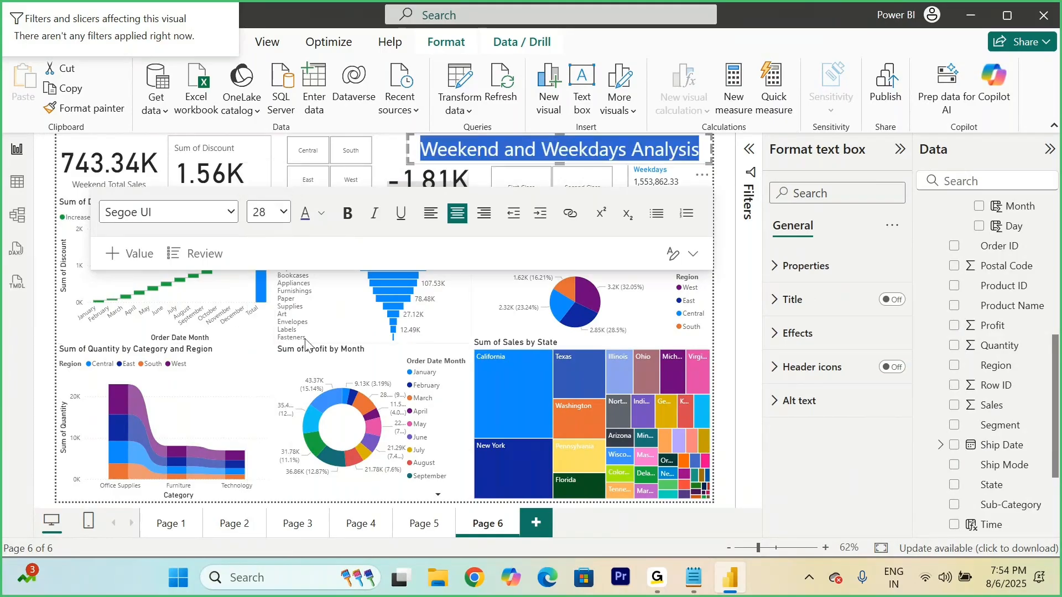
Step: Try the Courier New and Consolas fonts on the page title
left_click(231, 213)
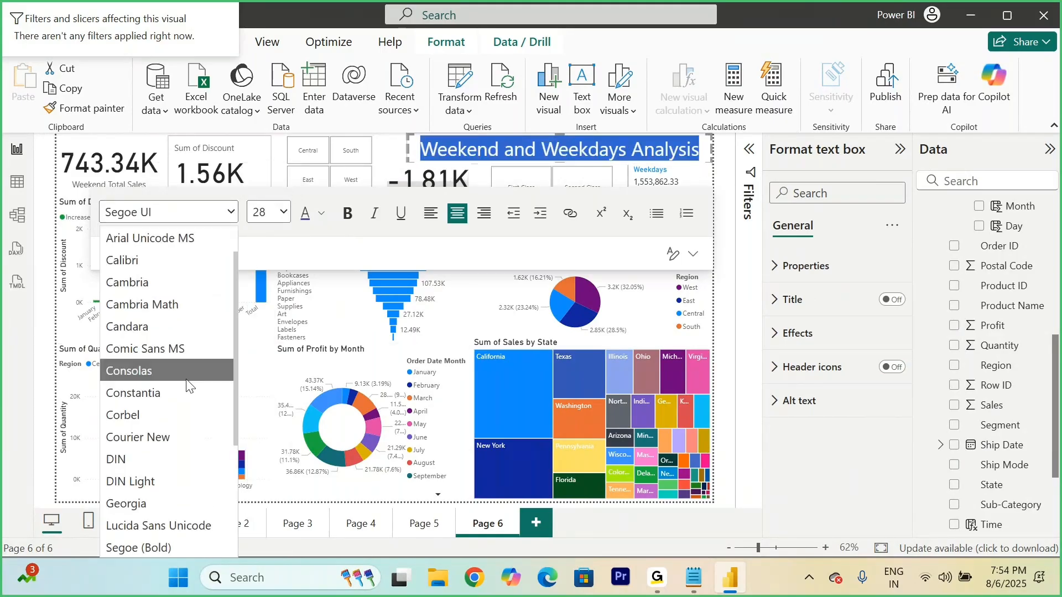
left_click(166, 434)
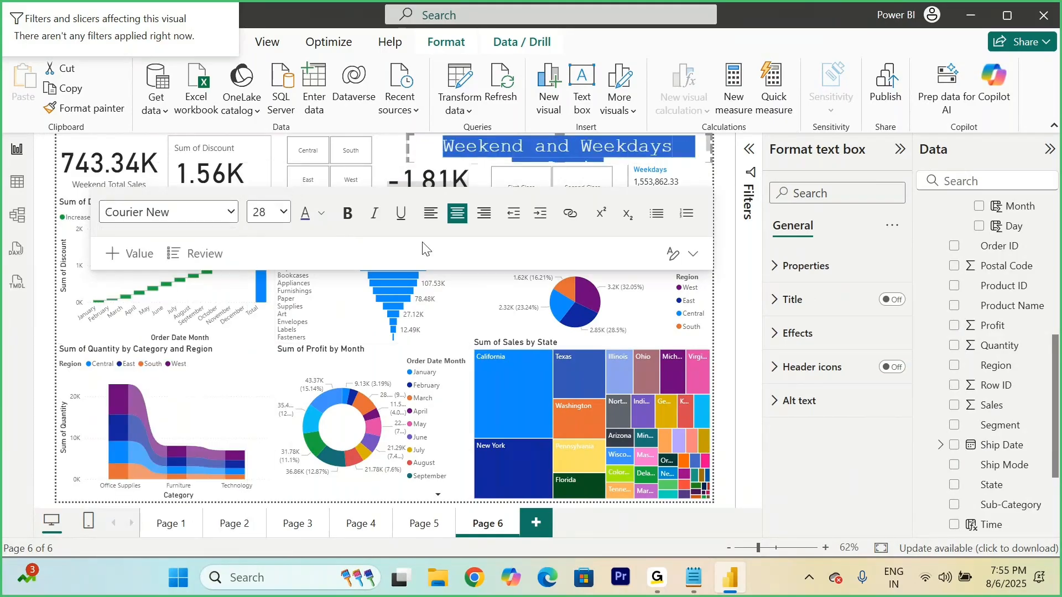
left_click(230, 213)
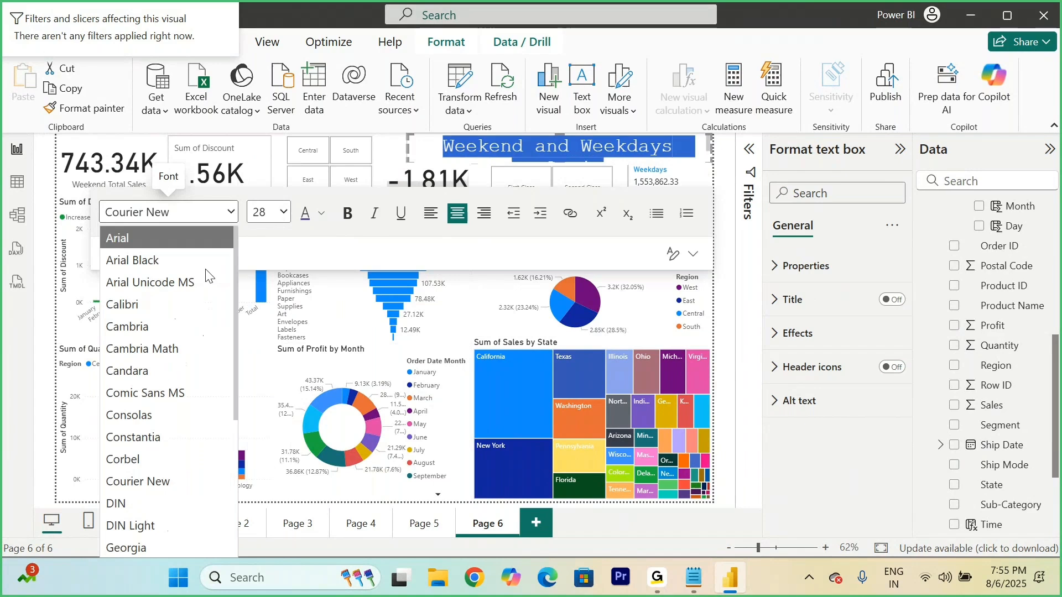
left_click(162, 420)
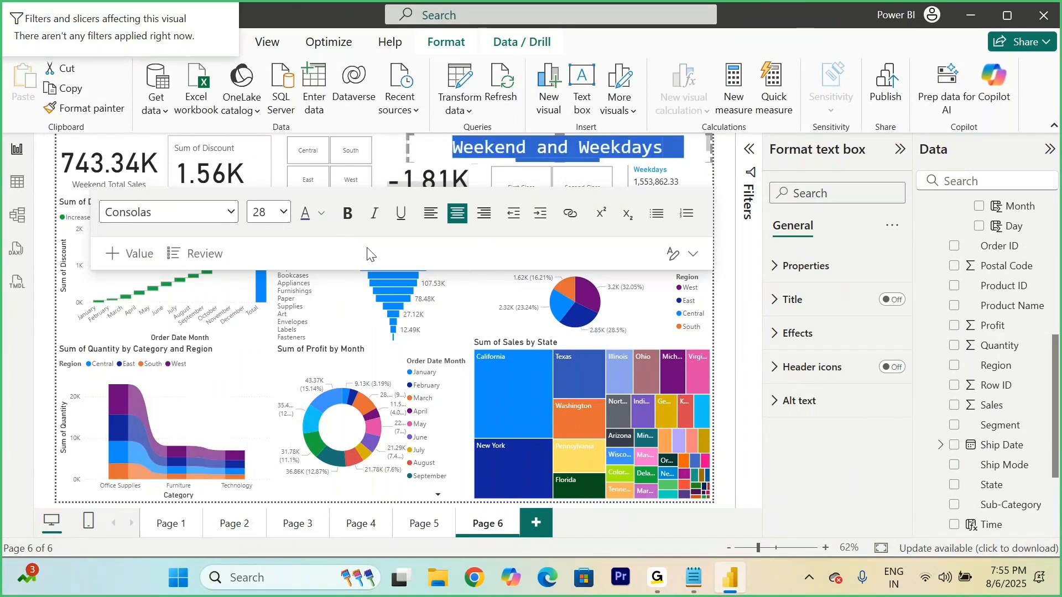
Step: Make the page title bold and dark blue, and set its font to Candara
left_click(348, 214)
left_click(325, 217)
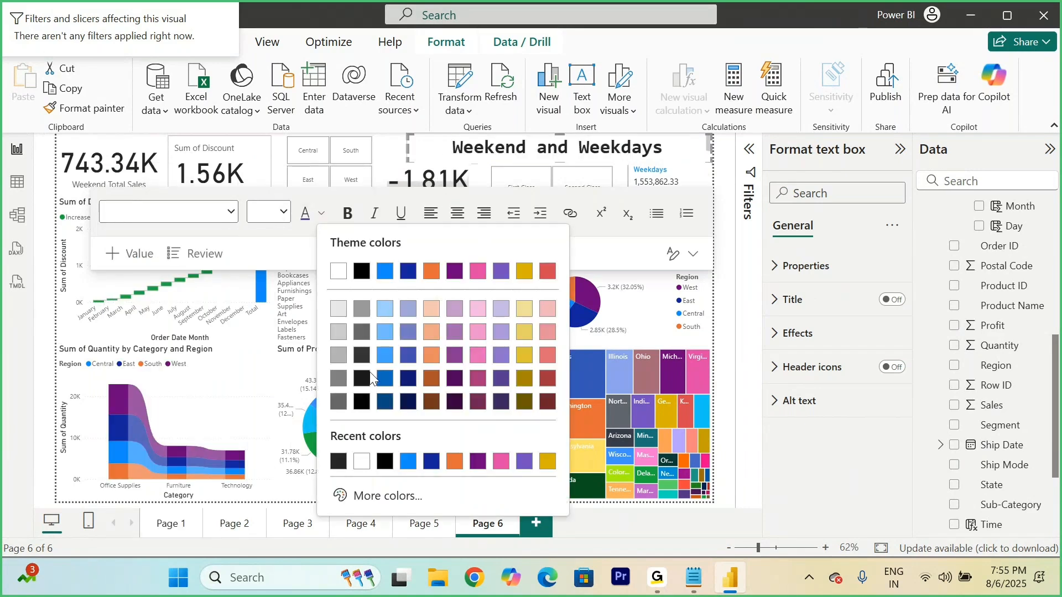
left_click(406, 382)
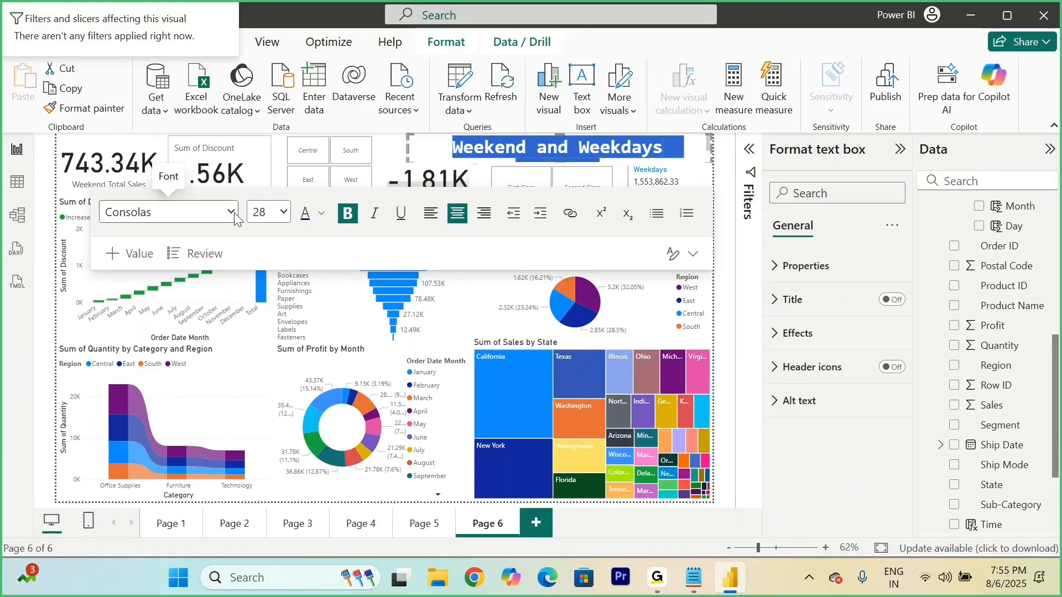
left_click(210, 212)
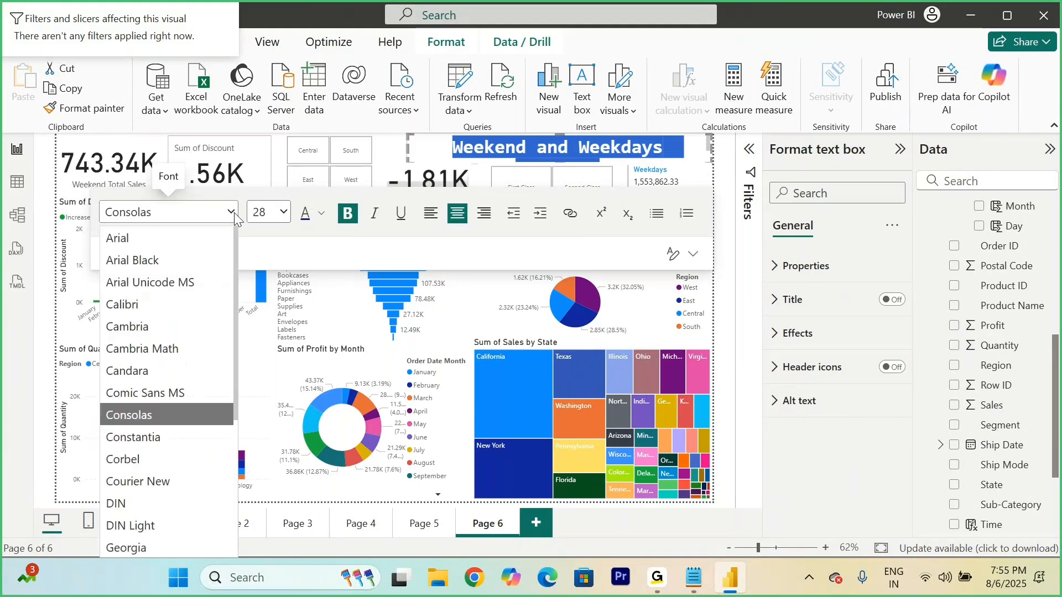
left_click(161, 375)
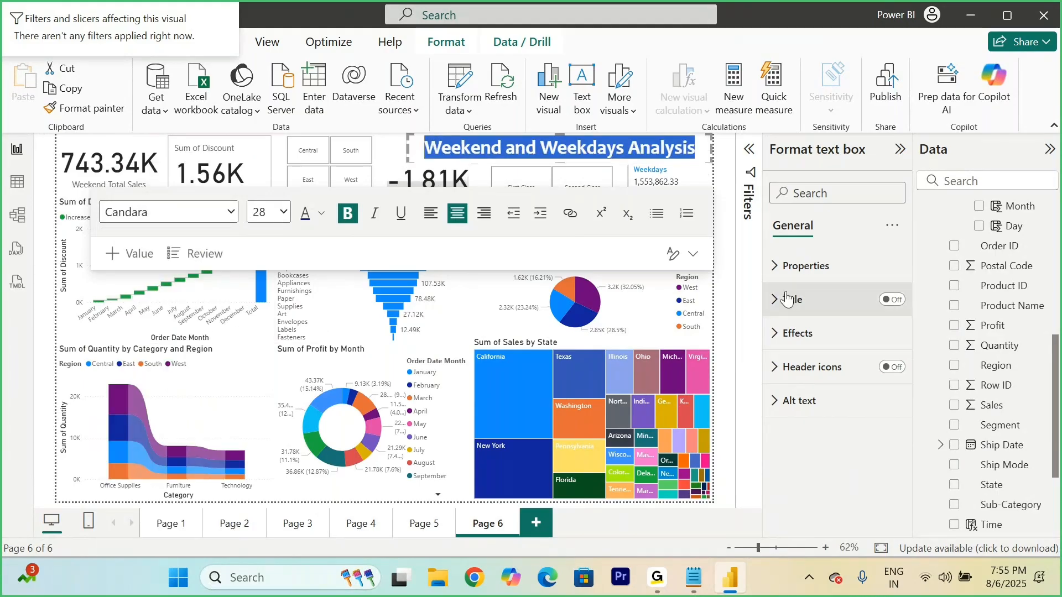
left_click(741, 341)
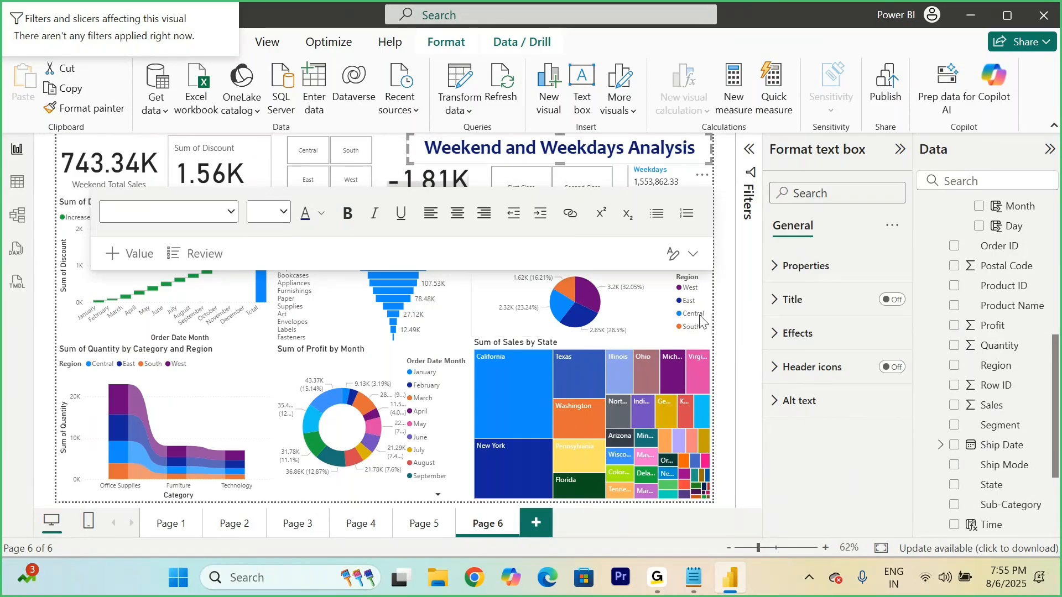
left_click(663, 330)
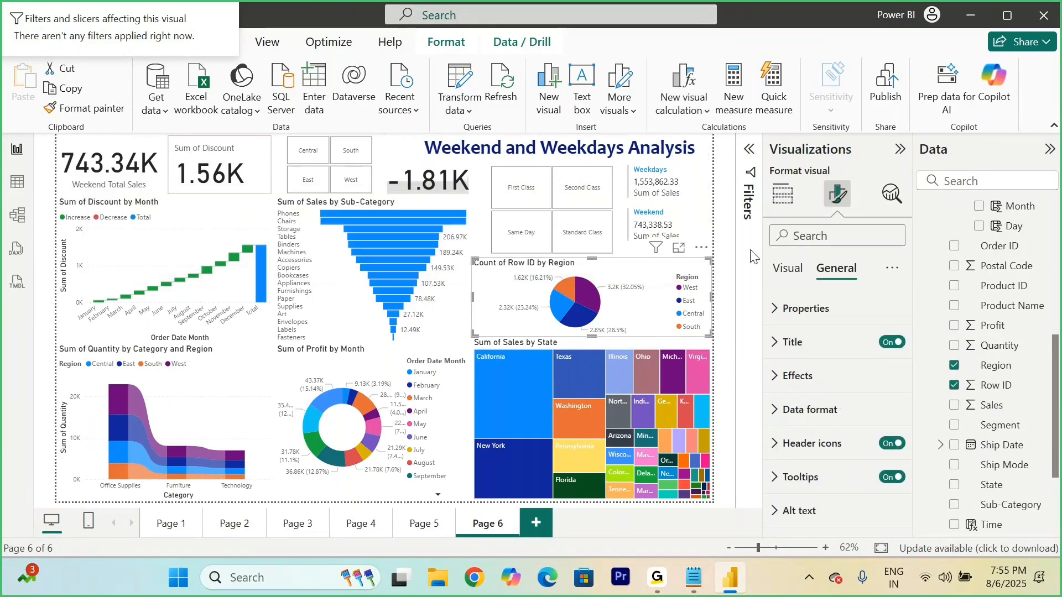
Step: Try the orange and red color theme on the report
left_click(268, 42)
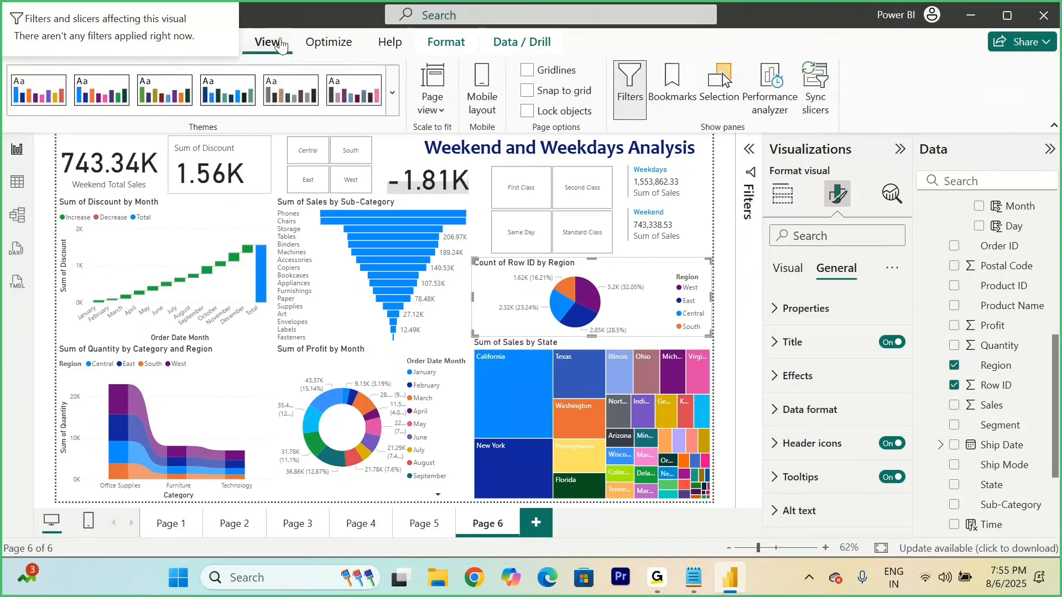
left_click(393, 93)
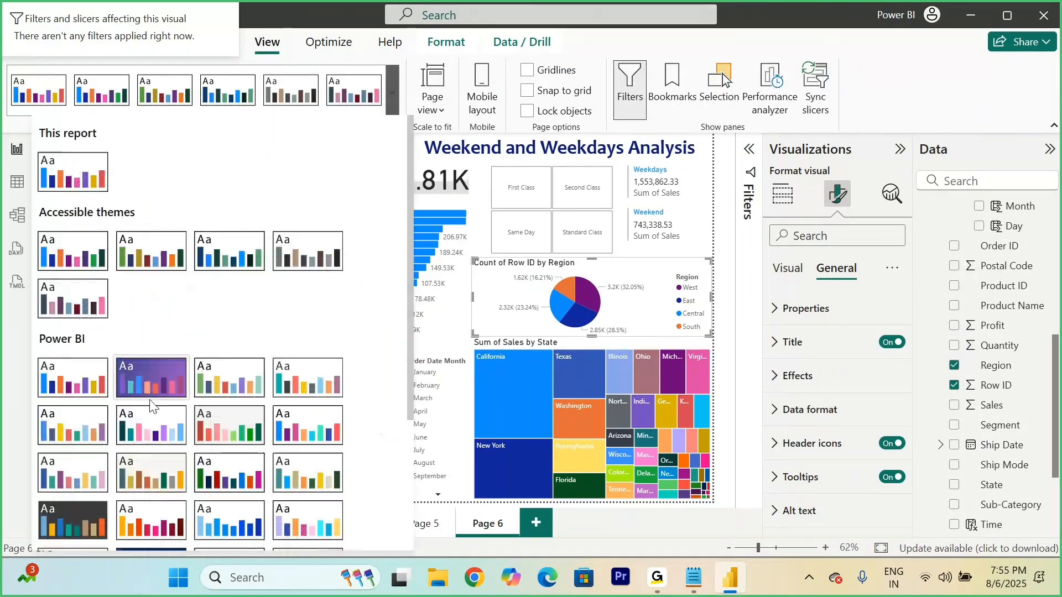
key("Escape")
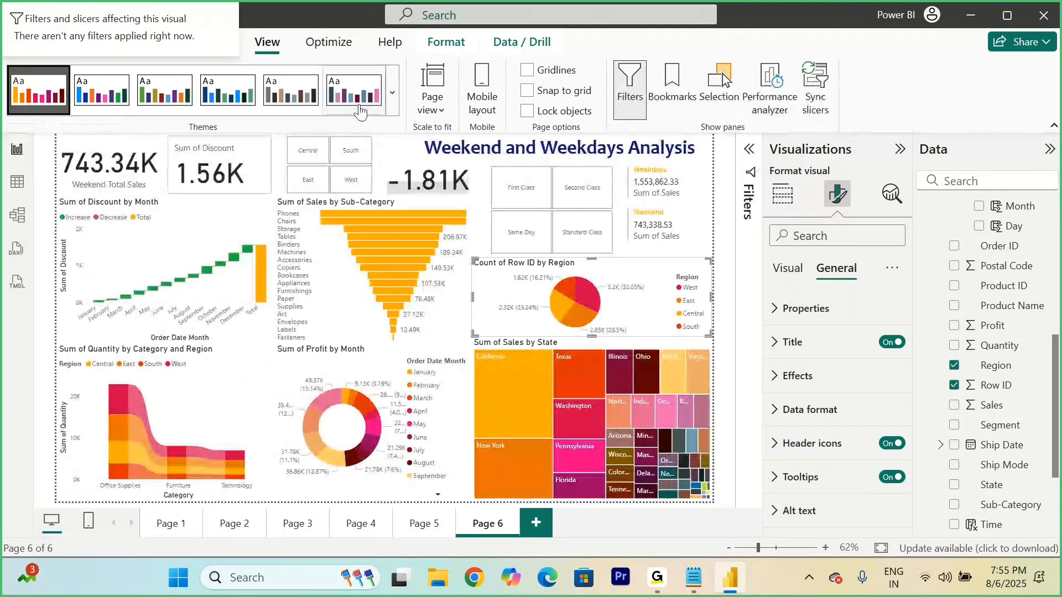
Step: Try the Copilot default theme on the report and return to the default blue color theme
left_click(392, 94)
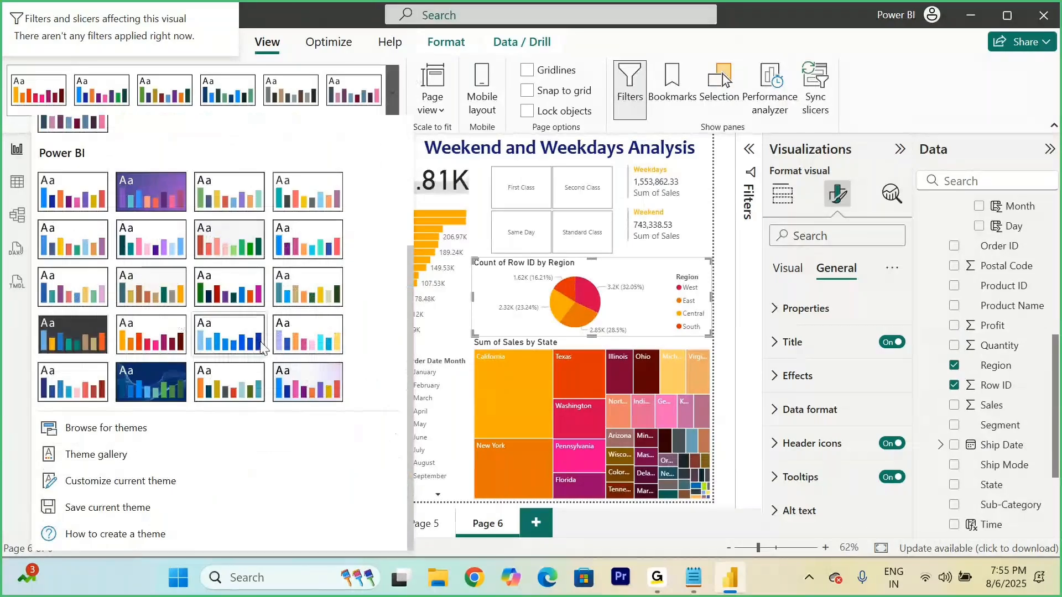
left_click(261, 344)
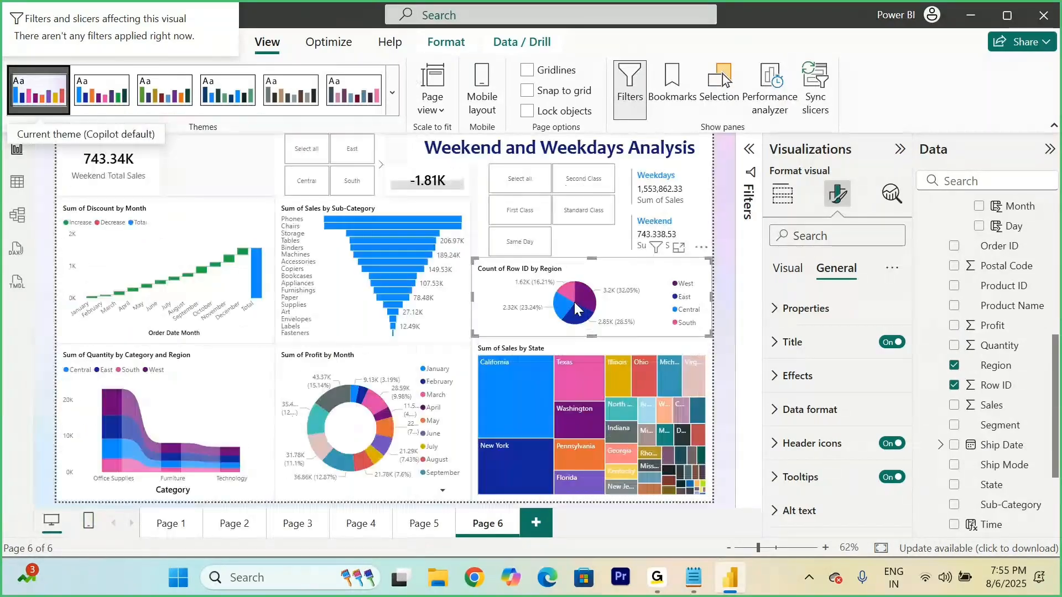
left_click(395, 91)
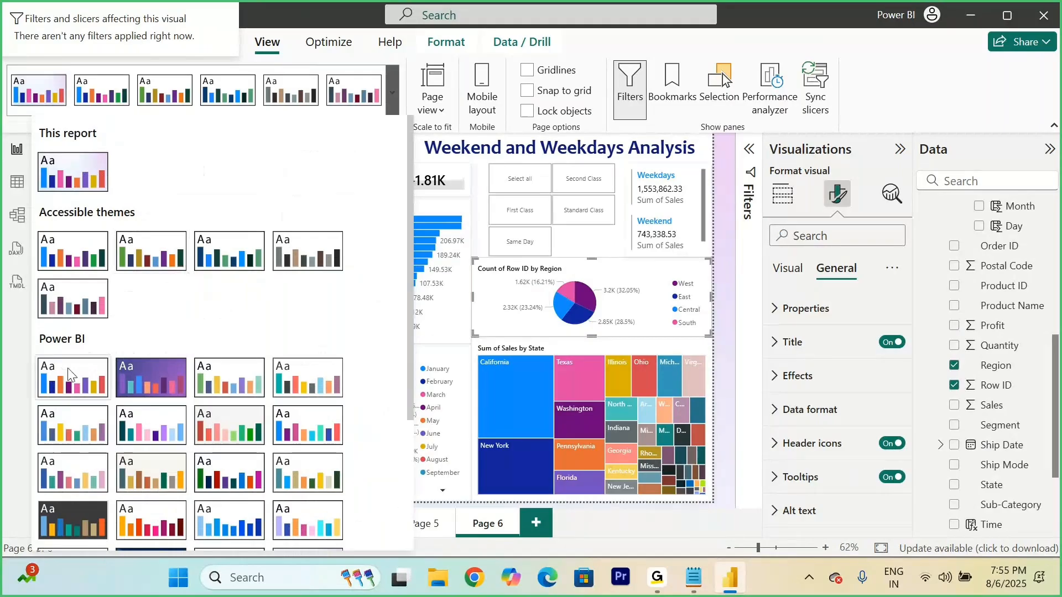
left_click(67, 367)
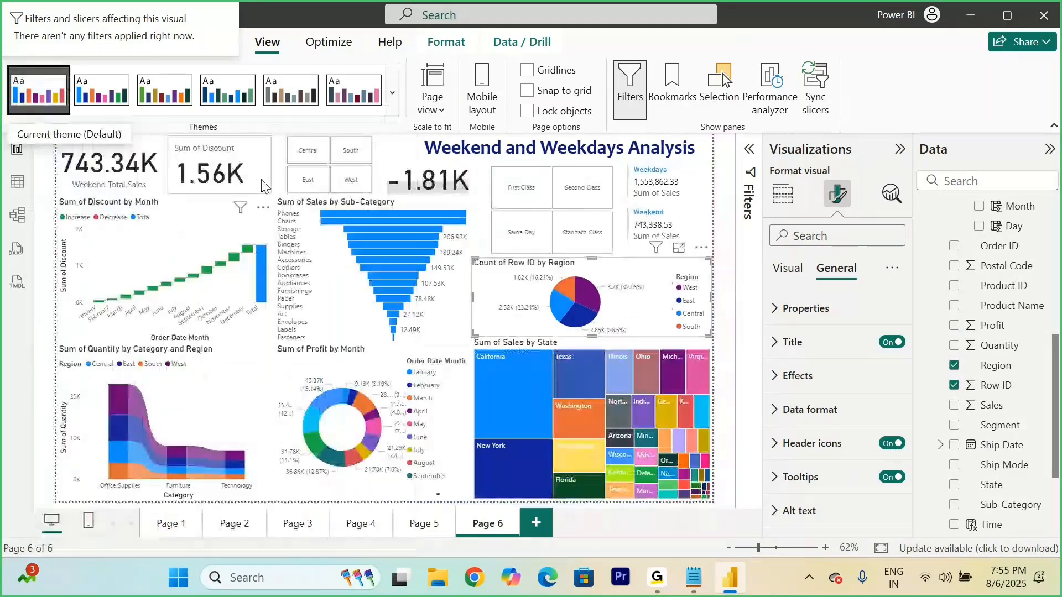
Step: Apply the Divergent theme to the report
left_click(394, 111)
scroll(206, 306, "down", 3)
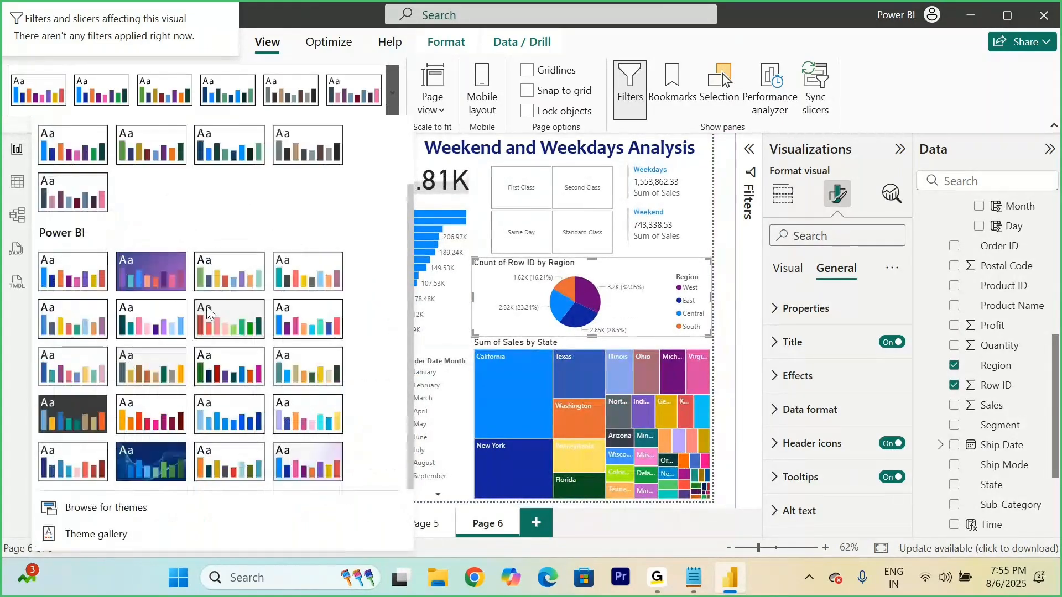
left_click(227, 290)
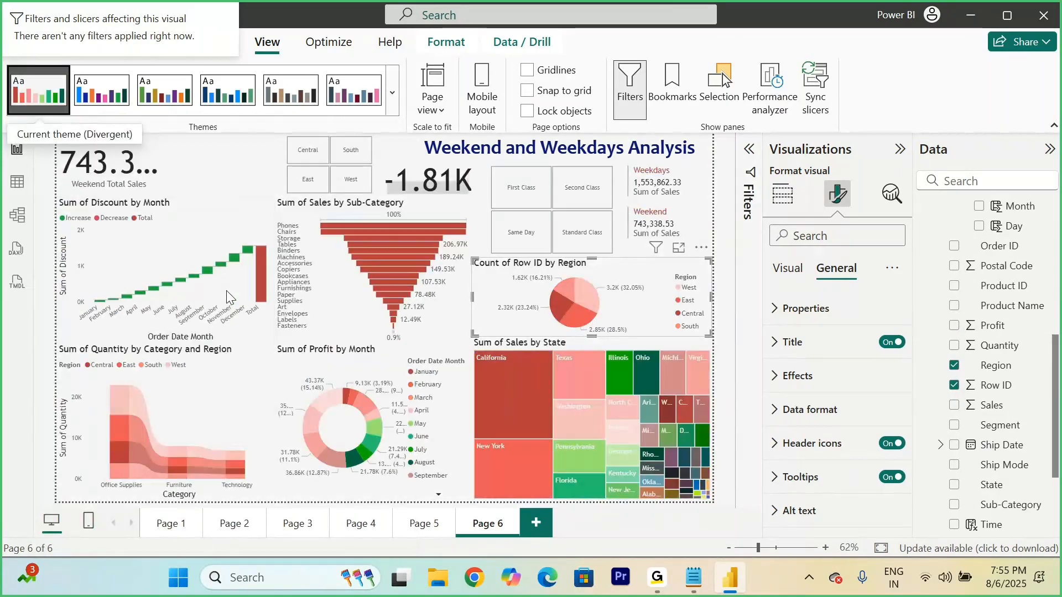
Step: Apply the accessible theme with the green first color to the report, and collapse the Visualizations and Data panes
left_click(393, 93)
scroll(161, 421, "down", 5)
scroll(149, 331, "up", 5)
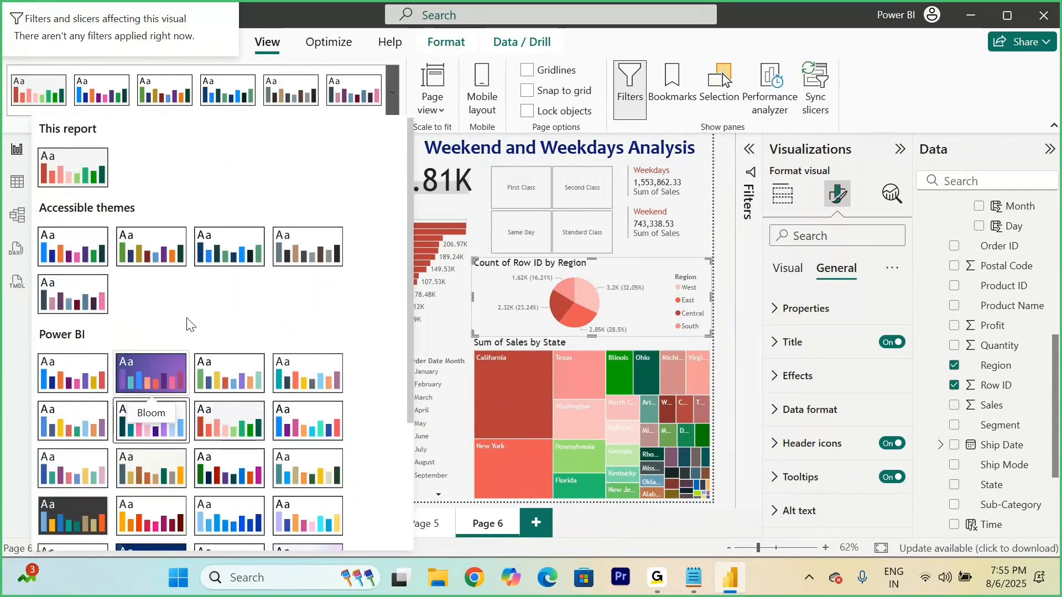
left_click(140, 250)
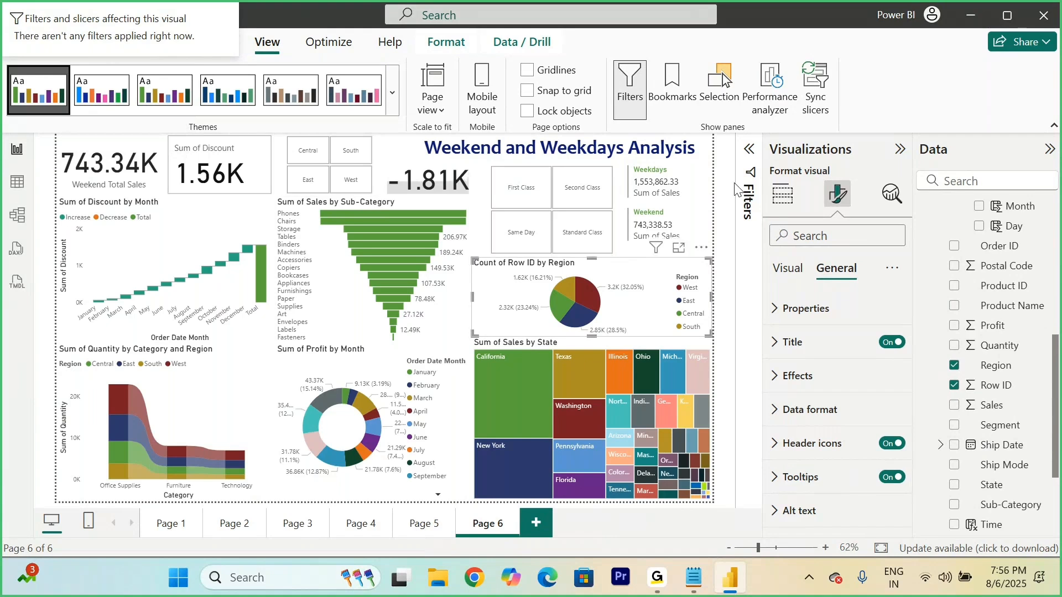
left_click(904, 151)
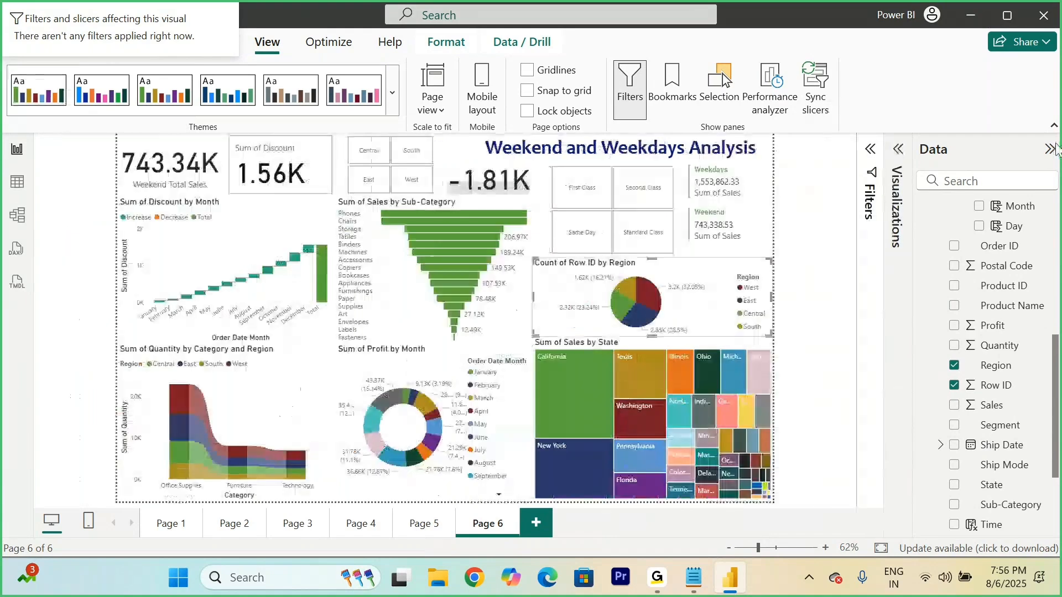
left_click(1050, 150)
left_click(931, 188)
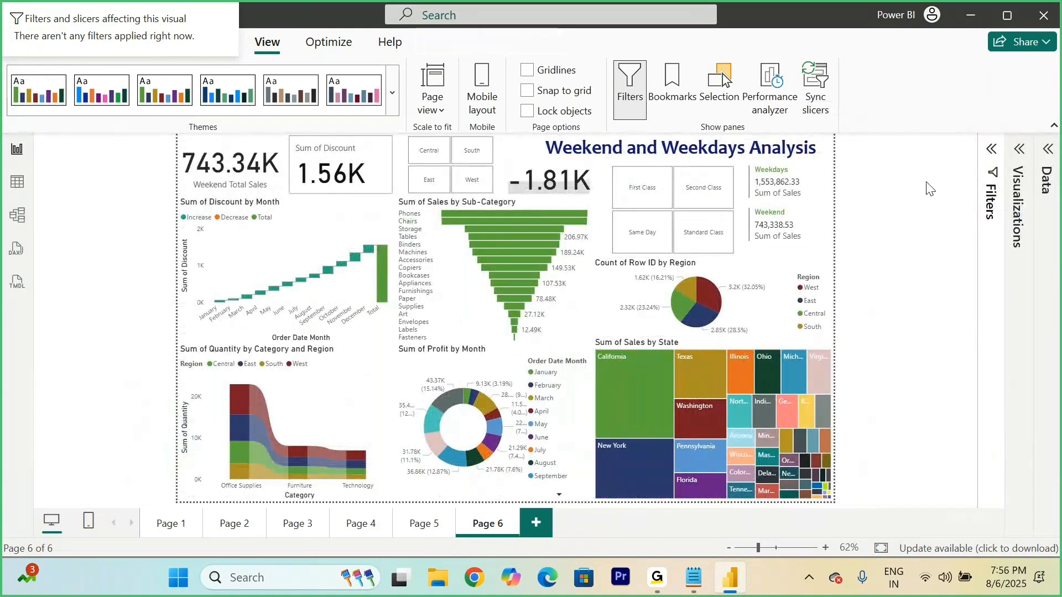
Step: Test the region slicer by filtering the page to Central, South and East in turn, and clear its selection
left_click(436, 157)
left_click(438, 160)
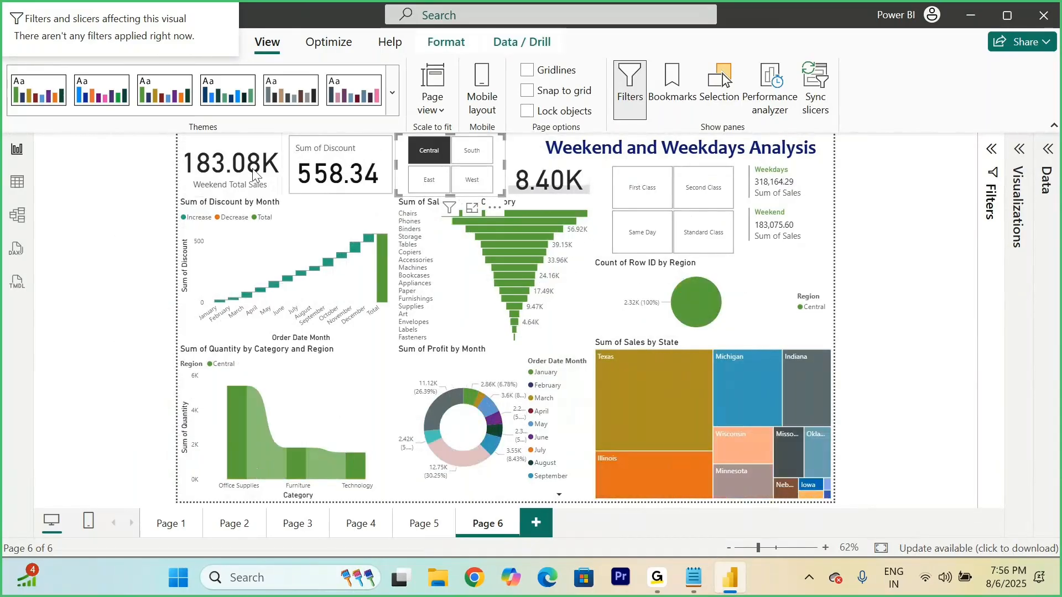
left_click(472, 158)
left_click(429, 178)
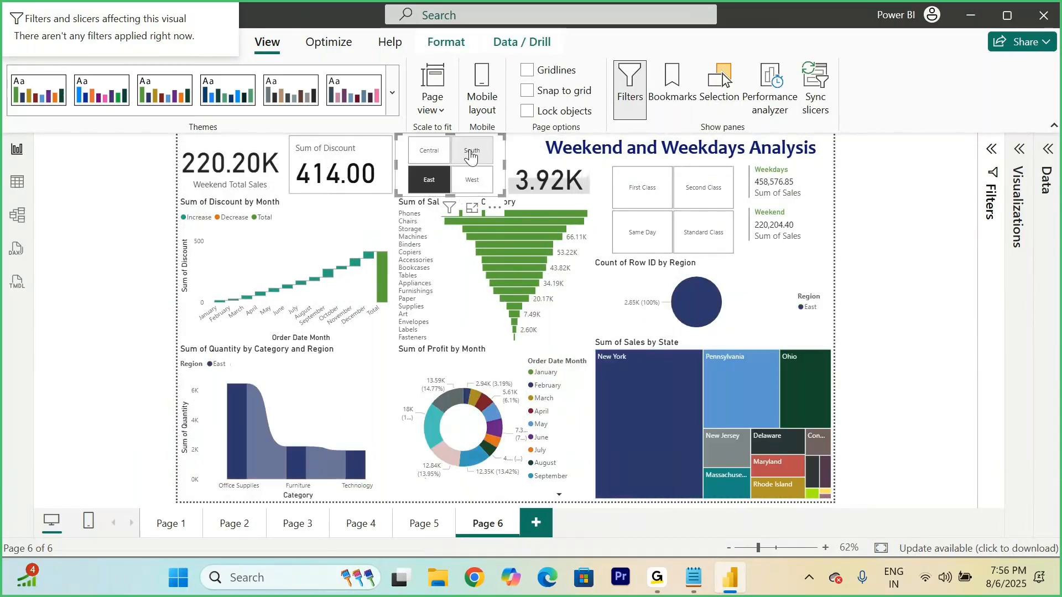
left_click(429, 178)
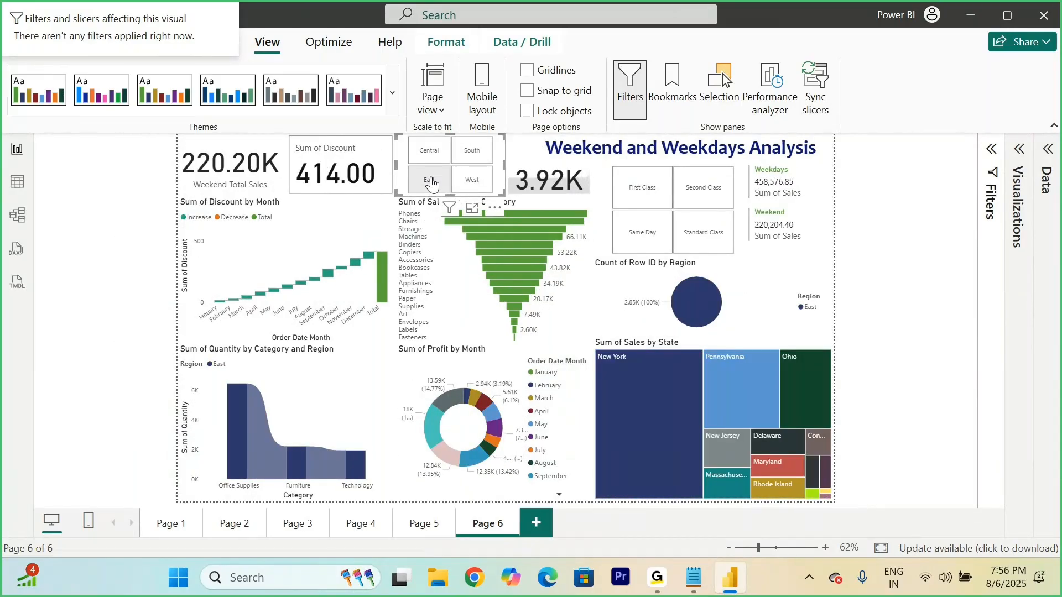
left_click(87, 228)
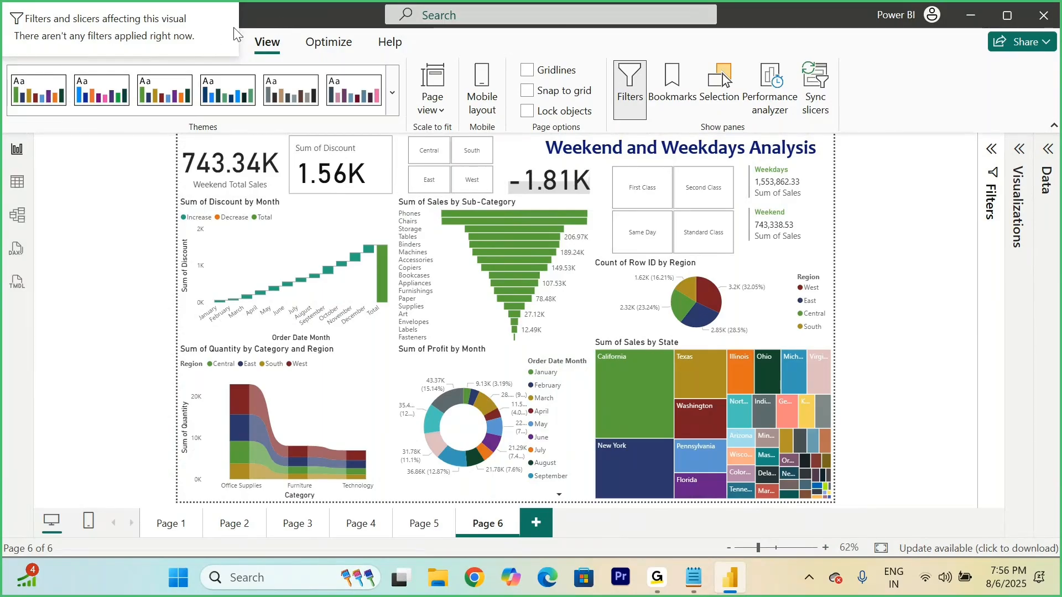
Step: Start publishing the report, and save the file to the Desktop as "Weekend and Weekdays Sales Analysis"
left_click(325, 42)
left_click(81, 45)
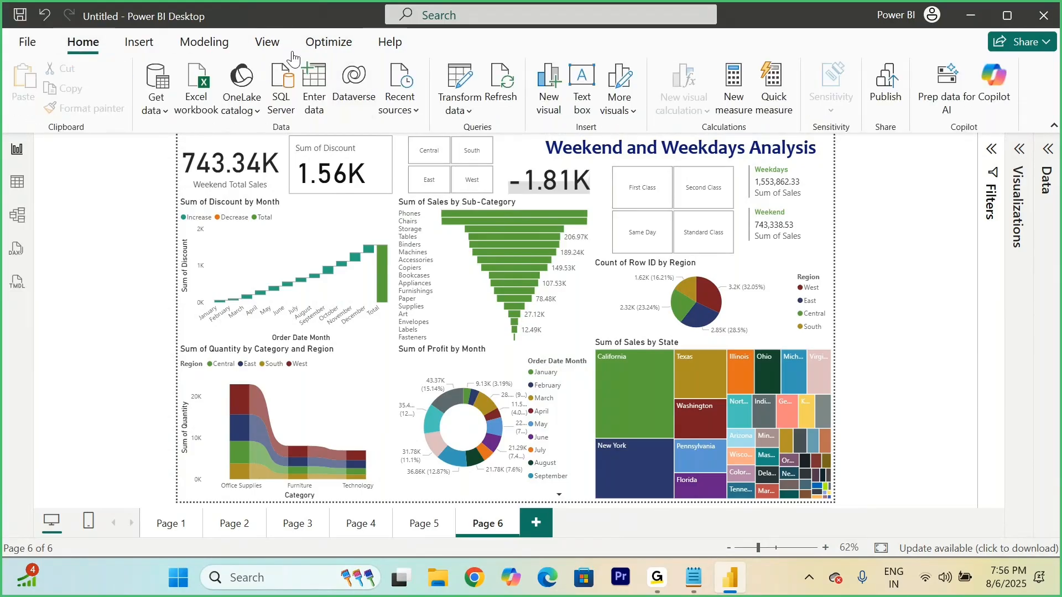
left_click(886, 92)
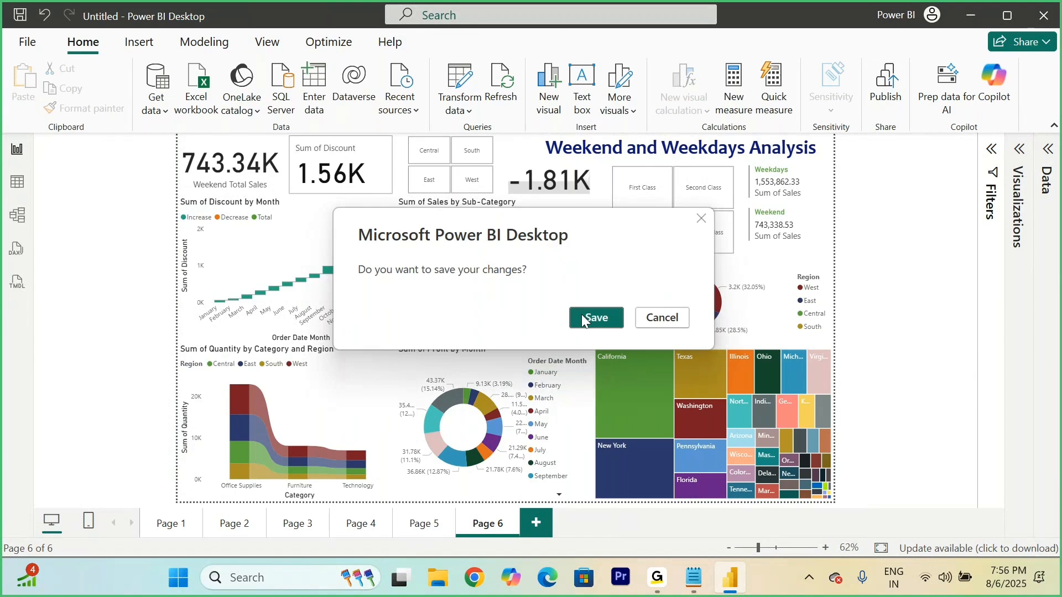
left_click(582, 315)
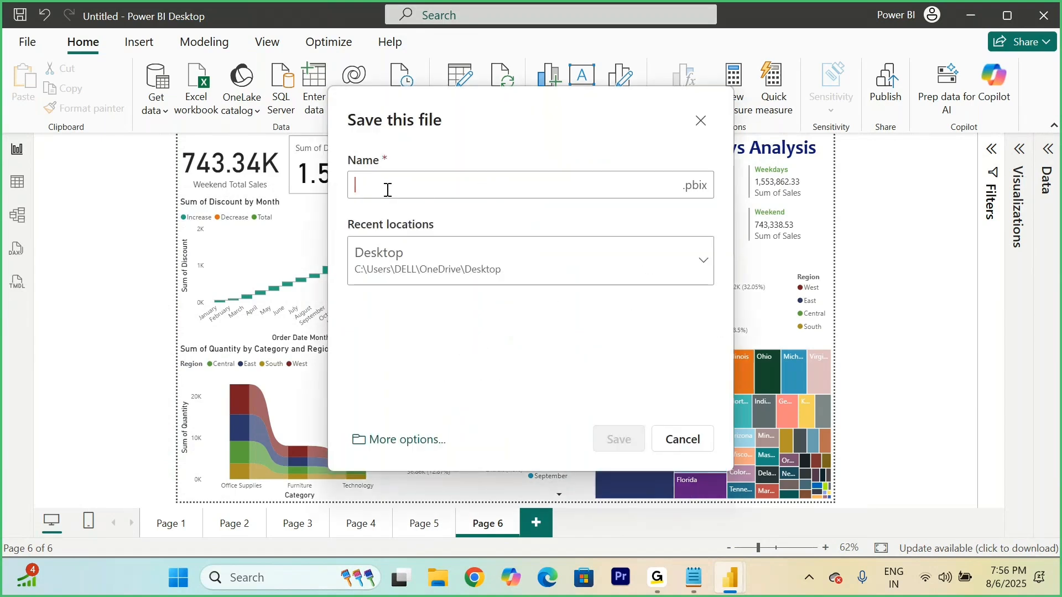
type("Weekend and Week")
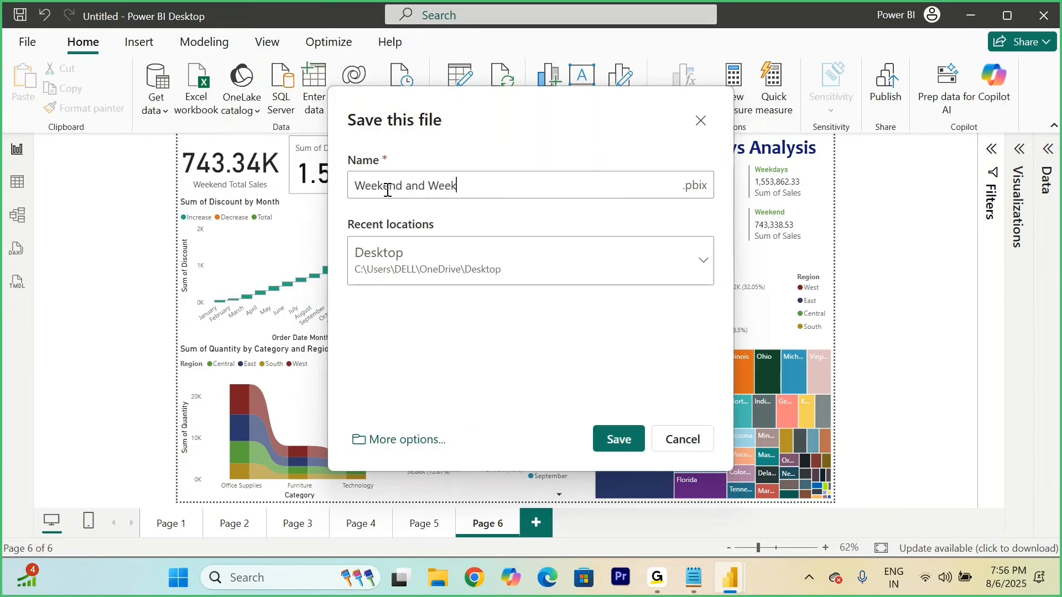
type("days Analysis")
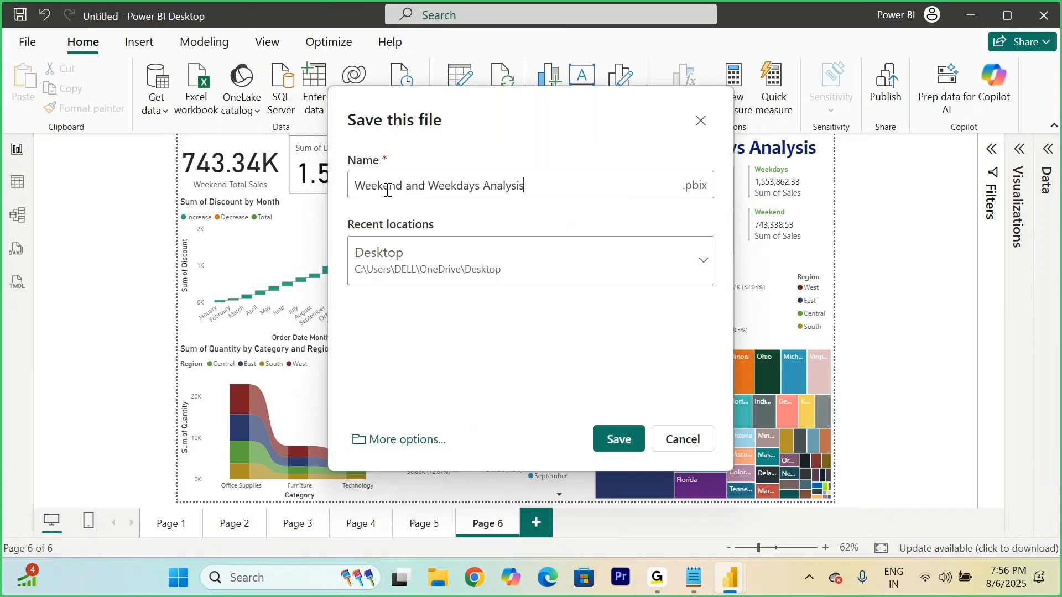
left_click(485, 186)
type("Sales")
left_click(615, 439)
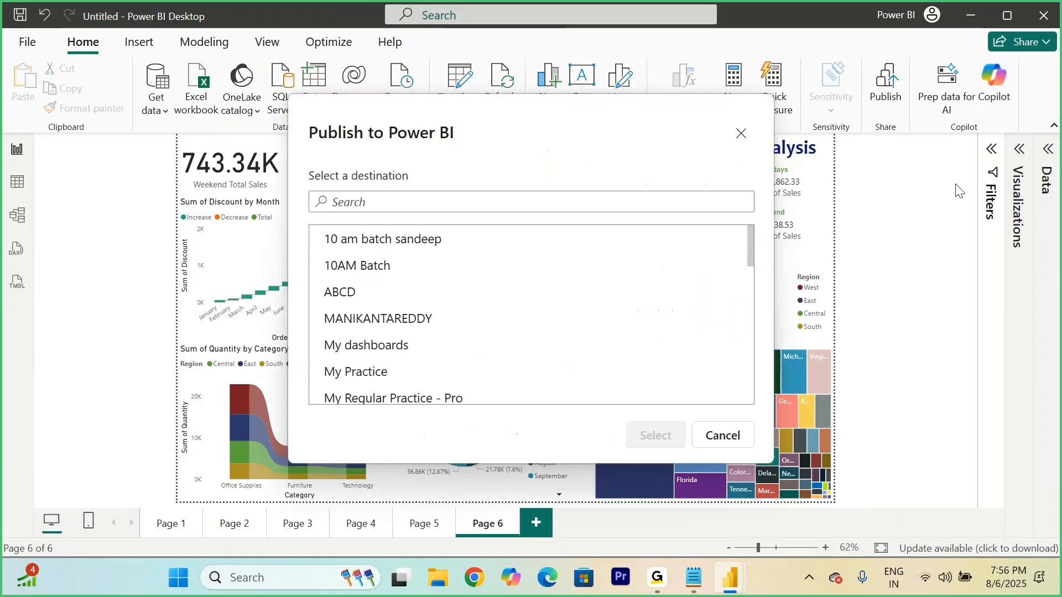
Step: Publish the report to the workspace named after the author with the suffix "vk"
scroll(420, 310, "down", 15)
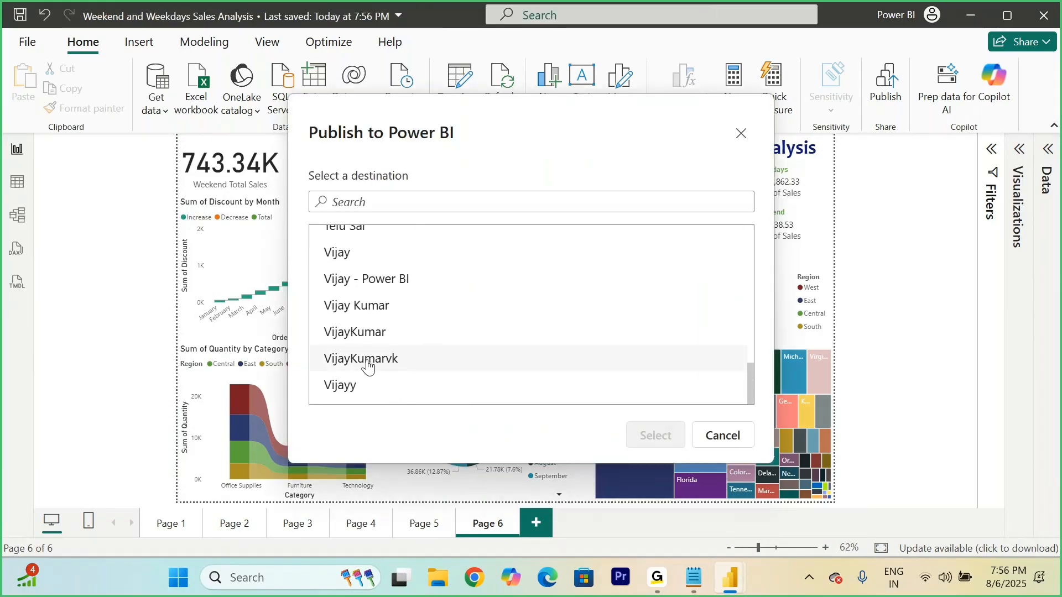
left_click(367, 360)
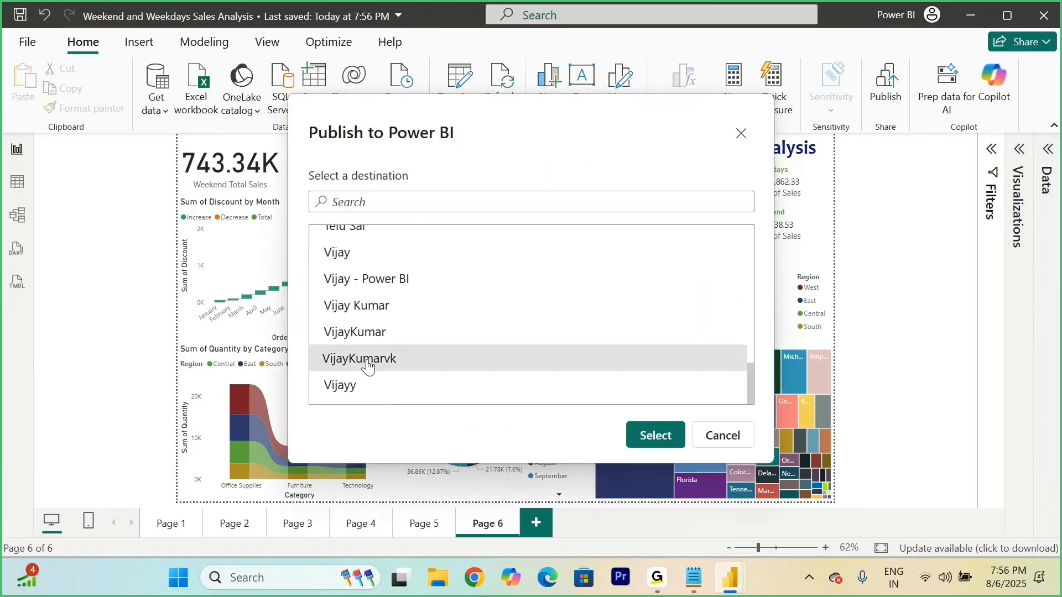
left_click(657, 435)
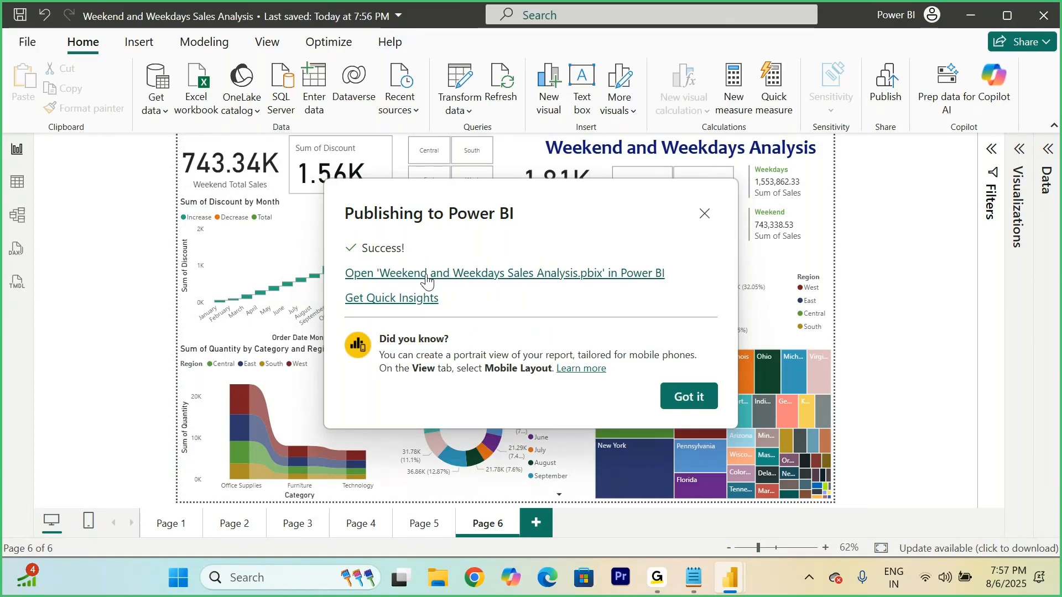
Step: Open the published report in the browser with the signed-in Power BI USER account, and switch it to editing
left_click(426, 276)
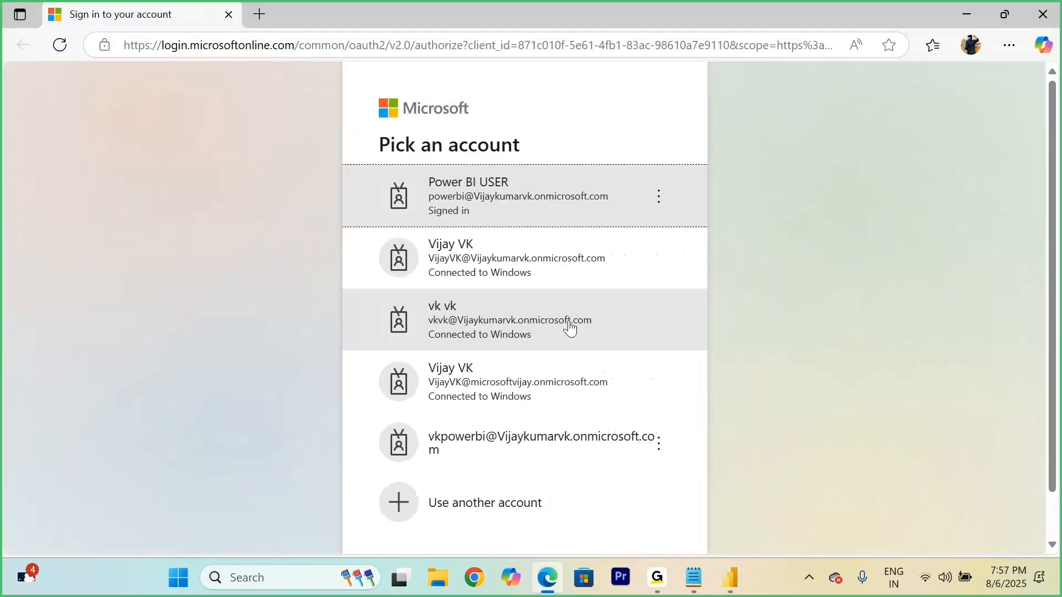
left_click(506, 197)
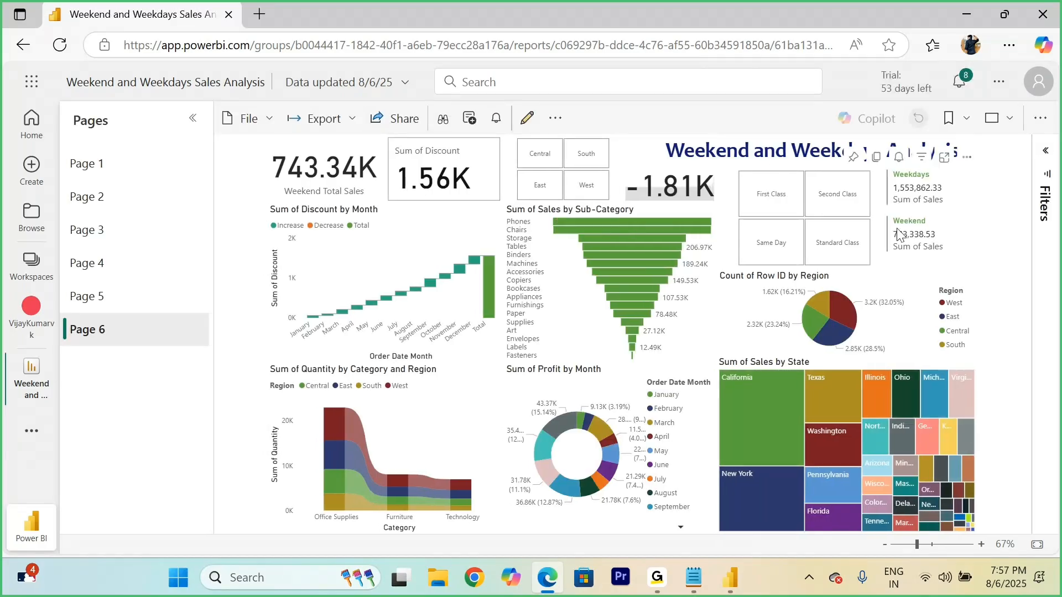
left_click(529, 121)
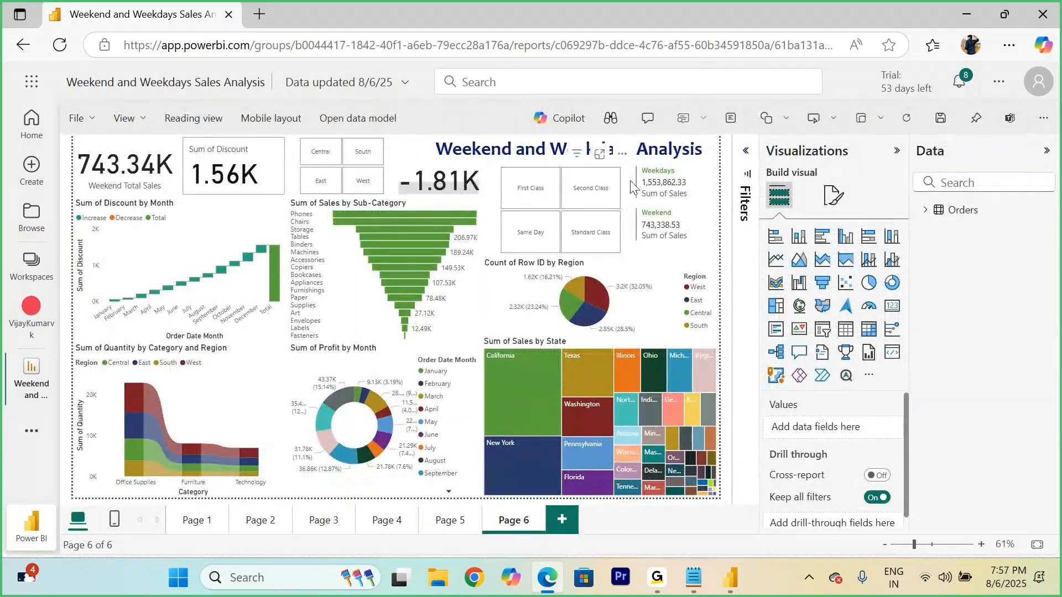
Step: Try funnel, 100% stacked bar, stacked column and clustered bar types on the Count of Row ID by Region pie chart, and convert it to a gauge
left_click(671, 273)
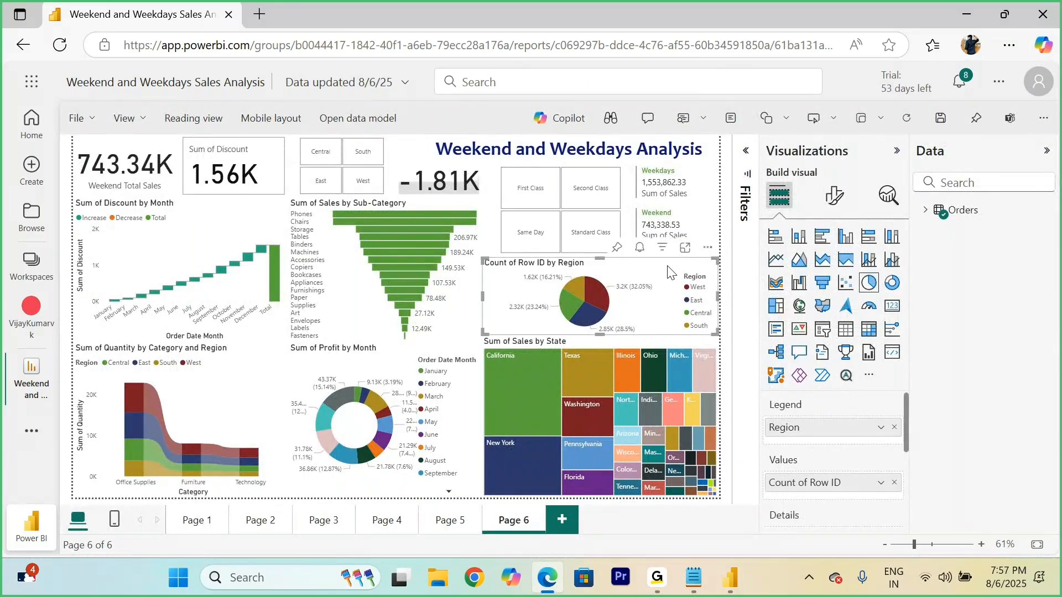
left_click(822, 283)
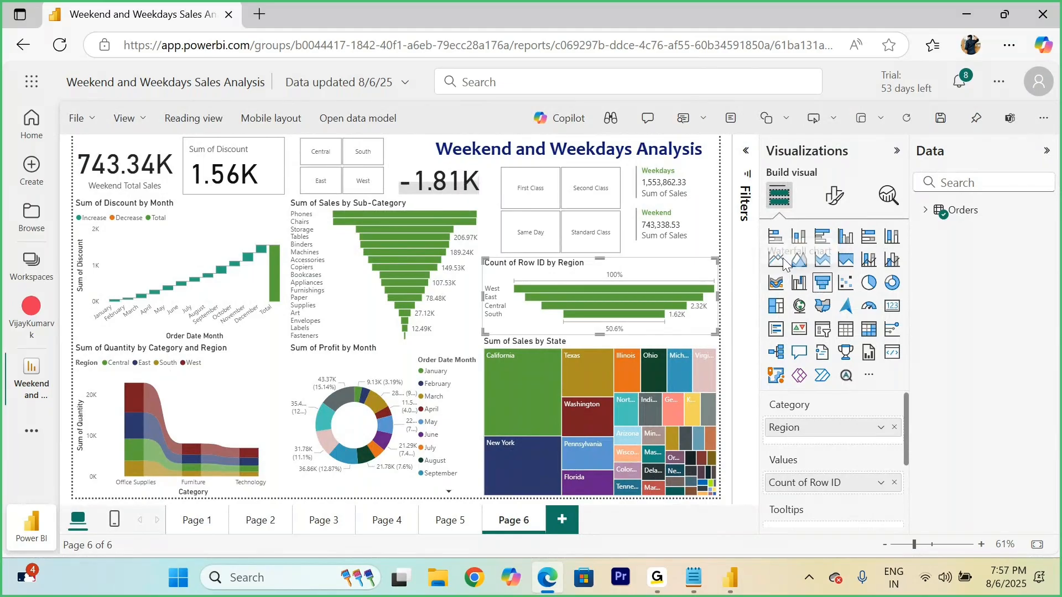
left_click(868, 236)
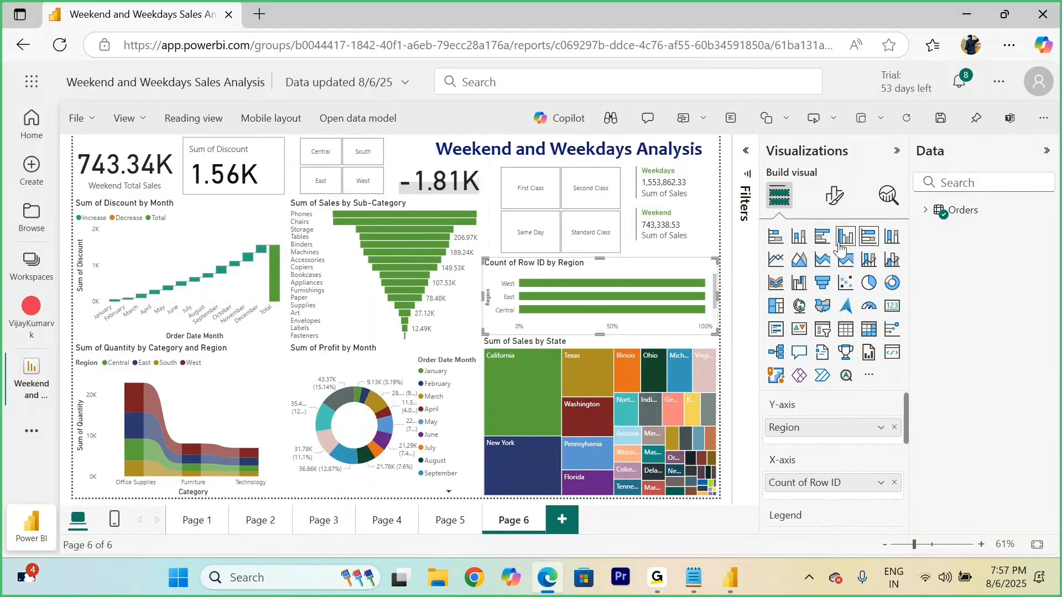
left_click(800, 238)
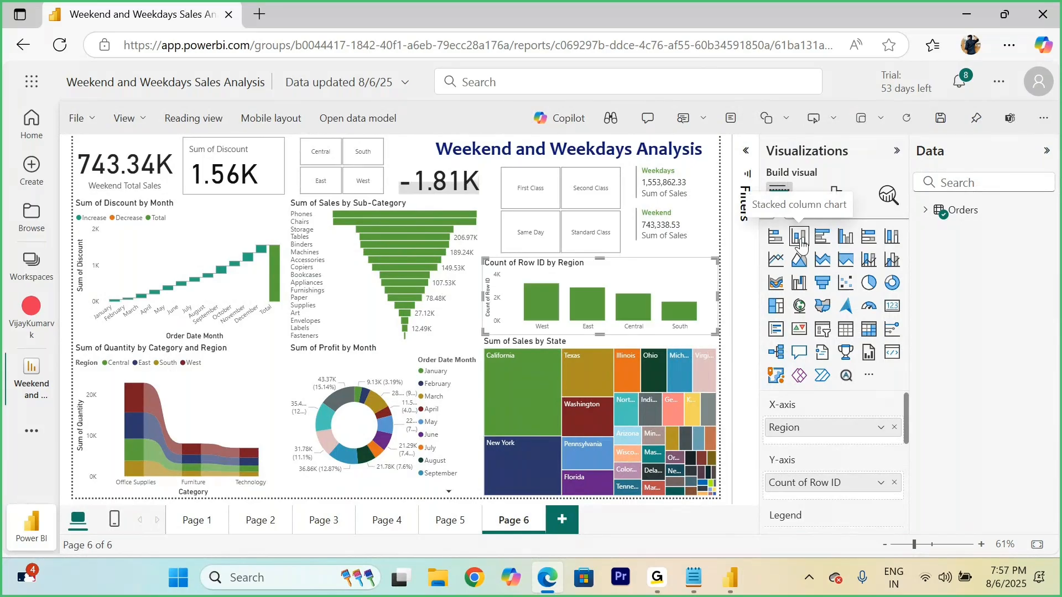
left_click(822, 236)
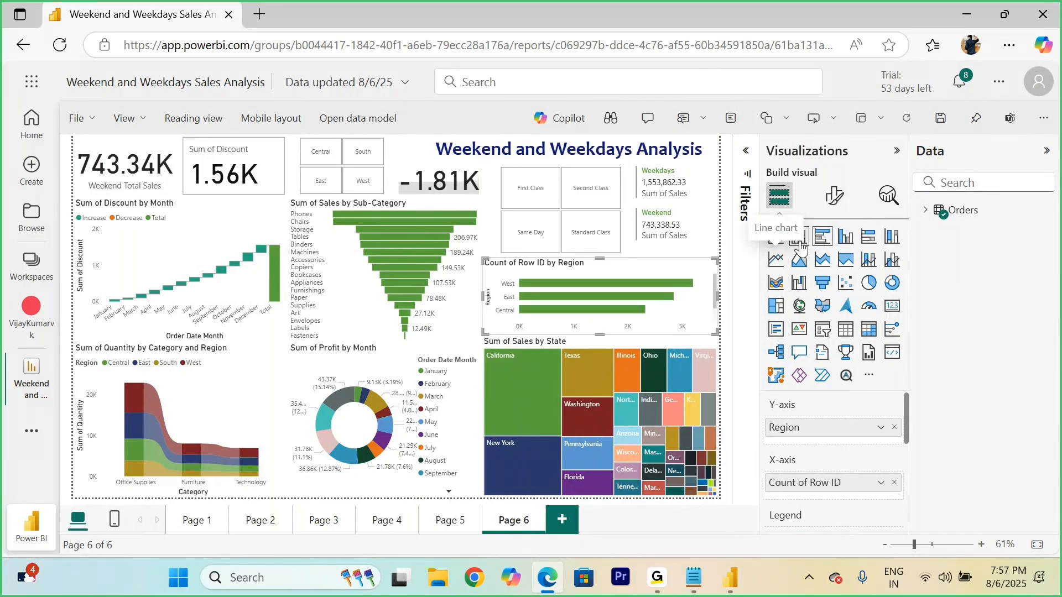
left_click(799, 238)
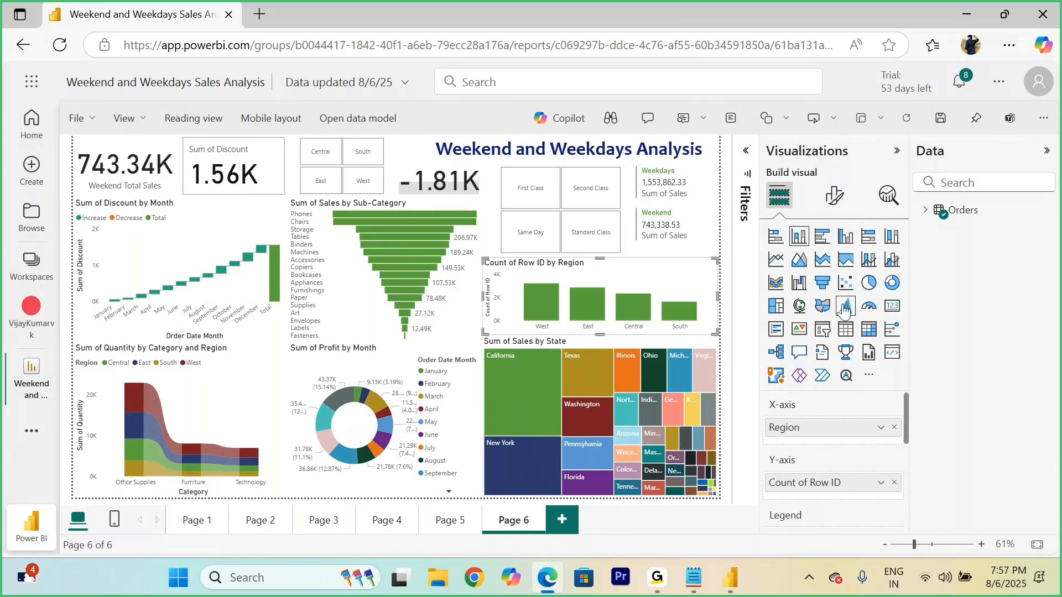
left_click(869, 310)
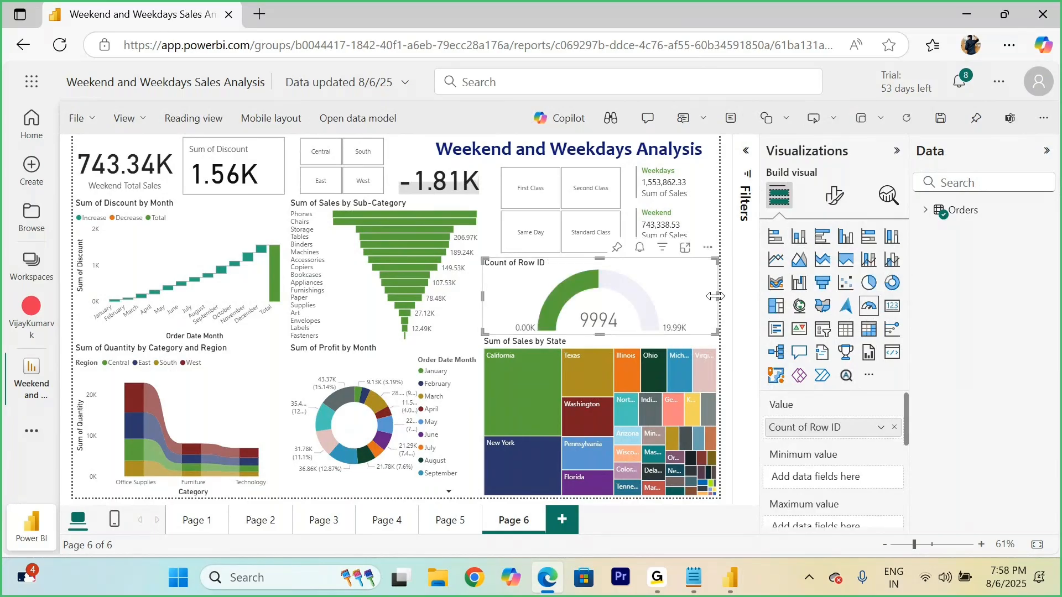
Step: Turn off the title of the Count of Row ID gauge
left_click(835, 194)
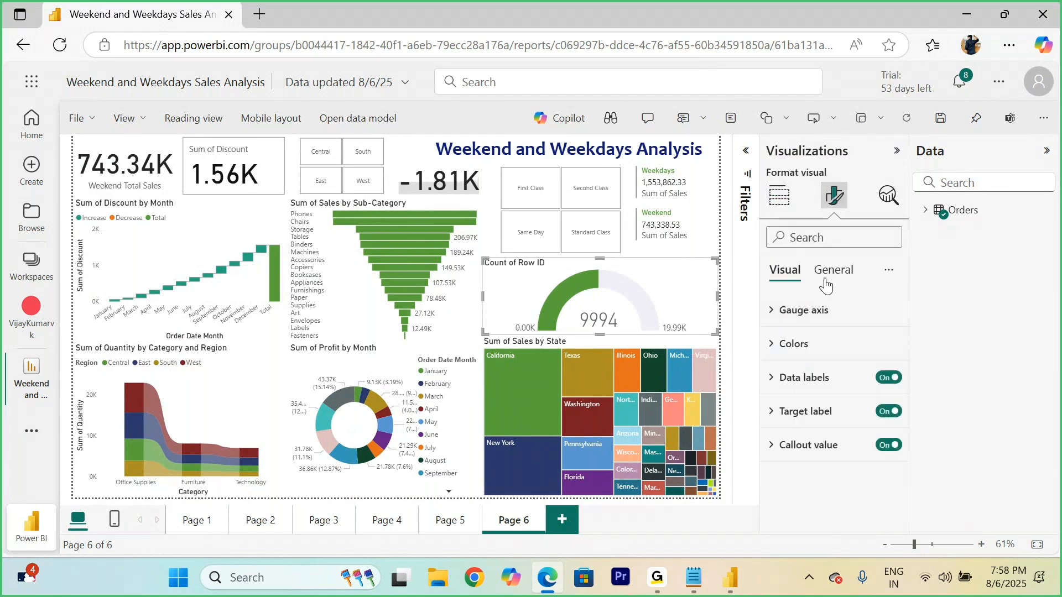
left_click(834, 271)
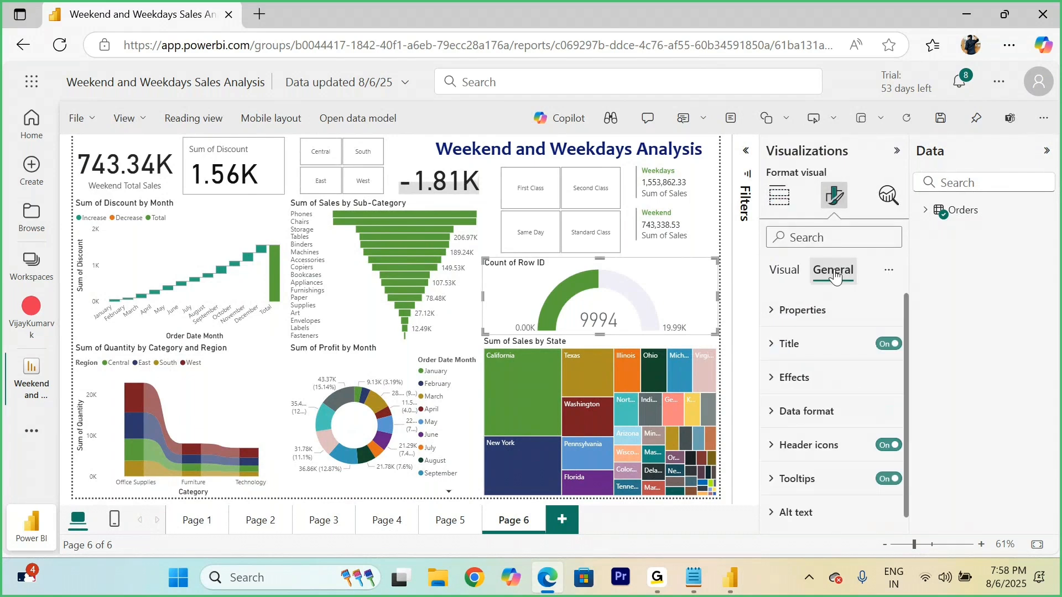
left_click(886, 344)
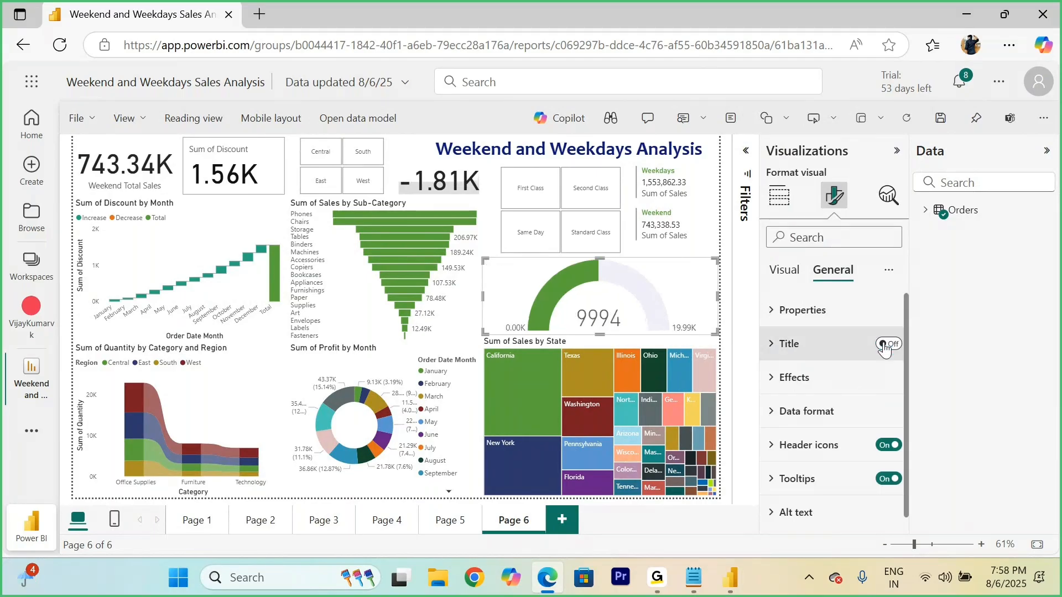
Step: Turn the title of the Sum of Sales by State treemap off and back on
left_click(670, 339)
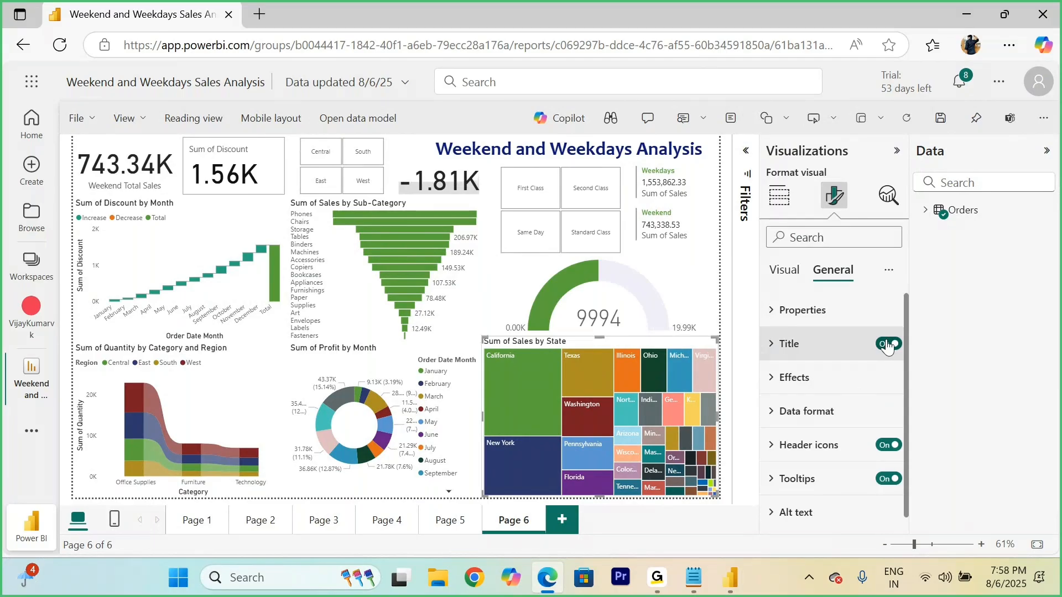
left_click(887, 344)
left_click(887, 344)
Step: Examine the data fields assigned to the Sum of Sales by State treemap in the Orders table
left_click(778, 196)
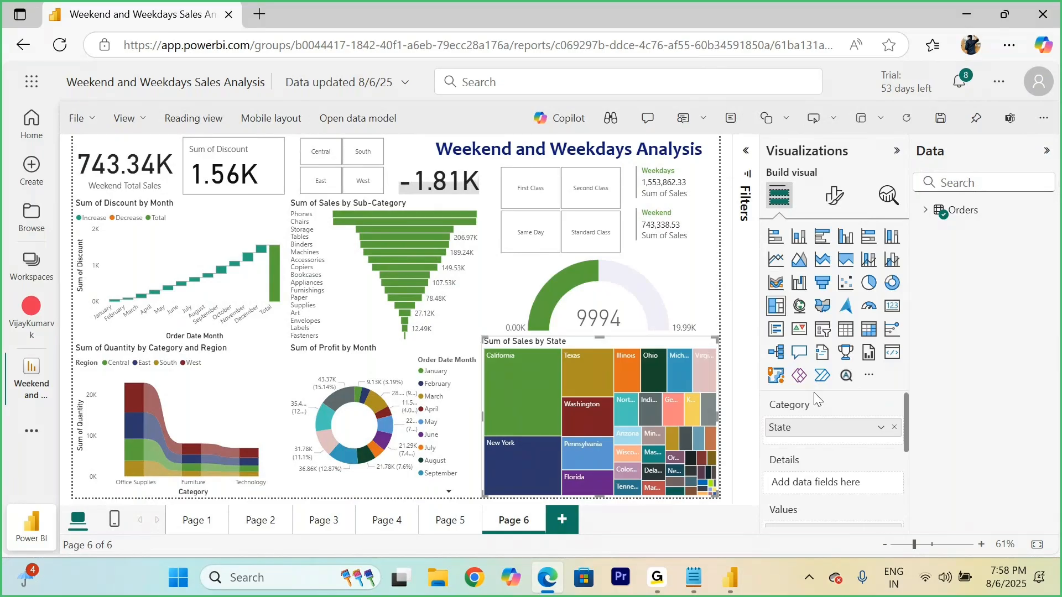
left_click(925, 210)
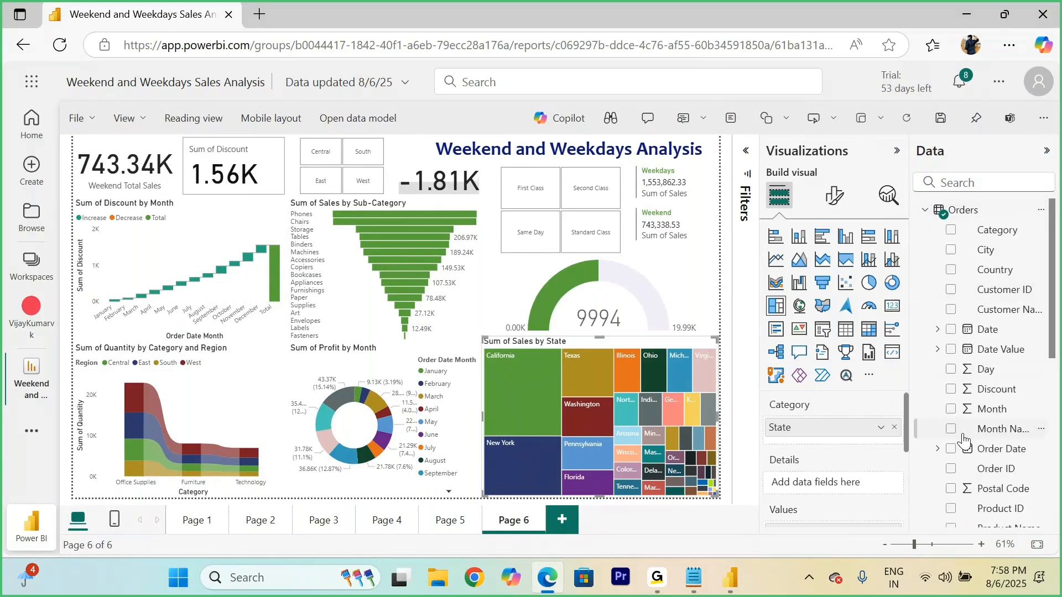
scroll(971, 437, "down", 5)
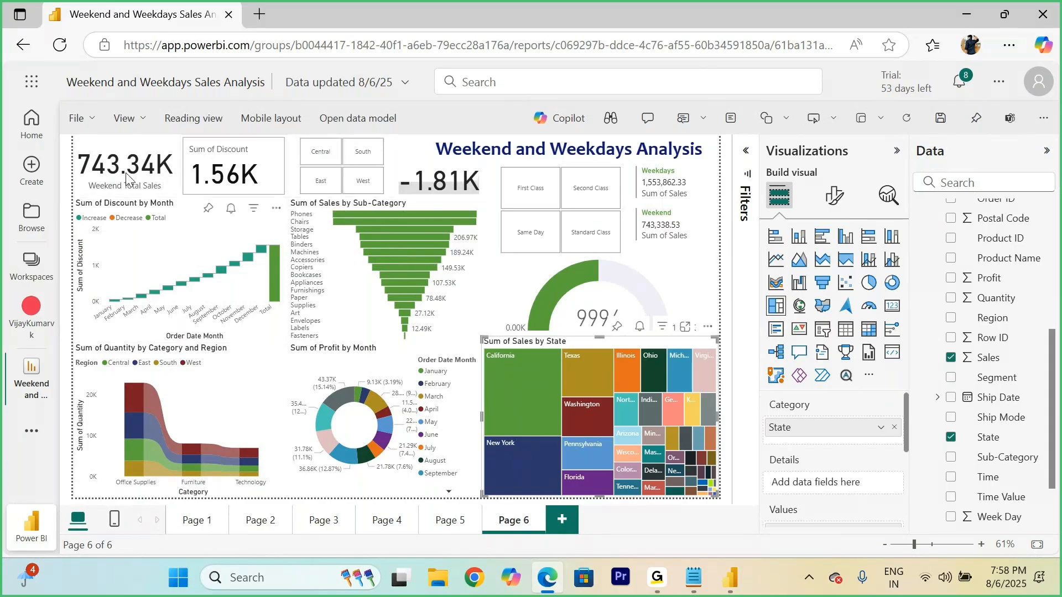
Step: Save the report with the Count of Row ID gauge in place and switch to reading view
left_click(674, 288)
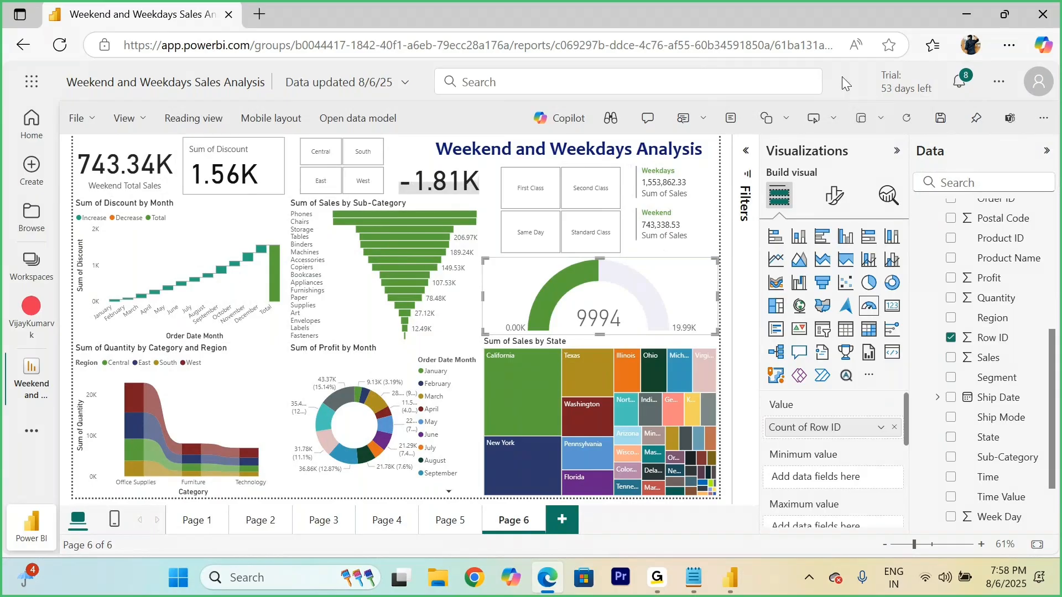
left_click(941, 120)
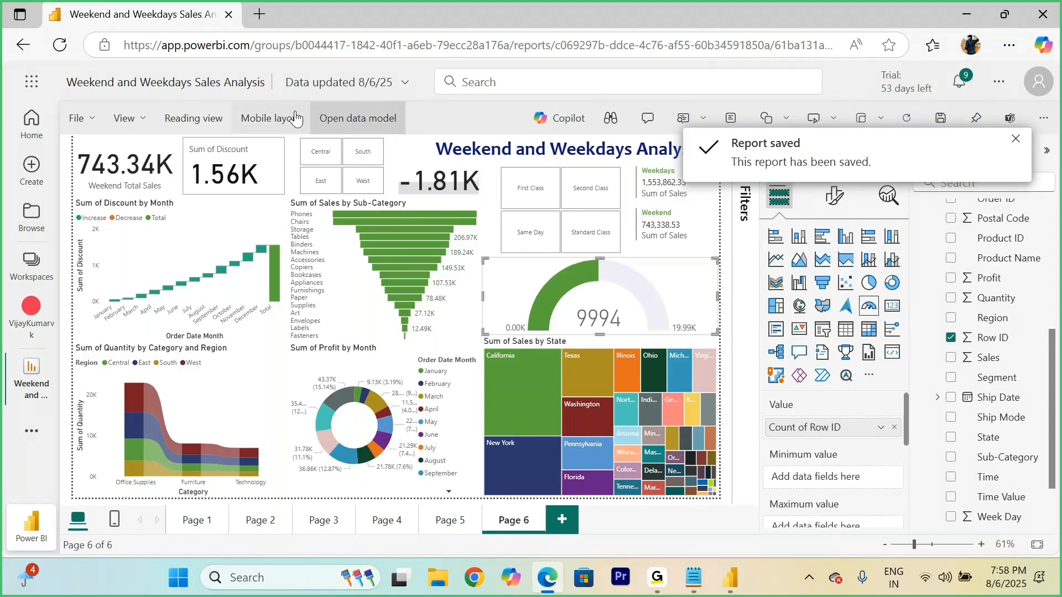
left_click(195, 118)
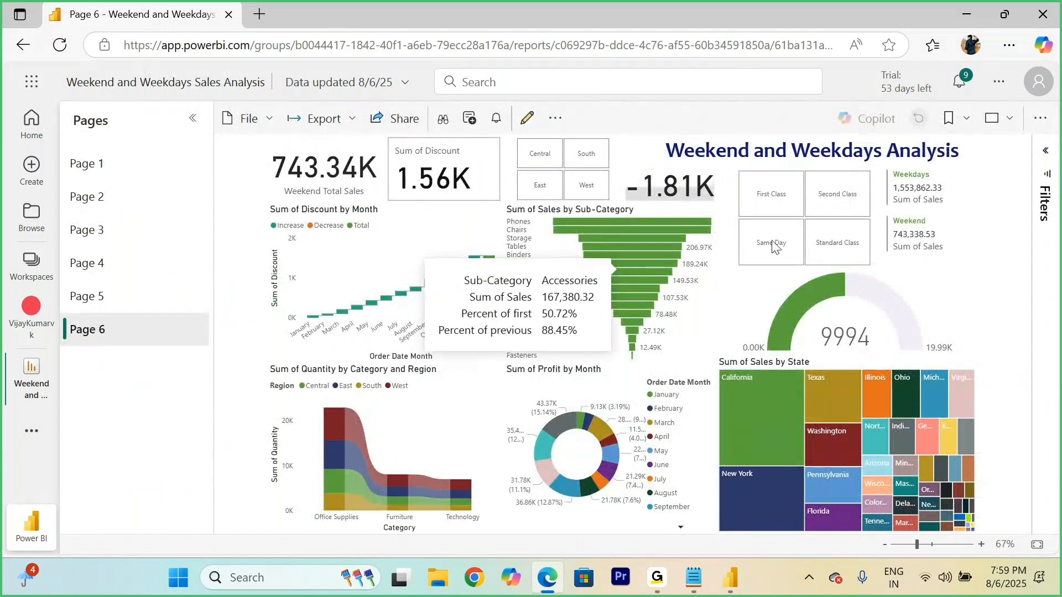
Step: View Page 6 in full screen, inspect the Count of Row ID filter options of the gauge, and exit full screen
left_click(1009, 118)
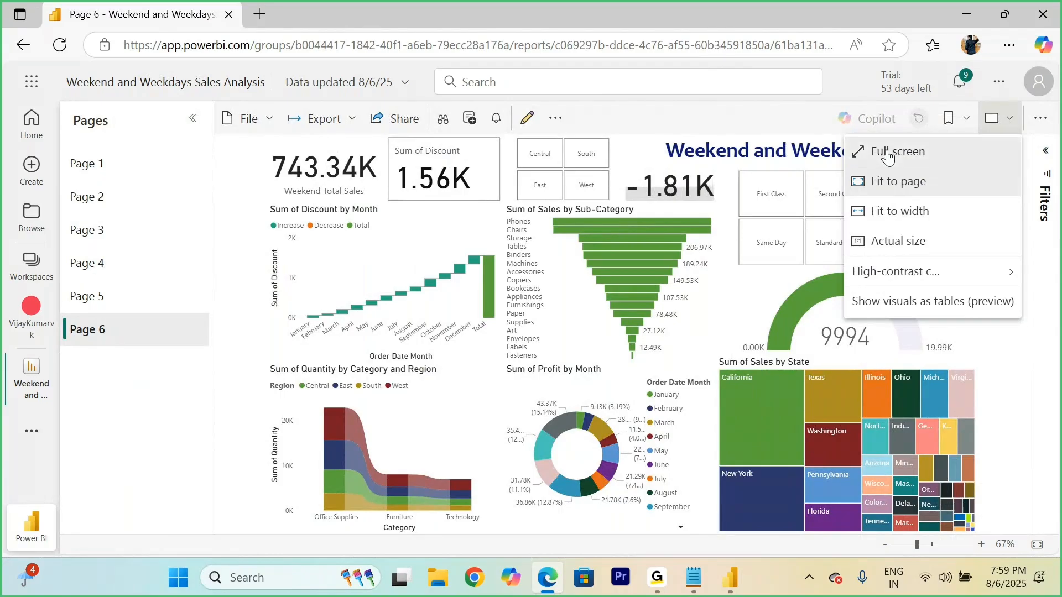
left_click(887, 155)
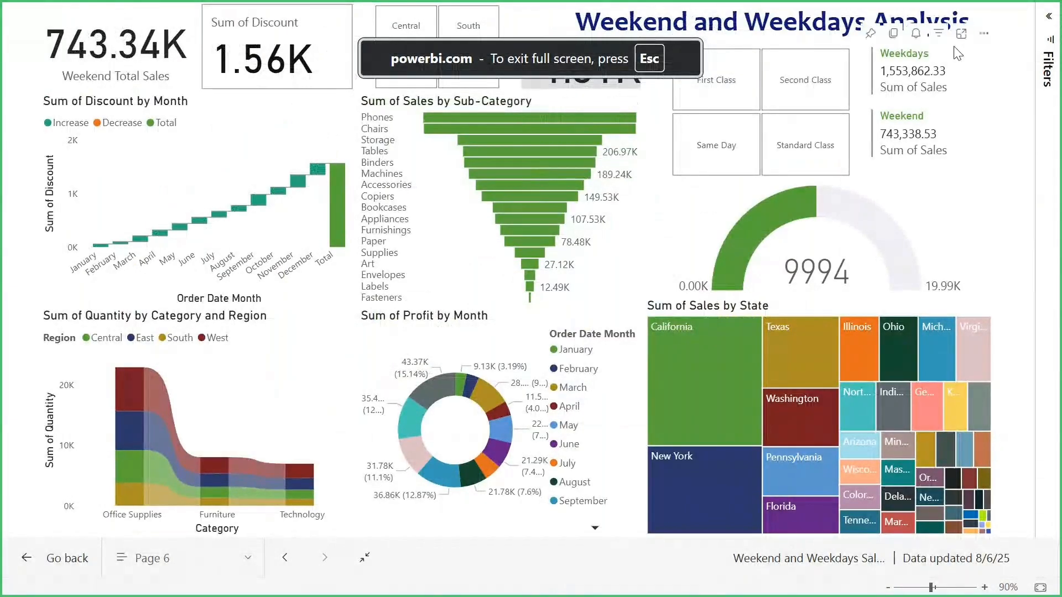
left_click(1047, 47)
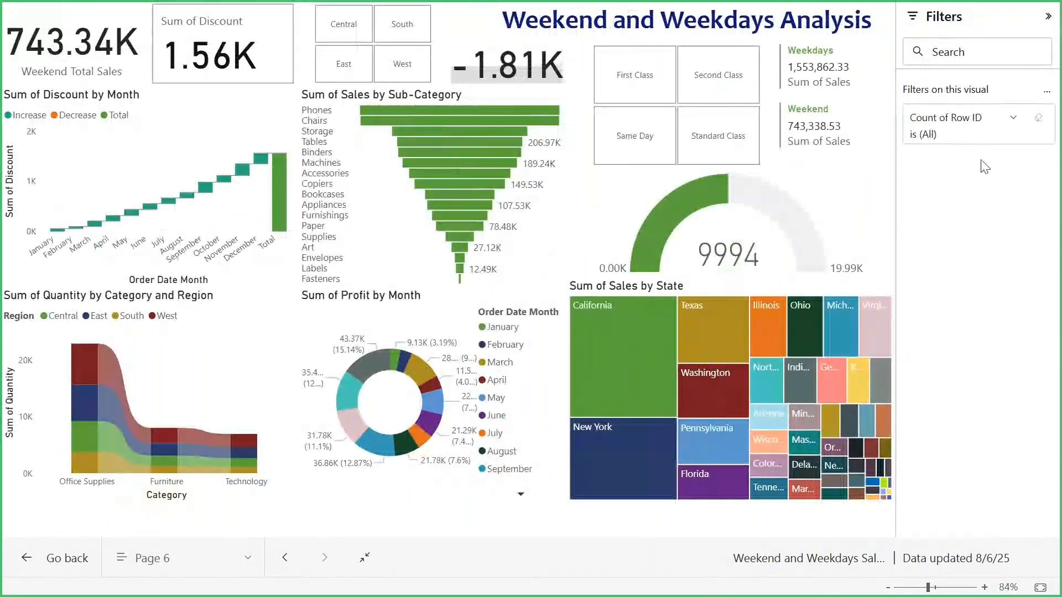
left_click(1013, 122)
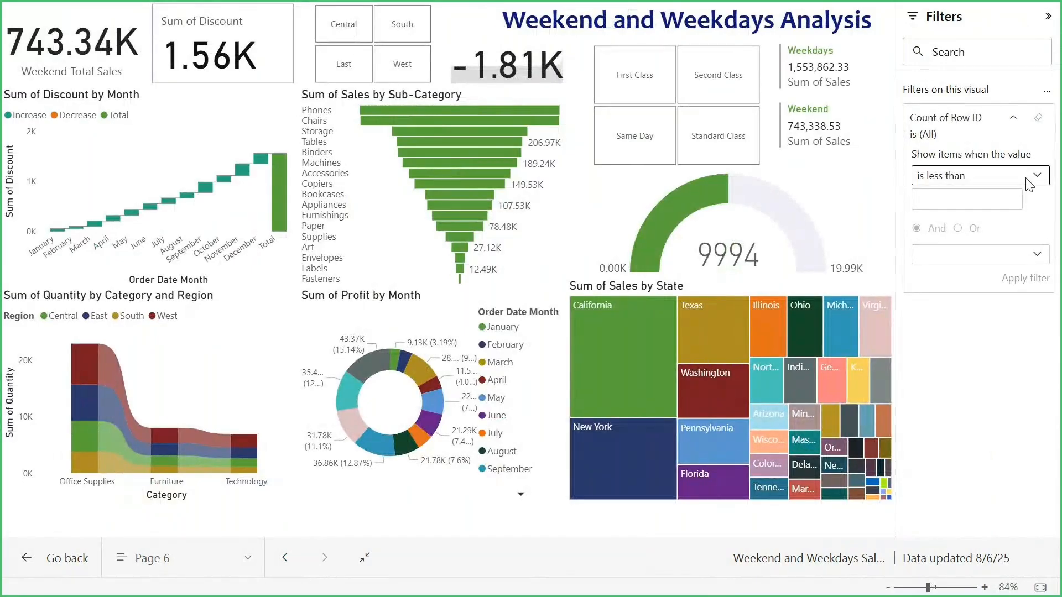
left_click(1050, 20)
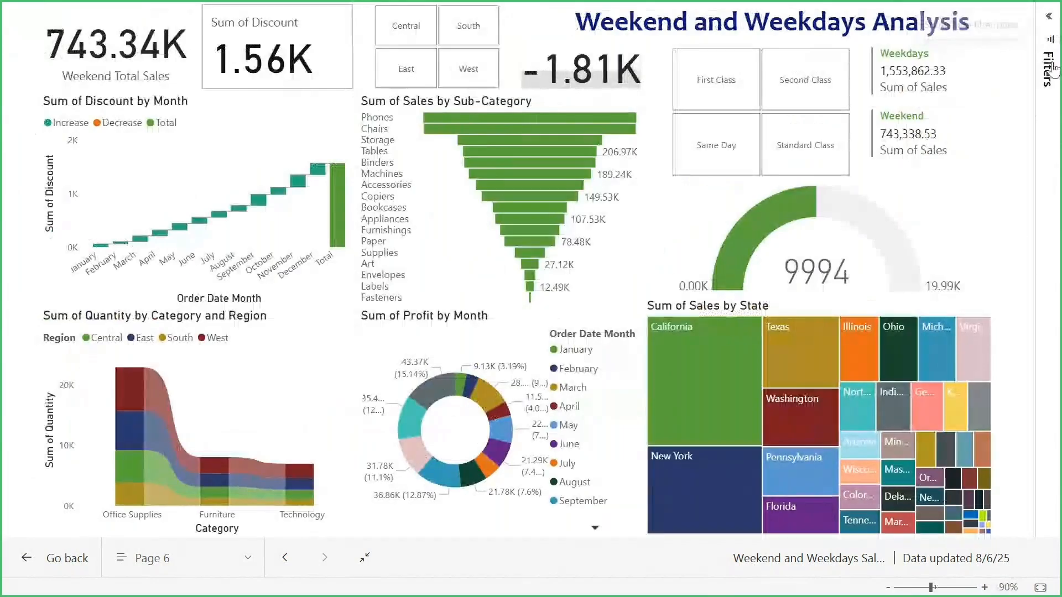
key("Escape")
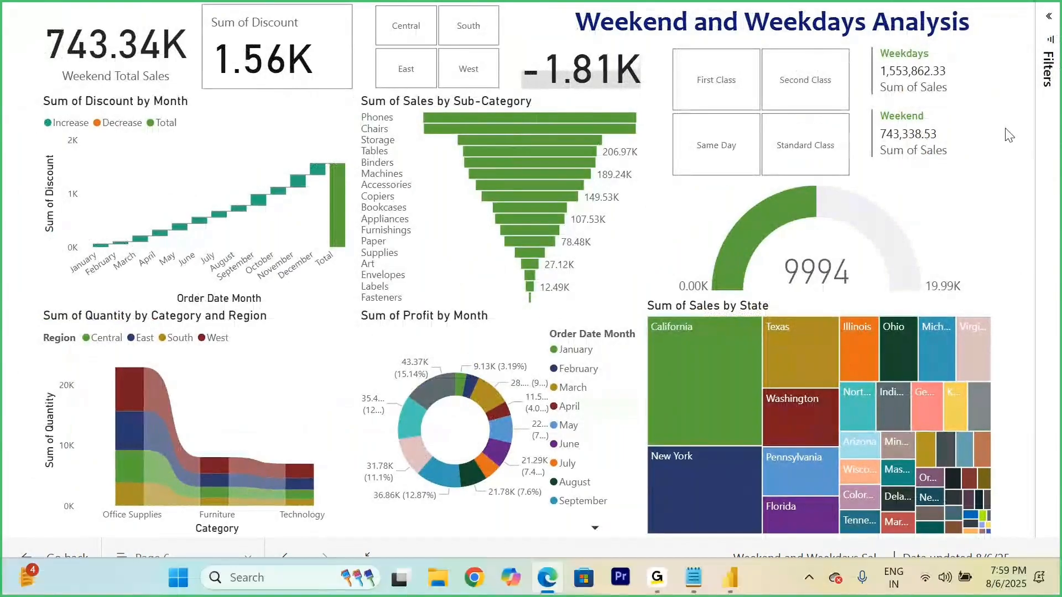
Step: Return the report to editing, expand the gauge's filters, and save the report again
left_click(526, 123)
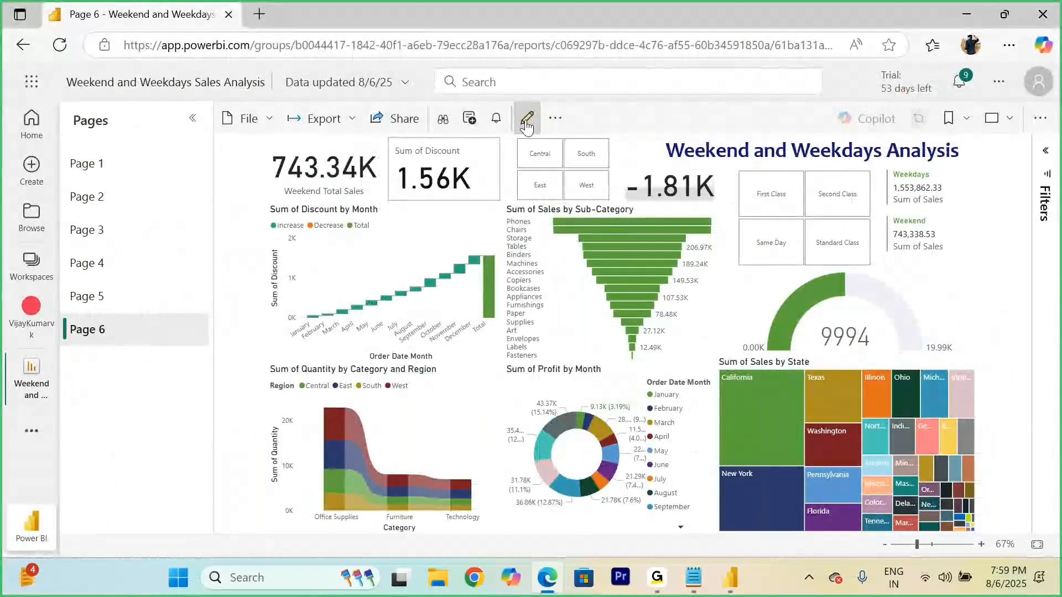
left_click(748, 155)
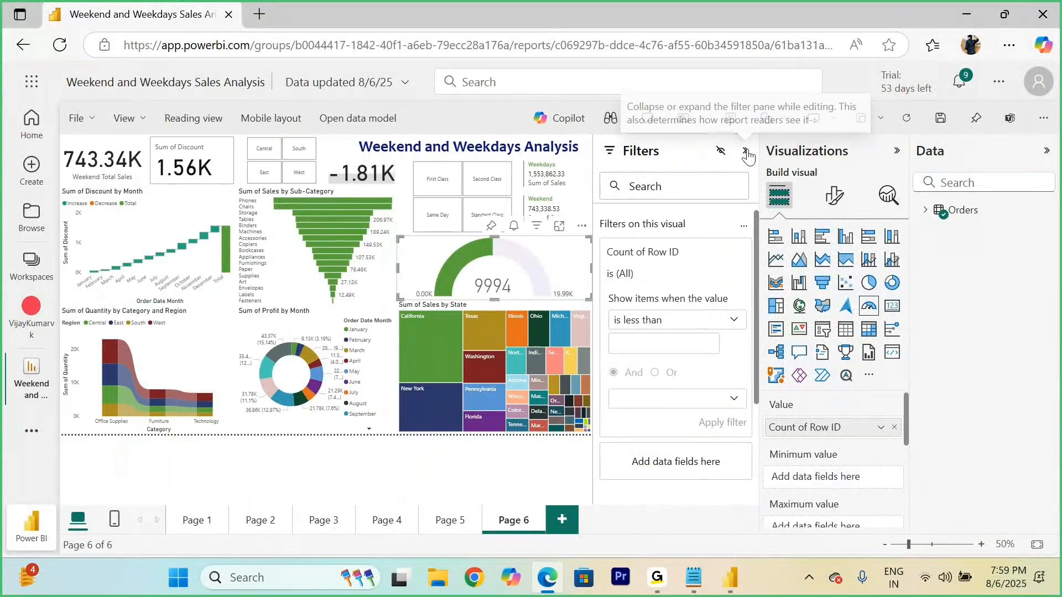
left_click(941, 119)
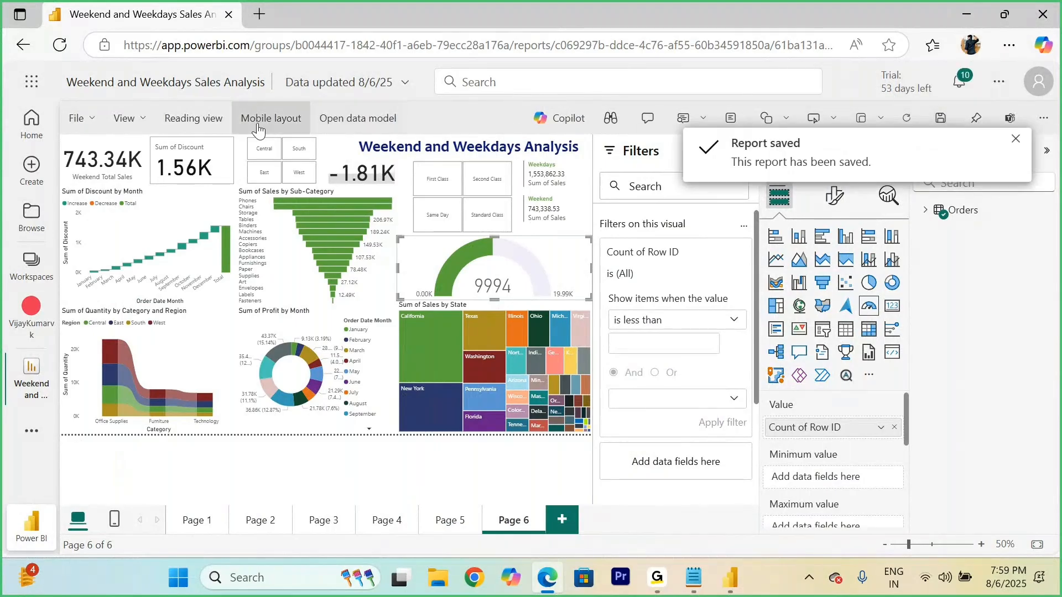
Step: Review Page 6 in reading view at full screen and exit full screen
left_click(185, 119)
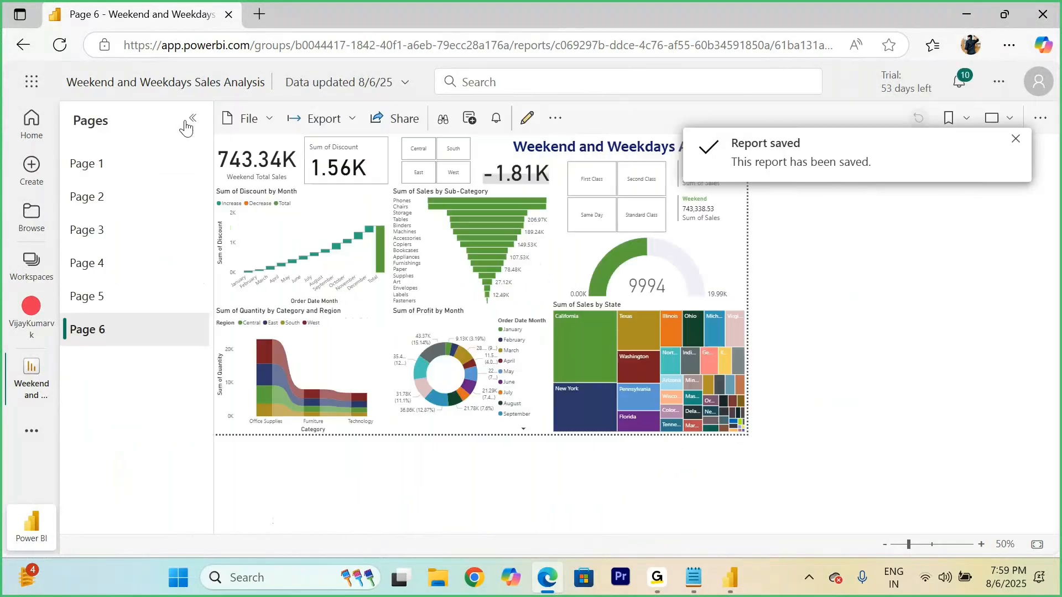
left_click(992, 118)
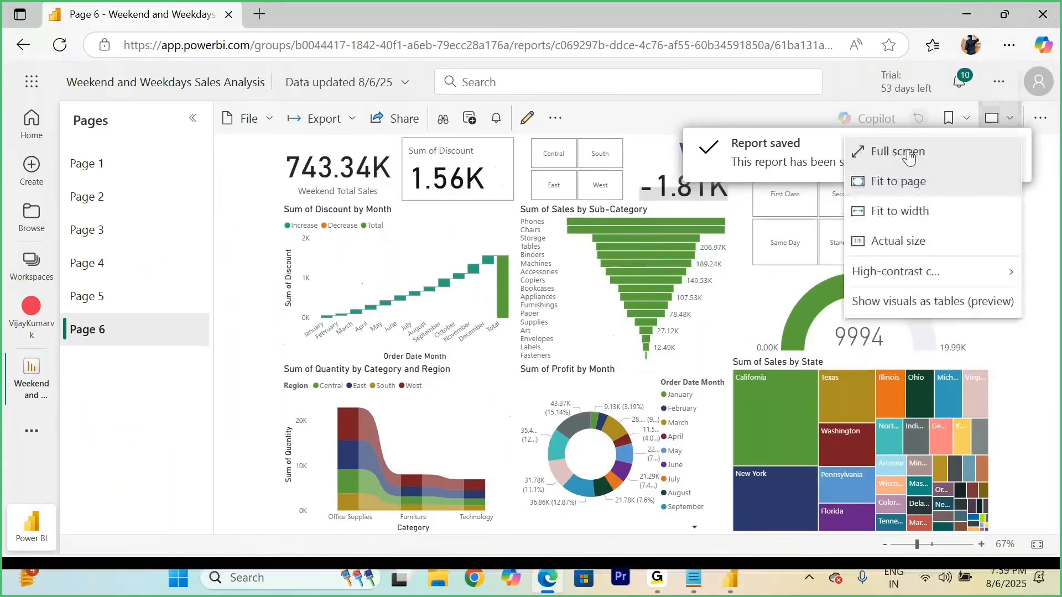
left_click(908, 152)
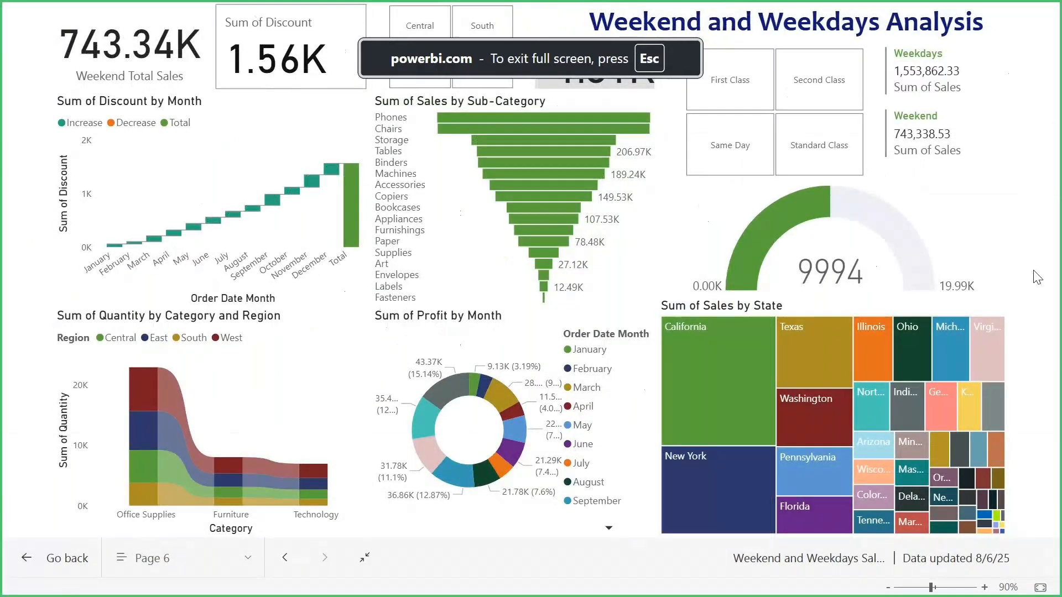
key("Escape")
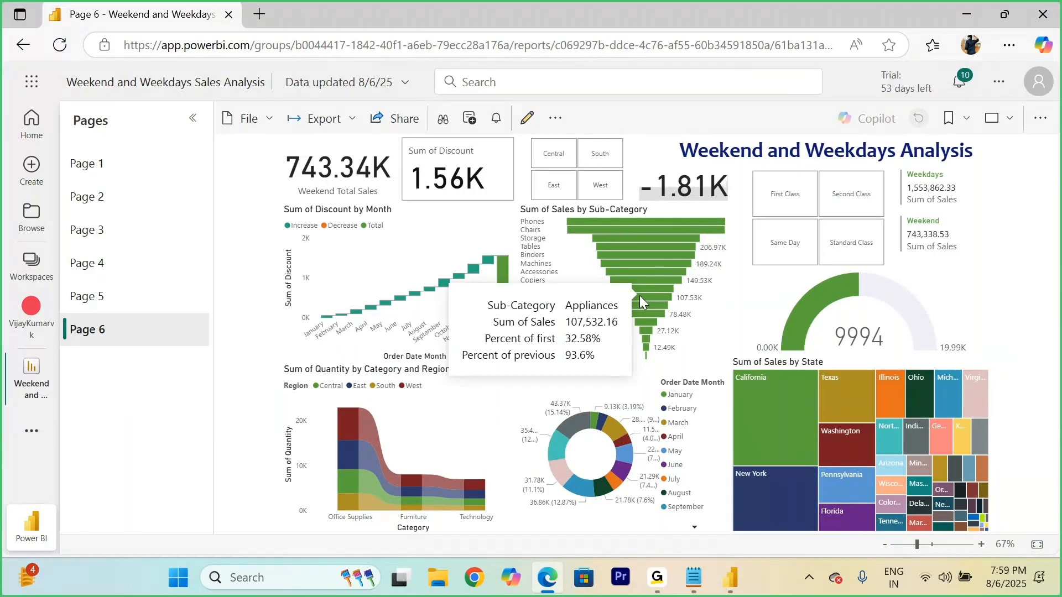
Step: Reopen the report for editing and examine the full list of fields in the Orders table
left_click(527, 118)
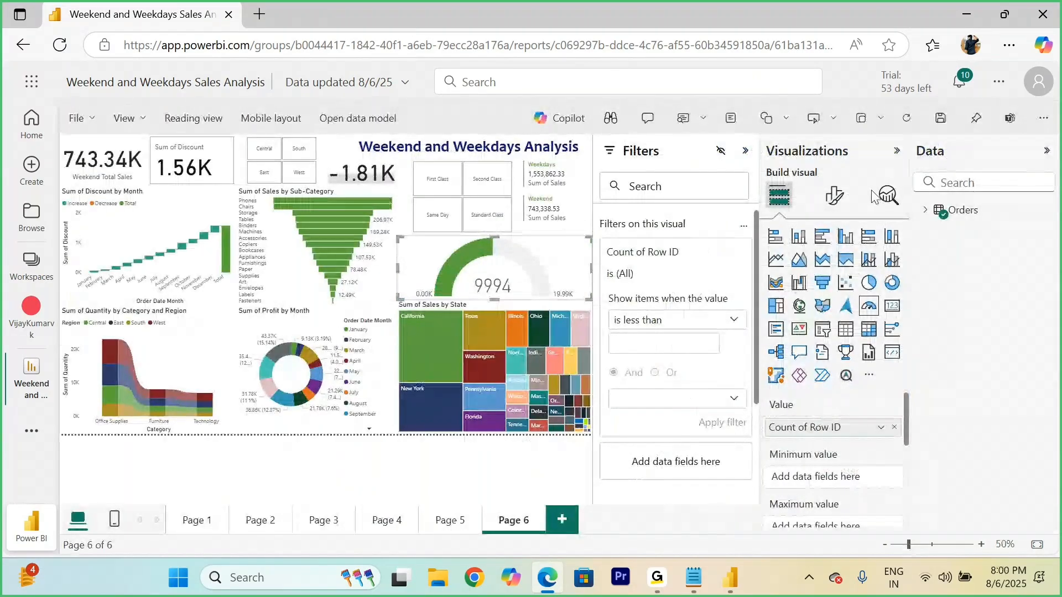
left_click(925, 210)
scroll(973, 426, "down", 5)
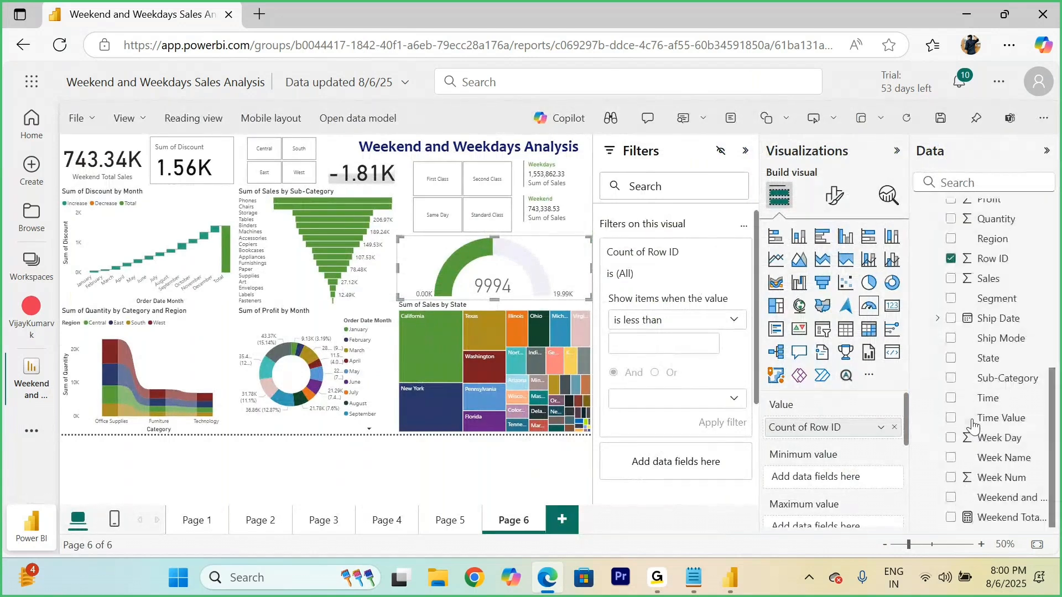
scroll(974, 428, "up", 5)
scroll(977, 445, "down", 2)
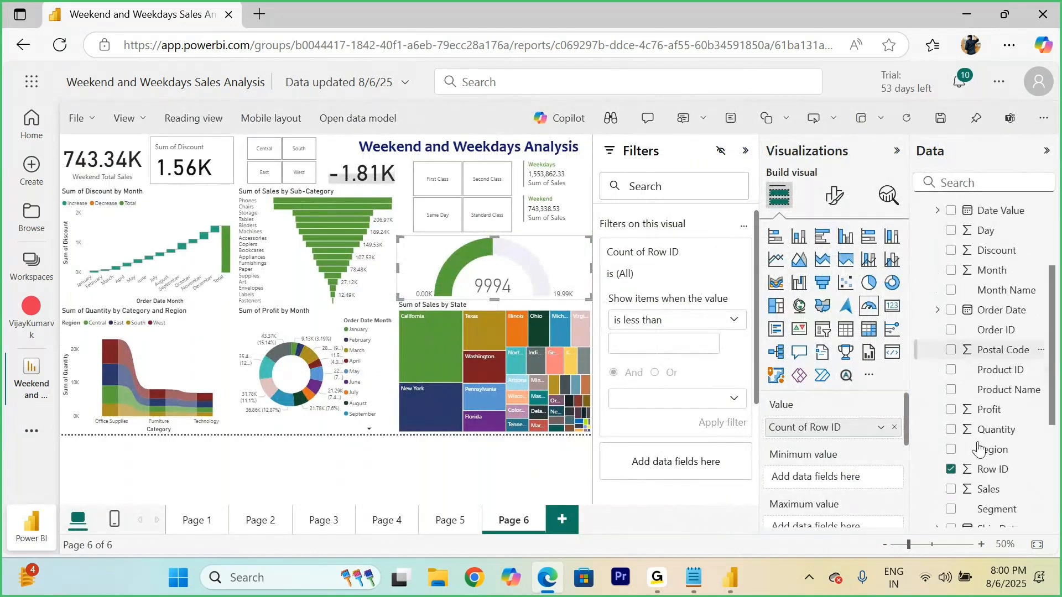
scroll(979, 449, "up", 3)
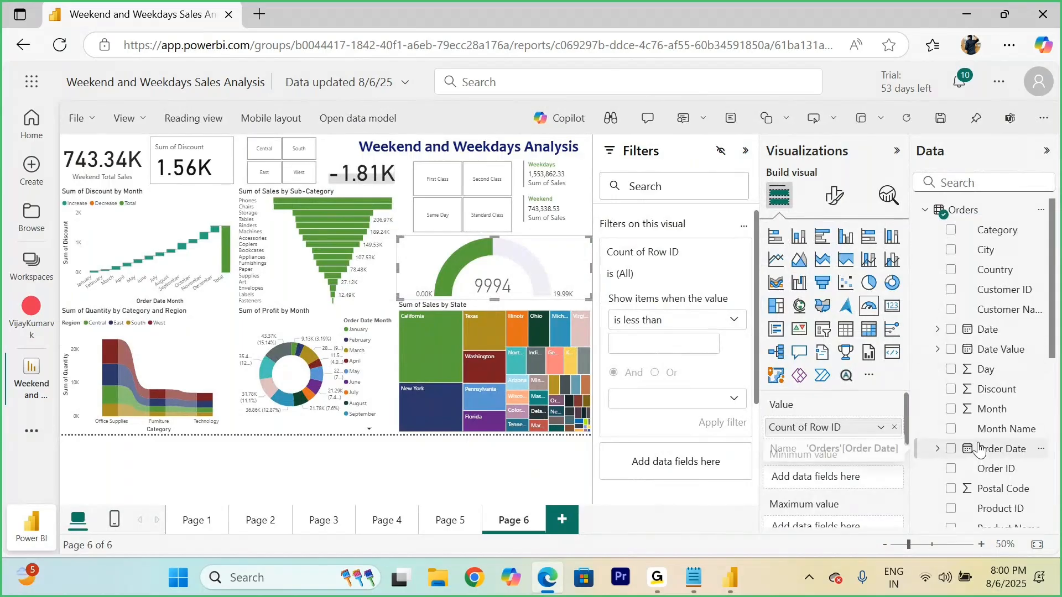
scroll(979, 449, "down", 4)
scroll(980, 359, "down", 3)
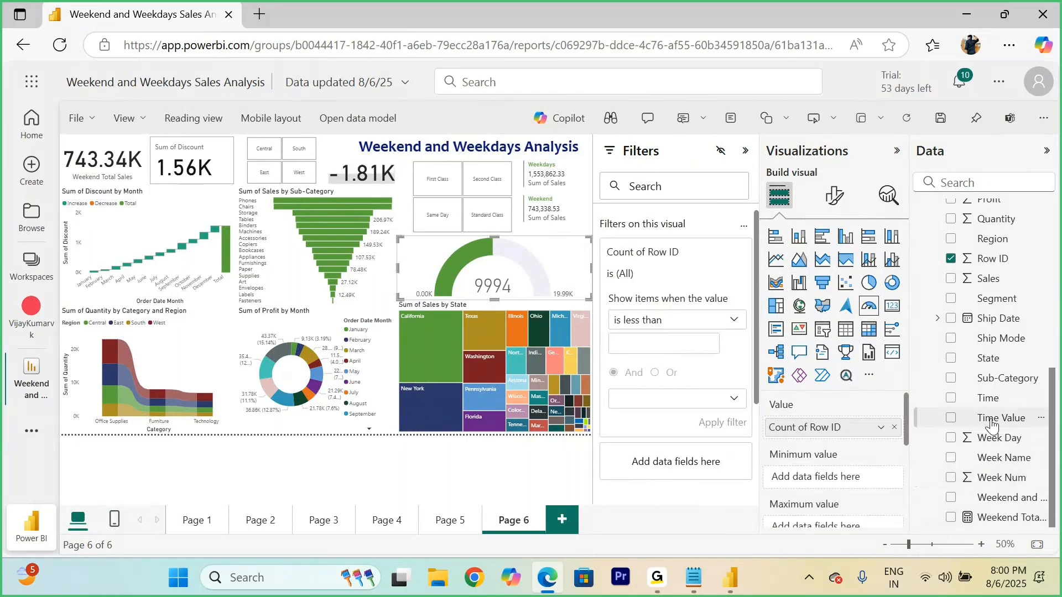
scroll(990, 423, "up", 8)
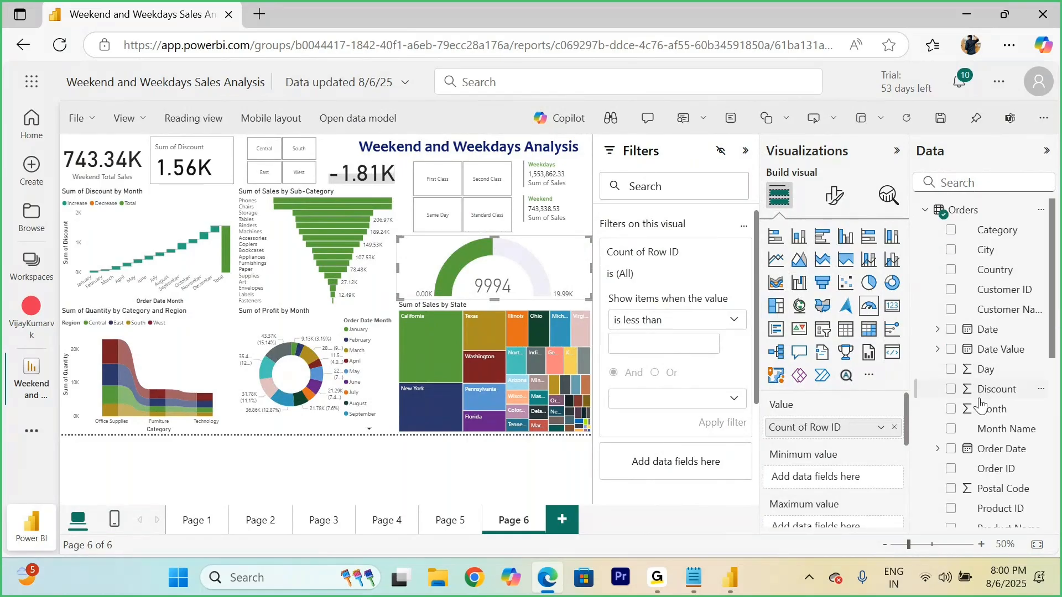
scroll(985, 413, "down", 6)
scroll(982, 410, "up", 5)
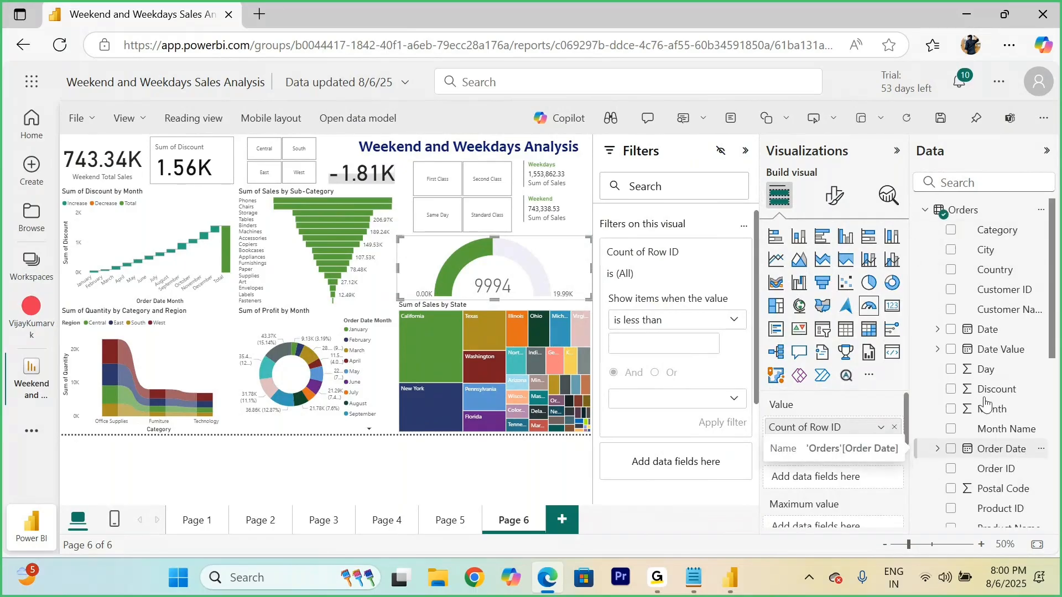
scroll(966, 315, "down", 4)
scroll(965, 315, "down", 2)
scroll(966, 316, "up", 5)
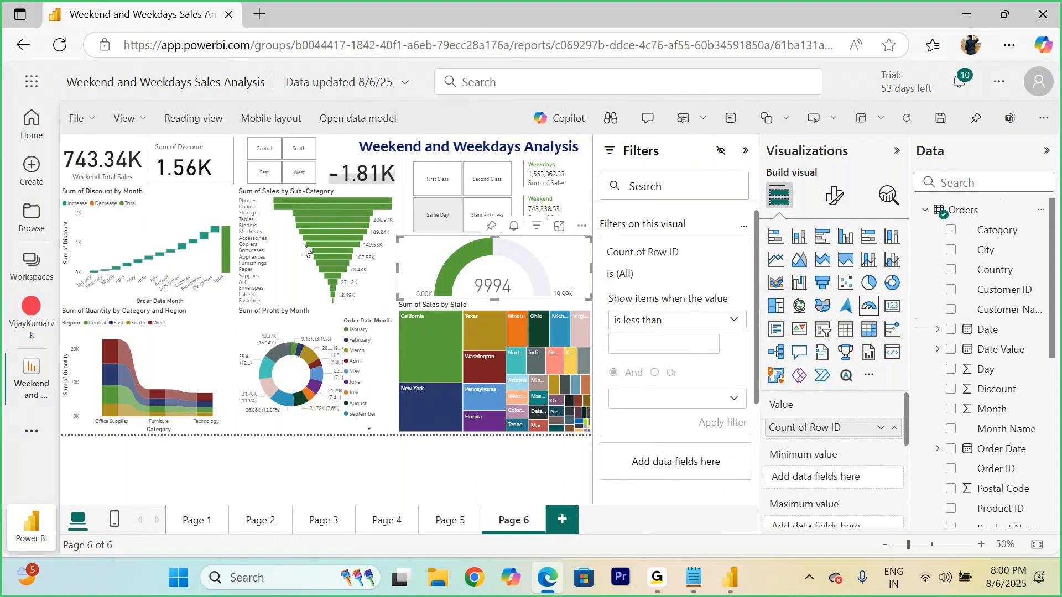
Step: Deselect the gauge and collapse the Data, Visualizations and Filters panes to give the report page more room
left_click(380, 486)
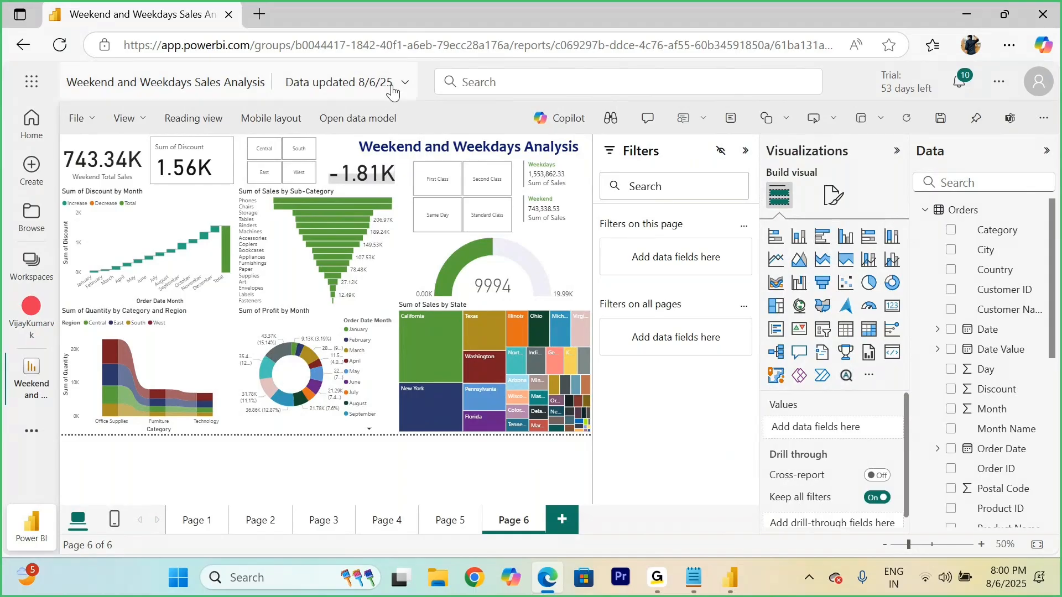
mouse_move(426, 364)
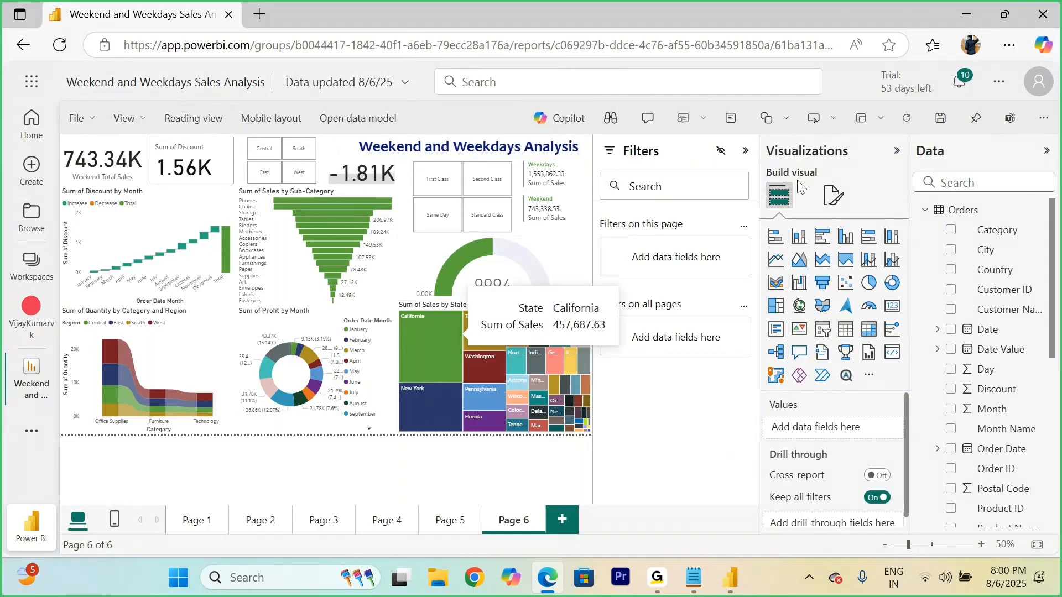
left_click(1046, 151)
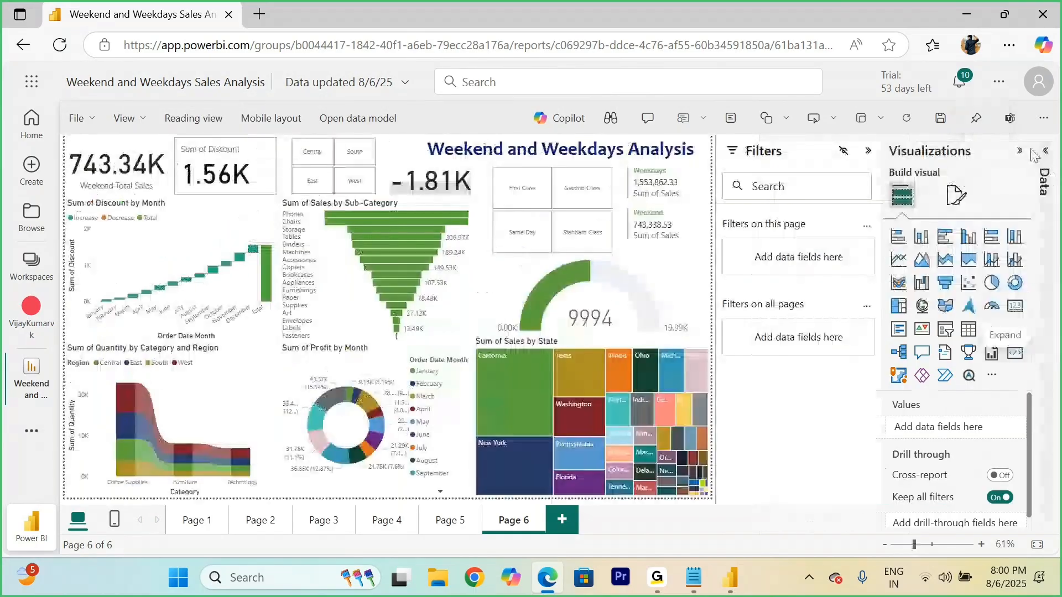
left_click(1019, 150)
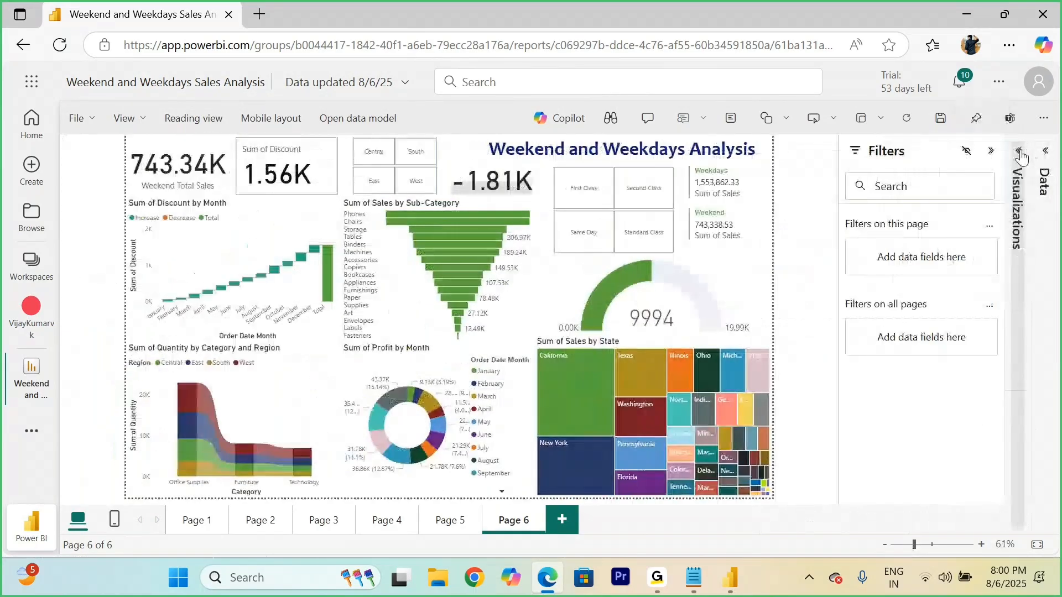
left_click(992, 151)
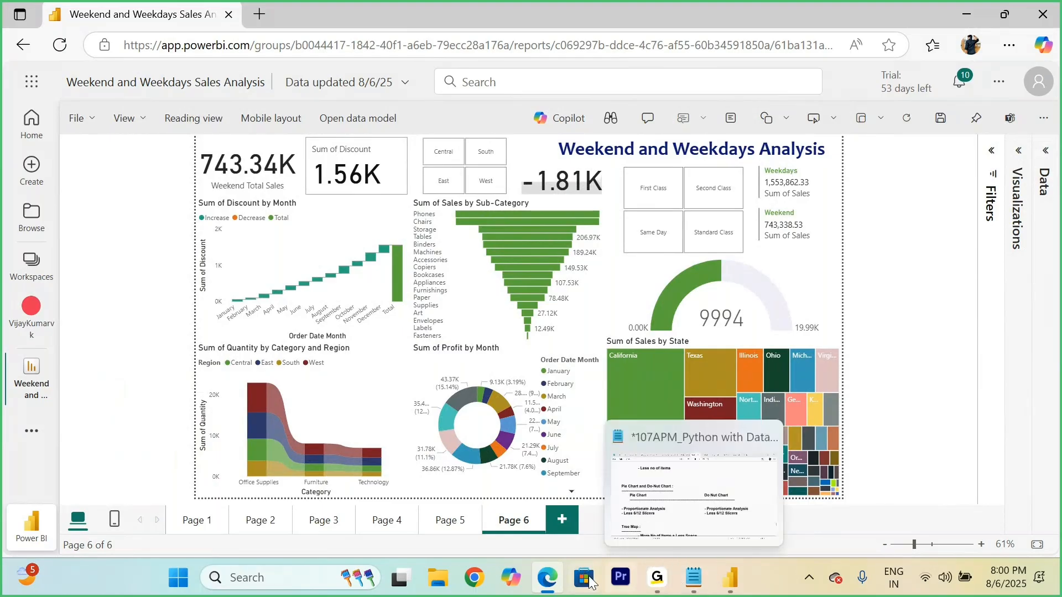
mouse_move(558, 576)
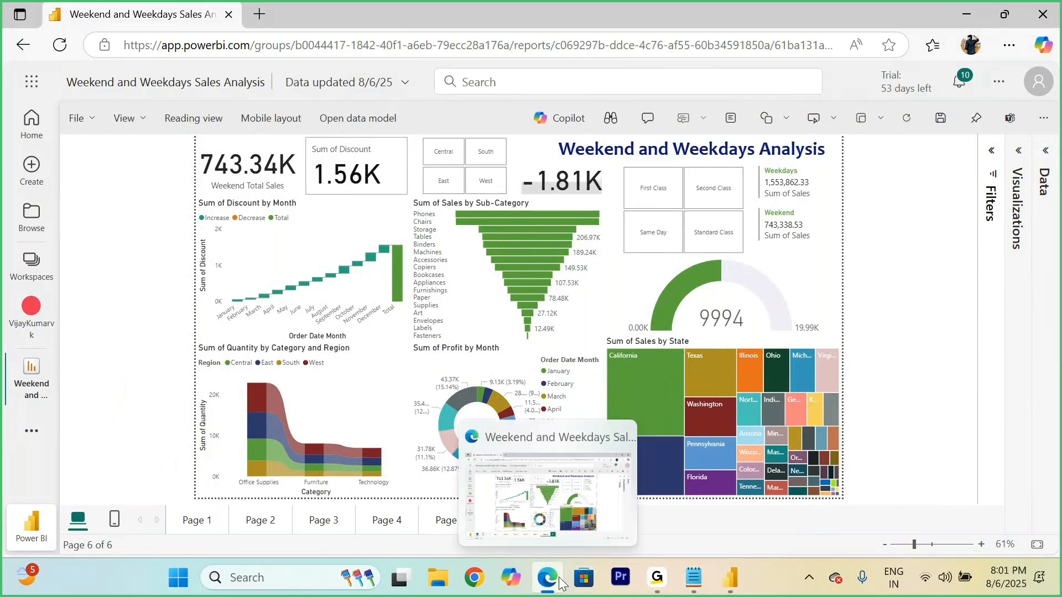